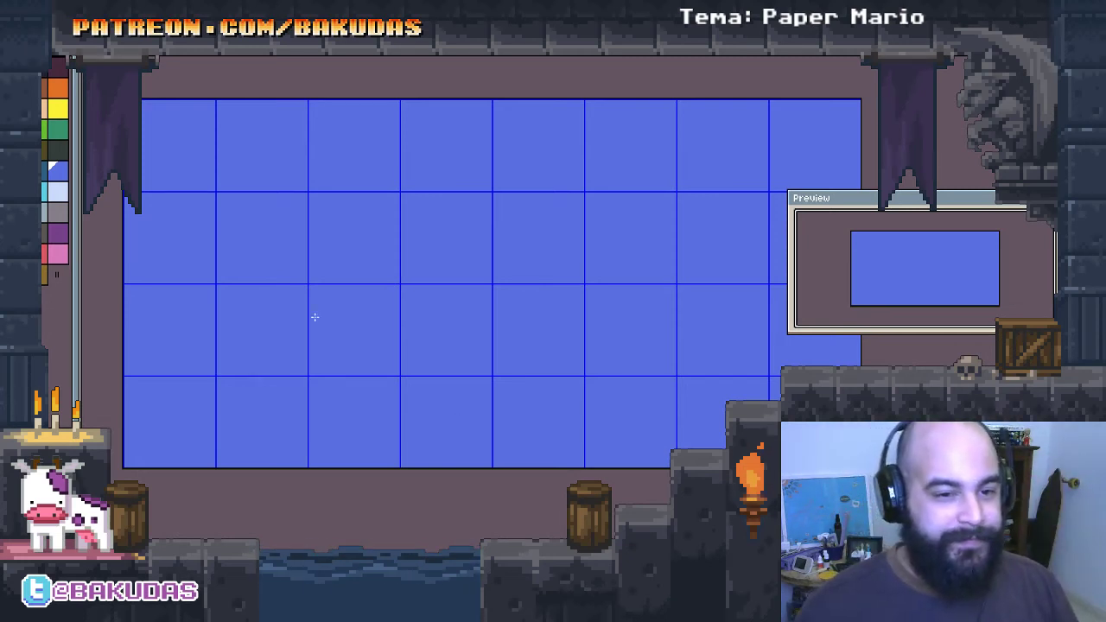
Step: Select a wide band across the canvas middle and fill it light blue
{"action": "left_click_drag", "start_coordinate": [314, 318], "coordinate": [319, 330]}
{"action": "key", "text": "Tab"}
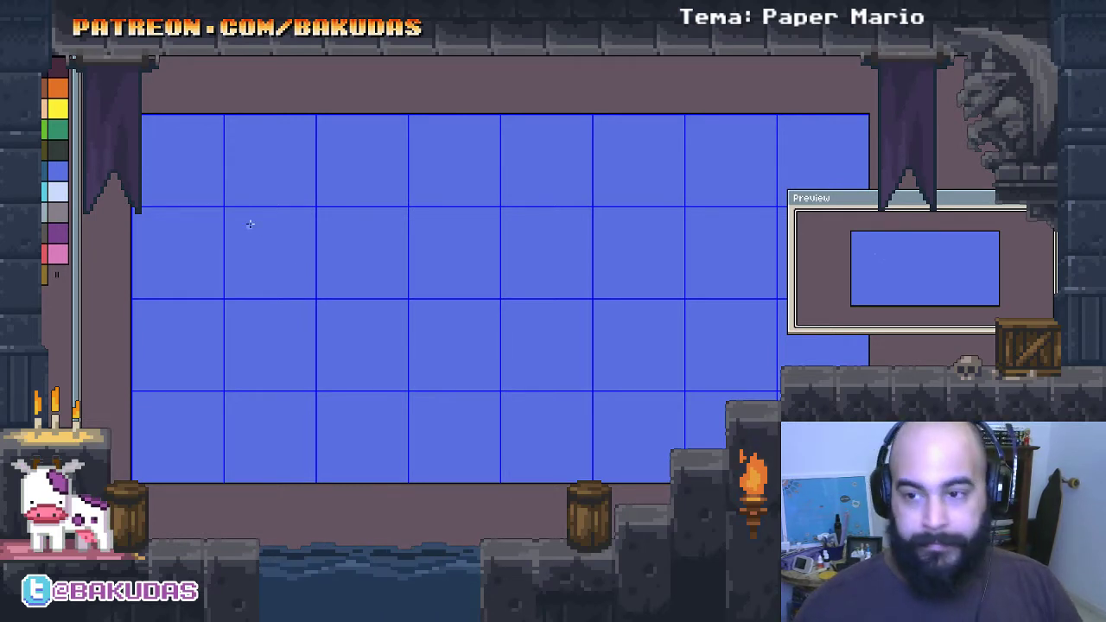
{"action": "mouse_move", "coordinate": [226, 210]}
{"action": "left_mouse_down"}
{"action": "mouse_move", "coordinate": [750, 390]}
{"action": "mouse_move", "coordinate": [772, 387]}
{"action": "left_mouse_up"}
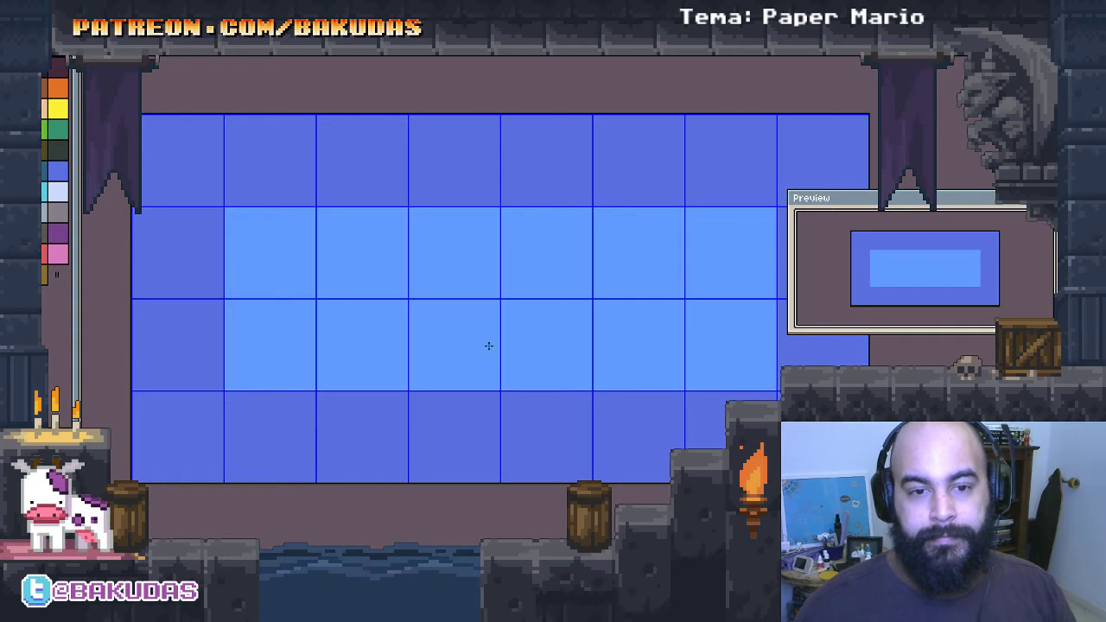
{"action": "scroll", "coordinate": [320, 301], "scroll_direction": "up", "scroll_amount": 1}
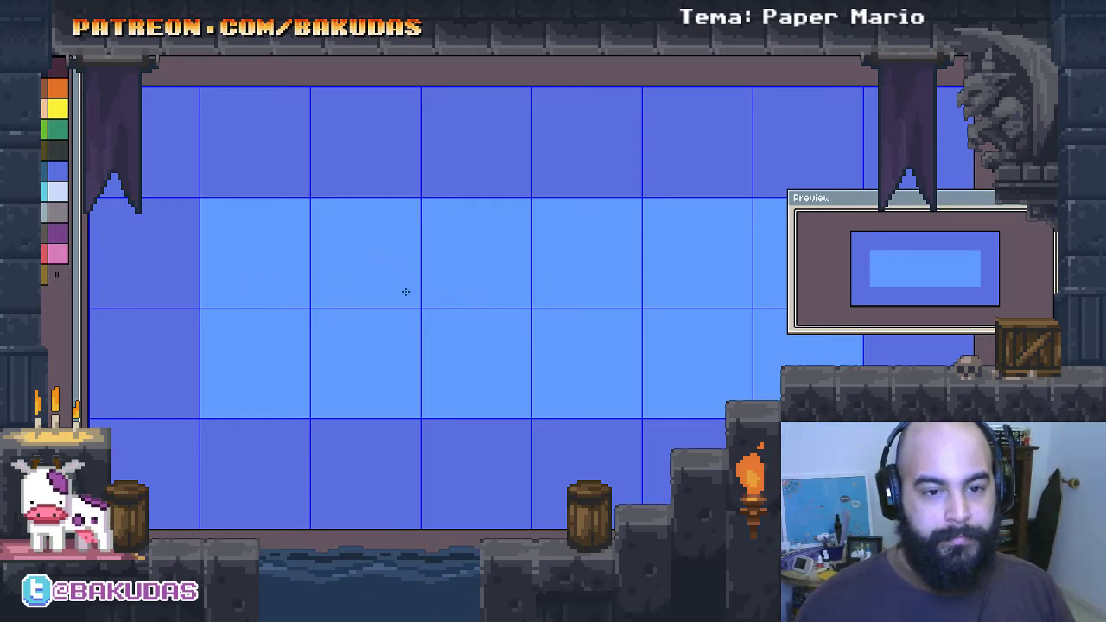
{"action": "scroll", "coordinate": [405, 282], "scroll_direction": "up", "scroll_amount": 1}
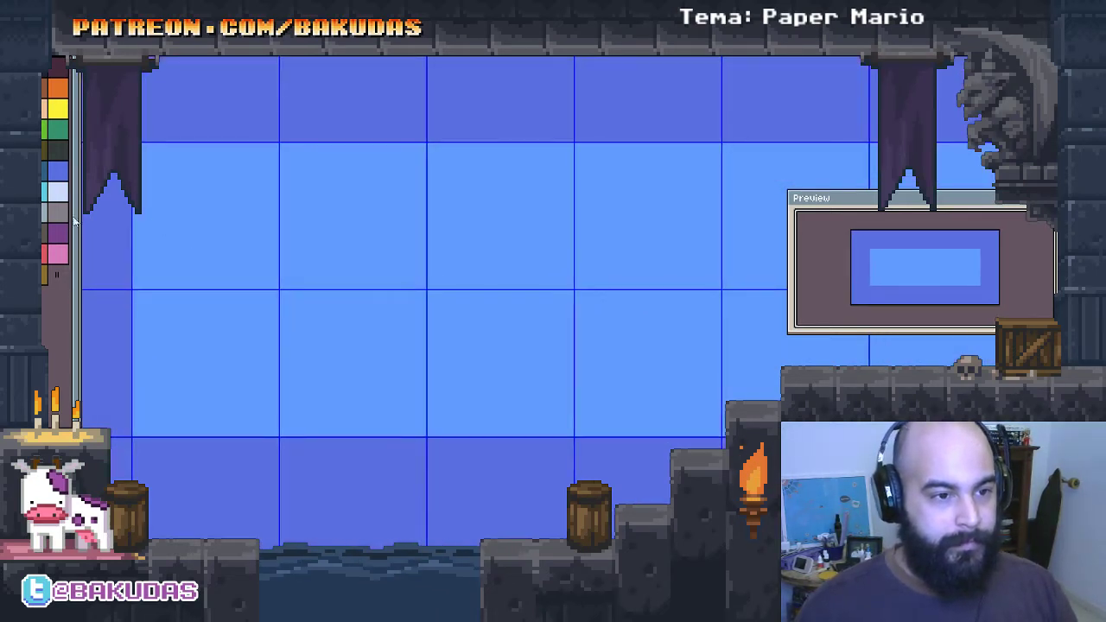
Step: Draw a tall pale lavender rectangle at the right end of the sky band
{"action": "left_click", "coordinate": [56, 197]}
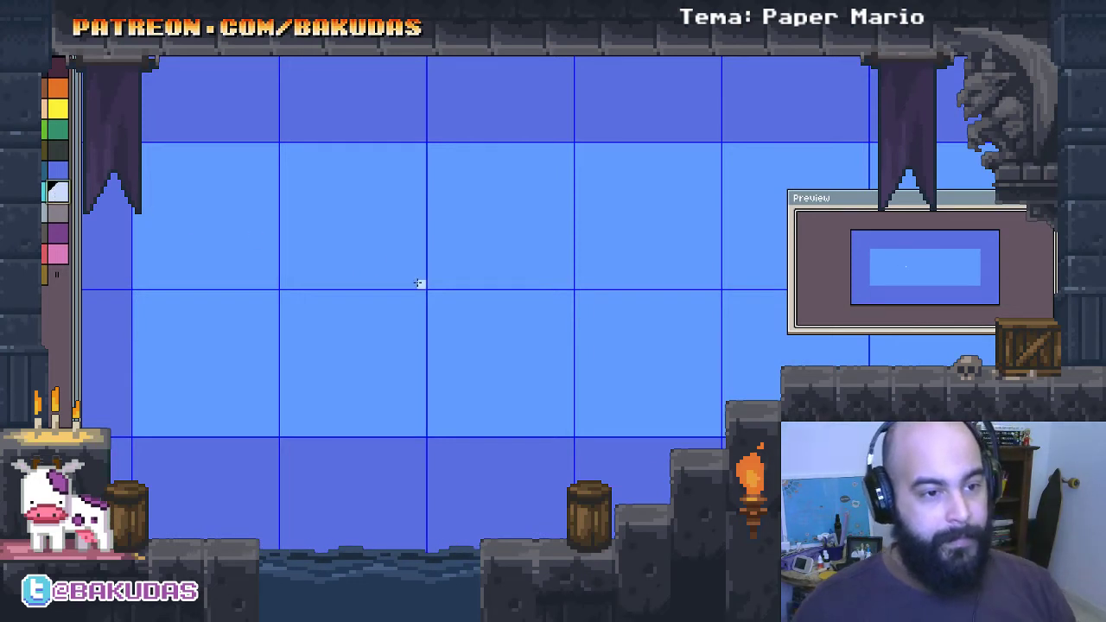
{"action": "left_click_drag", "start_coordinate": [420, 285], "coordinate": [409, 288]}
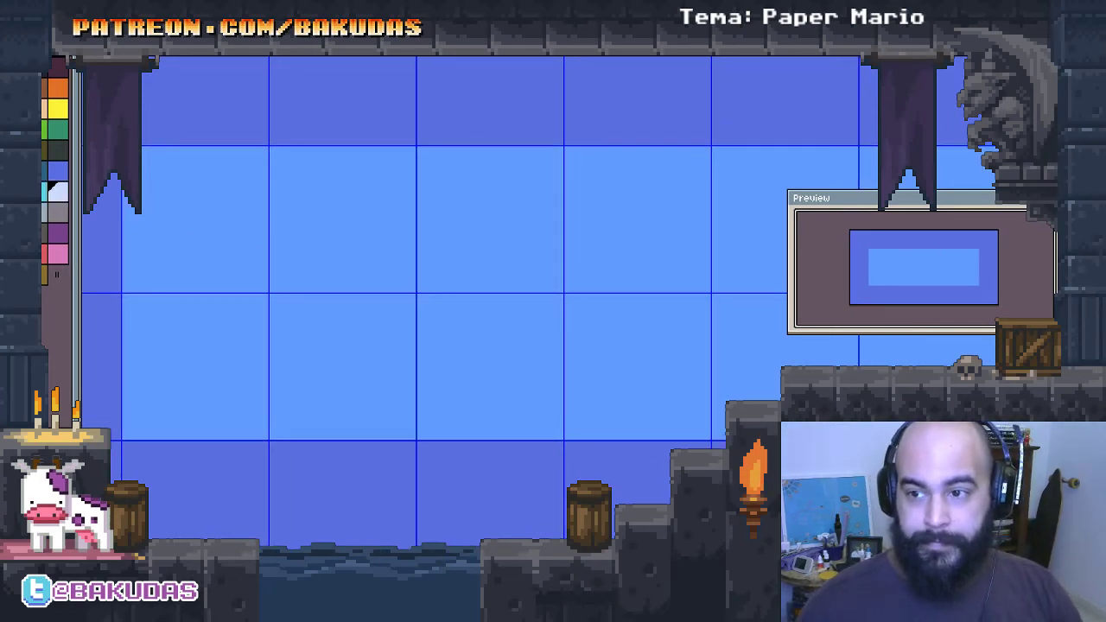
{"action": "mouse_move", "coordinate": [696, 284]}
{"action": "left_mouse_down"}
{"action": "mouse_move", "coordinate": [724, 291]}
{"action": "mouse_move", "coordinate": [462, 310]}
{"action": "left_mouse_up"}
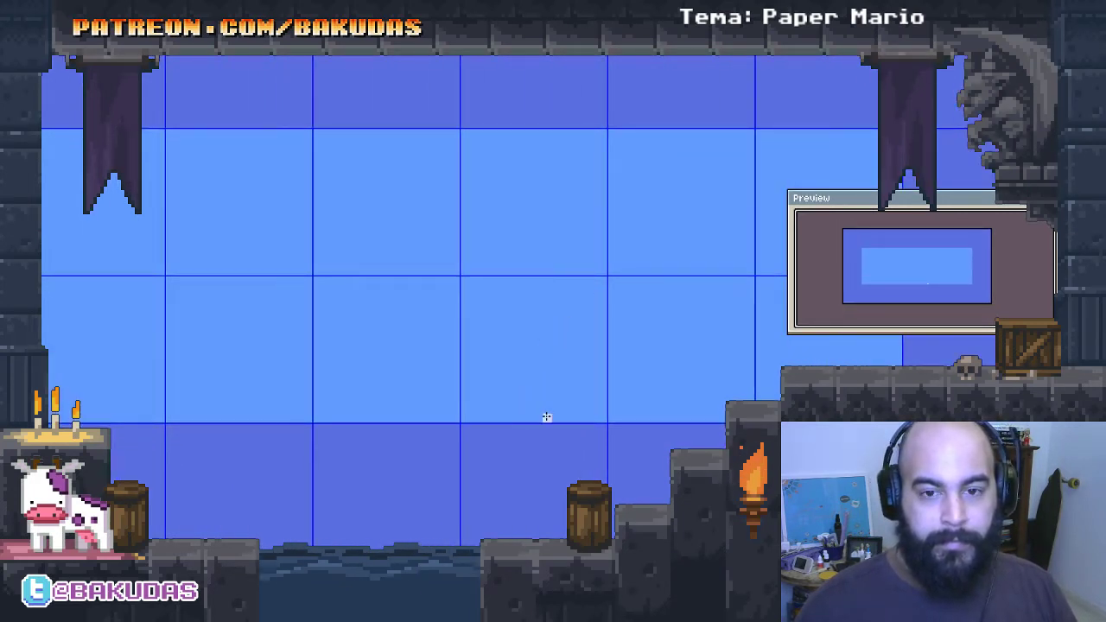
{"action": "mouse_move", "coordinate": [547, 417]}
{"action": "left_mouse_down"}
{"action": "mouse_move", "coordinate": [622, 185]}
{"action": "mouse_move", "coordinate": [686, 187]}
{"action": "left_mouse_up"}
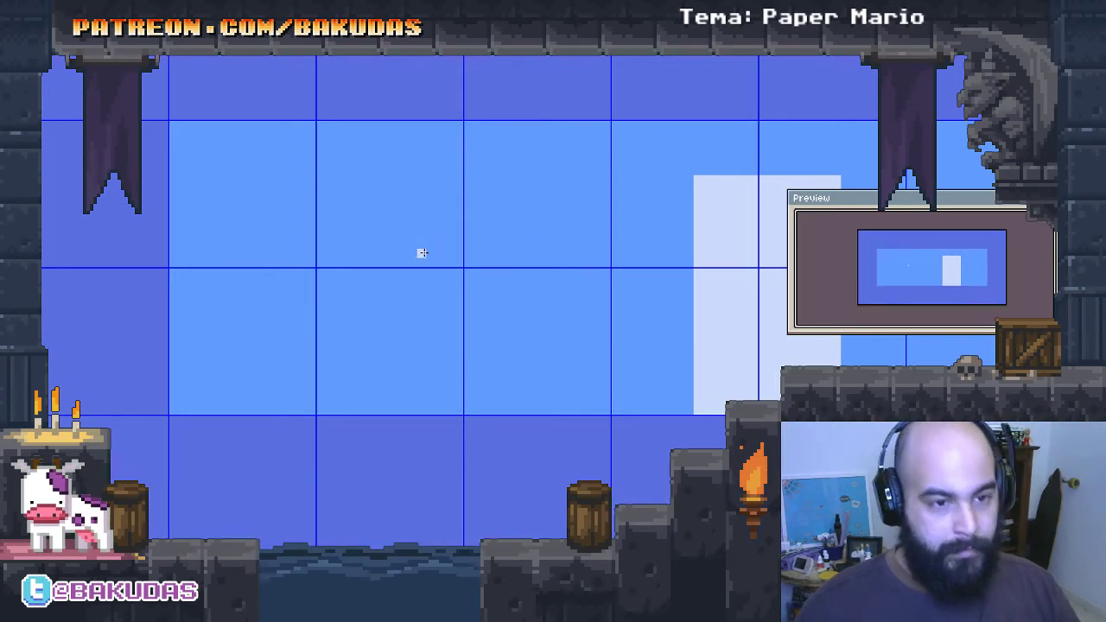
Step: Draw a solid olive rectangle at left and a narrower solid pink one in the middle
{"action": "key", "text": "ctrl+f"}
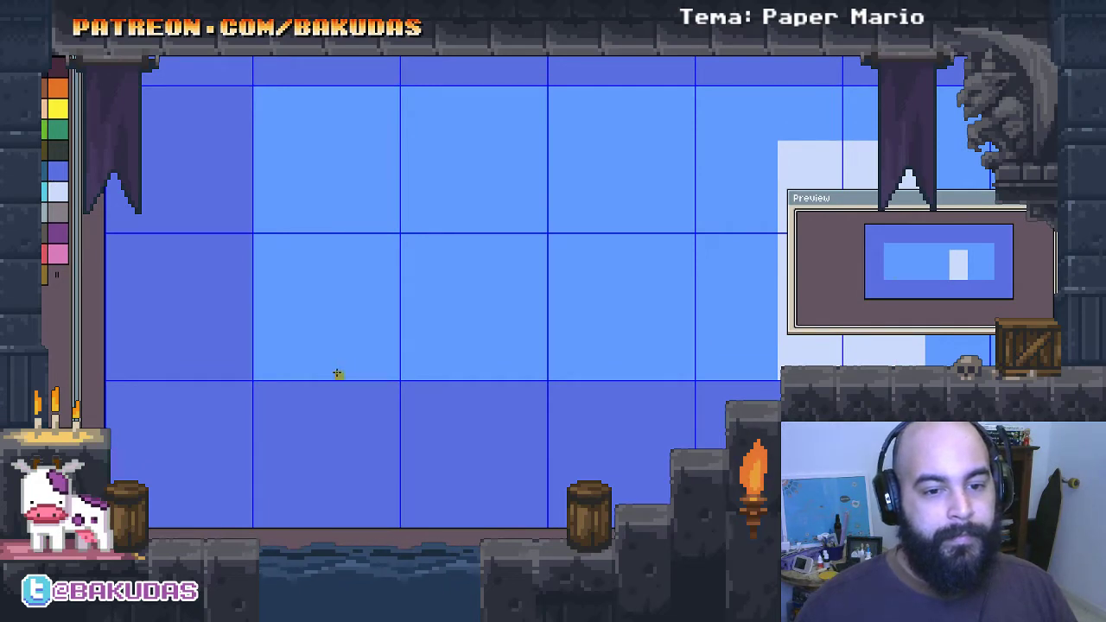
{"action": "left_click_drag", "start_coordinate": [337, 374], "coordinate": [513, 161]}
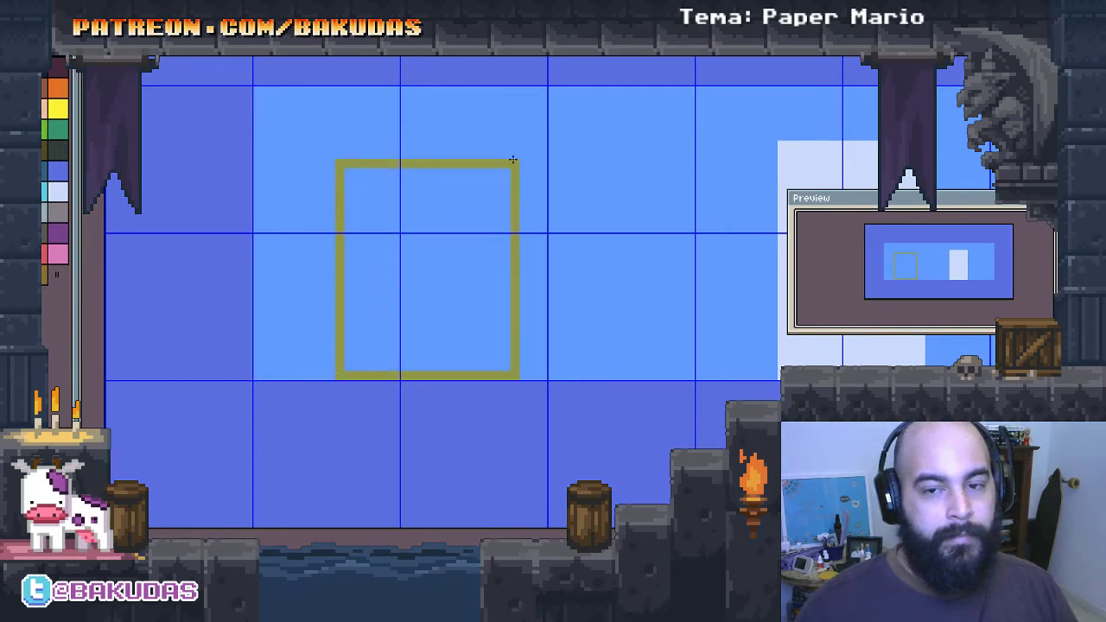
{"action": "left_click", "coordinate": [432, 302]}
{"action": "scroll", "coordinate": [458, 286], "scroll_direction": "right", "scroll_amount": 3}
{"action": "left_click", "coordinate": [59, 258]}
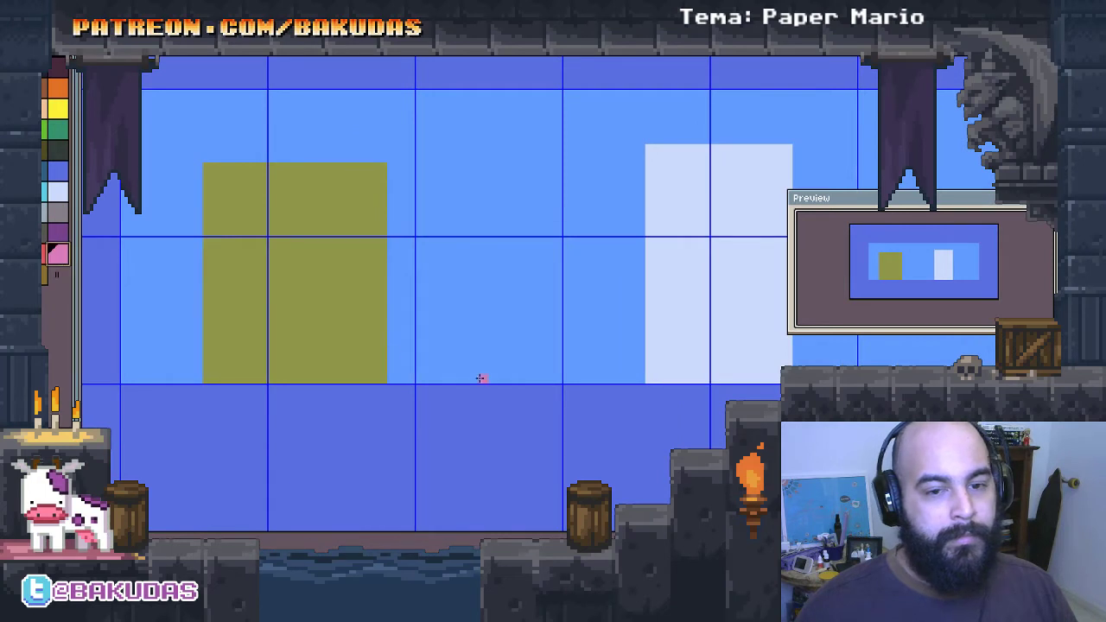
{"action": "mouse_move", "coordinate": [501, 379]}
{"action": "left_mouse_down"}
{"action": "mouse_move", "coordinate": [542, 323]}
{"action": "mouse_move", "coordinate": [584, 225]}
{"action": "left_mouse_up"}
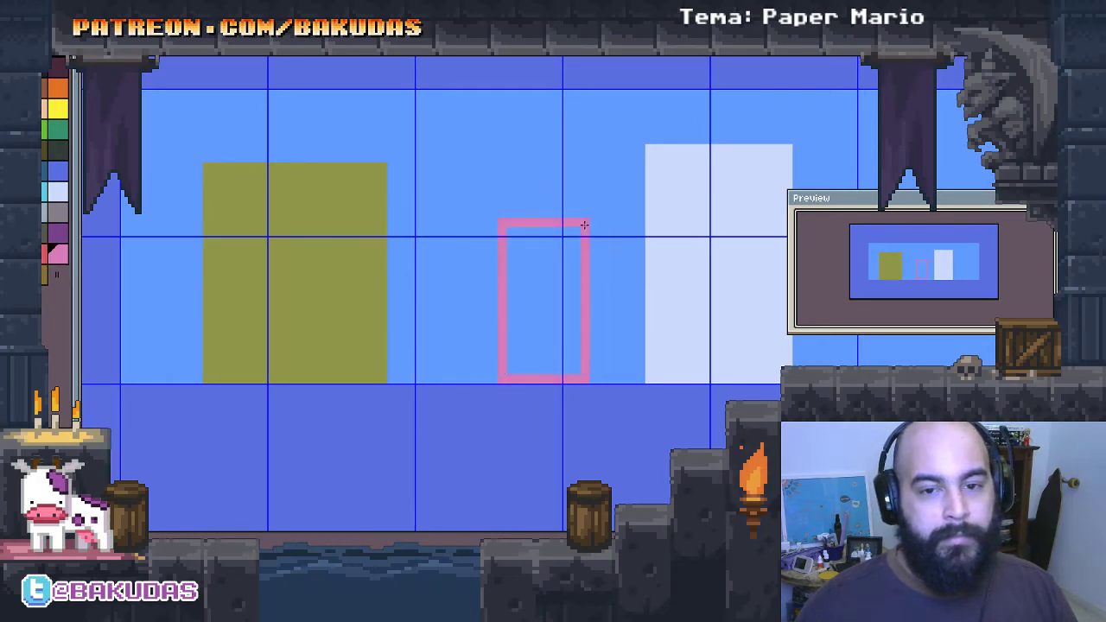
{"action": "left_click", "coordinate": [585, 223]}
{"action": "scroll", "coordinate": [602, 283], "scroll_direction": "right", "scroll_amount": 1}
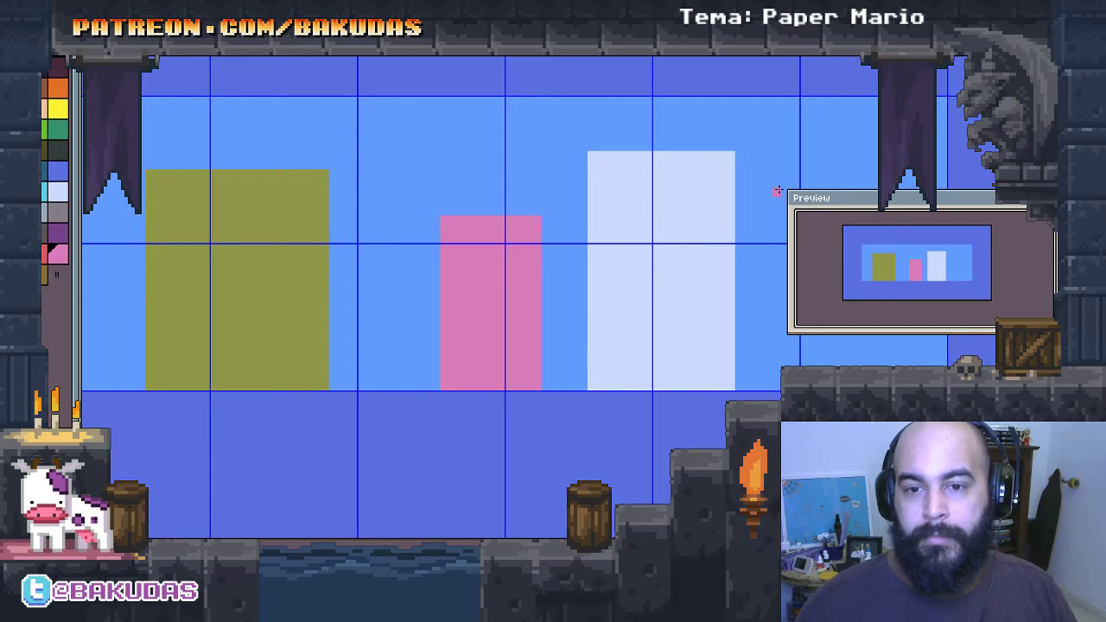
Step: Round the tops of the pale, olive and pink shapes into arches with filled ellipses
{"action": "left_click", "coordinate": [605, 185], "text": "alt"}
{"action": "left_click_drag", "start_coordinate": [605, 169], "coordinate": [766, 81]}
{"action": "scroll", "coordinate": [449, 227], "scroll_direction": "left", "scroll_amount": 3}
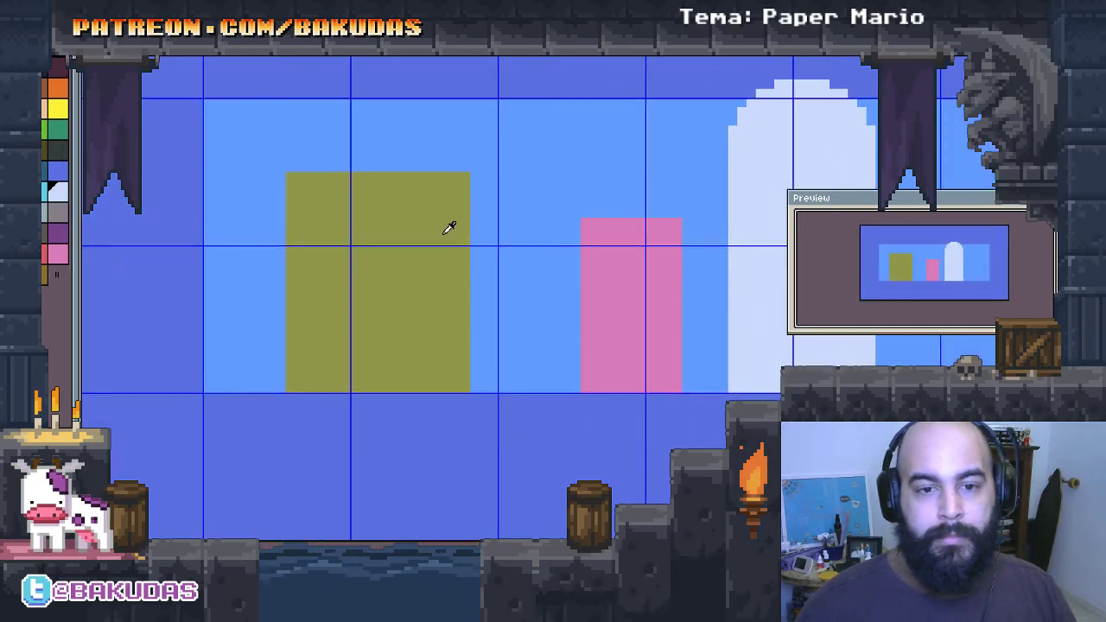
{"action": "left_click_drag", "start_coordinate": [470, 206], "coordinate": [285, 88]}
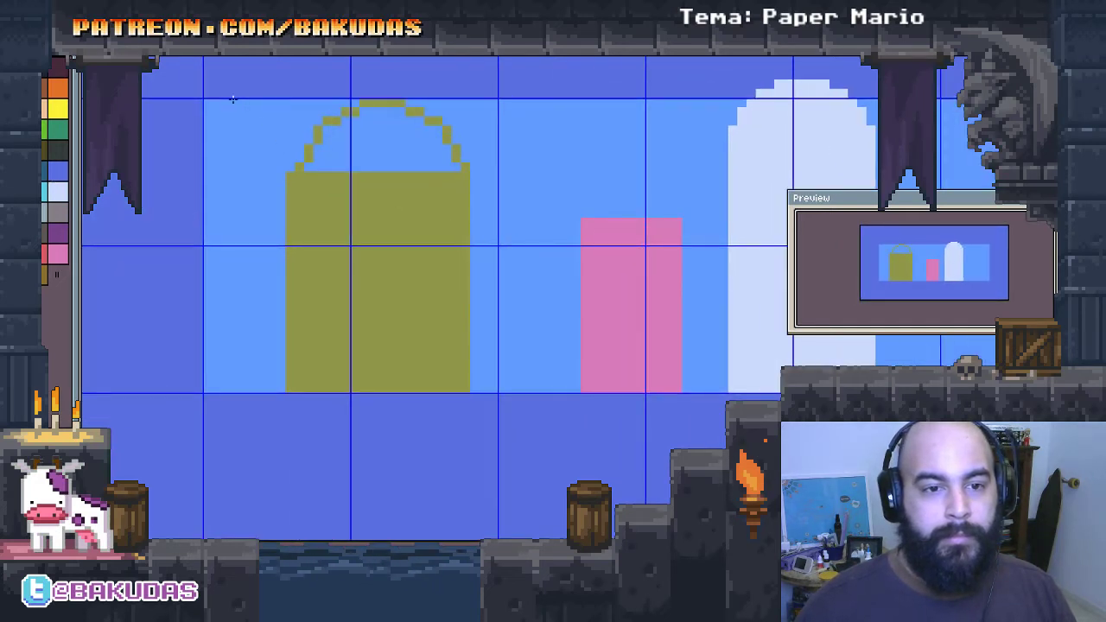
{"action": "scroll", "coordinate": [473, 206], "scroll_direction": "right", "scroll_amount": 3}
{"action": "scroll", "coordinate": [474, 205], "scroll_direction": "down", "scroll_amount": 1}
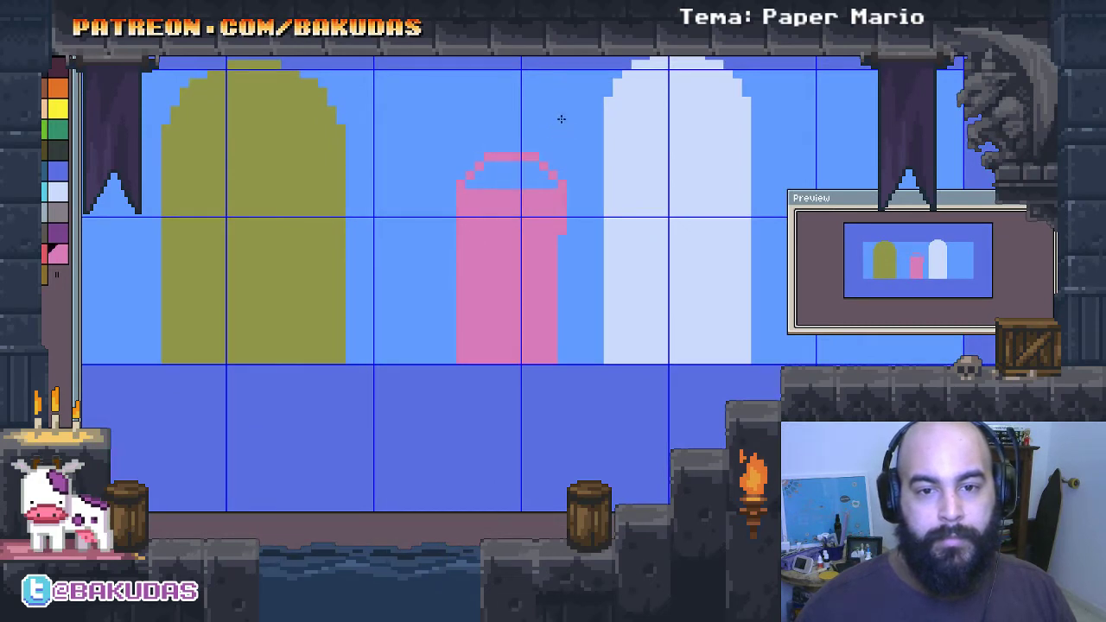
{"action": "key", "text": "ctrl+z"}
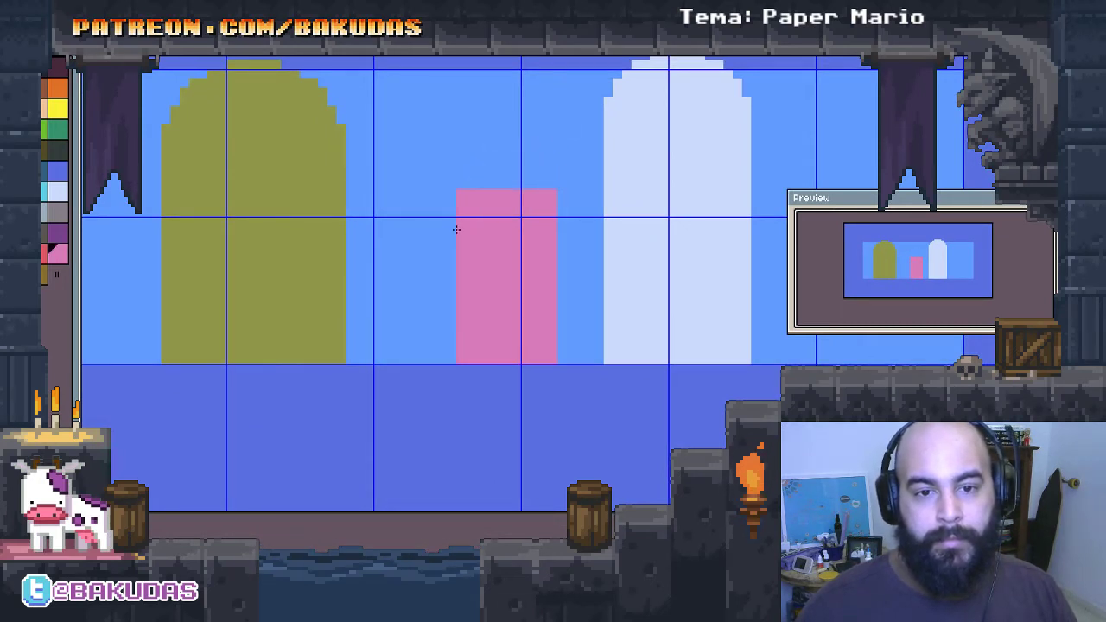
{"action": "mouse_move", "coordinate": [545, 109]}
{"action": "left_mouse_down"}
{"action": "mouse_move", "coordinate": [558, 100]}
{"action": "mouse_move", "coordinate": [553, 109]}
{"action": "left_mouse_up"}
Step: Outline a dark green rectangle across the bases of the three shapes
{"action": "left_click_drag", "start_coordinate": [527, 308], "coordinate": [468, 300]}
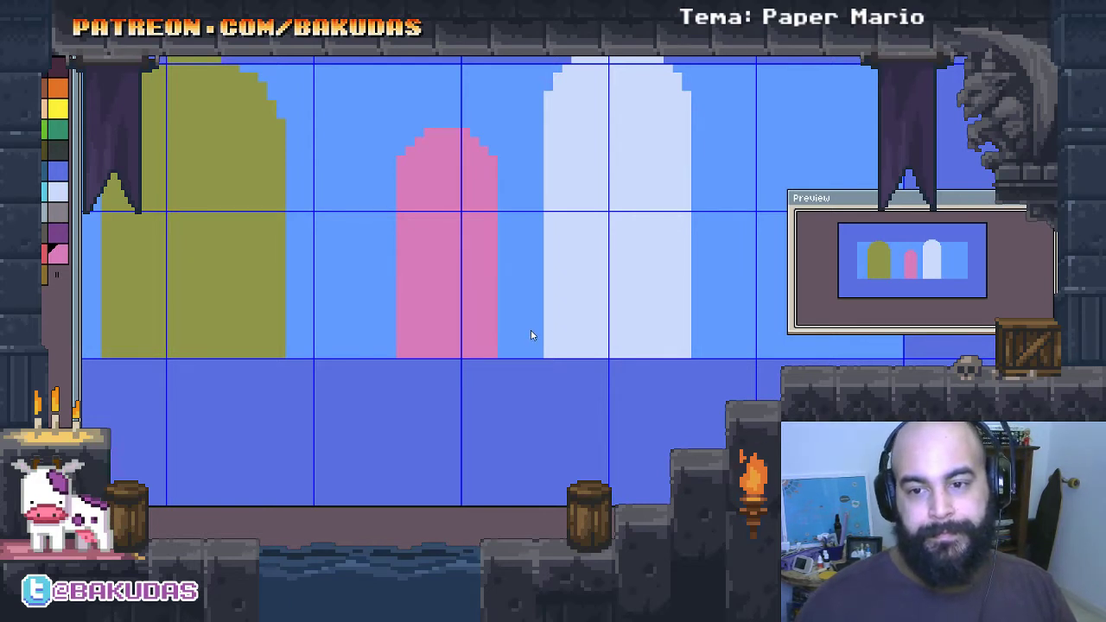
{"action": "left_click_drag", "start_coordinate": [580, 320], "coordinate": [643, 299]}
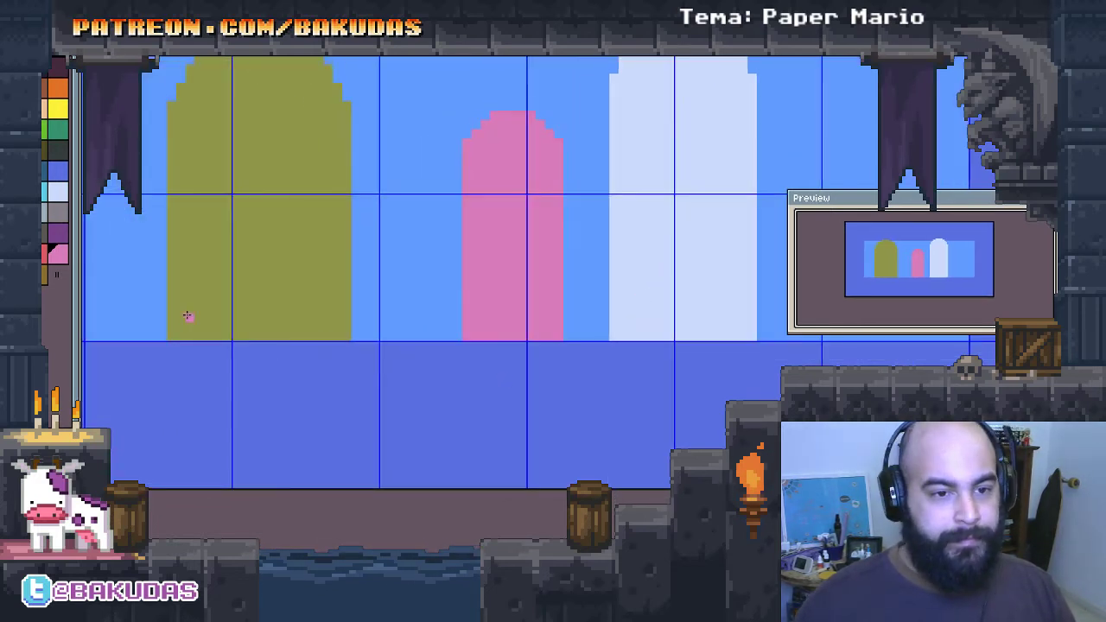
{"action": "left_click_drag", "start_coordinate": [188, 316], "coordinate": [249, 302]}
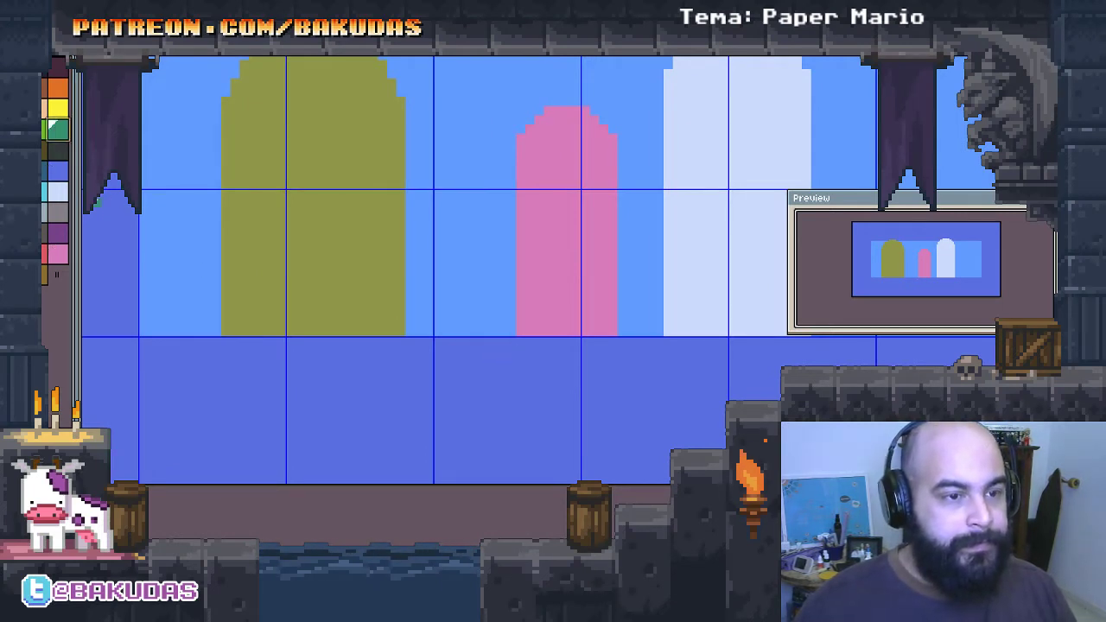
{"action": "left_click_drag", "start_coordinate": [302, 307], "coordinate": [289, 312]}
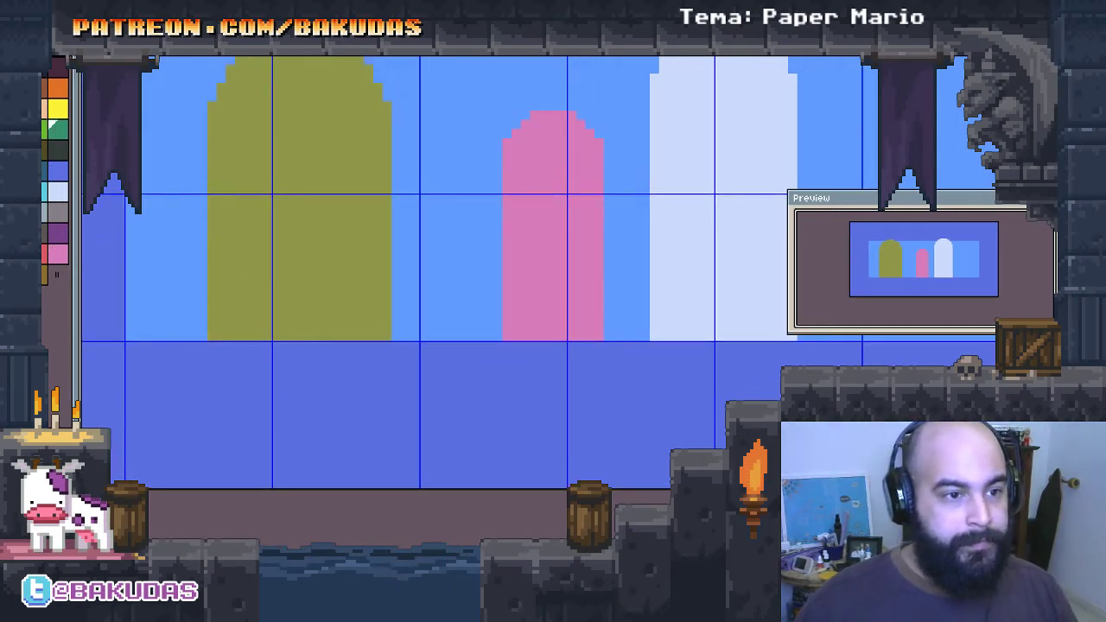
{"action": "left_click_drag", "start_coordinate": [138, 262], "coordinate": [642, 339]}
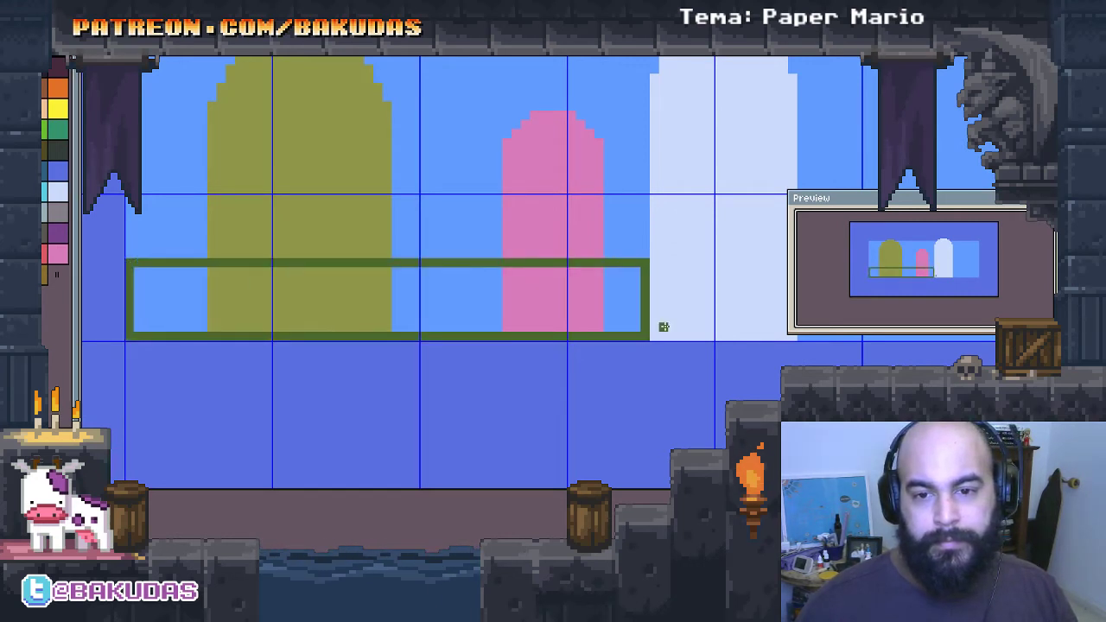
Step: Replace the green outline with a solid dark green ground strip over the shape bases
{"action": "key", "text": "ctrl+z"}
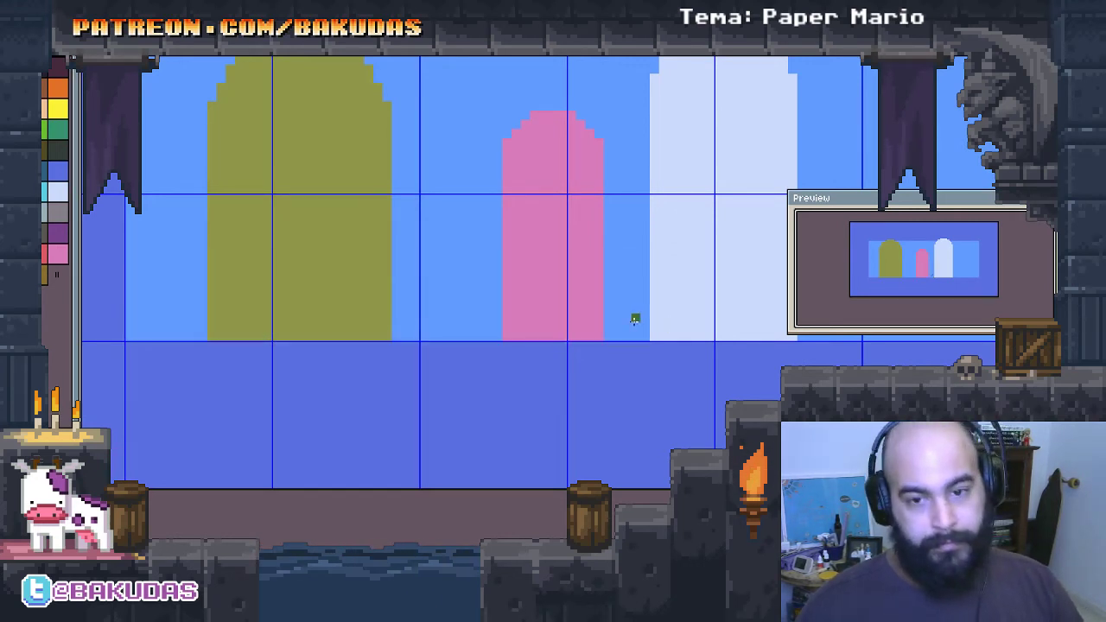
{"action": "left_click_drag", "start_coordinate": [647, 340], "coordinate": [126, 252]}
{"action": "left_click_drag", "start_coordinate": [515, 279], "coordinate": [458, 298]}
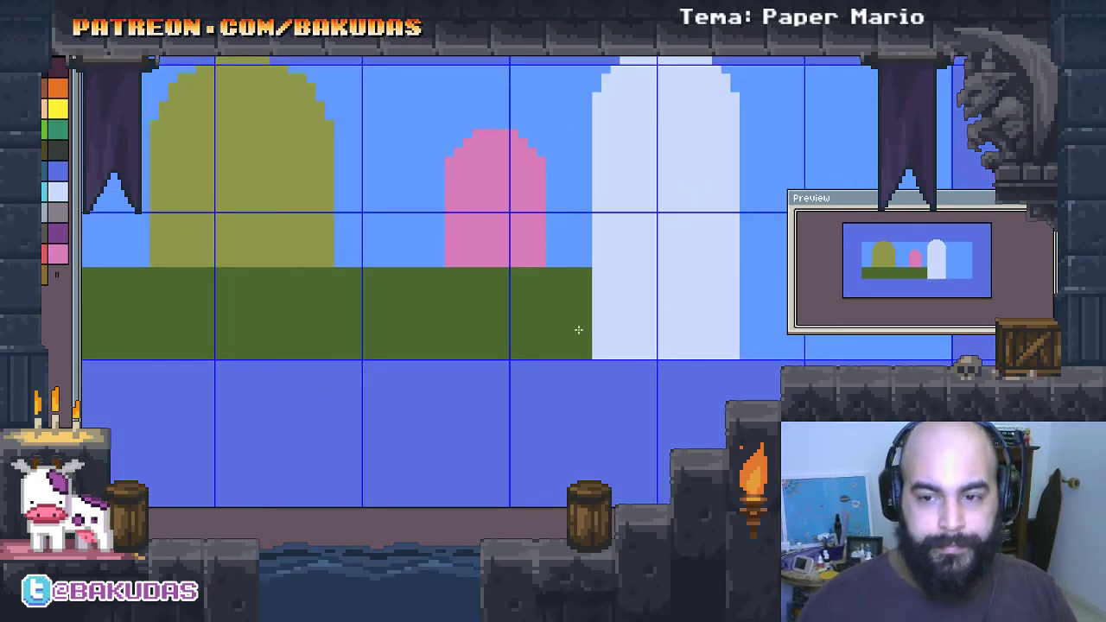
Step: Draw a solid brown dirt block over the pale shape's lower half
{"action": "left_click_drag", "start_coordinate": [578, 333], "coordinate": [314, 323]}
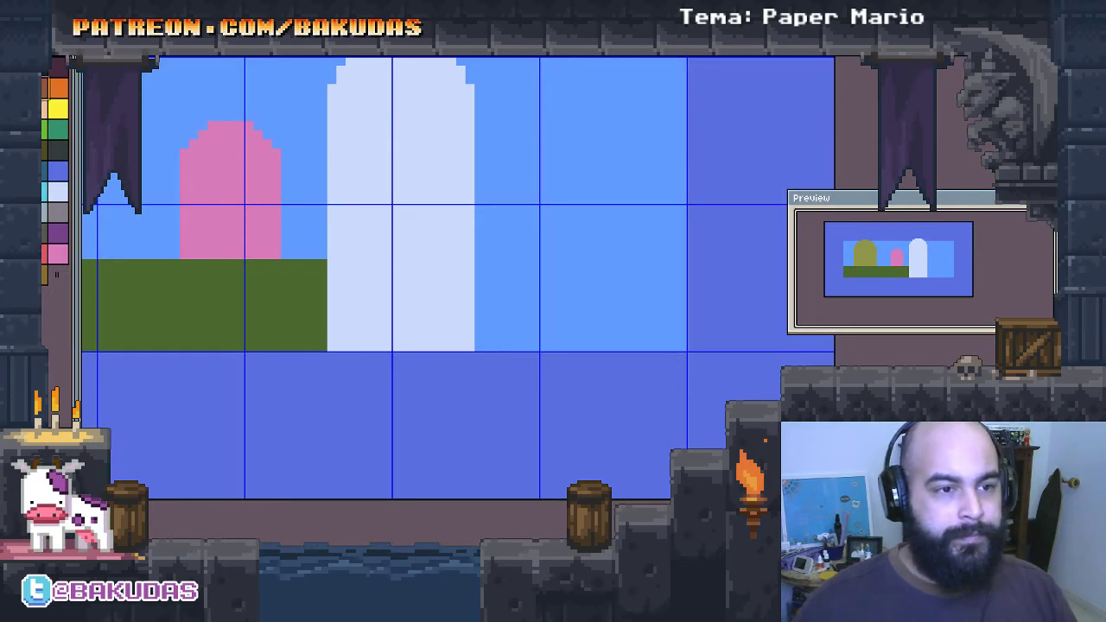
{"action": "left_click_drag", "start_coordinate": [340, 347], "coordinate": [680, 200]}
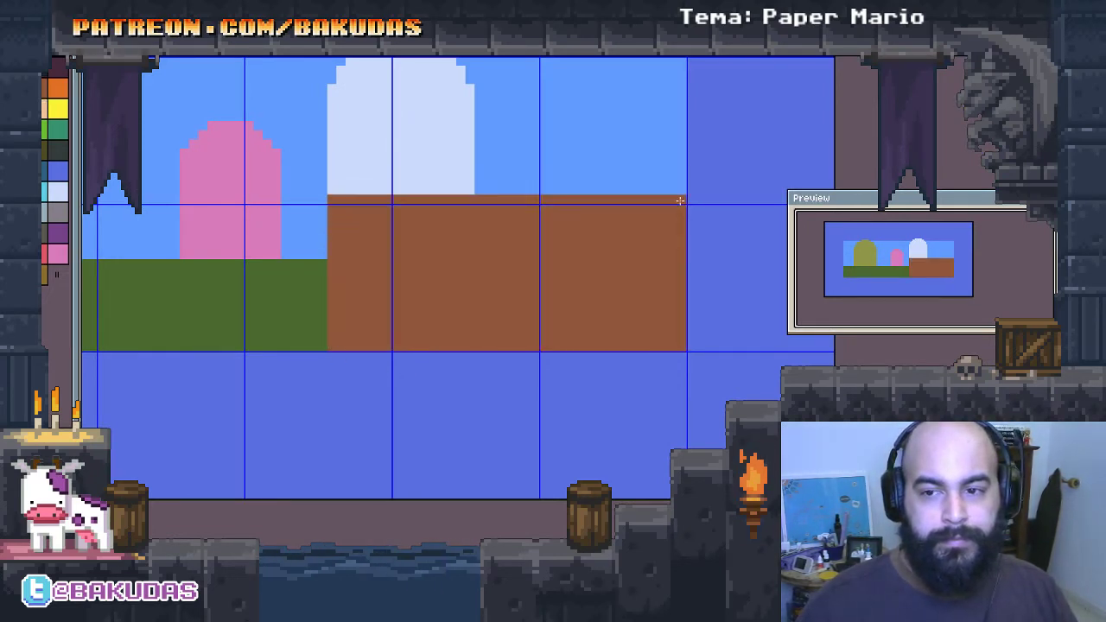
{"action": "left_click_drag", "start_coordinate": [378, 247], "coordinate": [465, 260]}
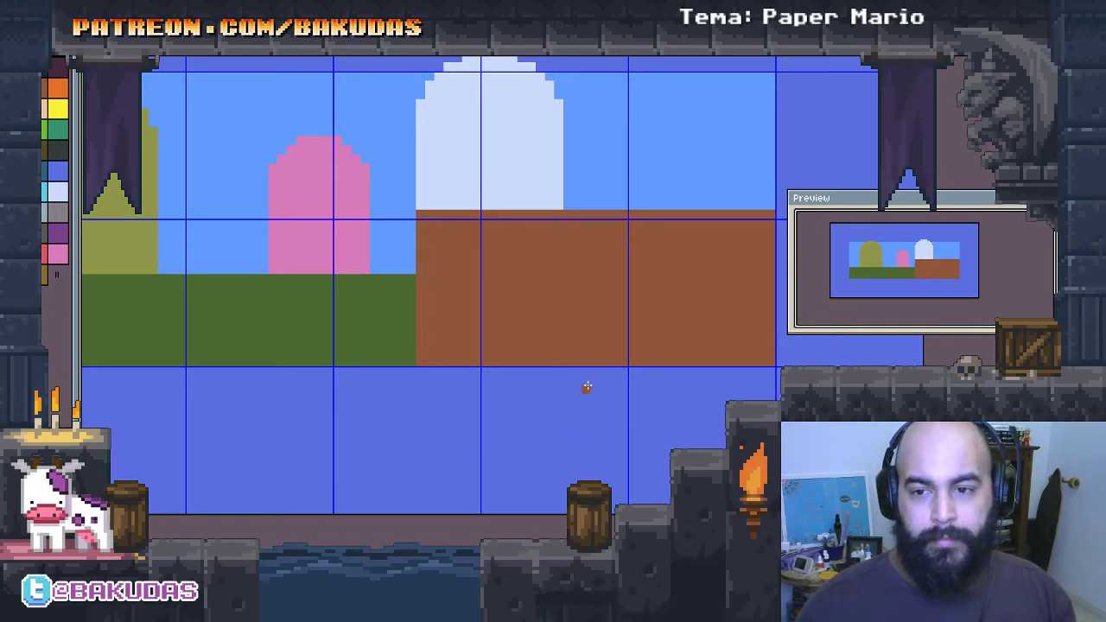
Step: Add a solid bright green grass strip along the top of the brown block
{"action": "left_click_drag", "start_coordinate": [586, 388], "coordinate": [622, 403]}
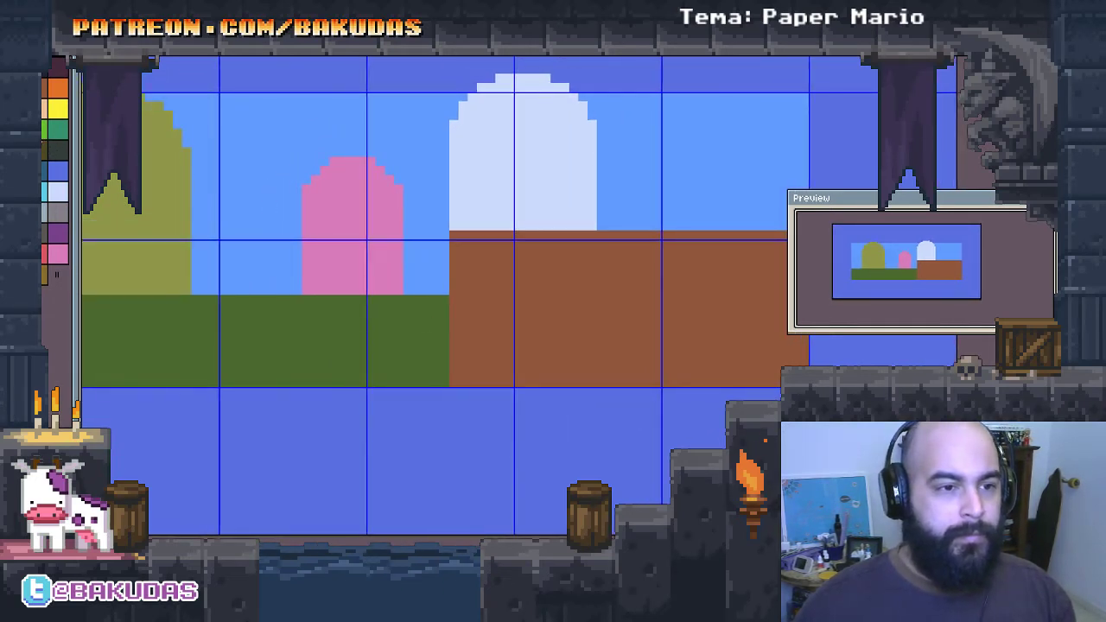
{"action": "left_click", "coordinate": [46, 129]}
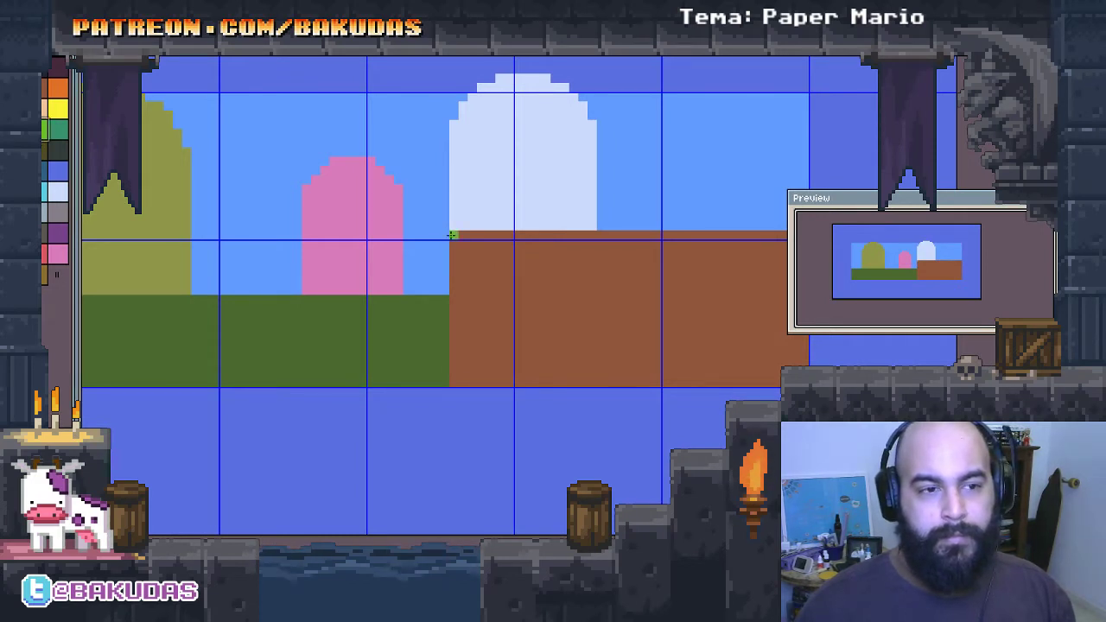
{"action": "left_click_drag", "start_coordinate": [452, 235], "coordinate": [788, 263]}
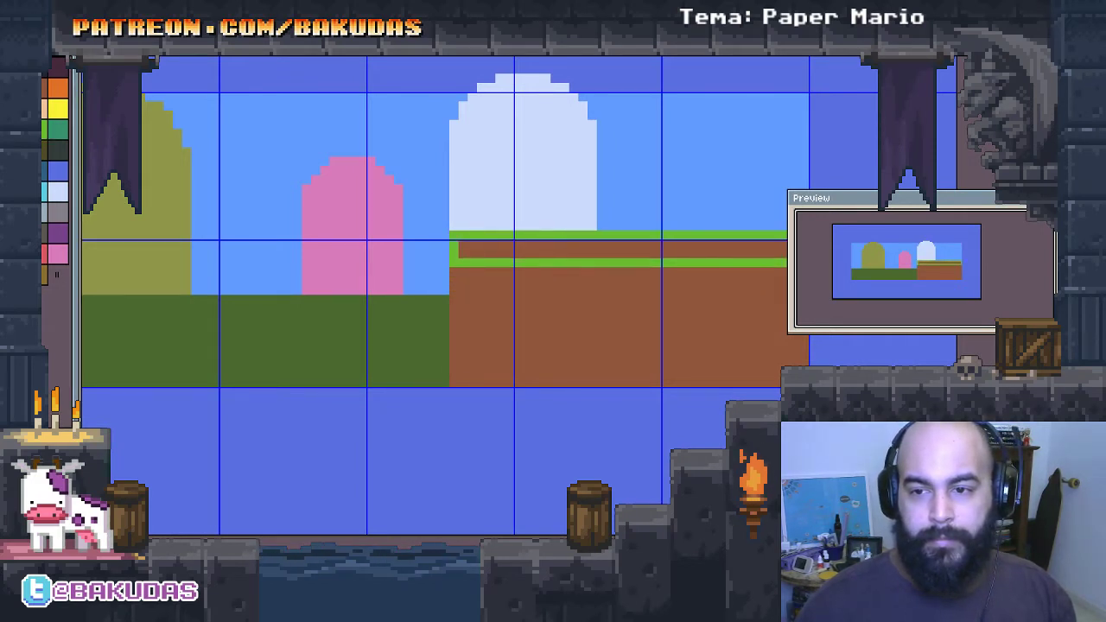
{"action": "left_click", "coordinate": [624, 253]}
{"action": "left_click_drag", "start_coordinate": [624, 254], "coordinate": [522, 250]}
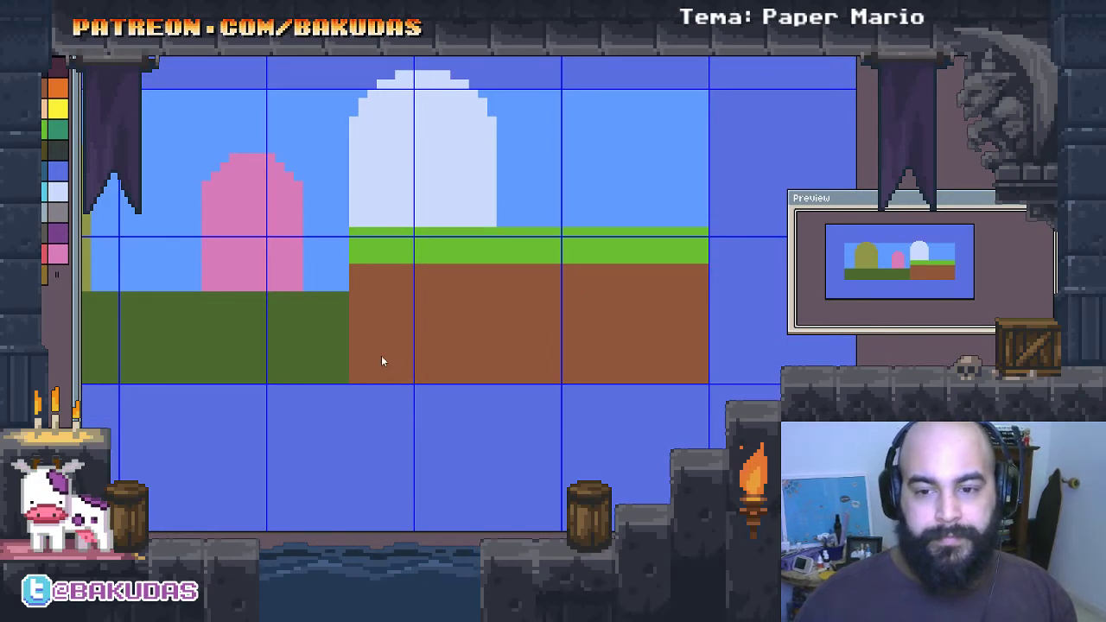
Step: Draw two brown trunks, one under the olive canopy and one between olive and pink
{"action": "left_click_drag", "start_coordinate": [381, 351], "coordinate": [693, 332]}
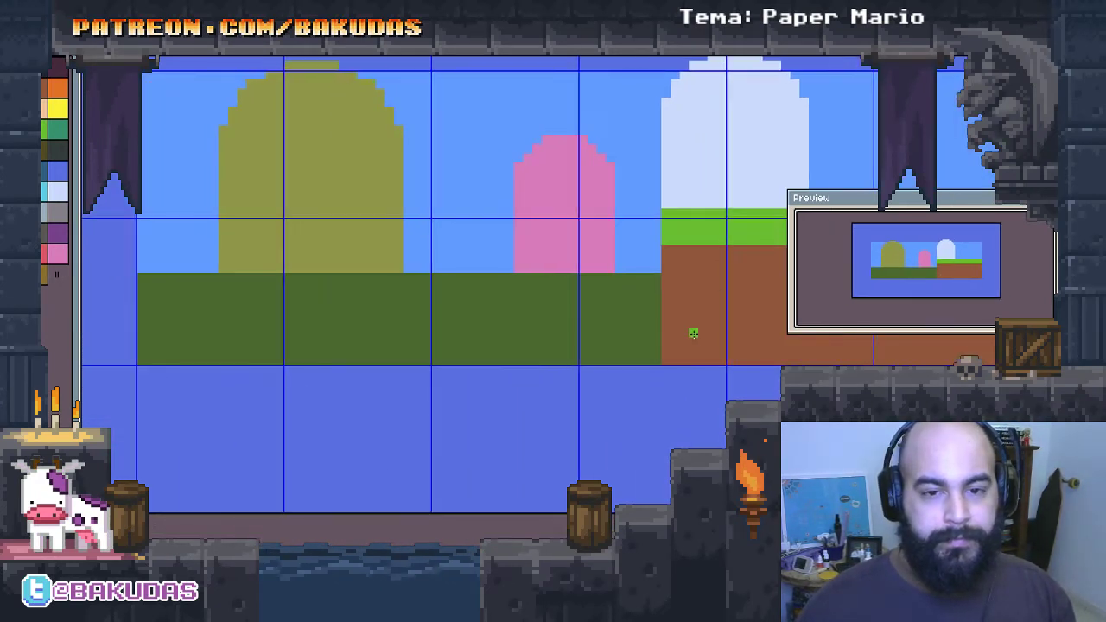
{"action": "left_click", "coordinate": [693, 333], "text": "alt"}
{"action": "left_click_drag", "start_coordinate": [445, 237], "coordinate": [494, 374]}
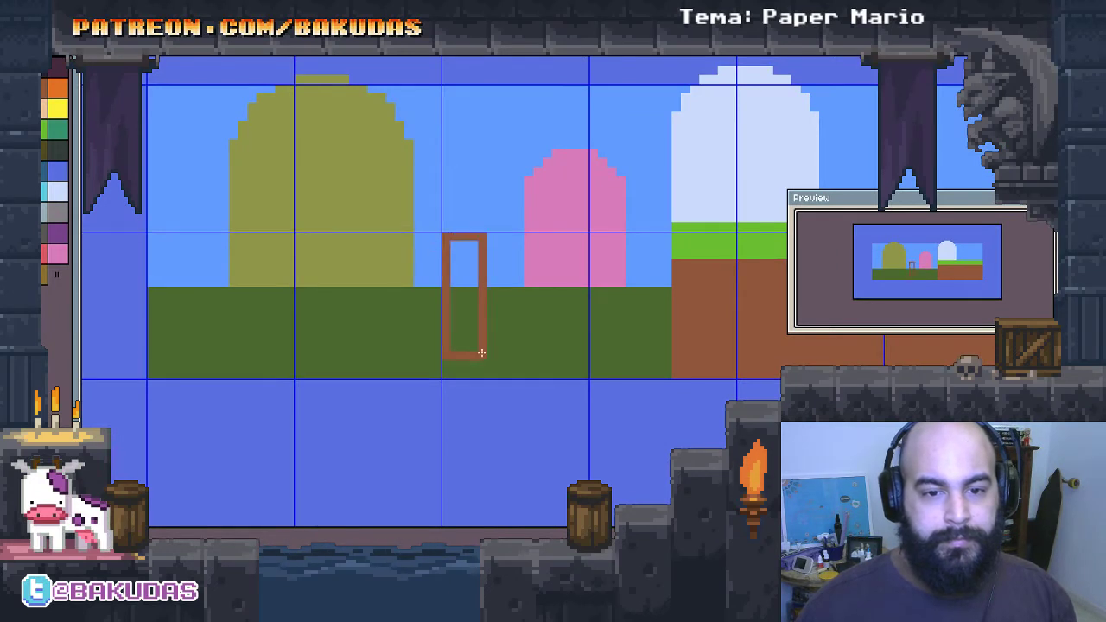
{"action": "left_click_drag", "start_coordinate": [404, 367], "coordinate": [526, 377]}
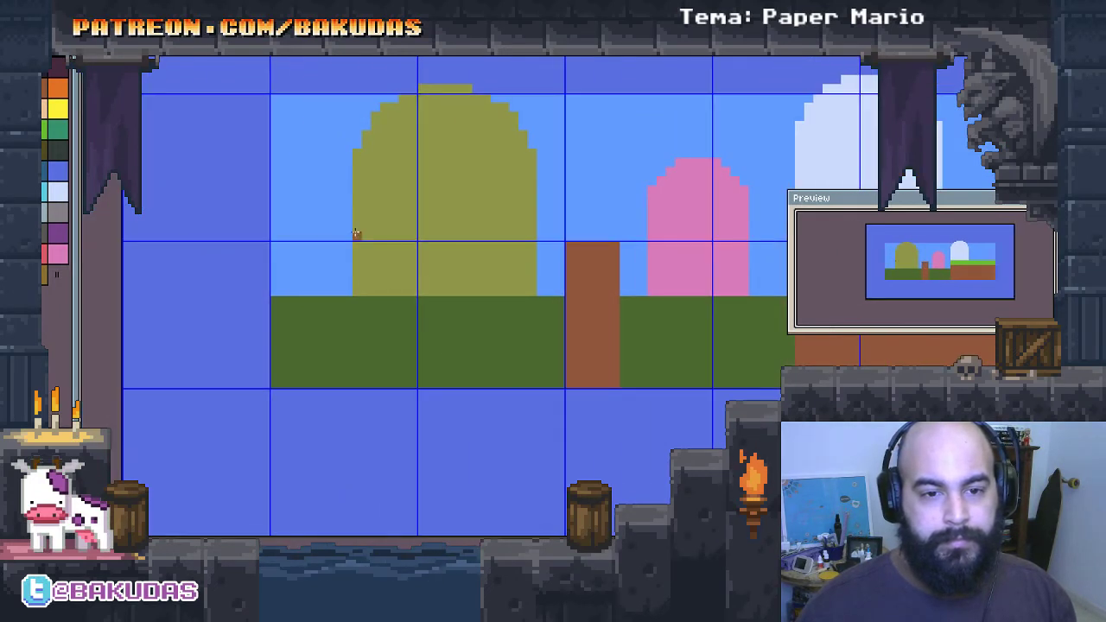
{"action": "mouse_move", "coordinate": [338, 216]}
{"action": "left_mouse_down"}
{"action": "mouse_move", "coordinate": [415, 365]}
{"action": "mouse_move", "coordinate": [407, 386]}
{"action": "left_mouse_up"}
{"action": "scroll", "coordinate": [481, 382], "scroll_direction": "right", "scroll_amount": 1}
{"action": "scroll", "coordinate": [561, 397], "scroll_direction": "right", "scroll_amount": 1}
{"action": "scroll", "coordinate": [625, 413], "scroll_direction": "right", "scroll_amount": 2}
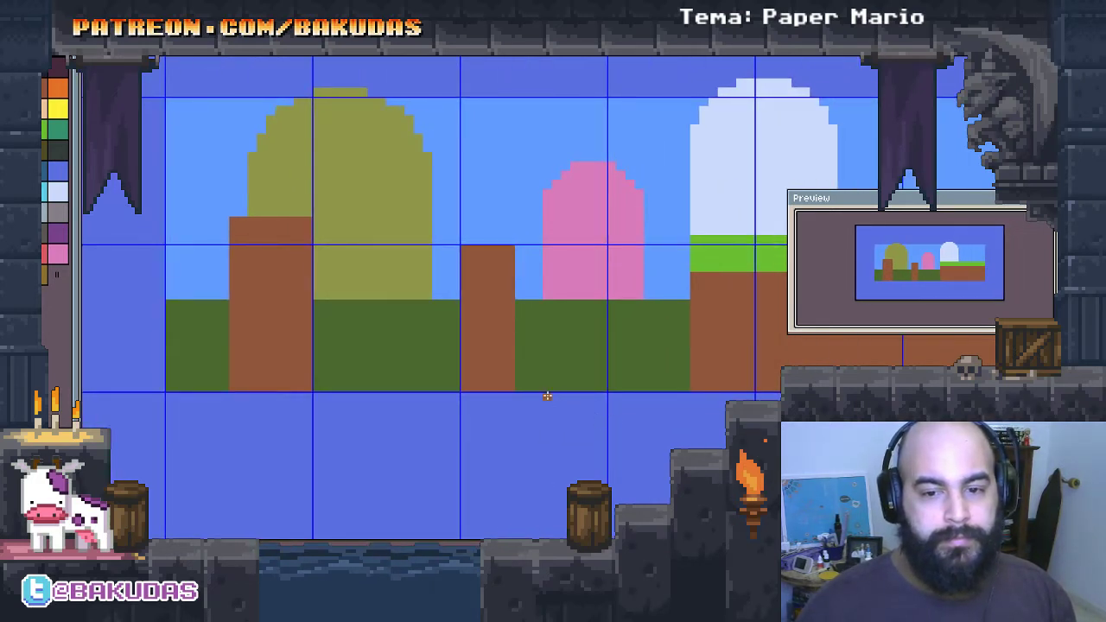
{"action": "scroll", "coordinate": [562, 384], "scroll_direction": "down", "scroll_amount": 1}
{"action": "scroll", "coordinate": [346, 302], "scroll_direction": "left", "scroll_amount": 2}
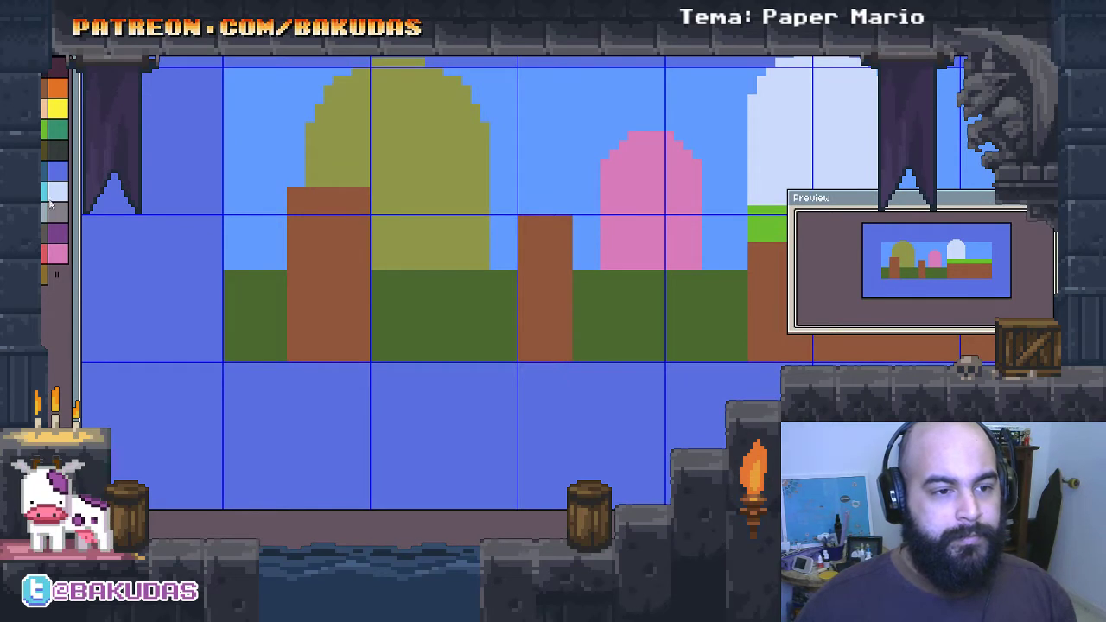
{"action": "scroll", "coordinate": [510, 334], "scroll_direction": "up", "scroll_amount": 1}
{"action": "scroll", "coordinate": [415, 324], "scroll_direction": "right", "scroll_amount": 3}
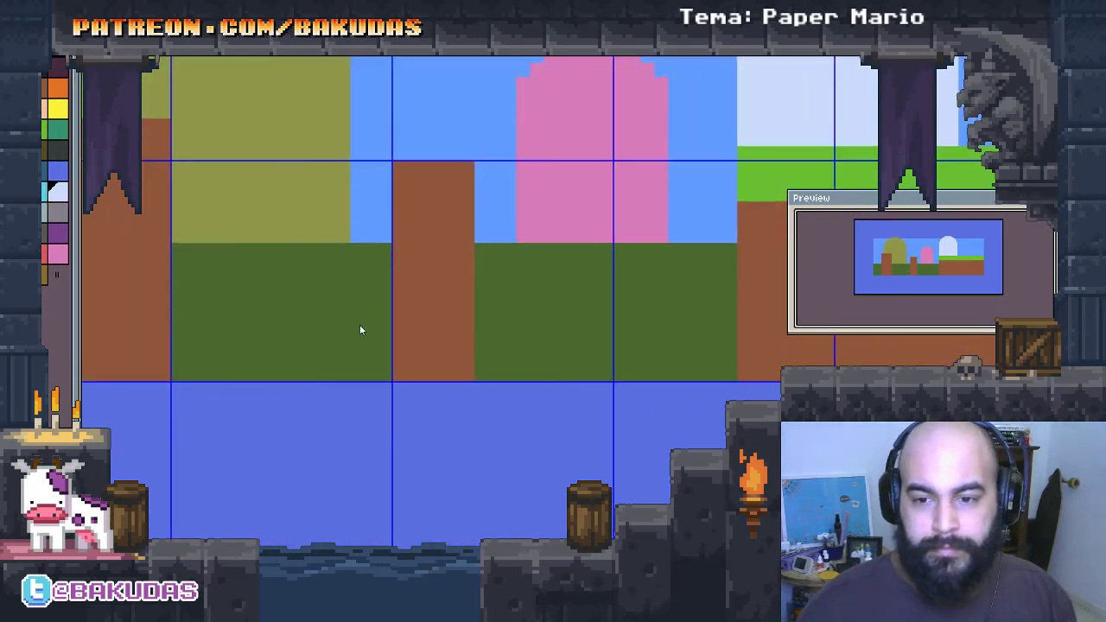
Step: Draw a pale horizontal fence rail on the green ground below the olive tree
{"action": "left_click_drag", "start_coordinate": [243, 288], "coordinate": [376, 308]}
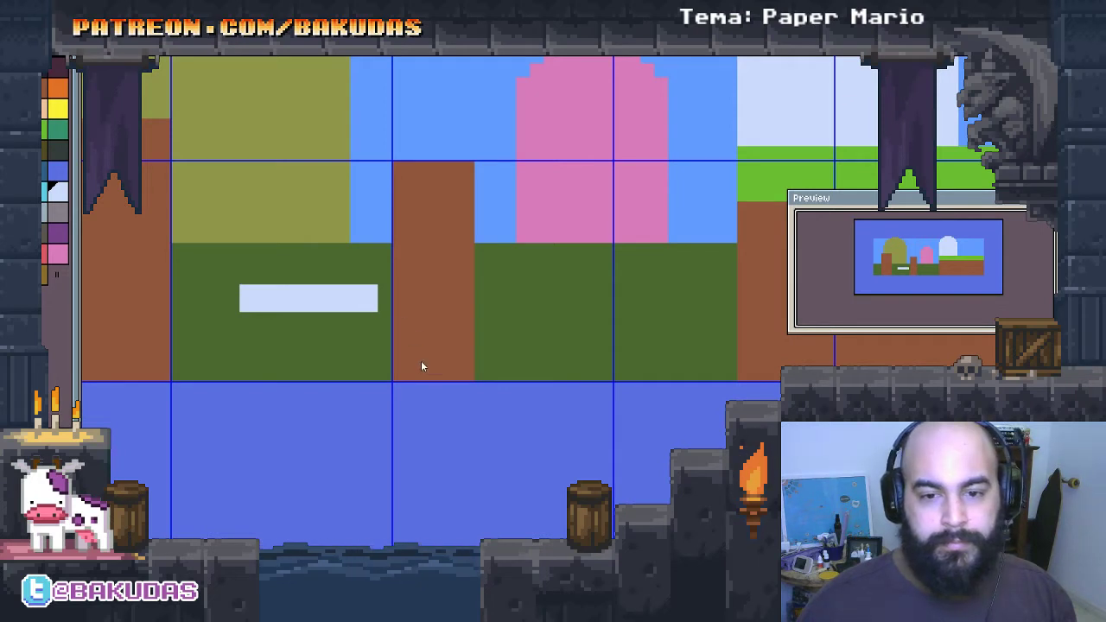
{"action": "left_click_drag", "start_coordinate": [212, 286], "coordinate": [239, 310]}
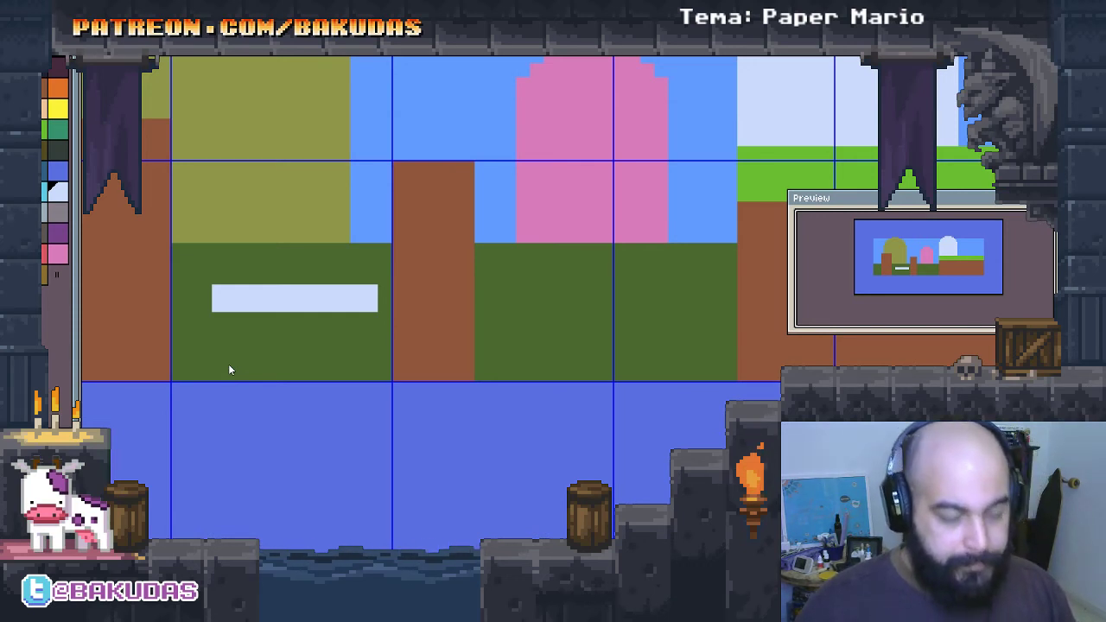
{"action": "left_click", "coordinate": [220, 318]}
{"action": "key", "text": "ctrl+z"}
{"action": "left_click_drag", "start_coordinate": [204, 304], "coordinate": [205, 291]}
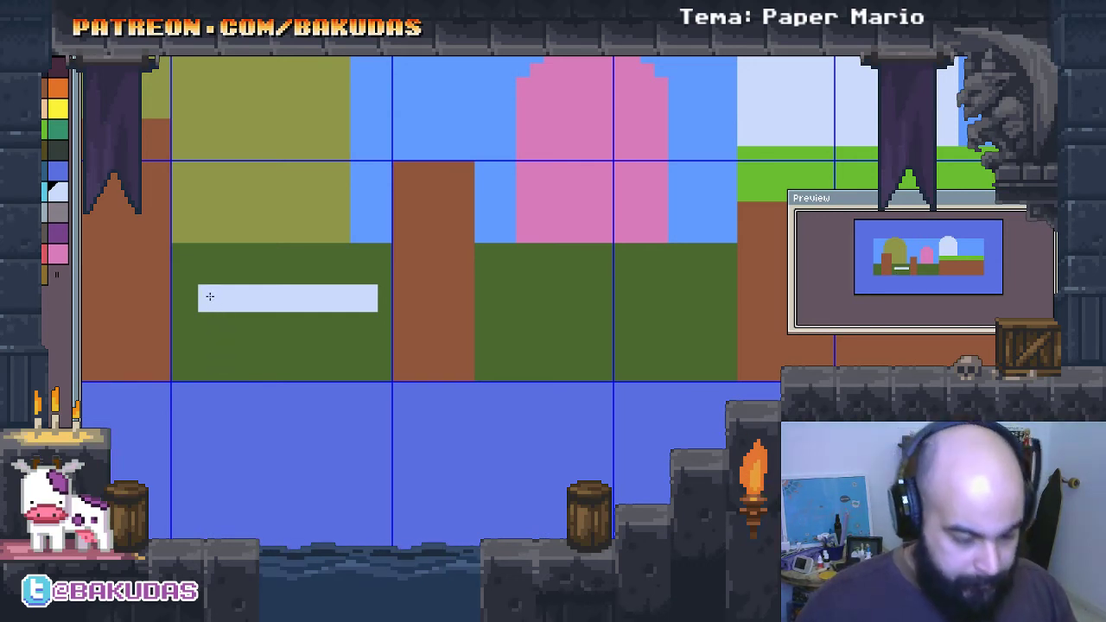
Step: Pencil in the left and right fence posts, giving the left one a pointed tip
{"action": "left_click", "coordinate": [230, 372]}
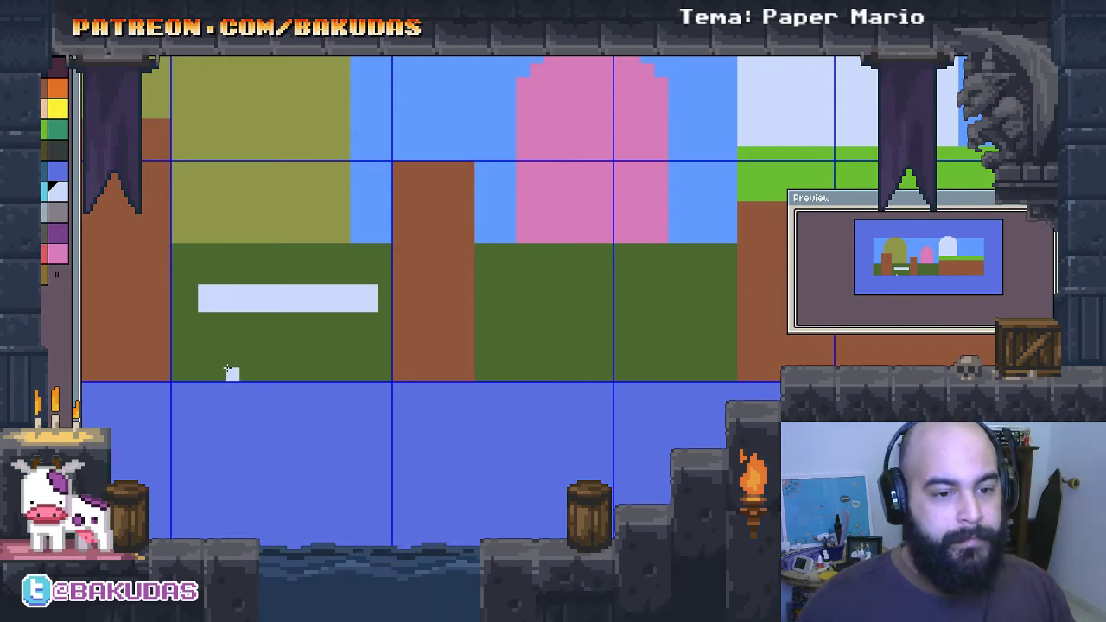
{"action": "left_click_drag", "start_coordinate": [229, 372], "coordinate": [213, 257]}
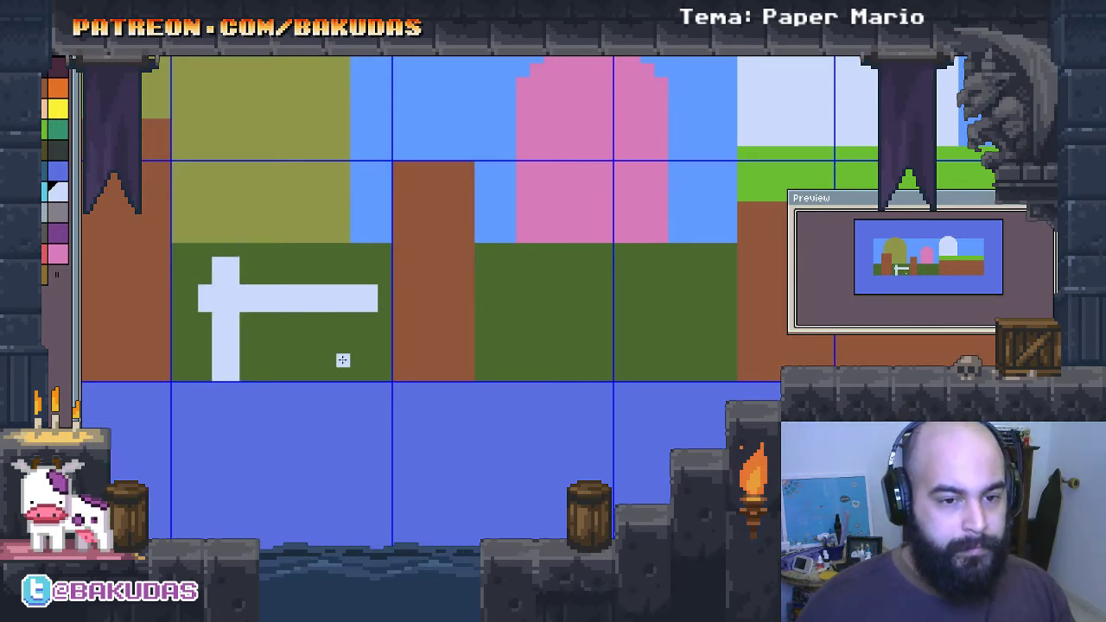
{"action": "left_click_drag", "start_coordinate": [354, 373], "coordinate": [349, 259]}
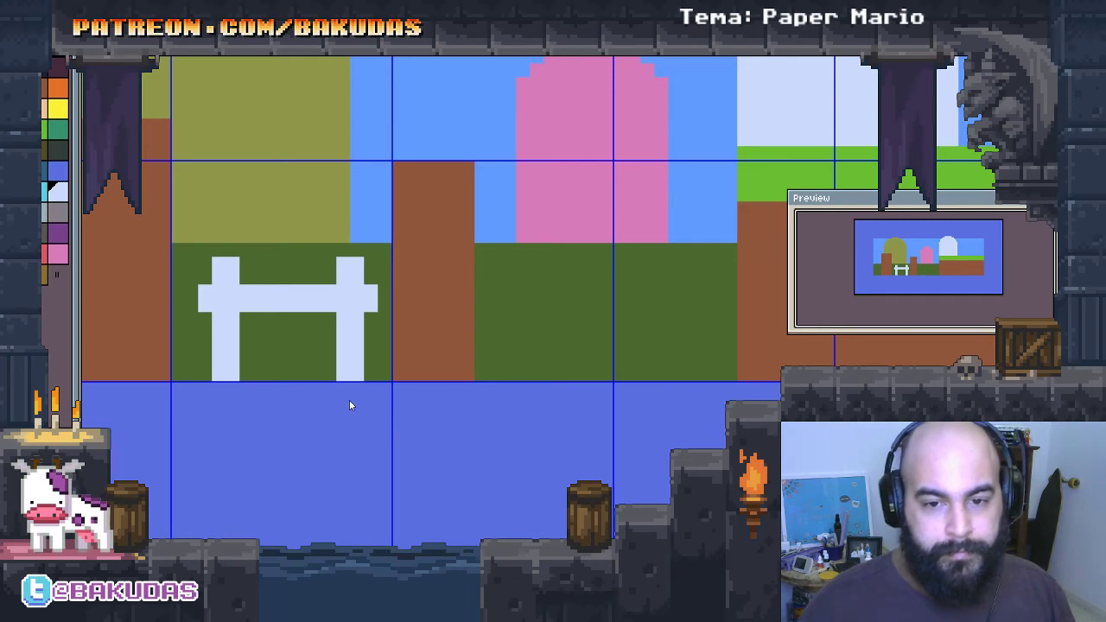
{"action": "mouse_move", "coordinate": [219, 249]}
{"action": "left_mouse_down"}
{"action": "mouse_move", "coordinate": [227, 237]}
{"action": "mouse_move", "coordinate": [244, 355]}
{"action": "left_mouse_up"}
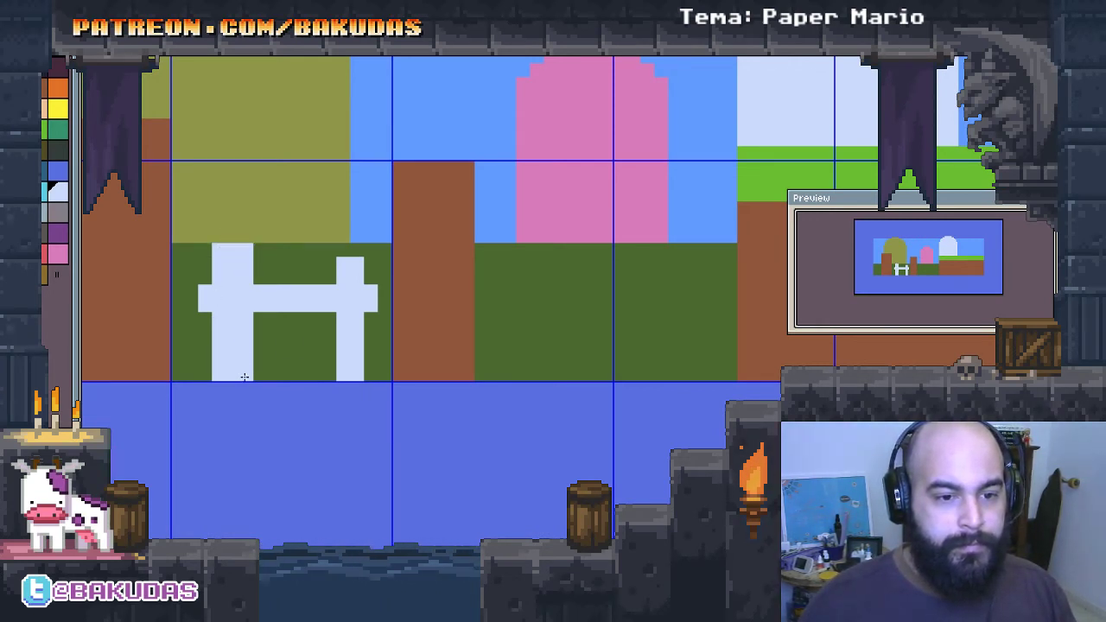
{"action": "left_click", "coordinate": [230, 236]}
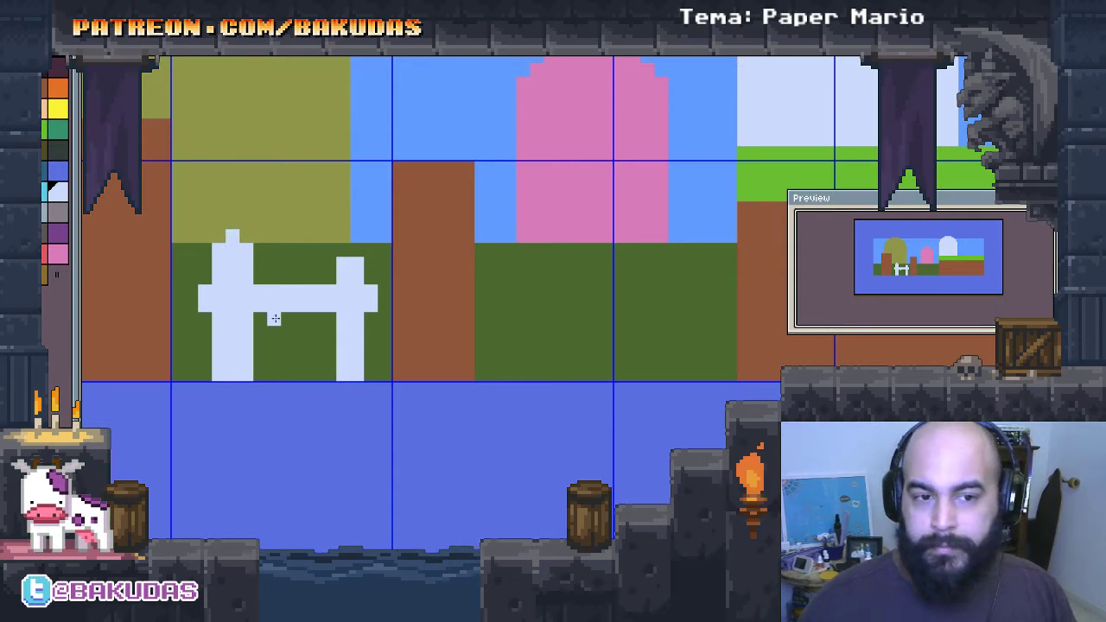
{"action": "left_click_drag", "start_coordinate": [360, 261], "coordinate": [367, 369]}
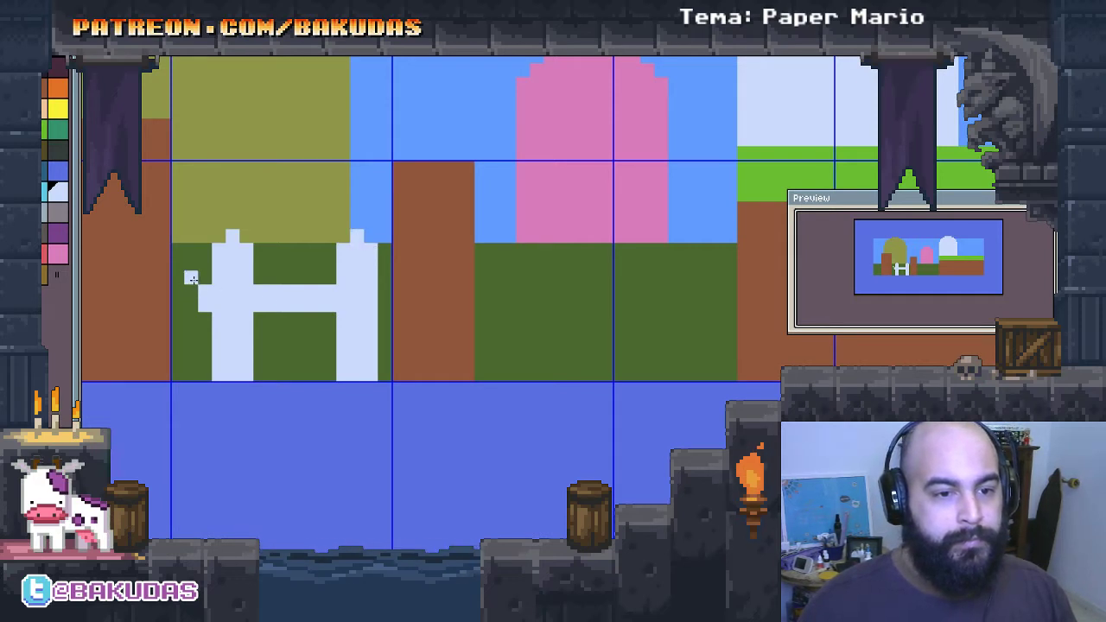
Step: Thicken the fence rail and lengthen it further left across both posts
{"action": "left_click_drag", "start_coordinate": [191, 277], "coordinate": [364, 279]}
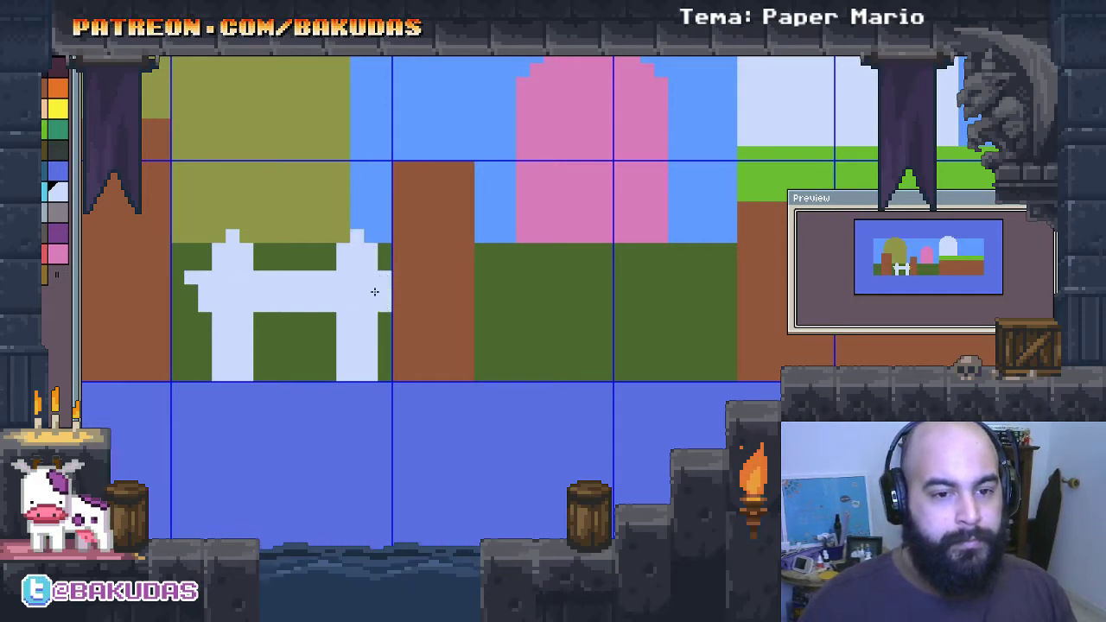
{"action": "left_click_drag", "start_coordinate": [179, 294], "coordinate": [388, 288]}
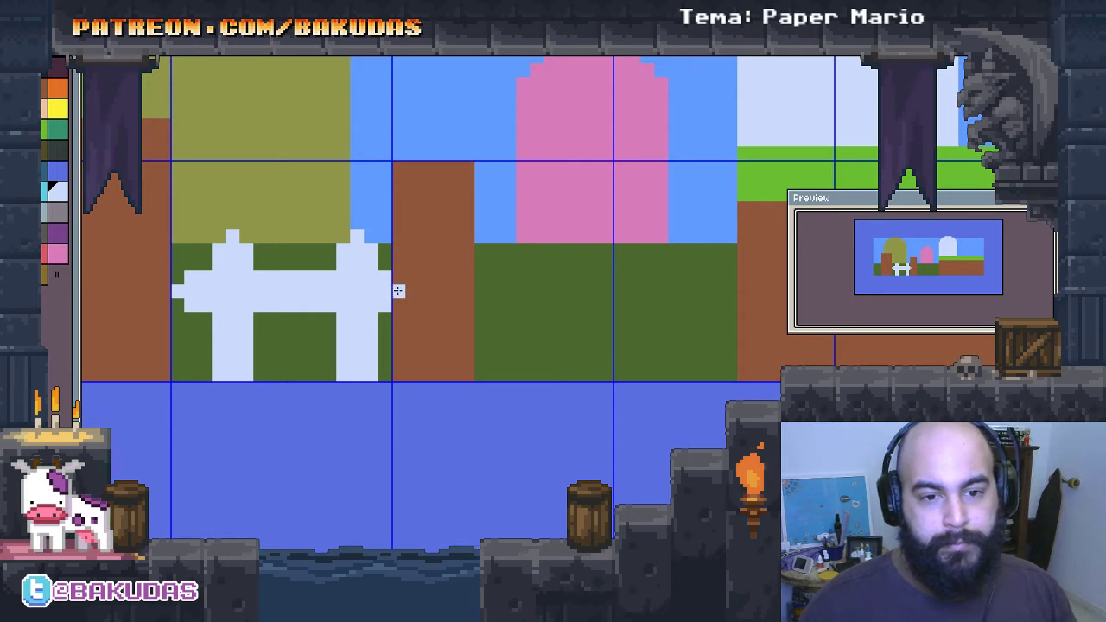
{"action": "left_click_drag", "start_coordinate": [494, 361], "coordinate": [403, 346]}
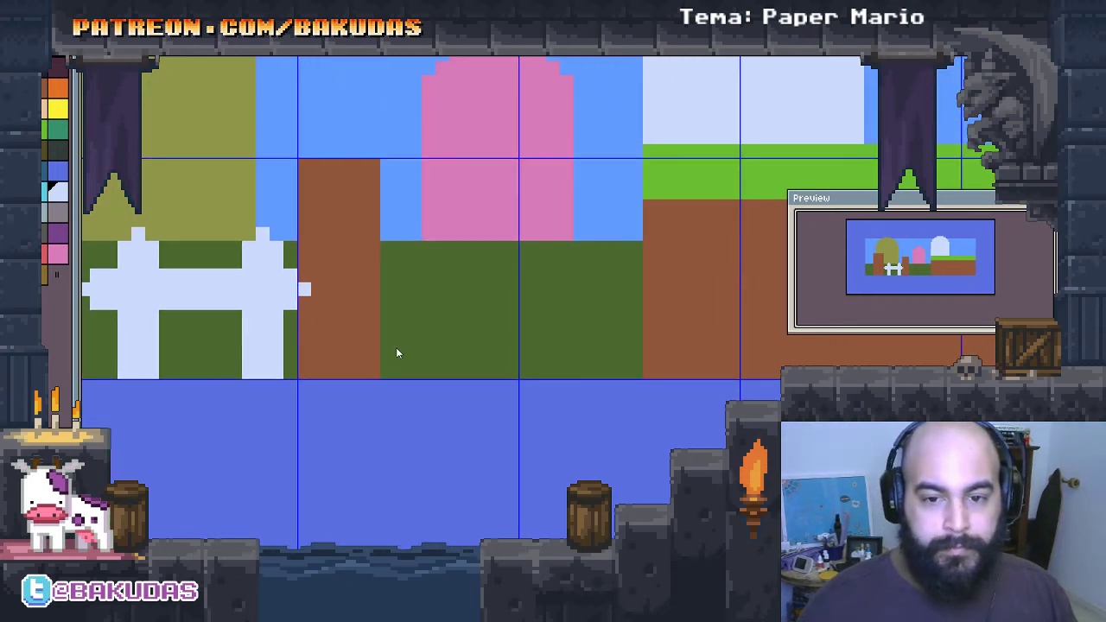
{"action": "left_click_drag", "start_coordinate": [333, 317], "coordinate": [356, 314]}
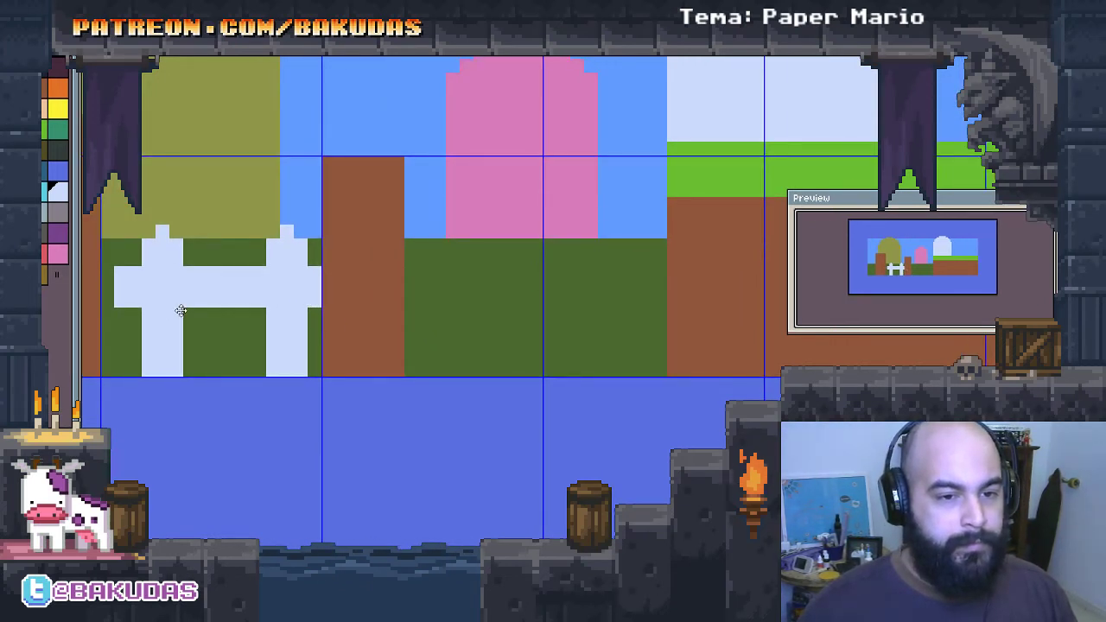
{"action": "left_click_drag", "start_coordinate": [179, 311], "coordinate": [184, 313]}
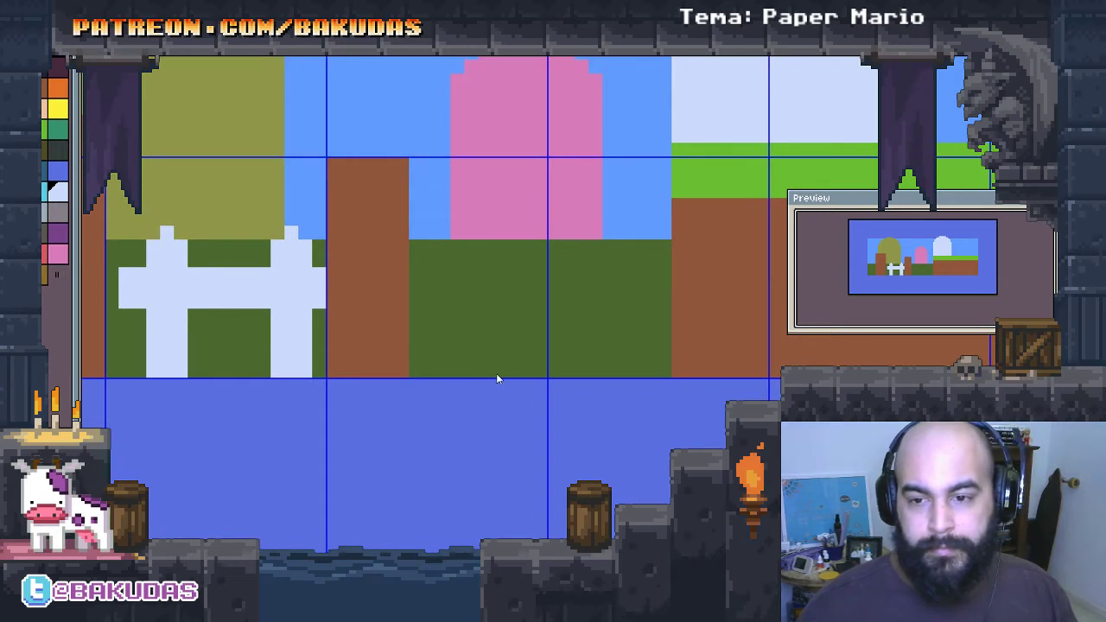
Step: Copy the fence section twice to the right, ending on the dirt hill
{"action": "scroll", "coordinate": [451, 372], "scroll_direction": "down", "scroll_amount": 1}
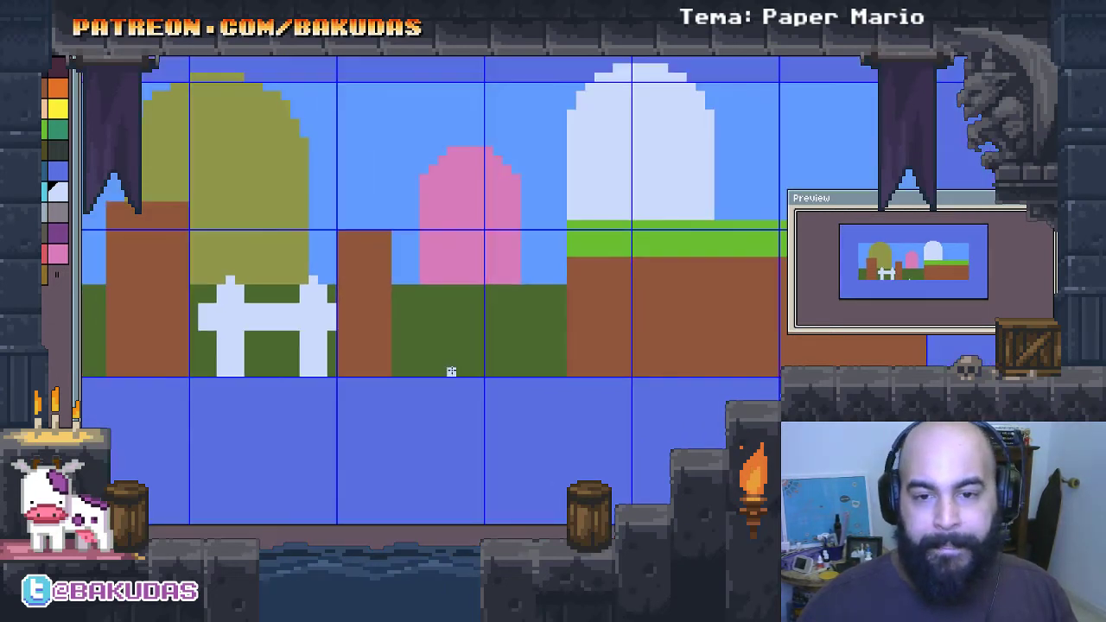
{"action": "left_click_drag", "start_coordinate": [475, 372], "coordinate": [408, 371]}
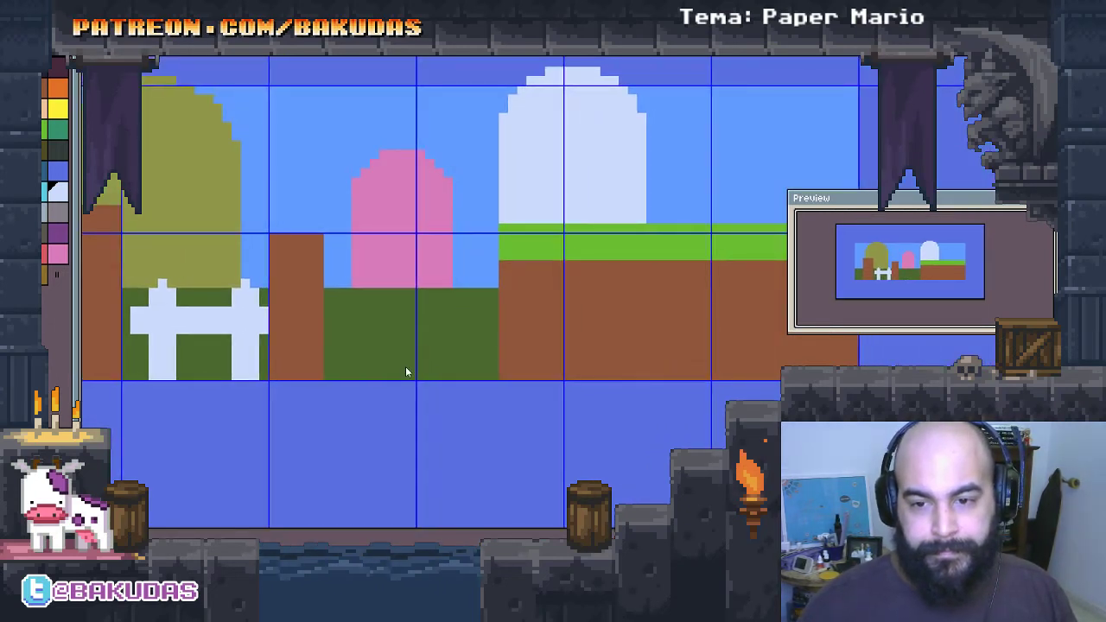
{"action": "left_click", "coordinate": [215, 322]}
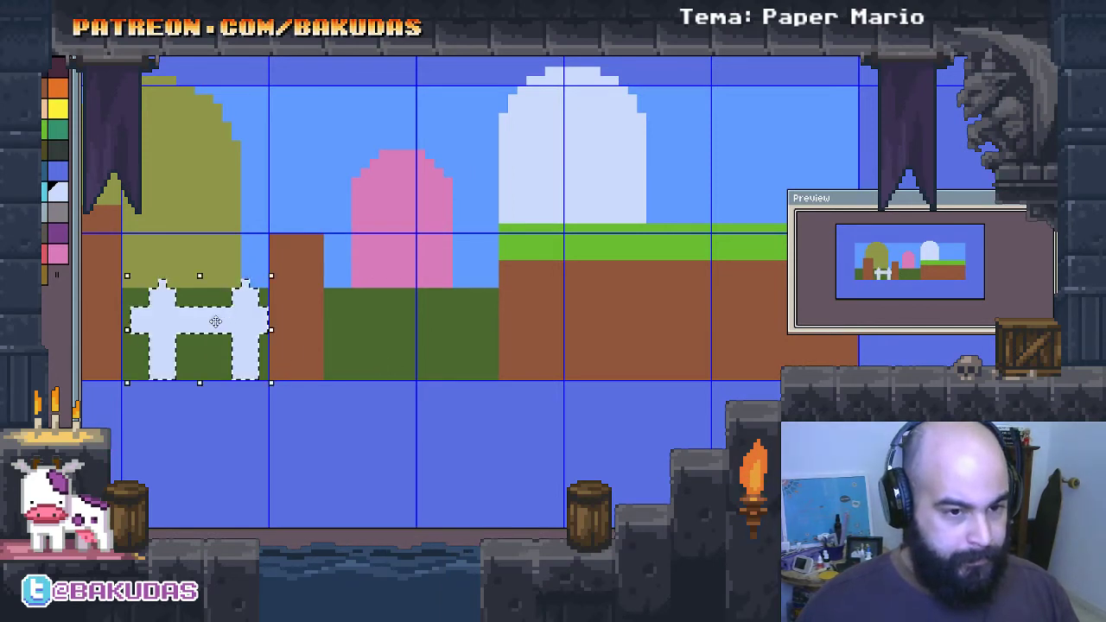
{"action": "key", "text": "ctrl+c"}
{"action": "key", "text": "ctrl+v"}
{"action": "left_click_drag", "start_coordinate": [192, 321], "coordinate": [379, 324]}
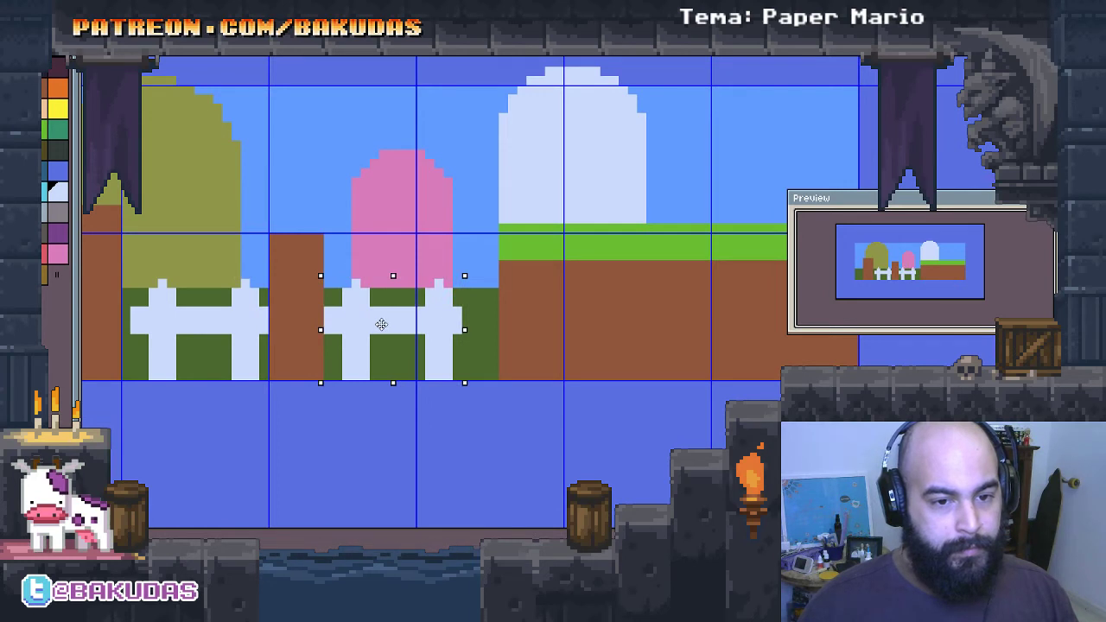
{"action": "left_click_drag", "start_coordinate": [381, 324], "coordinate": [549, 327]}
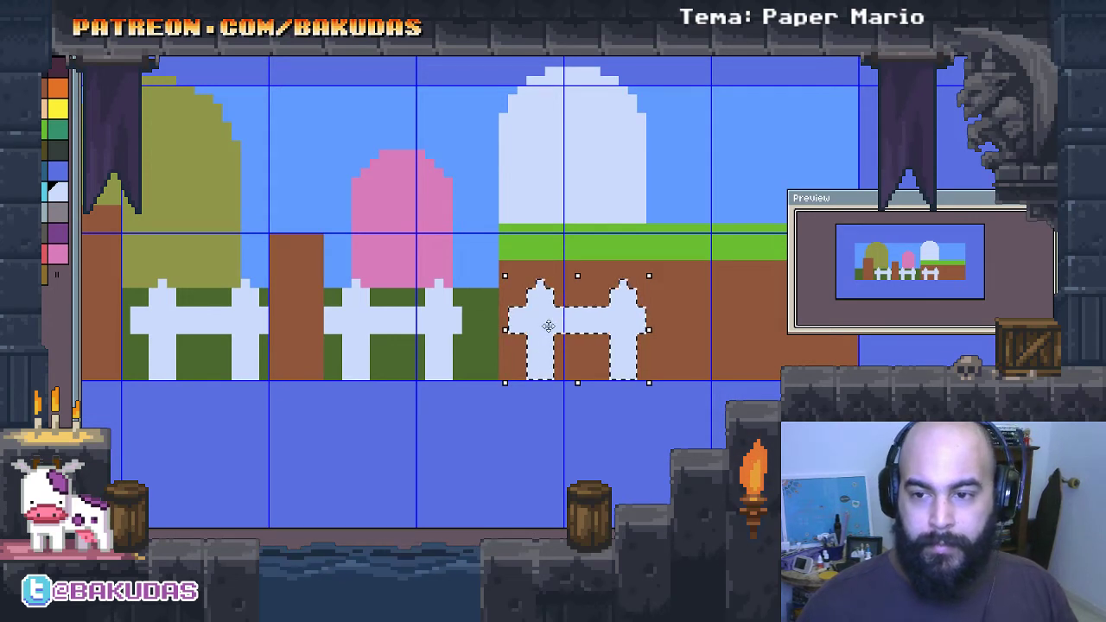
{"action": "key", "text": "ctrl+d"}
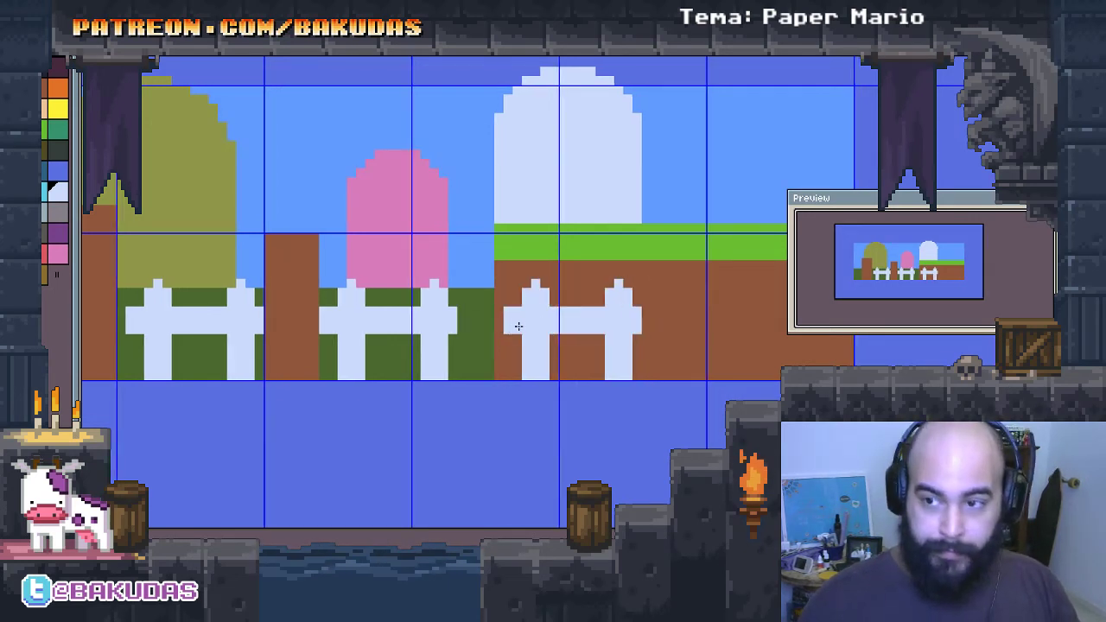
Step: Fill the rail gap between the middle and right fence sections
{"action": "mouse_move", "coordinate": [504, 307]}
{"action": "left_mouse_down"}
{"action": "mouse_move", "coordinate": [471, 335]}
{"action": "mouse_move", "coordinate": [450, 325]}
{"action": "mouse_move", "coordinate": [456, 333]}
{"action": "left_mouse_up"}
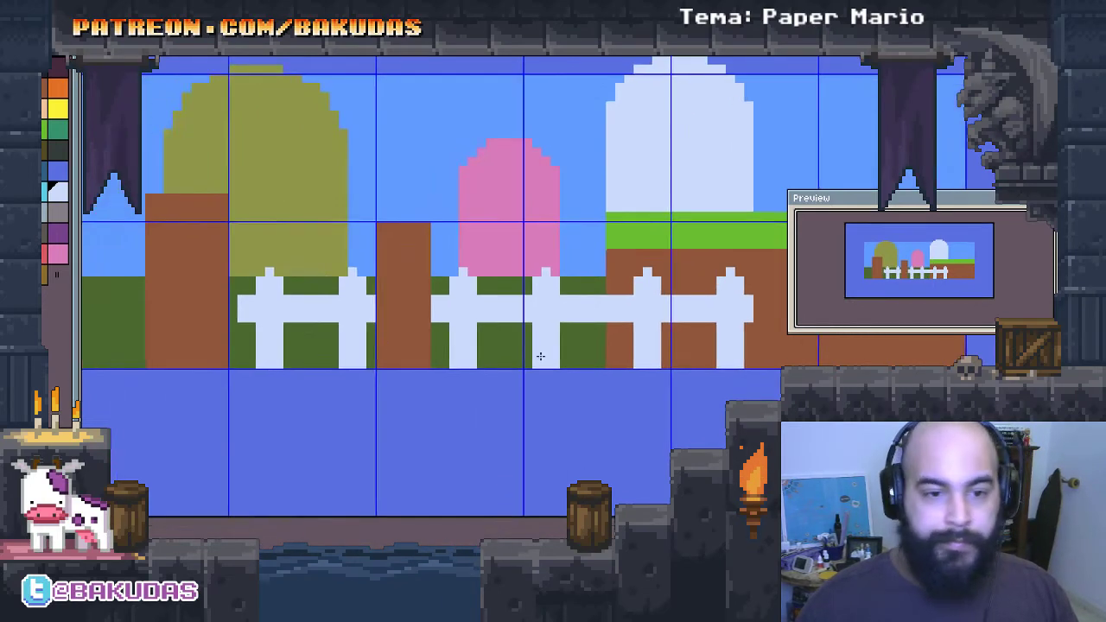
{"action": "scroll", "coordinate": [311, 331], "scroll_direction": "up", "scroll_amount": 1}
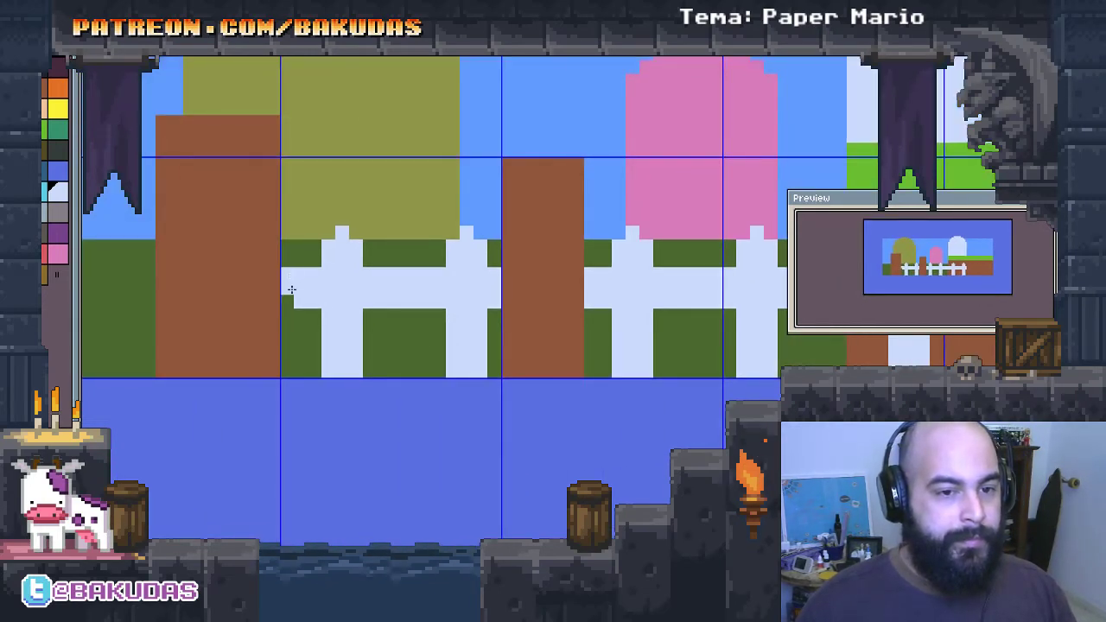
{"action": "scroll", "coordinate": [360, 359], "scroll_direction": "down", "scroll_amount": 1}
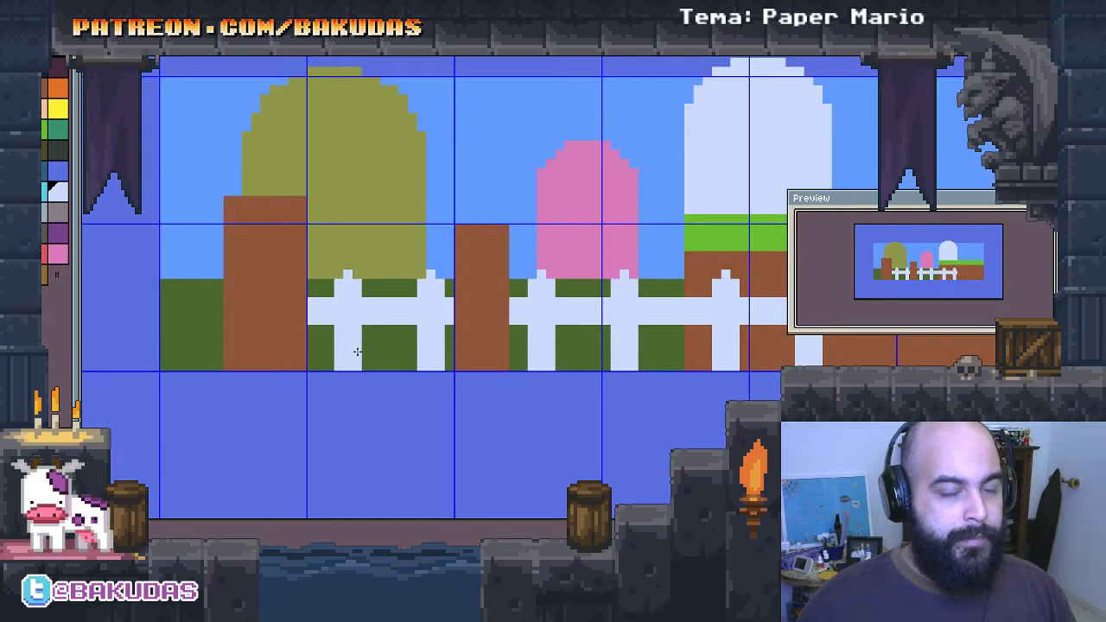
Step: Extend the left trunk lower with a solid brown block past the grass
{"action": "left_click_drag", "start_coordinate": [345, 355], "coordinate": [404, 357]}
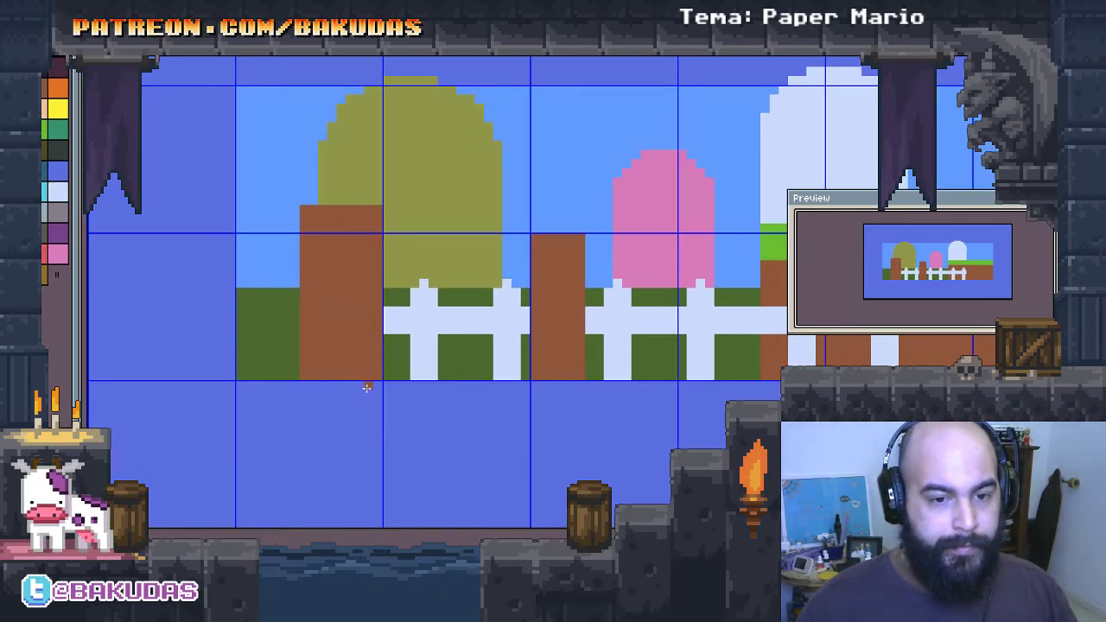
{"action": "left_click_drag", "start_coordinate": [374, 391], "coordinate": [312, 399]}
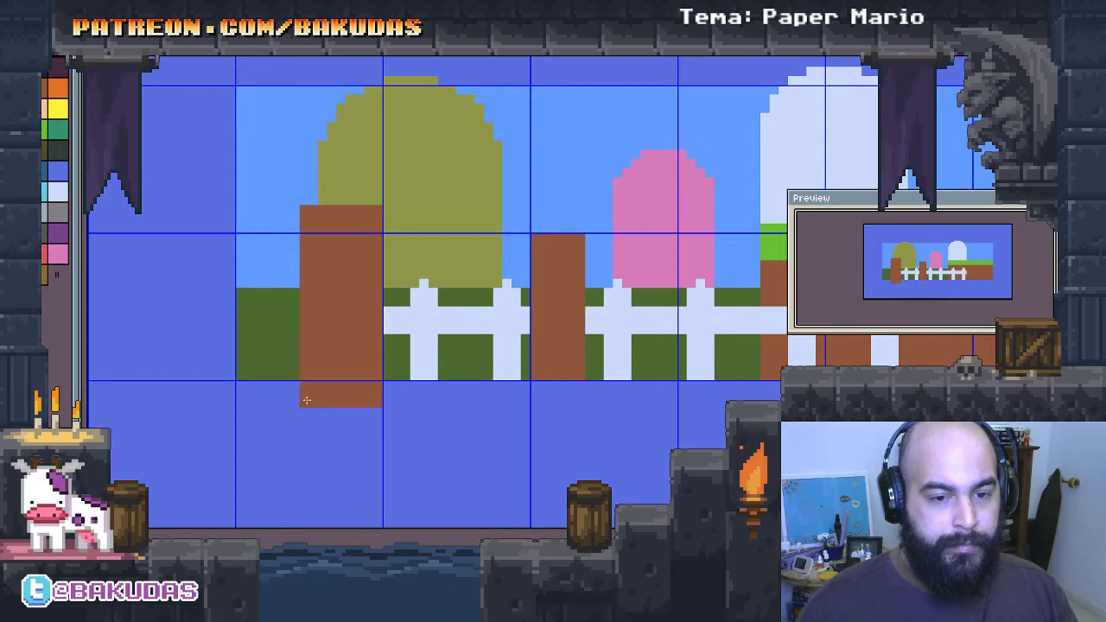
{"action": "left_click_drag", "start_coordinate": [222, 395], "coordinate": [152, 403]}
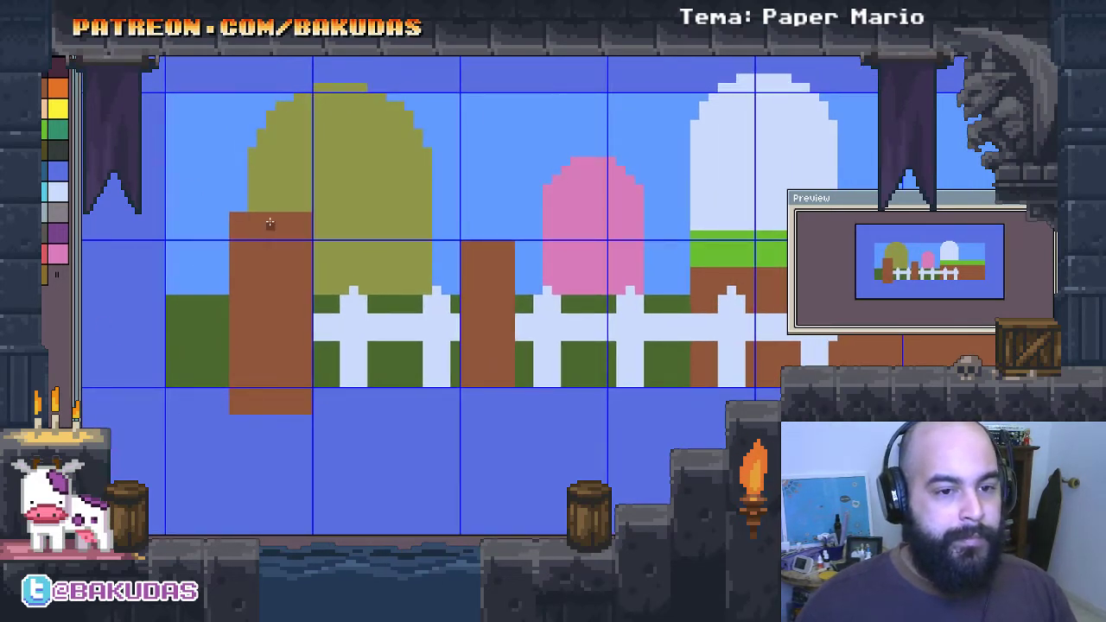
Step: Shade the left halves of both brown trunks with a darker brown
{"action": "left_click_drag", "start_coordinate": [270, 223], "coordinate": [231, 216]}
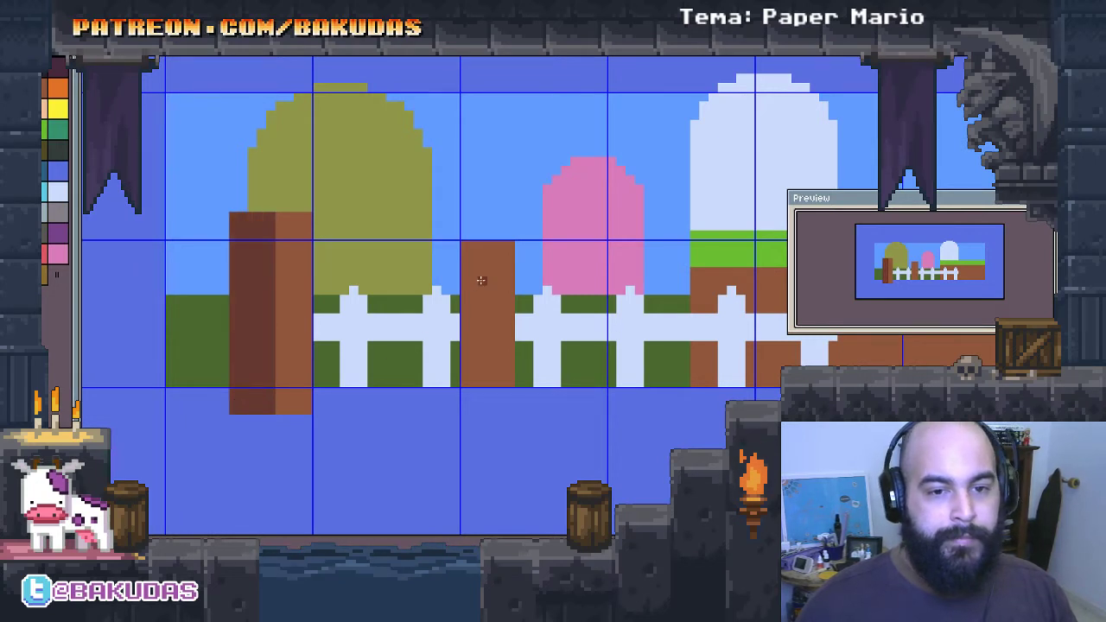
{"action": "left_click_drag", "start_coordinate": [485, 248], "coordinate": [463, 246]}
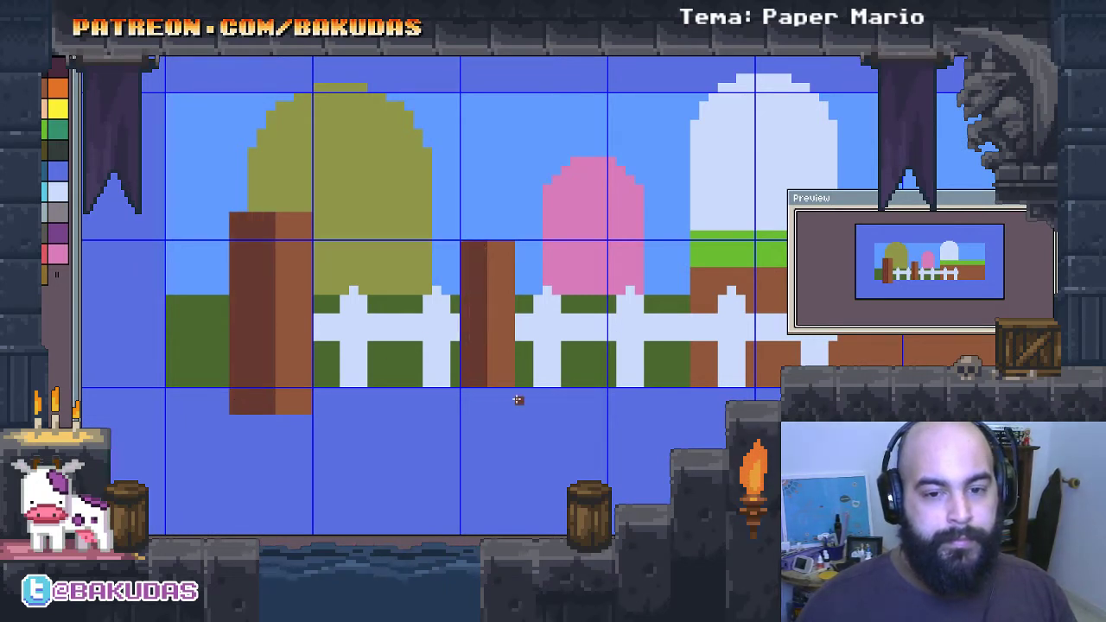
{"action": "scroll", "coordinate": [520, 302], "scroll_direction": "up", "scroll_amount": 1}
{"action": "scroll", "coordinate": [570, 367], "scroll_direction": "down", "scroll_amount": 1}
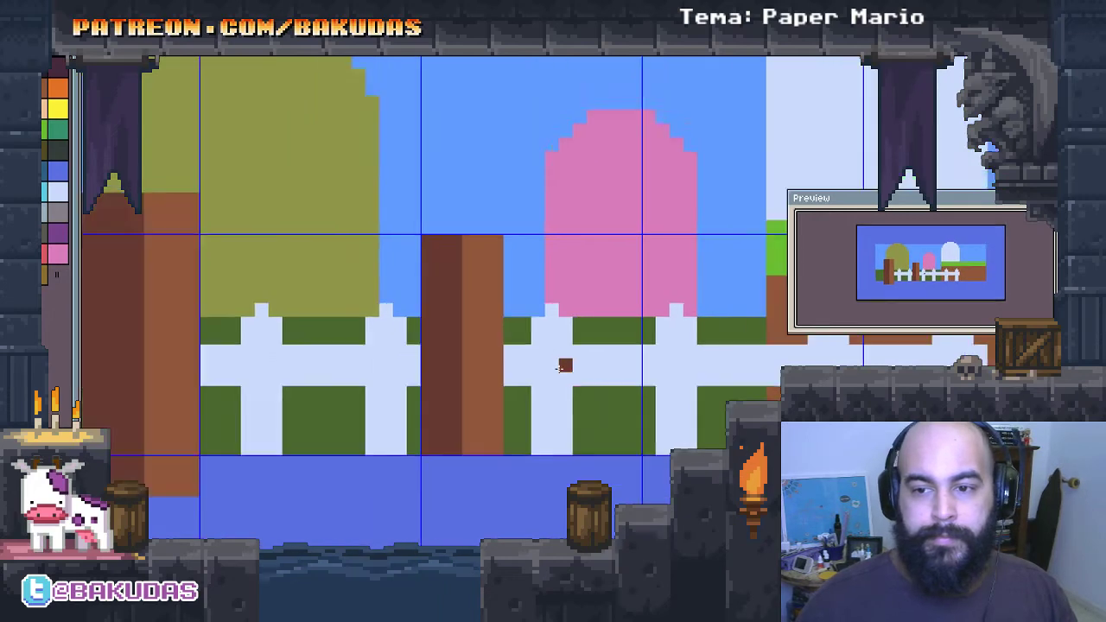
{"action": "scroll", "coordinate": [558, 363], "scroll_direction": "down", "scroll_amount": 2}
{"action": "scroll", "coordinate": [617, 395], "scroll_direction": "down", "scroll_amount": 1}
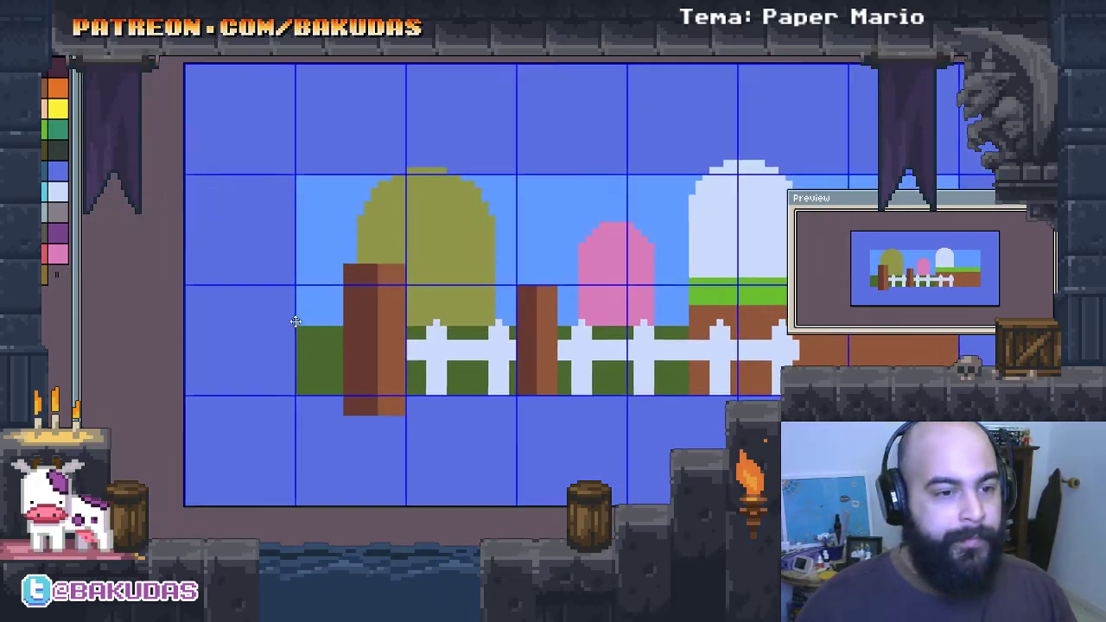
{"action": "scroll", "coordinate": [294, 320], "scroll_direction": "left", "scroll_amount": 1}
{"action": "left_click", "coordinate": [58, 134]}
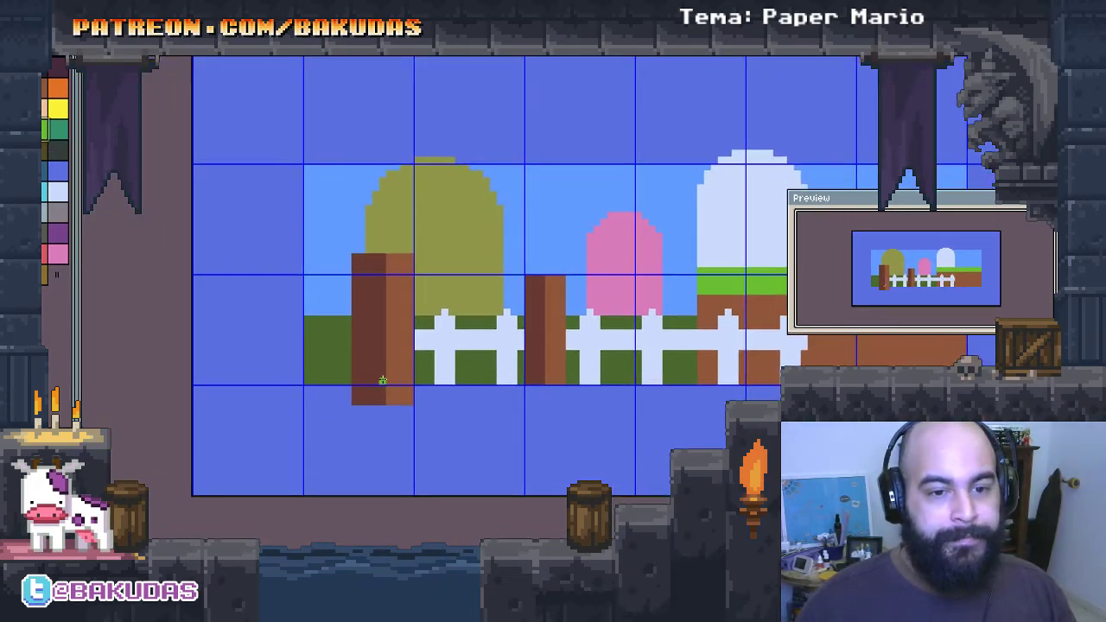
{"action": "scroll", "coordinate": [406, 380], "scroll_direction": "up", "scroll_amount": 1}
{"action": "scroll", "coordinate": [404, 380], "scroll_direction": "up", "scroll_amount": 1}
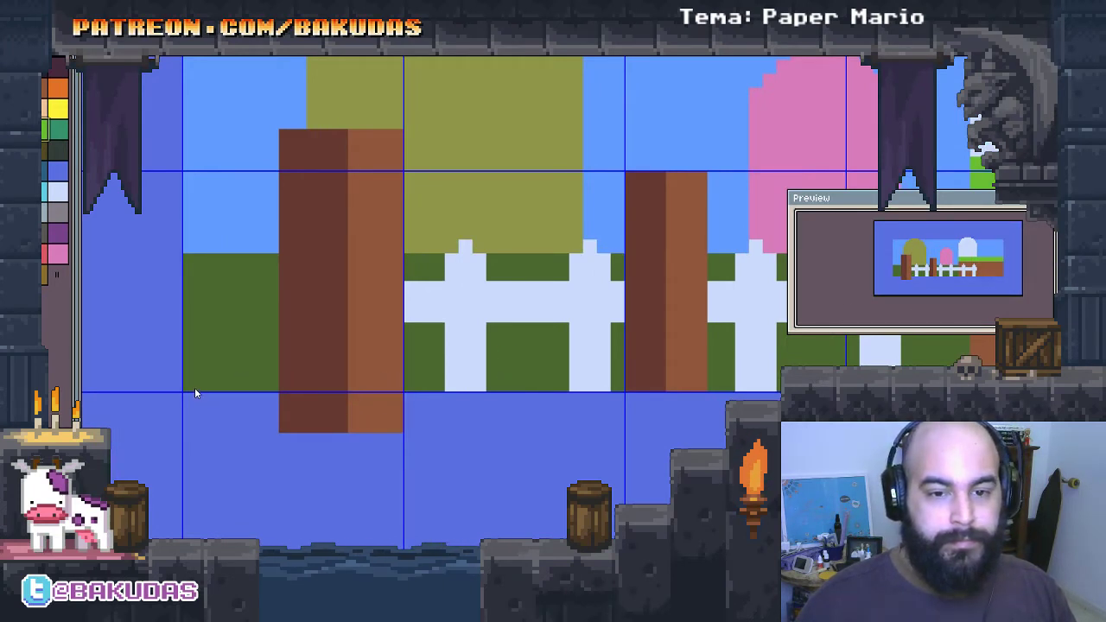
Step: Paint stepped bright-green grass tufts around both trunk bases, spilling below the fence
{"action": "mouse_move", "coordinate": [188, 385]}
{"action": "left_mouse_down"}
{"action": "mouse_move", "coordinate": [232, 335]}
{"action": "mouse_move", "coordinate": [275, 386]}
{"action": "mouse_move", "coordinate": [321, 313]}
{"action": "mouse_move", "coordinate": [349, 363]}
{"action": "mouse_move", "coordinate": [407, 322]}
{"action": "mouse_move", "coordinate": [447, 381]}
{"action": "mouse_move", "coordinate": [434, 439]}
{"action": "mouse_move", "coordinate": [197, 439]}
{"action": "mouse_move", "coordinate": [187, 429]}
{"action": "left_mouse_up"}
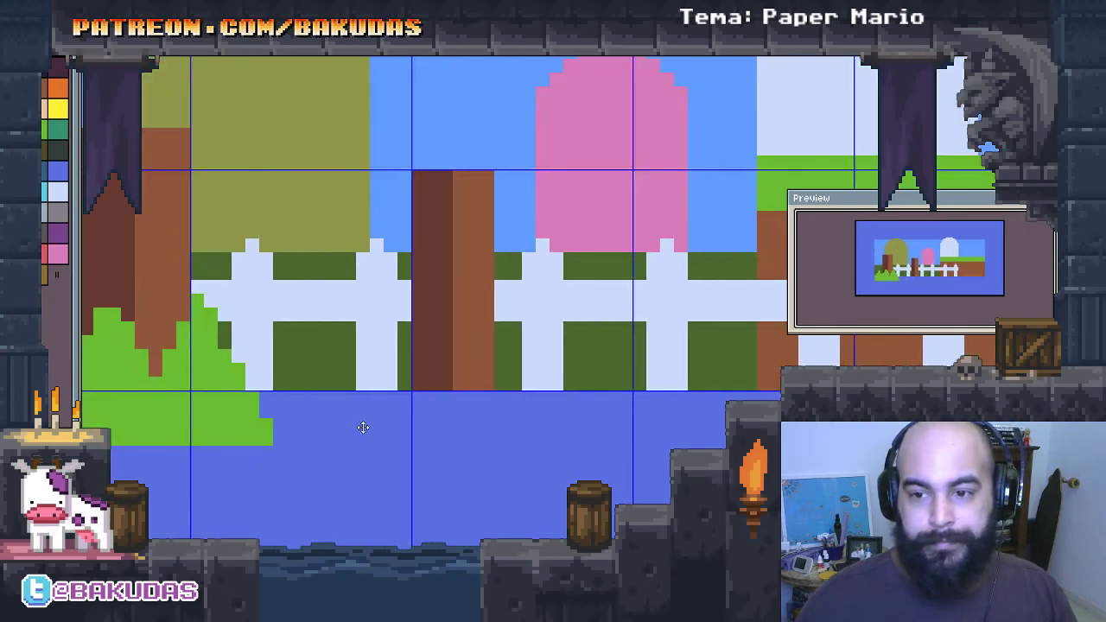
{"action": "left_click_drag", "start_coordinate": [563, 424], "coordinate": [363, 425]}
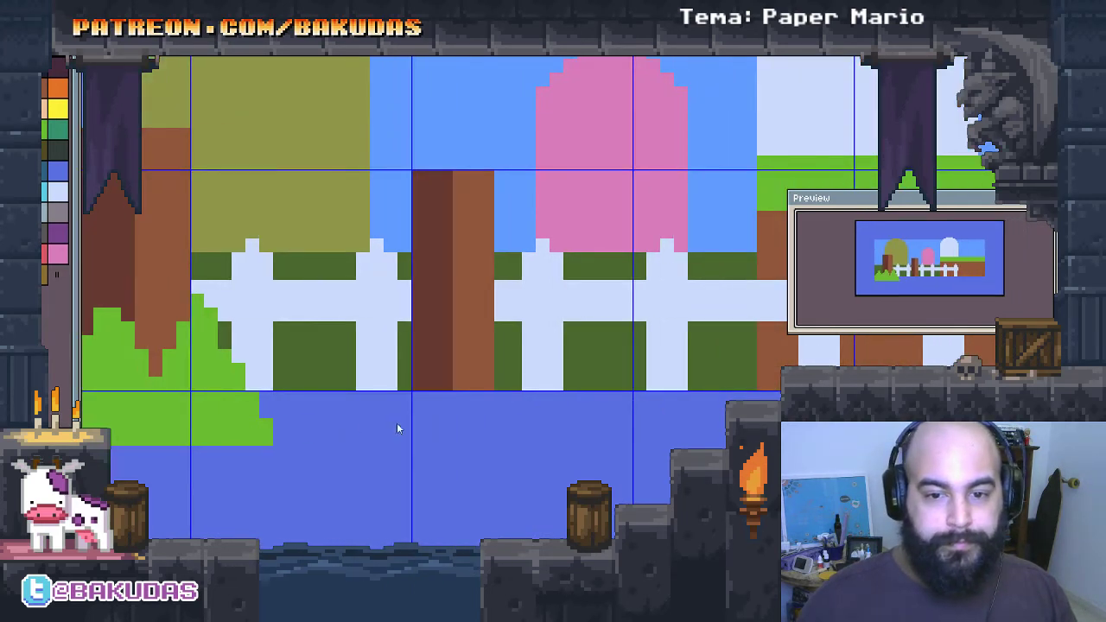
{"action": "mouse_move", "coordinate": [424, 403]}
{"action": "left_mouse_down"}
{"action": "mouse_move", "coordinate": [354, 400]}
{"action": "mouse_move", "coordinate": [328, 363]}
{"action": "mouse_move", "coordinate": [359, 309]}
{"action": "mouse_move", "coordinate": [383, 361]}
{"action": "mouse_move", "coordinate": [406, 309]}
{"action": "mouse_move", "coordinate": [437, 387]}
{"action": "mouse_move", "coordinate": [477, 302]}
{"action": "mouse_move", "coordinate": [488, 363]}
{"action": "mouse_move", "coordinate": [517, 409]}
{"action": "mouse_move", "coordinate": [296, 413]}
{"action": "mouse_move", "coordinate": [293, 399]}
{"action": "left_mouse_up"}
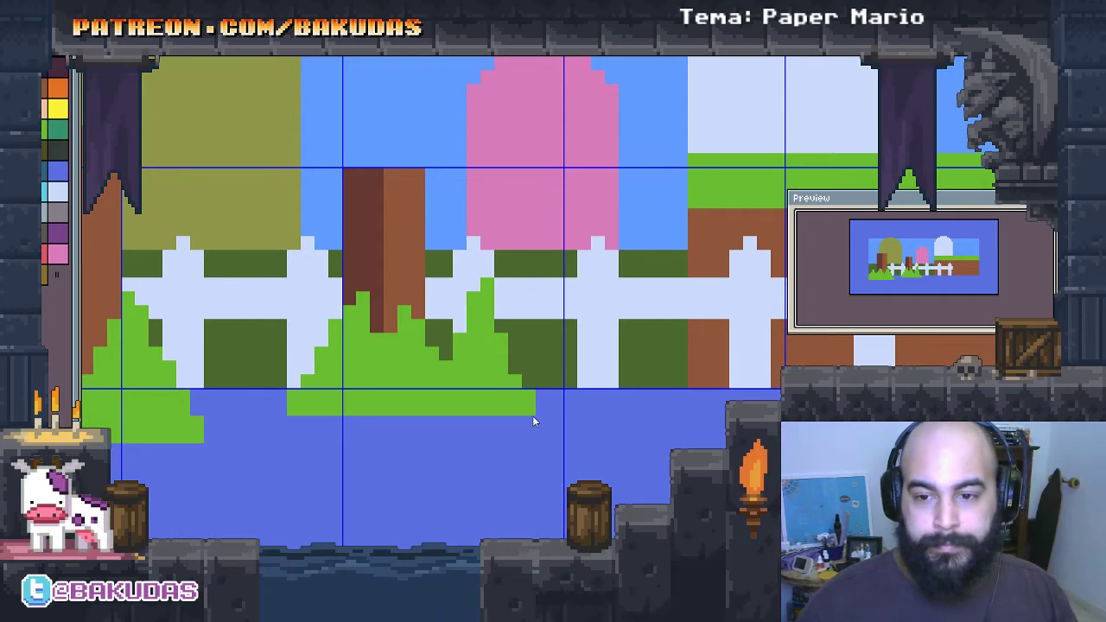
{"action": "left_click_drag", "start_coordinate": [532, 415], "coordinate": [472, 418]}
Step: Paint dark-green bush shapes behind the fence, extending up toward the canopies
{"action": "scroll", "coordinate": [463, 418], "scroll_direction": "down", "scroll_amount": 1}
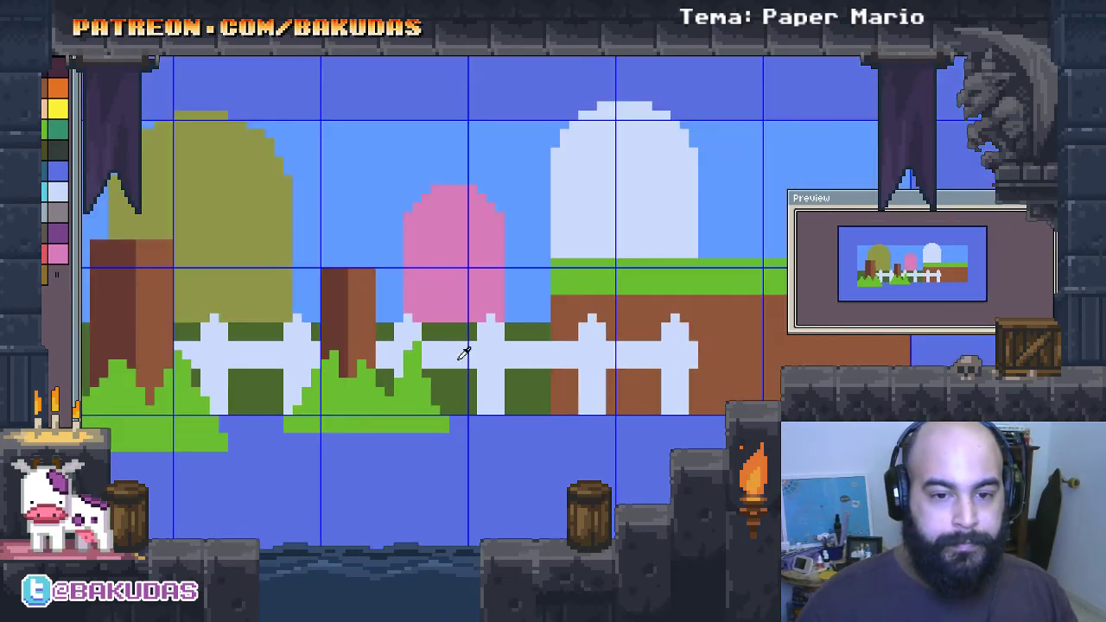
{"action": "scroll", "coordinate": [455, 321], "scroll_direction": "up", "scroll_amount": 2}
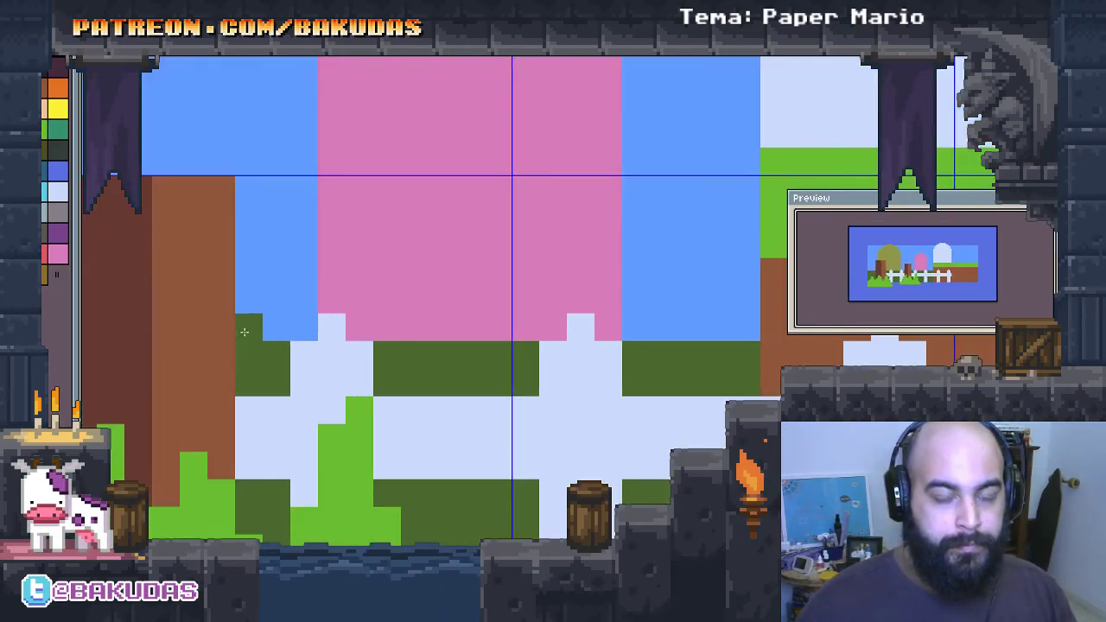
{"action": "left_click_drag", "start_coordinate": [244, 332], "coordinate": [293, 332]}
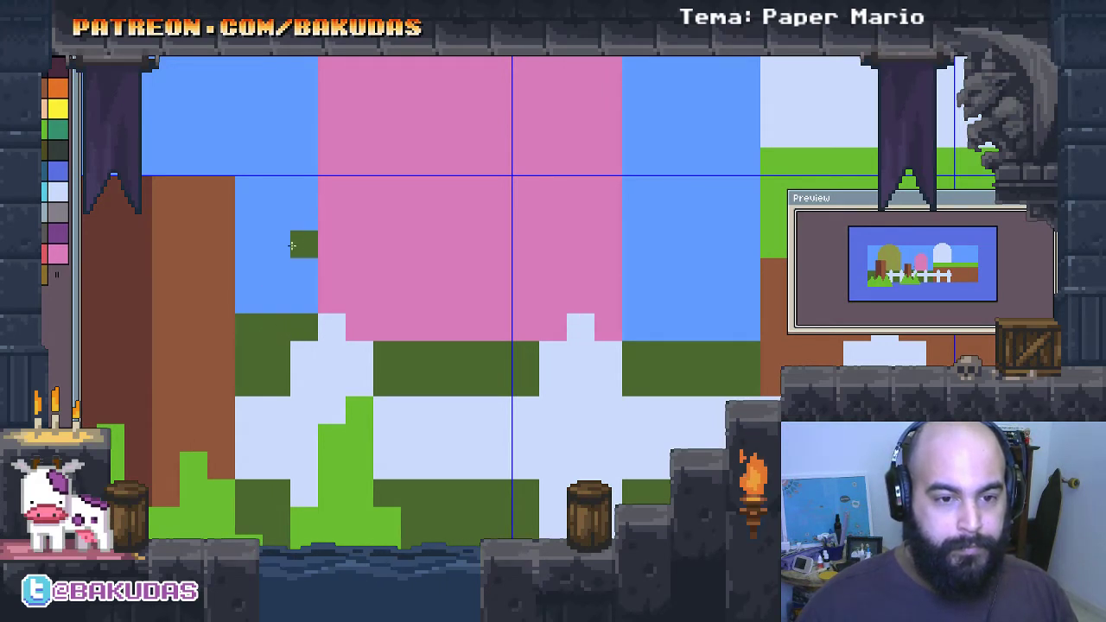
{"action": "mouse_move", "coordinate": [298, 244]}
{"action": "left_mouse_down"}
{"action": "mouse_move", "coordinate": [286, 298]}
{"action": "mouse_move", "coordinate": [333, 285]}
{"action": "mouse_move", "coordinate": [383, 321]}
{"action": "mouse_move", "coordinate": [346, 225]}
{"action": "mouse_move", "coordinate": [432, 333]}
{"action": "mouse_move", "coordinate": [524, 321]}
{"action": "mouse_move", "coordinate": [570, 229]}
{"action": "left_mouse_up"}
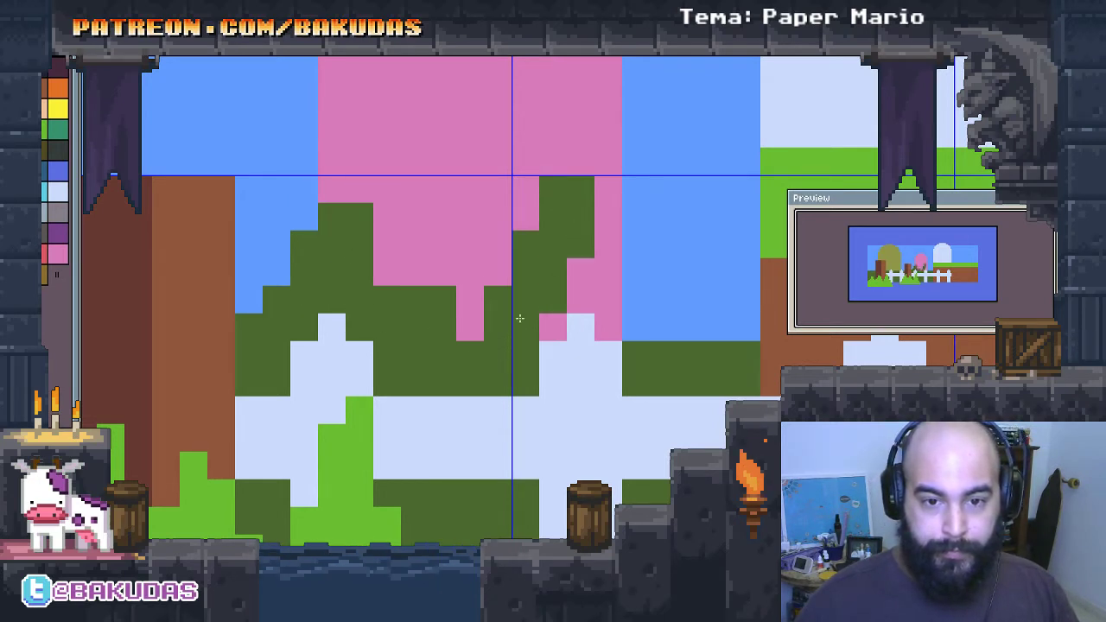
{"action": "left_click_drag", "start_coordinate": [519, 319], "coordinate": [640, 277]}
Step: Redo the bush edge over the pink canopy and add jagged dark-green peaks
{"action": "key", "text": "ctrl+z"}
{"action": "key", "text": "ctrl+z"}
{"action": "mouse_move", "coordinate": [605, 328]}
{"action": "left_mouse_down"}
{"action": "mouse_move", "coordinate": [659, 328]}
{"action": "mouse_move", "coordinate": [609, 259]}
{"action": "left_mouse_up"}
{"action": "left_click_drag", "start_coordinate": [498, 272], "coordinate": [512, 300]}
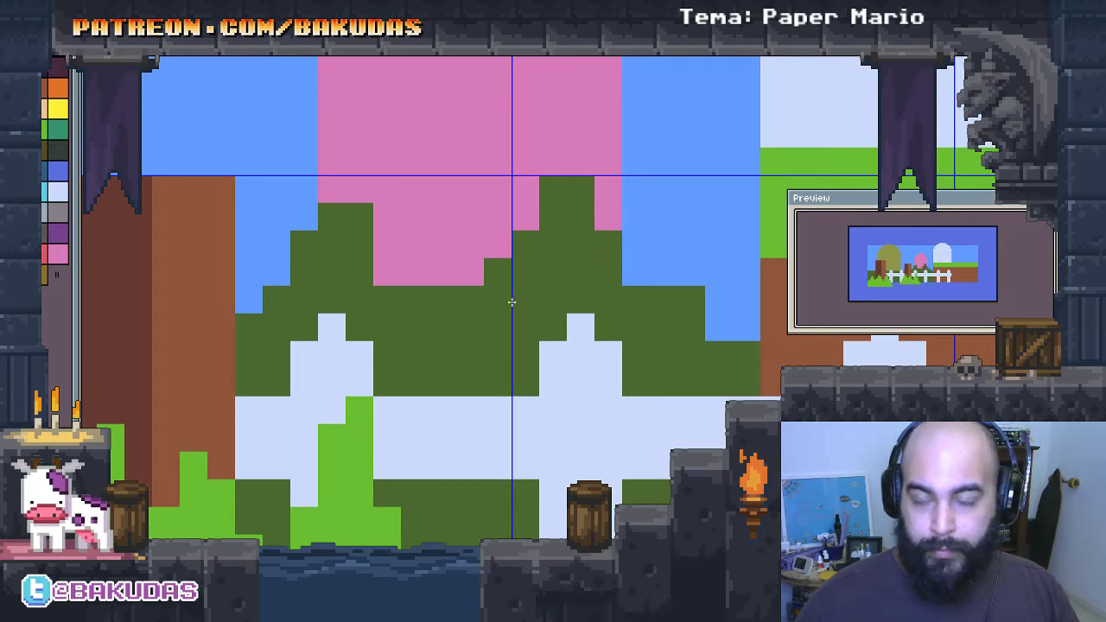
{"action": "mouse_move", "coordinate": [389, 299]}
{"action": "left_mouse_down"}
{"action": "mouse_move", "coordinate": [505, 351]}
{"action": "mouse_move", "coordinate": [456, 333]}
{"action": "mouse_move", "coordinate": [442, 311]}
{"action": "mouse_move", "coordinate": [442, 351]}
{"action": "left_mouse_up"}
{"action": "scroll", "coordinate": [504, 352], "scroll_direction": "down", "scroll_amount": 3}
{"action": "scroll", "coordinate": [462, 374], "scroll_direction": "up", "scroll_amount": 1}
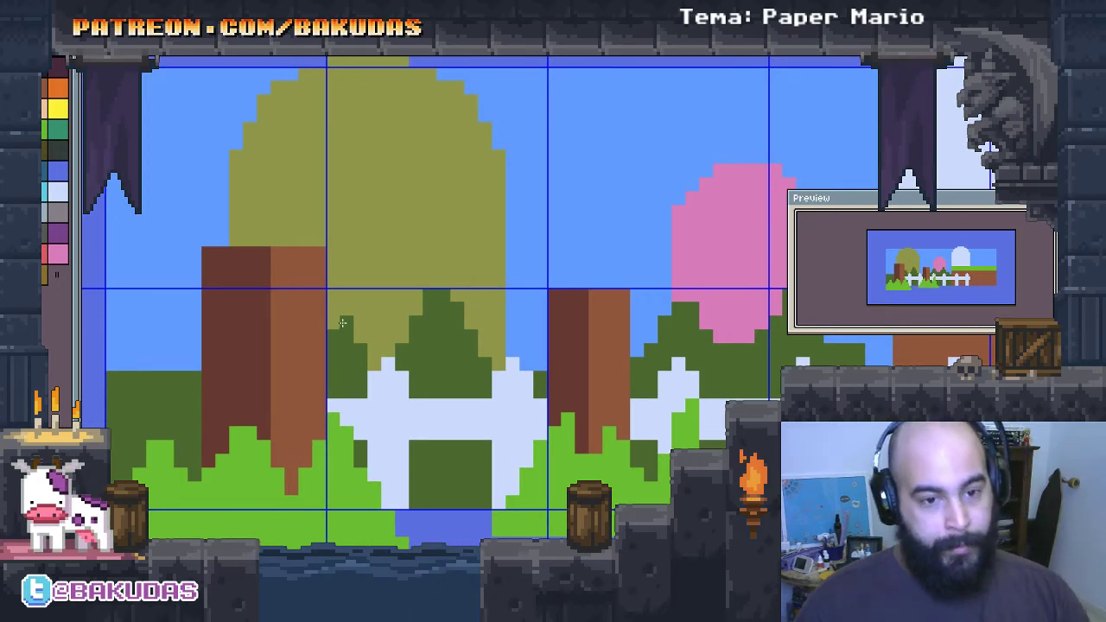
Step: Add a far-left dark-green bush and repaint olive and pink canopies over the bush tops
{"action": "mouse_move", "coordinate": [125, 350]}
{"action": "left_mouse_down"}
{"action": "mouse_move", "coordinate": [111, 298]}
{"action": "mouse_move", "coordinate": [146, 358]}
{"action": "left_mouse_up"}
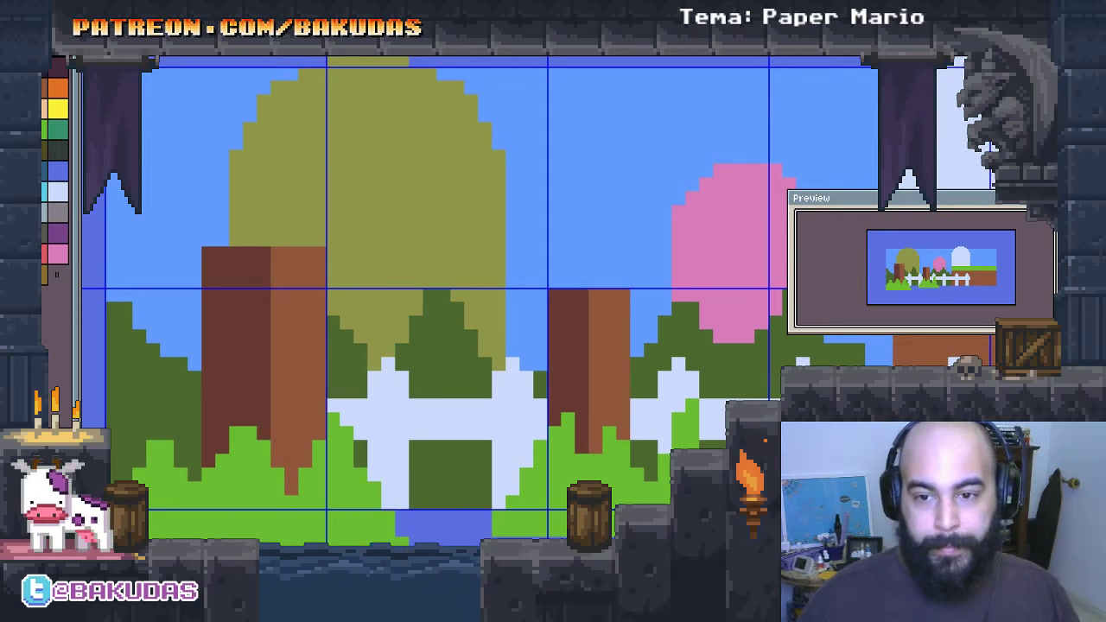
{"action": "mouse_move", "coordinate": [566, 456]}
{"action": "left_mouse_down"}
{"action": "mouse_move", "coordinate": [484, 367]}
{"action": "mouse_move", "coordinate": [616, 393]}
{"action": "left_mouse_up"}
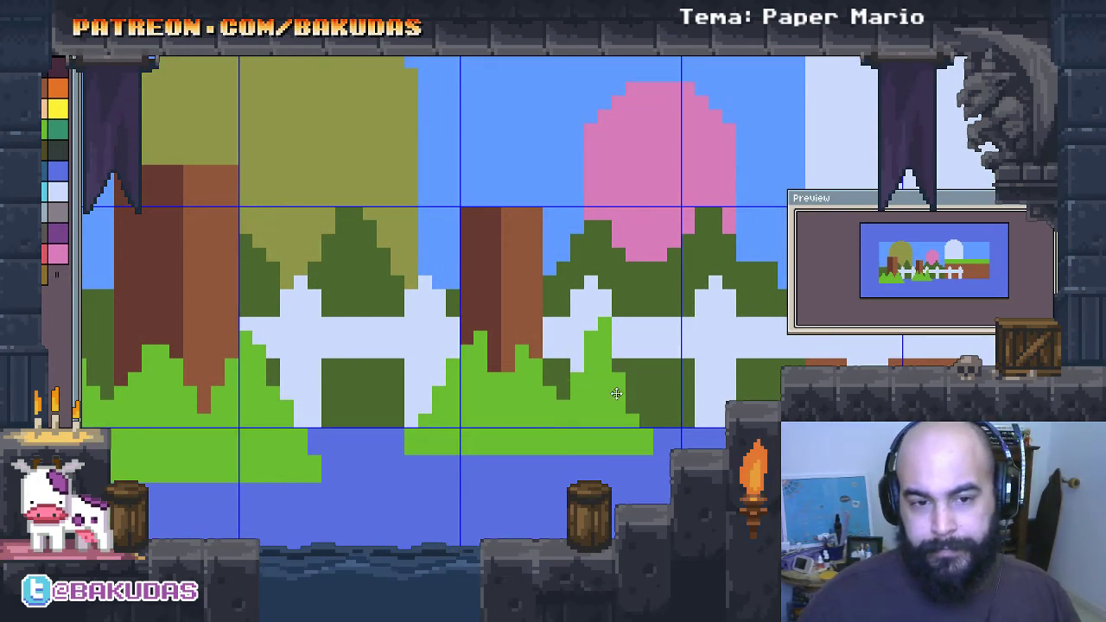
{"action": "mouse_move", "coordinate": [246, 240]}
{"action": "left_mouse_down"}
{"action": "mouse_move", "coordinate": [273, 285]}
{"action": "mouse_move", "coordinate": [398, 216]}
{"action": "left_mouse_up"}
{"action": "mouse_move", "coordinate": [618, 255]}
{"action": "left_mouse_down"}
{"action": "mouse_move", "coordinate": [729, 246]}
{"action": "mouse_move", "coordinate": [726, 277]}
{"action": "mouse_move", "coordinate": [660, 276]}
{"action": "left_mouse_up"}
{"action": "mouse_move", "coordinate": [694, 225]}
{"action": "left_mouse_down"}
{"action": "mouse_move", "coordinate": [640, 277]}
{"action": "mouse_move", "coordinate": [598, 224]}
{"action": "left_mouse_up"}
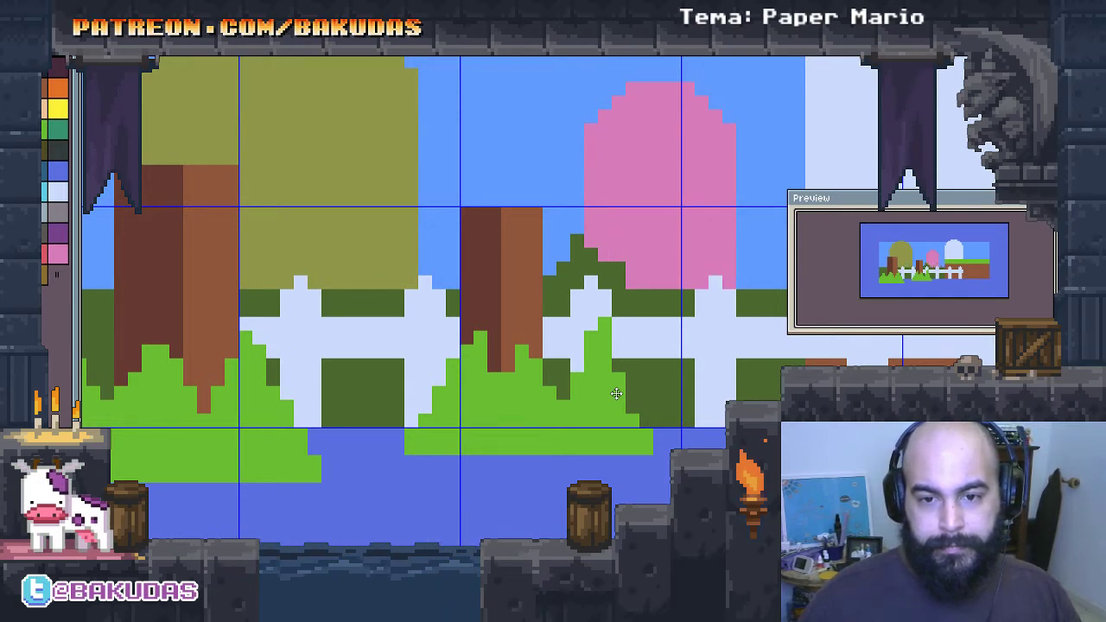
{"action": "mouse_move", "coordinate": [612, 281]}
{"action": "left_mouse_down"}
{"action": "mouse_move", "coordinate": [591, 254]}
{"action": "mouse_move", "coordinate": [573, 273]}
{"action": "mouse_move", "coordinate": [581, 282]}
{"action": "left_mouse_up"}
{"action": "scroll", "coordinate": [497, 357], "scroll_direction": "down", "scroll_amount": 1}
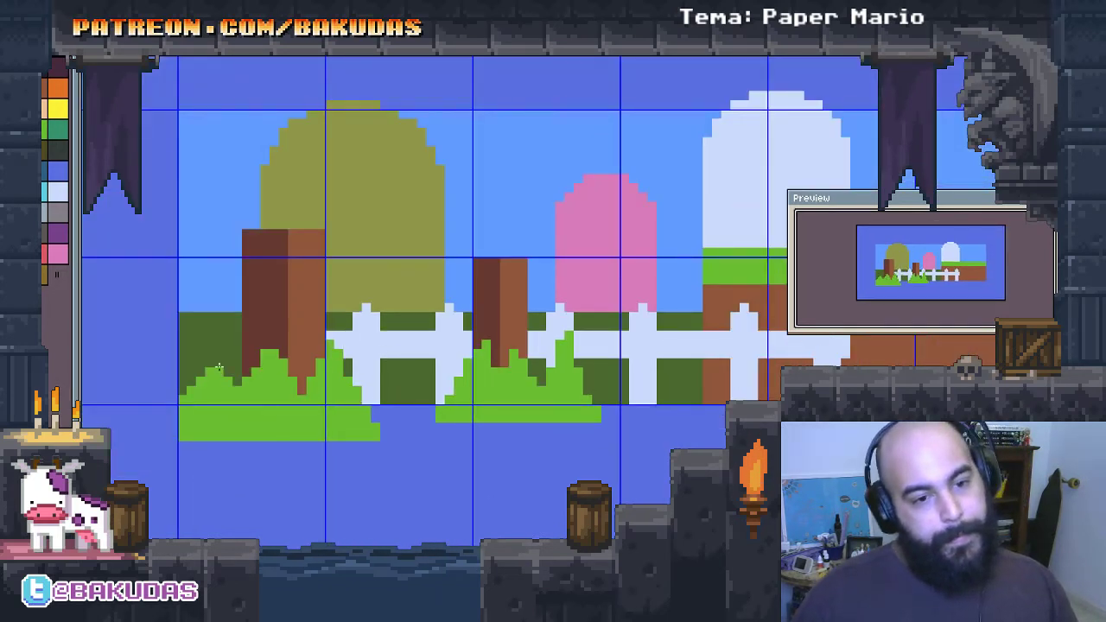
Step: Paint a jagged teal bush at the fence base, left of the trunk
{"action": "left_click", "coordinate": [57, 129]}
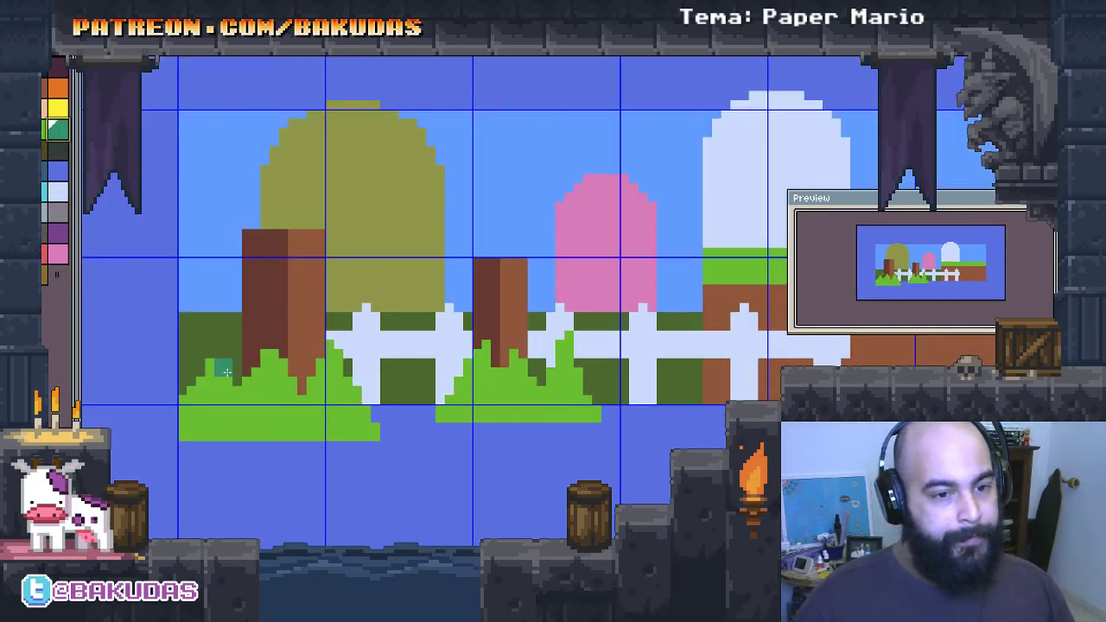
{"action": "scroll", "coordinate": [229, 369], "scroll_direction": "up", "scroll_amount": 2}
{"action": "mouse_move", "coordinate": [143, 376]}
{"action": "left_mouse_down"}
{"action": "mouse_move", "coordinate": [185, 328]}
{"action": "mouse_move", "coordinate": [194, 298]}
{"action": "mouse_move", "coordinate": [211, 335]}
{"action": "mouse_move", "coordinate": [136, 350]}
{"action": "left_mouse_up"}
{"action": "mouse_move", "coordinate": [226, 339]}
{"action": "left_mouse_down"}
{"action": "mouse_move", "coordinate": [246, 354]}
{"action": "mouse_move", "coordinate": [229, 378]}
{"action": "left_mouse_up"}
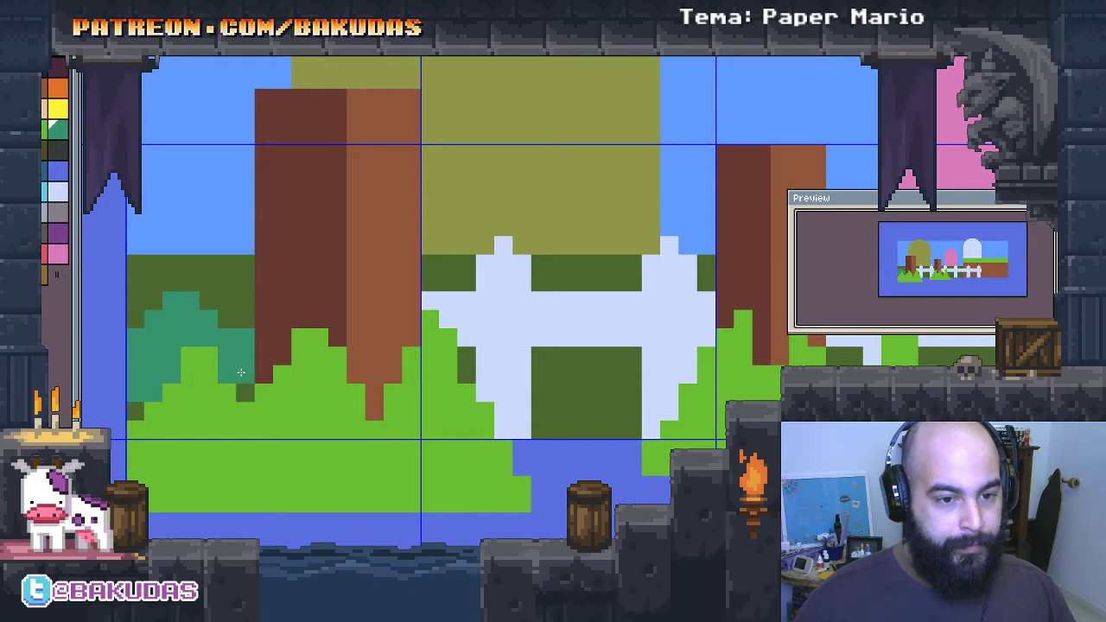
{"action": "left_click", "coordinate": [138, 411]}
{"action": "left_click", "coordinate": [246, 393]}
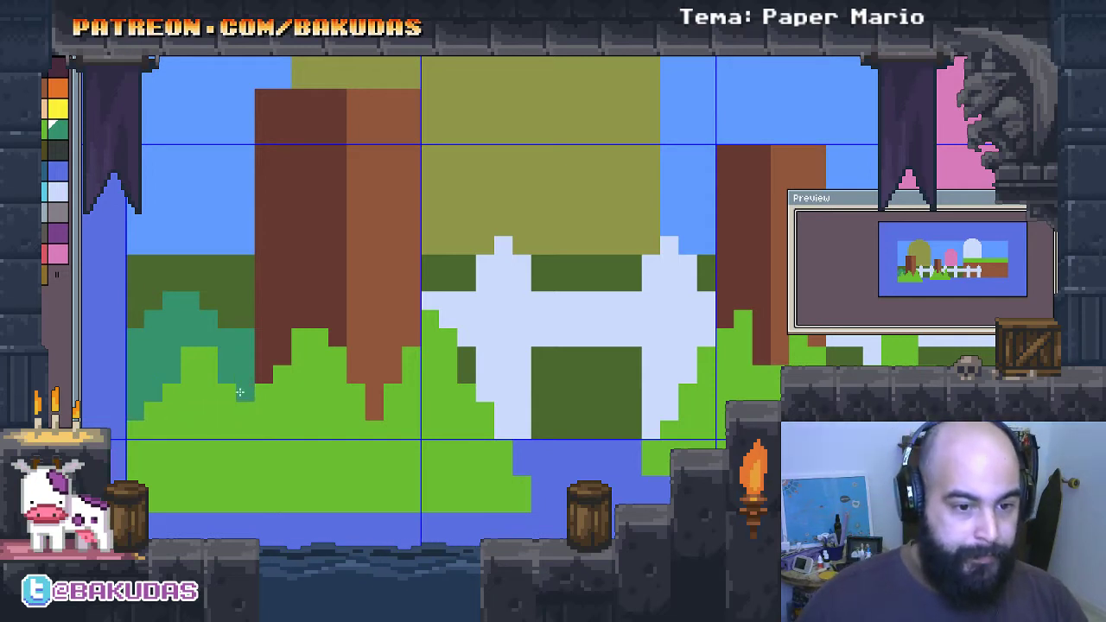
{"action": "left_click", "coordinate": [181, 283]}
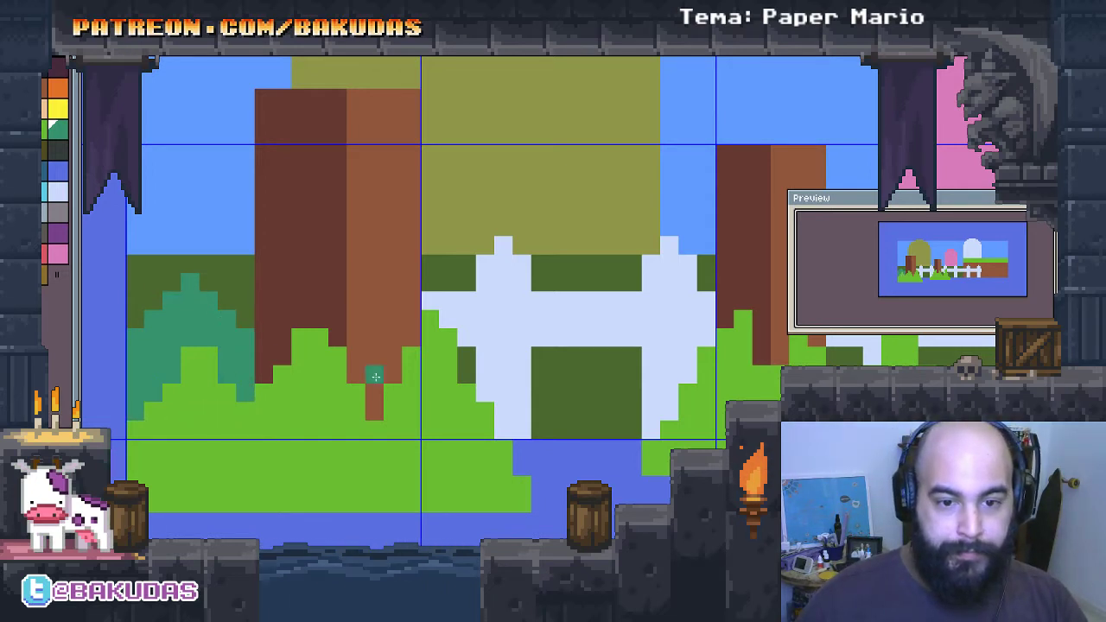
Step: Paint a larger jagged teal bush in front of the fence
{"action": "scroll", "coordinate": [355, 380], "scroll_direction": "right", "scroll_amount": 3}
{"action": "left_click", "coordinate": [414, 395]}
{"action": "left_click_drag", "start_coordinate": [432, 380], "coordinate": [432, 366]}
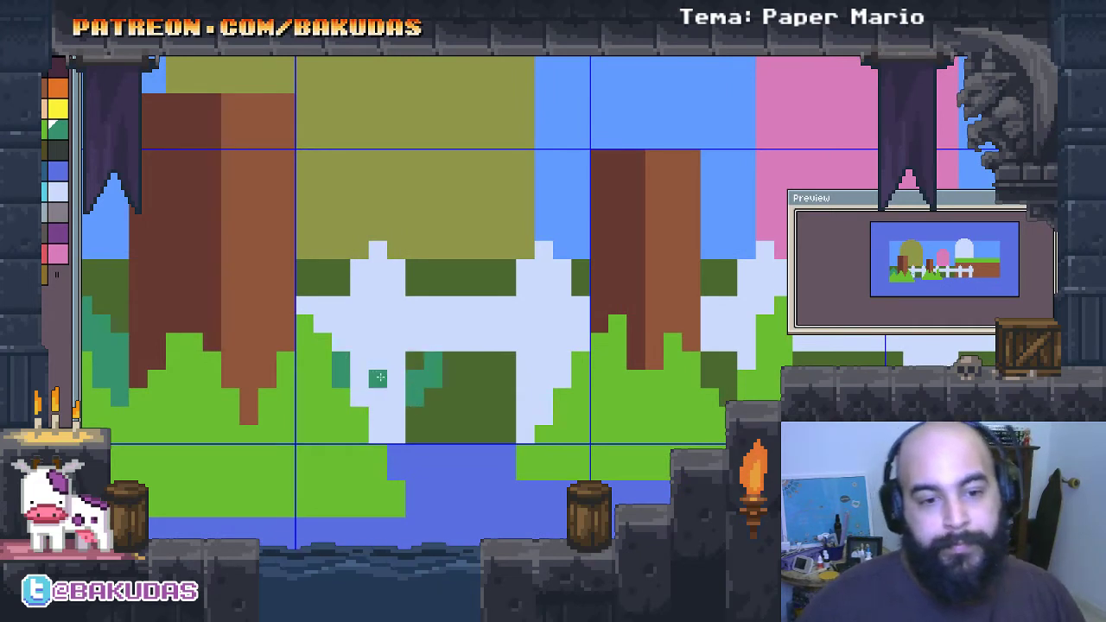
{"action": "left_click_drag", "start_coordinate": [359, 361], "coordinate": [359, 341]}
{"action": "left_click_drag", "start_coordinate": [377, 303], "coordinate": [470, 436]}
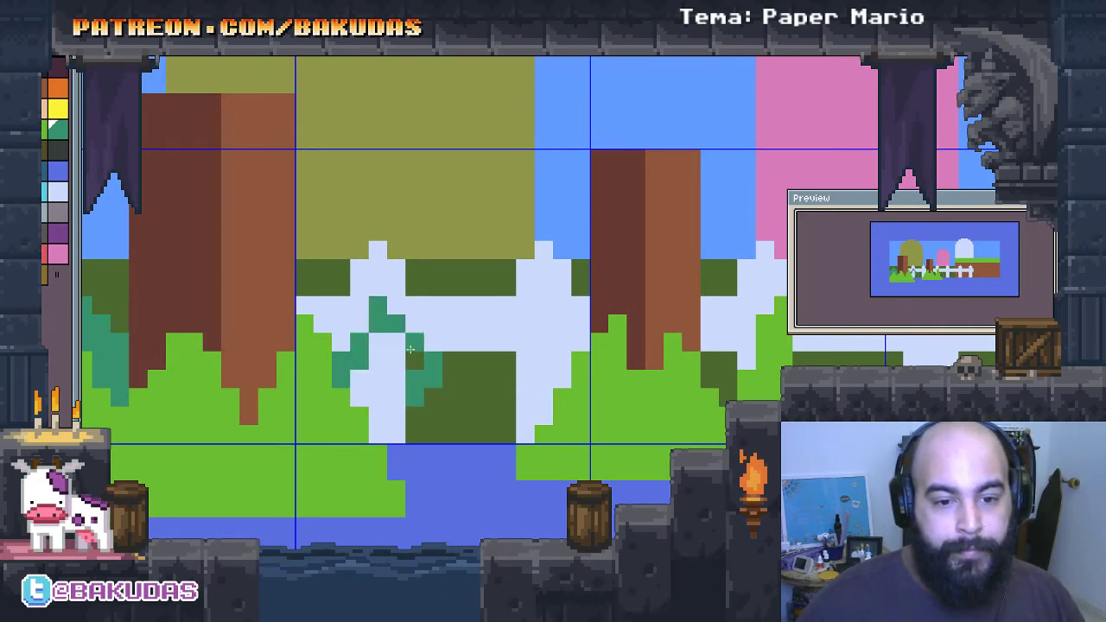
{"action": "left_click_drag", "start_coordinate": [388, 436], "coordinate": [466, 432]}
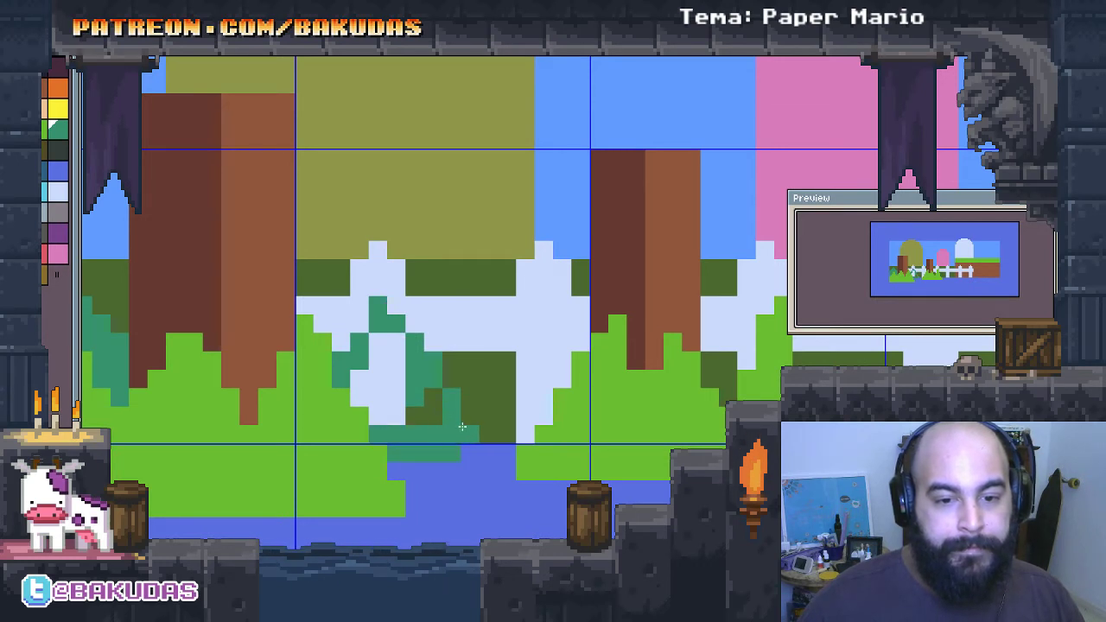
{"action": "mouse_move", "coordinate": [432, 393]}
{"action": "left_mouse_down"}
{"action": "mouse_move", "coordinate": [425, 413]}
{"action": "mouse_move", "coordinate": [377, 408]}
{"action": "mouse_move", "coordinate": [370, 380]}
{"action": "mouse_move", "coordinate": [394, 369]}
{"action": "mouse_move", "coordinate": [471, 427]}
{"action": "mouse_move", "coordinate": [522, 328]}
{"action": "mouse_move", "coordinate": [482, 403]}
{"action": "left_mouse_up"}
{"action": "mouse_move", "coordinate": [532, 339]}
{"action": "left_mouse_down"}
{"action": "mouse_move", "coordinate": [542, 402]}
{"action": "mouse_move", "coordinate": [525, 427]}
{"action": "left_mouse_up"}
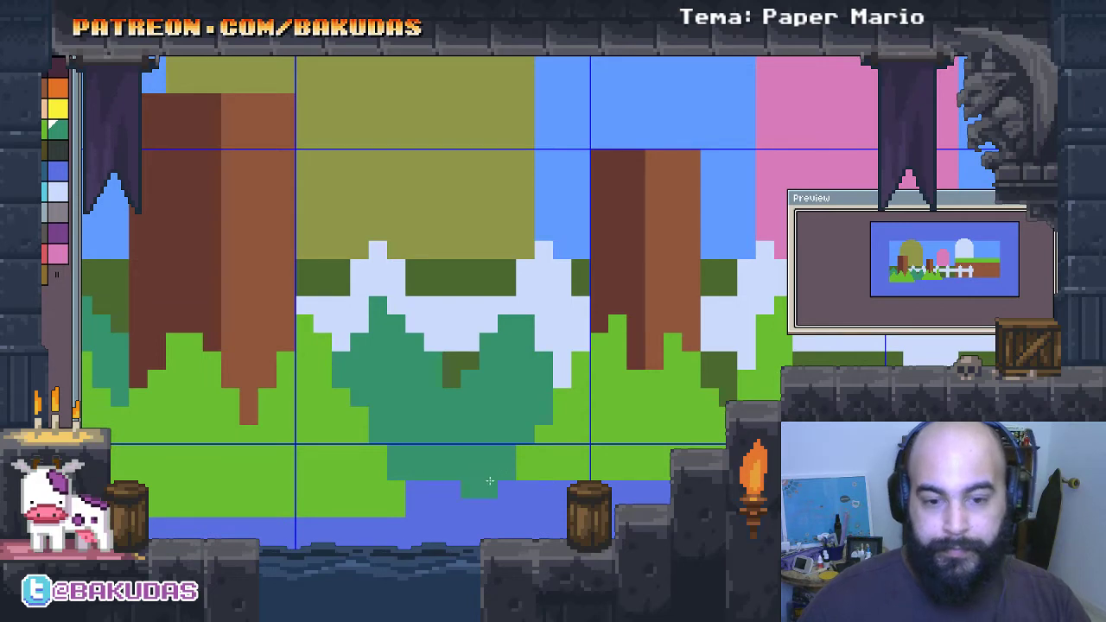
{"action": "left_click_drag", "start_coordinate": [456, 487], "coordinate": [584, 461]}
Step: Add teal bushes by the middle trunk and just right of the fence, then zoom out
{"action": "scroll", "coordinate": [584, 461], "scroll_direction": "up", "scroll_amount": 2}
{"action": "scroll", "coordinate": [584, 462], "scroll_direction": "right", "scroll_amount": 3}
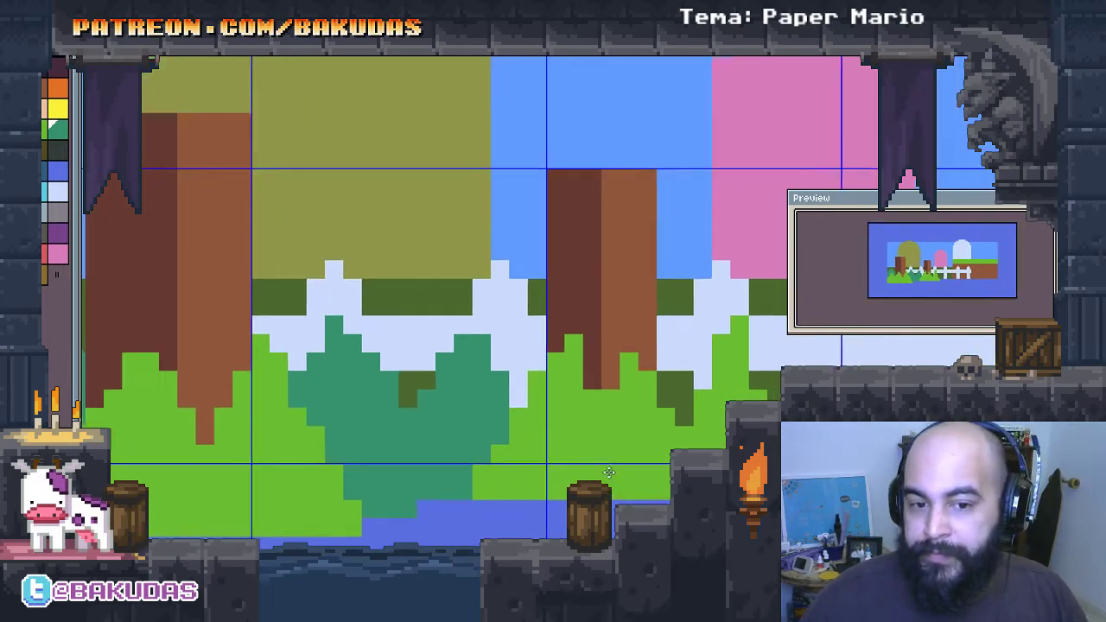
{"action": "scroll", "coordinate": [571, 462], "scroll_direction": "right", "scroll_amount": 3}
{"action": "scroll", "coordinate": [553, 463], "scroll_direction": "right", "scroll_amount": 2}
{"action": "scroll", "coordinate": [537, 464], "scroll_direction": "right", "scroll_amount": 3}
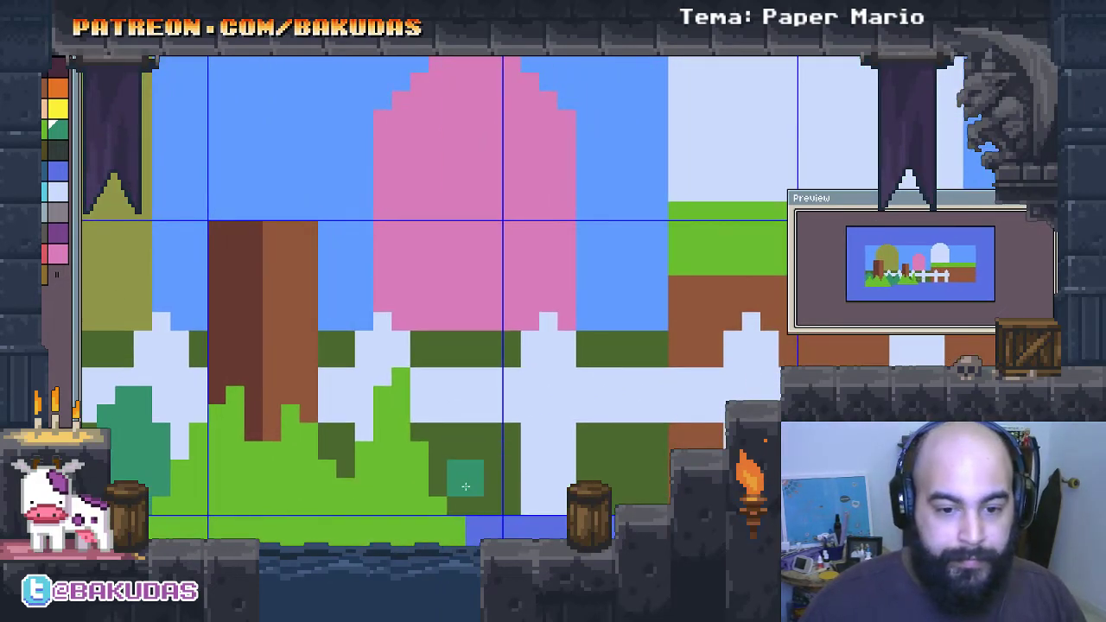
{"action": "mouse_move", "coordinate": [458, 489]}
{"action": "left_mouse_down"}
{"action": "mouse_move", "coordinate": [492, 412]}
{"action": "mouse_move", "coordinate": [538, 495]}
{"action": "mouse_move", "coordinate": [494, 507]}
{"action": "left_mouse_up"}
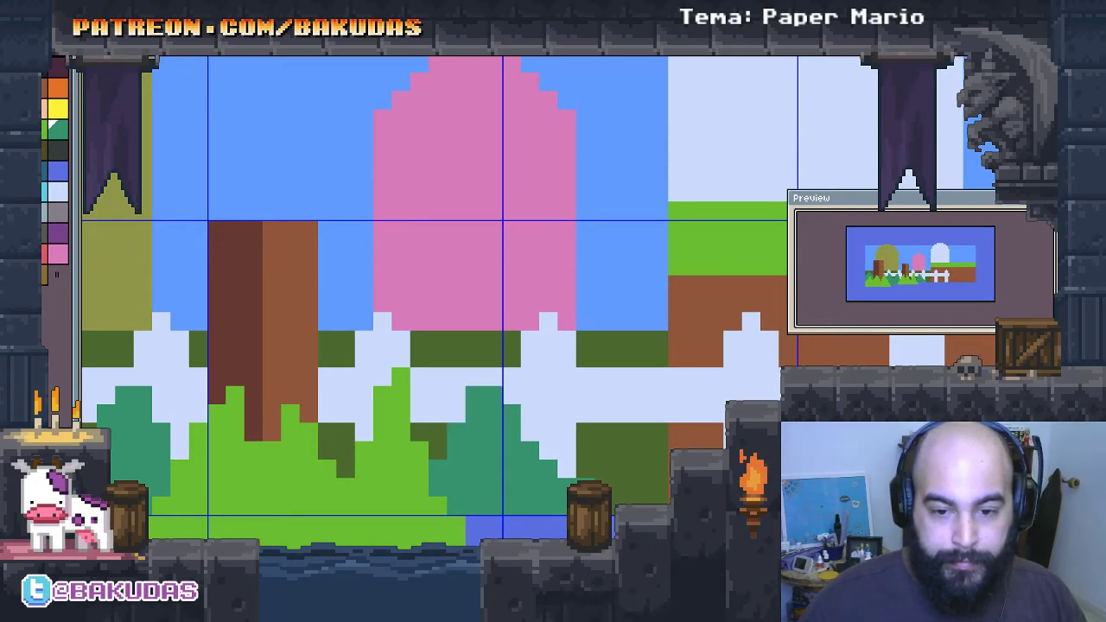
{"action": "left_click_drag", "start_coordinate": [542, 524], "coordinate": [563, 515]}
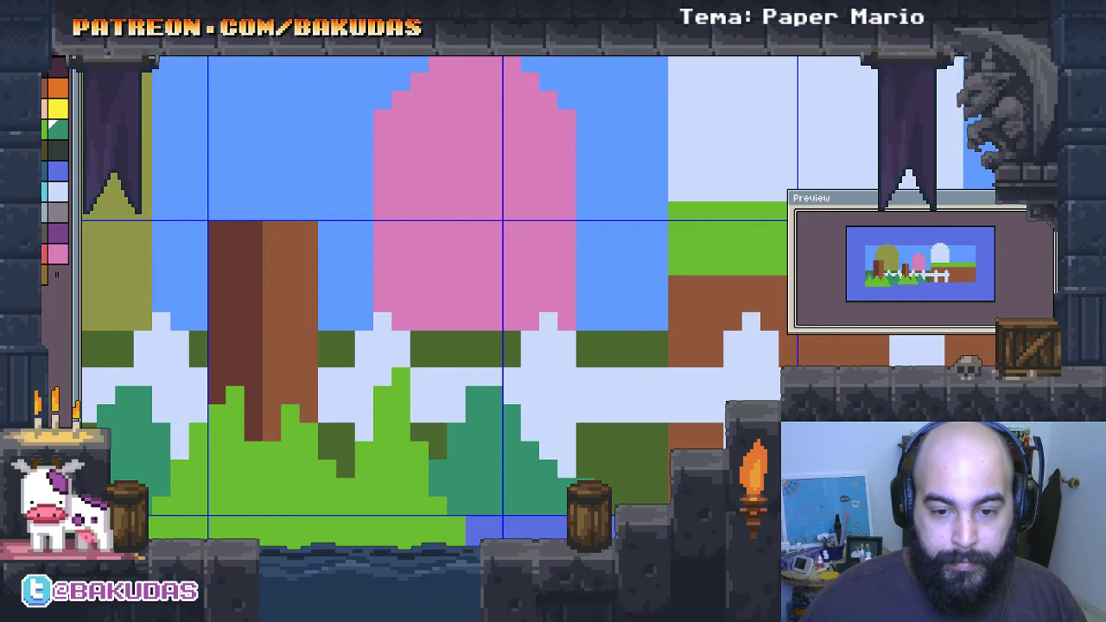
{"action": "mouse_move", "coordinate": [604, 484]}
{"action": "left_mouse_down"}
{"action": "mouse_move", "coordinate": [641, 408]}
{"action": "mouse_move", "coordinate": [667, 484]}
{"action": "mouse_move", "coordinate": [617, 499]}
{"action": "left_mouse_up"}
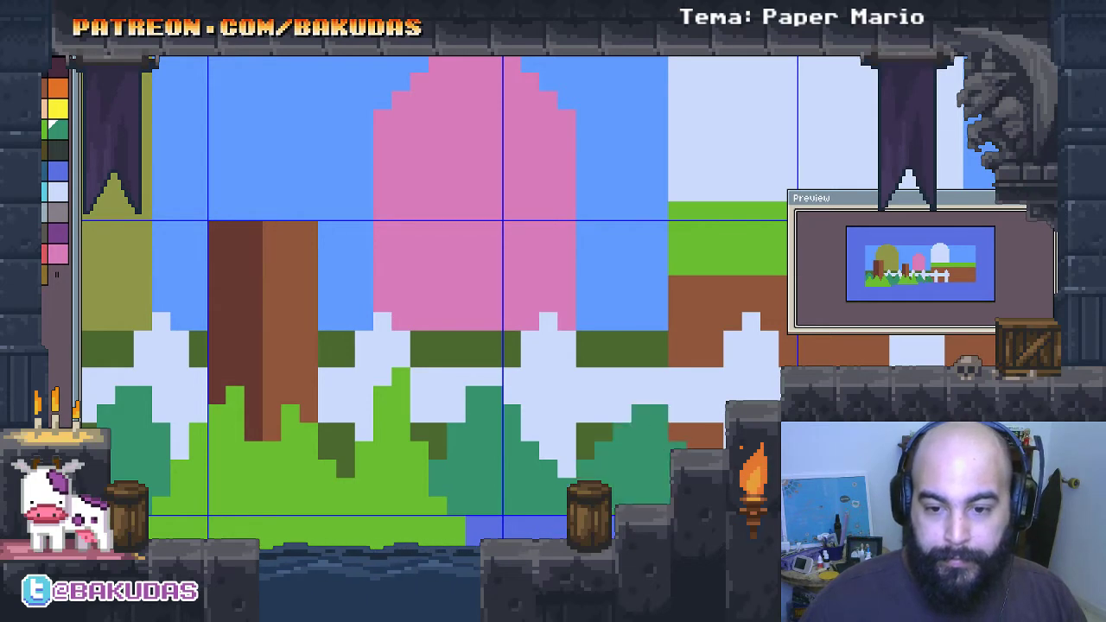
{"action": "scroll", "coordinate": [634, 464], "scroll_direction": "down", "scroll_amount": 1}
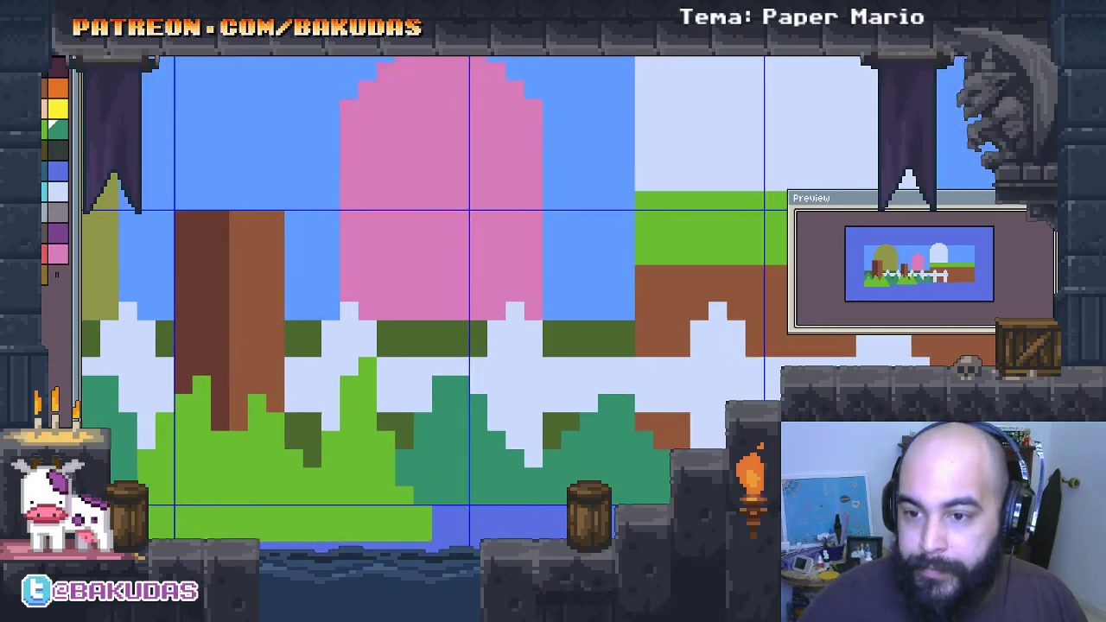
{"action": "scroll", "coordinate": [634, 464], "scroll_direction": "down", "scroll_amount": 1}
{"action": "scroll", "coordinate": [634, 464], "scroll_direction": "down", "scroll_amount": 1}
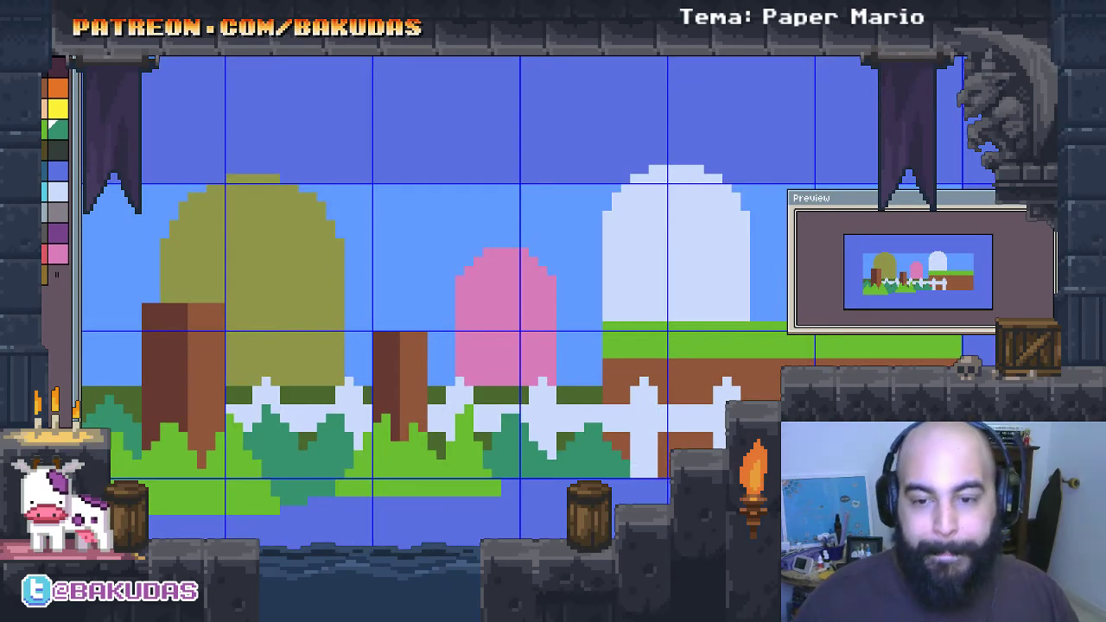
{"action": "scroll", "coordinate": [536, 415], "scroll_direction": "down", "scroll_amount": 1}
Step: Bring the left tree into view and sketch a jagged teal canopy sweeping left over its trunk
{"action": "scroll", "coordinate": [509, 398], "scroll_direction": "down", "scroll_amount": 1}
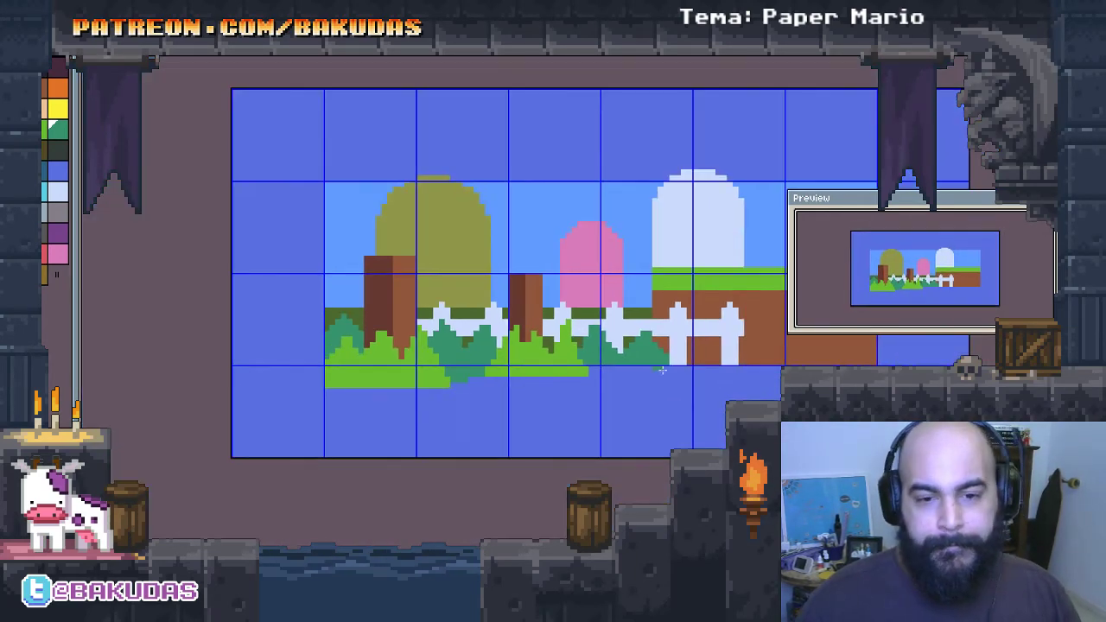
{"action": "scroll", "coordinate": [481, 381], "scroll_direction": "up", "scroll_amount": 1}
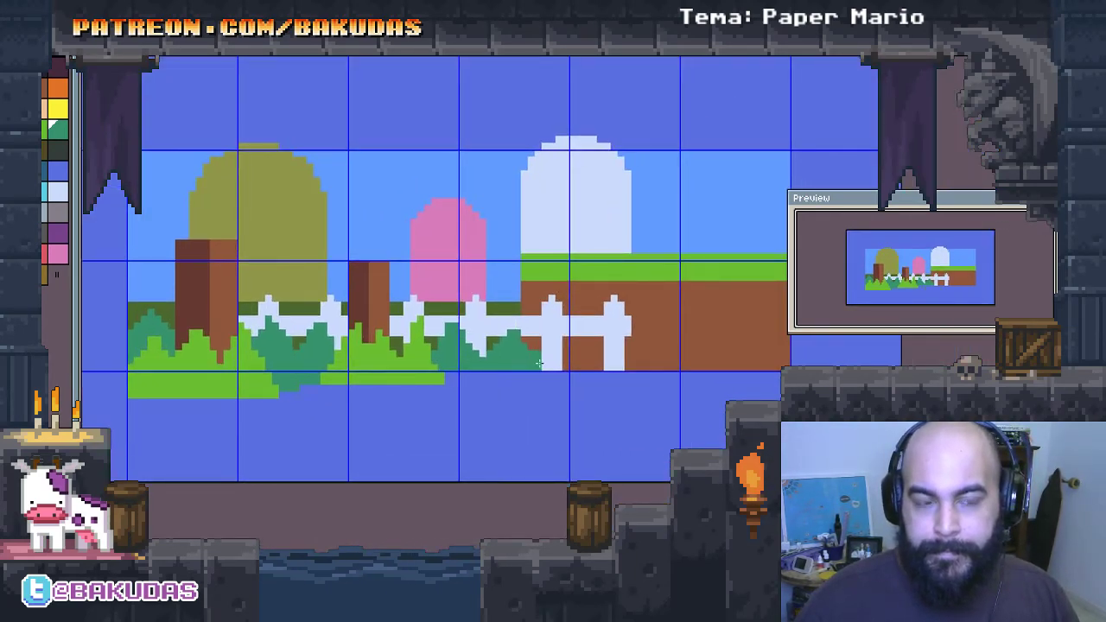
{"action": "scroll", "coordinate": [284, 298], "scroll_direction": "up", "scroll_amount": 1}
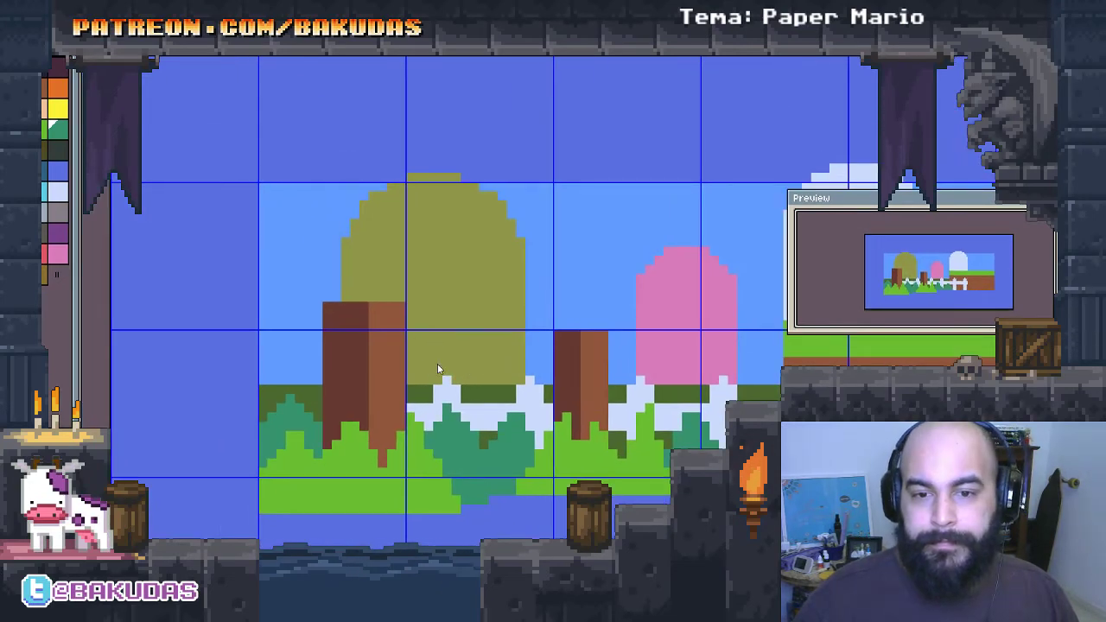
{"action": "left_click_drag", "start_coordinate": [425, 363], "coordinate": [530, 390]}
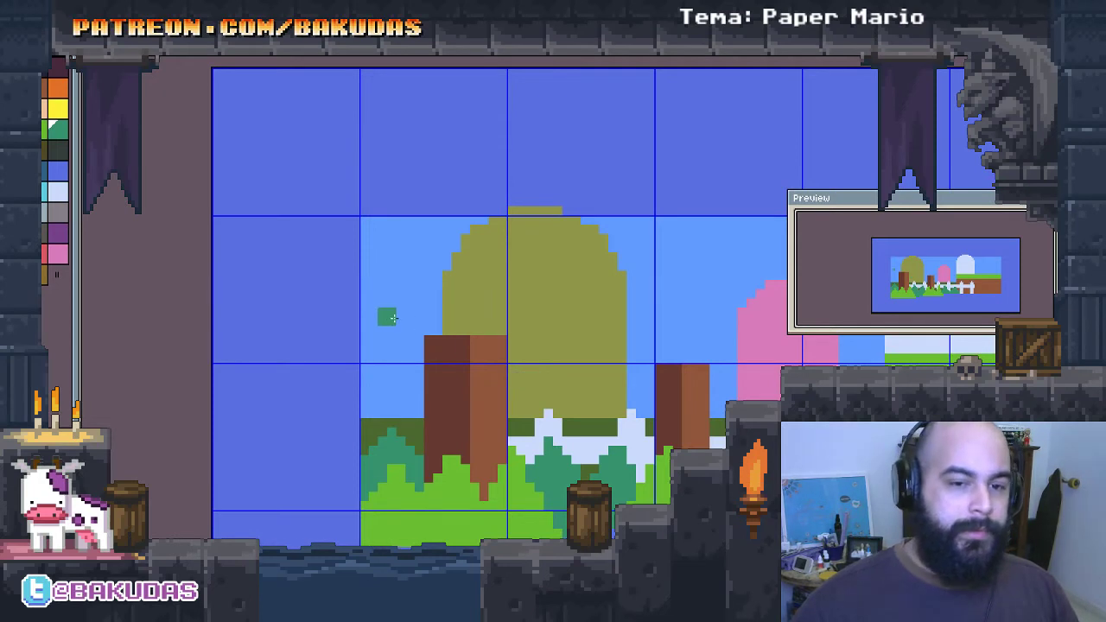
{"action": "left_click_drag", "start_coordinate": [385, 352], "coordinate": [316, 314]}
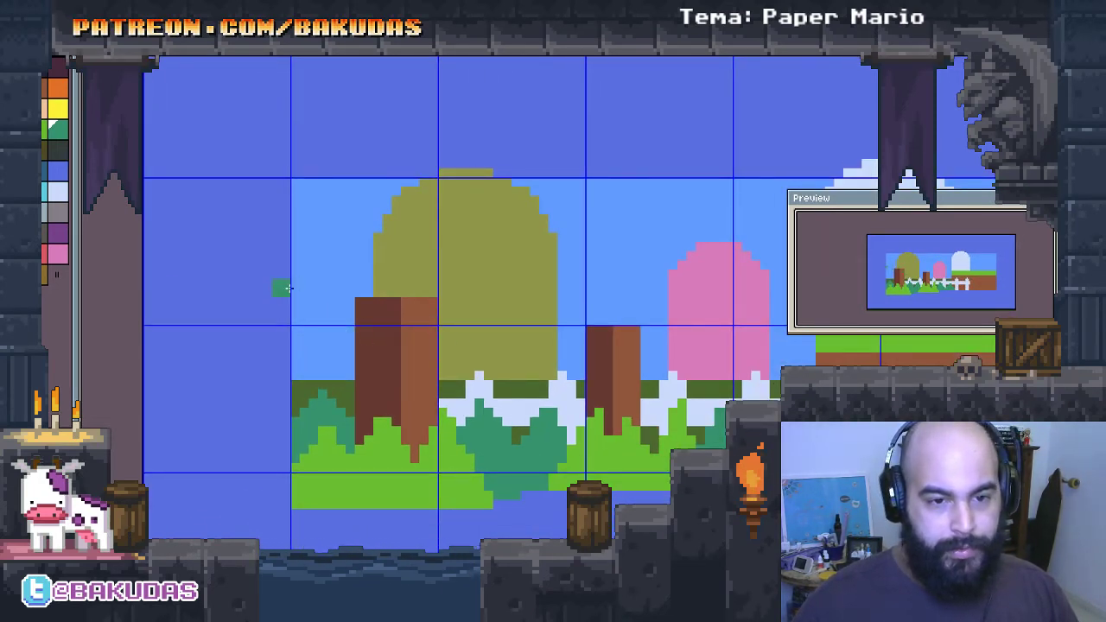
{"action": "mouse_move", "coordinate": [284, 288]}
{"action": "left_mouse_down"}
{"action": "mouse_move", "coordinate": [481, 296]}
{"action": "mouse_move", "coordinate": [499, 270]}
{"action": "mouse_move", "coordinate": [406, 315]}
{"action": "mouse_move", "coordinate": [318, 307]}
{"action": "mouse_move", "coordinate": [362, 265]}
{"action": "mouse_move", "coordinate": [475, 251]}
{"action": "mouse_move", "coordinate": [341, 302]}
{"action": "mouse_move", "coordinate": [392, 292]}
{"action": "left_mouse_up"}
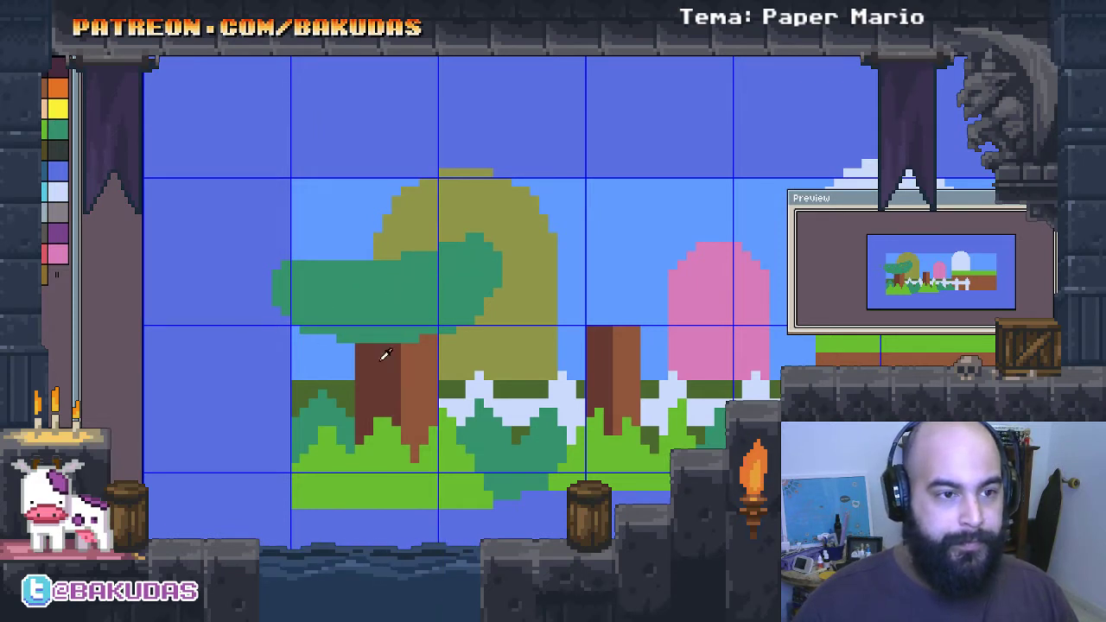
Step: Outline the left tree's canopy top in light green and fill it over the dark-green strokes
{"action": "mouse_move", "coordinate": [271, 256]}
{"action": "left_mouse_down"}
{"action": "mouse_move", "coordinate": [320, 289]}
{"action": "mouse_move", "coordinate": [380, 287]}
{"action": "mouse_move", "coordinate": [484, 254]}
{"action": "mouse_move", "coordinate": [505, 231]}
{"action": "left_mouse_up"}
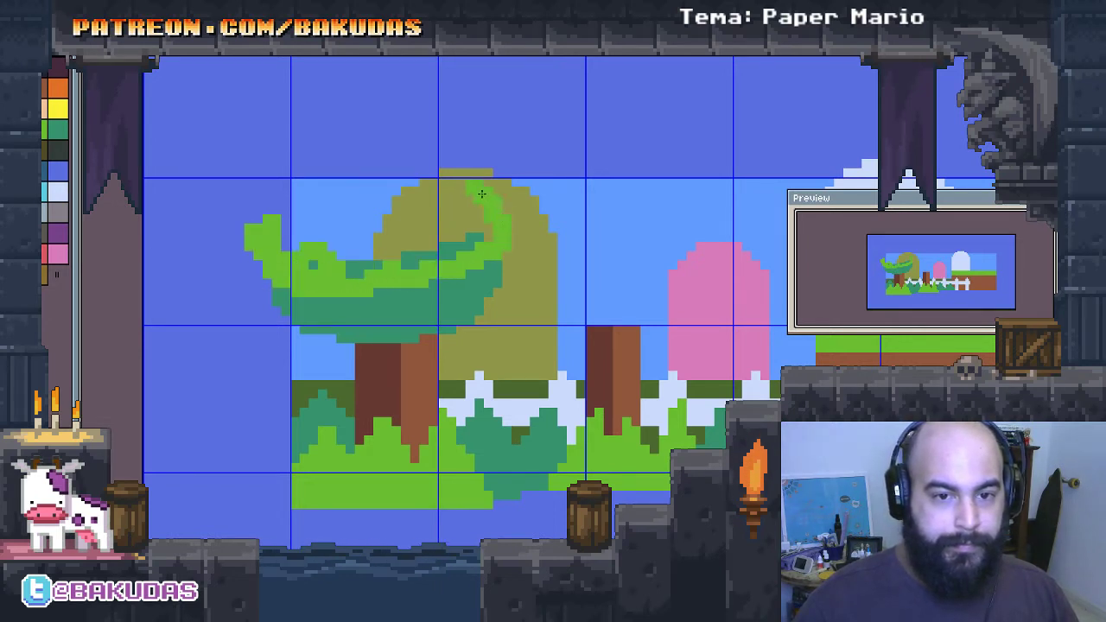
{"action": "left_click_drag", "start_coordinate": [449, 252], "coordinate": [324, 269]}
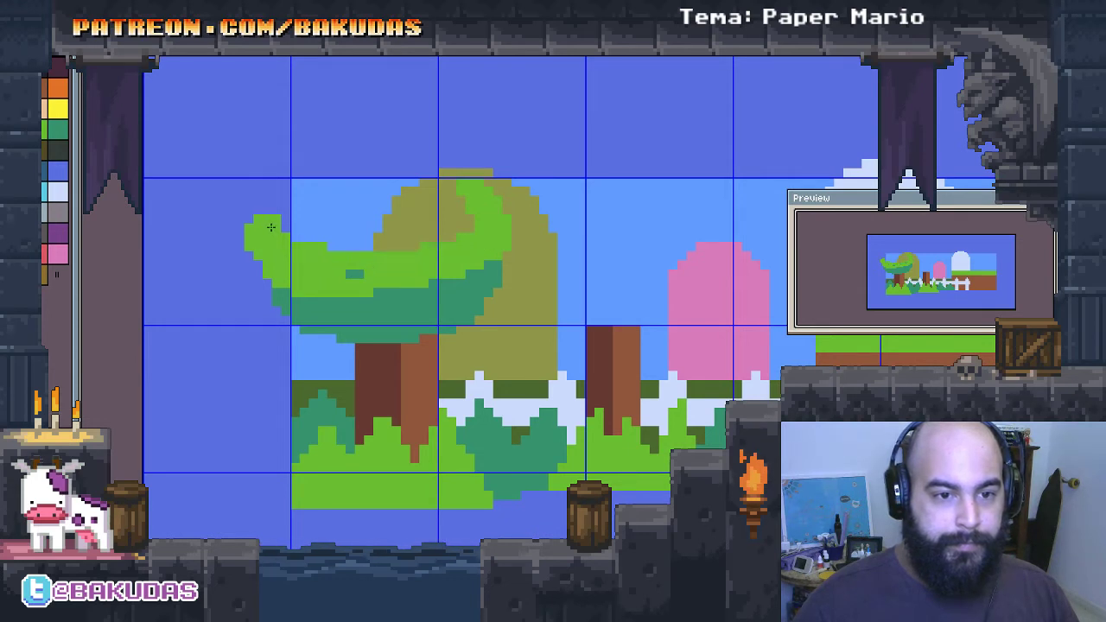
{"action": "mouse_move", "coordinate": [457, 192]}
{"action": "left_mouse_down"}
{"action": "mouse_move", "coordinate": [341, 277]}
{"action": "mouse_move", "coordinate": [465, 232]}
{"action": "mouse_move", "coordinate": [255, 230]}
{"action": "mouse_move", "coordinate": [322, 253]}
{"action": "left_mouse_up"}
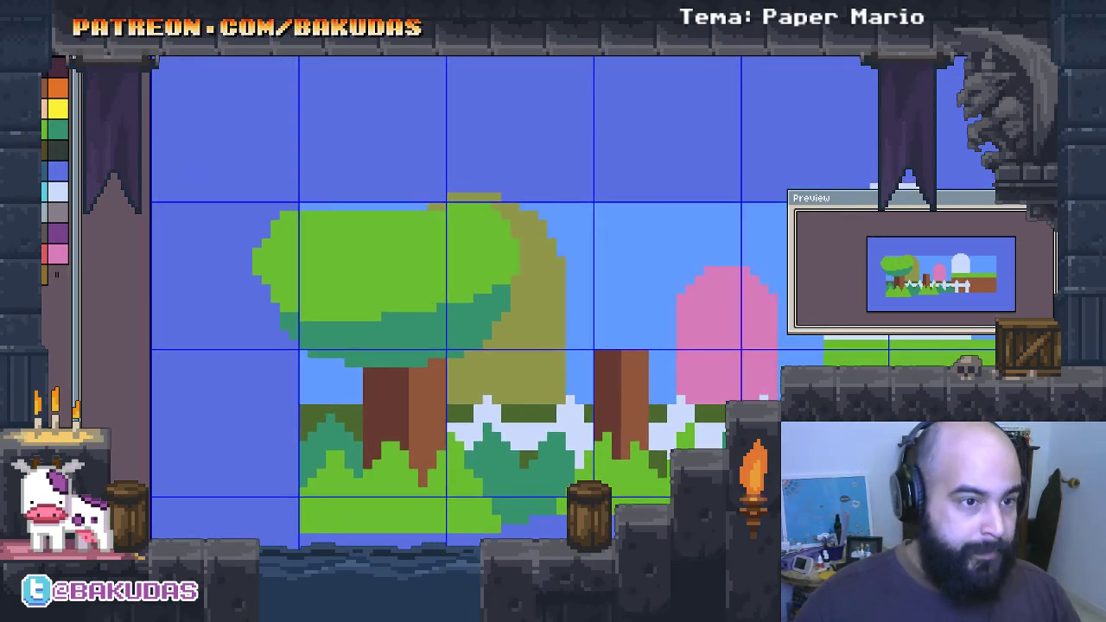
{"action": "left_click_drag", "start_coordinate": [309, 173], "coordinate": [268, 213]}
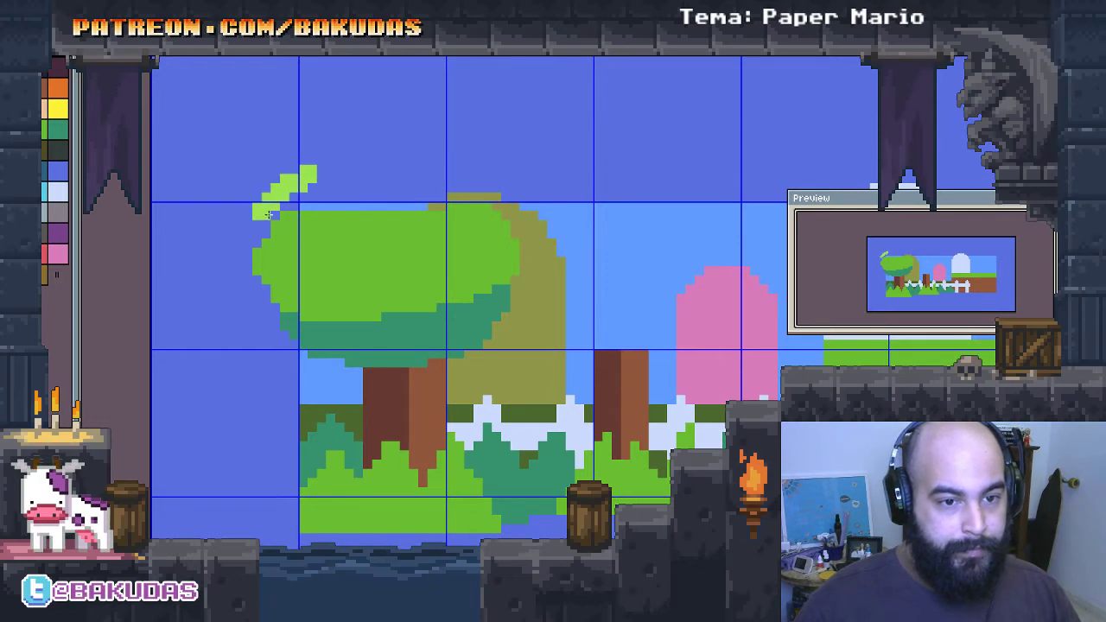
{"action": "mouse_move", "coordinate": [266, 255]}
{"action": "left_mouse_down"}
{"action": "mouse_move", "coordinate": [393, 274]}
{"action": "mouse_move", "coordinate": [510, 251]}
{"action": "mouse_move", "coordinate": [479, 194]}
{"action": "mouse_move", "coordinate": [346, 183]}
{"action": "mouse_move", "coordinate": [376, 173]}
{"action": "mouse_move", "coordinate": [445, 171]}
{"action": "mouse_move", "coordinate": [373, 271]}
{"action": "left_mouse_up"}
{"action": "mouse_move", "coordinate": [285, 249]}
{"action": "left_mouse_down"}
{"action": "mouse_move", "coordinate": [302, 207]}
{"action": "mouse_move", "coordinate": [268, 212]}
{"action": "mouse_move", "coordinate": [395, 198]}
{"action": "left_mouse_up"}
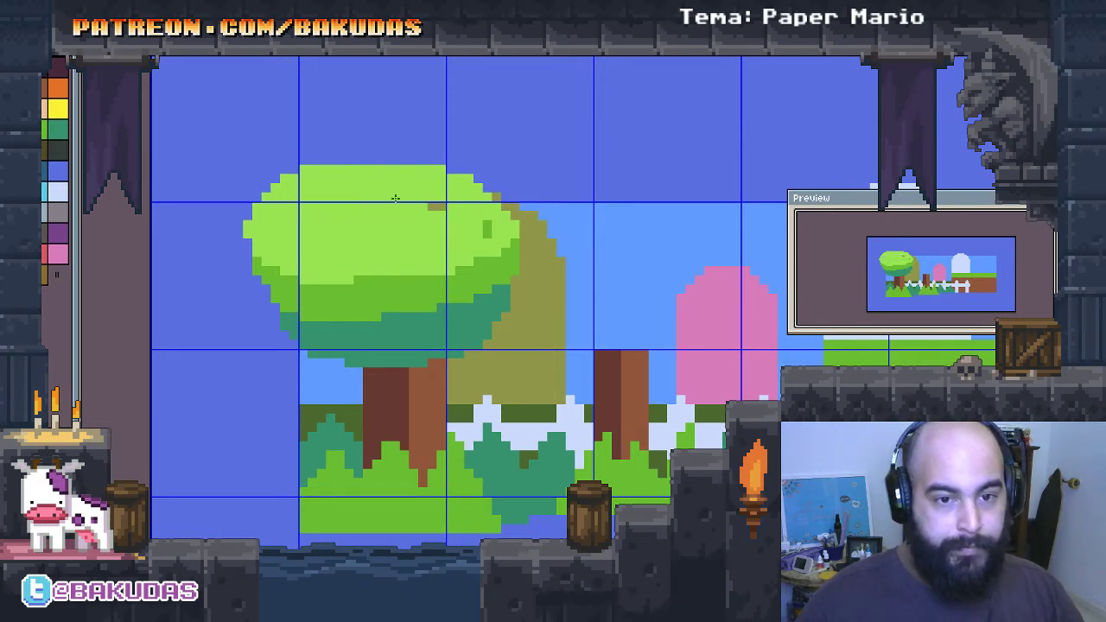
Step: Extend the canopy's teal bottom edge and left side, undoing the last left-side strokes
{"action": "scroll", "coordinate": [323, 264], "scroll_direction": "up", "scroll_amount": 1}
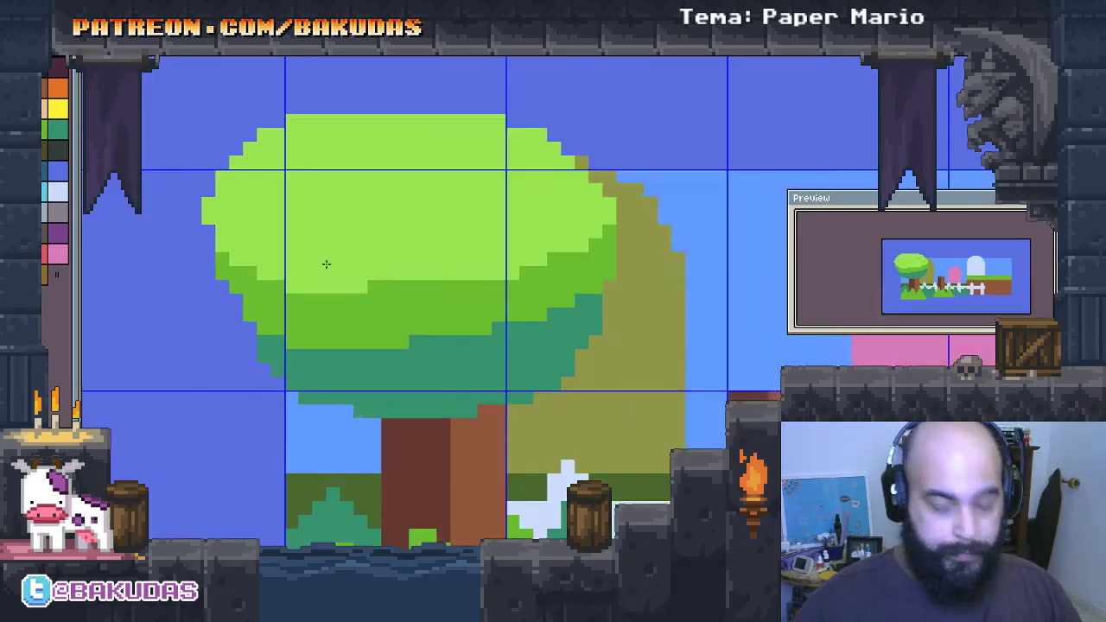
{"action": "scroll", "coordinate": [321, 272], "scroll_direction": "up", "scroll_amount": 1}
{"action": "left_click_drag", "start_coordinate": [321, 277], "coordinate": [420, 334]}
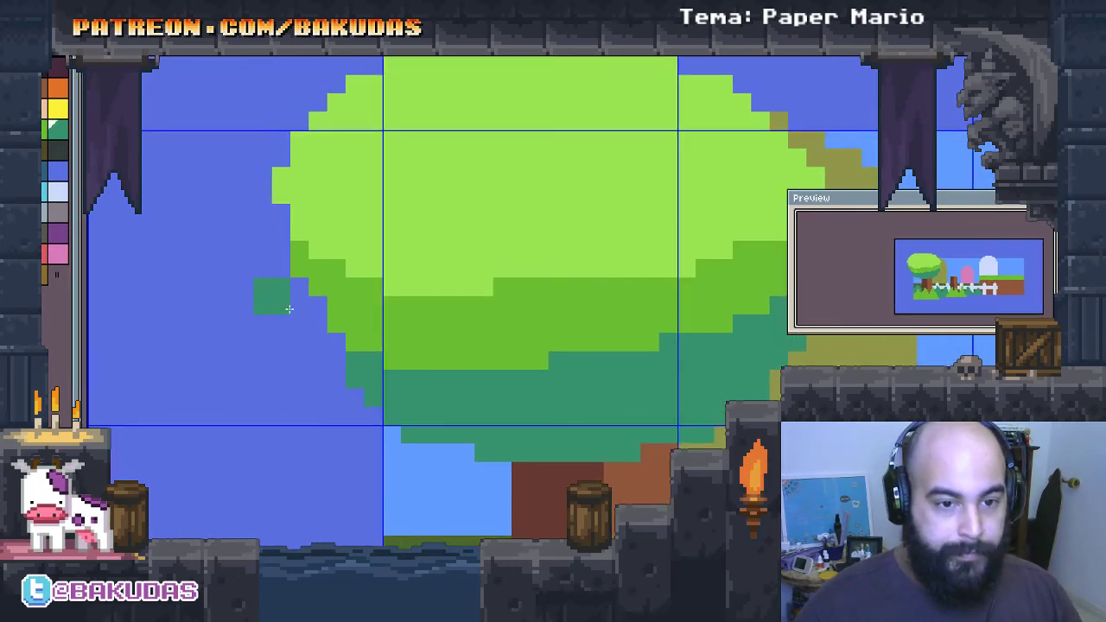
{"action": "left_click_drag", "start_coordinate": [352, 422], "coordinate": [460, 448]}
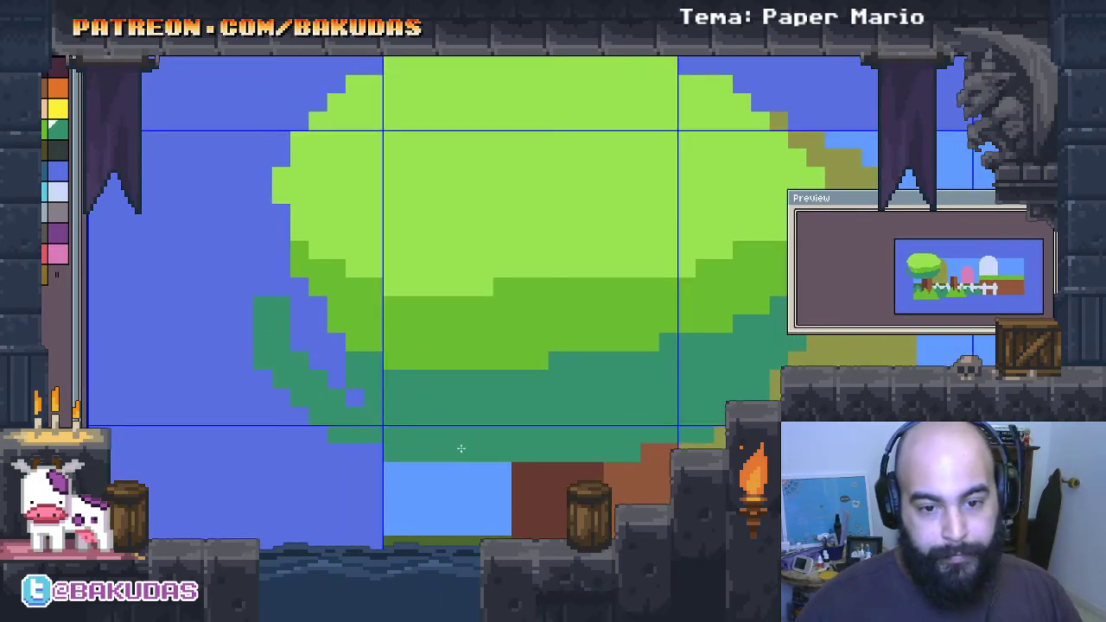
{"action": "mouse_move", "coordinate": [398, 324]}
{"action": "left_mouse_down"}
{"action": "mouse_move", "coordinate": [302, 321]}
{"action": "mouse_move", "coordinate": [274, 276]}
{"action": "mouse_move", "coordinate": [251, 298]}
{"action": "mouse_move", "coordinate": [344, 344]}
{"action": "left_mouse_up"}
{"action": "mouse_move", "coordinate": [301, 197]}
{"action": "left_mouse_down"}
{"action": "mouse_move", "coordinate": [279, 153]}
{"action": "mouse_move", "coordinate": [260, 277]}
{"action": "mouse_move", "coordinate": [439, 286]}
{"action": "mouse_move", "coordinate": [288, 231]}
{"action": "left_mouse_up"}
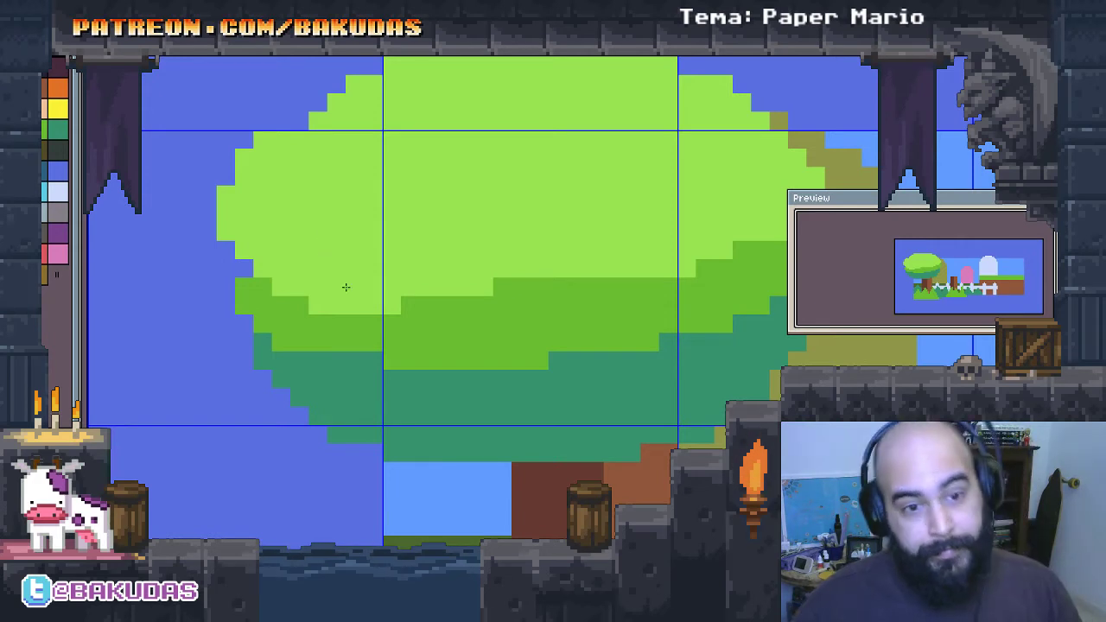
{"action": "key", "text": "ctrl+z"}
{"action": "key", "text": "ctrl+z"}
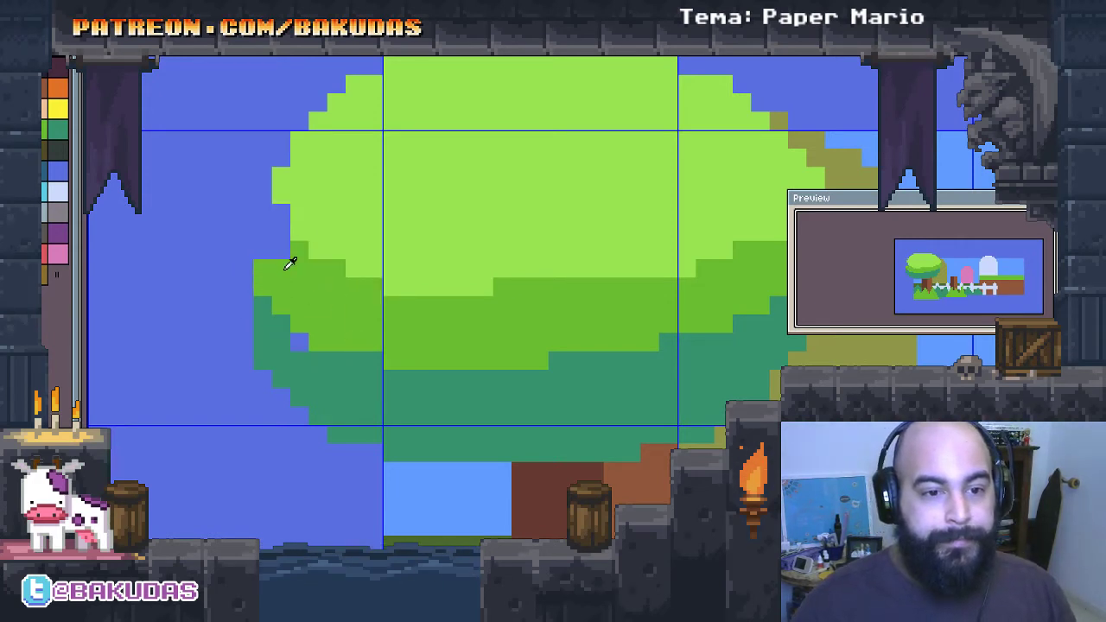
Step: Reshape the left canopy edge into stepped medium-green and light-green bands
{"action": "left_click_drag", "start_coordinate": [261, 250], "coordinate": [287, 263]}
{"action": "left_click_drag", "start_coordinate": [333, 359], "coordinate": [370, 365]}
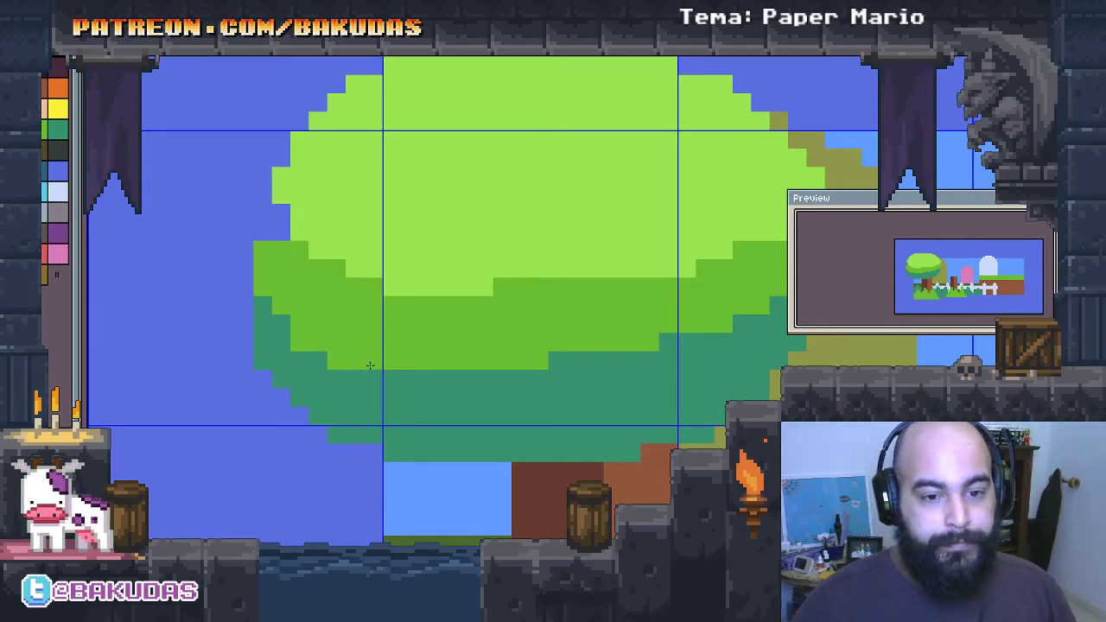
{"action": "left_click", "coordinate": [384, 251], "text": "alt"}
{"action": "mouse_move", "coordinate": [262, 213]}
{"action": "left_mouse_down"}
{"action": "mouse_move", "coordinate": [317, 256]}
{"action": "mouse_move", "coordinate": [496, 305]}
{"action": "mouse_move", "coordinate": [734, 257]}
{"action": "left_mouse_up"}
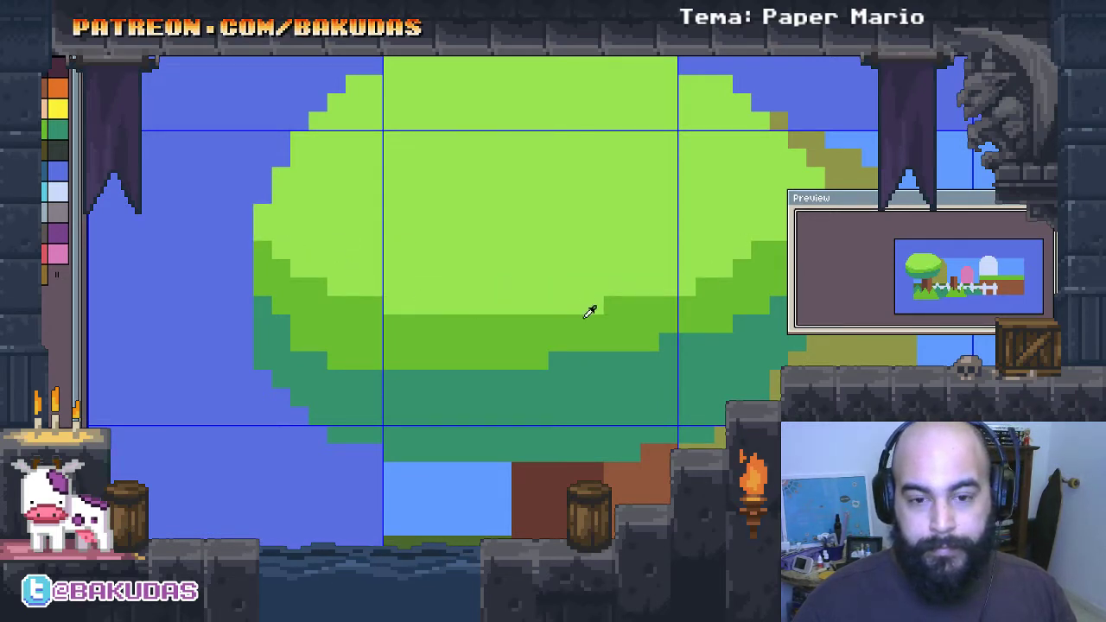
{"action": "mouse_move", "coordinate": [337, 368]}
{"action": "left_mouse_down"}
{"action": "mouse_move", "coordinate": [553, 380]}
{"action": "mouse_move", "coordinate": [745, 323]}
{"action": "left_mouse_up"}
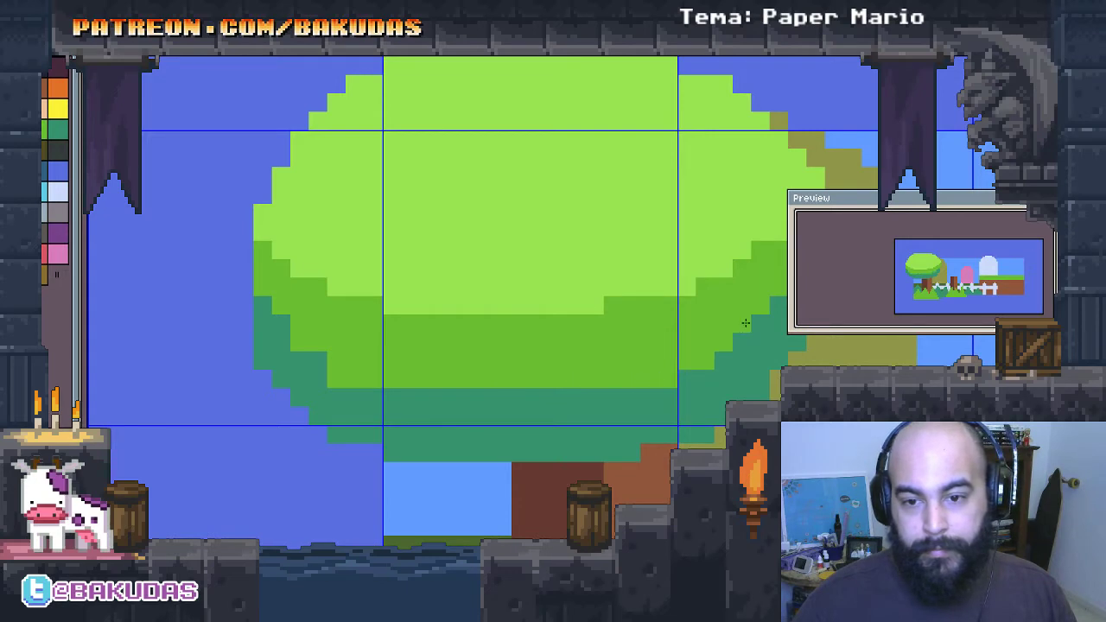
{"action": "scroll", "coordinate": [733, 357], "scroll_direction": "down", "scroll_amount": 2}
{"action": "scroll", "coordinate": [458, 345], "scroll_direction": "down", "scroll_amount": 1}
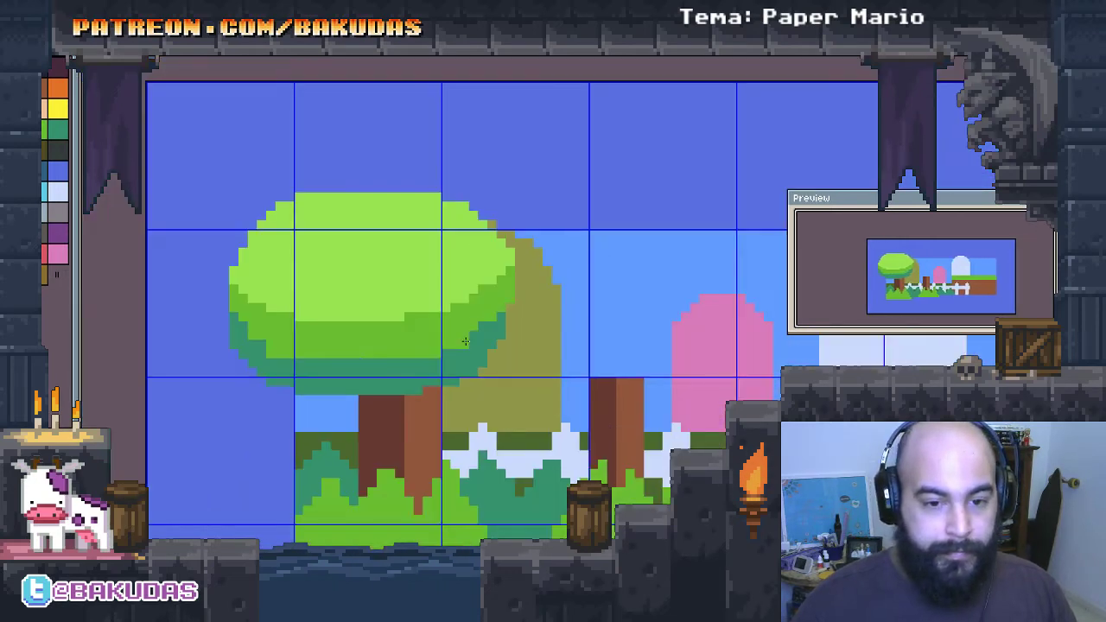
Step: Lasso the tree canopy and shift it a few pixels right
{"action": "left_click", "coordinate": [424, 371]}
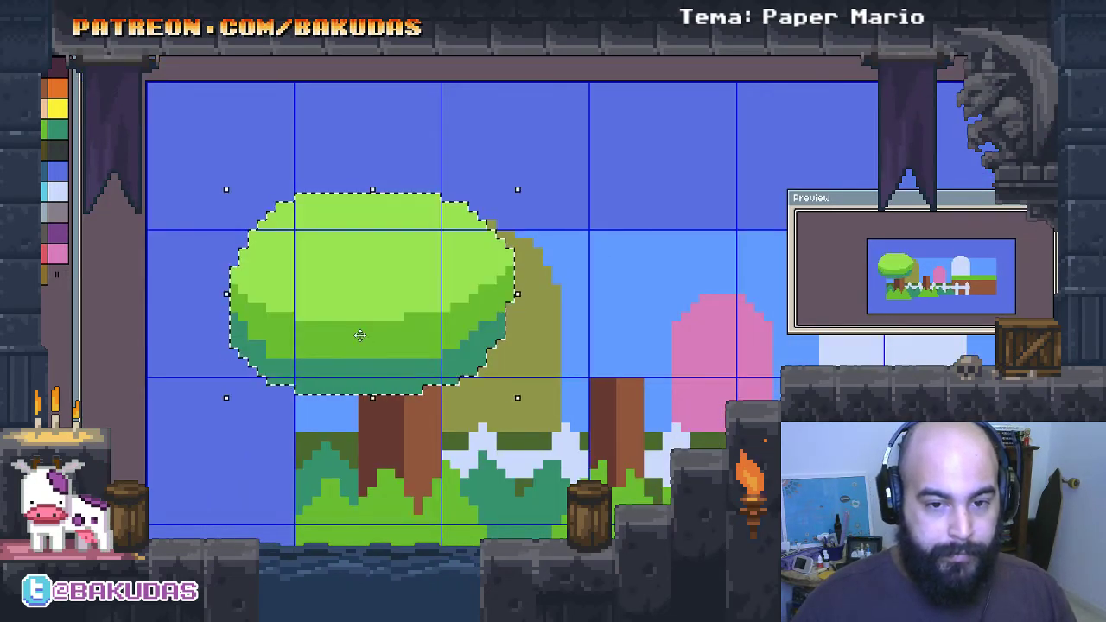
{"action": "mouse_move", "coordinate": [363, 333]}
{"action": "left_mouse_down"}
{"action": "mouse_move", "coordinate": [410, 333]}
{"action": "mouse_move", "coordinate": [399, 334]}
{"action": "left_mouse_up"}
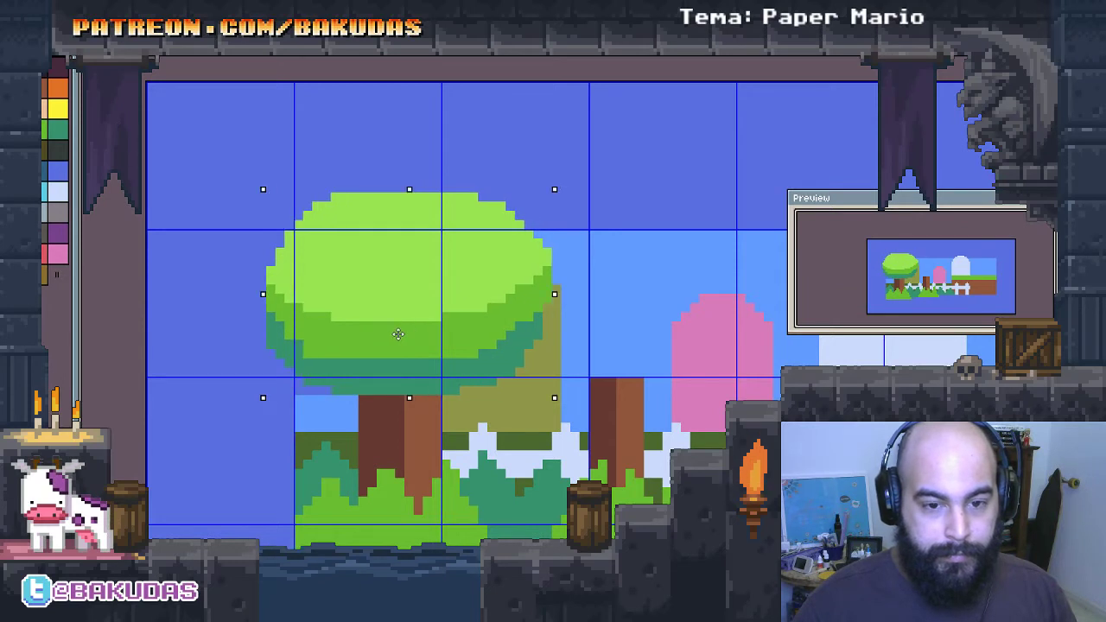
{"action": "key", "text": "ctrl+d"}
Step: Repaint the stray teal pixels left beneath the canopy sky blue
{"action": "scroll", "coordinate": [325, 369], "scroll_direction": "up", "scroll_amount": 3}
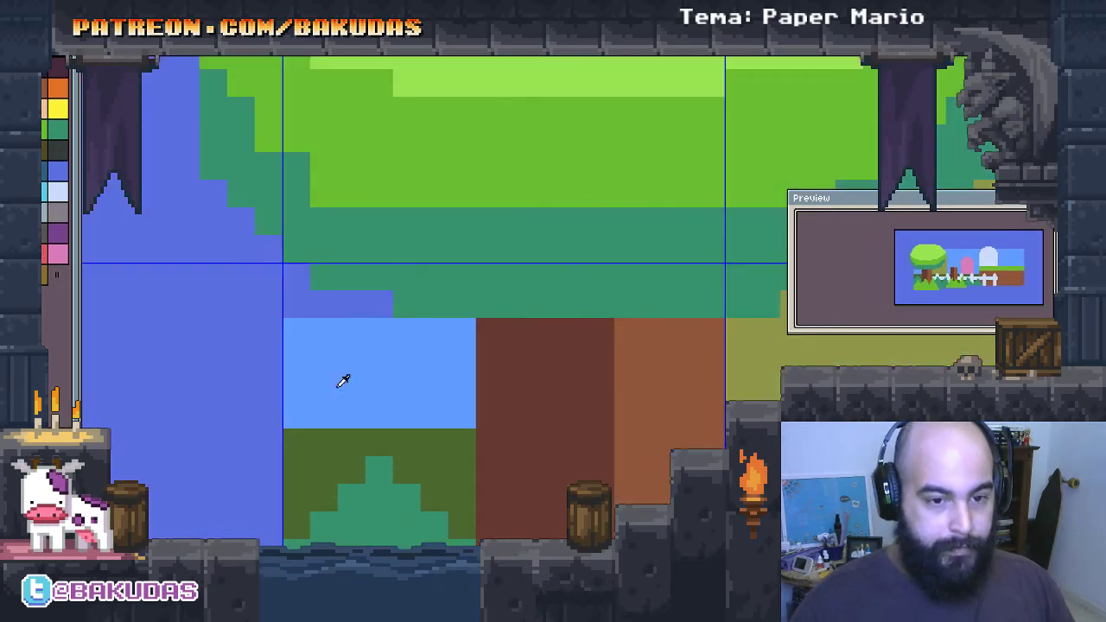
{"action": "mouse_move", "coordinate": [294, 325]}
{"action": "left_mouse_down"}
{"action": "mouse_move", "coordinate": [363, 323]}
{"action": "mouse_move", "coordinate": [349, 328]}
{"action": "left_mouse_up"}
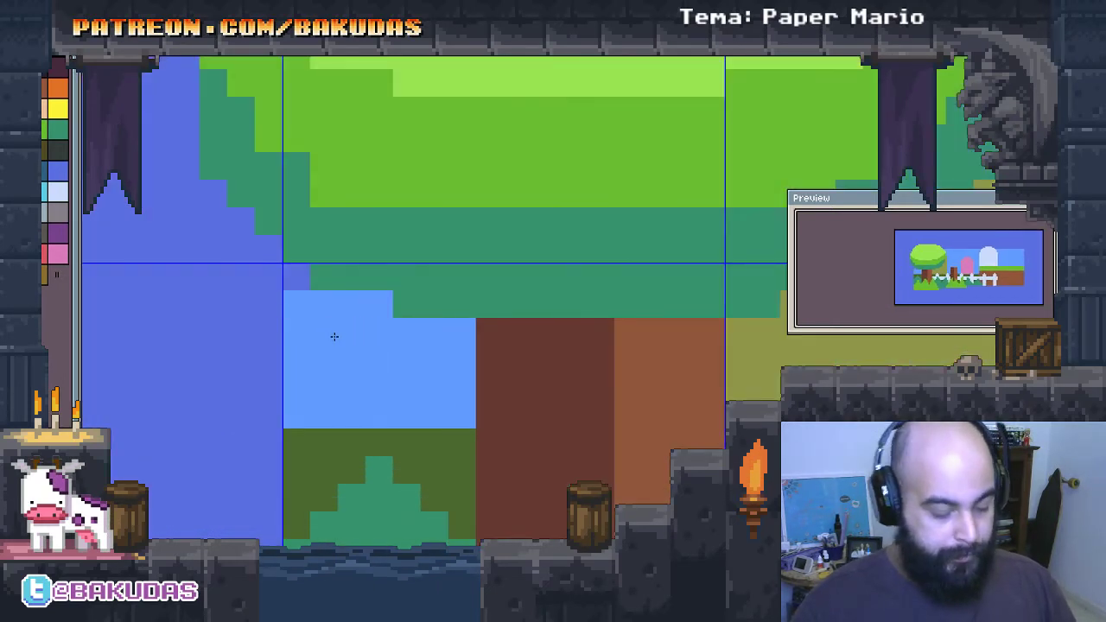
{"action": "left_click", "coordinate": [297, 278]}
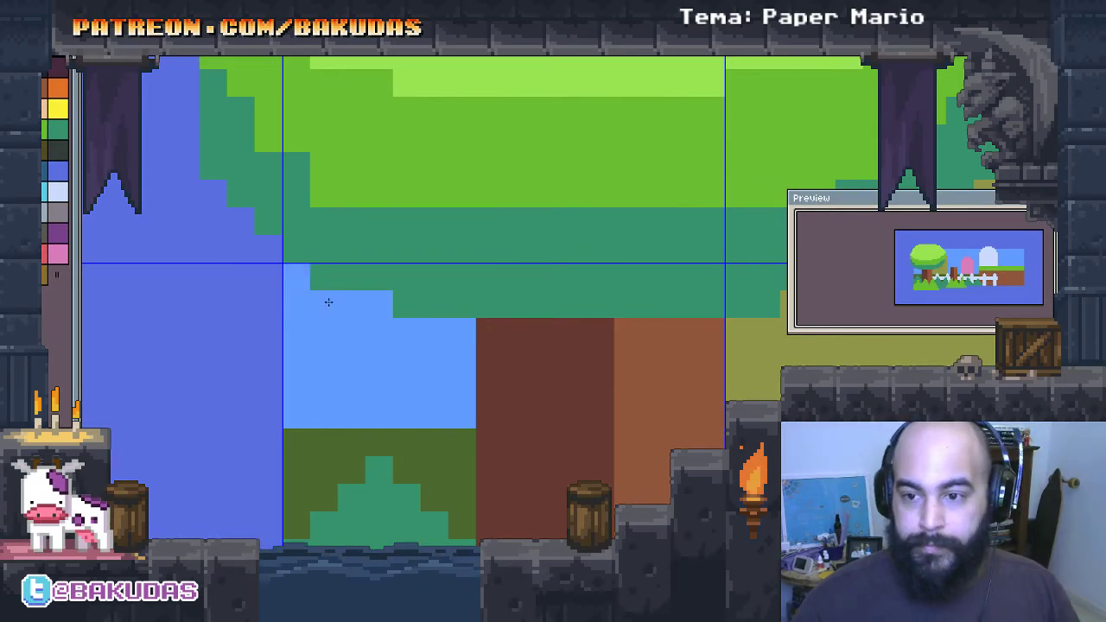
{"action": "scroll", "coordinate": [328, 301], "scroll_direction": "down", "scroll_amount": 4}
{"action": "scroll", "coordinate": [371, 302], "scroll_direction": "up", "scroll_amount": 1}
Step: Draw a darker green vertical line down the centre of the canopy
{"action": "scroll", "coordinate": [411, 304], "scroll_direction": "up", "scroll_amount": 3}
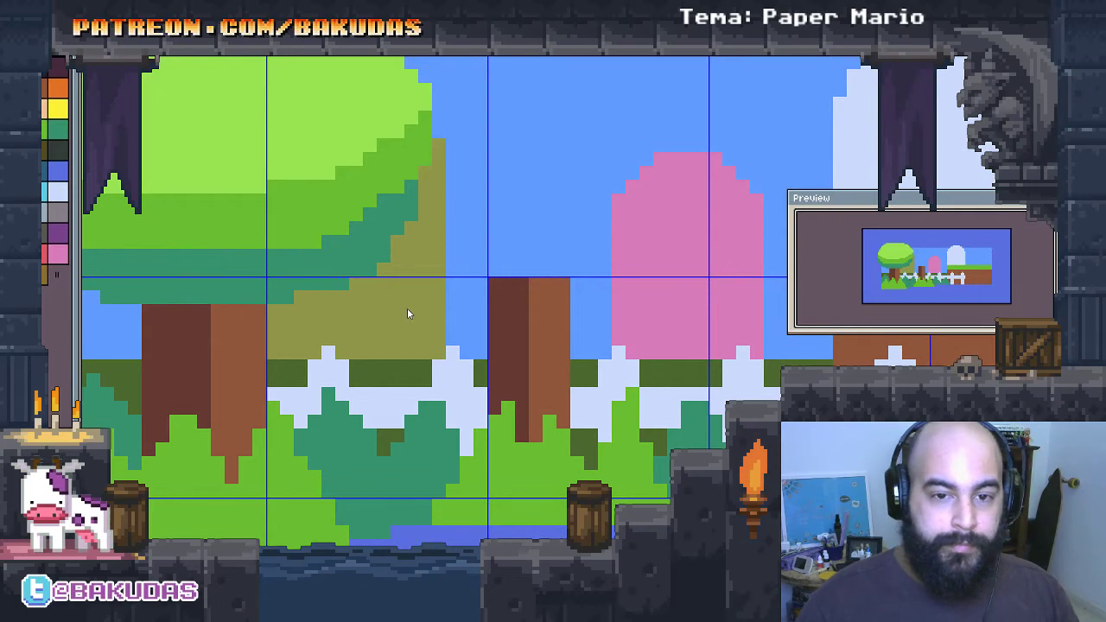
{"action": "left_click_drag", "start_coordinate": [383, 296], "coordinate": [636, 309]}
{"action": "left_click_drag", "start_coordinate": [568, 227], "coordinate": [542, 321]}
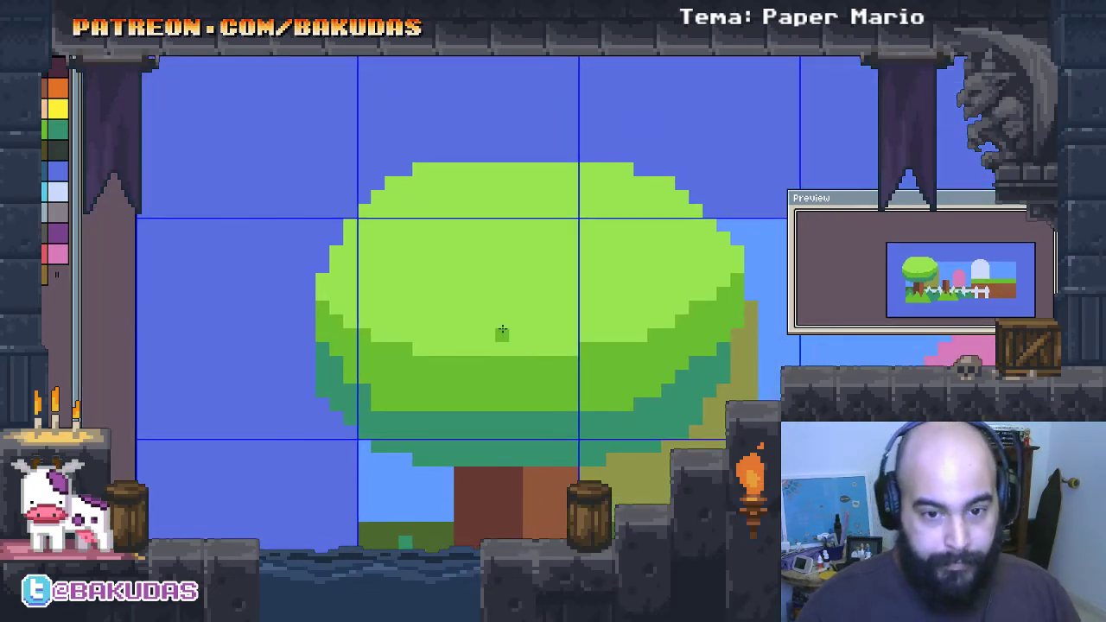
{"action": "left_click_drag", "start_coordinate": [503, 330], "coordinate": [506, 191]}
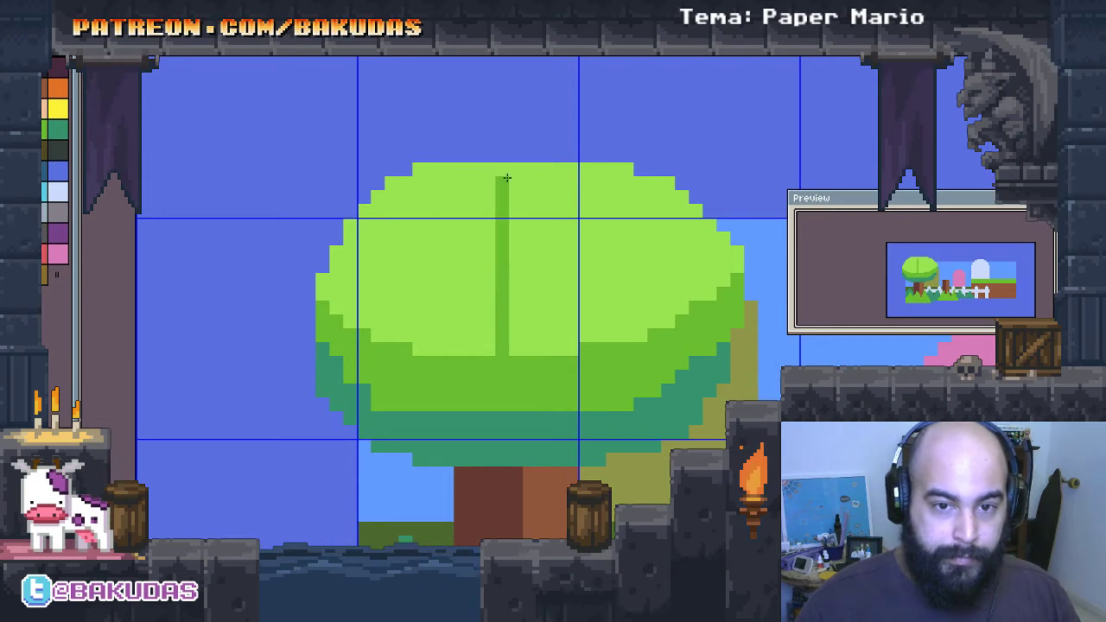
{"action": "scroll", "coordinate": [521, 381], "scroll_direction": "down", "scroll_amount": 2}
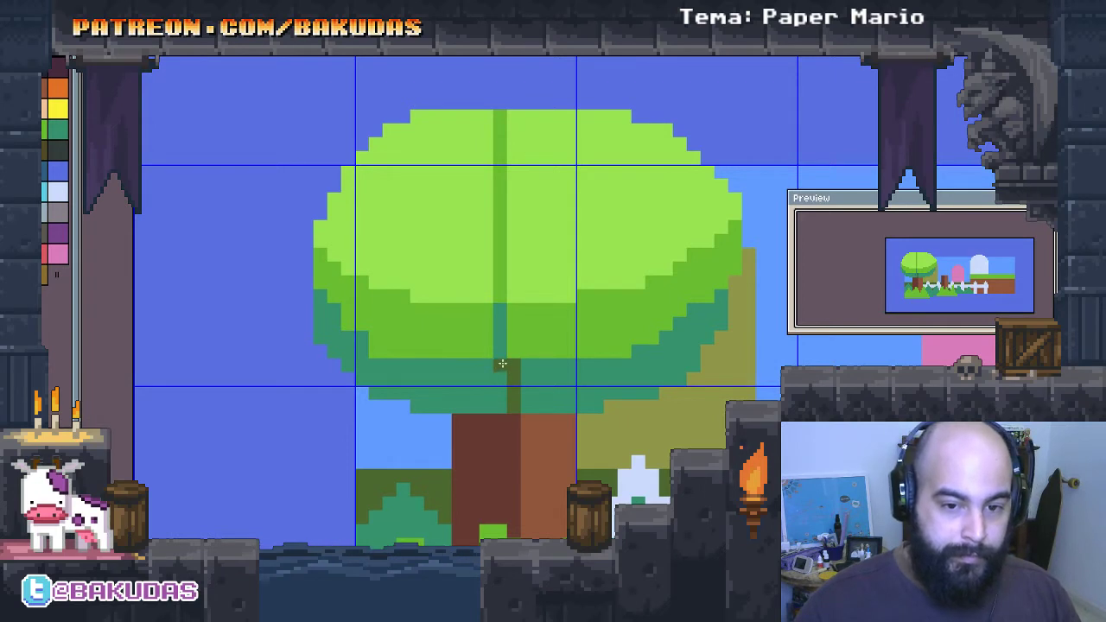
Step: Fill the lower-left canopy bands olive and teal and shade the left half darker green
{"action": "left_click", "coordinate": [500, 364]}
{"action": "left_click", "coordinate": [453, 382]}
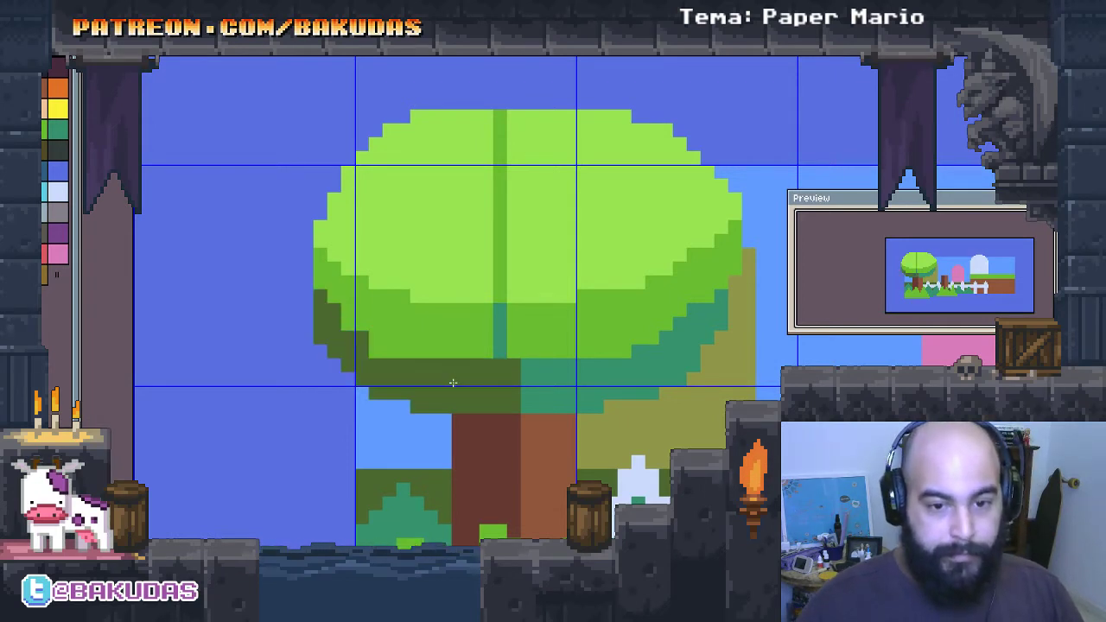
{"action": "left_click", "coordinate": [500, 332]}
{"action": "left_click", "coordinate": [463, 331]}
{"action": "left_click", "coordinate": [447, 252]}
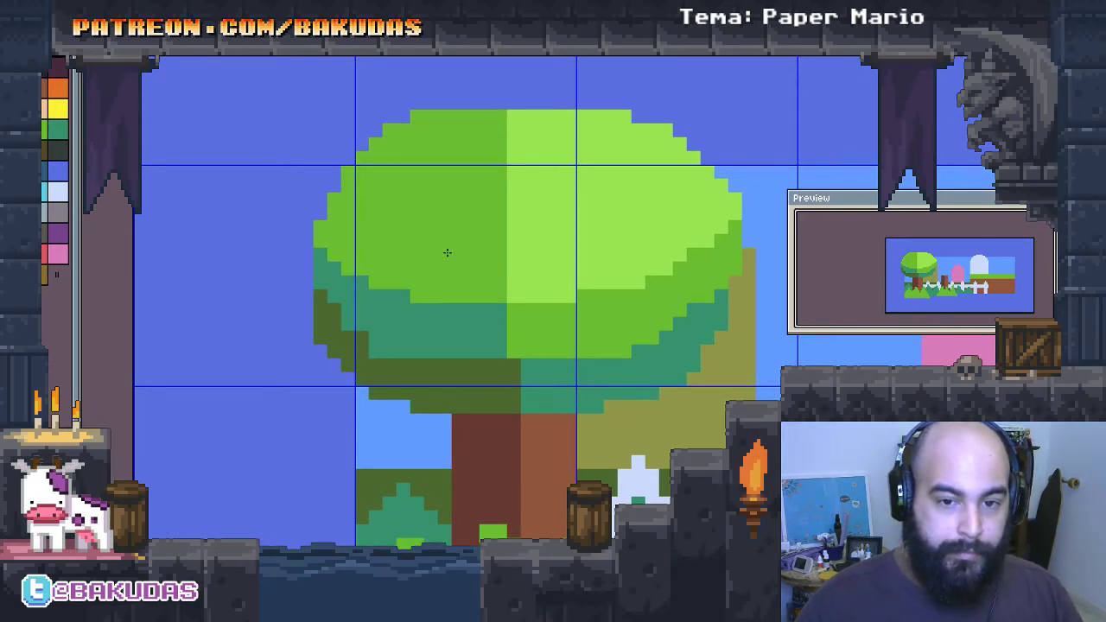
Step: Finish shading the left canopy half darker green
{"action": "left_click", "coordinate": [595, 265]}
{"action": "mouse_move", "coordinate": [596, 264]}
{"action": "left_mouse_down"}
{"action": "mouse_move", "coordinate": [539, 304]}
{"action": "mouse_move", "coordinate": [489, 292]}
{"action": "mouse_move", "coordinate": [390, 302]}
{"action": "left_mouse_up"}
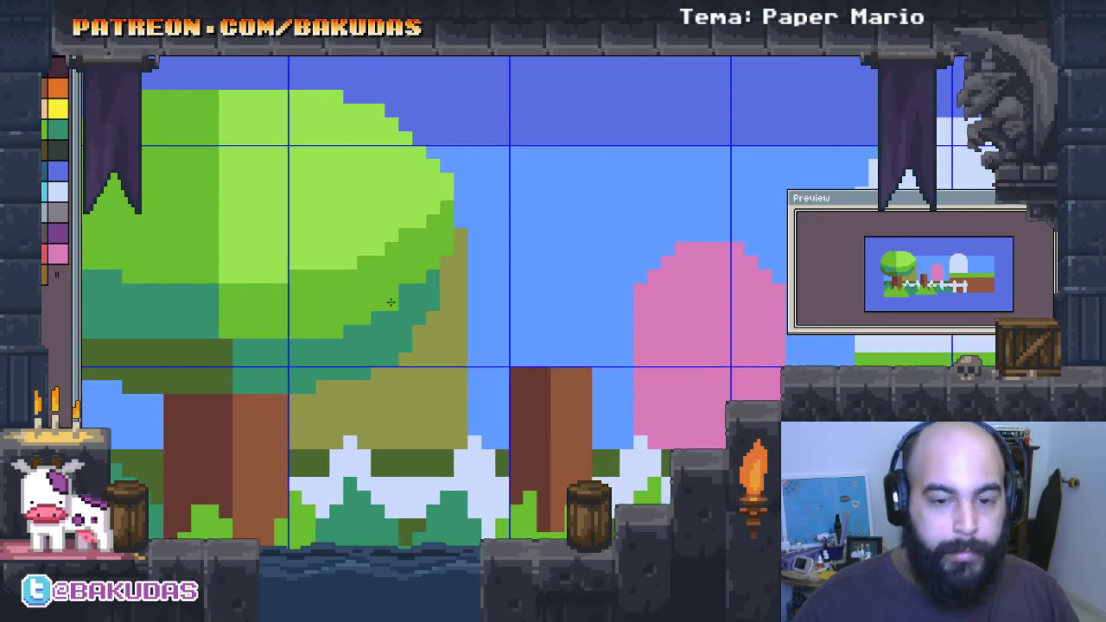
{"action": "left_click_drag", "start_coordinate": [490, 356], "coordinate": [523, 365]}
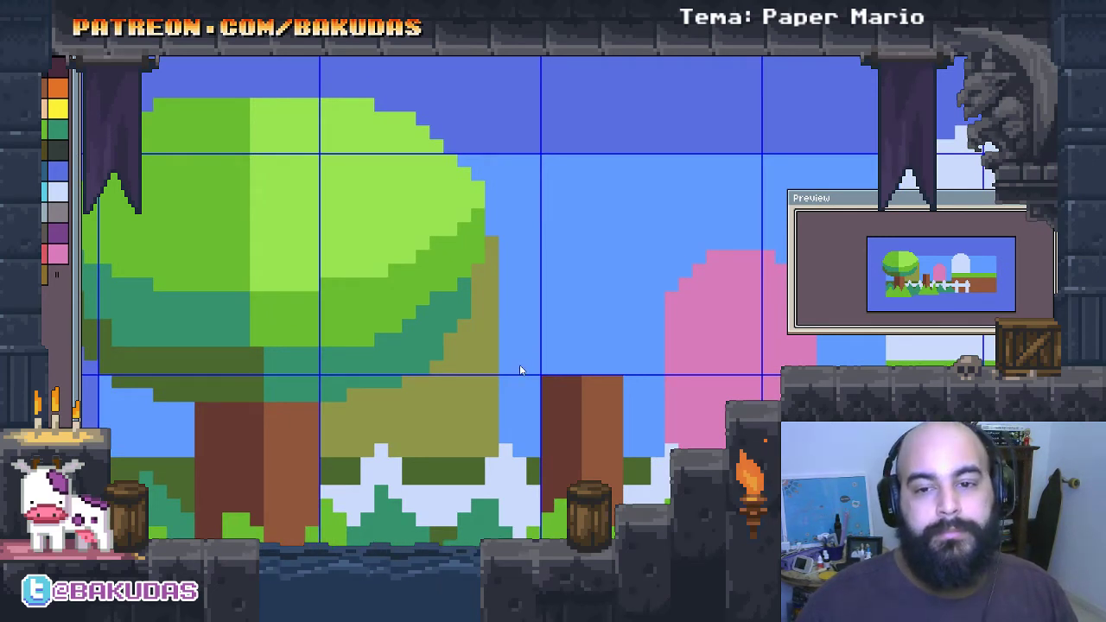
{"action": "left_click_drag", "start_coordinate": [311, 382], "coordinate": [392, 362]}
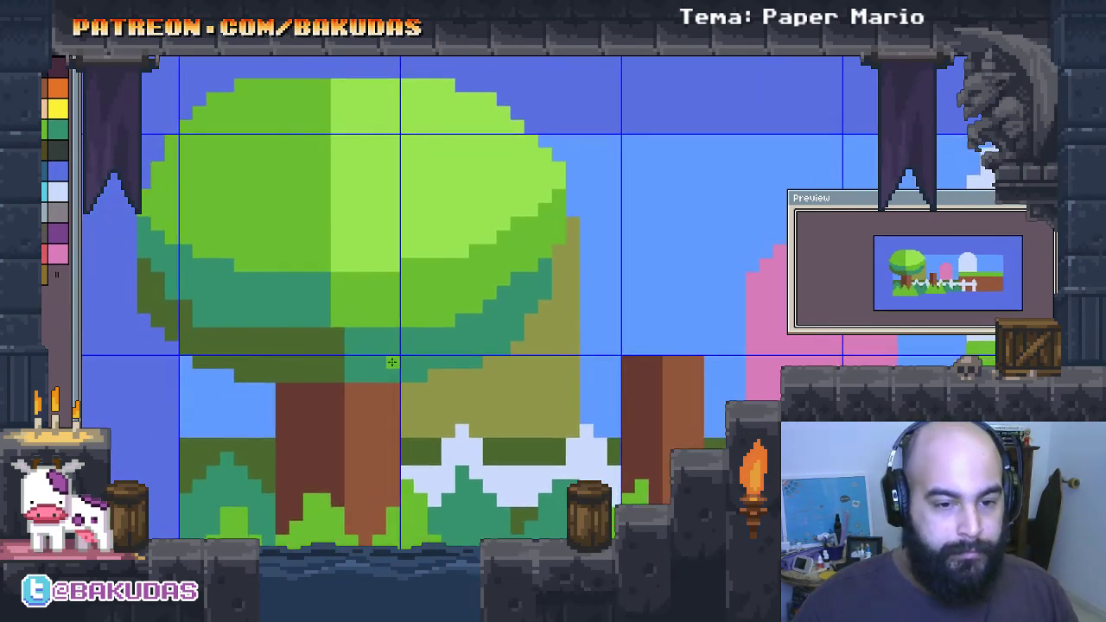
{"action": "scroll", "coordinate": [391, 362], "scroll_direction": "up", "scroll_amount": 1}
Step: Paint teal over the trunk's right column and the olive area beside it
{"action": "left_click", "coordinate": [343, 420]}
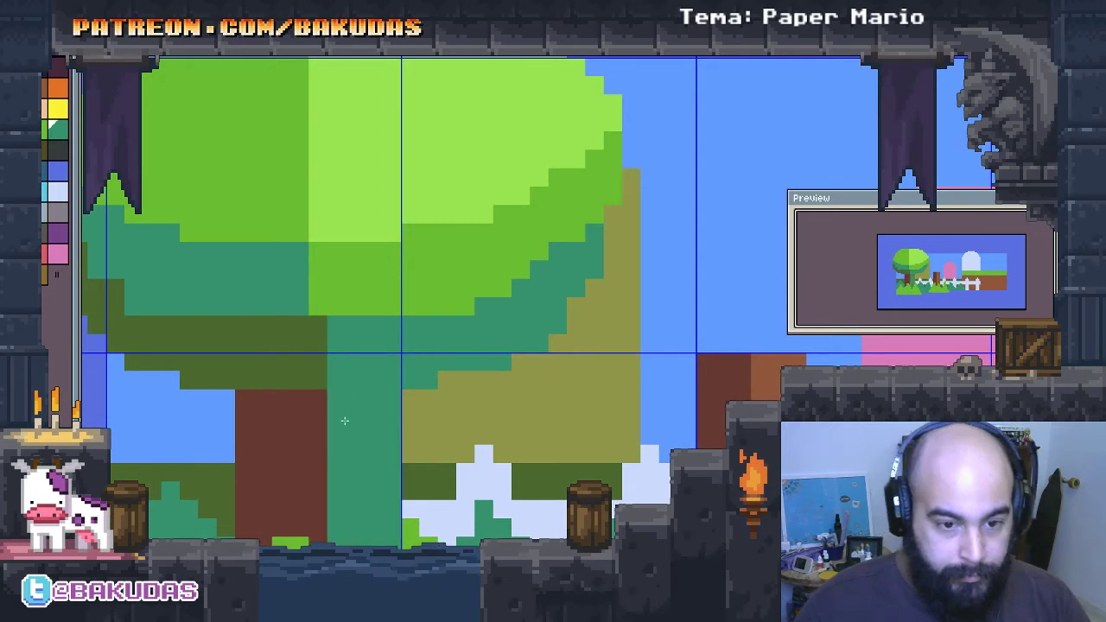
{"action": "key", "text": "ctrl+z"}
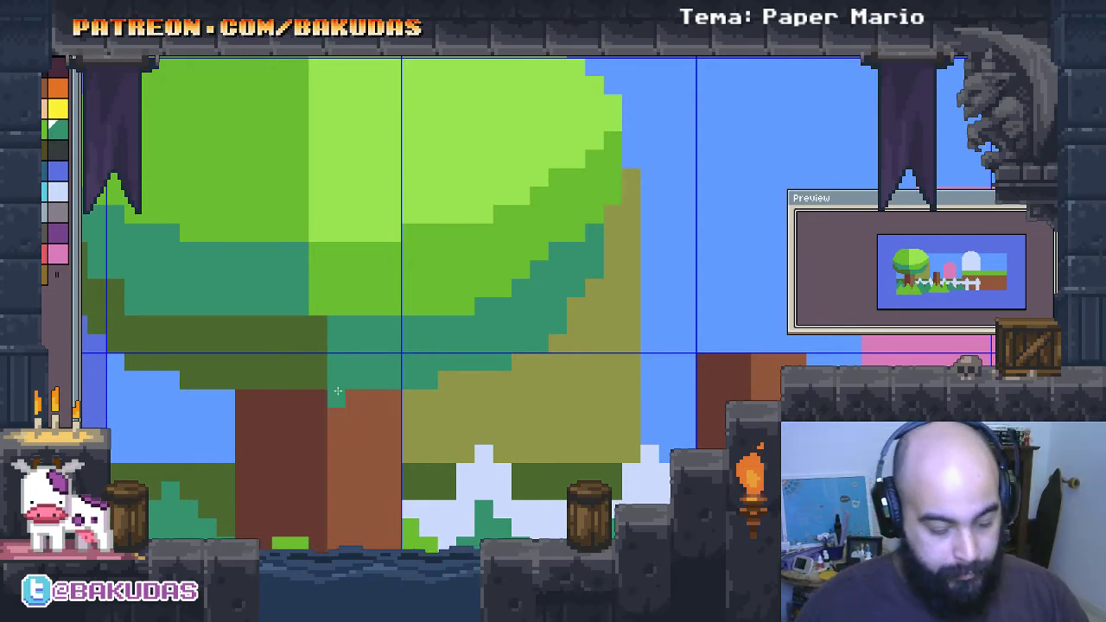
{"action": "mouse_move", "coordinate": [346, 402]}
{"action": "left_mouse_down"}
{"action": "mouse_move", "coordinate": [428, 403]}
{"action": "mouse_move", "coordinate": [414, 436]}
{"action": "left_mouse_up"}
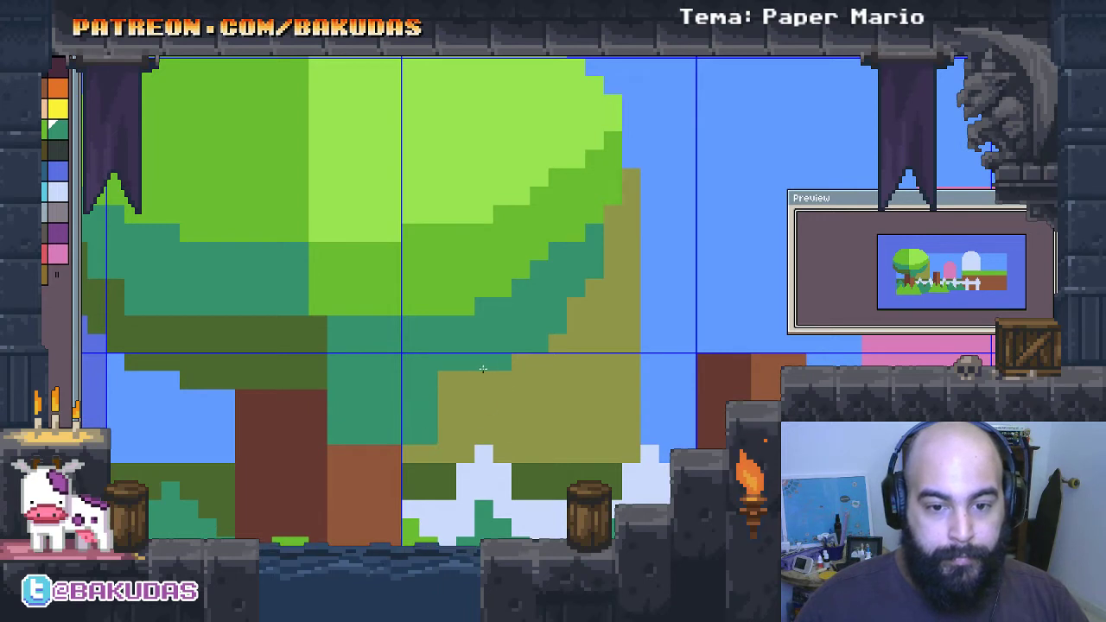
{"action": "mouse_move", "coordinate": [483, 369]}
{"action": "left_mouse_down"}
{"action": "mouse_move", "coordinate": [549, 392]}
{"action": "mouse_move", "coordinate": [611, 251]}
{"action": "mouse_move", "coordinate": [622, 298]}
{"action": "mouse_move", "coordinate": [622, 241]}
{"action": "mouse_move", "coordinate": [602, 315]}
{"action": "left_mouse_up"}
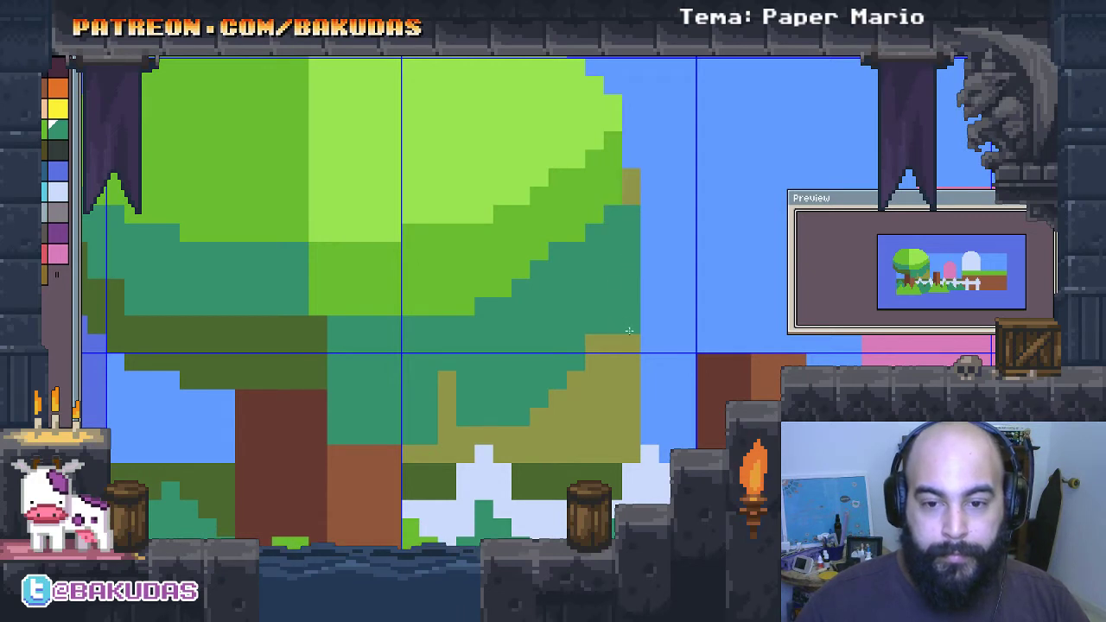
{"action": "left_click", "coordinate": [363, 380]}
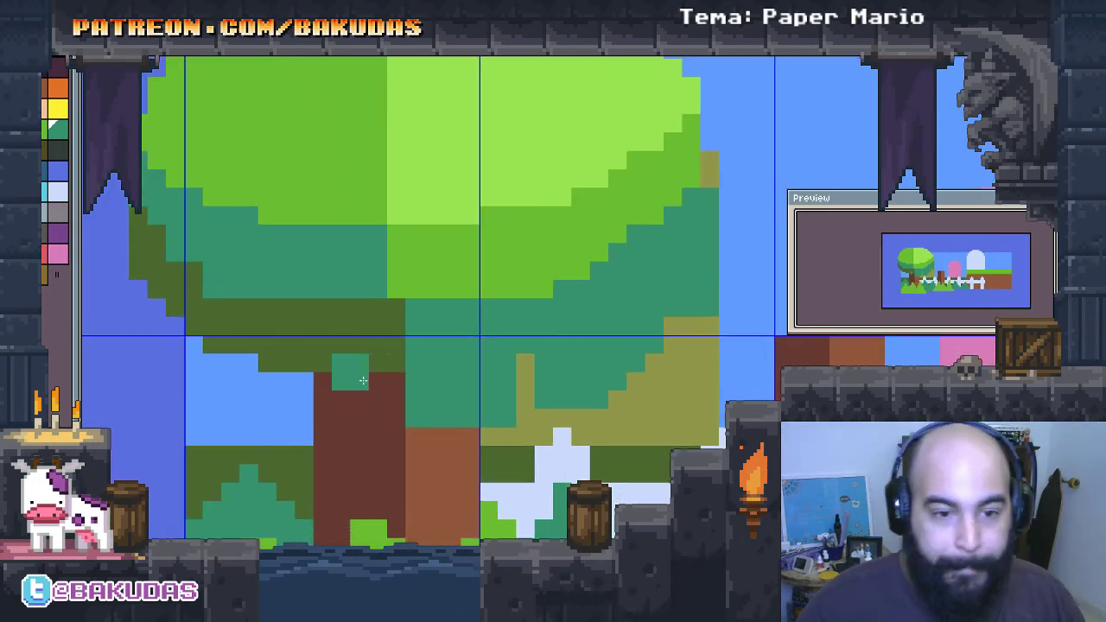
Step: Paint dark olive foliage over the trunk and left of it, plus teal pixels in the olive row
{"action": "mouse_move", "coordinate": [368, 380]}
{"action": "left_mouse_down"}
{"action": "mouse_move", "coordinate": [375, 420]}
{"action": "mouse_move", "coordinate": [321, 387]}
{"action": "left_mouse_up"}
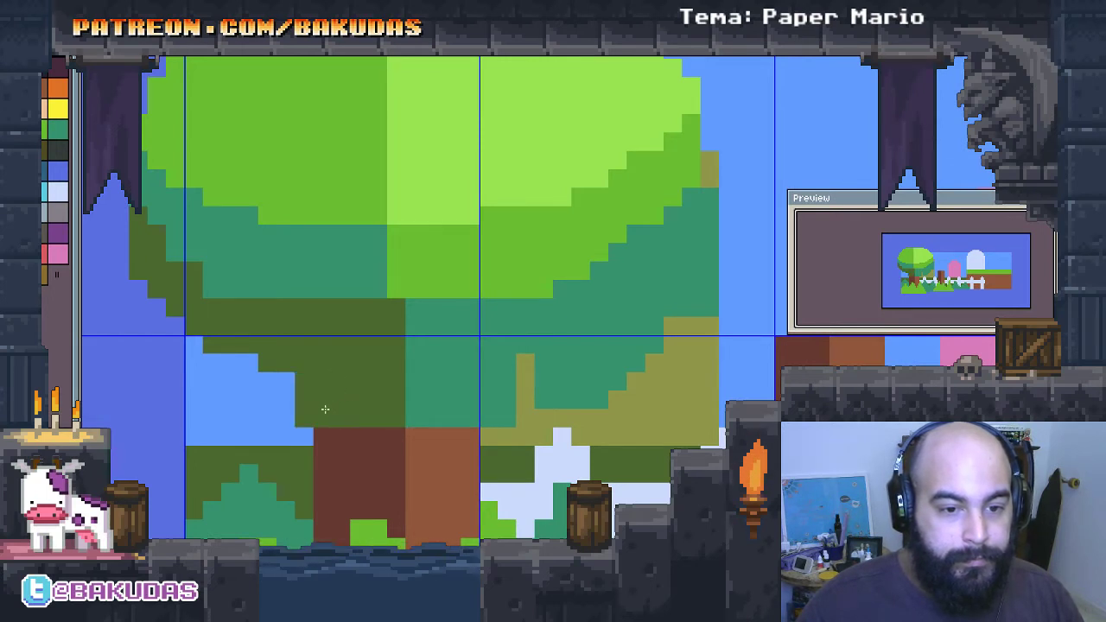
{"action": "mouse_move", "coordinate": [251, 336]}
{"action": "left_mouse_down"}
{"action": "mouse_move", "coordinate": [259, 402]}
{"action": "mouse_move", "coordinate": [203, 380]}
{"action": "mouse_move", "coordinate": [176, 354]}
{"action": "mouse_move", "coordinate": [179, 378]}
{"action": "mouse_move", "coordinate": [354, 398]}
{"action": "left_mouse_up"}
{"action": "mouse_move", "coordinate": [265, 326]}
{"action": "left_mouse_down"}
{"action": "mouse_move", "coordinate": [251, 311]}
{"action": "mouse_move", "coordinate": [242, 337]}
{"action": "mouse_move", "coordinate": [295, 343]}
{"action": "left_mouse_up"}
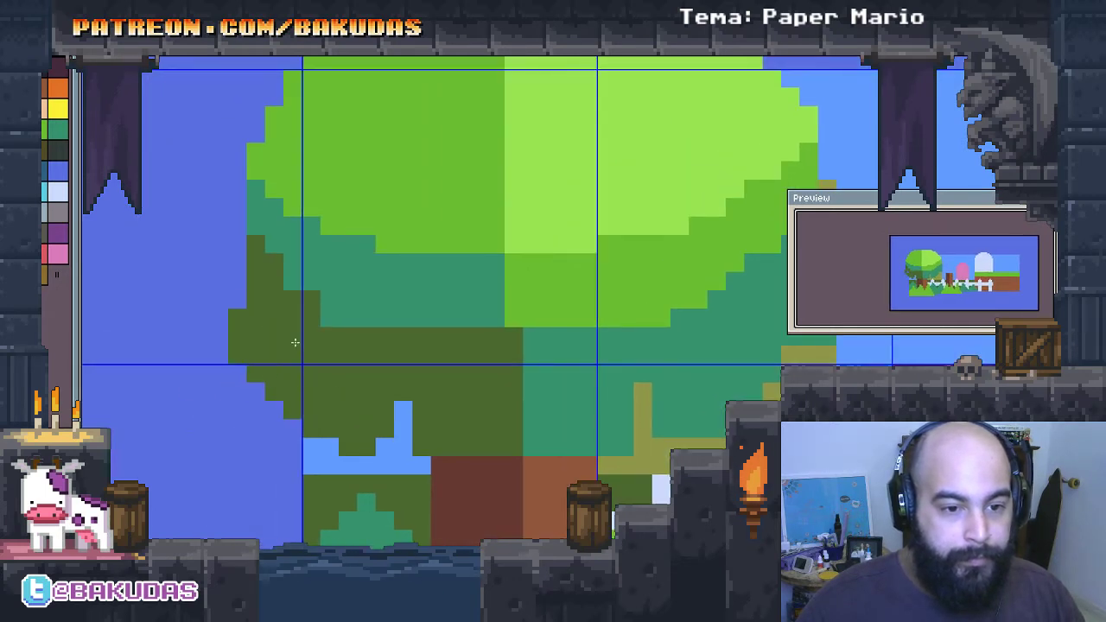
{"action": "left_click_drag", "start_coordinate": [294, 396], "coordinate": [273, 427]}
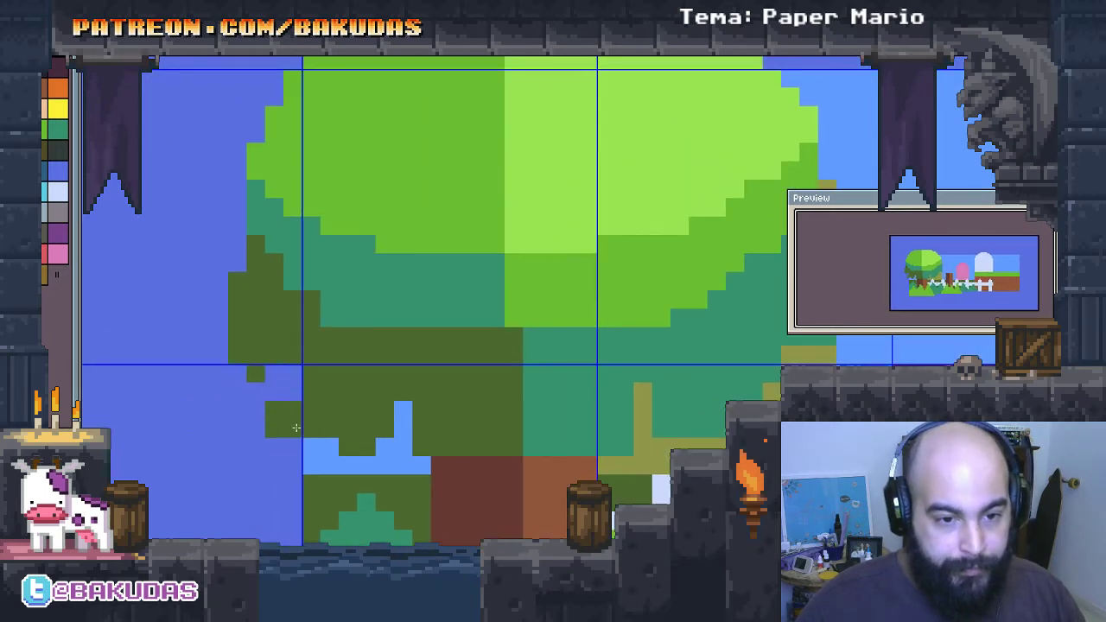
{"action": "left_click_drag", "start_coordinate": [272, 372], "coordinate": [297, 413]}
{"action": "key", "text": "ctrl+z"}
{"action": "key", "text": "ctrl+z"}
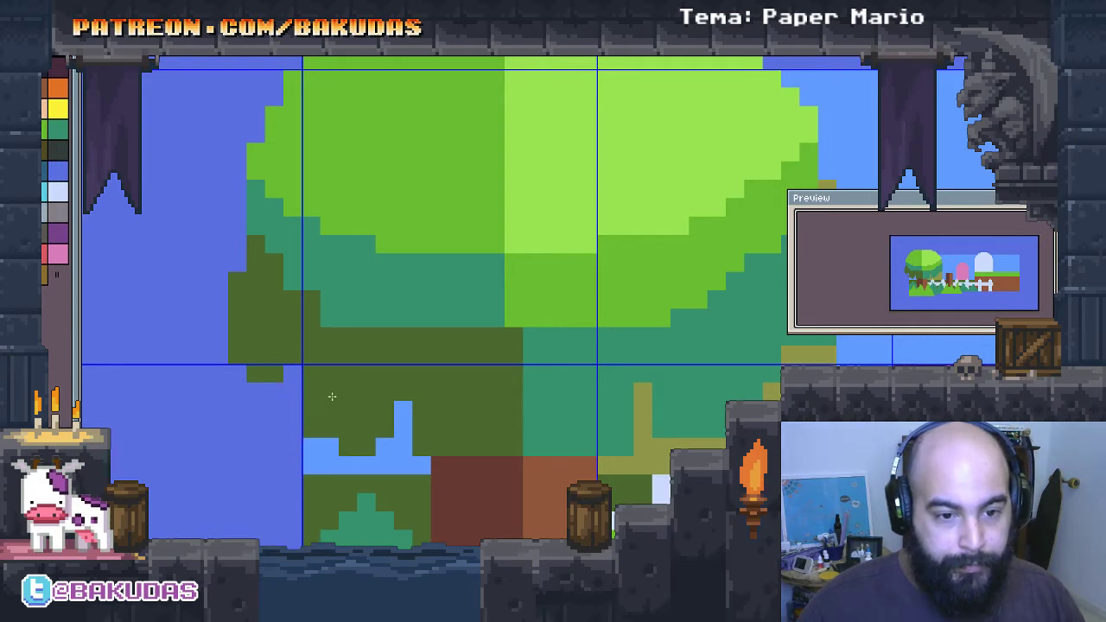
{"action": "mouse_move", "coordinate": [482, 380]}
{"action": "left_mouse_down"}
{"action": "mouse_move", "coordinate": [444, 412]}
{"action": "mouse_move", "coordinate": [452, 381]}
{"action": "mouse_move", "coordinate": [410, 381]}
{"action": "mouse_move", "coordinate": [384, 399]}
{"action": "mouse_move", "coordinate": [363, 376]}
{"action": "mouse_move", "coordinate": [337, 404]}
{"action": "mouse_move", "coordinate": [273, 361]}
{"action": "mouse_move", "coordinate": [273, 332]}
{"action": "mouse_move", "coordinate": [230, 325]}
{"action": "left_mouse_up"}
{"action": "left_click", "coordinate": [432, 380]}
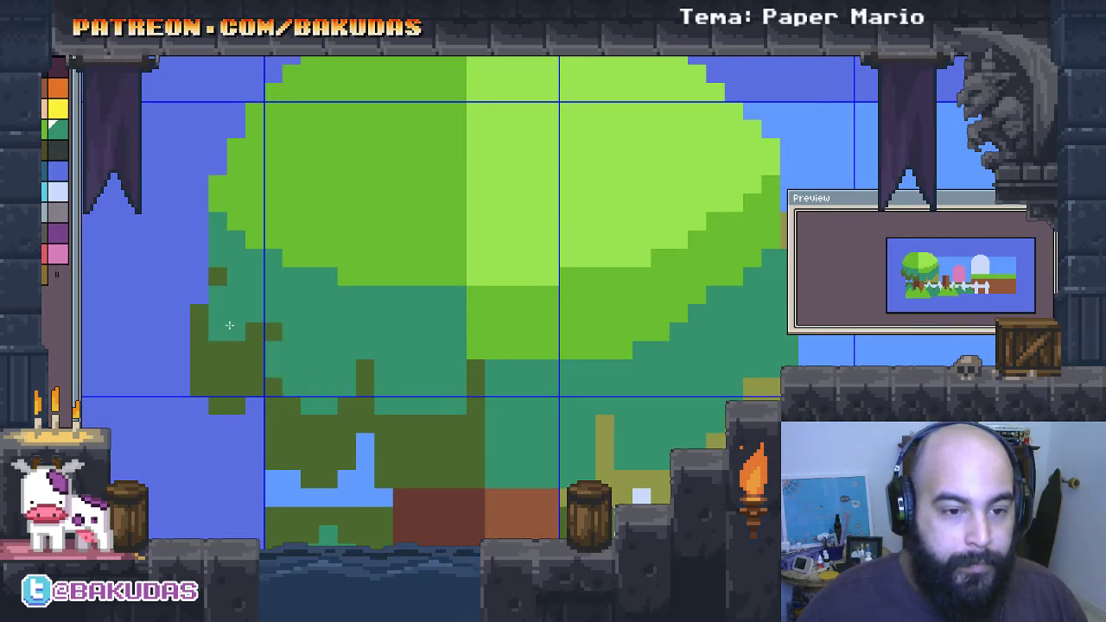
Step: Paint a teal column at the tree's left edge and a small teal block in the canopy
{"action": "left_click", "coordinate": [203, 282]}
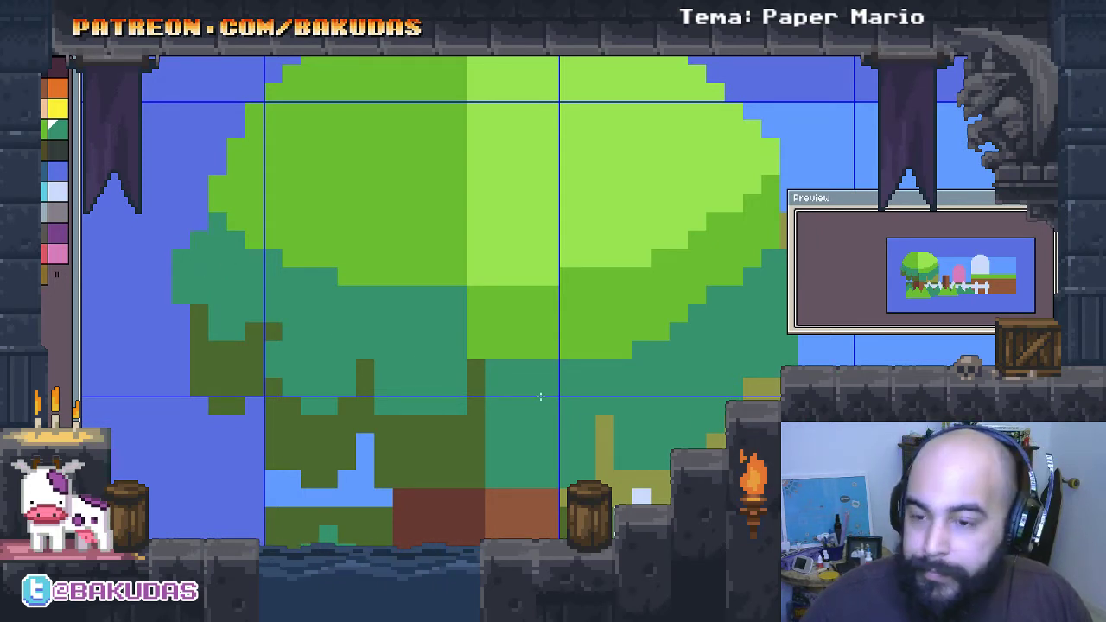
{"action": "scroll", "coordinate": [535, 394], "scroll_direction": "left", "scroll_amount": 2}
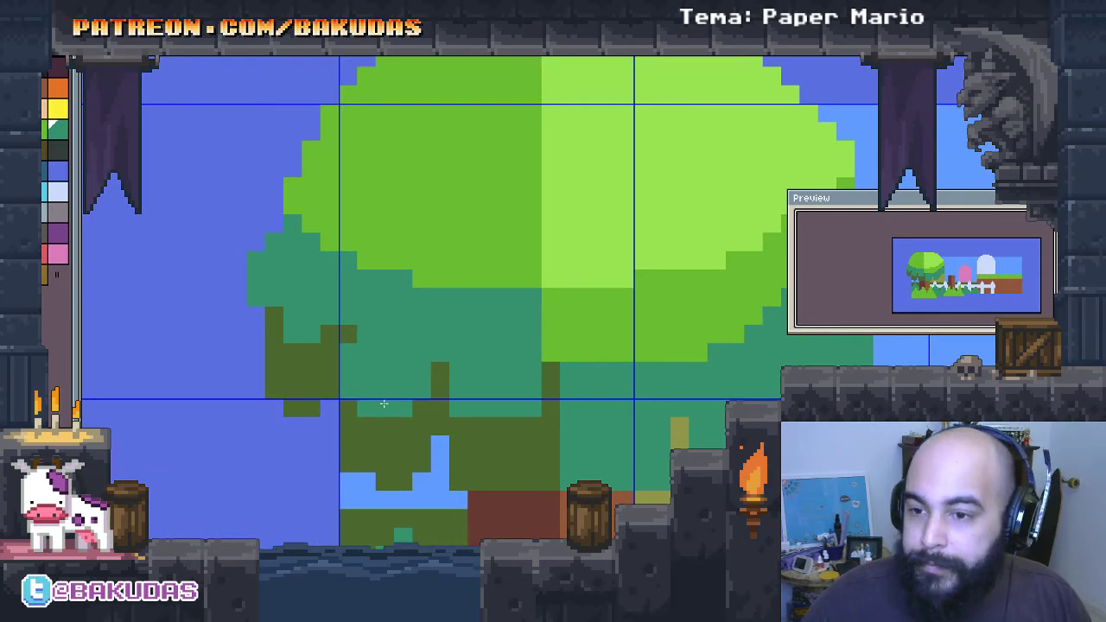
{"action": "left_click_drag", "start_coordinate": [566, 371], "coordinate": [570, 393]}
{"action": "key", "text": "ctrl+z"}
{"action": "scroll", "coordinate": [518, 397], "scroll_direction": "right", "scroll_amount": 6}
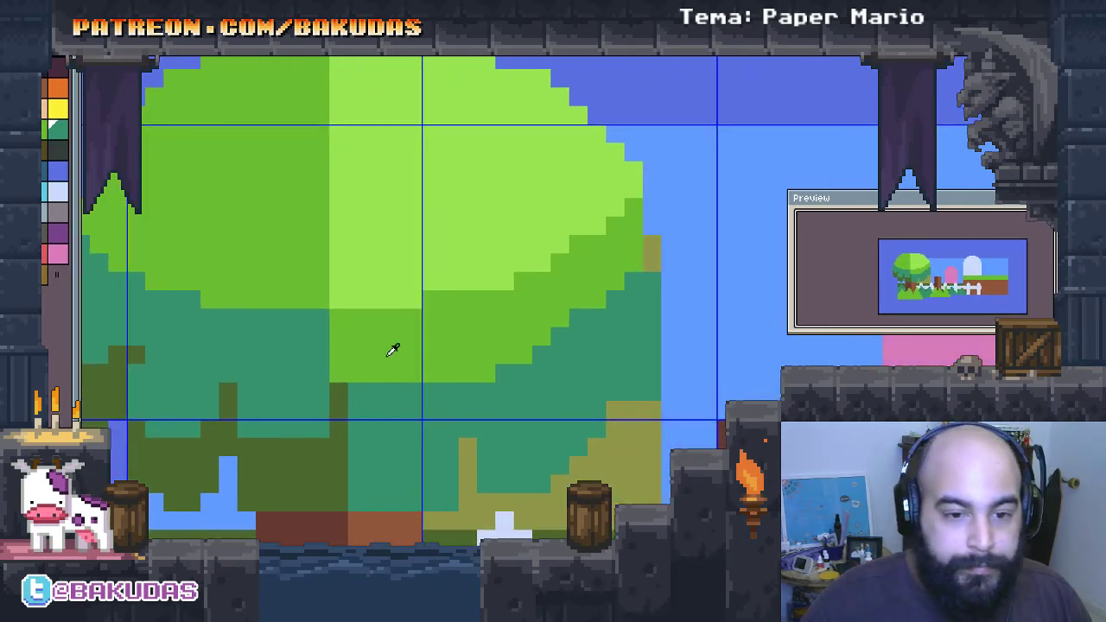
{"action": "scroll", "coordinate": [391, 351], "scroll_direction": "left", "scroll_amount": 4}
{"action": "left_click", "coordinate": [472, 312]}
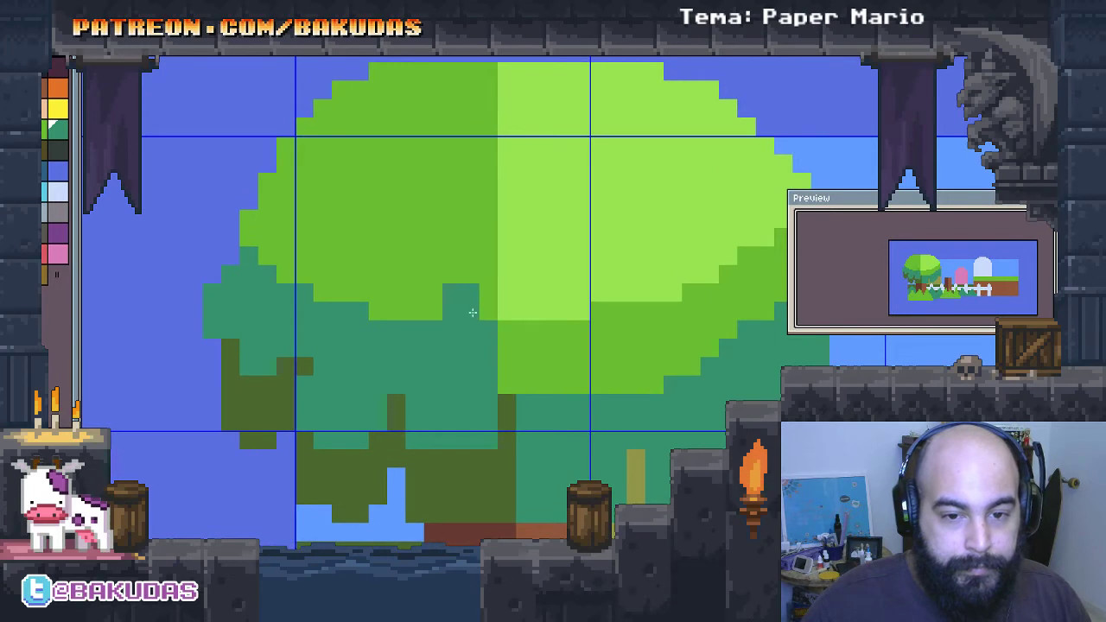
Step: Repaint teal canopy pixels light green to the lower-left edge, adding teal beyond it
{"action": "mouse_move", "coordinate": [484, 301]}
{"action": "left_mouse_down"}
{"action": "mouse_move", "coordinate": [466, 367]}
{"action": "mouse_move", "coordinate": [487, 330]}
{"action": "left_mouse_up"}
{"action": "mouse_move", "coordinate": [467, 368]}
{"action": "left_mouse_down"}
{"action": "mouse_move", "coordinate": [436, 375]}
{"action": "mouse_move", "coordinate": [436, 338]}
{"action": "mouse_move", "coordinate": [418, 363]}
{"action": "mouse_move", "coordinate": [368, 346]}
{"action": "mouse_move", "coordinate": [354, 359]}
{"action": "mouse_move", "coordinate": [326, 338]}
{"action": "mouse_move", "coordinate": [316, 362]}
{"action": "mouse_move", "coordinate": [296, 298]}
{"action": "mouse_move", "coordinate": [258, 285]}
{"action": "mouse_move", "coordinate": [231, 238]}
{"action": "left_mouse_up"}
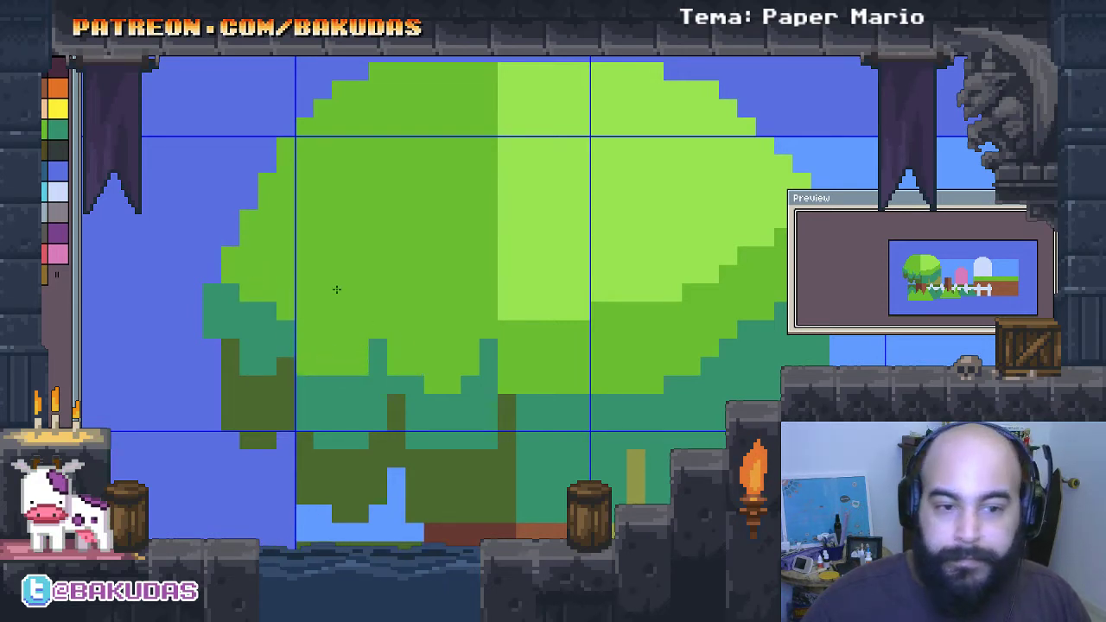
{"action": "left_click_drag", "start_coordinate": [276, 311], "coordinate": [250, 306]}
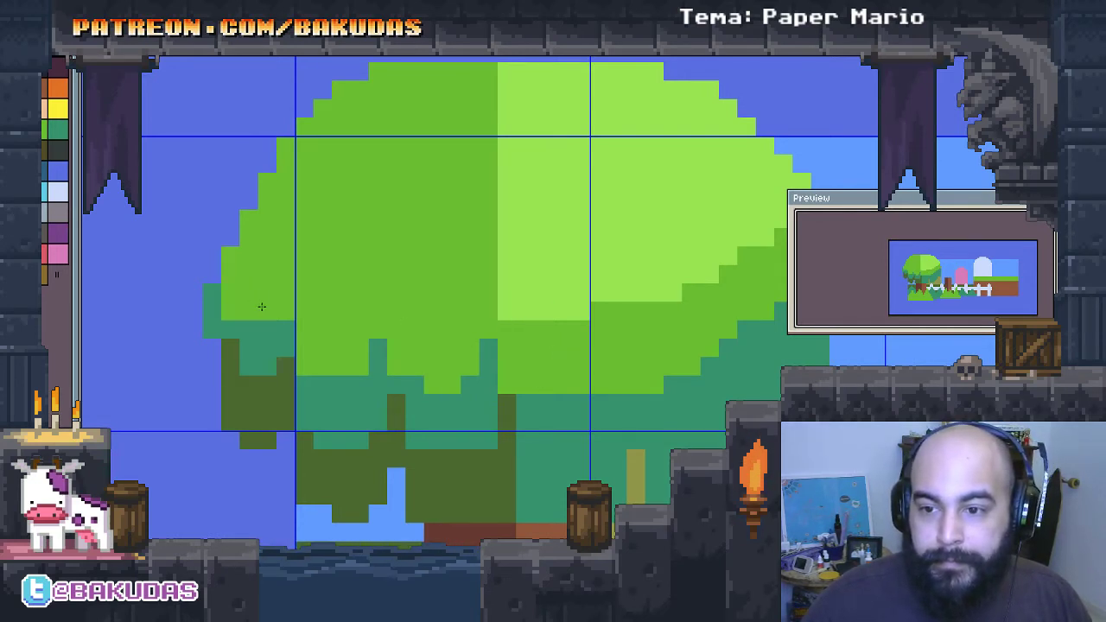
{"action": "left_click", "coordinate": [256, 332], "text": "alt"}
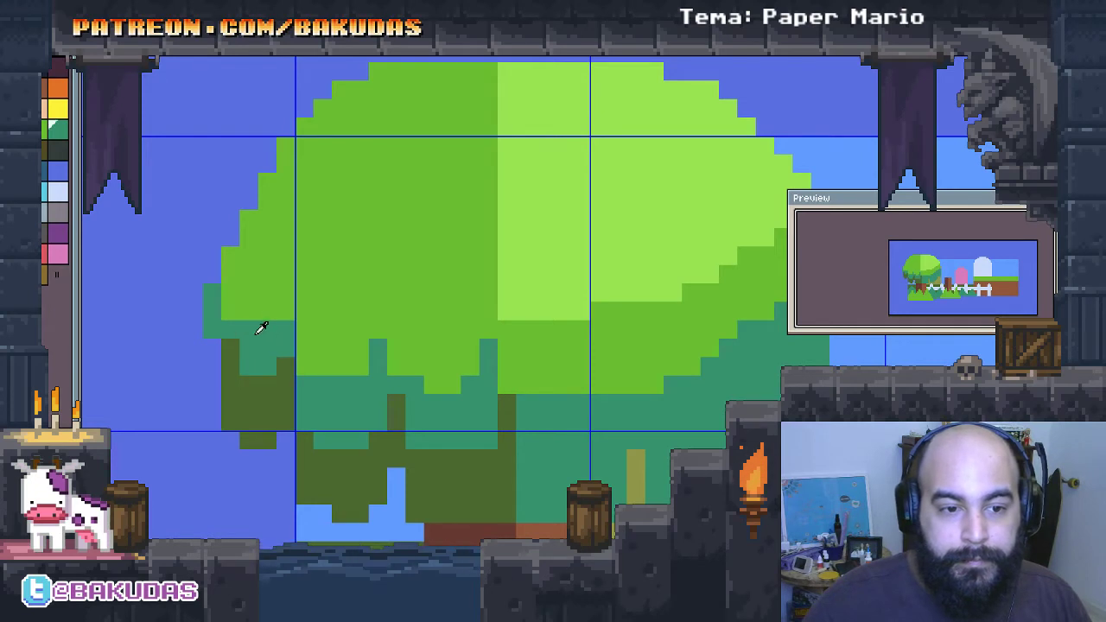
{"action": "left_click", "coordinate": [211, 341]}
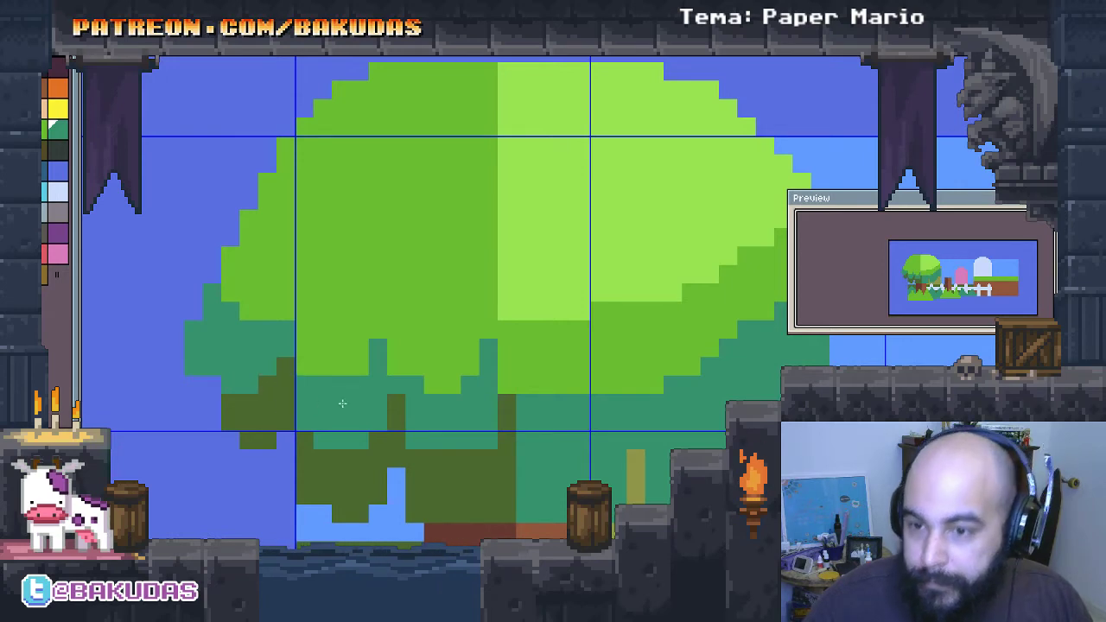
Step: Extend the light-green region across the canopy's right side
{"action": "mouse_move", "coordinate": [518, 405]}
{"action": "left_mouse_down"}
{"action": "mouse_move", "coordinate": [523, 396]}
{"action": "mouse_move", "coordinate": [497, 363]}
{"action": "mouse_move", "coordinate": [434, 346]}
{"action": "left_mouse_up"}
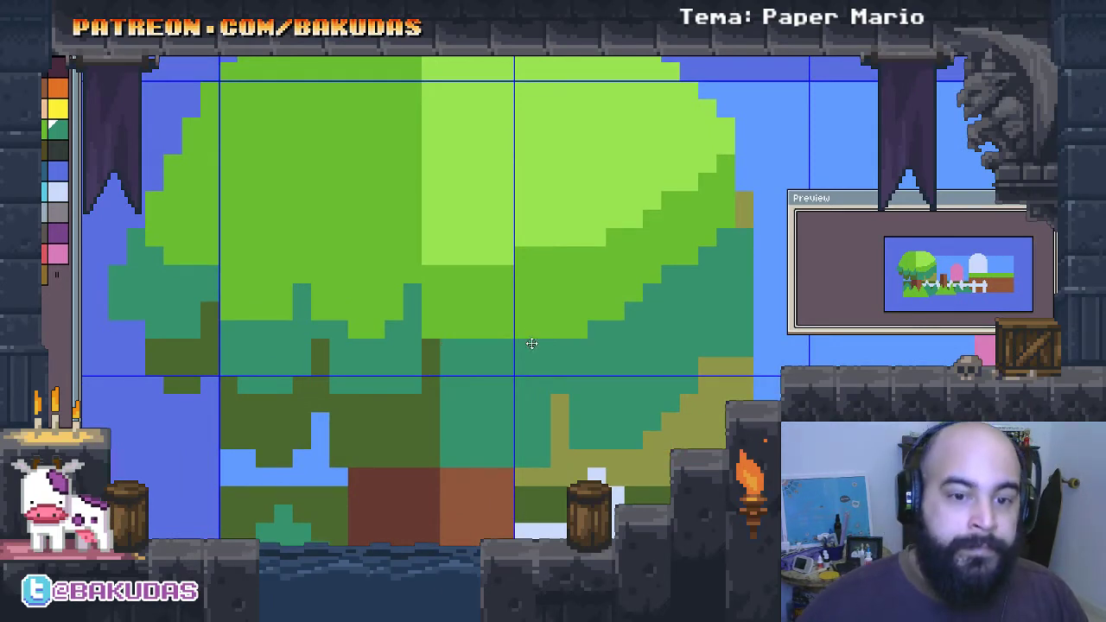
{"action": "left_click_drag", "start_coordinate": [531, 344], "coordinate": [464, 304]}
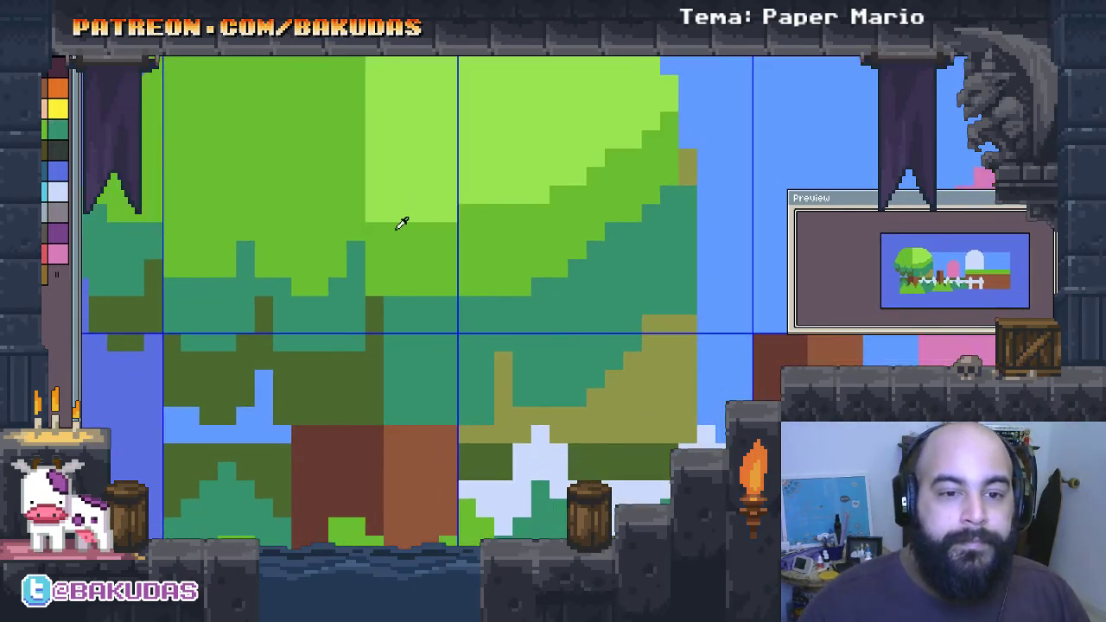
{"action": "mouse_move", "coordinate": [401, 224]}
{"action": "left_mouse_down"}
{"action": "mouse_move", "coordinate": [380, 238]}
{"action": "mouse_move", "coordinate": [384, 269]}
{"action": "mouse_move", "coordinate": [428, 233]}
{"action": "mouse_move", "coordinate": [424, 262]}
{"action": "left_mouse_up"}
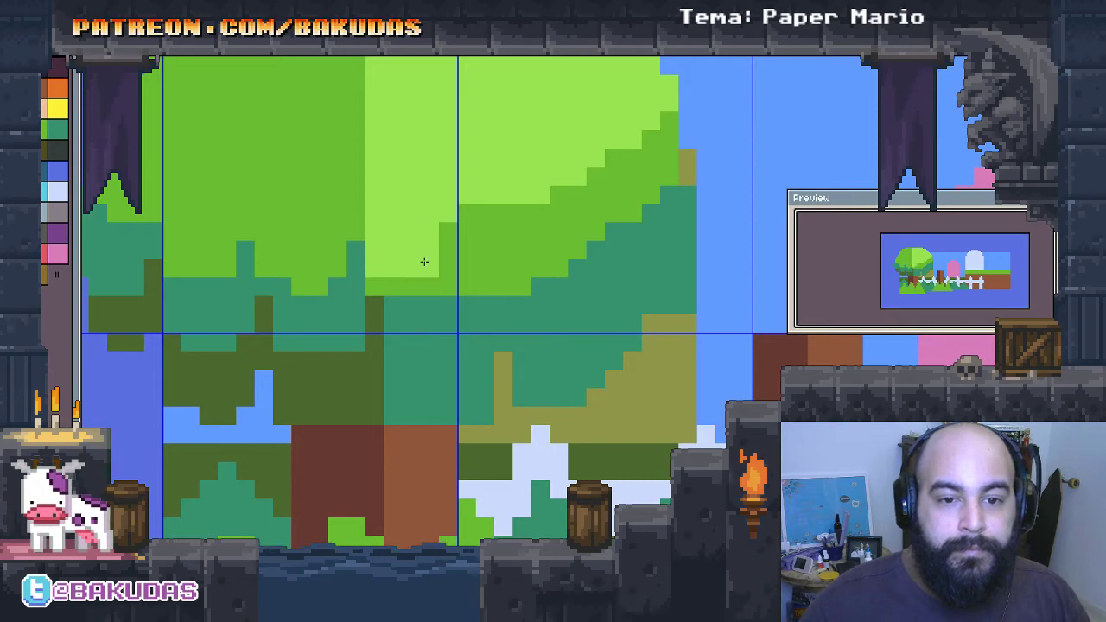
{"action": "mouse_move", "coordinate": [471, 229]}
{"action": "left_mouse_down"}
{"action": "mouse_move", "coordinate": [494, 261]}
{"action": "mouse_move", "coordinate": [525, 234]}
{"action": "mouse_move", "coordinate": [533, 254]}
{"action": "mouse_move", "coordinate": [600, 190]}
{"action": "mouse_move", "coordinate": [629, 226]}
{"action": "mouse_move", "coordinate": [637, 159]}
{"action": "mouse_move", "coordinate": [682, 133]}
{"action": "left_mouse_up"}
{"action": "left_click_drag", "start_coordinate": [667, 147], "coordinate": [698, 175]}
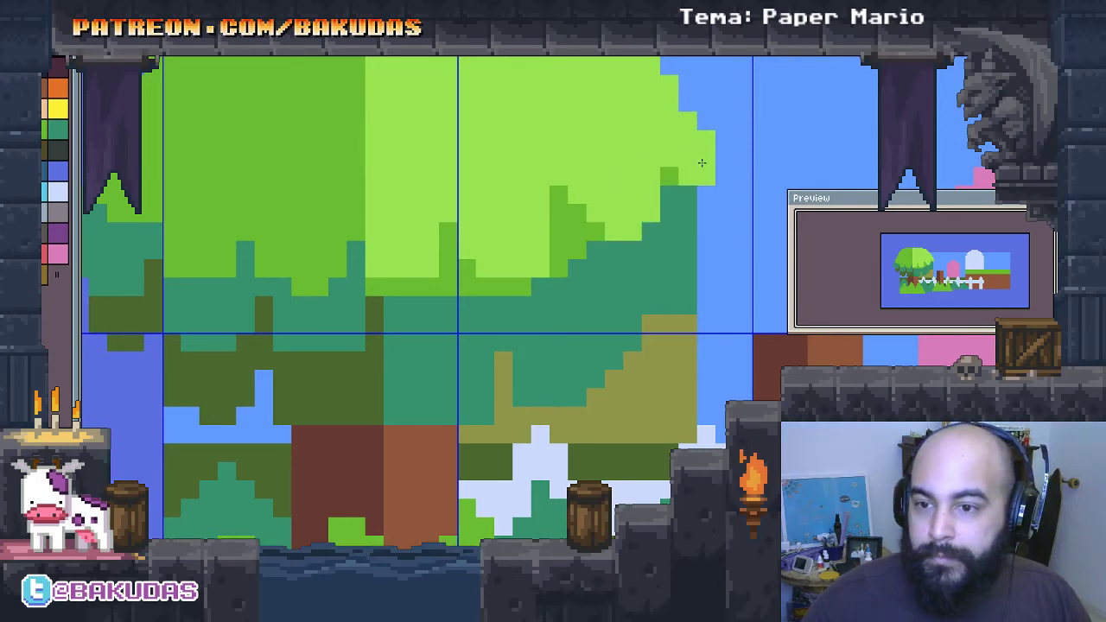
{"action": "left_click", "coordinate": [687, 103]}
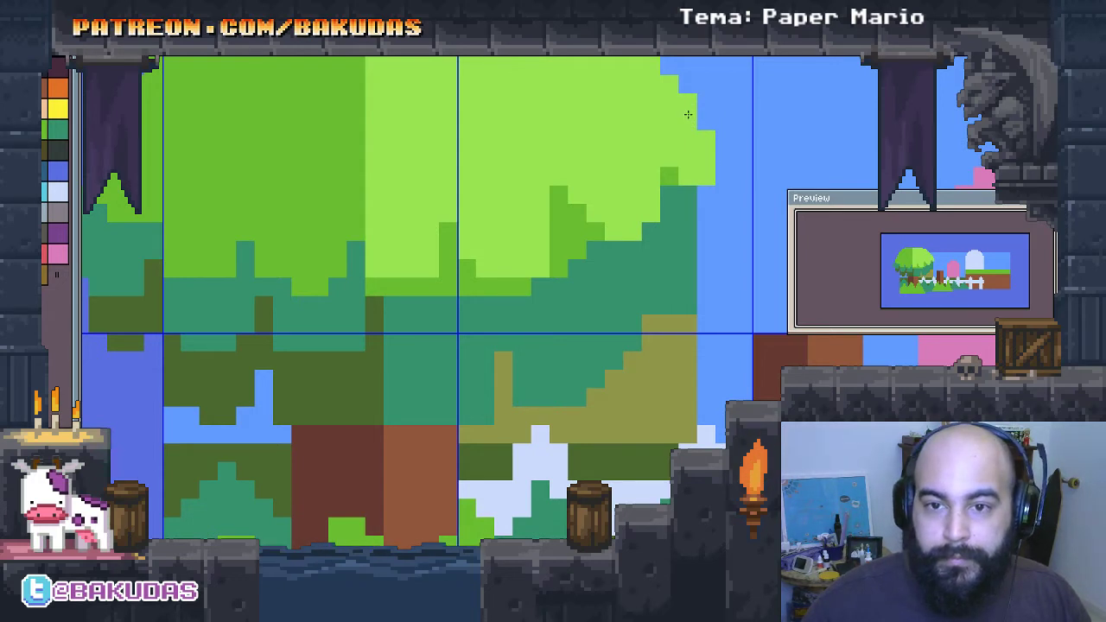
Step: Add lime-green highlights over the teal and fill the tree's right edge with teal
{"action": "left_click_drag", "start_coordinate": [637, 248], "coordinate": [686, 172]}
{"action": "mouse_move", "coordinate": [467, 227]}
{"action": "left_mouse_down"}
{"action": "mouse_move", "coordinate": [488, 280]}
{"action": "mouse_move", "coordinate": [513, 270]}
{"action": "left_mouse_up"}
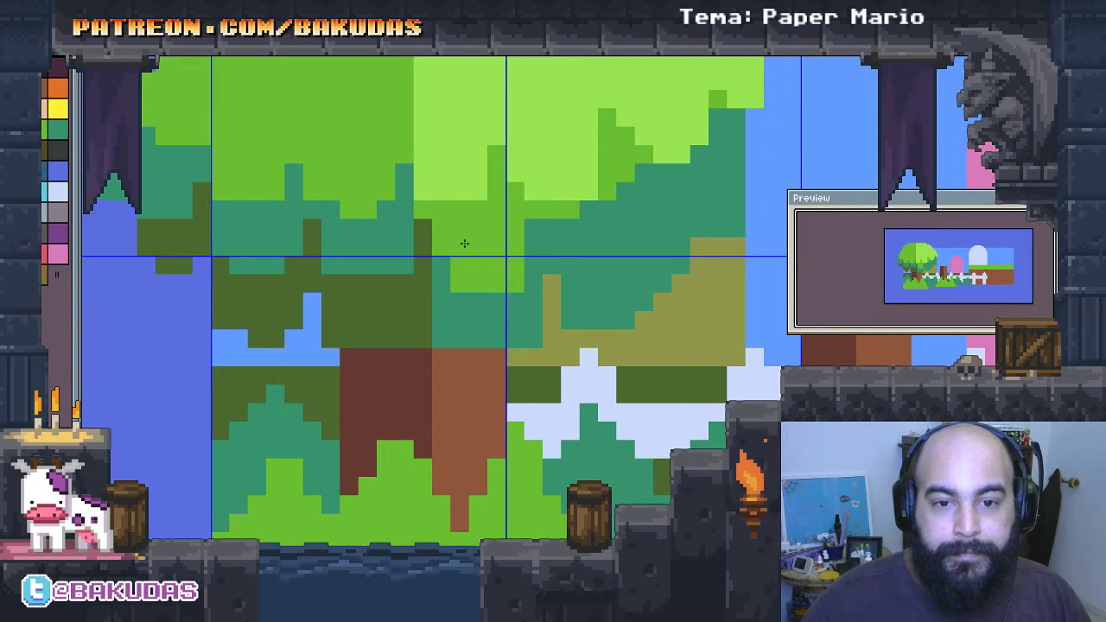
{"action": "mouse_move", "coordinate": [574, 237]}
{"action": "left_mouse_down"}
{"action": "mouse_move", "coordinate": [598, 259]}
{"action": "mouse_move", "coordinate": [618, 224]}
{"action": "left_mouse_up"}
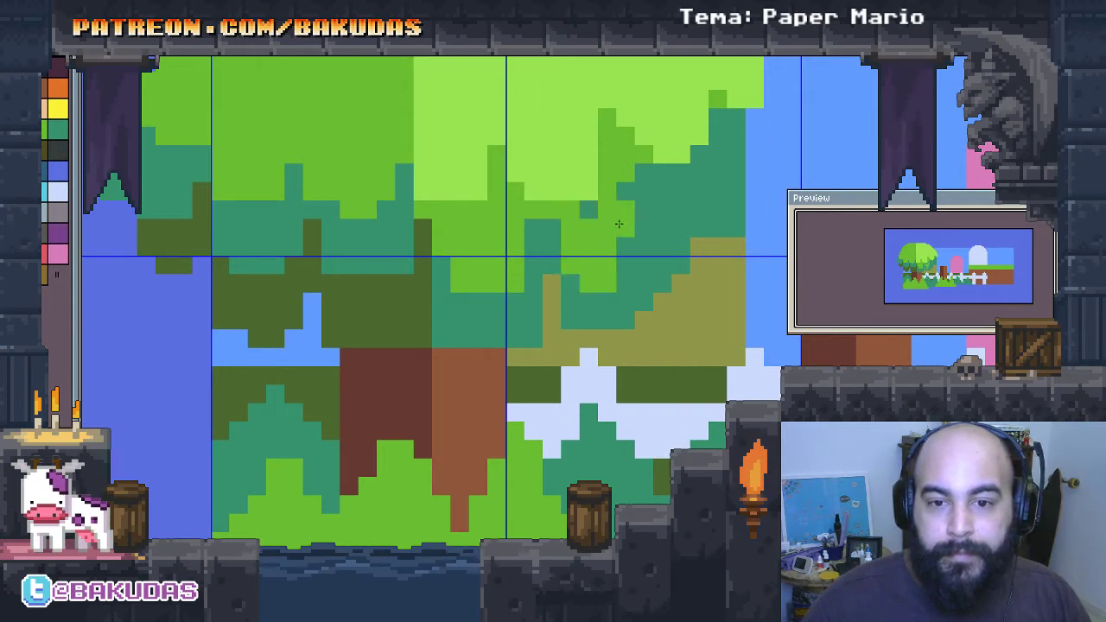
{"action": "mouse_move", "coordinate": [629, 267]}
{"action": "left_mouse_down"}
{"action": "mouse_move", "coordinate": [609, 219]}
{"action": "mouse_move", "coordinate": [639, 263]}
{"action": "mouse_move", "coordinate": [683, 187]}
{"action": "mouse_move", "coordinate": [708, 208]}
{"action": "mouse_move", "coordinate": [717, 182]}
{"action": "mouse_move", "coordinate": [724, 209]}
{"action": "mouse_move", "coordinate": [732, 137]}
{"action": "left_mouse_up"}
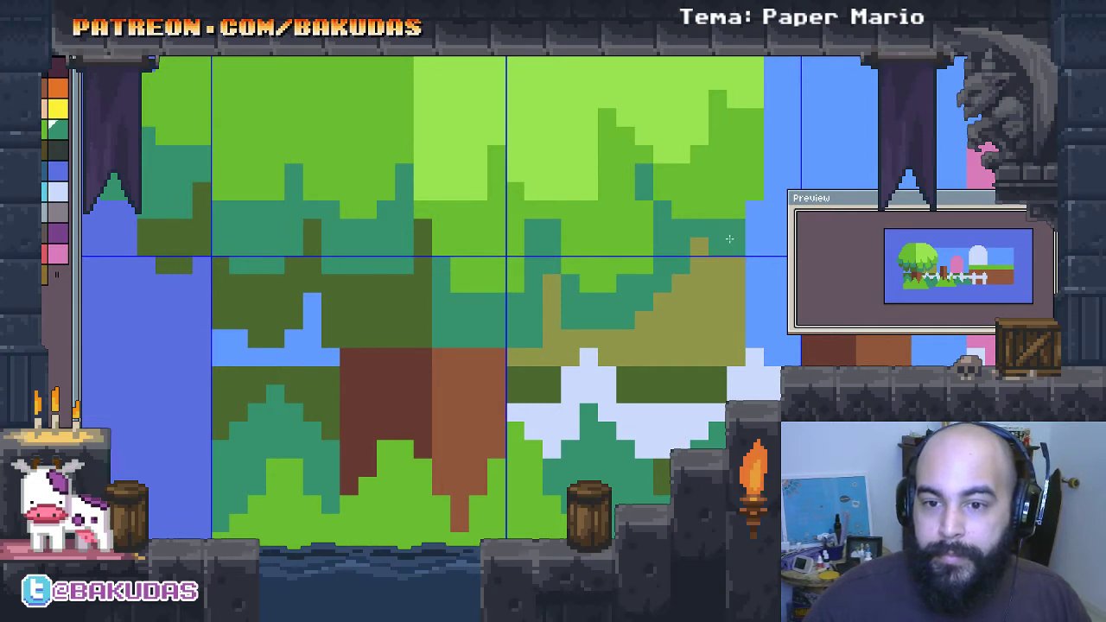
{"action": "left_click_drag", "start_coordinate": [756, 247], "coordinate": [767, 230]}
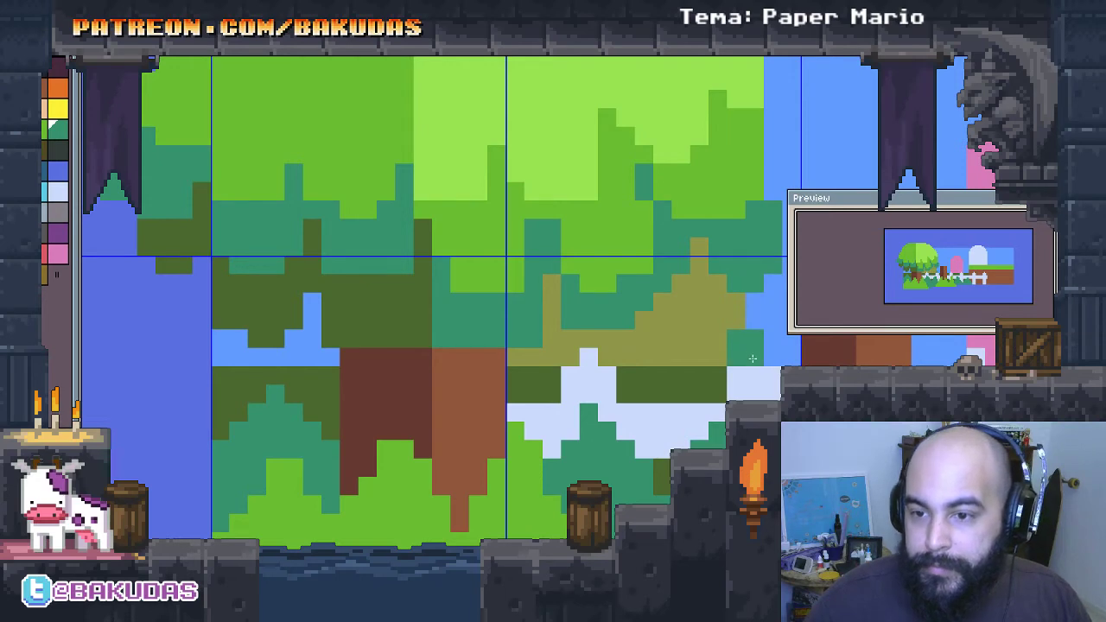
{"action": "scroll", "coordinate": [657, 289], "scroll_direction": "down", "scroll_amount": 1}
{"action": "scroll", "coordinate": [561, 298], "scroll_direction": "down", "scroll_amount": 1}
{"action": "scroll", "coordinate": [482, 305], "scroll_direction": "down", "scroll_amount": 1}
{"action": "left_click_drag", "start_coordinate": [482, 305], "coordinate": [455, 315]}
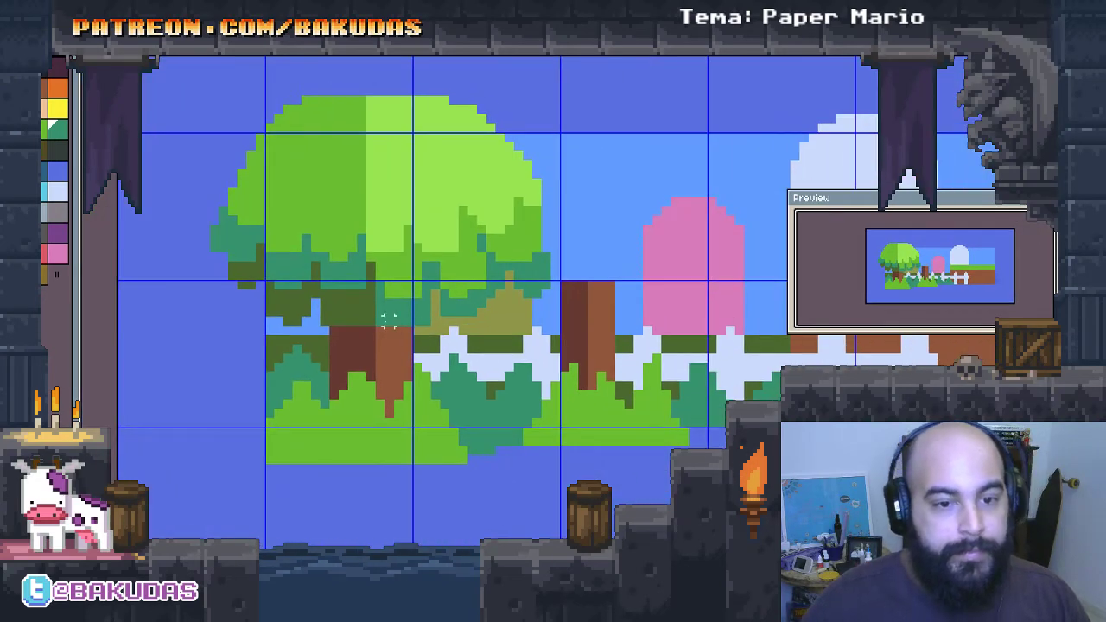
{"action": "scroll", "coordinate": [553, 302], "scroll_direction": "right", "scroll_amount": 1}
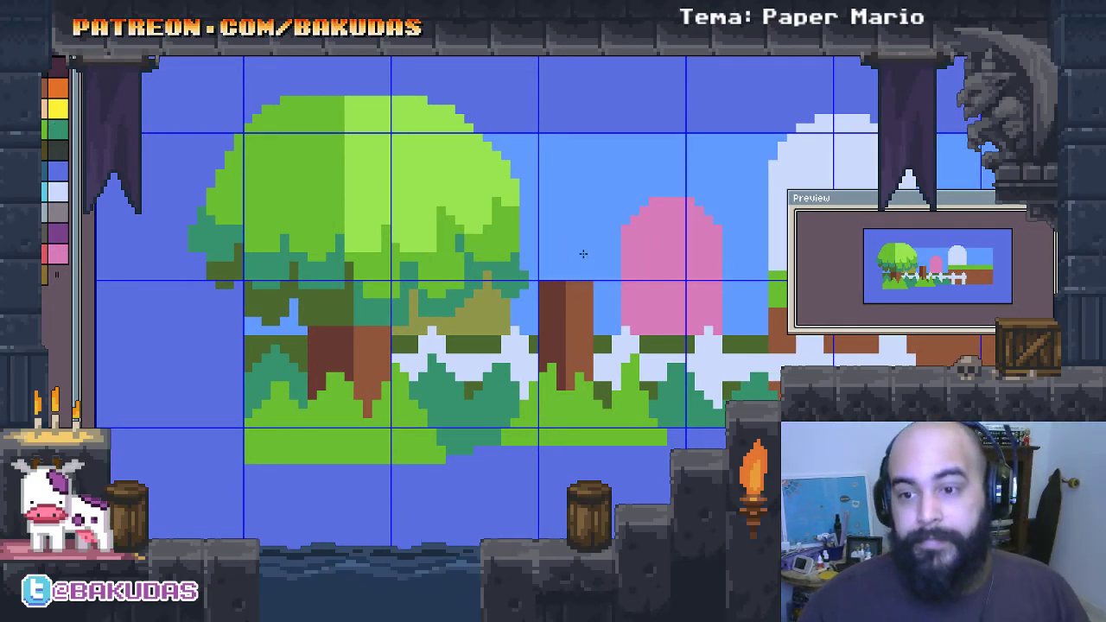
{"action": "scroll", "coordinate": [506, 236], "scroll_direction": "up", "scroll_amount": 1}
{"action": "scroll", "coordinate": [351, 282], "scroll_direction": "up", "scroll_amount": 1}
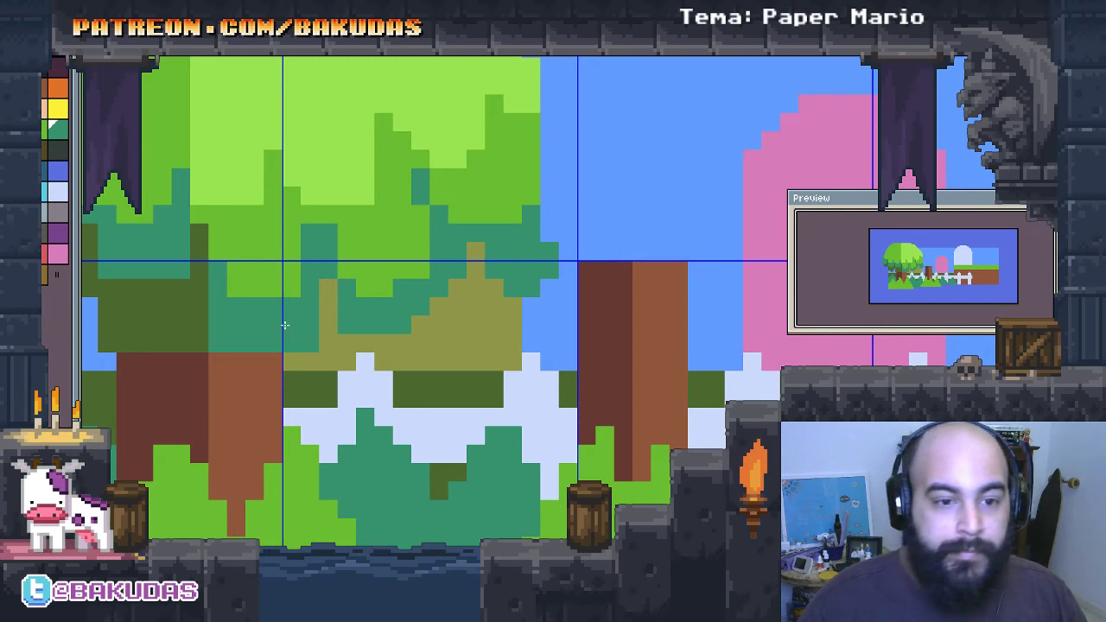
{"action": "scroll", "coordinate": [411, 226], "scroll_direction": "down", "scroll_amount": 2}
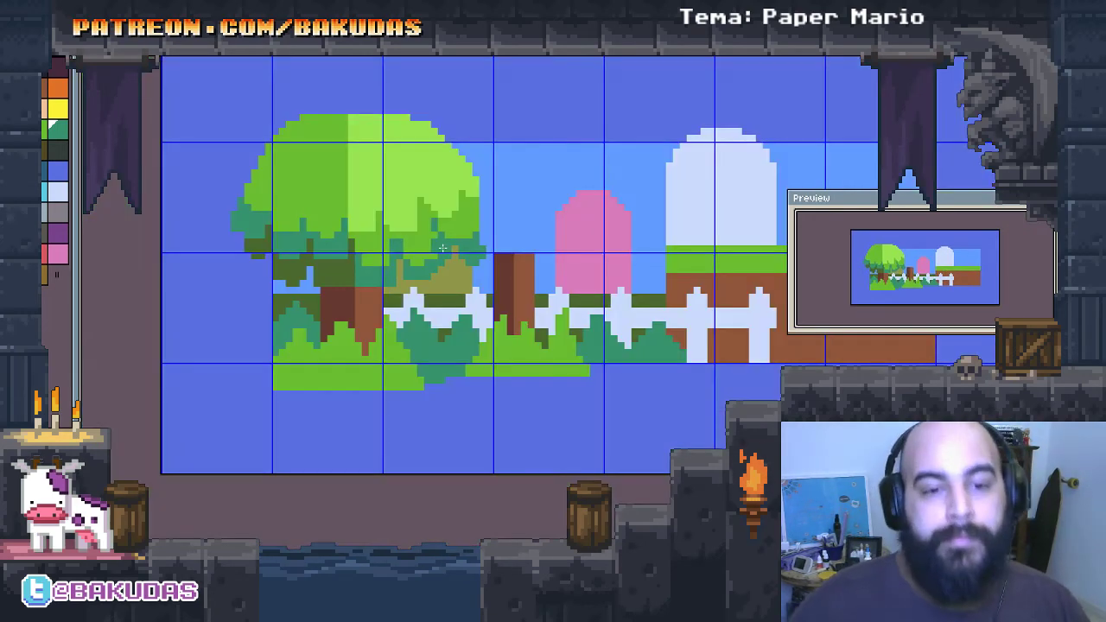
{"action": "left_click_drag", "start_coordinate": [451, 242], "coordinate": [422, 235]}
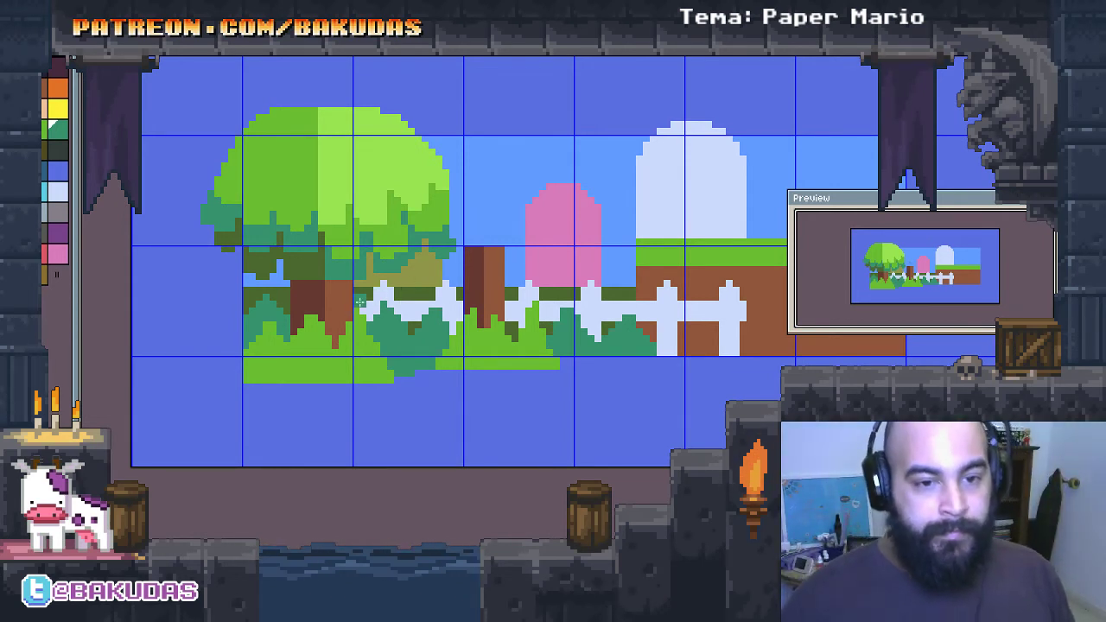
{"action": "scroll", "coordinate": [360, 301], "scroll_direction": "up", "scroll_amount": 3}
Step: Select and delete the lone brown trunk, then undo to restore it
{"action": "scroll", "coordinate": [380, 306], "scroll_direction": "down", "scroll_amount": 2}
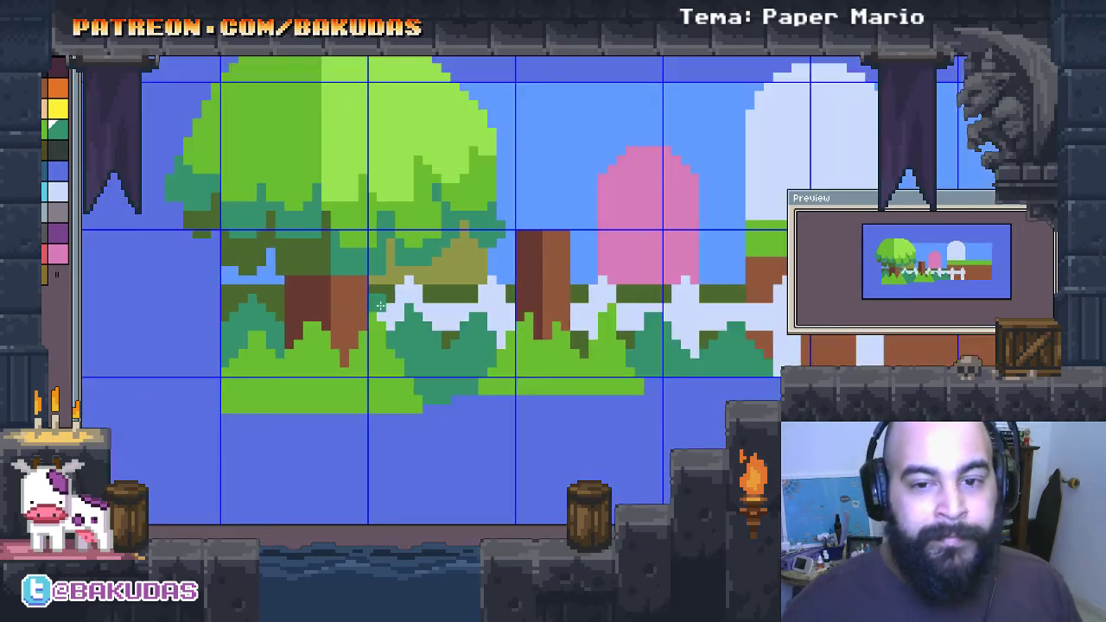
{"action": "left_click_drag", "start_coordinate": [507, 303], "coordinate": [478, 311]}
{"action": "left_click", "coordinate": [509, 277]}
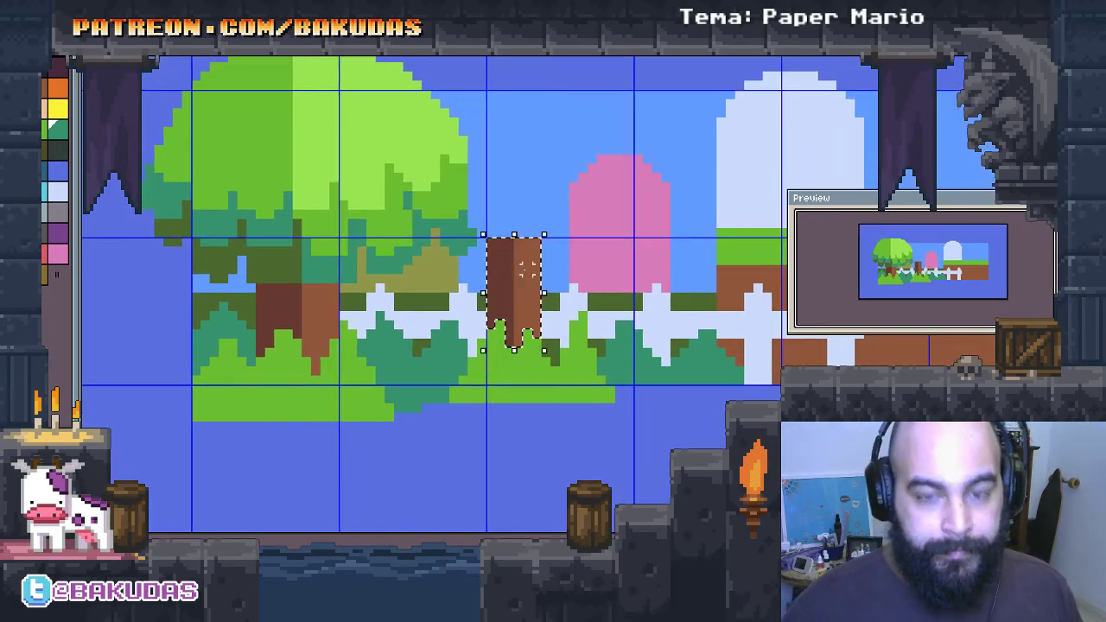
{"action": "key", "text": "Delete"}
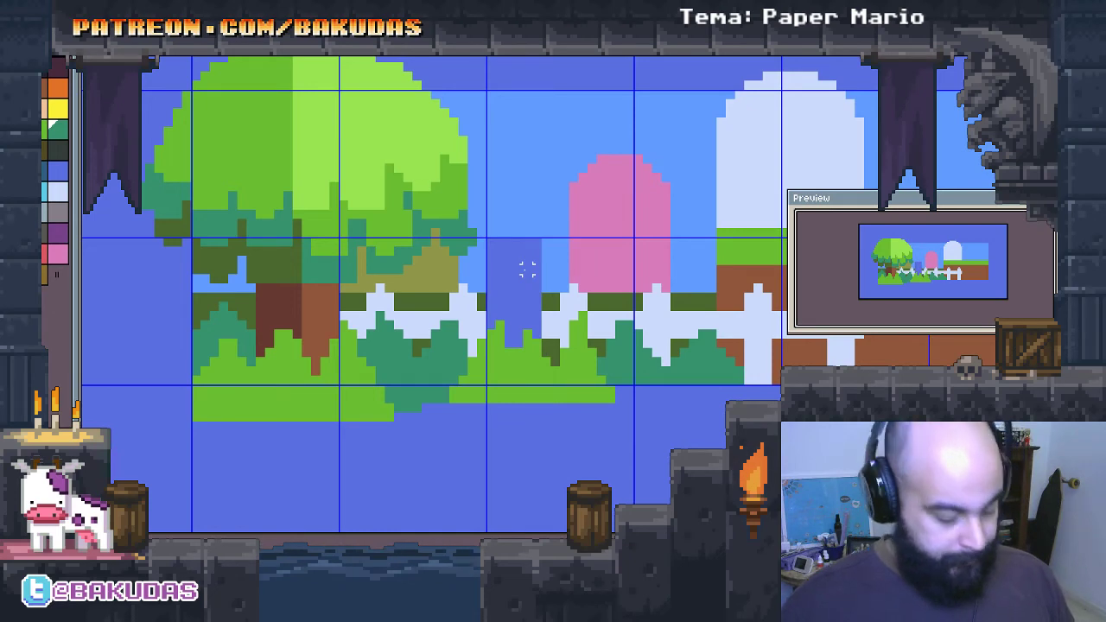
{"action": "key", "text": "ctrl+z"}
Step: Magic-wand select all the tree's foliage bands plus the olive hill beside it
{"action": "scroll", "coordinate": [398, 284], "scroll_direction": "up", "scroll_amount": 1}
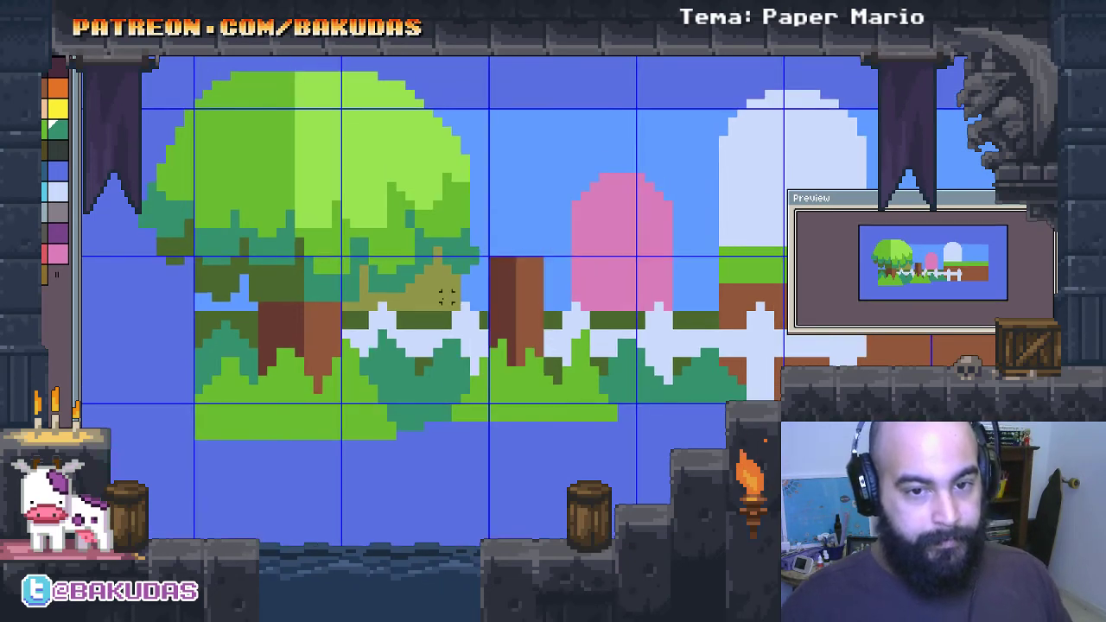
{"action": "scroll", "coordinate": [398, 284], "scroll_direction": "left", "scroll_amount": 3}
{"action": "left_click", "coordinate": [398, 284]}
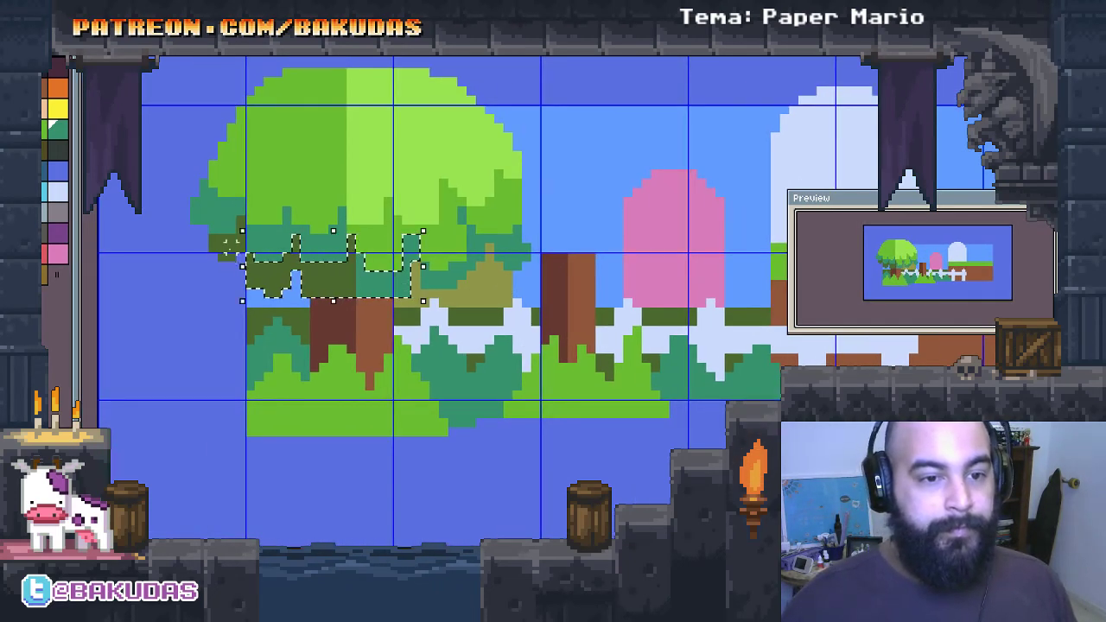
{"action": "left_click", "coordinate": [224, 242], "text": "shift"}
{"action": "left_click", "coordinate": [233, 207], "text": "shift"}
{"action": "left_click", "coordinate": [415, 138], "text": "shift"}
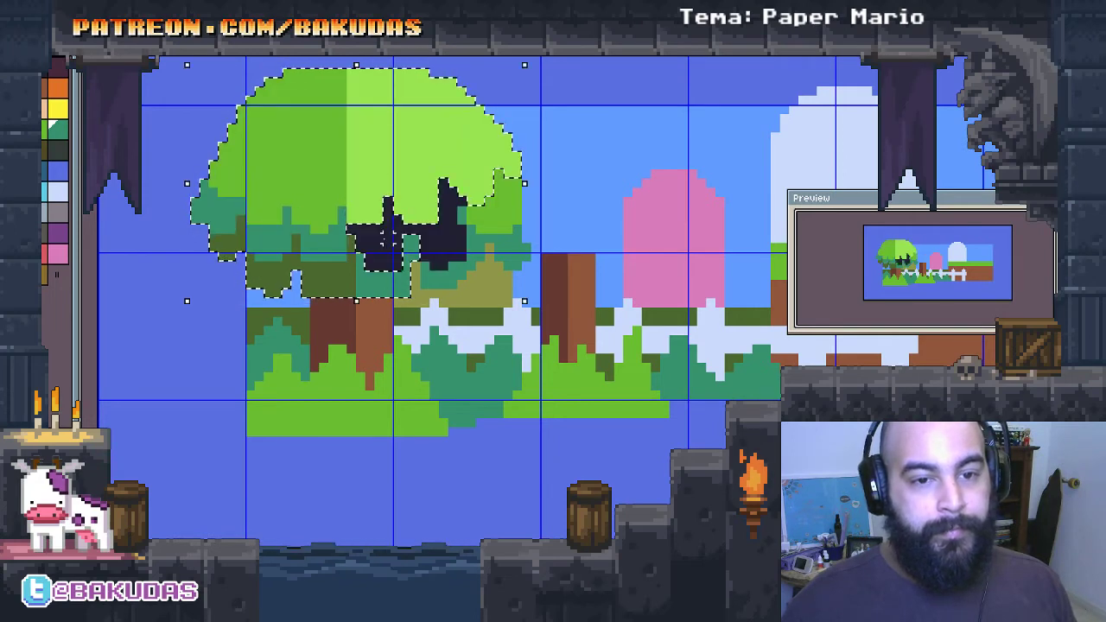
{"action": "left_click", "coordinate": [477, 213], "text": "shift"}
{"action": "left_click", "coordinate": [484, 267], "text": "shift"}
{"action": "left_click", "coordinate": [461, 215], "text": "shift"}
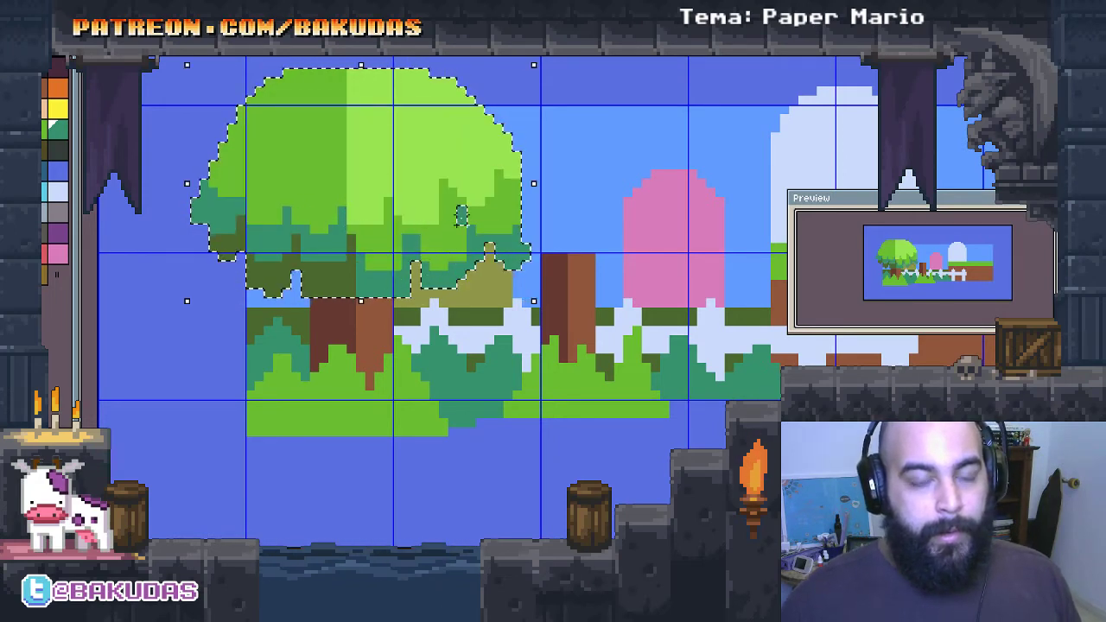
Step: Duplicate the crown, shrink the copy and move it into the sky above the pink pillar
{"action": "mouse_move", "coordinate": [406, 285]}
{"action": "left_mouse_down"}
{"action": "mouse_move", "coordinate": [386, 277]}
{"action": "mouse_move", "coordinate": [489, 353]}
{"action": "left_mouse_up"}
{"action": "mouse_move", "coordinate": [477, 264]}
{"action": "left_mouse_down"}
{"action": "mouse_move", "coordinate": [659, 346]}
{"action": "mouse_move", "coordinate": [602, 84]}
{"action": "mouse_move", "coordinate": [473, 168]}
{"action": "left_mouse_up"}
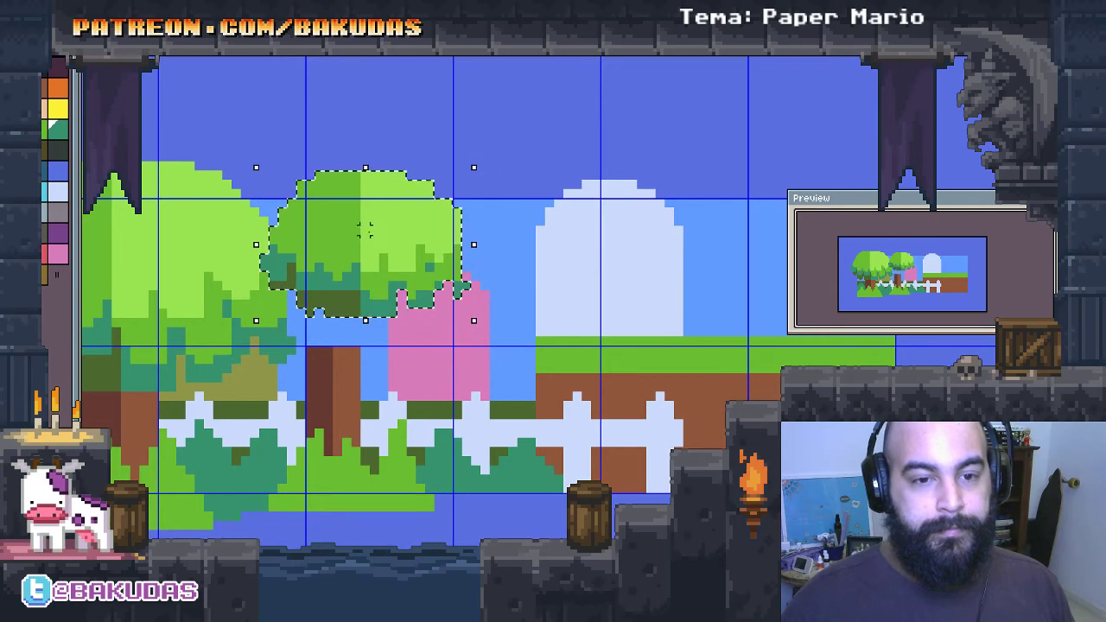
{"action": "mouse_move", "coordinate": [359, 238]}
{"action": "left_mouse_down"}
{"action": "mouse_move", "coordinate": [405, 127]}
{"action": "mouse_move", "coordinate": [408, 274]}
{"action": "left_mouse_up"}
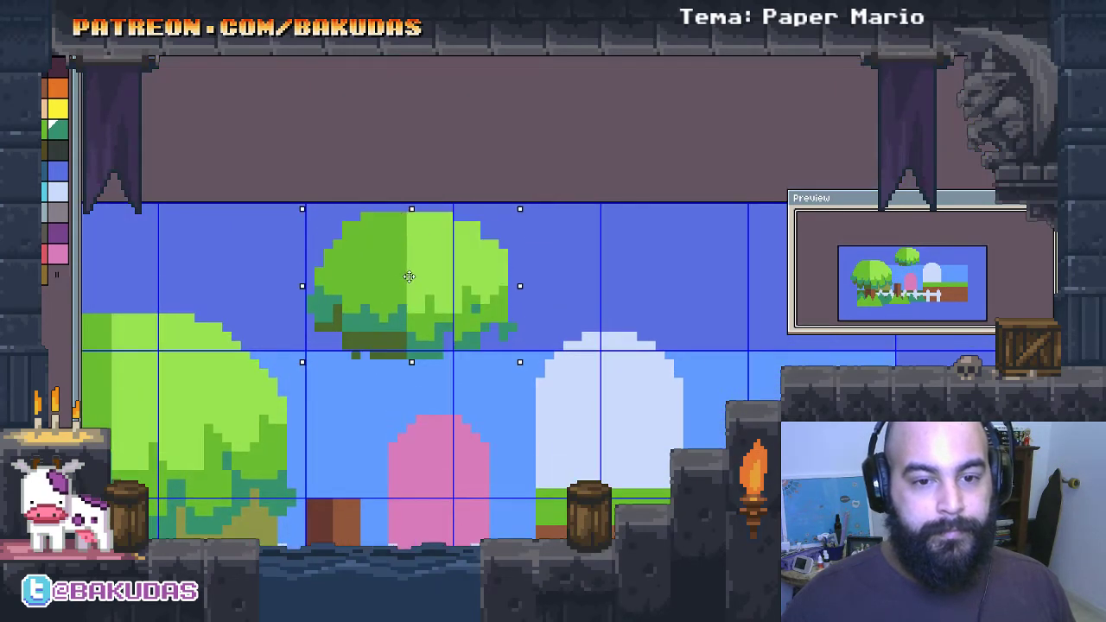
Step: Finish placing the scaled crown copy and paint a dark olive shadow along its base
{"action": "key", "text": "ctrl+d"}
{"action": "scroll", "coordinate": [408, 274], "scroll_direction": "up", "scroll_amount": 2}
{"action": "scroll", "coordinate": [370, 316], "scroll_direction": "up", "scroll_amount": 1}
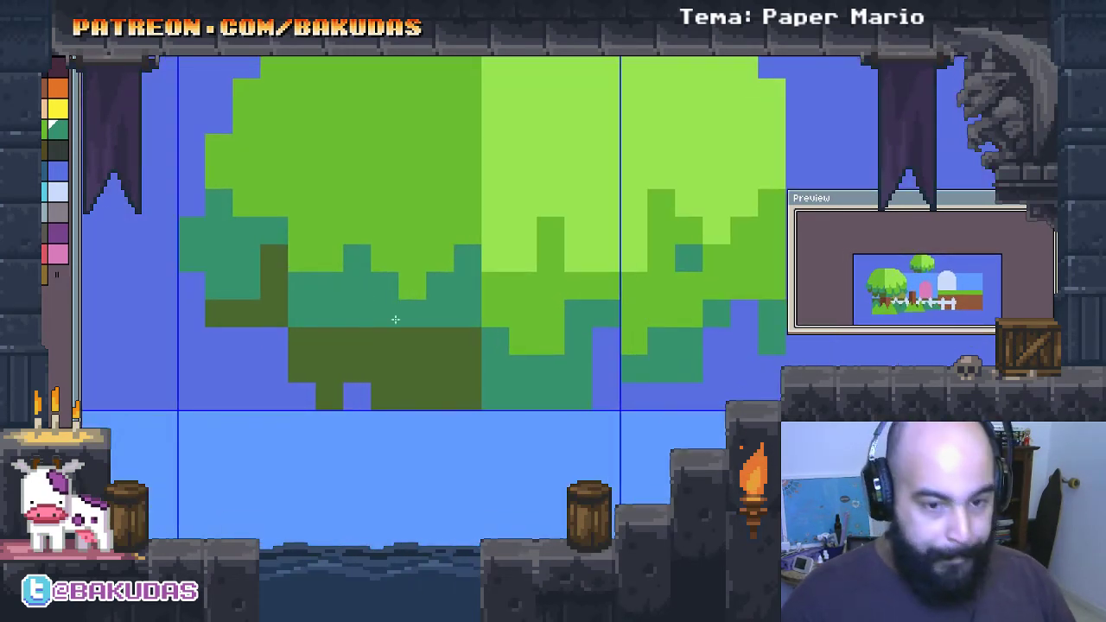
{"action": "left_click_drag", "start_coordinate": [388, 404], "coordinate": [372, 393]}
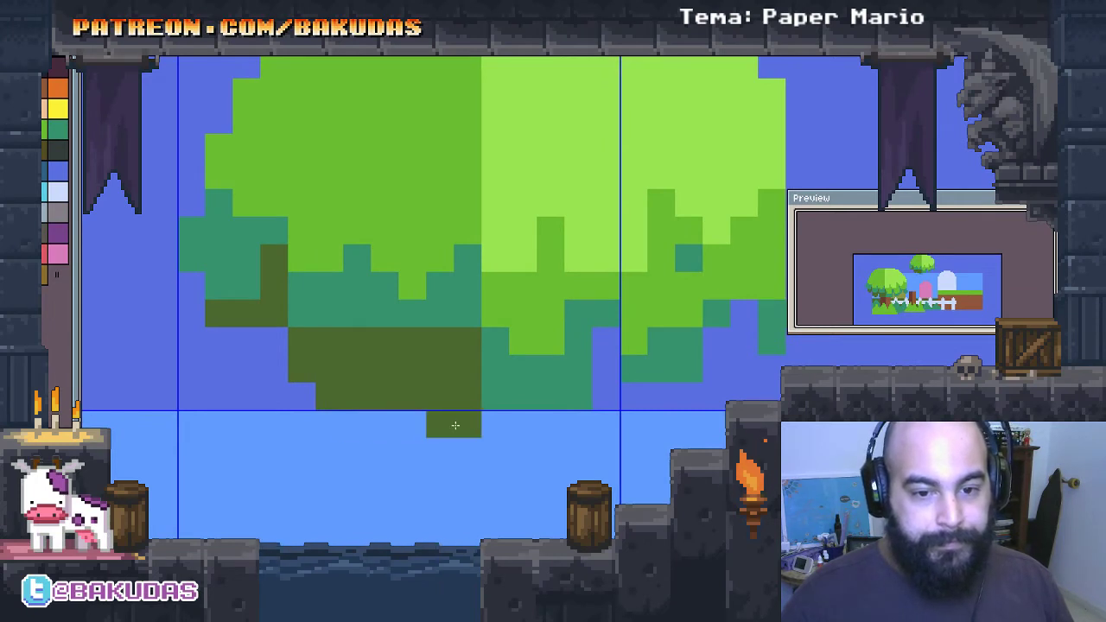
{"action": "mouse_move", "coordinate": [456, 426]}
{"action": "left_mouse_down"}
{"action": "mouse_move", "coordinate": [310, 400]}
{"action": "mouse_move", "coordinate": [232, 331]}
{"action": "mouse_move", "coordinate": [199, 318]}
{"action": "mouse_move", "coordinate": [194, 338]}
{"action": "left_mouse_up"}
Step: Rework the crown's underside into jagged alternating teal and dark olive blocks
{"action": "left_click", "coordinate": [247, 256], "text": "alt"}
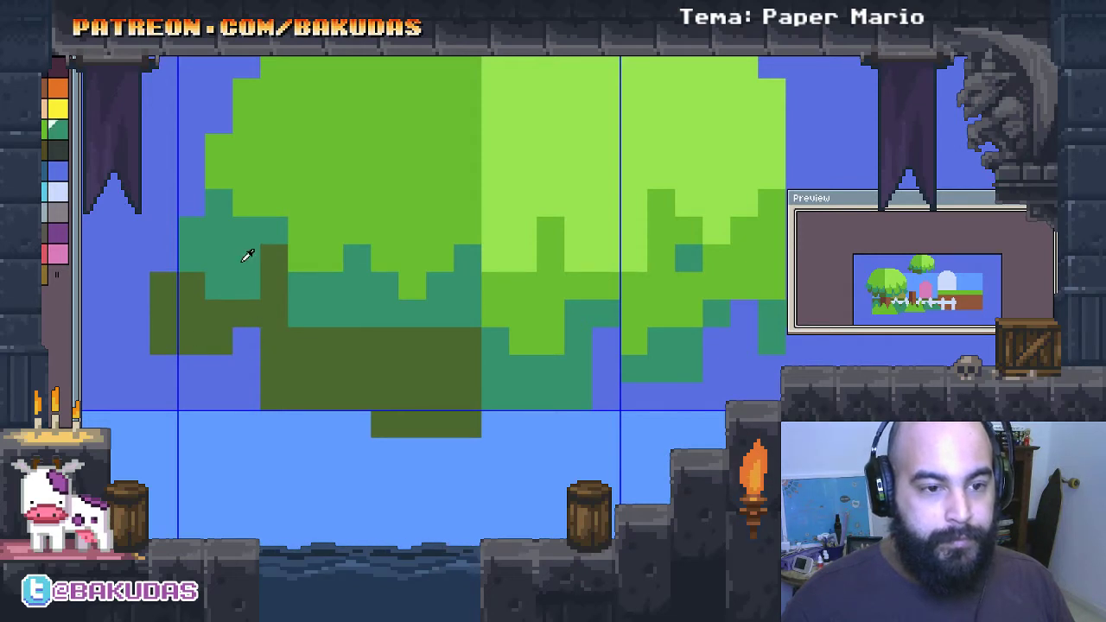
{"action": "mouse_move", "coordinate": [420, 340]}
{"action": "left_mouse_down"}
{"action": "mouse_move", "coordinate": [434, 361]}
{"action": "mouse_move", "coordinate": [403, 334]}
{"action": "mouse_move", "coordinate": [304, 321]}
{"action": "mouse_move", "coordinate": [265, 349]}
{"action": "left_mouse_up"}
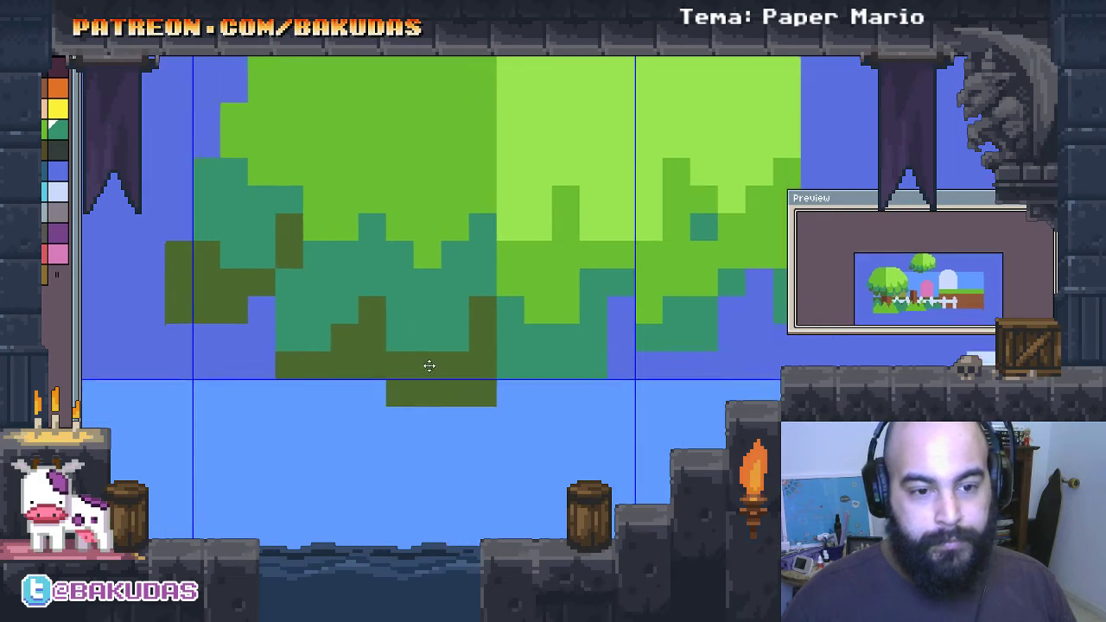
{"action": "left_click", "coordinate": [402, 343], "text": "alt"}
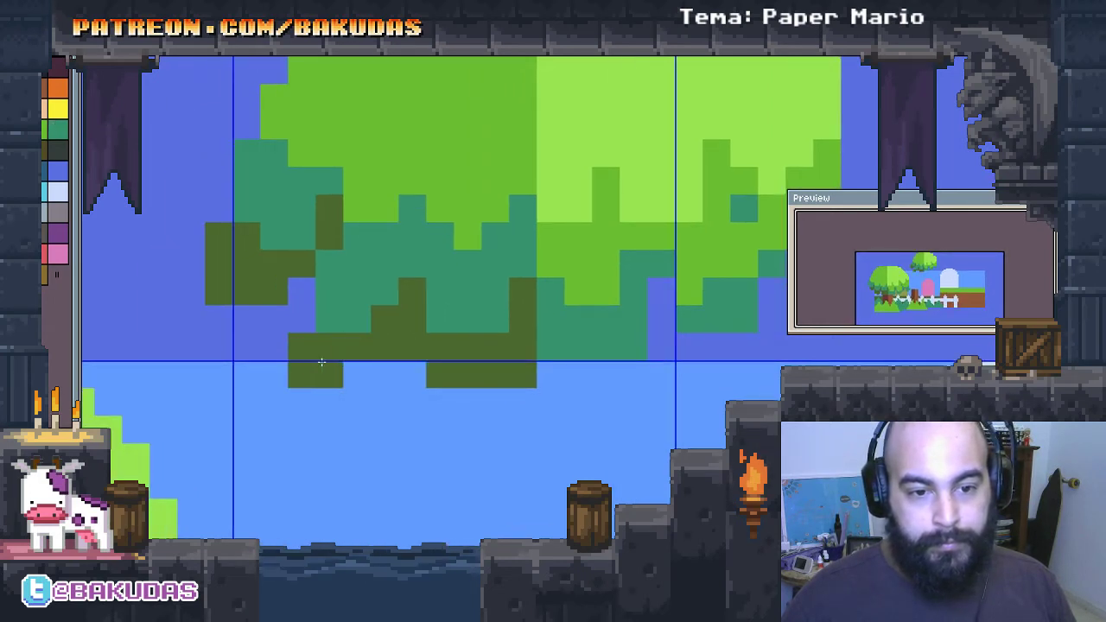
{"action": "left_click_drag", "start_coordinate": [312, 332], "coordinate": [317, 354]}
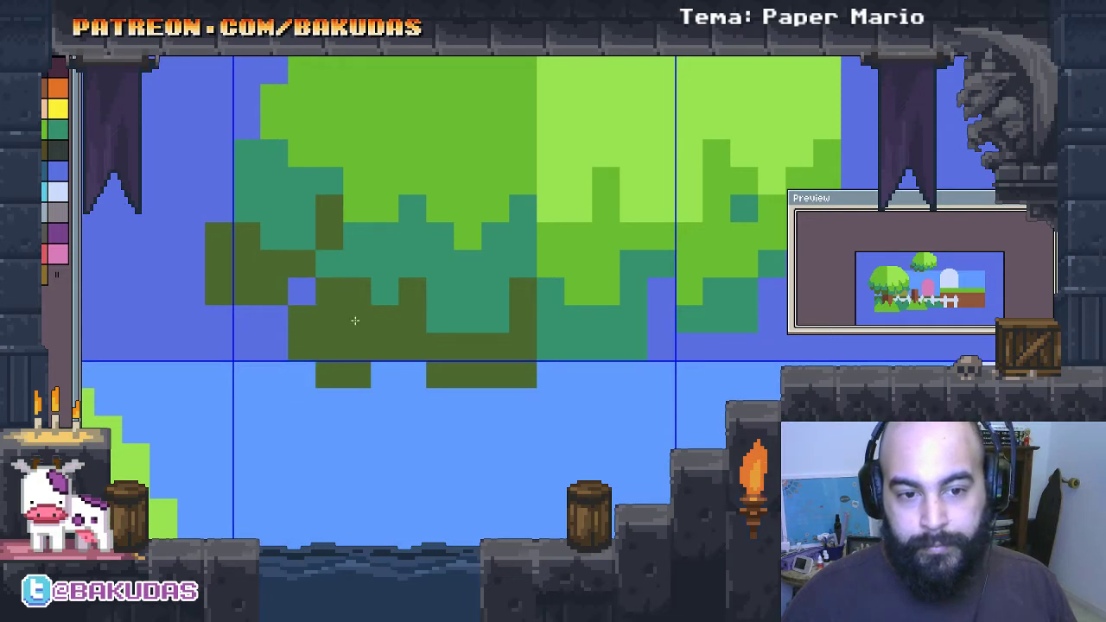
{"action": "left_click", "coordinate": [356, 290], "text": "alt"}
{"action": "left_click", "coordinate": [329, 318]}
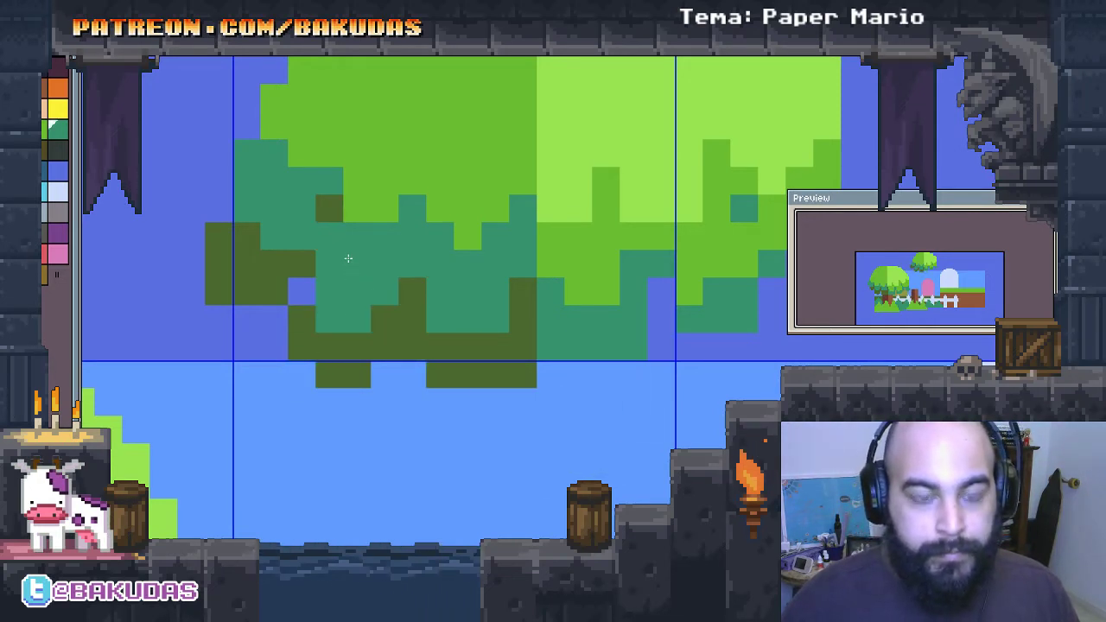
{"action": "left_click", "coordinate": [305, 331], "text": "alt"}
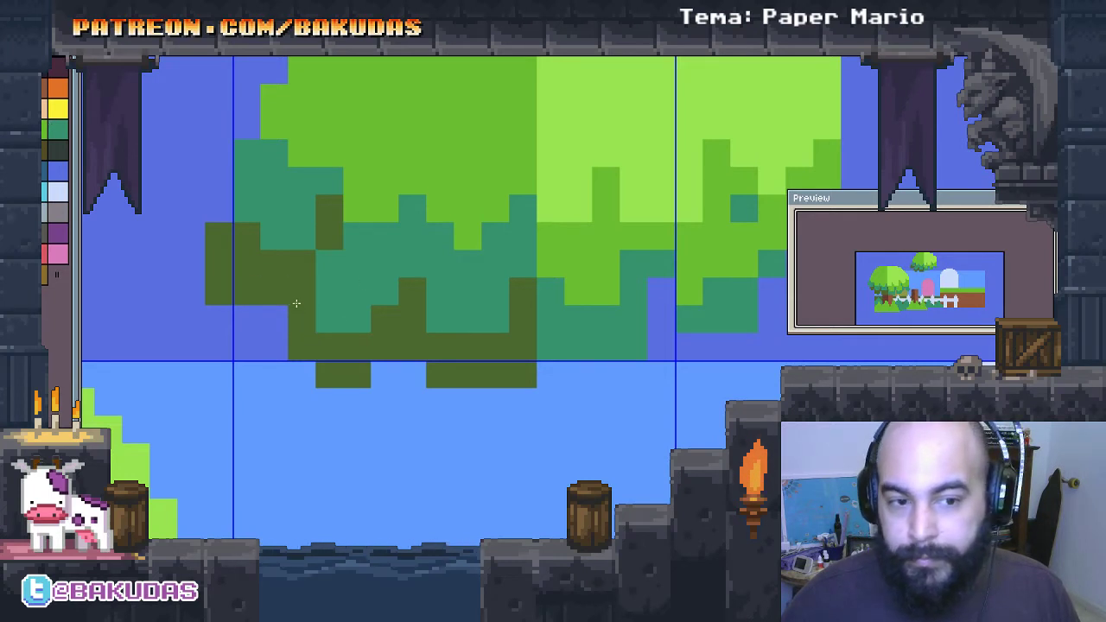
{"action": "left_click", "coordinate": [321, 367]}
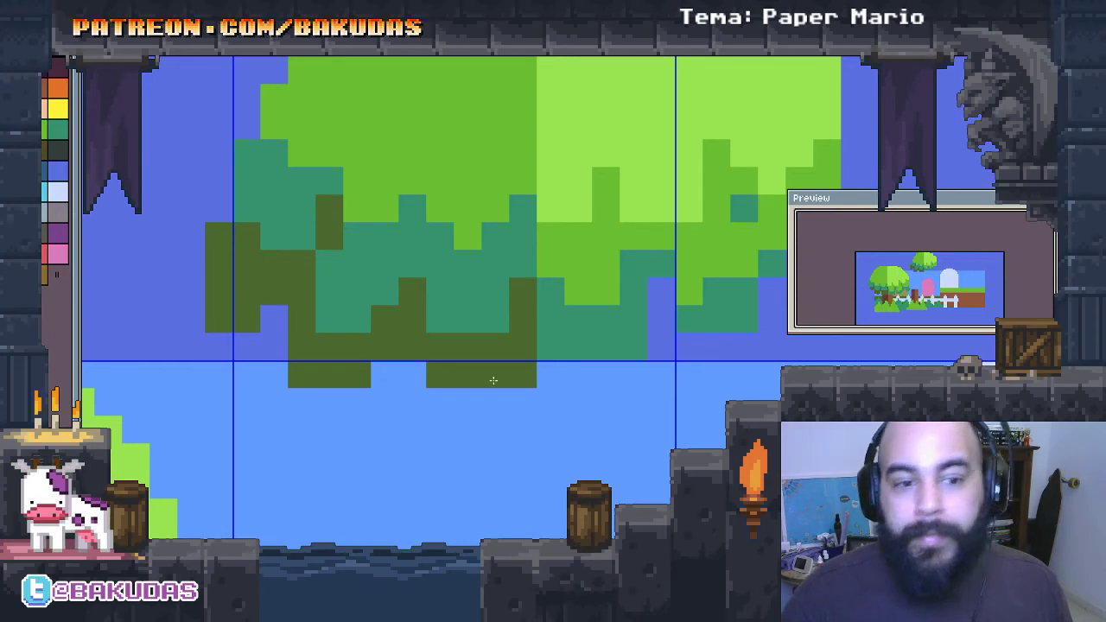
Step: Extend the teal at the crown's bottom and repaint blue gaps and teal blocks mid-green
{"action": "scroll", "coordinate": [313, 319], "scroll_direction": "up", "scroll_amount": 1}
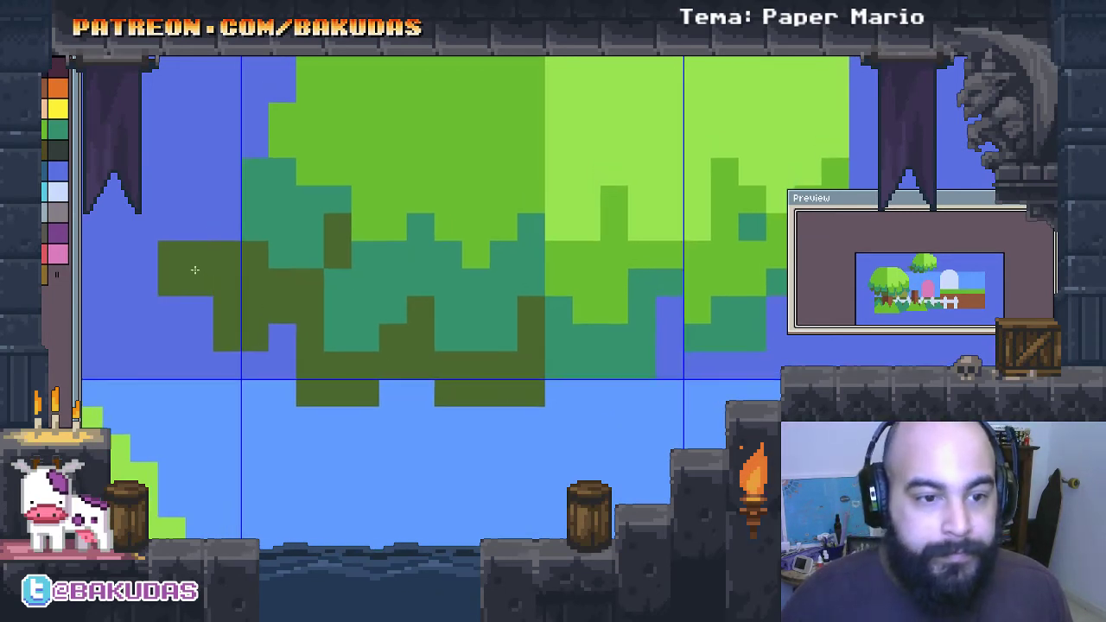
{"action": "mouse_move", "coordinate": [499, 378]}
{"action": "left_mouse_down"}
{"action": "mouse_move", "coordinate": [470, 389]}
{"action": "mouse_move", "coordinate": [316, 390]}
{"action": "left_mouse_up"}
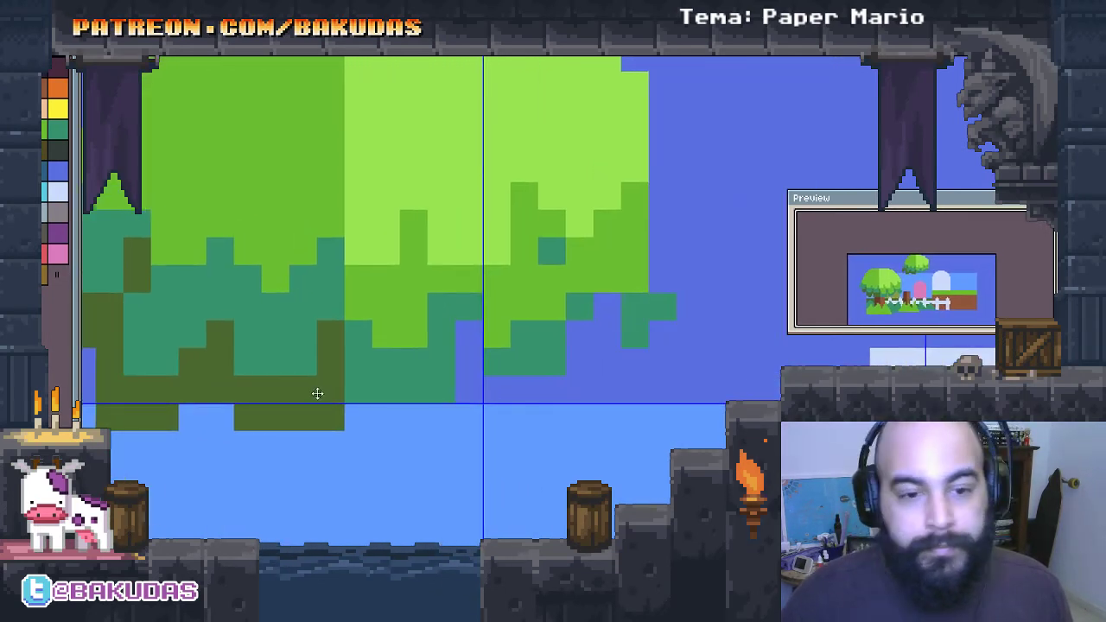
{"action": "left_click", "coordinate": [436, 378], "text": "alt"}
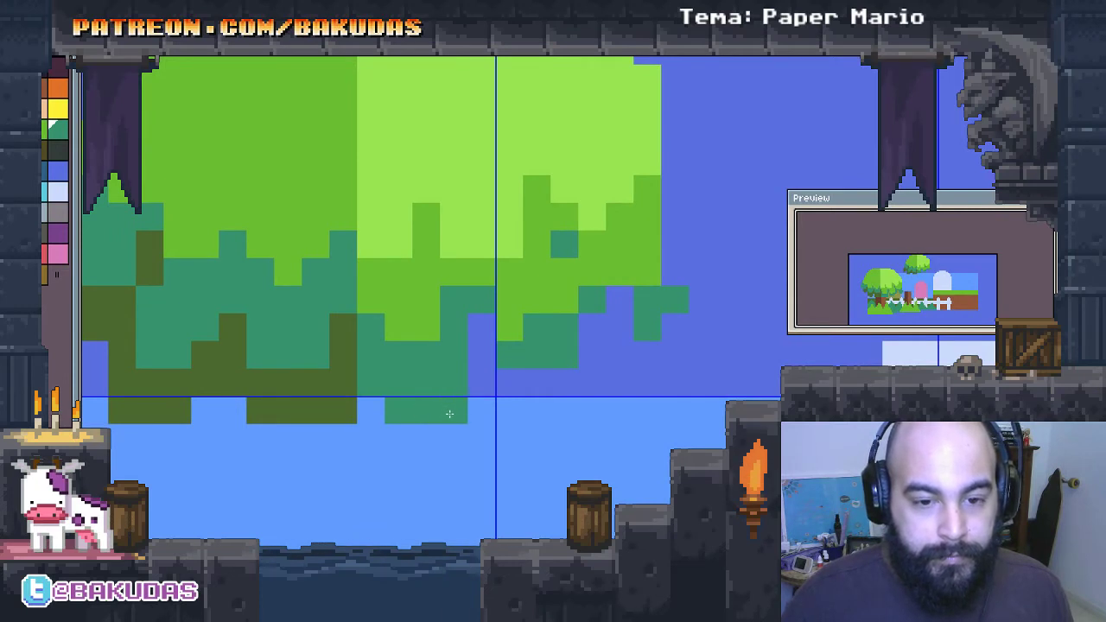
{"action": "left_click_drag", "start_coordinate": [536, 383], "coordinate": [563, 391]}
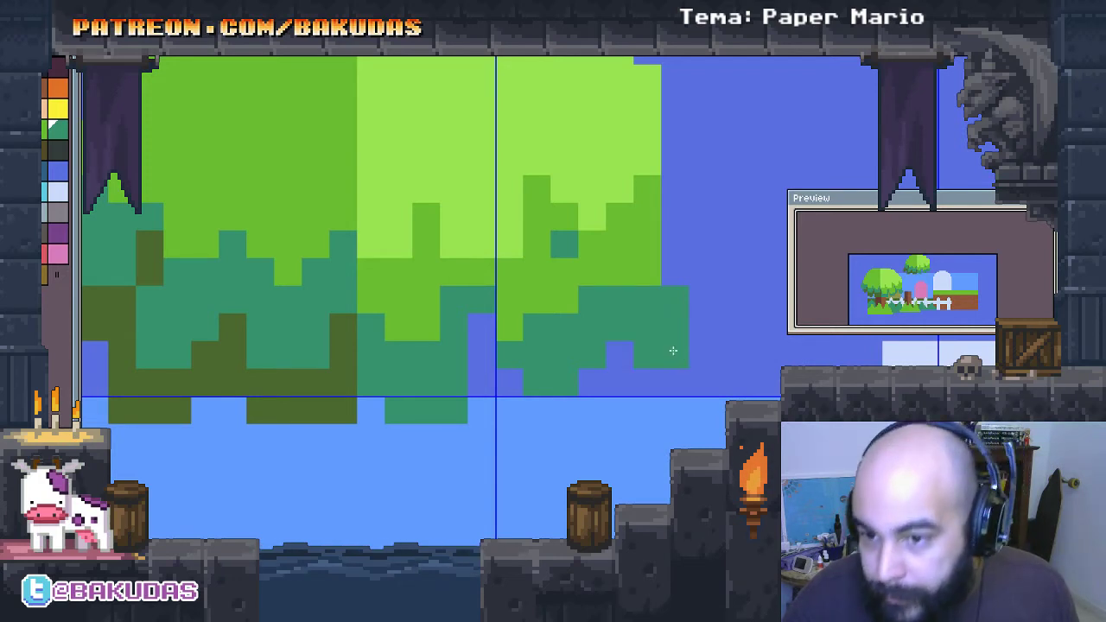
{"action": "scroll", "coordinate": [648, 341], "scroll_direction": "up", "scroll_amount": 2}
{"action": "left_click", "coordinate": [650, 321], "text": "alt"}
{"action": "left_click_drag", "start_coordinate": [687, 253], "coordinate": [688, 297]}
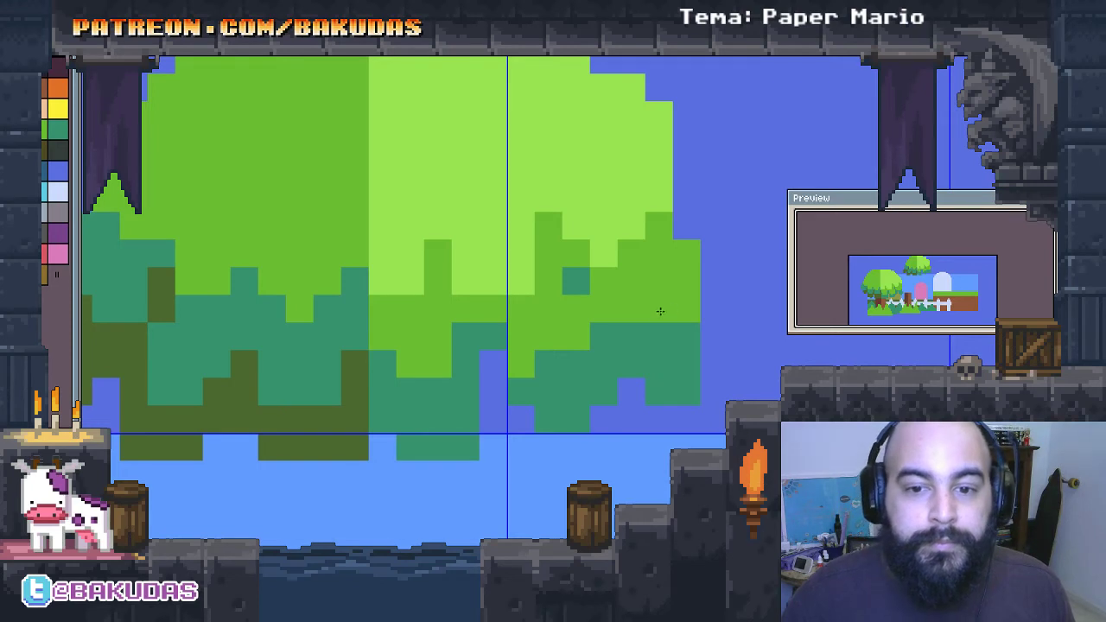
{"action": "left_click_drag", "start_coordinate": [574, 346], "coordinate": [565, 365]}
{"action": "mouse_move", "coordinate": [411, 390]}
{"action": "left_mouse_down"}
{"action": "mouse_move", "coordinate": [442, 388]}
{"action": "mouse_move", "coordinate": [383, 363]}
{"action": "left_mouse_up"}
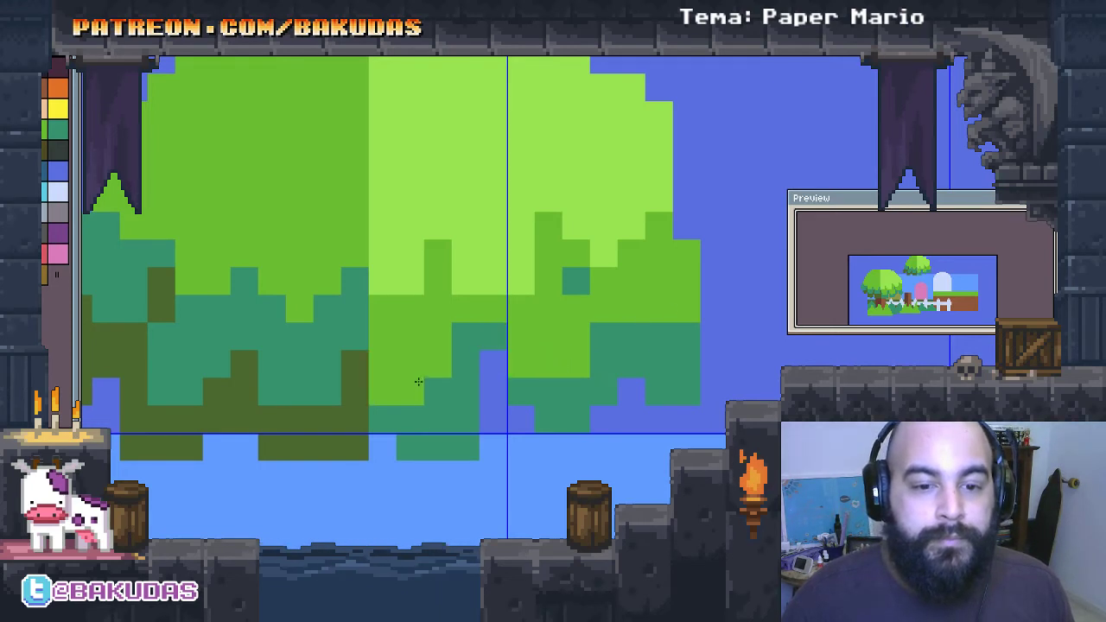
Step: Paint the upper canopy pixels light green and add a teal pixel at the lower left
{"action": "scroll", "coordinate": [451, 381], "scroll_direction": "down", "scroll_amount": 2}
{"action": "scroll", "coordinate": [517, 333], "scroll_direction": "up", "scroll_amount": 1}
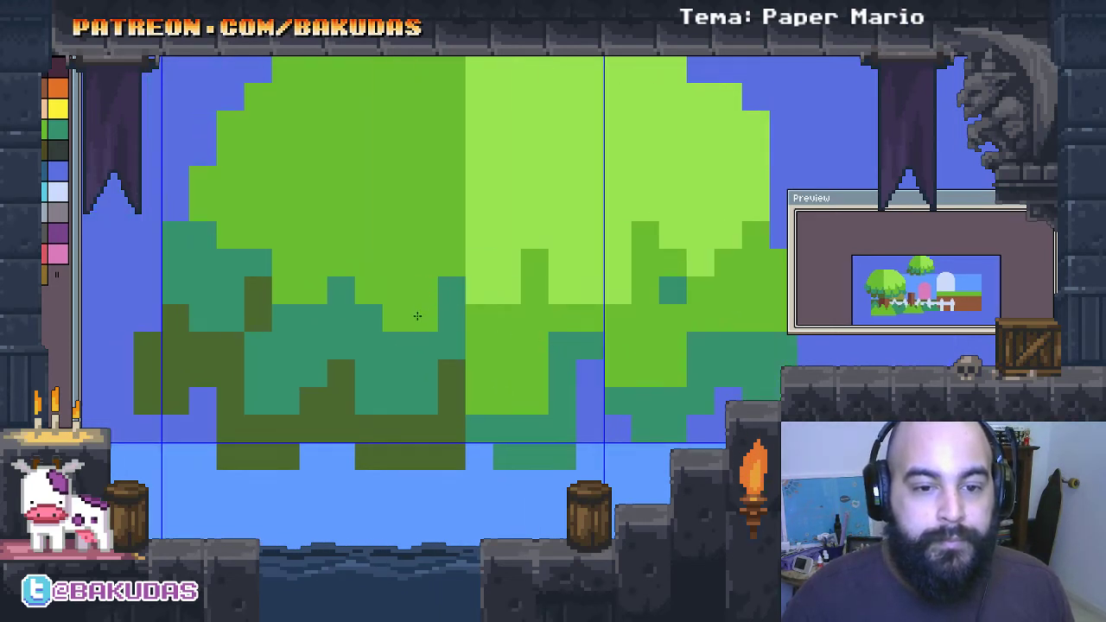
{"action": "scroll", "coordinate": [520, 343], "scroll_direction": "up", "scroll_amount": 1}
{"action": "mouse_move", "coordinate": [406, 268]}
{"action": "left_mouse_down"}
{"action": "mouse_move", "coordinate": [356, 251]}
{"action": "mouse_move", "coordinate": [337, 209]}
{"action": "left_mouse_up"}
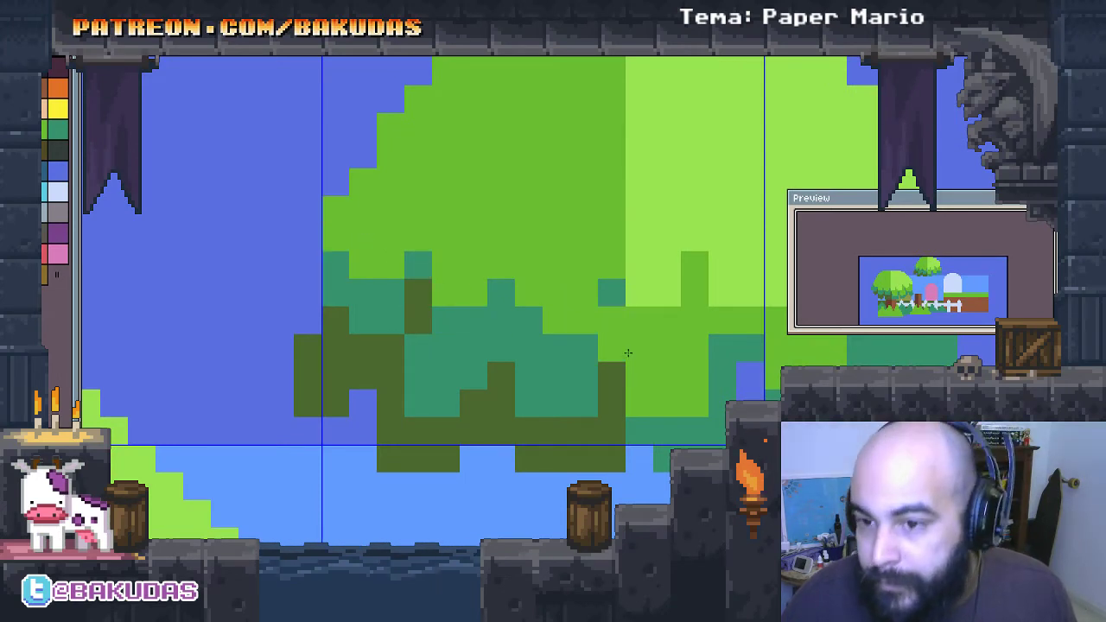
{"action": "left_click_drag", "start_coordinate": [628, 353], "coordinate": [582, 338]}
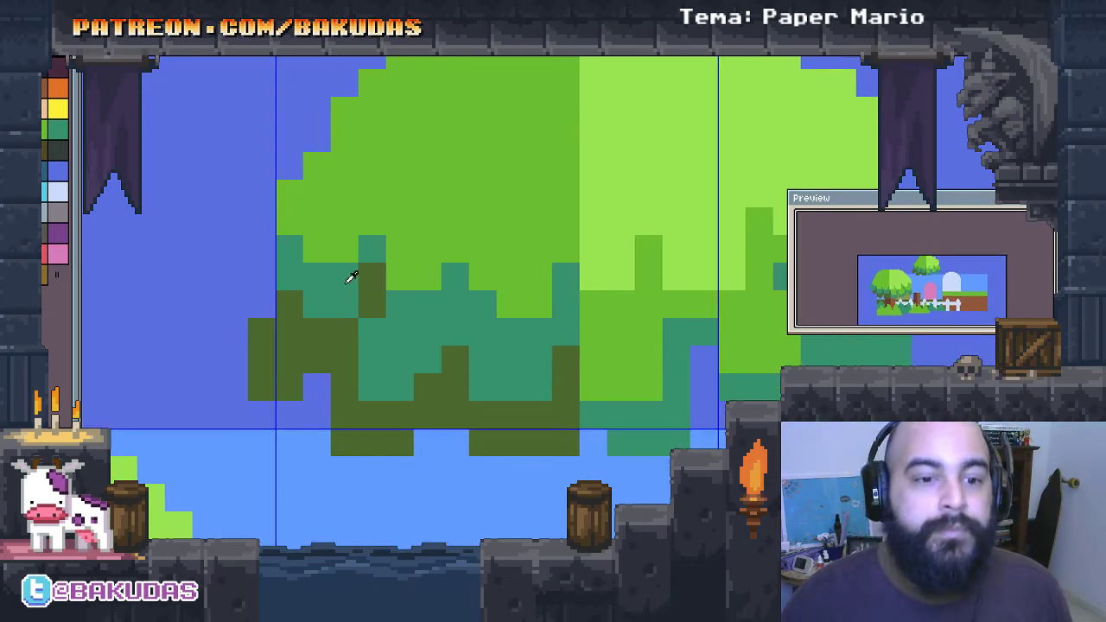
{"action": "left_click", "coordinate": [292, 293]}
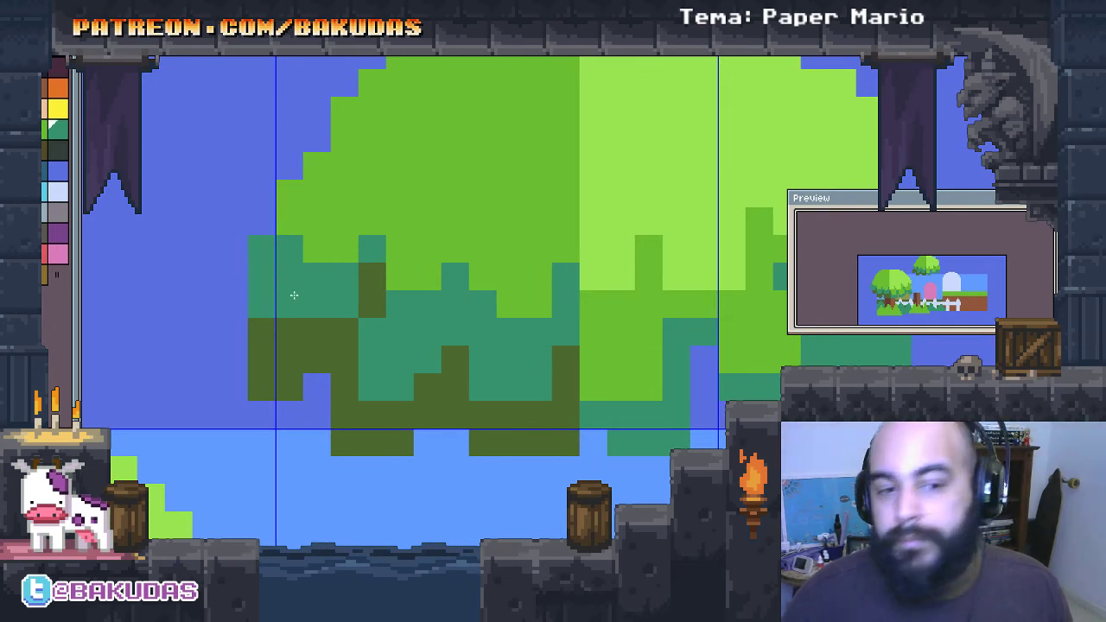
{"action": "scroll", "coordinate": [294, 295], "scroll_direction": "down", "scroll_amount": 1}
Step: Try dark olive bucket fills on the tree's teal base, then undo them
{"action": "scroll", "coordinate": [389, 259], "scroll_direction": "down", "scroll_amount": 2}
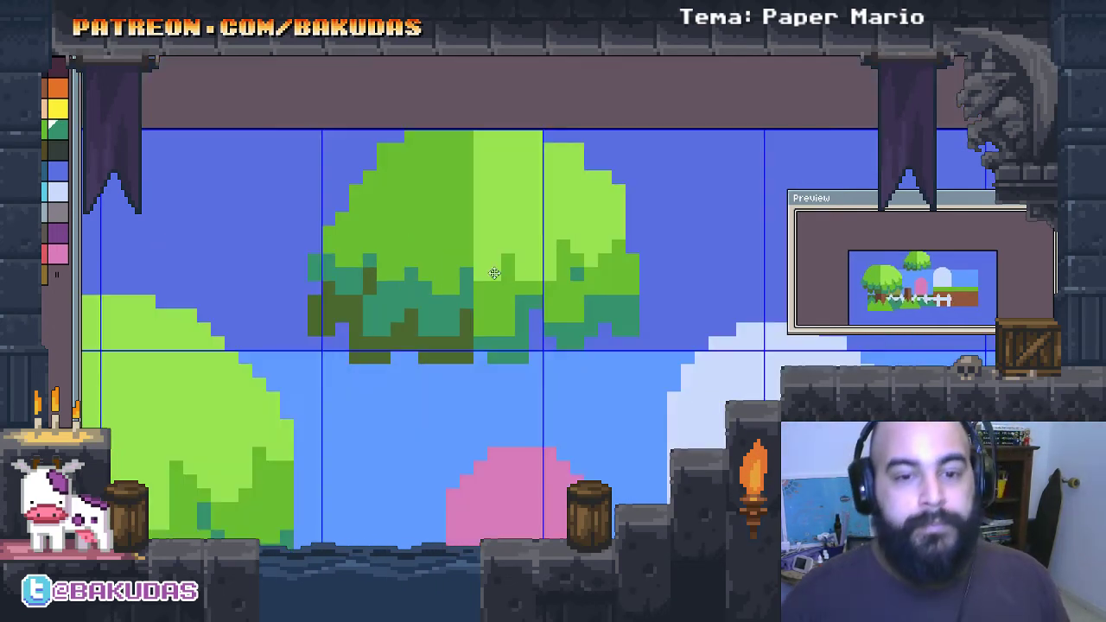
{"action": "scroll", "coordinate": [486, 217], "scroll_direction": "up", "scroll_amount": 1}
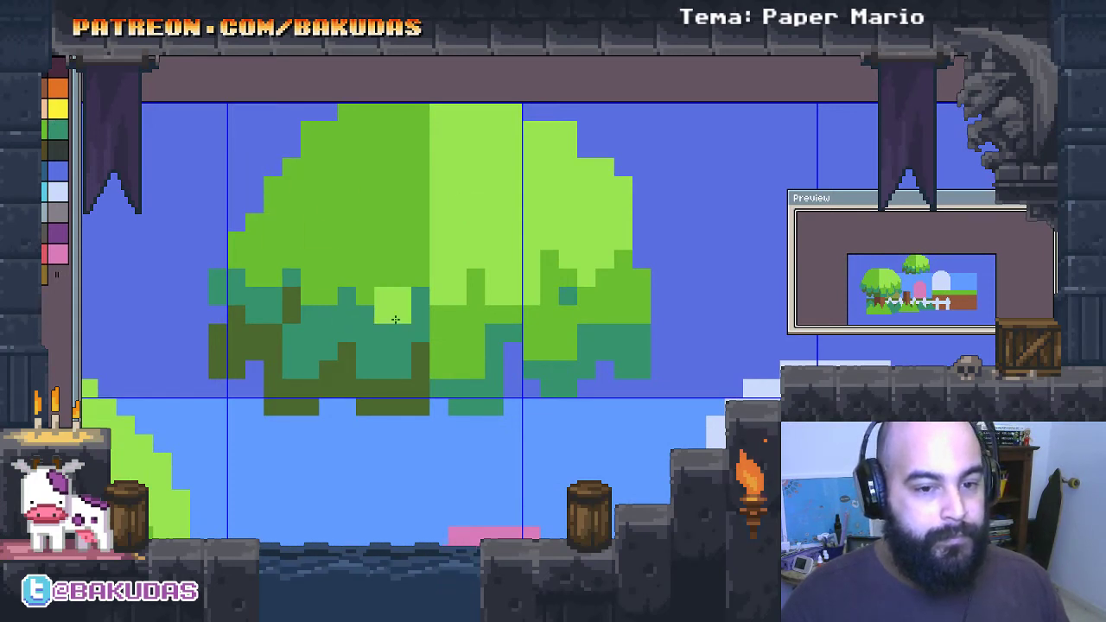
{"action": "left_click", "coordinate": [476, 406]}
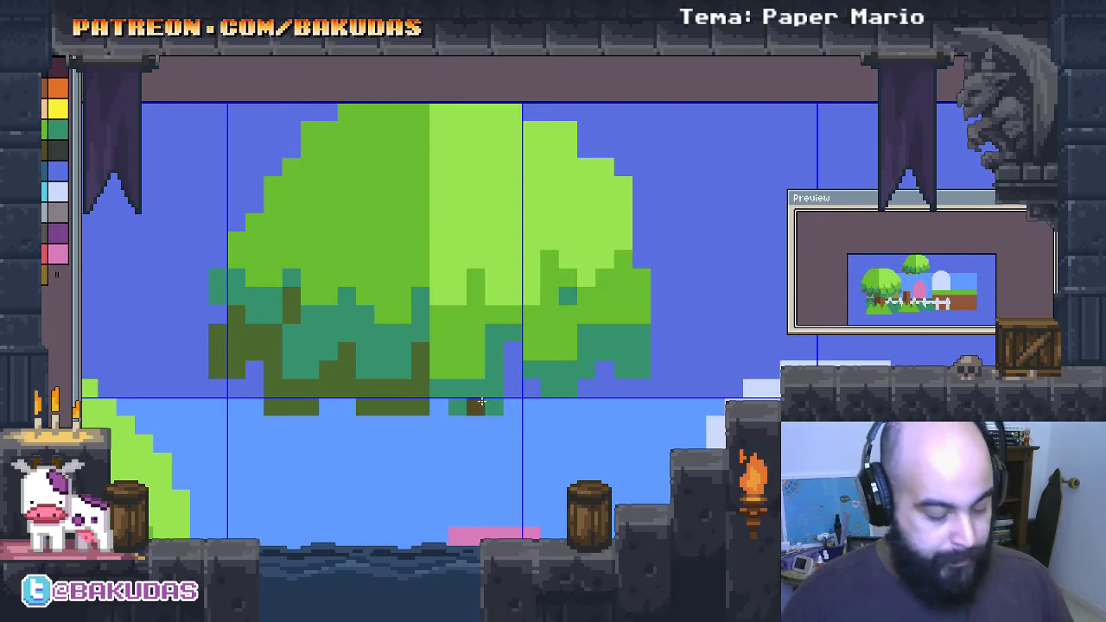
{"action": "left_click", "coordinate": [474, 401]}
{"action": "left_click", "coordinate": [477, 390]}
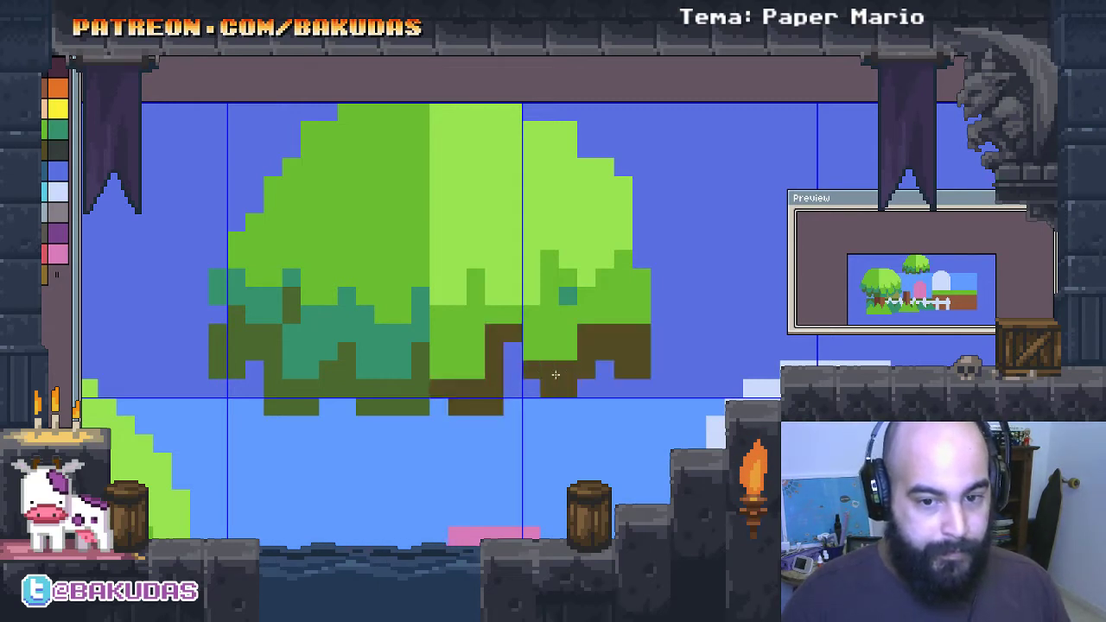
{"action": "key", "text": "ctrl+z"}
{"action": "key", "text": "ctrl+z"}
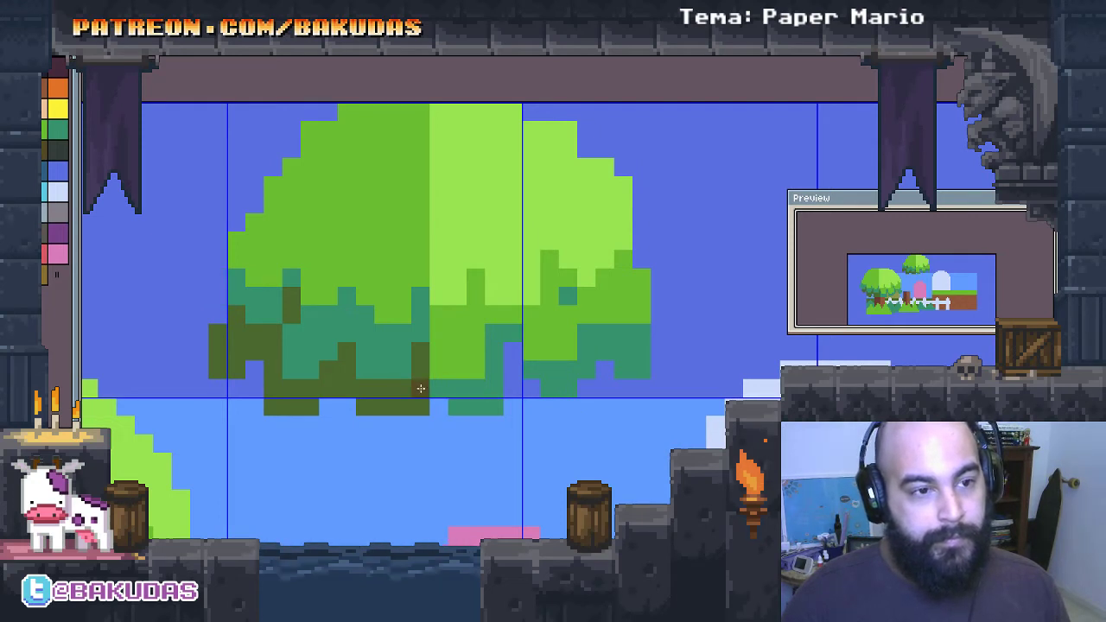
{"action": "left_click", "coordinate": [473, 392]}
{"action": "key", "text": "ctrl+z"}
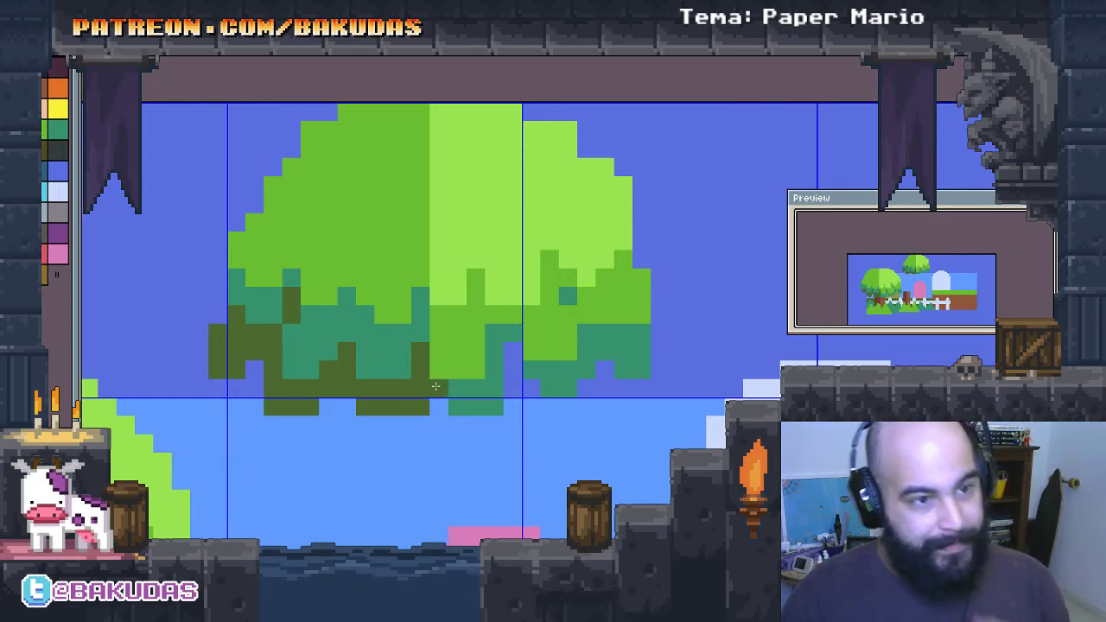
Step: Bucket-fill the tree's base dark olive and recolour canopy regions teal and darker green
{"action": "left_click", "coordinate": [370, 404]}
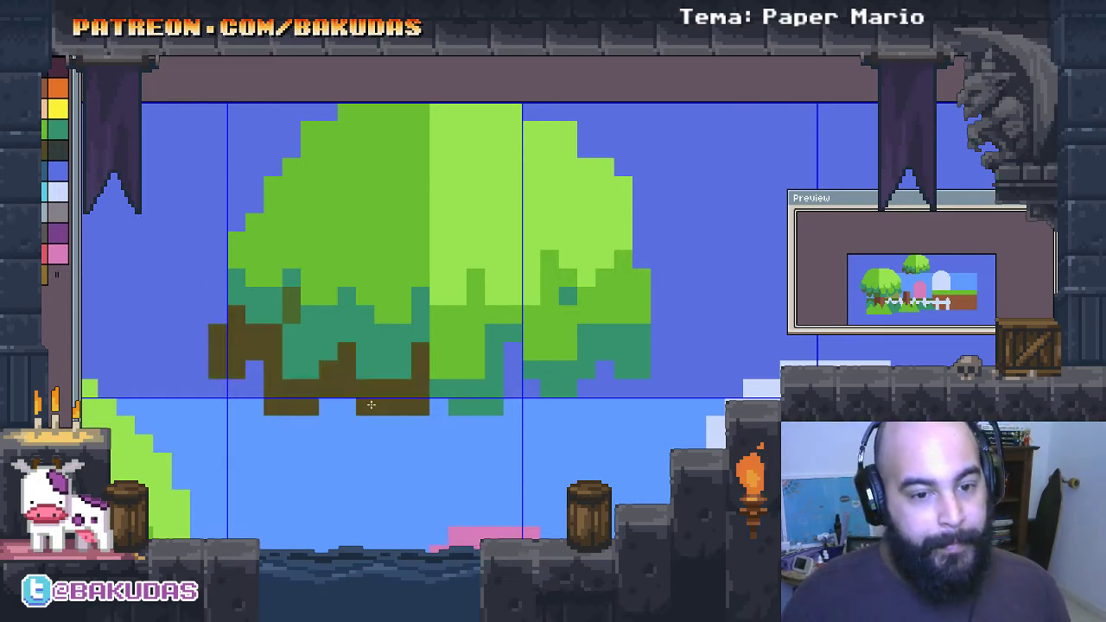
{"action": "left_click", "coordinate": [475, 402]}
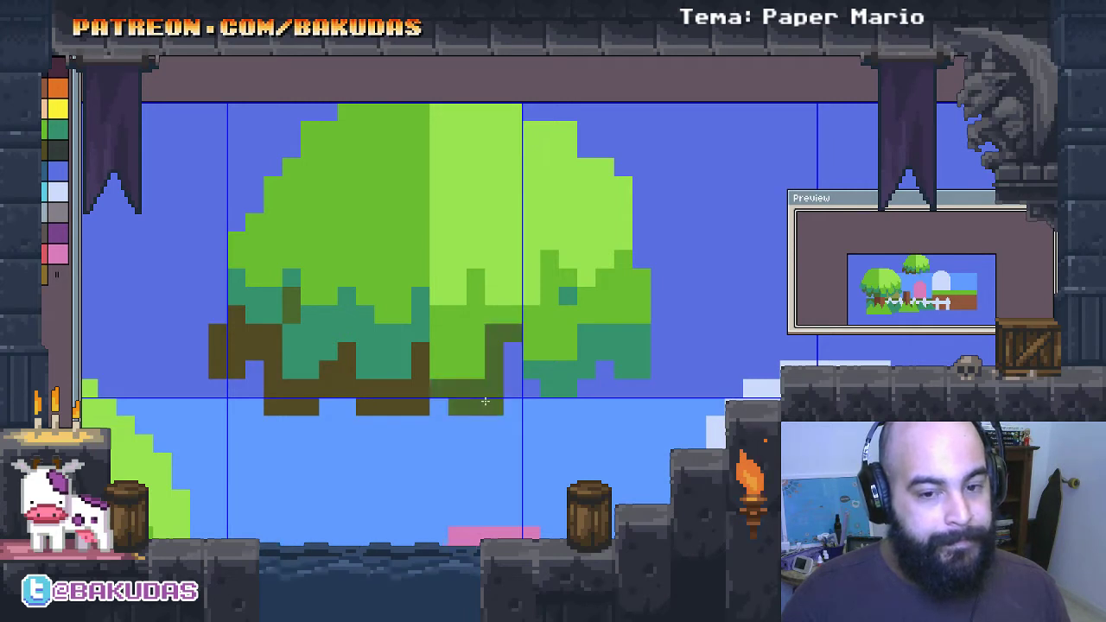
{"action": "left_click", "coordinate": [618, 356]}
{"action": "left_click", "coordinate": [383, 350]}
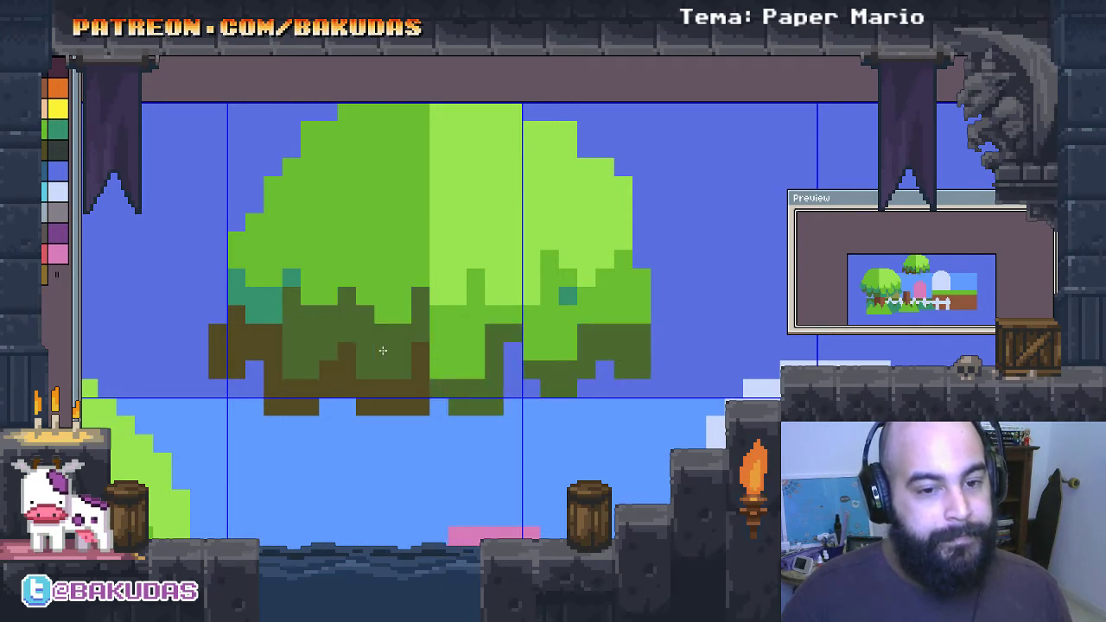
{"action": "left_click", "coordinate": [269, 305]}
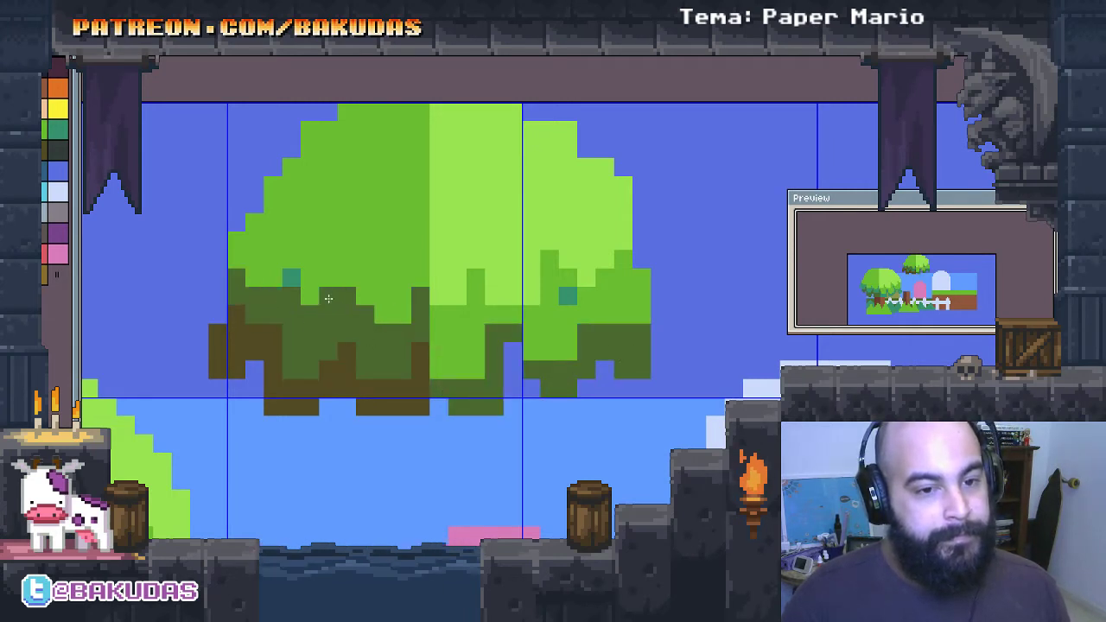
{"action": "left_click", "coordinate": [454, 344]}
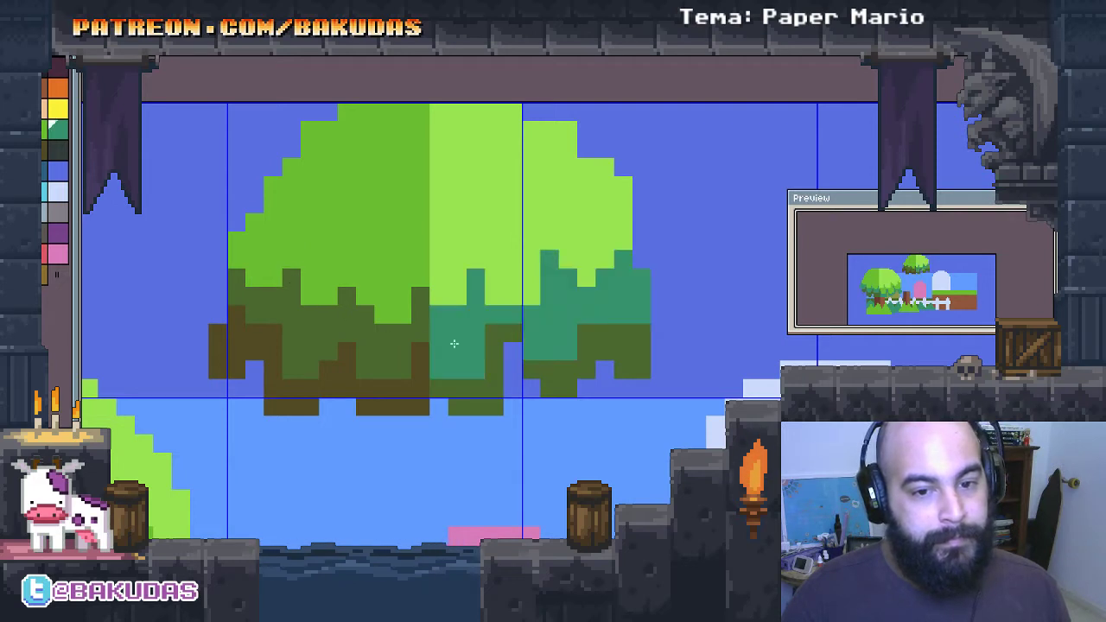
{"action": "left_click", "coordinate": [348, 259]}
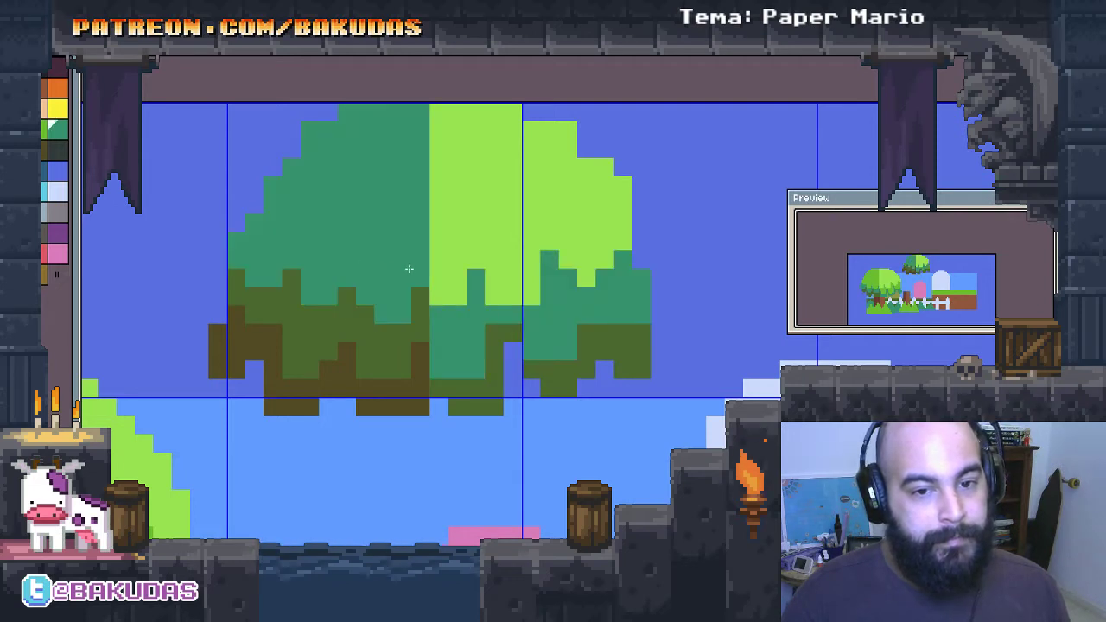
{"action": "left_click", "coordinate": [462, 233]}
Step: Select the whole small tree, delete it, and show the timeline
{"action": "left_click_drag", "start_coordinate": [475, 344], "coordinate": [529, 331]}
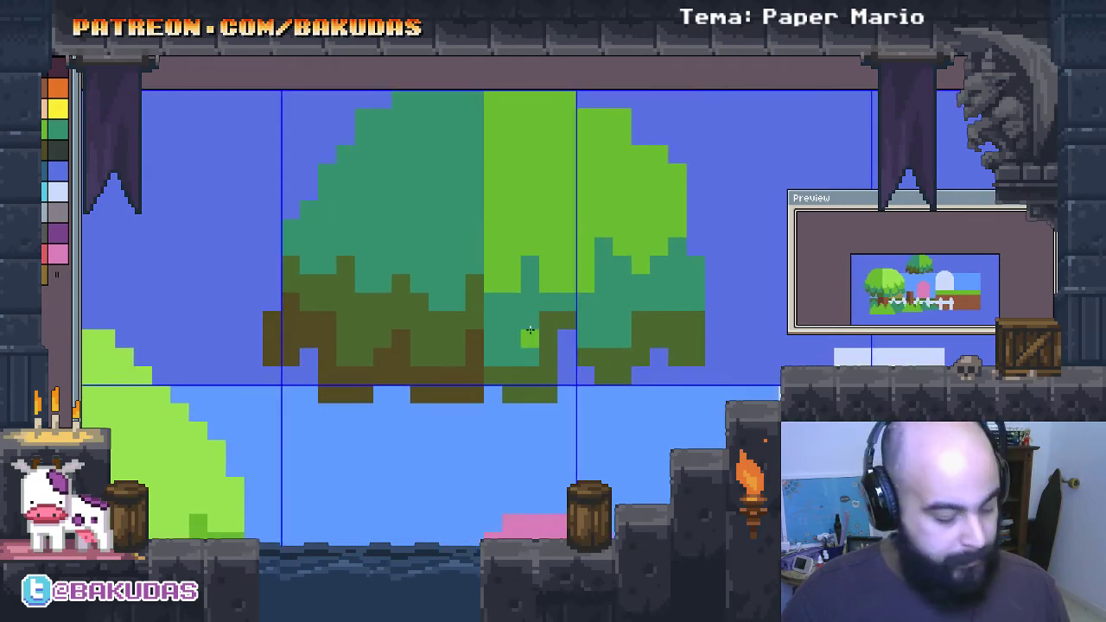
{"action": "scroll", "coordinate": [527, 326], "scroll_direction": "down", "scroll_amount": 1}
{"action": "scroll", "coordinate": [532, 324], "scroll_direction": "down", "scroll_amount": 1}
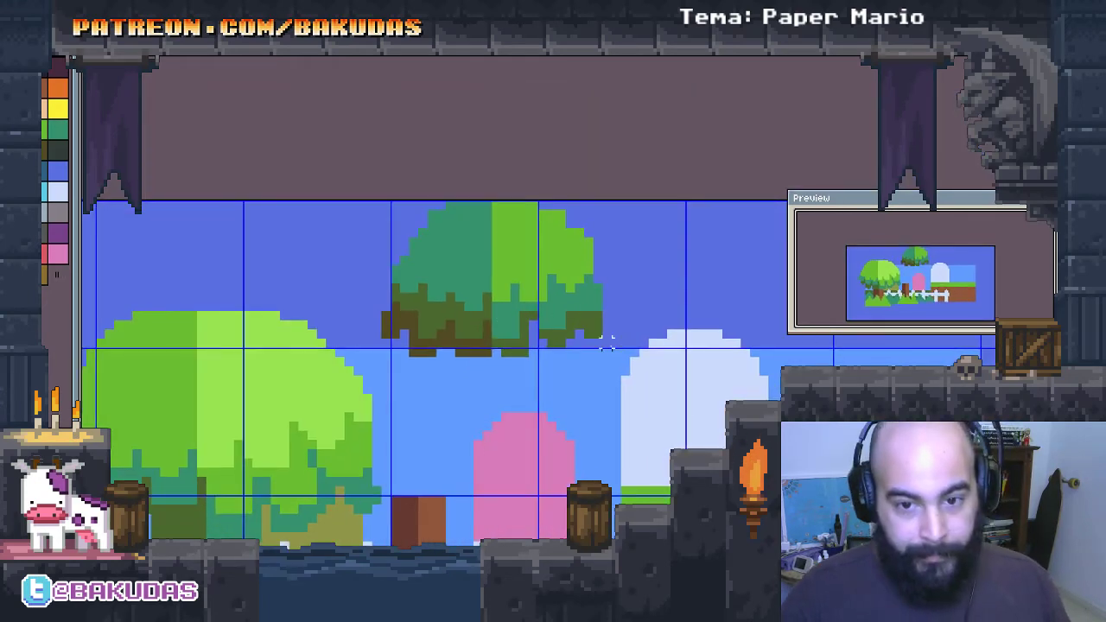
{"action": "left_click_drag", "start_coordinate": [609, 351], "coordinate": [381, 208]}
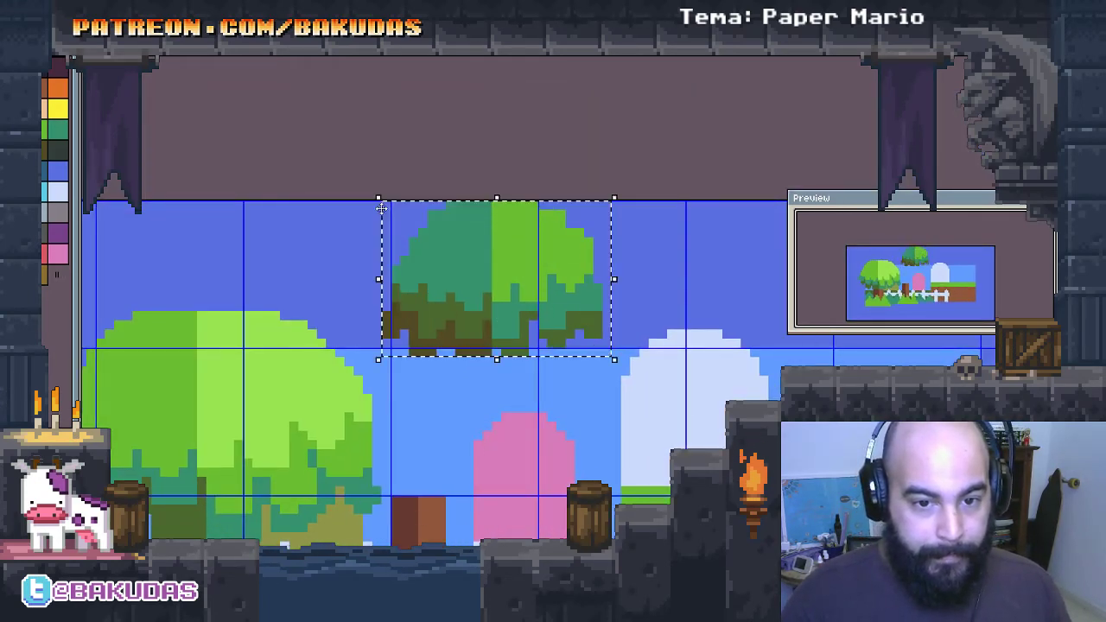
{"action": "scroll", "coordinate": [501, 382], "scroll_direction": "down", "scroll_amount": 1}
{"action": "scroll", "coordinate": [558, 400], "scroll_direction": "down", "scroll_amount": 1}
{"action": "scroll", "coordinate": [472, 297], "scroll_direction": "down", "scroll_amount": 1}
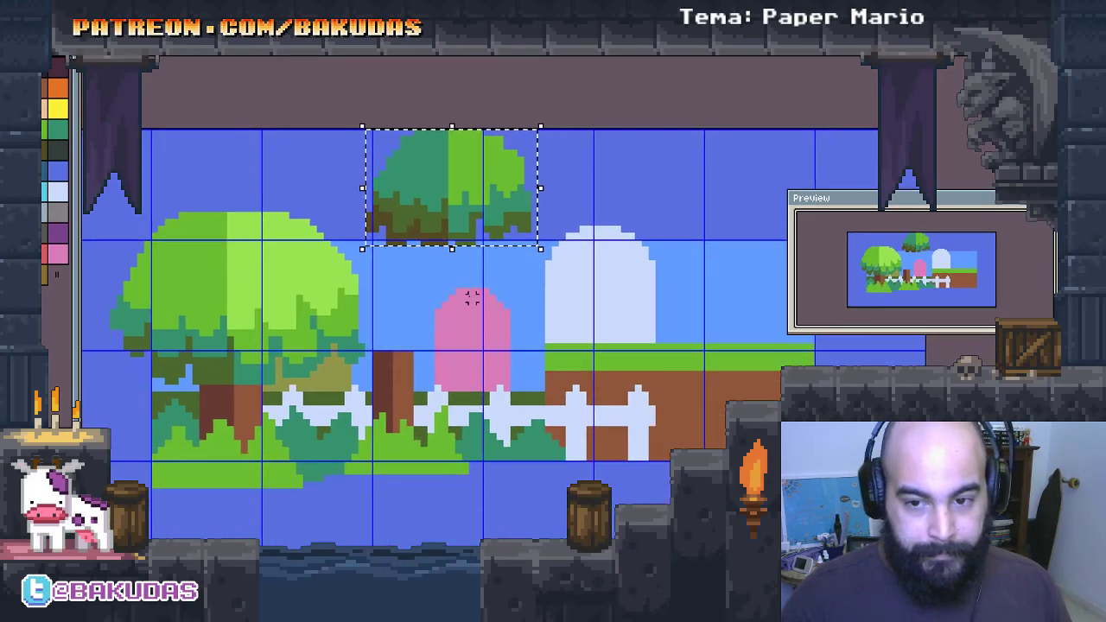
{"action": "scroll", "coordinate": [472, 297], "scroll_direction": "down", "scroll_amount": 1}
{"action": "scroll", "coordinate": [483, 296], "scroll_direction": "up", "scroll_amount": 1}
{"action": "scroll", "coordinate": [497, 294], "scroll_direction": "down", "scroll_amount": 1}
{"action": "scroll", "coordinate": [514, 290], "scroll_direction": "up", "scroll_amount": 1}
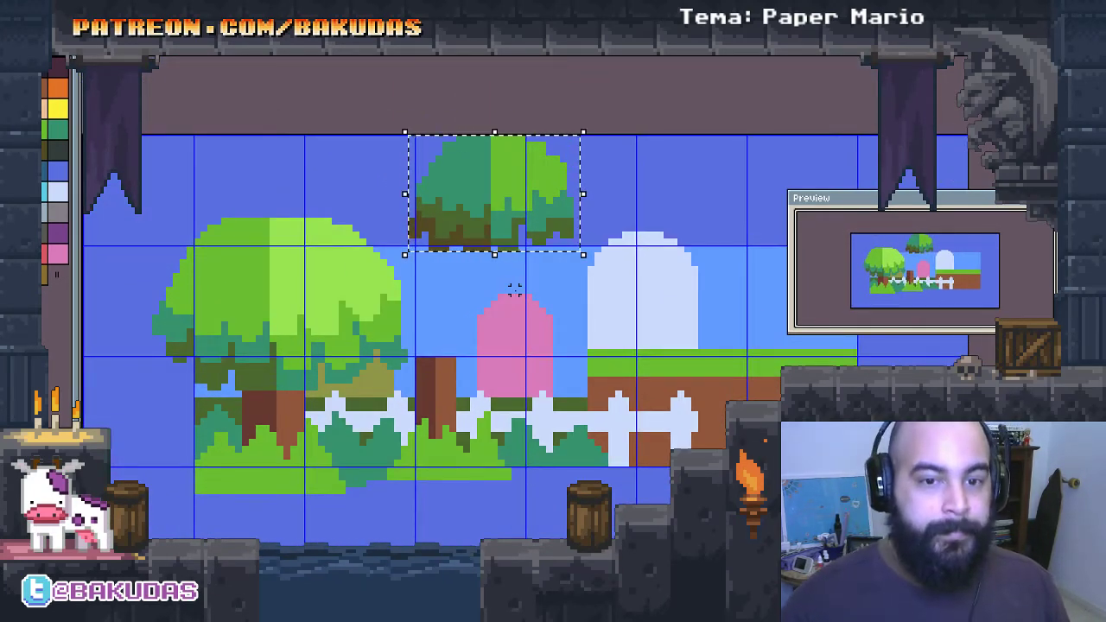
{"action": "key", "text": "Delete"}
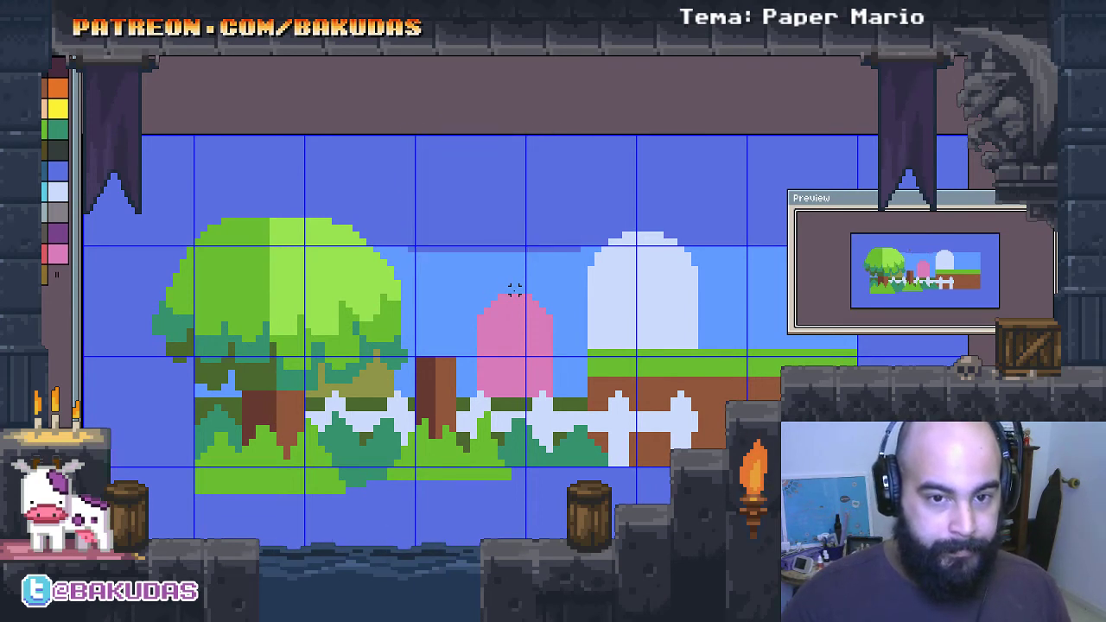
{"action": "key", "text": "Tab"}
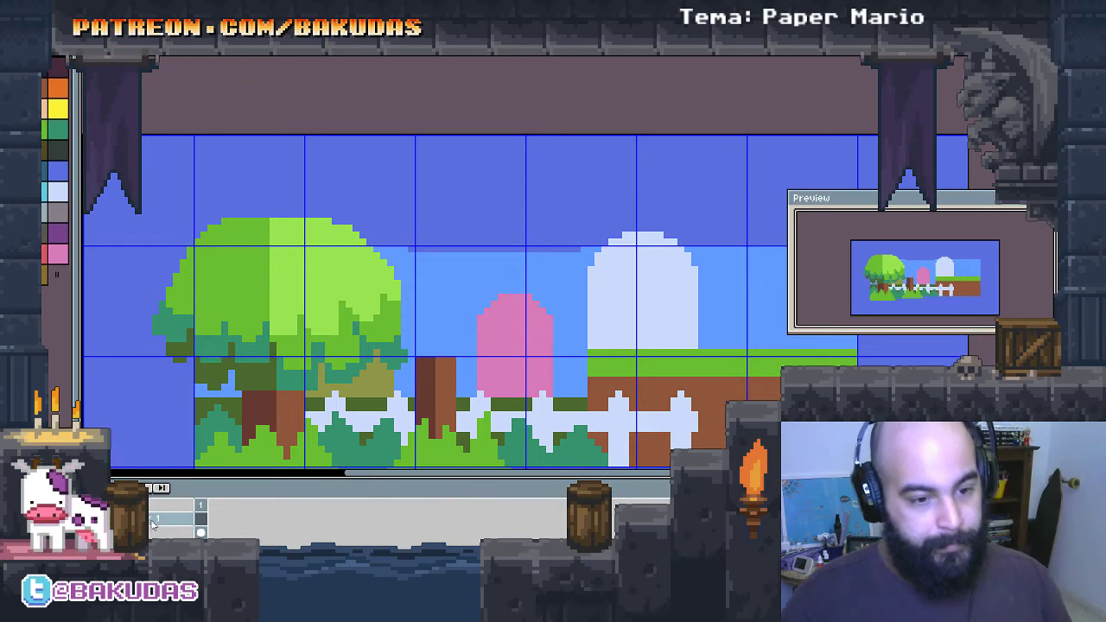
Step: Paste and undo a tree copy, then try stretching the large tree's canopy and undo it
{"action": "key", "text": "ctrl+v"}
{"action": "key", "text": "Return"}
{"action": "key", "text": "ctrl+z"}
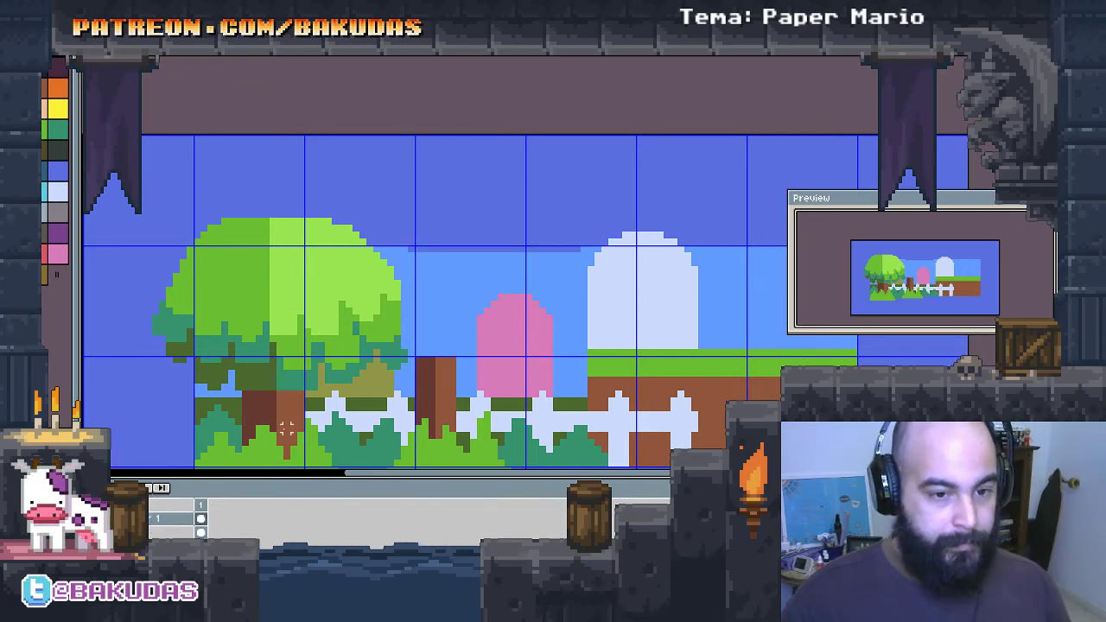
{"action": "left_click_drag", "start_coordinate": [403, 367], "coordinate": [494, 287]}
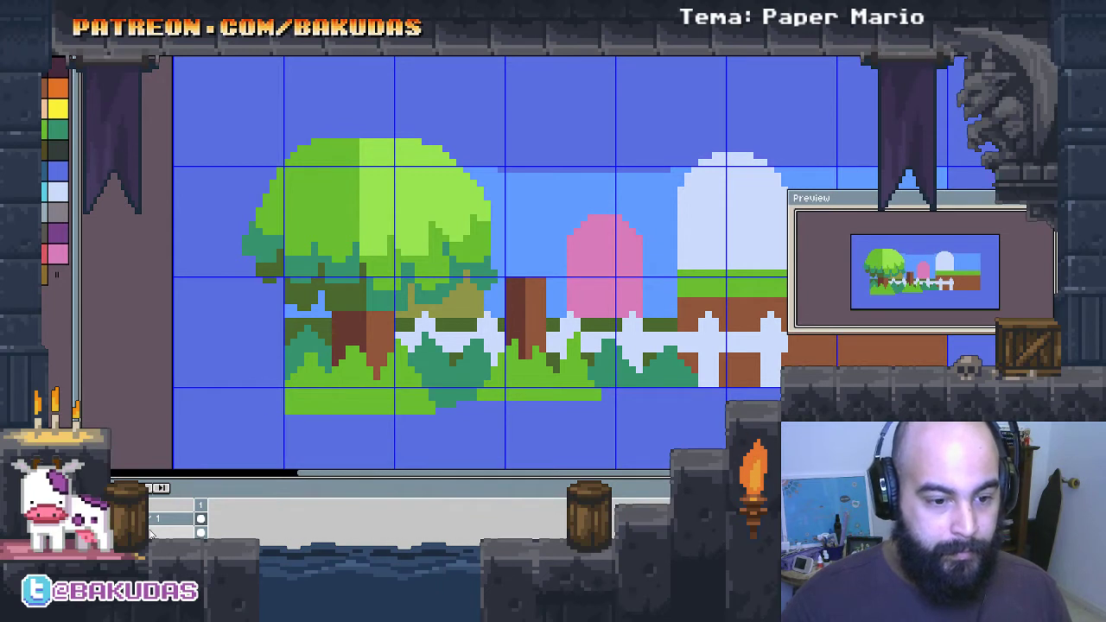
{"action": "left_click_drag", "start_coordinate": [359, 256], "coordinate": [366, 253]}
{"action": "scroll", "coordinate": [366, 255], "scroll_direction": "up", "scroll_amount": 1}
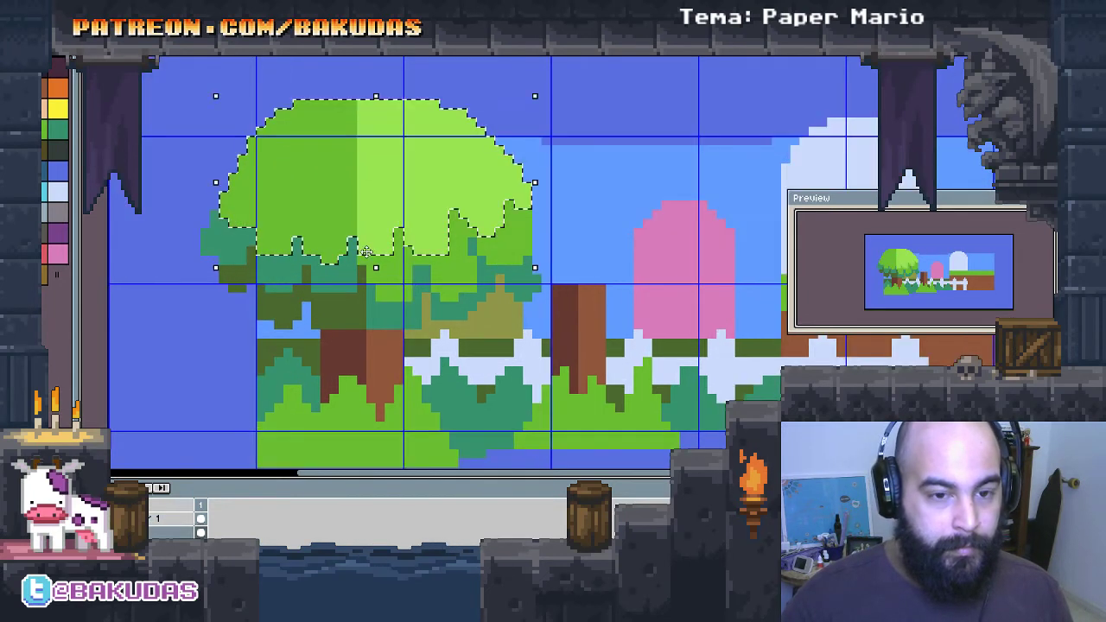
{"action": "left_click_drag", "start_coordinate": [376, 268], "coordinate": [375, 304]}
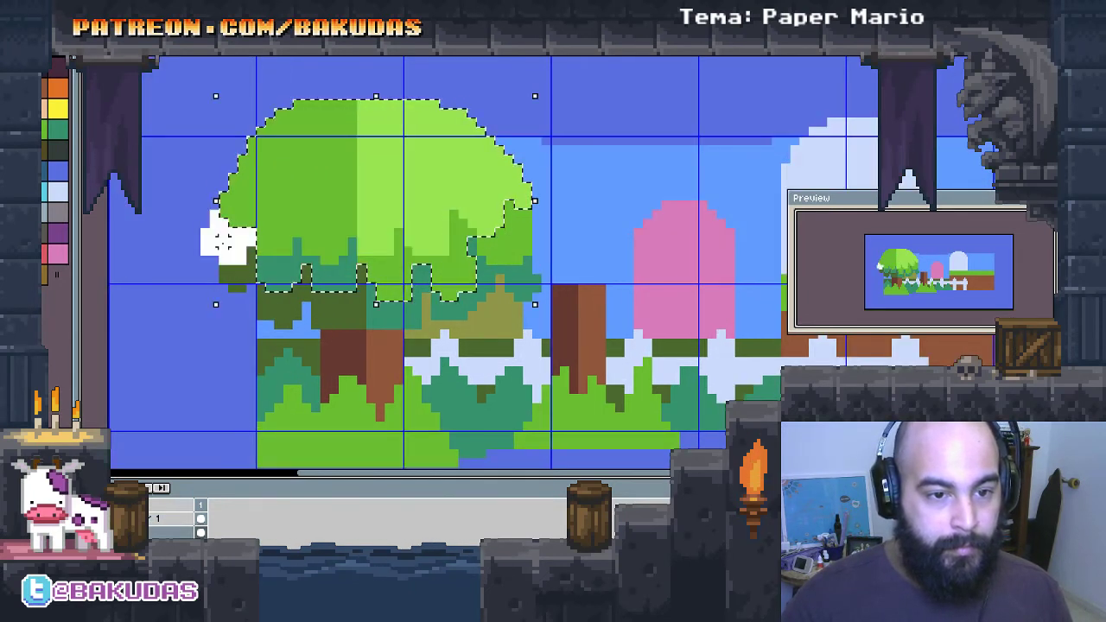
{"action": "left_click_drag", "start_coordinate": [222, 242], "coordinate": [205, 242]}
{"action": "left_click_drag", "start_coordinate": [371, 304], "coordinate": [367, 332]}
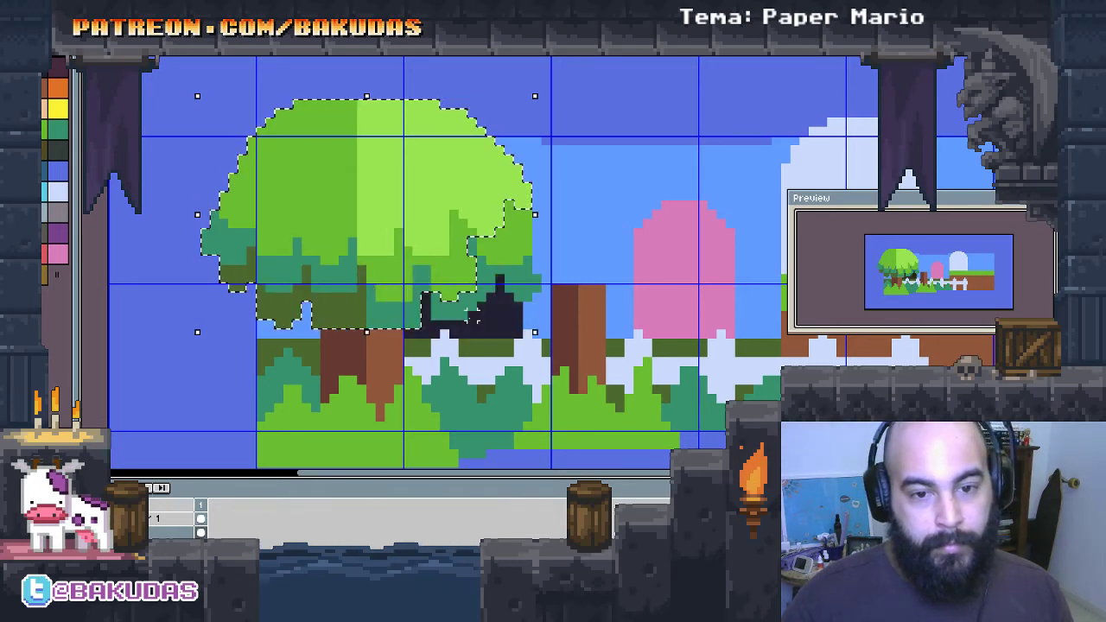
{"action": "left_click_drag", "start_coordinate": [535, 214], "coordinate": [543, 215]}
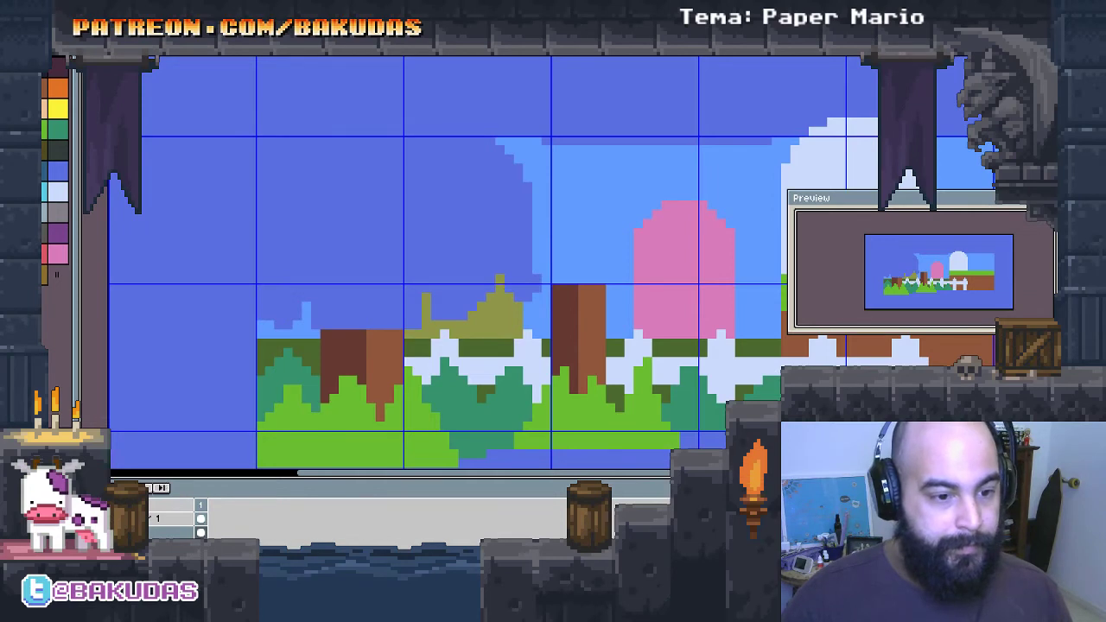
{"action": "key", "text": "ctrl+z"}
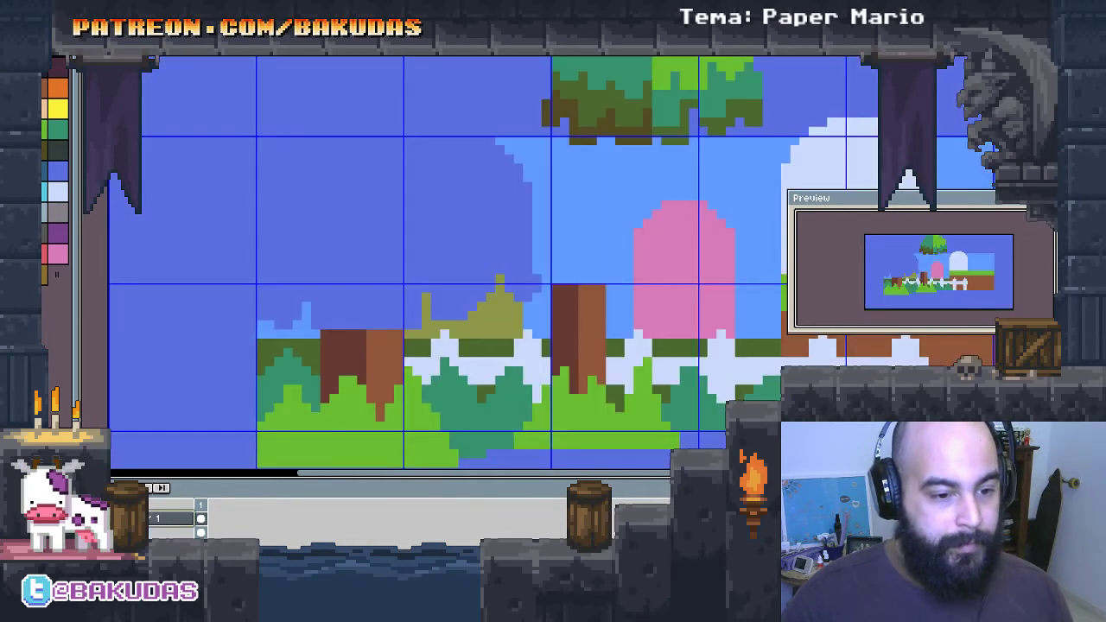
Step: Paste the large tree at the scene's left and delete the stray tree-top piece
{"action": "key", "text": "ctrl+v"}
{"action": "mouse_move", "coordinate": [607, 190]}
{"action": "left_mouse_down"}
{"action": "mouse_move", "coordinate": [474, 266]}
{"action": "mouse_move", "coordinate": [429, 275]}
{"action": "left_mouse_up"}
{"action": "mouse_move", "coordinate": [363, 107]}
{"action": "left_mouse_down"}
{"action": "mouse_move", "coordinate": [591, 259]}
{"action": "mouse_move", "coordinate": [534, 243]}
{"action": "left_mouse_up"}
{"action": "key", "text": "Delete"}
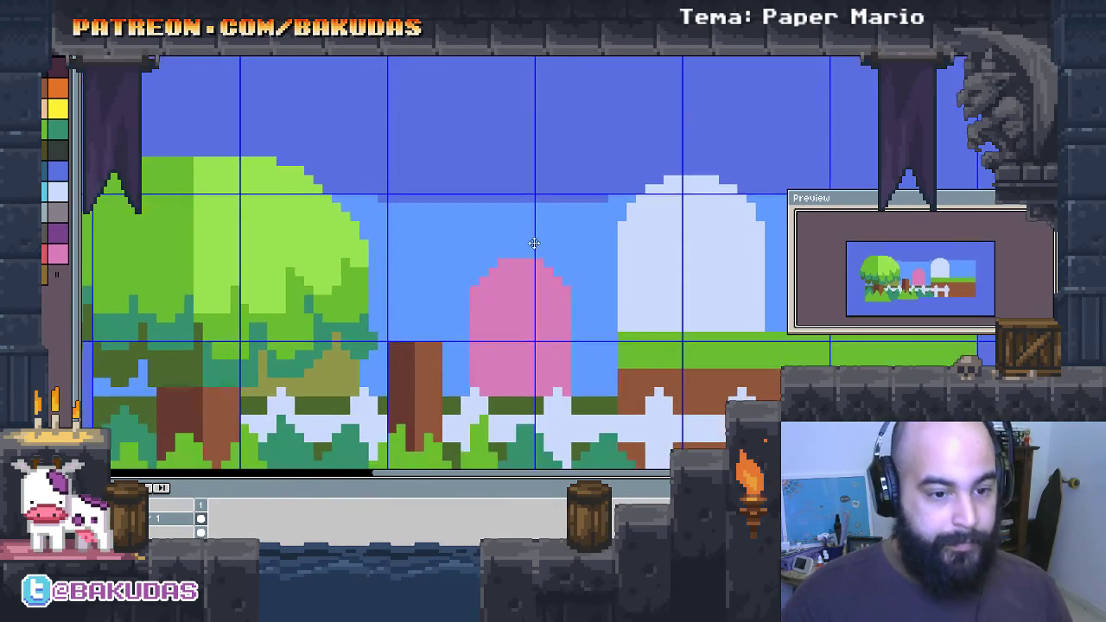
Step: Paste another tree copy and place it over the middle trunk
{"action": "key", "text": "ctrl+v"}
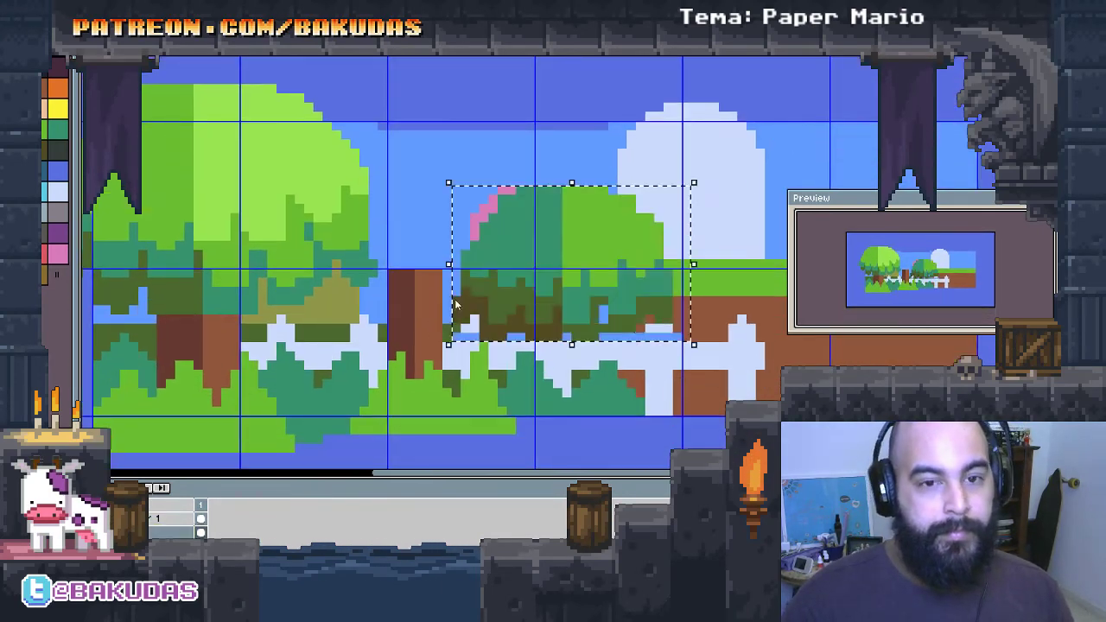
{"action": "mouse_move", "coordinate": [553, 293]}
{"action": "left_mouse_down"}
{"action": "mouse_move", "coordinate": [400, 248]}
{"action": "mouse_move", "coordinate": [411, 243]}
{"action": "left_mouse_up"}
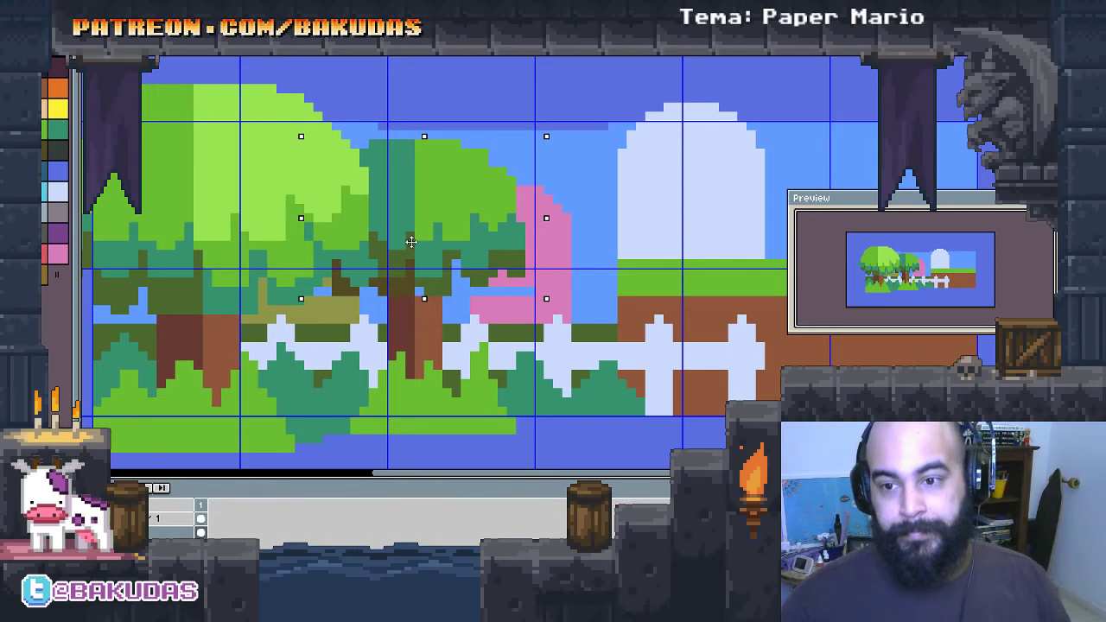
{"action": "scroll", "coordinate": [458, 285], "scroll_direction": "up", "scroll_amount": 1}
{"action": "scroll", "coordinate": [513, 279], "scroll_direction": "up", "scroll_amount": 1}
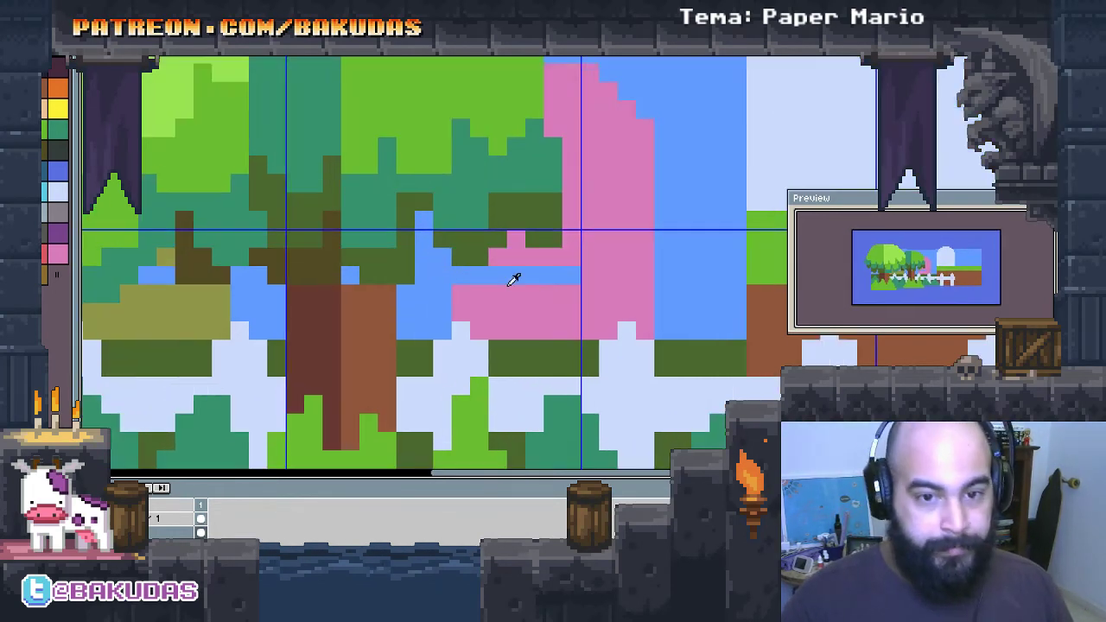
Step: Try pink strokes over the leaves beside the bush, then undo them
{"action": "left_click_drag", "start_coordinate": [567, 282], "coordinate": [488, 283]}
{"action": "key", "text": "ctrl+z"}
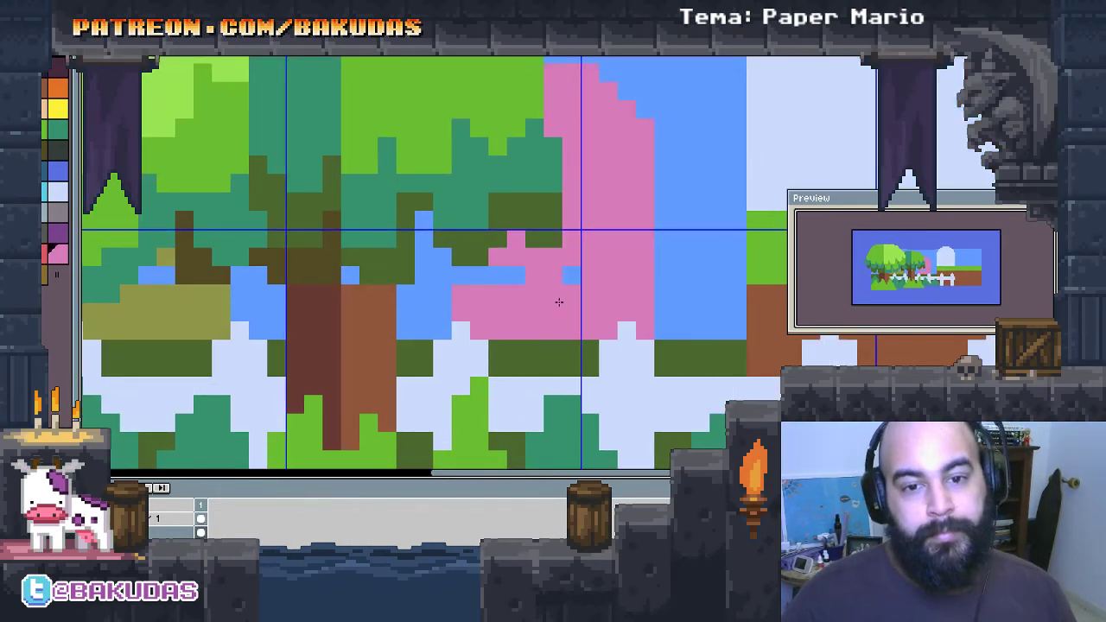
{"action": "scroll", "coordinate": [480, 297], "scroll_direction": "left", "scroll_amount": 2}
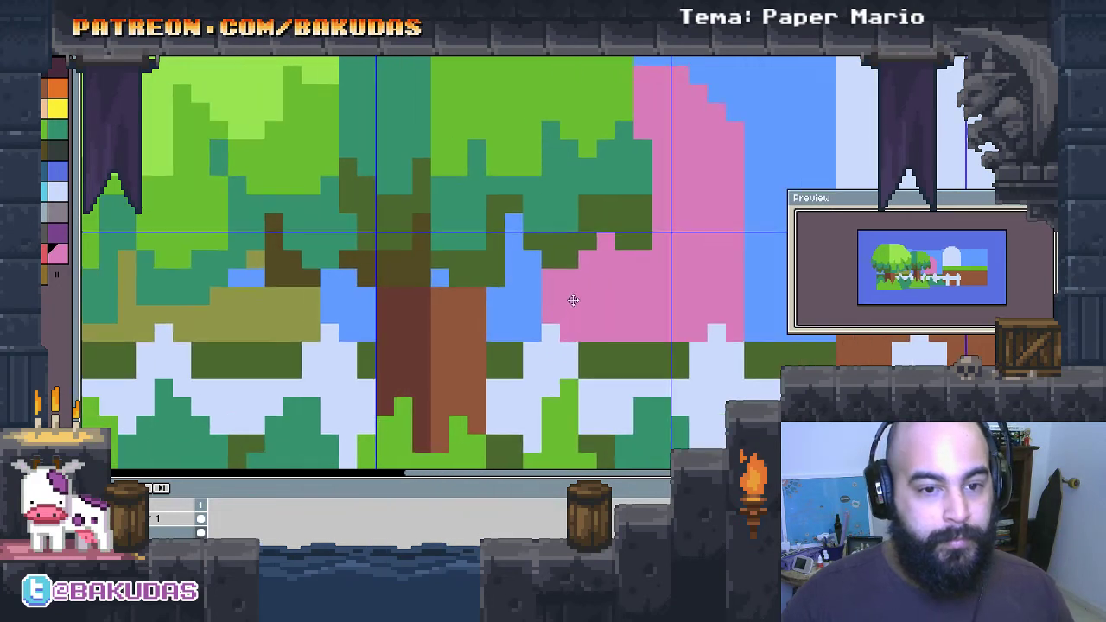
{"action": "scroll", "coordinate": [456, 280], "scroll_direction": "left", "scroll_amount": 2}
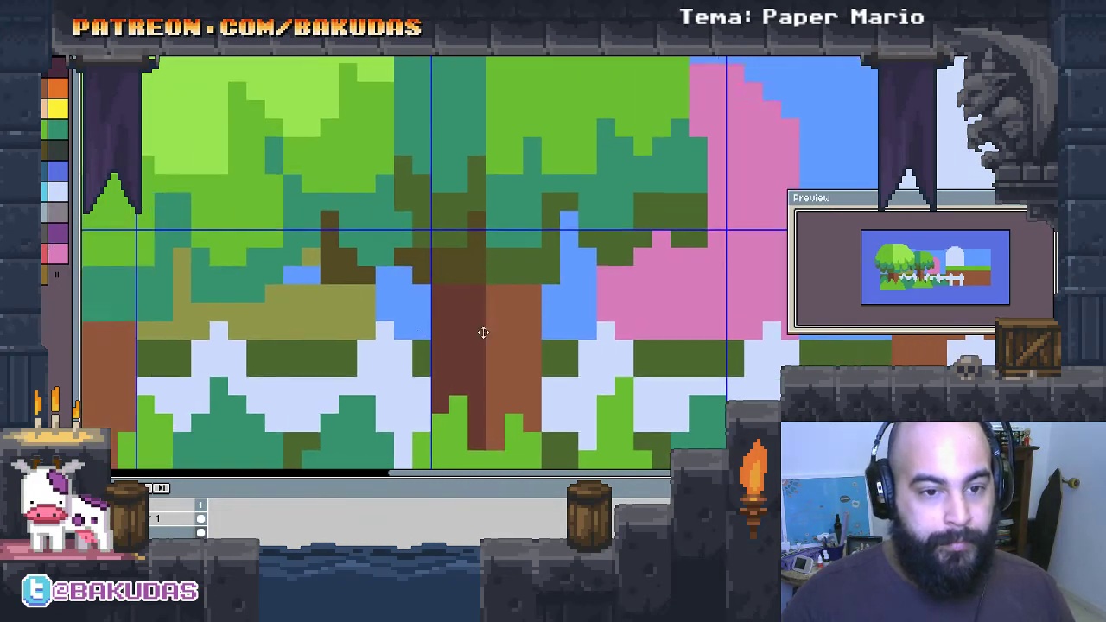
{"action": "scroll", "coordinate": [456, 280], "scroll_direction": "left", "scroll_amount": 2}
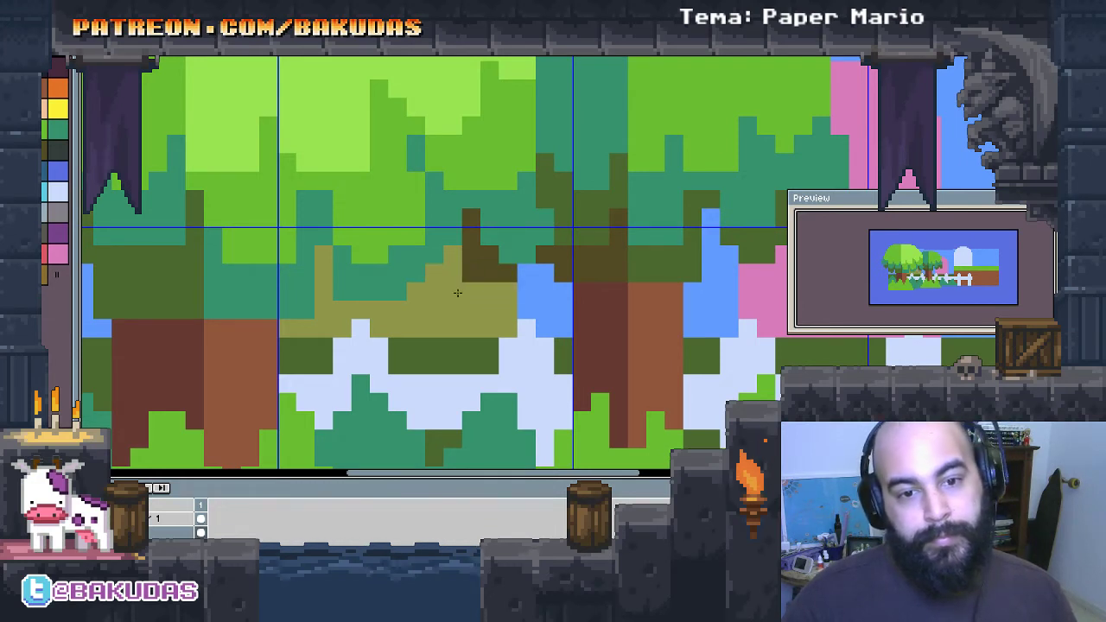
{"action": "scroll", "coordinate": [344, 281], "scroll_direction": "down", "scroll_amount": 2}
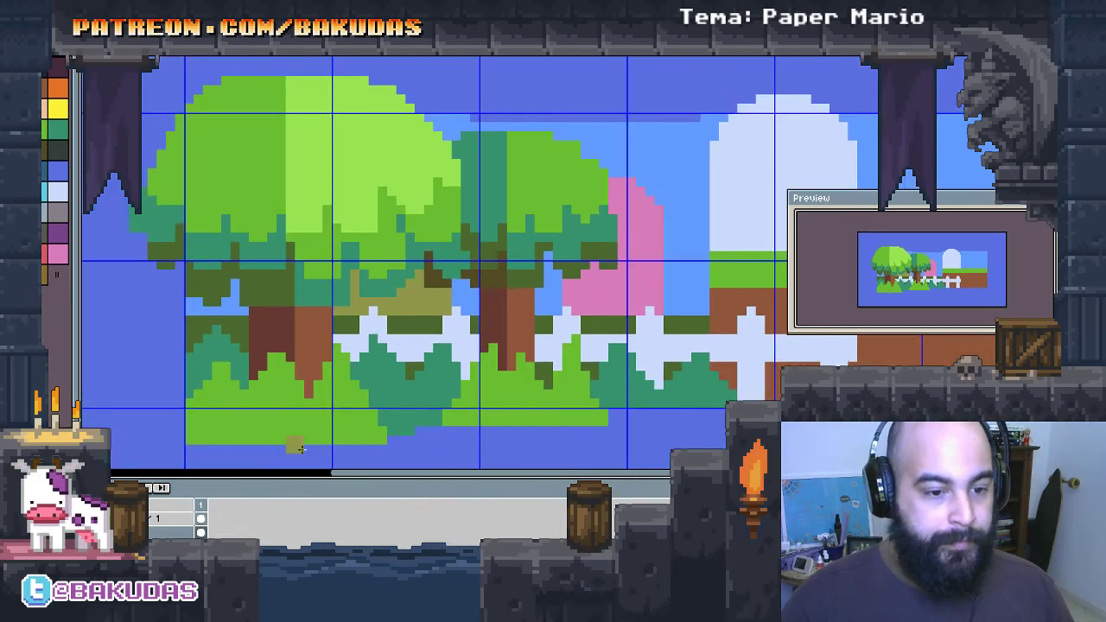
Step: Dismiss the layer options and paint a first dirt pixel green below the grass
{"action": "right_click", "coordinate": [149, 518]}
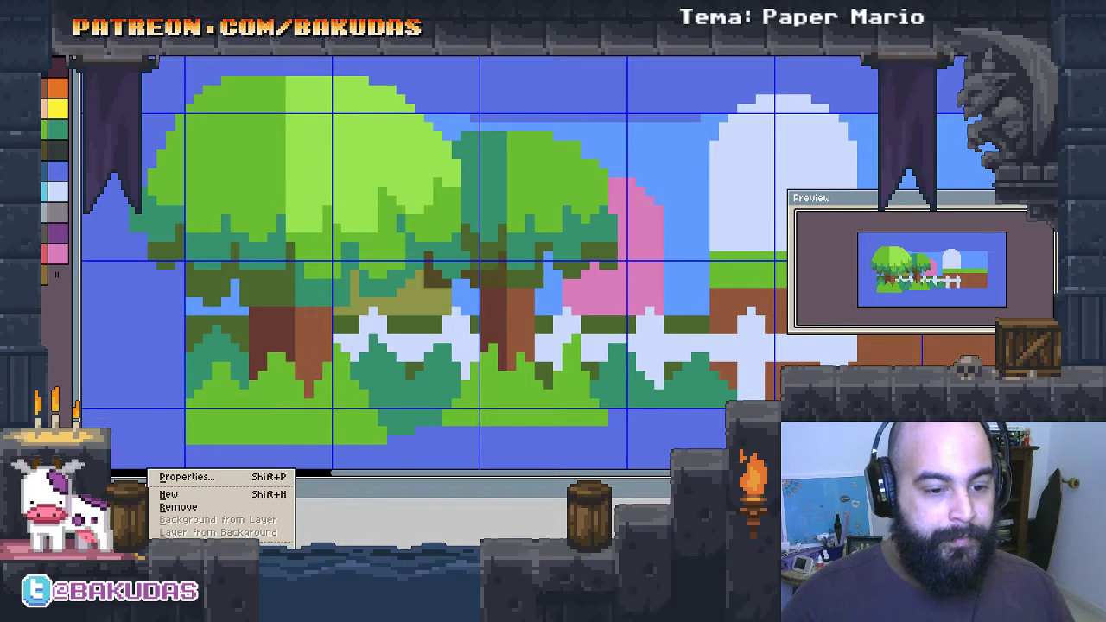
{"action": "key", "text": "Escape"}
{"action": "scroll", "coordinate": [447, 364], "scroll_direction": "down", "scroll_amount": 1}
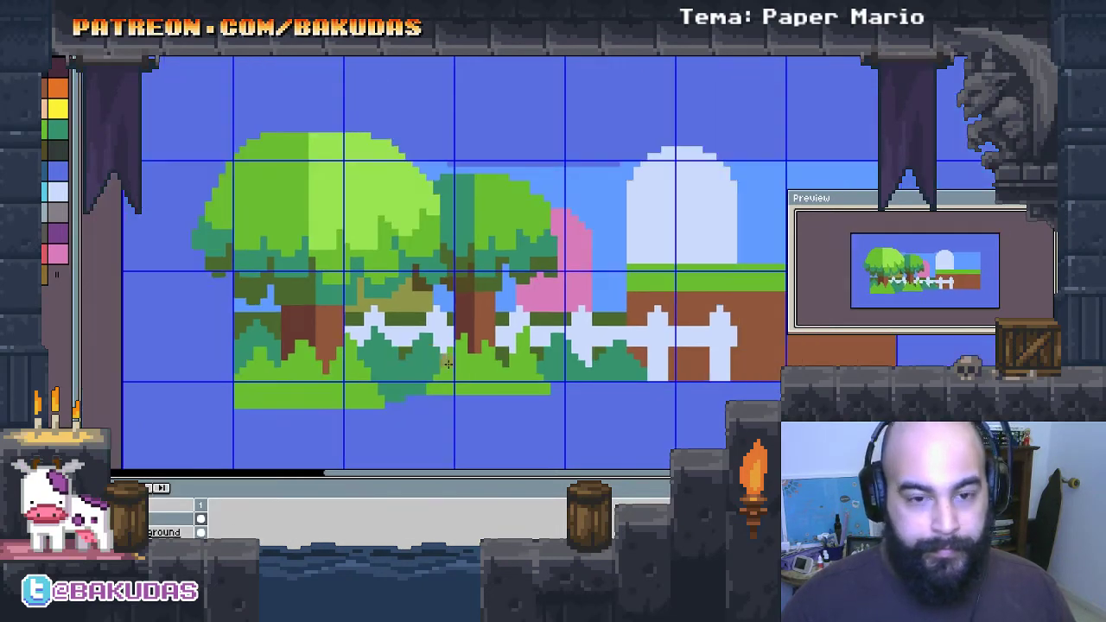
{"action": "scroll", "coordinate": [447, 364], "scroll_direction": "right", "scroll_amount": 3}
{"action": "scroll", "coordinate": [487, 273], "scroll_direction": "up", "scroll_amount": 1}
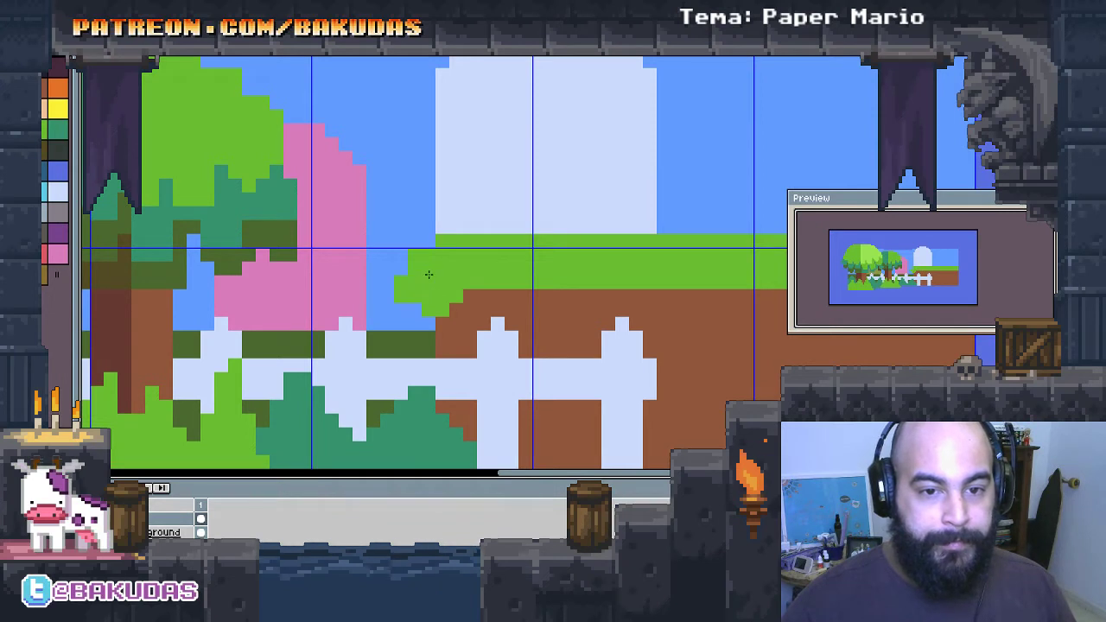
{"action": "scroll", "coordinate": [441, 260], "scroll_direction": "right", "scroll_amount": 1}
{"action": "scroll", "coordinate": [440, 259], "scroll_direction": "up", "scroll_amount": 1}
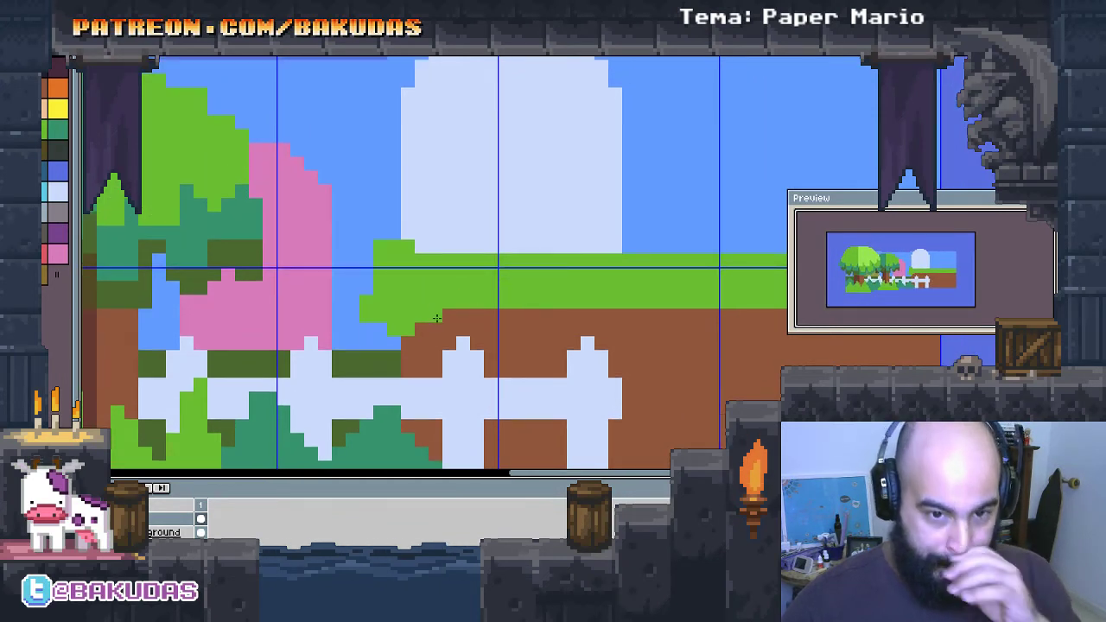
{"action": "left_click", "coordinate": [408, 344]}
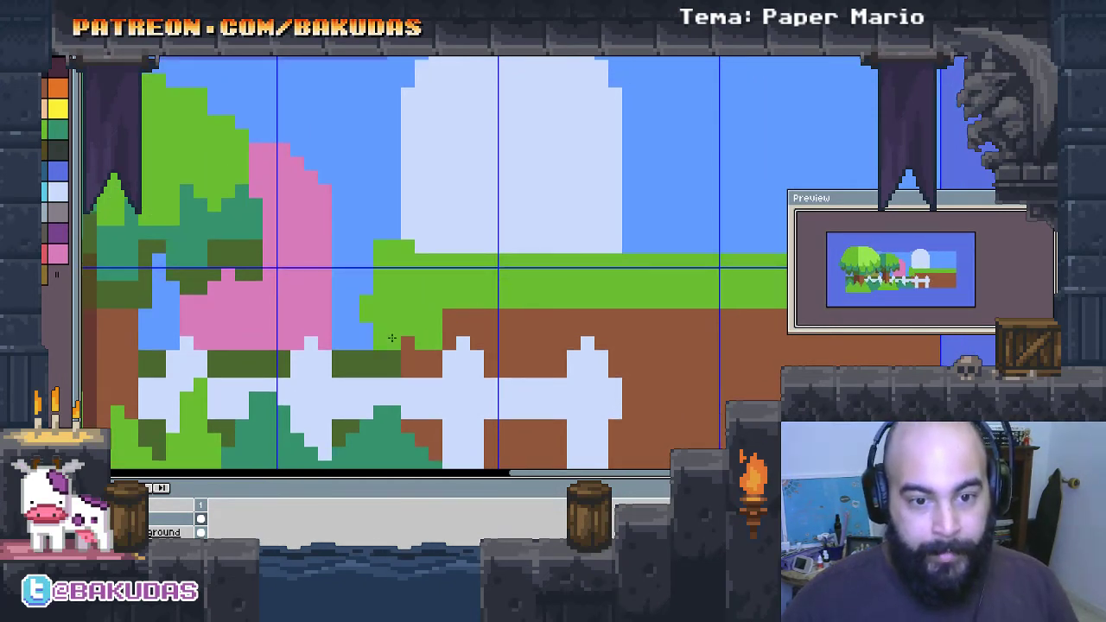
Step: Paint jagged green drips from the grass edge down into the hill's dirt
{"action": "scroll", "coordinate": [363, 299], "scroll_direction": "down", "scroll_amount": 1}
{"action": "scroll", "coordinate": [362, 299], "scroll_direction": "right", "scroll_amount": 1}
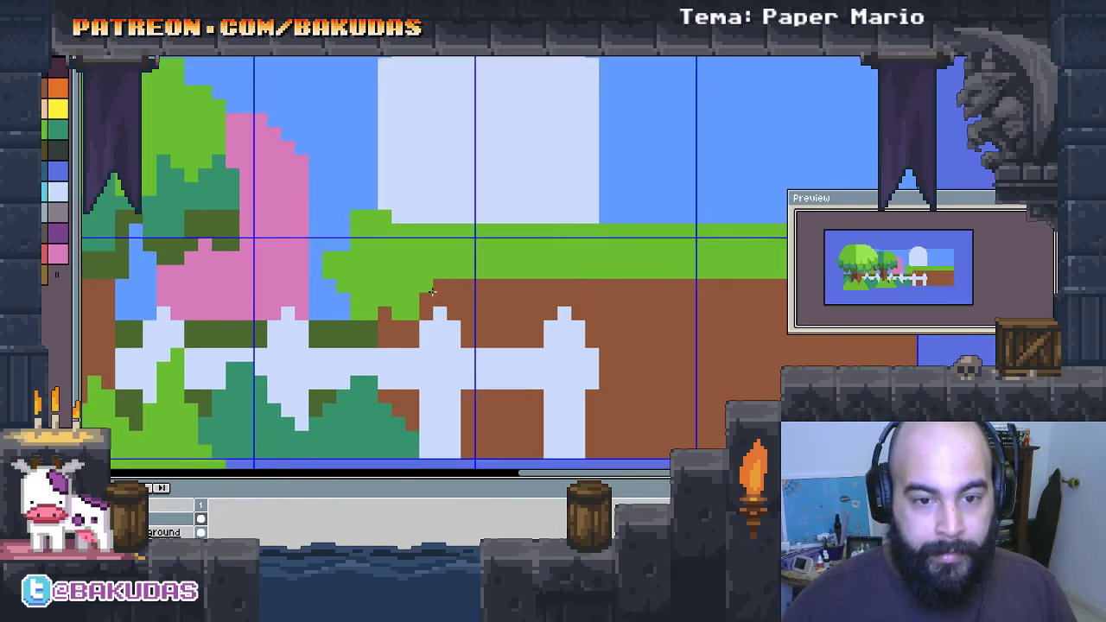
{"action": "left_click_drag", "start_coordinate": [449, 285], "coordinate": [475, 301]}
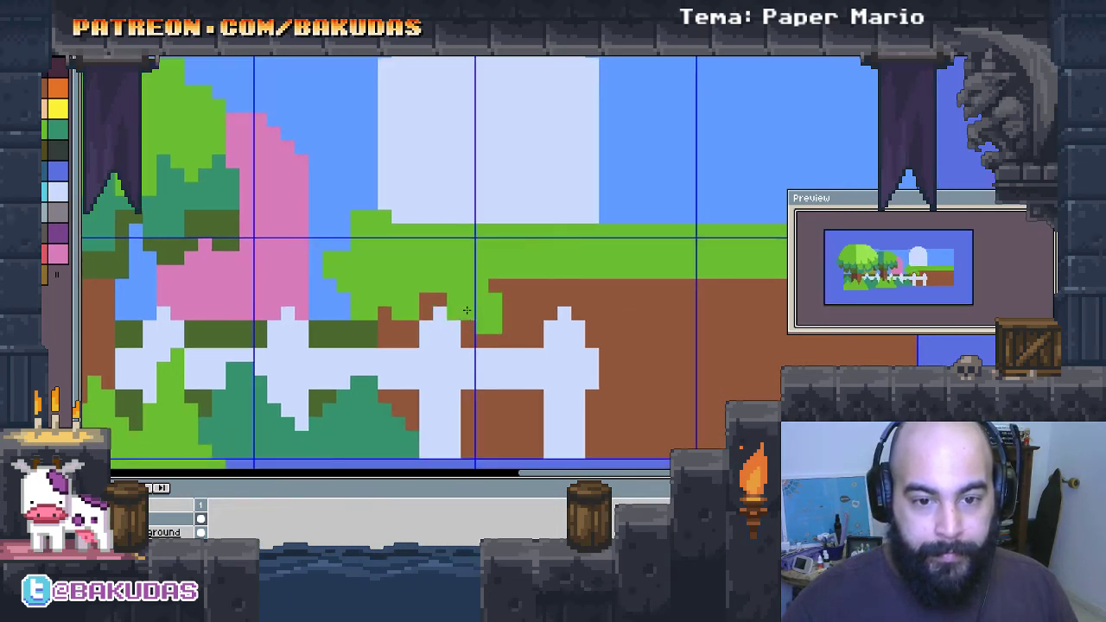
{"action": "left_click_drag", "start_coordinate": [426, 311], "coordinate": [413, 335]}
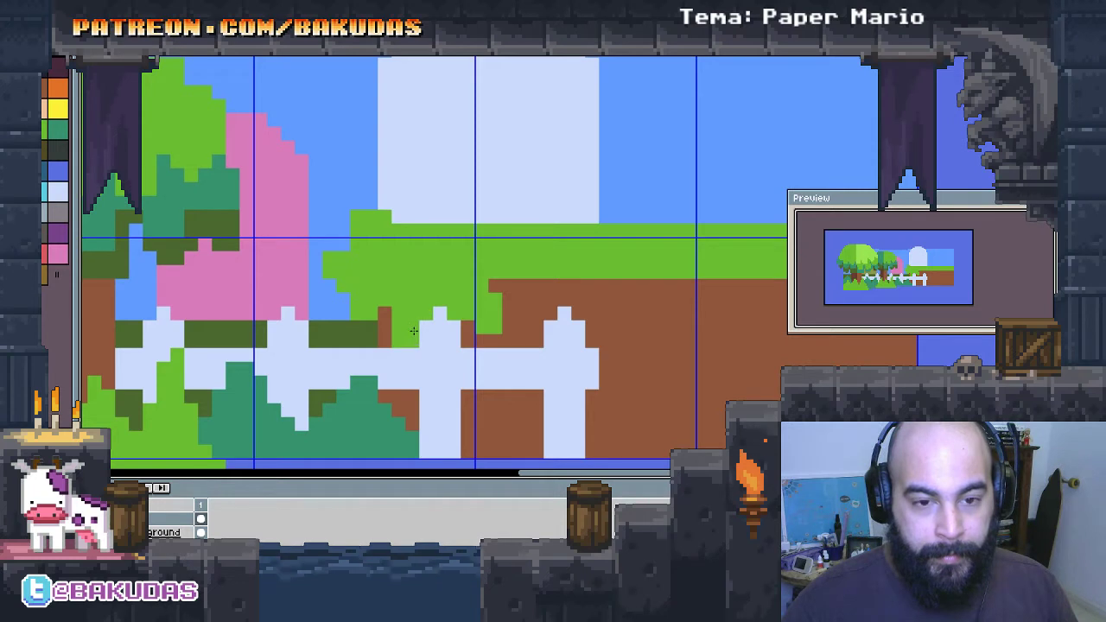
{"action": "mouse_move", "coordinate": [508, 286]}
{"action": "left_mouse_down"}
{"action": "mouse_move", "coordinate": [523, 288]}
{"action": "mouse_move", "coordinate": [394, 290]}
{"action": "left_mouse_up"}
{"action": "left_click", "coordinate": [470, 317]}
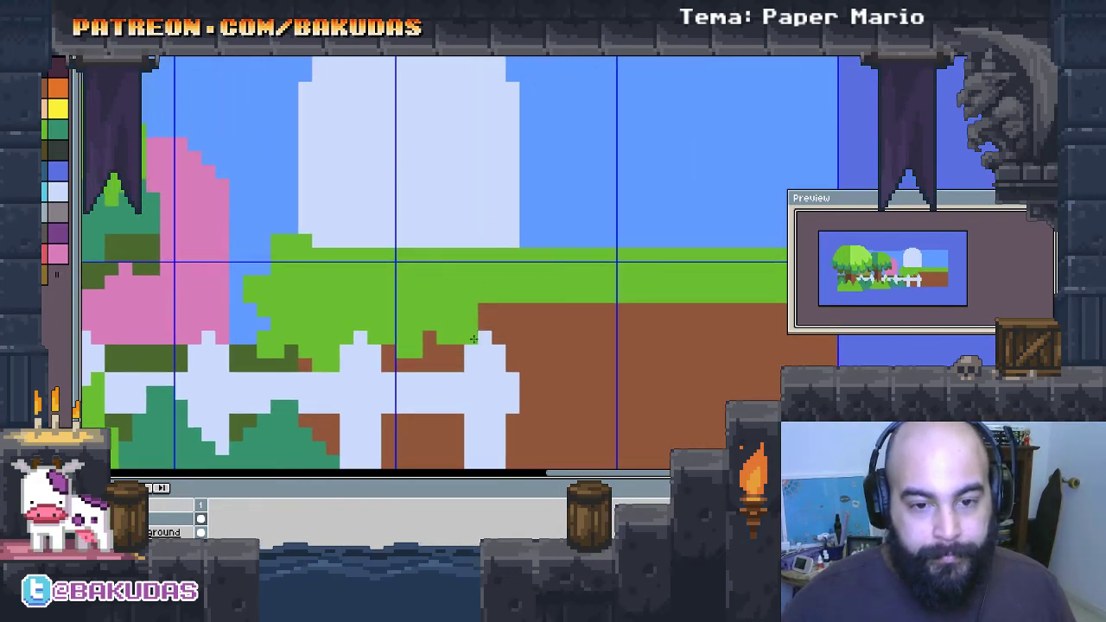
{"action": "mouse_move", "coordinate": [474, 339]}
{"action": "left_mouse_down"}
{"action": "mouse_move", "coordinate": [519, 311]}
{"action": "mouse_move", "coordinate": [489, 322]}
{"action": "mouse_move", "coordinate": [529, 354]}
{"action": "mouse_move", "coordinate": [579, 325]}
{"action": "mouse_move", "coordinate": [574, 360]}
{"action": "mouse_move", "coordinate": [734, 311]}
{"action": "mouse_move", "coordinate": [760, 347]}
{"action": "mouse_move", "coordinate": [682, 337]}
{"action": "mouse_move", "coordinate": [727, 304]}
{"action": "mouse_move", "coordinate": [683, 343]}
{"action": "left_mouse_up"}
Step: Carve a stepped grass edge along the hill's right side
{"action": "scroll", "coordinate": [683, 337], "scroll_direction": "right", "scroll_amount": 2}
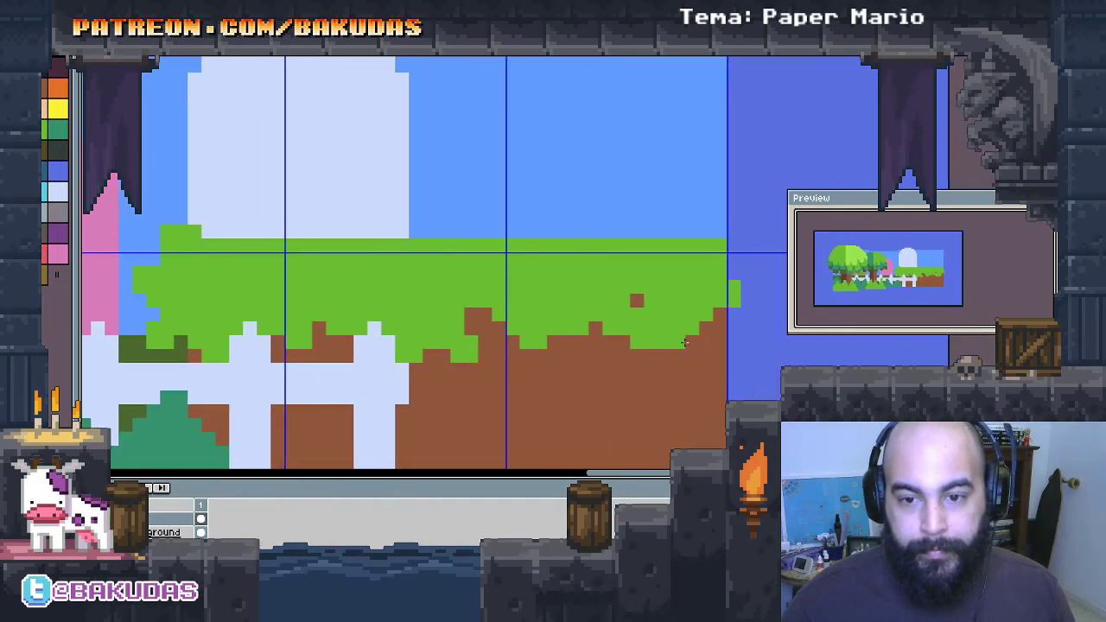
{"action": "mouse_move", "coordinate": [739, 309]}
{"action": "left_mouse_down"}
{"action": "mouse_move", "coordinate": [663, 373]}
{"action": "mouse_move", "coordinate": [630, 347]}
{"action": "mouse_move", "coordinate": [589, 346]}
{"action": "mouse_move", "coordinate": [591, 371]}
{"action": "mouse_move", "coordinate": [596, 354]}
{"action": "mouse_move", "coordinate": [528, 359]}
{"action": "left_mouse_up"}
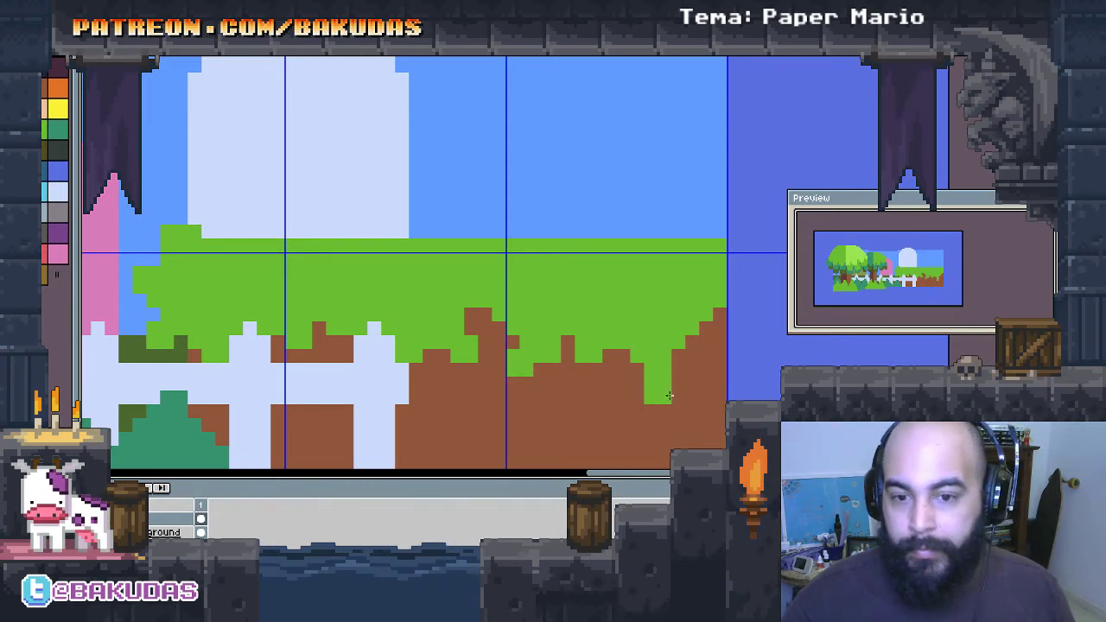
{"action": "mouse_move", "coordinate": [713, 349]}
{"action": "left_mouse_down"}
{"action": "mouse_move", "coordinate": [709, 336]}
{"action": "mouse_move", "coordinate": [728, 344]}
{"action": "left_mouse_up"}
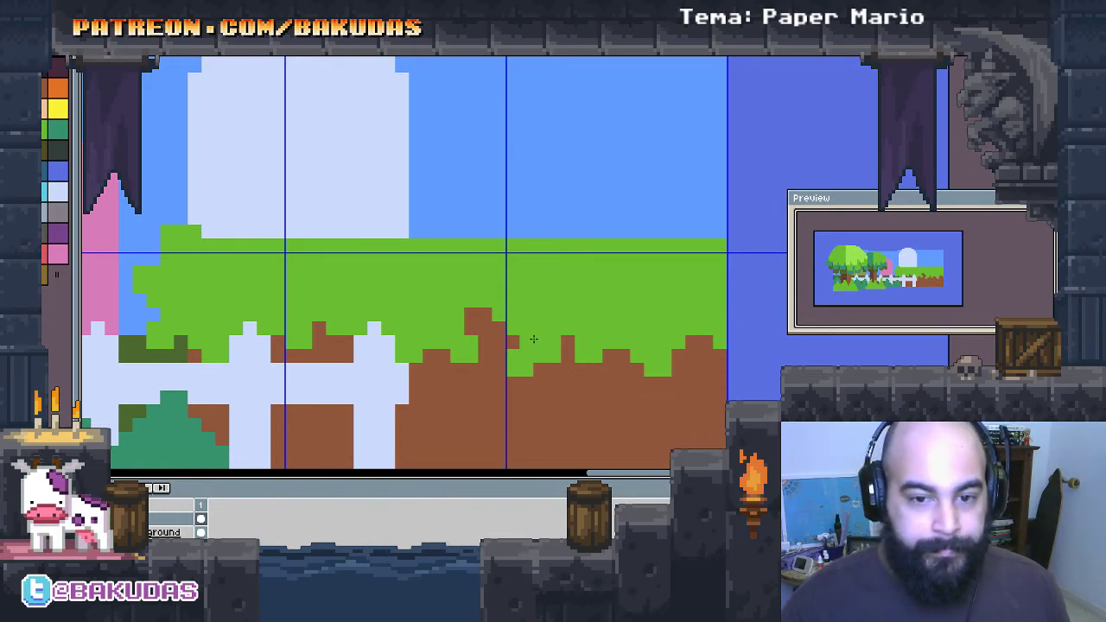
{"action": "left_click", "coordinate": [514, 342]}
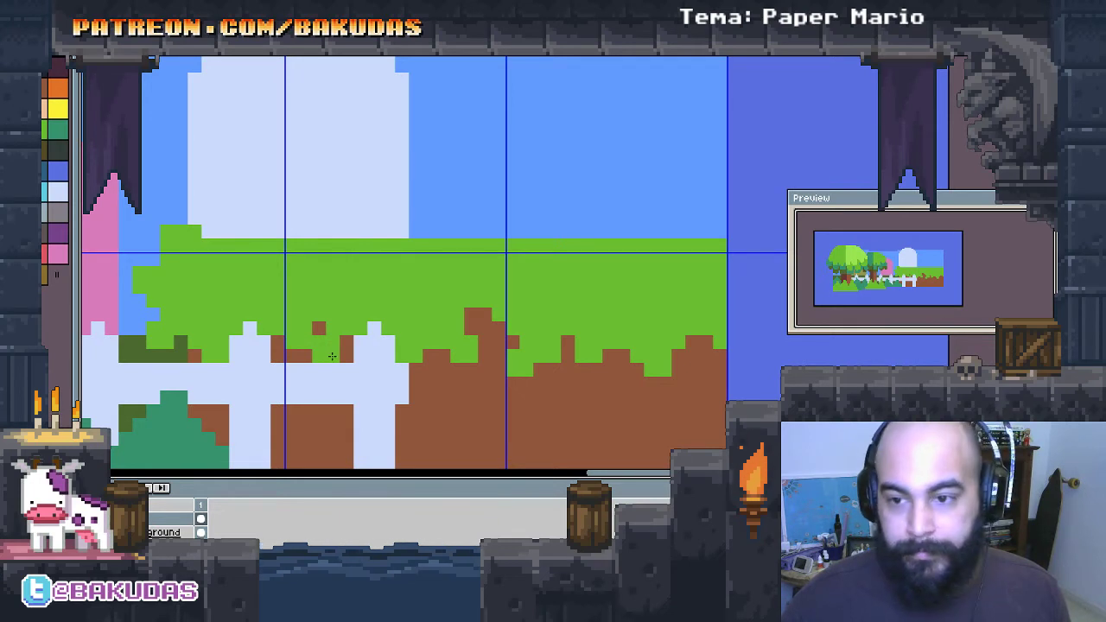
Step: Notch brown dirt bumps into the left grass edge, keeping the fence peak white
{"action": "mouse_move", "coordinate": [354, 358]}
{"action": "left_mouse_down"}
{"action": "mouse_move", "coordinate": [400, 325]}
{"action": "mouse_move", "coordinate": [372, 329]}
{"action": "left_mouse_up"}
{"action": "right_click", "coordinate": [419, 314]}
{"action": "left_click", "coordinate": [397, 300]}
{"action": "right_click", "coordinate": [370, 315]}
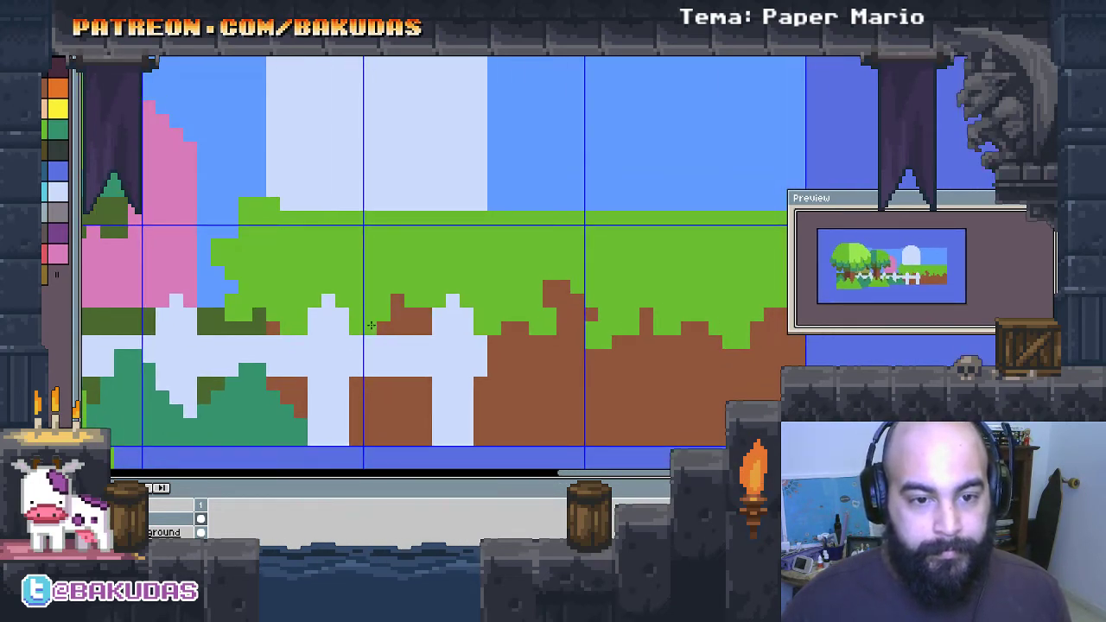
{"action": "right_click", "coordinate": [514, 377]}
{"action": "key", "text": "Tab"}
{"action": "key", "text": "Tab"}
{"action": "left_click", "coordinate": [542, 354]}
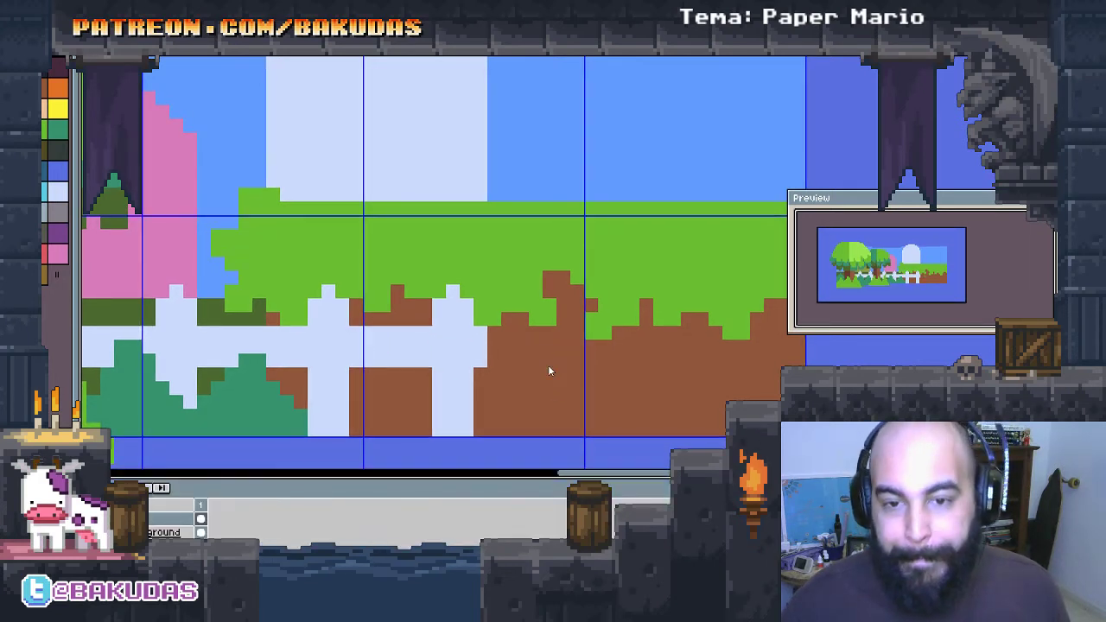
{"action": "right_click", "coordinate": [328, 294]}
{"action": "key", "text": "ctrl+z"}
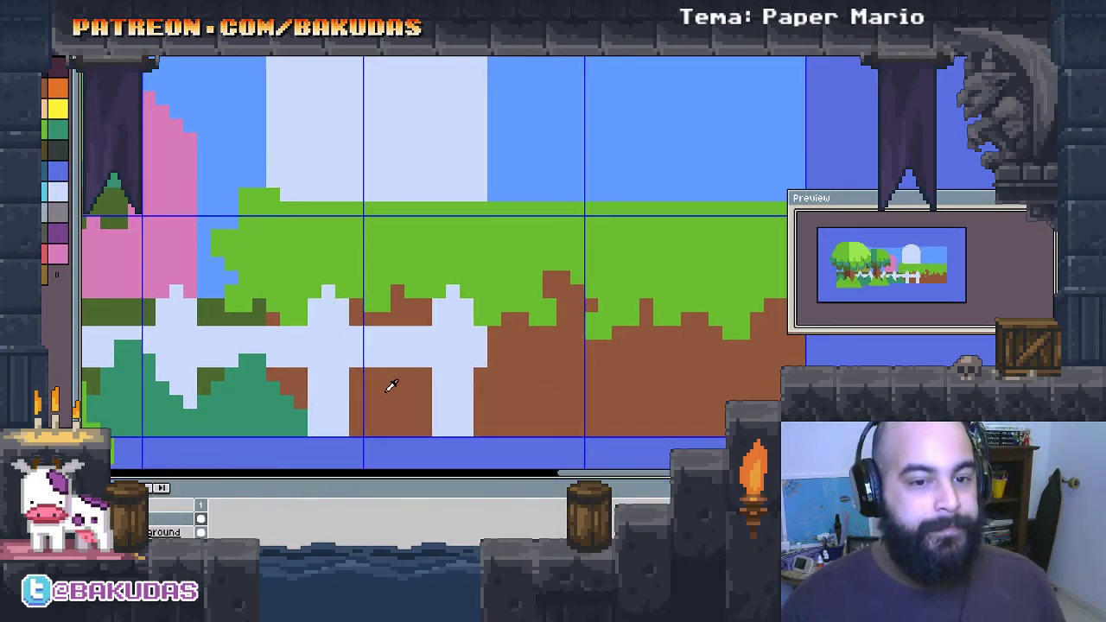
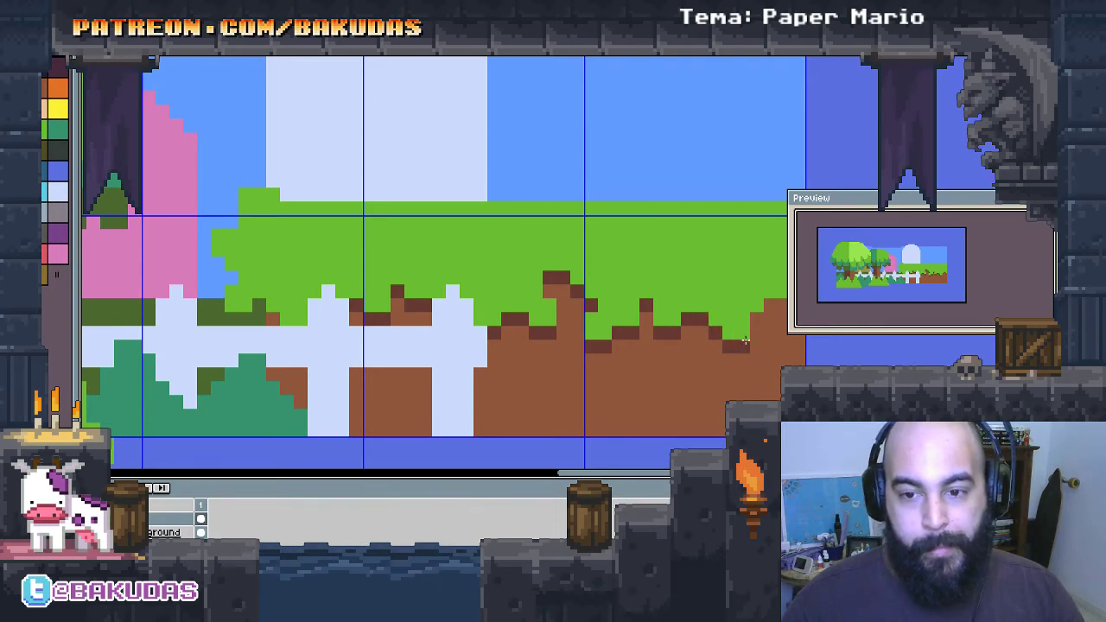
Step: Paint light-green diagonal stripes across the left part of the dark-green grass strip
{"action": "scroll", "coordinate": [756, 320], "scroll_direction": "right", "scroll_amount": 3}
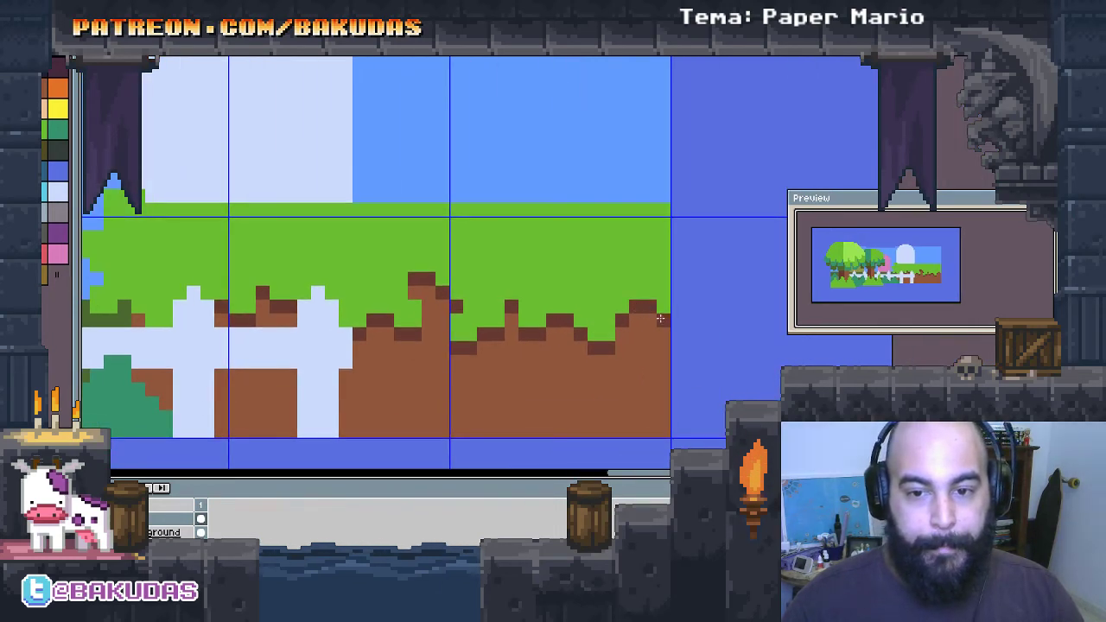
{"action": "scroll", "coordinate": [374, 328], "scroll_direction": "left", "scroll_amount": 3}
{"action": "scroll", "coordinate": [374, 329], "scroll_direction": "up", "scroll_amount": 1}
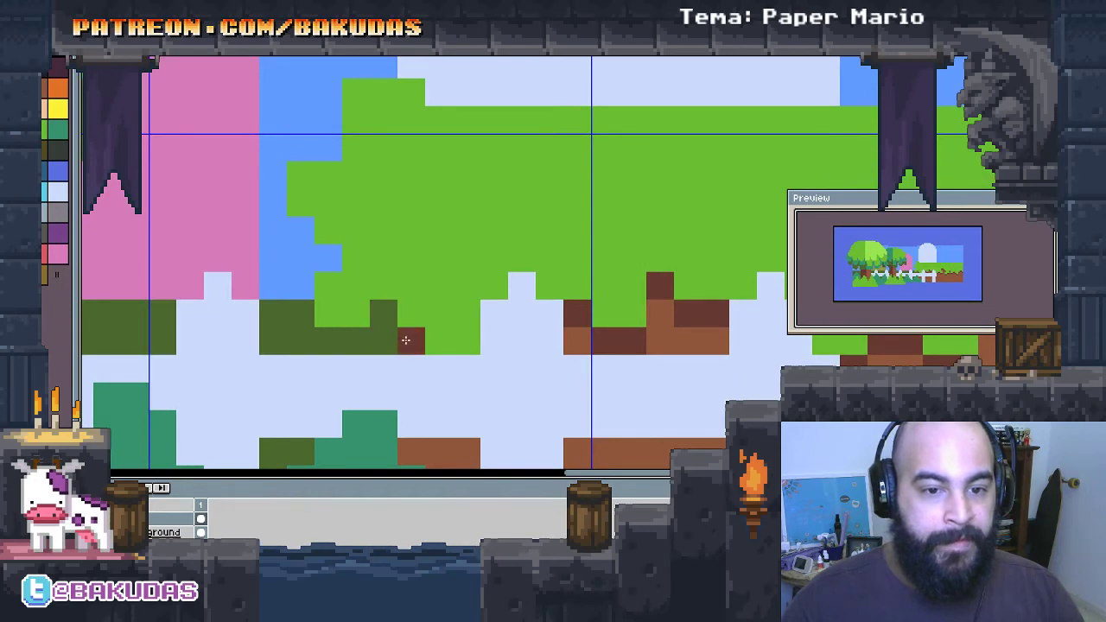
{"action": "scroll", "coordinate": [430, 376], "scroll_direction": "down", "scroll_amount": 1}
{"action": "scroll", "coordinate": [436, 336], "scroll_direction": "down", "scroll_amount": 1}
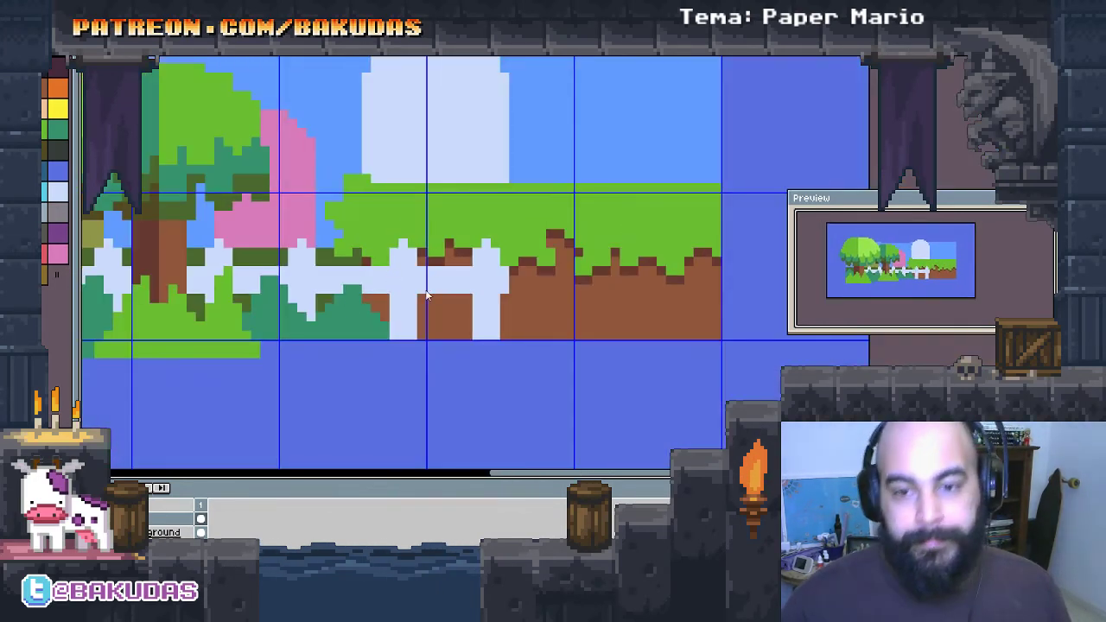
{"action": "scroll", "coordinate": [415, 212], "scroll_direction": "up", "scroll_amount": 1}
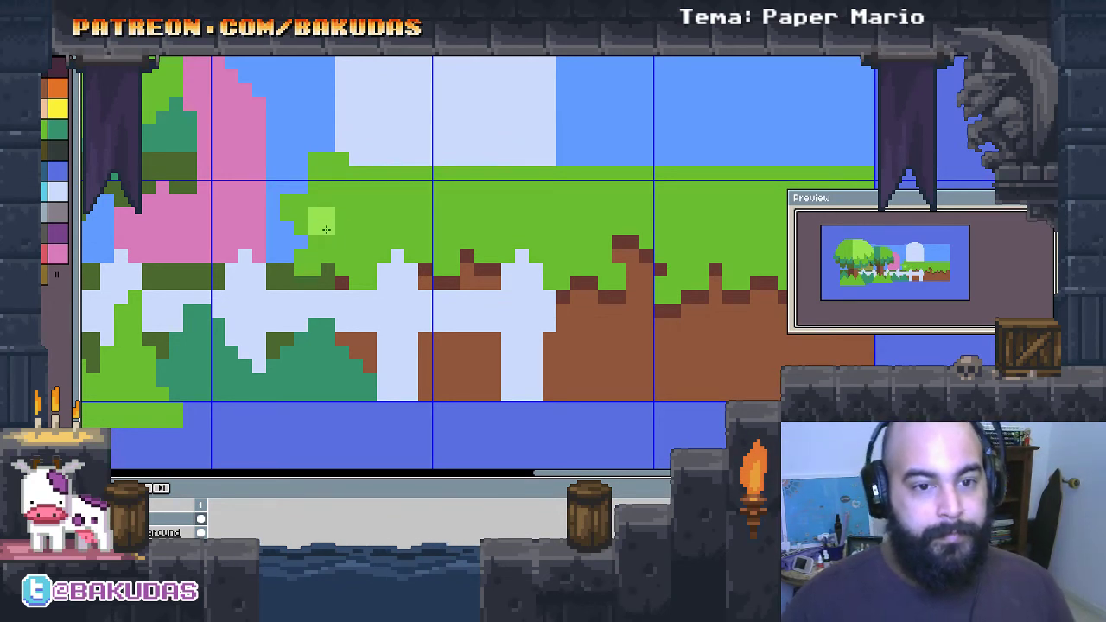
{"action": "mouse_move", "coordinate": [321, 221]}
{"action": "left_mouse_down"}
{"action": "mouse_move", "coordinate": [374, 188]}
{"action": "mouse_move", "coordinate": [484, 212]}
{"action": "left_mouse_up"}
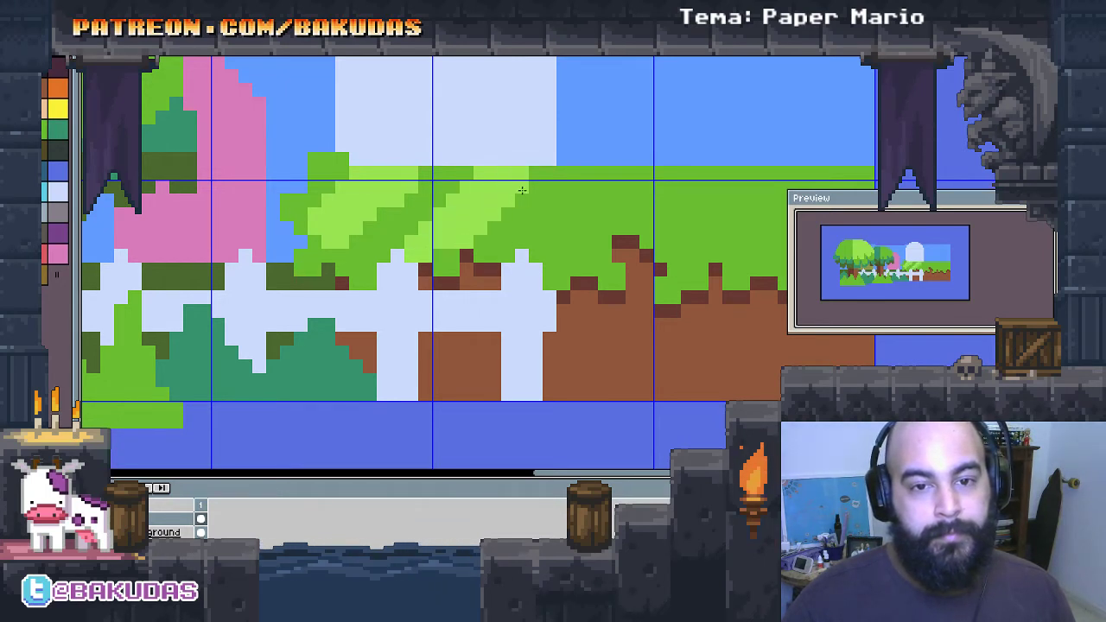
{"action": "mouse_move", "coordinate": [485, 213]}
{"action": "left_mouse_down"}
{"action": "mouse_move", "coordinate": [450, 265]}
{"action": "mouse_move", "coordinate": [545, 249]}
{"action": "mouse_move", "coordinate": [591, 194]}
{"action": "left_mouse_up"}
Step: Continue the light-green diagonal stripes along the middle of the grass
{"action": "left_click_drag", "start_coordinate": [567, 256], "coordinate": [608, 213]}
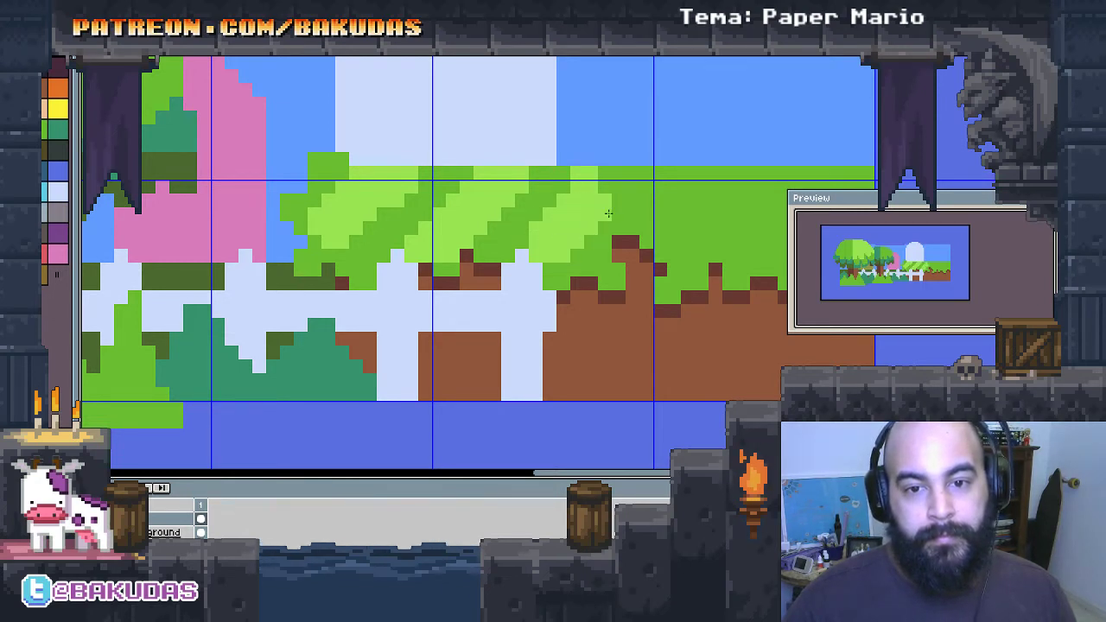
{"action": "left_click_drag", "start_coordinate": [695, 195], "coordinate": [636, 209]}
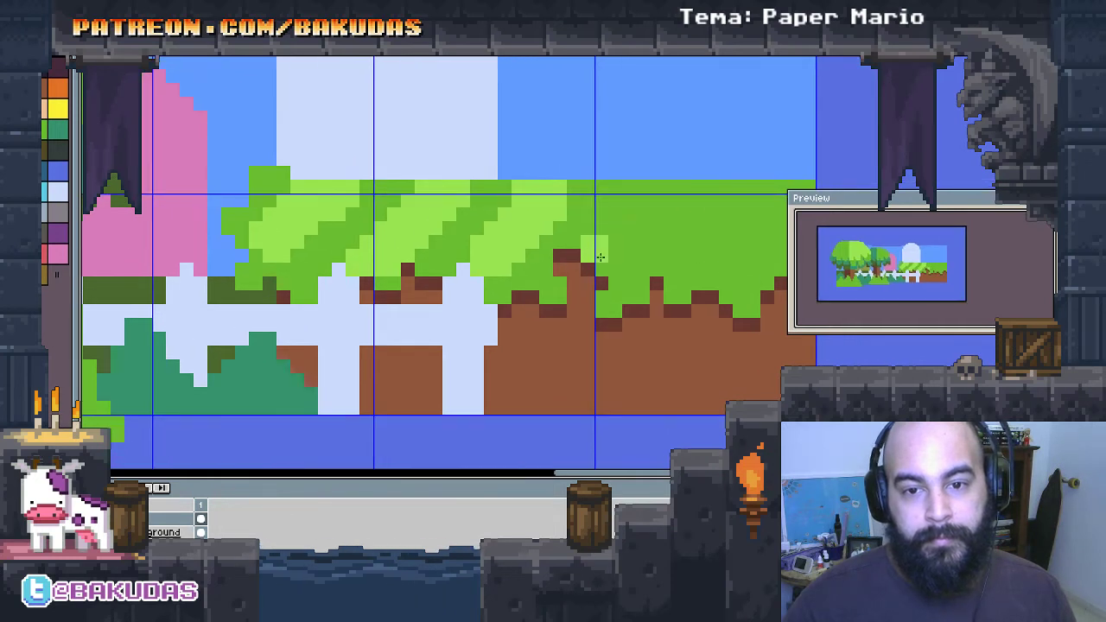
{"action": "left_click_drag", "start_coordinate": [613, 261], "coordinate": [668, 201]}
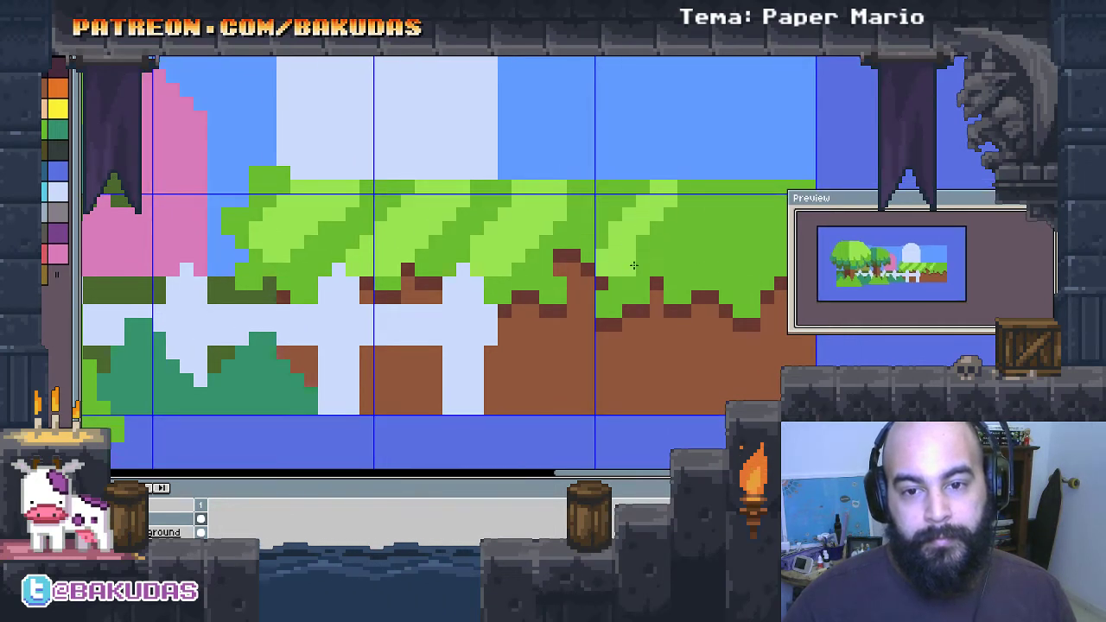
{"action": "left_click_drag", "start_coordinate": [633, 265], "coordinate": [690, 183]}
{"action": "mouse_move", "coordinate": [692, 247]}
{"action": "left_mouse_down"}
{"action": "mouse_move", "coordinate": [721, 222]}
{"action": "mouse_move", "coordinate": [588, 244]}
{"action": "left_mouse_up"}
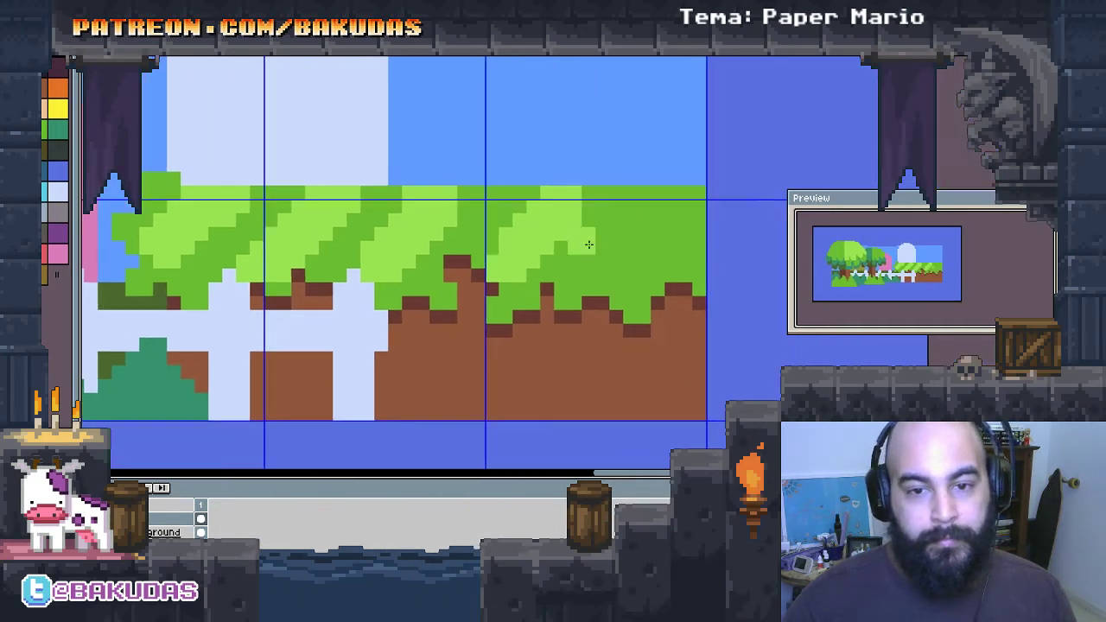
Step: Finish the light-green stripes at the grass strip's right end
{"action": "scroll", "coordinate": [532, 242], "scroll_direction": "right", "scroll_amount": 3}
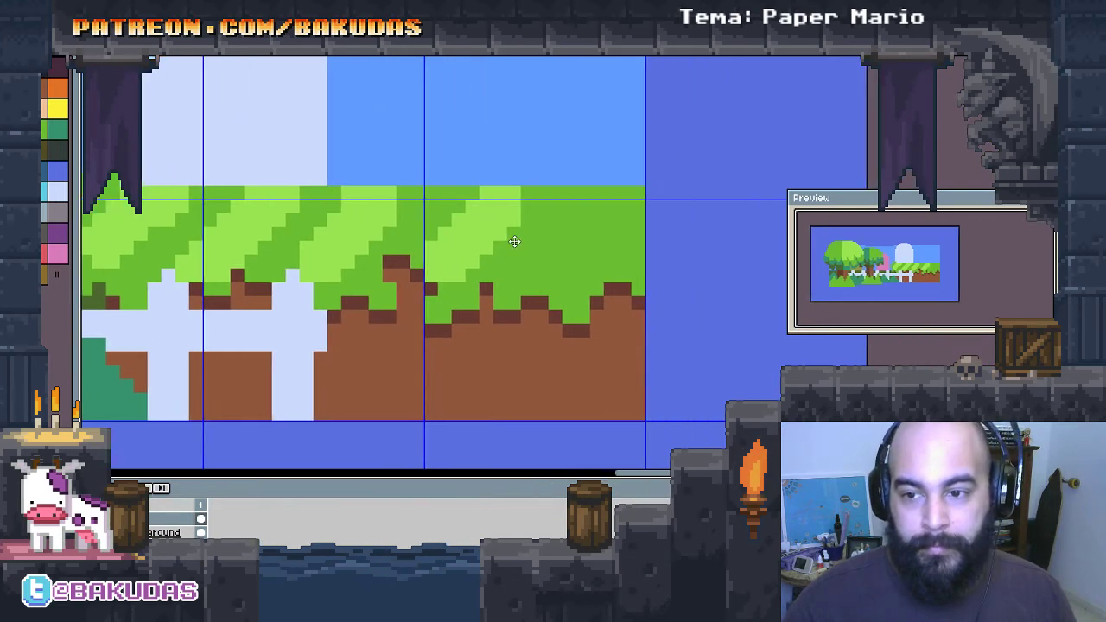
{"action": "left_click_drag", "start_coordinate": [519, 273], "coordinate": [584, 187]}
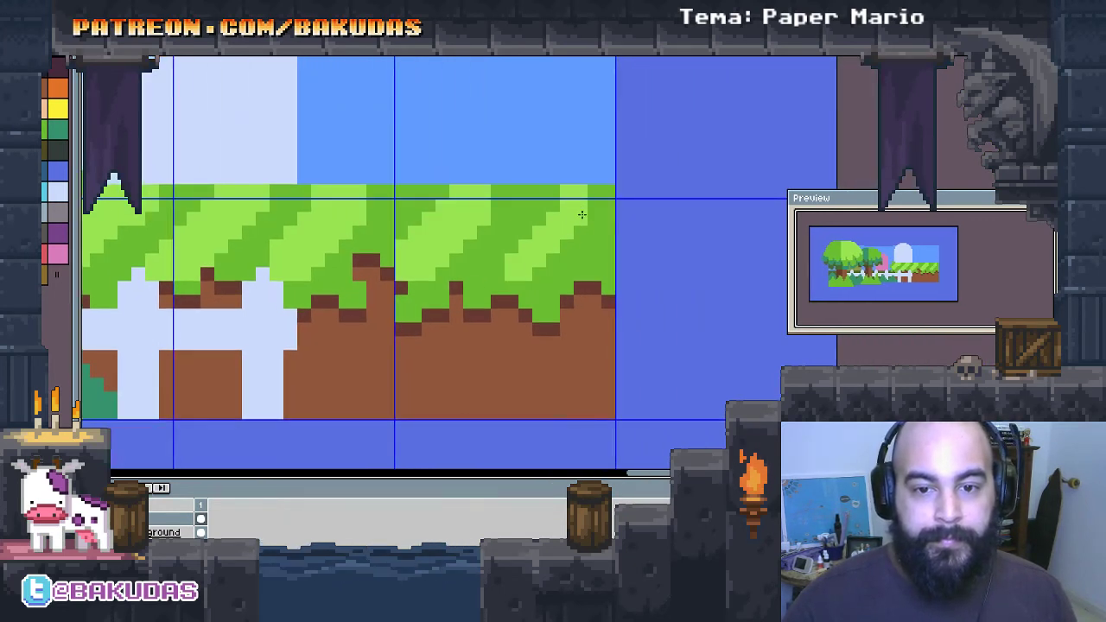
{"action": "left_click_drag", "start_coordinate": [550, 269], "coordinate": [589, 228]}
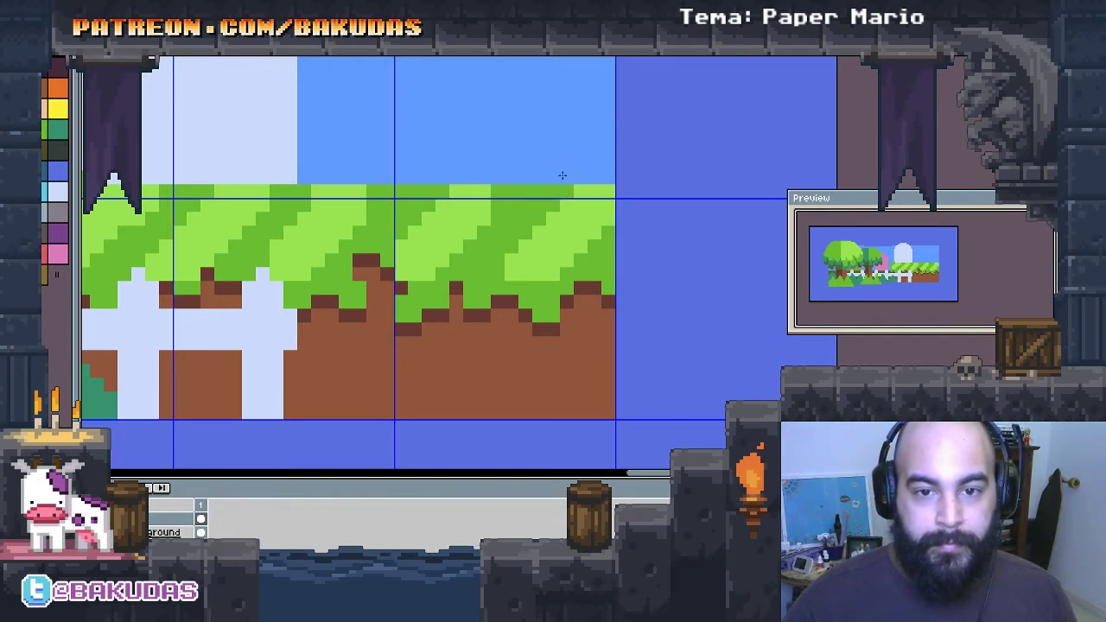
{"action": "scroll", "coordinate": [484, 225], "scroll_direction": "left", "scroll_amount": 2}
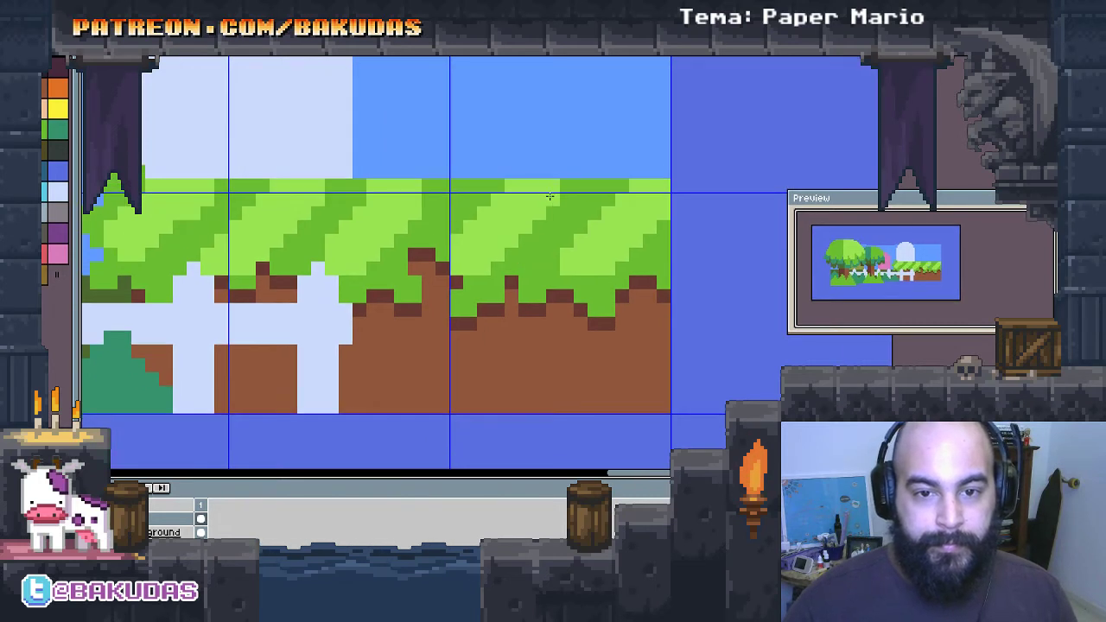
{"action": "scroll", "coordinate": [494, 231], "scroll_direction": "left", "scroll_amount": 4}
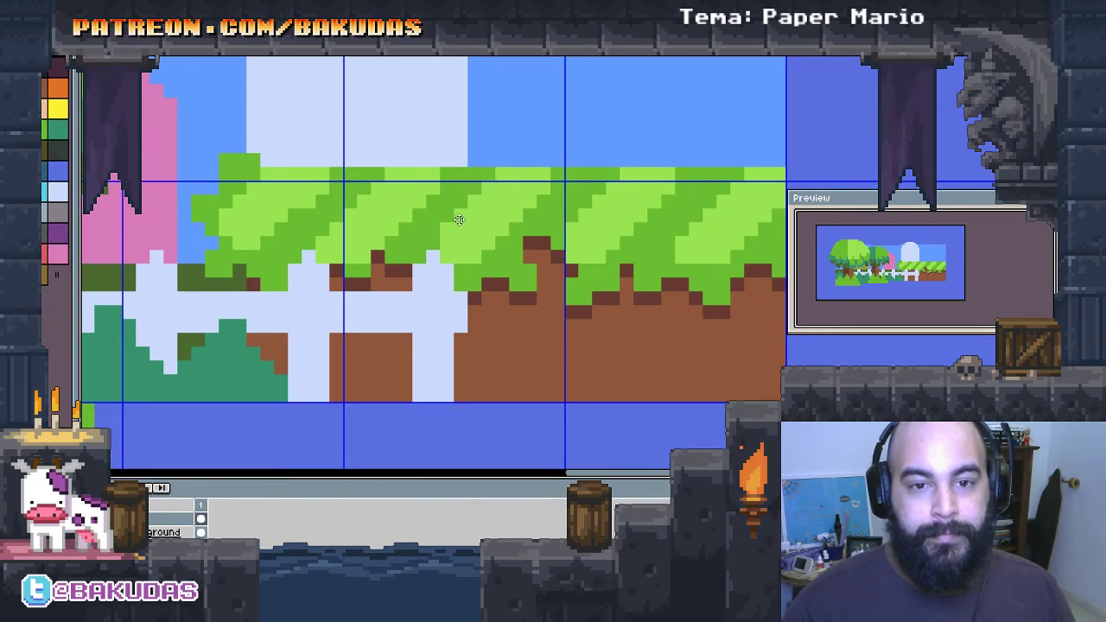
{"action": "scroll", "coordinate": [459, 219], "scroll_direction": "left", "scroll_amount": 5}
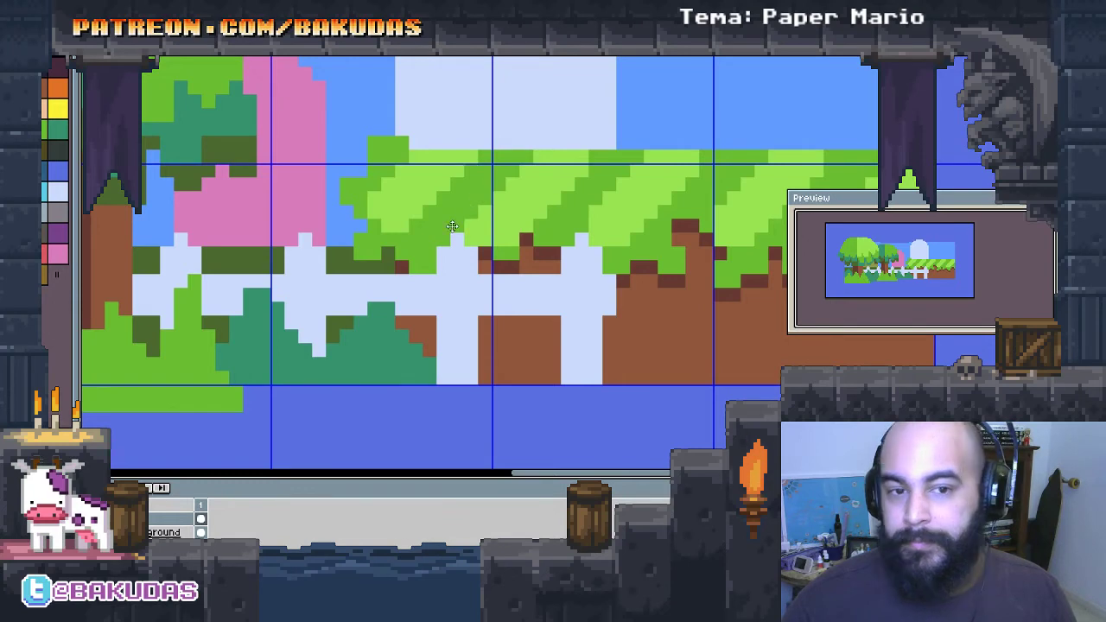
Step: Dot light-green pixel tufts along the top edge of the grass strip
{"action": "scroll", "coordinate": [479, 184], "scroll_direction": "left", "scroll_amount": 2}
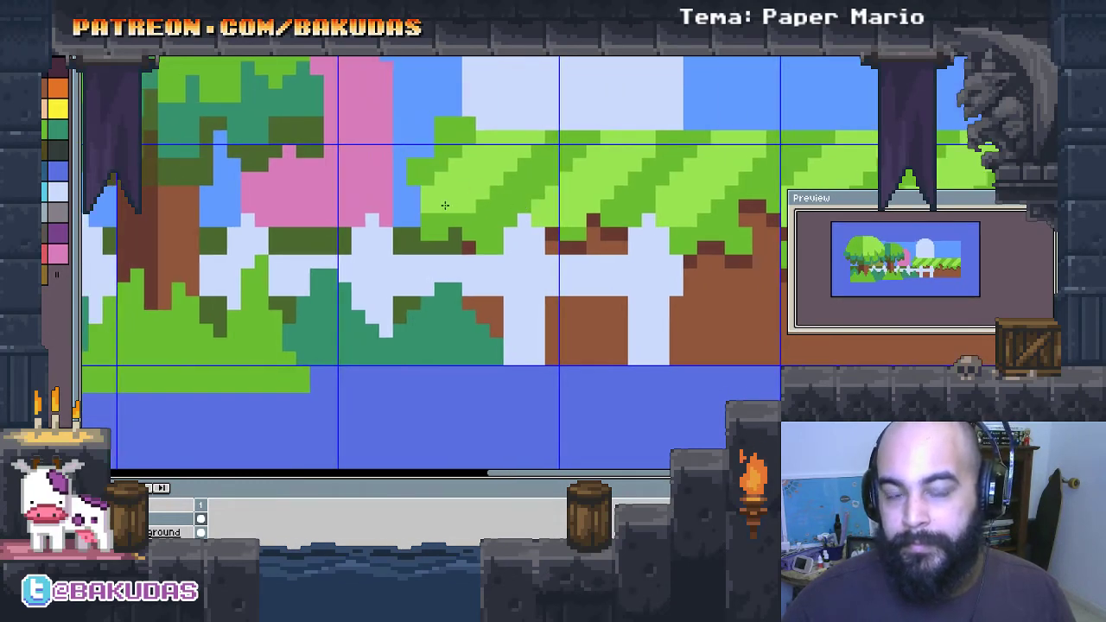
{"action": "left_click", "coordinate": [420, 213]}
{"action": "left_click", "coordinate": [434, 115]}
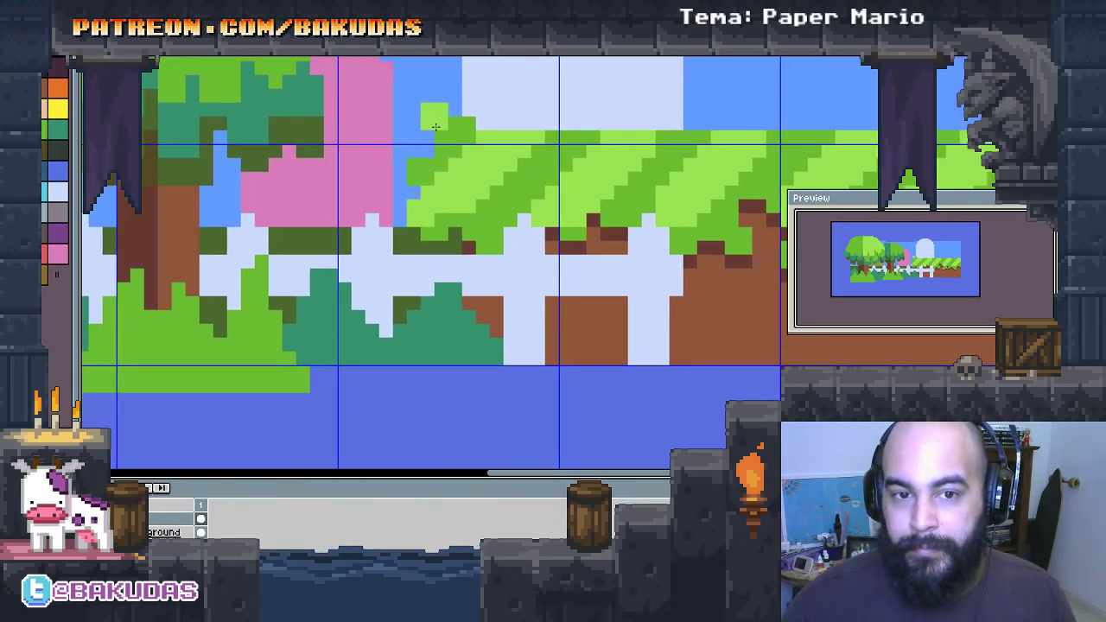
{"action": "scroll", "coordinate": [718, 151], "scroll_direction": "up", "scroll_amount": 1}
{"action": "left_click", "coordinate": [549, 157]}
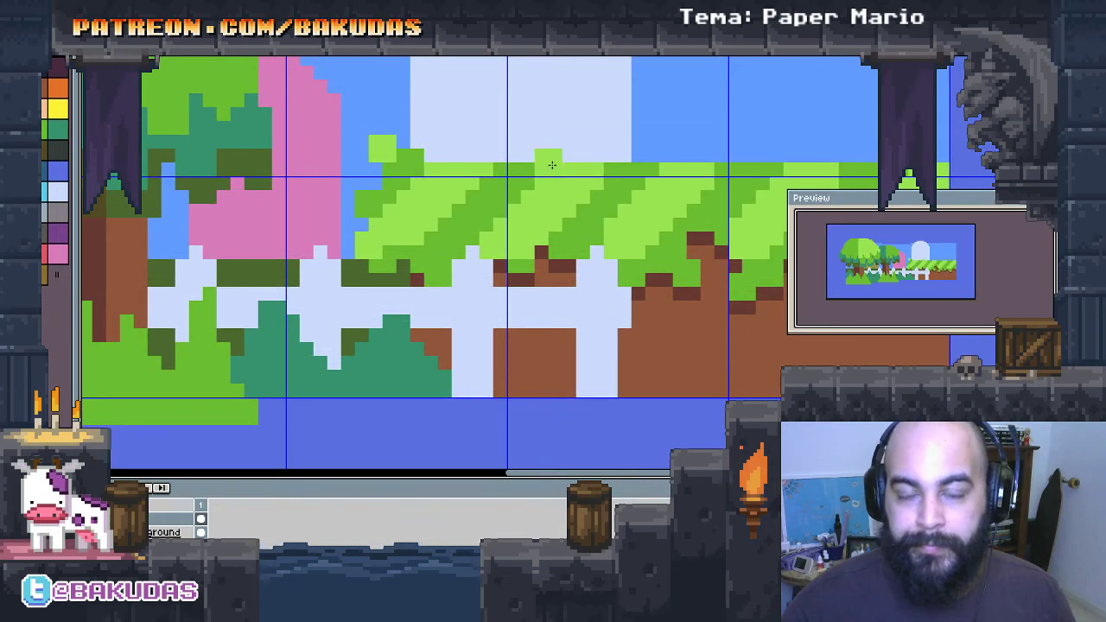
{"action": "left_click", "coordinate": [596, 153]}
{"action": "left_click", "coordinate": [659, 162]}
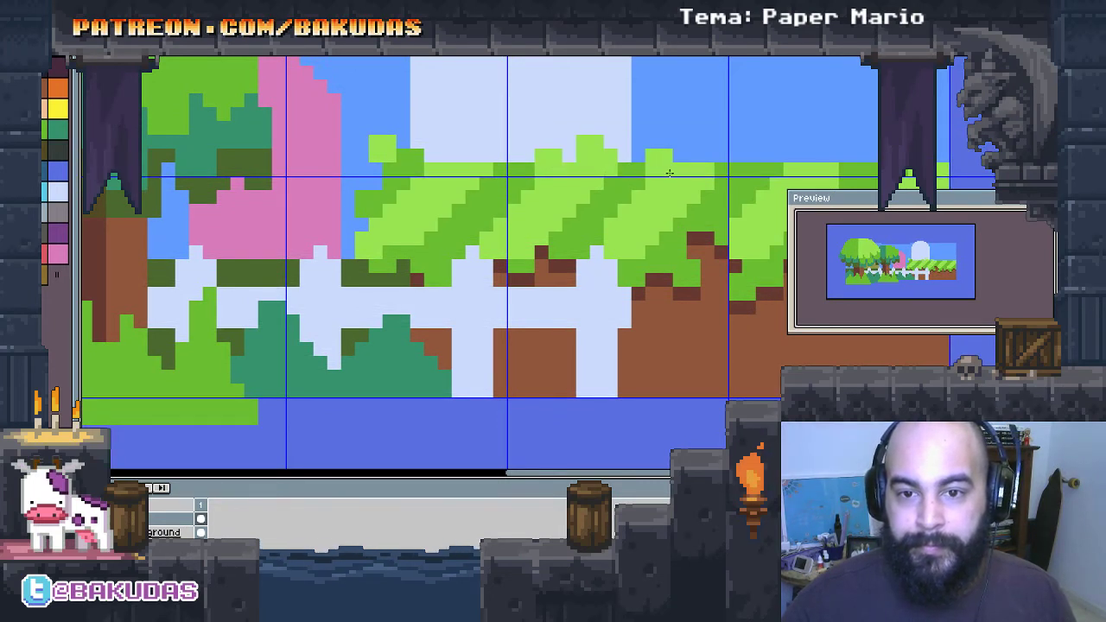
{"action": "left_click", "coordinate": [689, 150]}
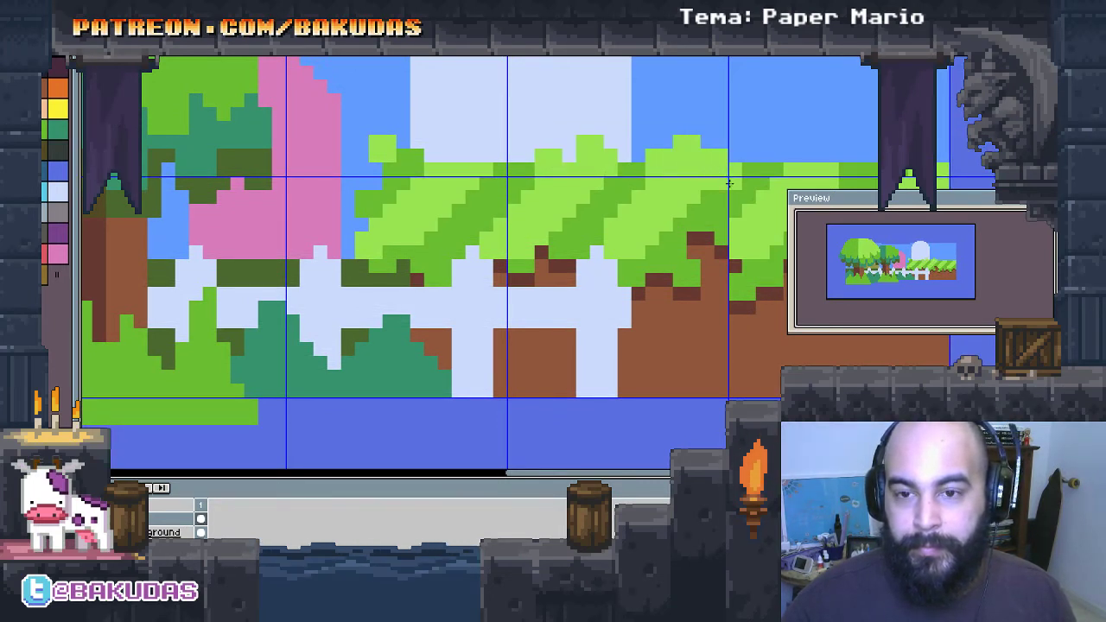
{"action": "scroll", "coordinate": [728, 183], "scroll_direction": "right", "scroll_amount": 2}
{"action": "left_click", "coordinate": [673, 166]}
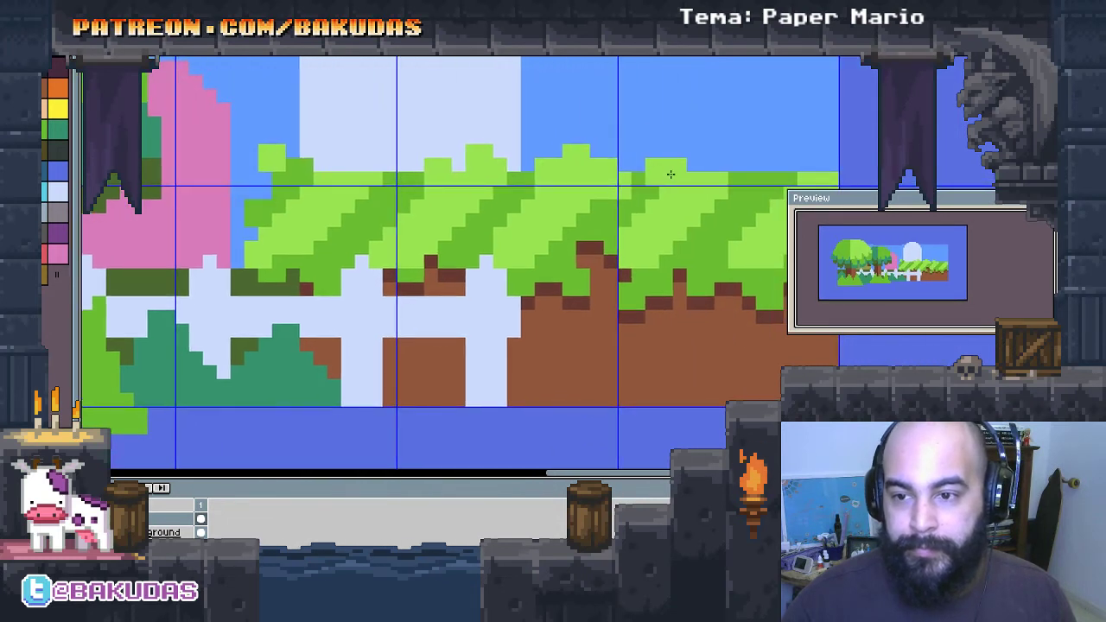
Step: Paint over most of the tufts with sky colour to even out the grass edge
{"action": "left_click_drag", "start_coordinate": [670, 173], "coordinate": [549, 164]}
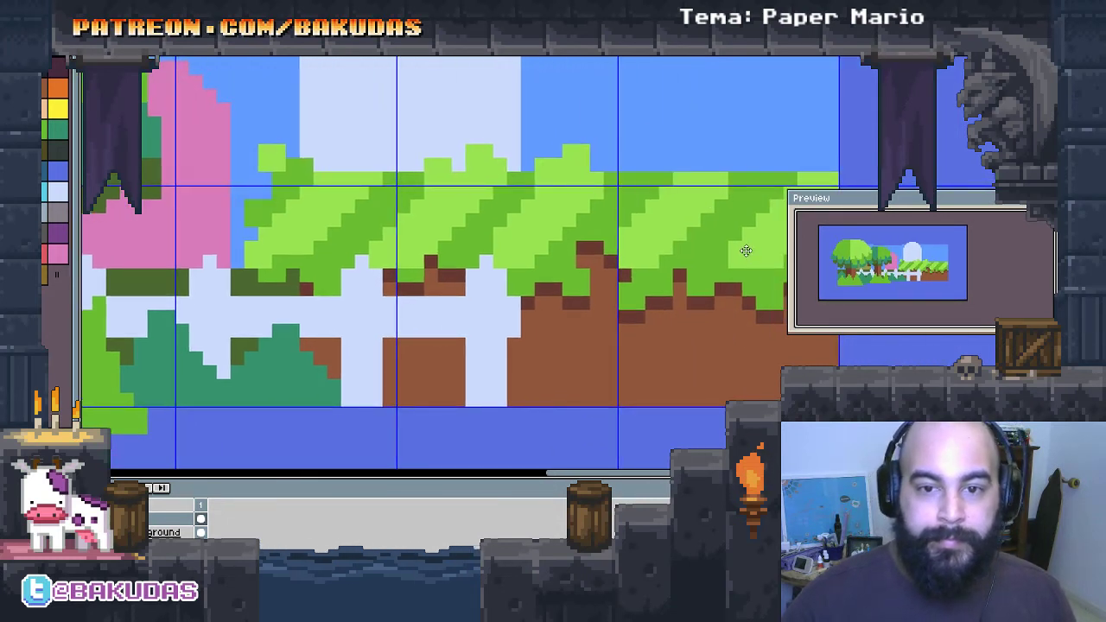
{"action": "left_click_drag", "start_coordinate": [481, 158], "coordinate": [438, 165]}
{"action": "left_click", "coordinate": [272, 158]}
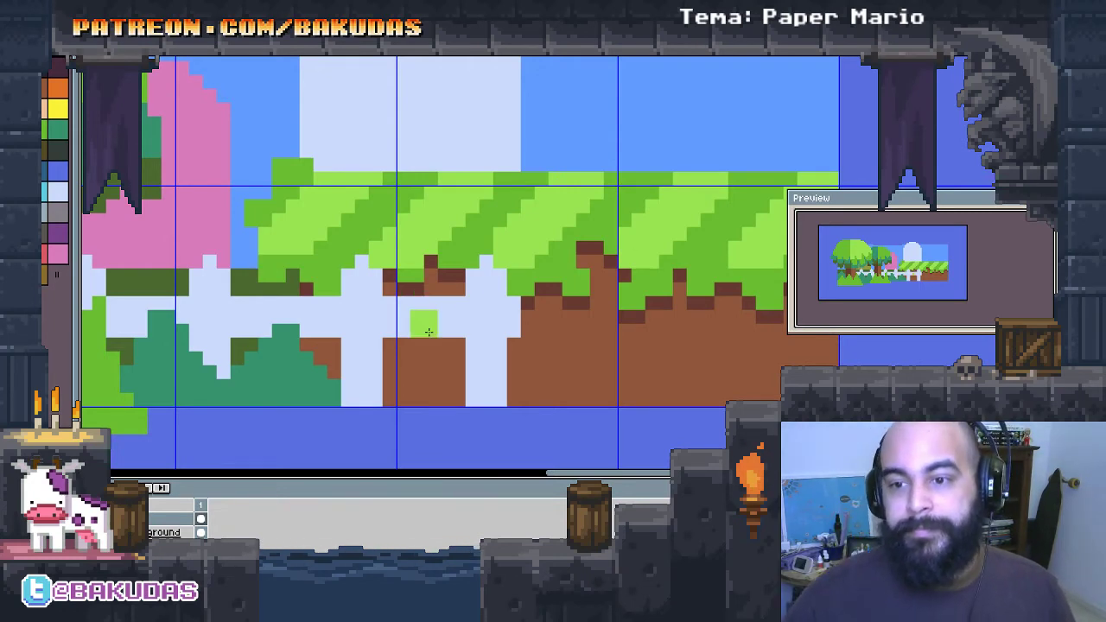
{"action": "scroll", "coordinate": [424, 316], "scroll_direction": "down", "scroll_amount": 2}
{"action": "scroll", "coordinate": [524, 272], "scroll_direction": "down", "scroll_amount": 1}
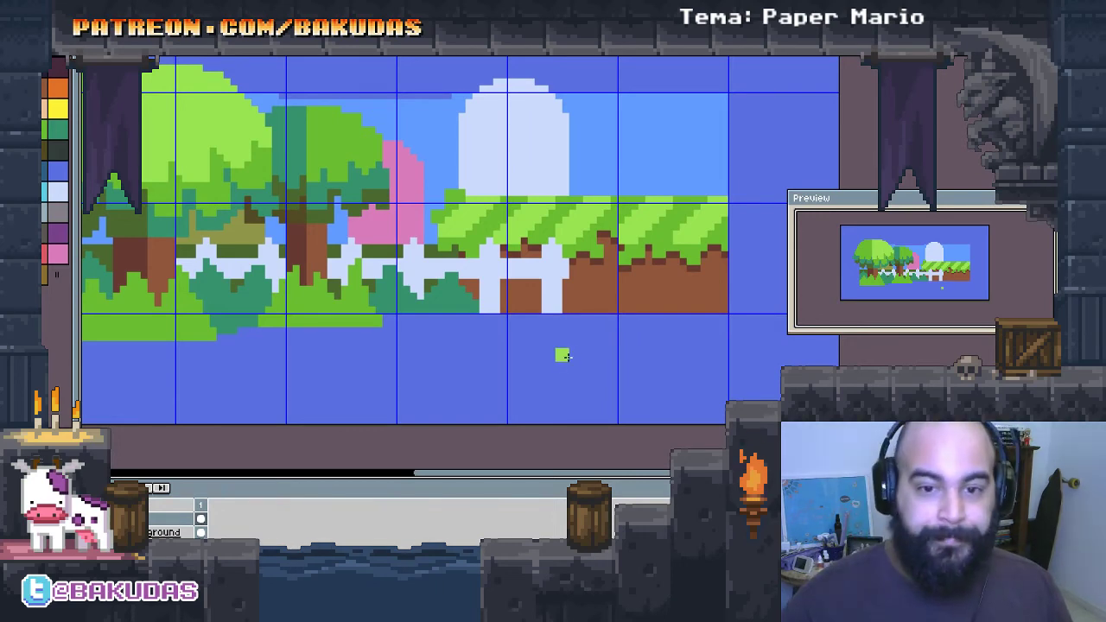
Step: Magic-wand select the fence shape and duplicate it to the right, below the ground
{"action": "left_click_drag", "start_coordinate": [567, 356], "coordinate": [477, 342]}
{"action": "scroll", "coordinate": [477, 342], "scroll_direction": "up", "scroll_amount": 2}
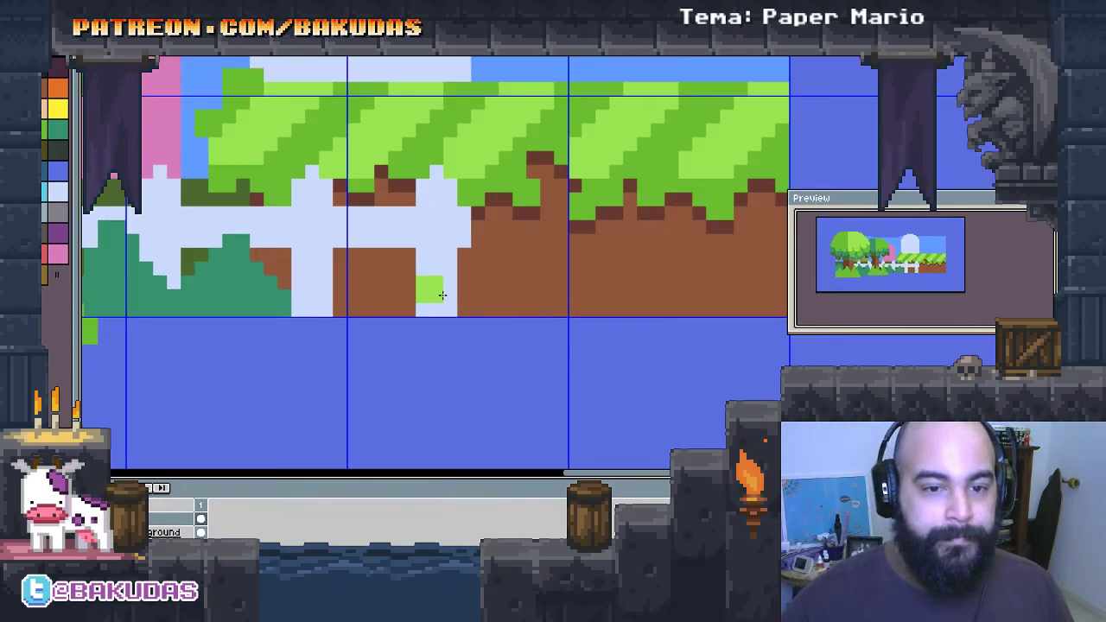
{"action": "key", "text": "w"}
{"action": "left_click", "coordinate": [445, 248]}
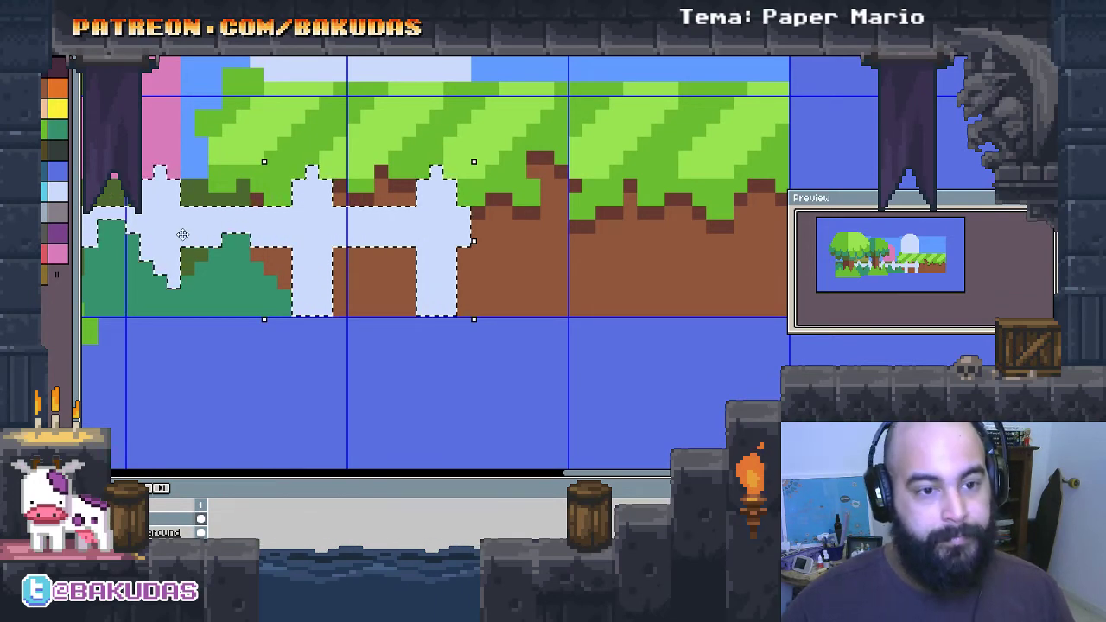
{"action": "mouse_move", "coordinate": [382, 227]}
{"action": "left_mouse_down"}
{"action": "mouse_move", "coordinate": [724, 227]}
{"action": "mouse_move", "coordinate": [786, 395]}
{"action": "left_mouse_up"}
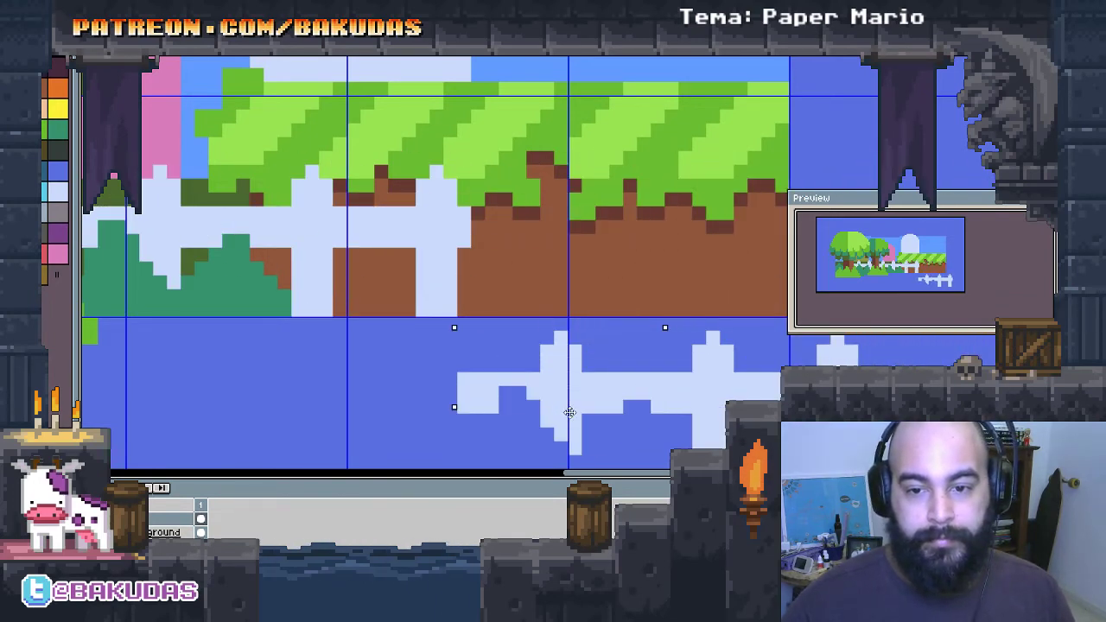
{"action": "left_click_drag", "start_coordinate": [681, 411], "coordinate": [595, 292]}
{"action": "key", "text": "ctrl+d"}
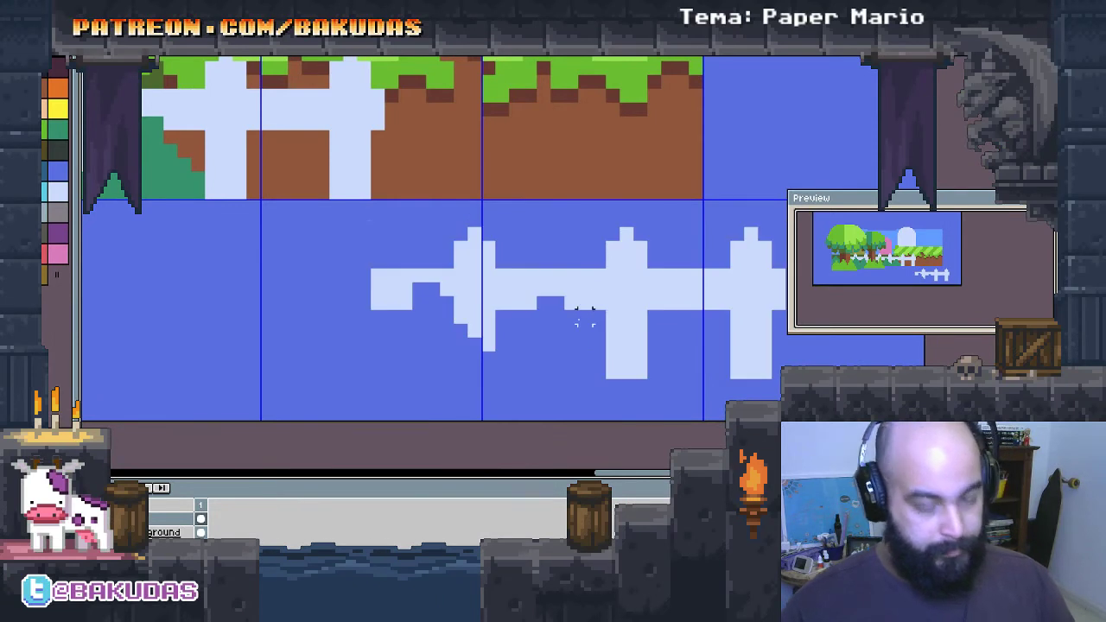
Step: Trim the copy's left section and stray nub, then move the remaining fence piece into place
{"action": "left_click_drag", "start_coordinate": [575, 378], "coordinate": [302, 241]}
{"action": "key", "text": "Delete"}
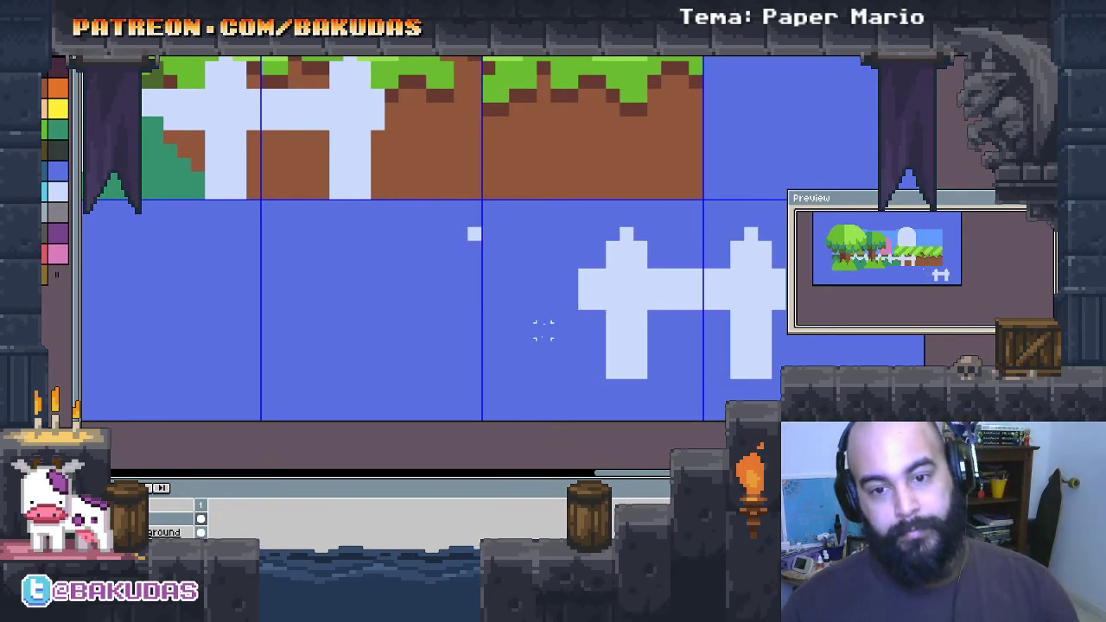
{"action": "left_click_drag", "start_coordinate": [451, 197], "coordinate": [486, 271]}
{"action": "key", "text": "Delete"}
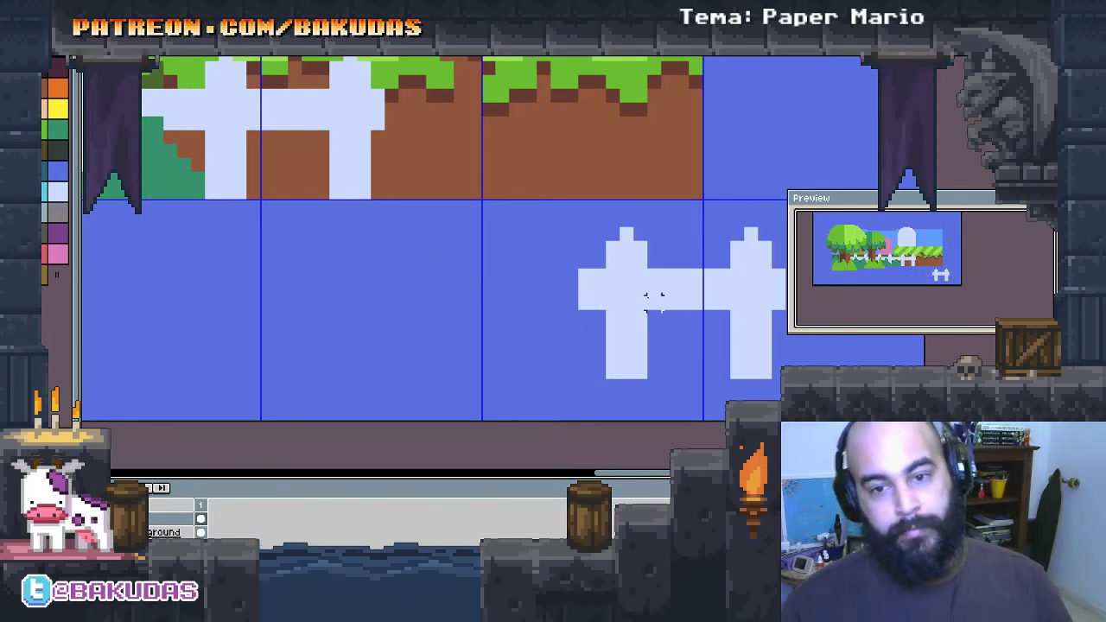
{"action": "left_click", "coordinate": [654, 296]}
{"action": "mouse_move", "coordinate": [653, 296]}
{"action": "left_mouse_down"}
{"action": "mouse_move", "coordinate": [633, 373]}
{"action": "mouse_move", "coordinate": [546, 185]}
{"action": "left_mouse_up"}
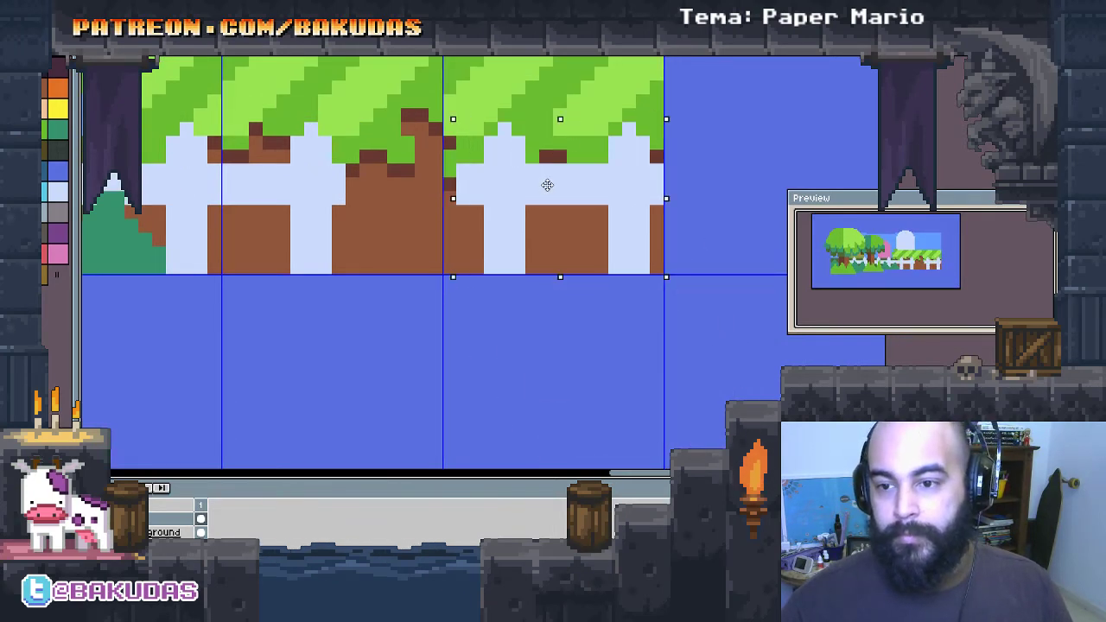
Step: Paint the flower's yellow centre and navy petals at the foot of the tree trunk
{"action": "scroll", "coordinate": [547, 185], "scroll_direction": "down", "scroll_amount": 1}
{"action": "scroll", "coordinate": [484, 259], "scroll_direction": "down", "scroll_amount": 1}
{"action": "scroll", "coordinate": [430, 347], "scroll_direction": "down", "scroll_amount": 1}
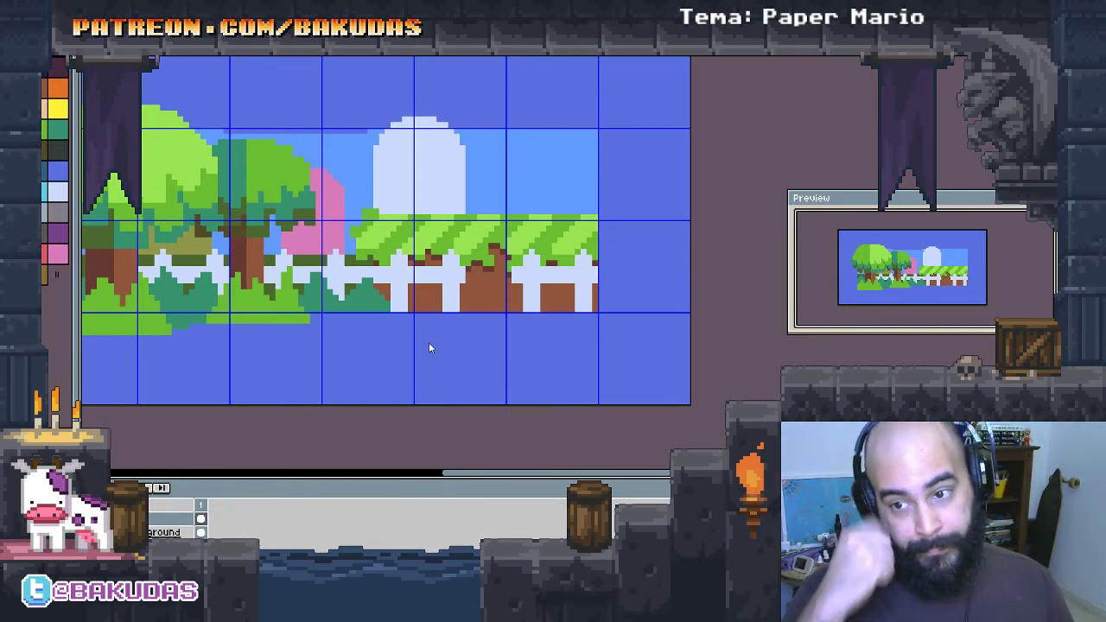
{"action": "scroll", "coordinate": [406, 337], "scroll_direction": "up", "scroll_amount": 1}
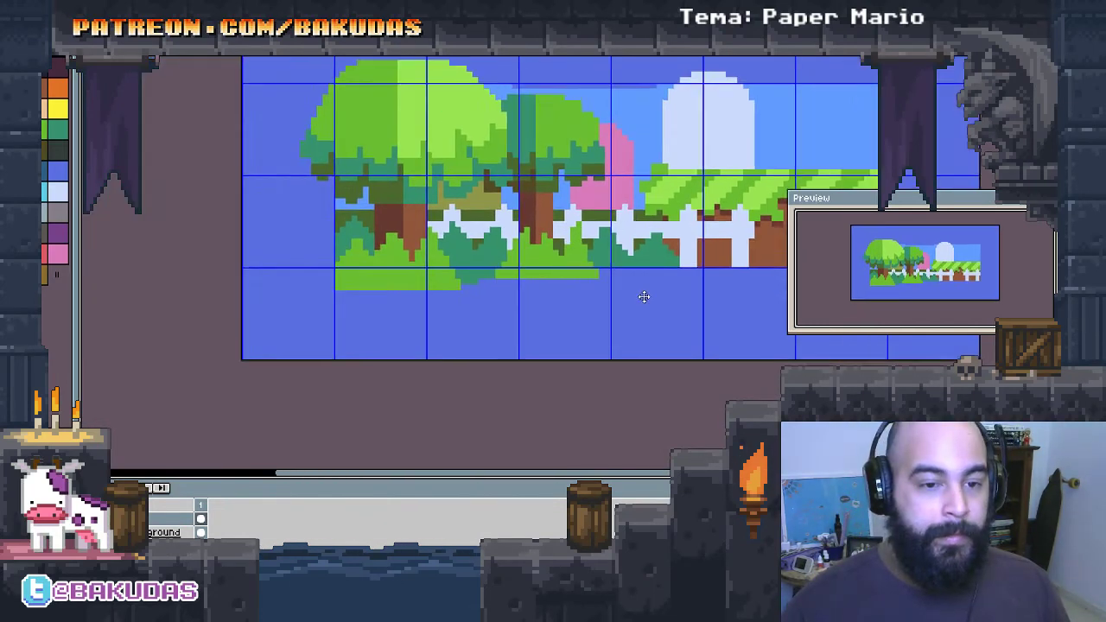
{"action": "scroll", "coordinate": [449, 328], "scroll_direction": "up", "scroll_amount": 1}
{"action": "scroll", "coordinate": [470, 321], "scroll_direction": "up", "scroll_amount": 1}
{"action": "scroll", "coordinate": [470, 320], "scroll_direction": "up", "scroll_amount": 1}
{"action": "scroll", "coordinate": [480, 321], "scroll_direction": "up", "scroll_amount": 1}
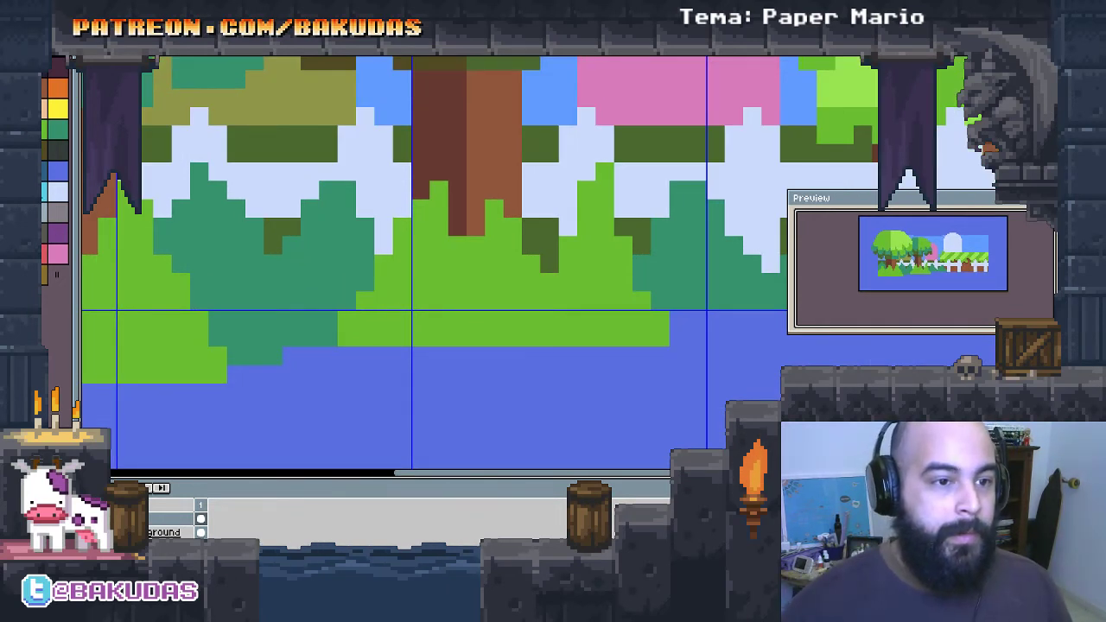
{"action": "left_click", "coordinate": [59, 173]}
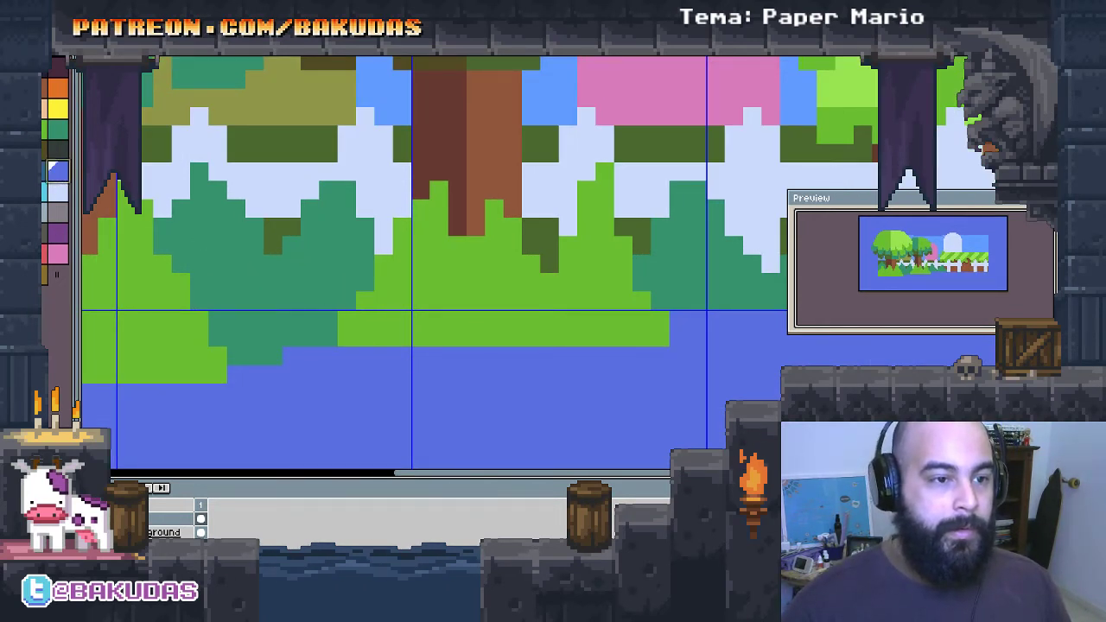
{"action": "left_click_drag", "start_coordinate": [235, 291], "coordinate": [252, 303]}
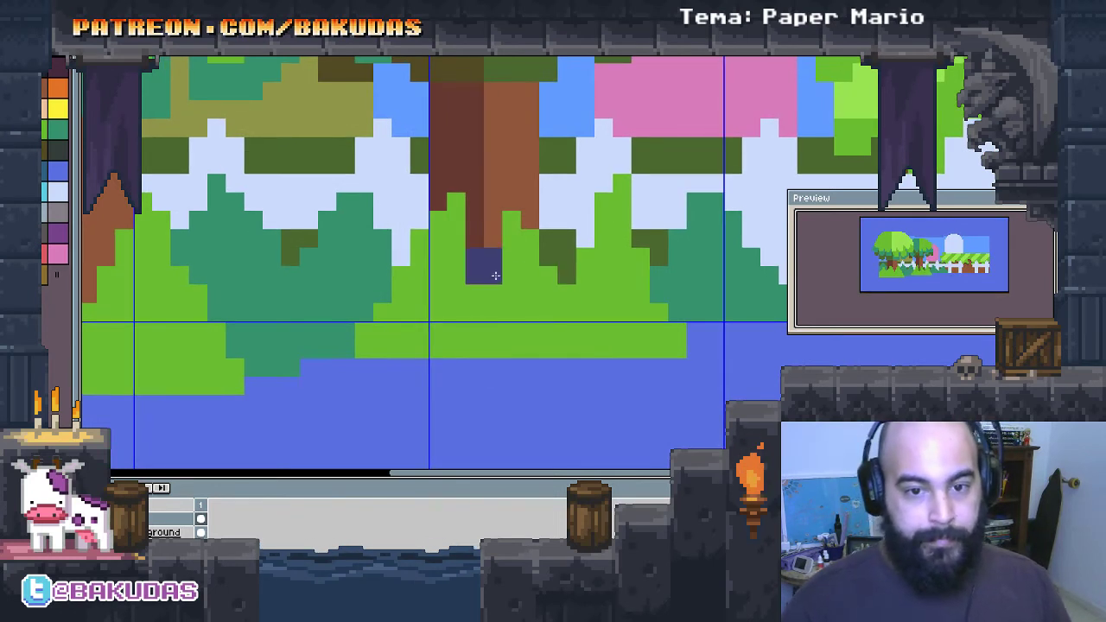
{"action": "left_click", "coordinate": [57, 107]}
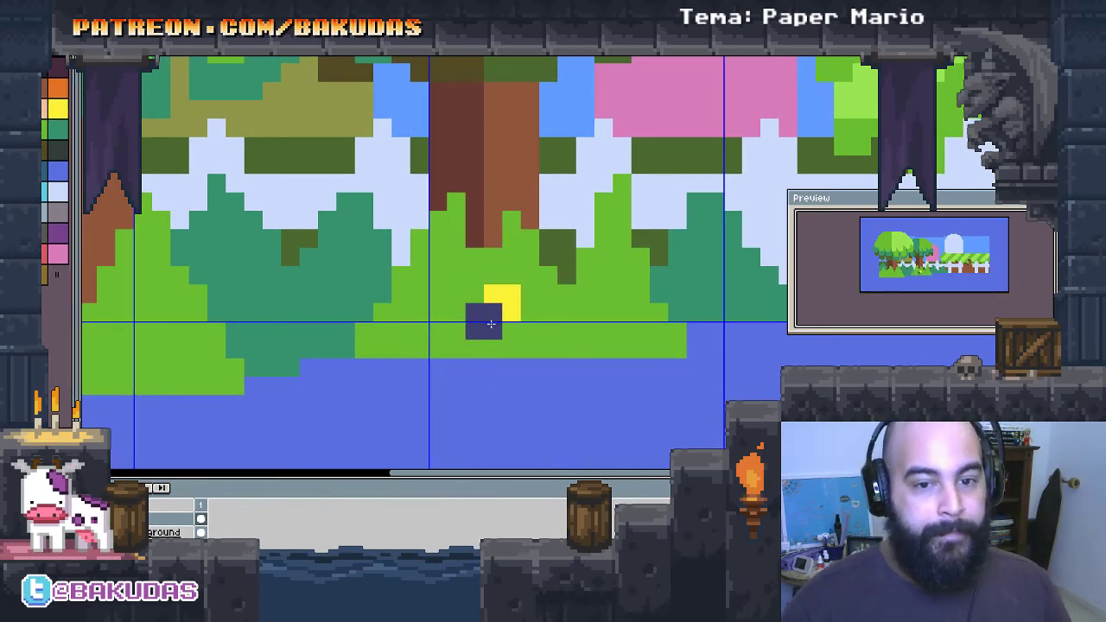
{"action": "left_click", "coordinate": [480, 320]}
{"action": "left_click", "coordinate": [520, 266]}
{"action": "left_click", "coordinate": [538, 303]}
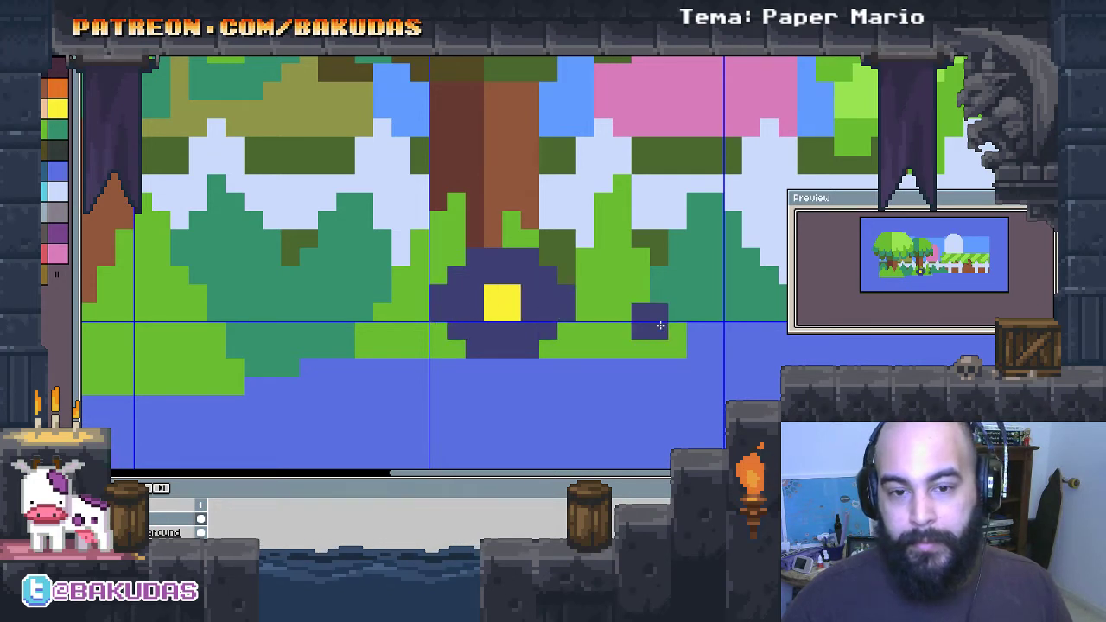
Step: Shade the flower's upper-left petals dark teal
{"action": "scroll", "coordinate": [553, 328], "scroll_direction": "right", "scroll_amount": 2}
{"action": "scroll", "coordinate": [549, 328], "scroll_direction": "up", "scroll_amount": 1}
{"action": "scroll", "coordinate": [487, 365], "scroll_direction": "right", "scroll_amount": 1}
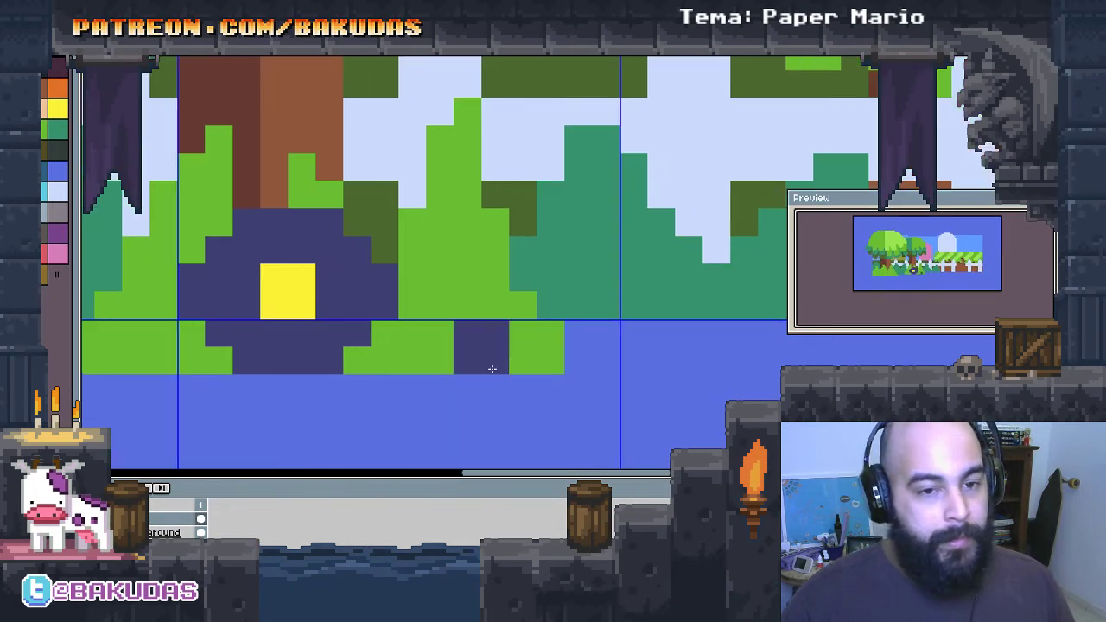
{"action": "scroll", "coordinate": [335, 297], "scroll_direction": "up", "scroll_amount": 1}
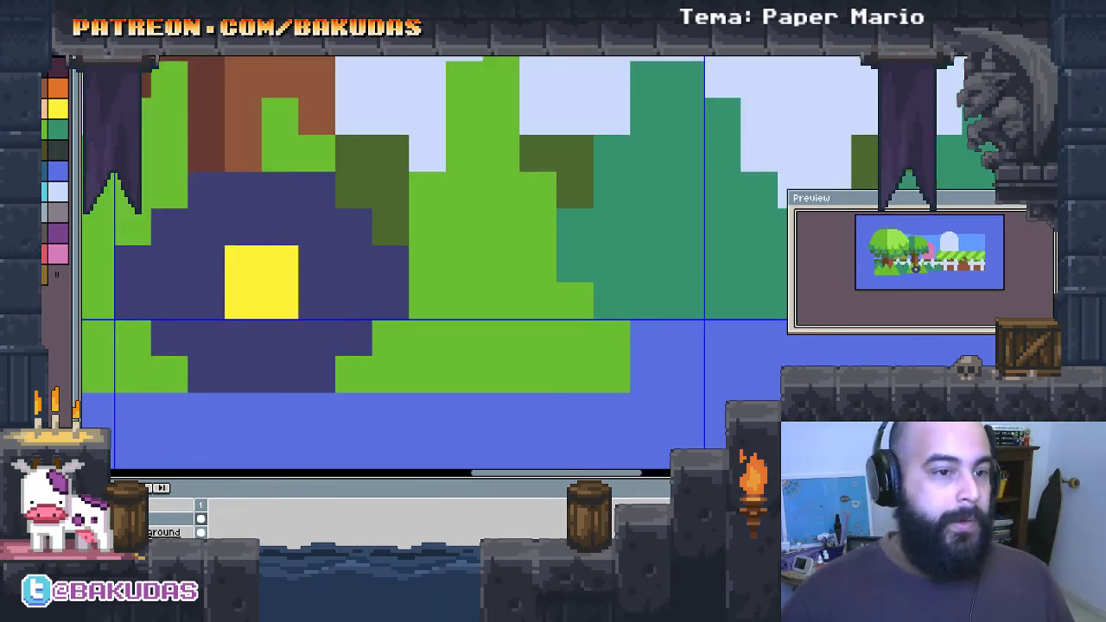
{"action": "mouse_move", "coordinate": [242, 190]}
{"action": "left_mouse_down"}
{"action": "mouse_move", "coordinate": [247, 230]}
{"action": "mouse_move", "coordinate": [180, 289]}
{"action": "mouse_move", "coordinate": [242, 367]}
{"action": "left_mouse_up"}
{"action": "scroll", "coordinate": [425, 377], "scroll_direction": "left", "scroll_amount": 2}
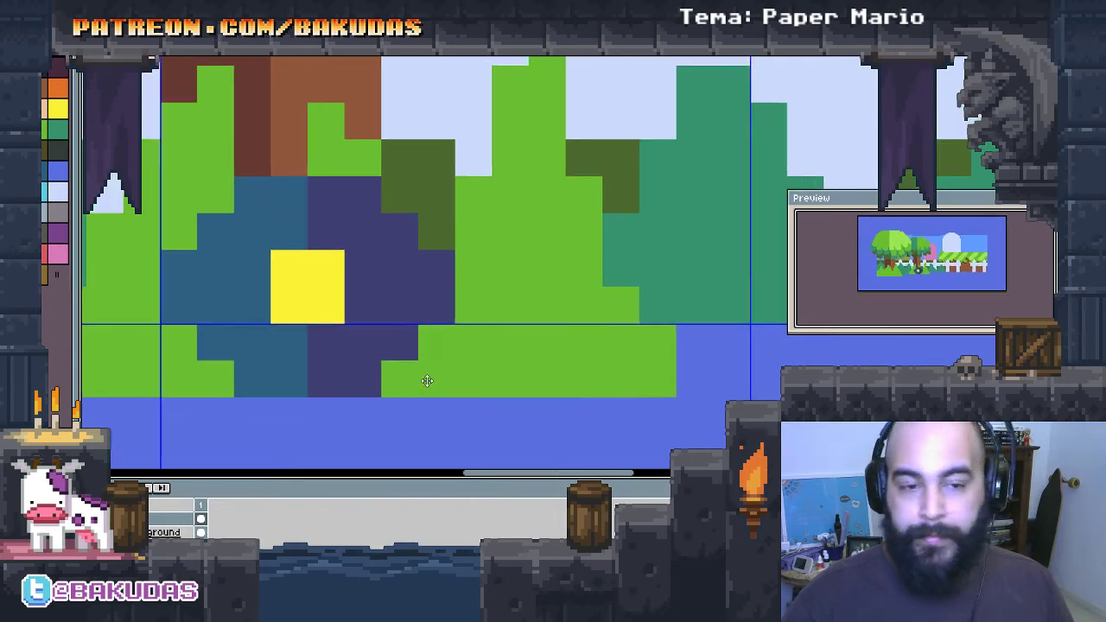
{"action": "scroll", "coordinate": [605, 401], "scroll_direction": "right", "scroll_amount": 1}
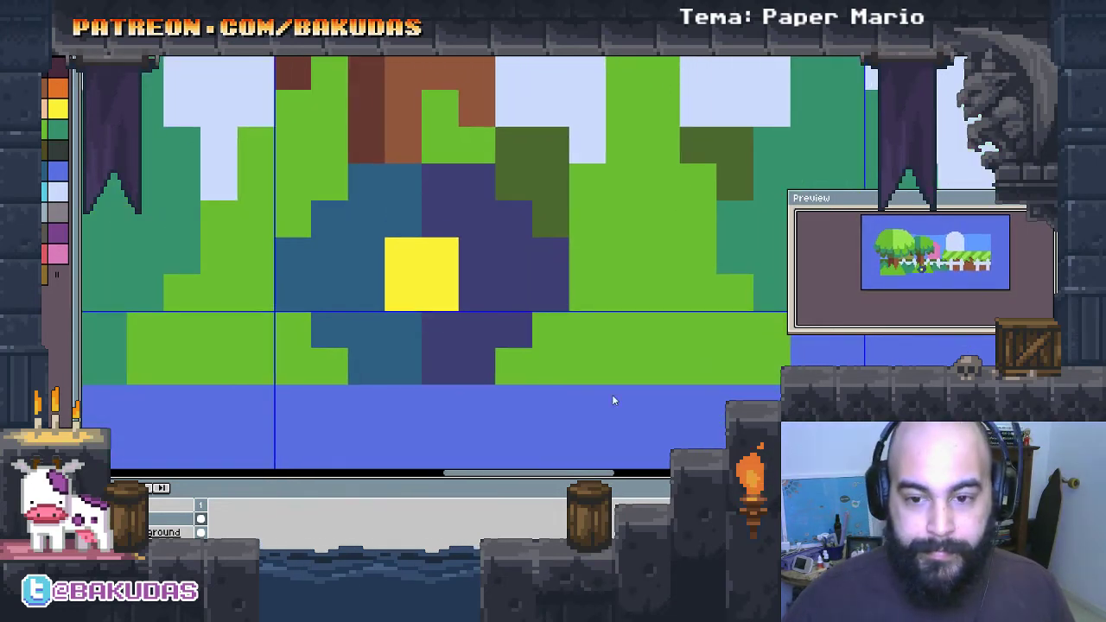
{"action": "scroll", "coordinate": [532, 385], "scroll_direction": "down", "scroll_amount": 1}
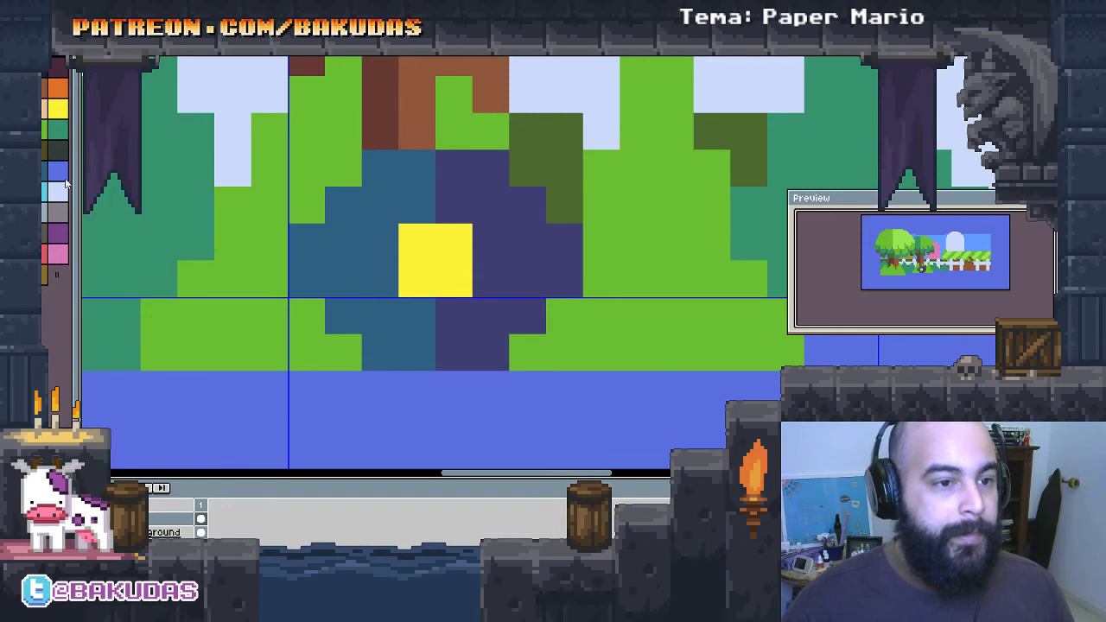
Step: Paint a teal leaf and an olive leaf beneath the flower head
{"action": "left_click", "coordinate": [57, 149]}
{"action": "left_click", "coordinate": [376, 393], "text": "alt"}
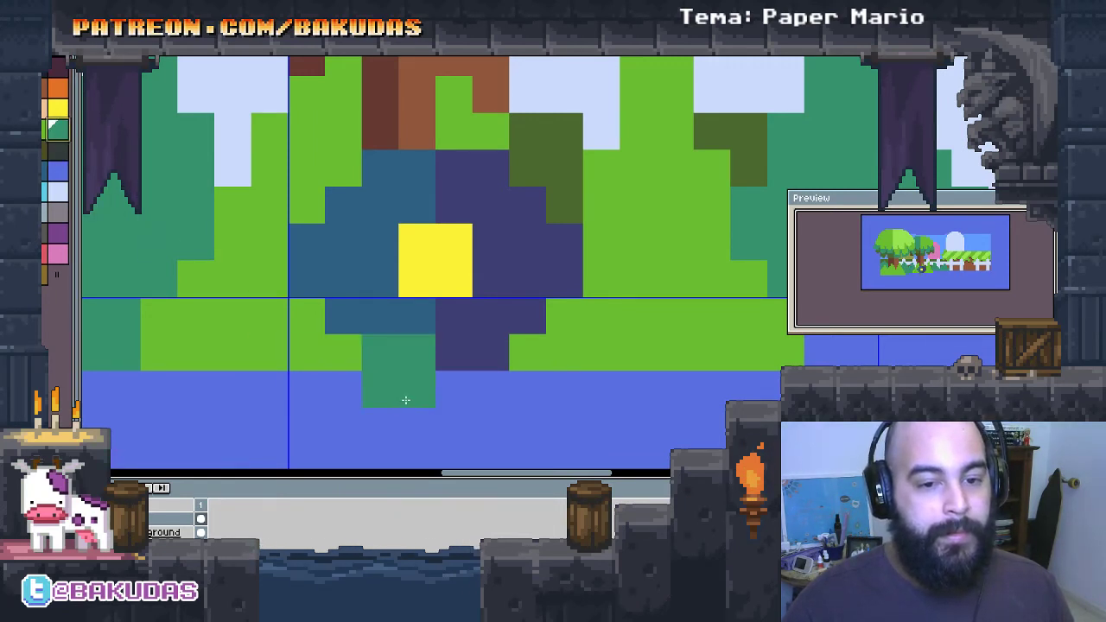
{"action": "mouse_move", "coordinate": [406, 400]}
{"action": "left_mouse_down"}
{"action": "mouse_move", "coordinate": [367, 369]}
{"action": "mouse_move", "coordinate": [494, 395]}
{"action": "mouse_move", "coordinate": [540, 356]}
{"action": "left_mouse_up"}
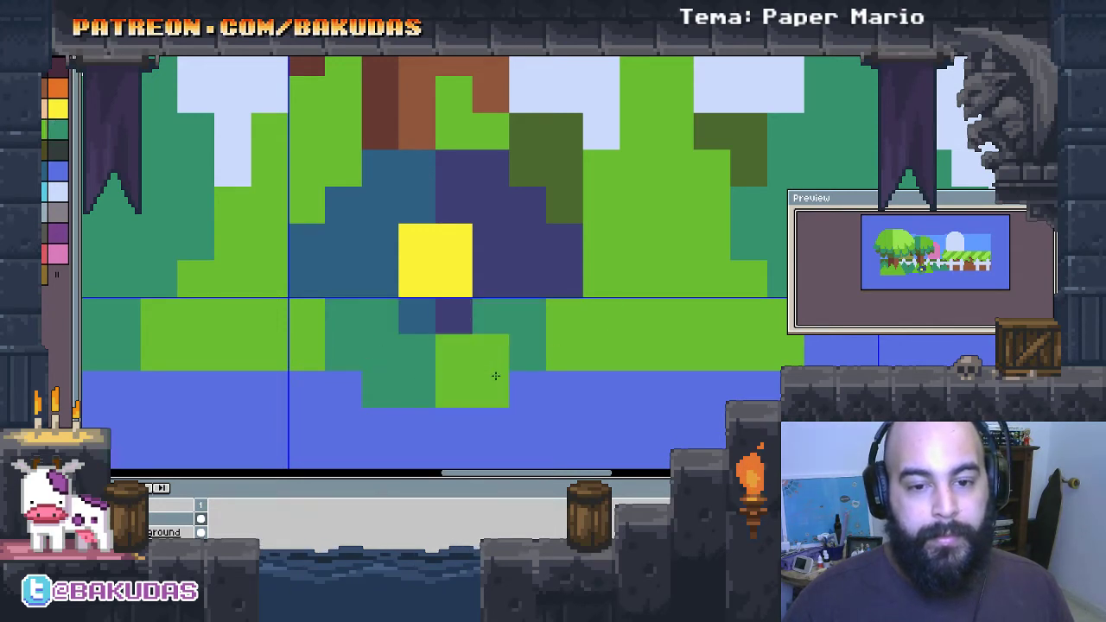
{"action": "left_click", "coordinate": [562, 164], "text": "alt"}
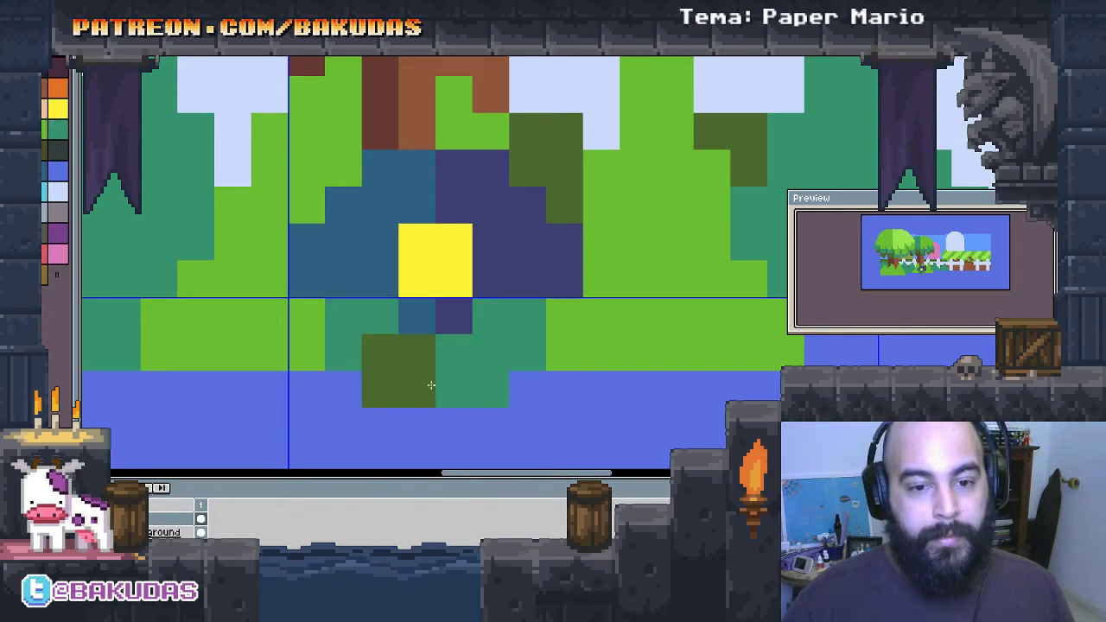
{"action": "left_click_drag", "start_coordinate": [466, 386], "coordinate": [378, 351]}
{"action": "left_click_drag", "start_coordinate": [530, 393], "coordinate": [557, 400]}
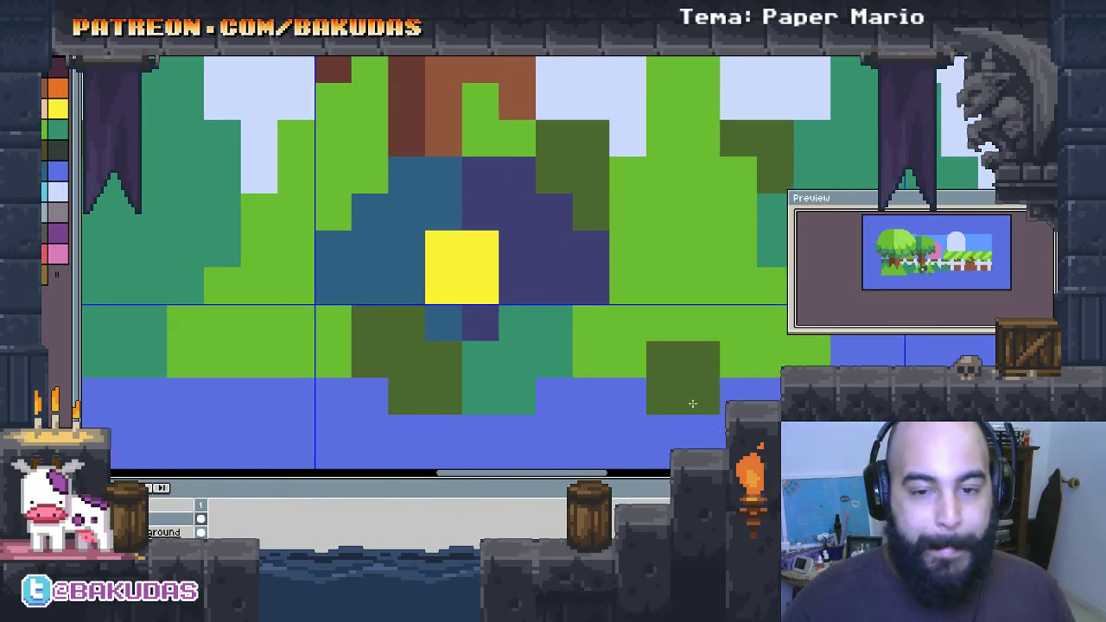
{"action": "scroll", "coordinate": [682, 399], "scroll_direction": "down", "scroll_amount": 1}
{"action": "scroll", "coordinate": [605, 393], "scroll_direction": "down", "scroll_amount": 1}
{"action": "scroll", "coordinate": [562, 389], "scroll_direction": "down", "scroll_amount": 1}
Step: Lasso-select the flower, restore its colours with undo, and paste it as a floating copy
{"action": "left_click_drag", "start_coordinate": [562, 389], "coordinate": [454, 322]}
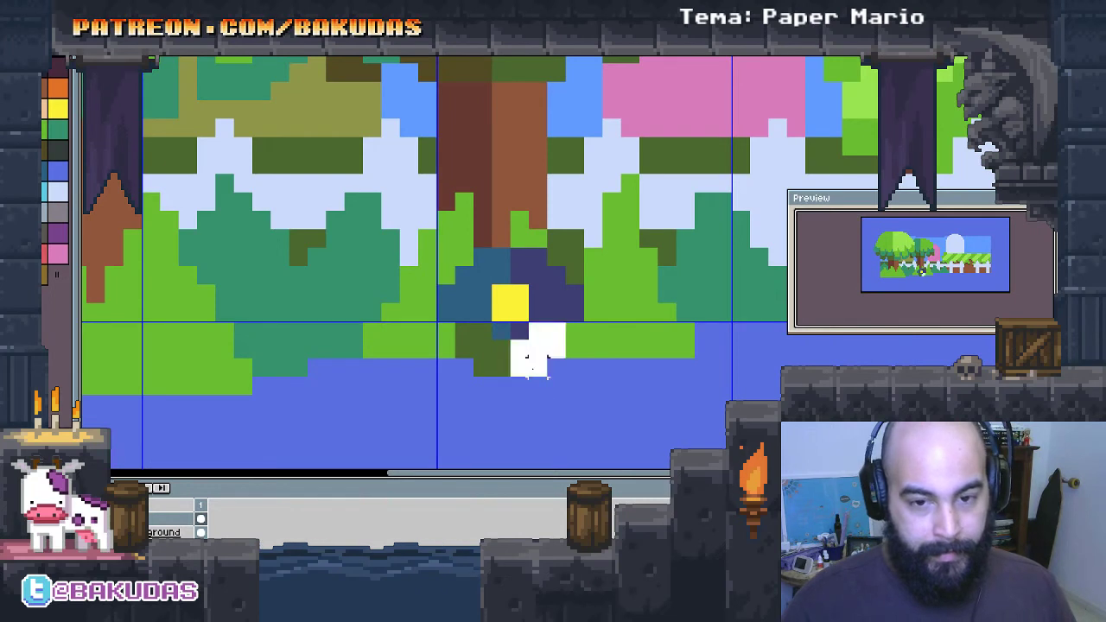
{"action": "left_click", "coordinate": [513, 304]}
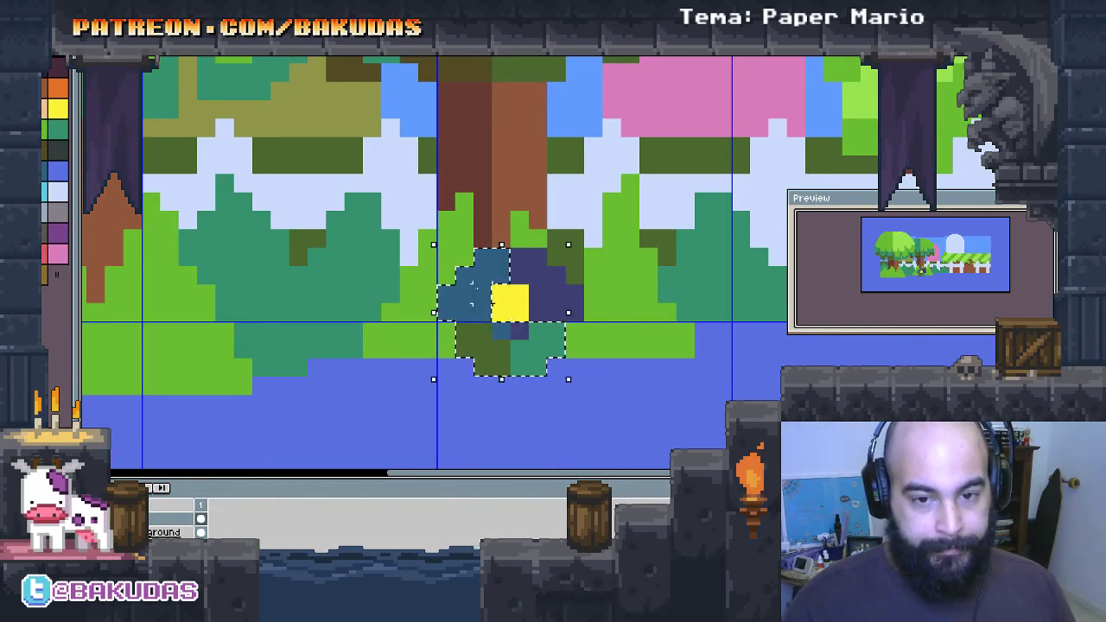
{"action": "left_click_drag", "start_coordinate": [597, 362], "coordinate": [697, 337]}
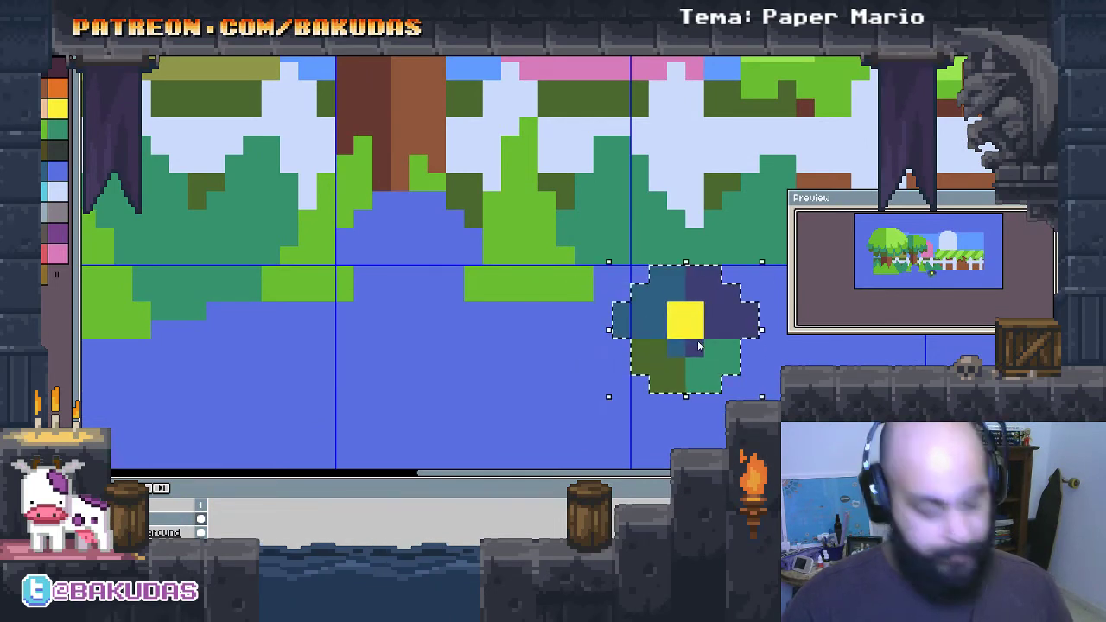
{"action": "key", "text": "ctrl+z"}
{"action": "key", "text": "ctrl+z"}
{"action": "key", "text": "ctrl+z"}
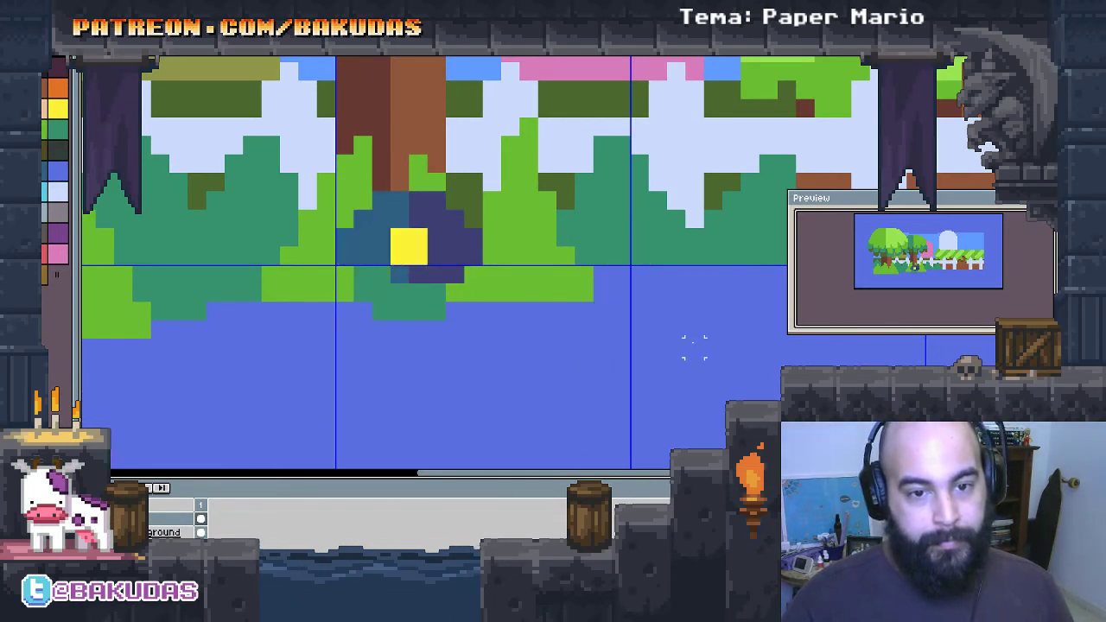
{"action": "key", "text": "ctrl+z"}
{"action": "key", "text": "ctrl+z"}
{"action": "key", "text": "ctrl+z"}
{"action": "key", "text": "ctrl+z"}
{"action": "key", "text": "ctrl+z"}
{"action": "key", "text": "ctrl+z"}
{"action": "key", "text": "ctrl+z"}
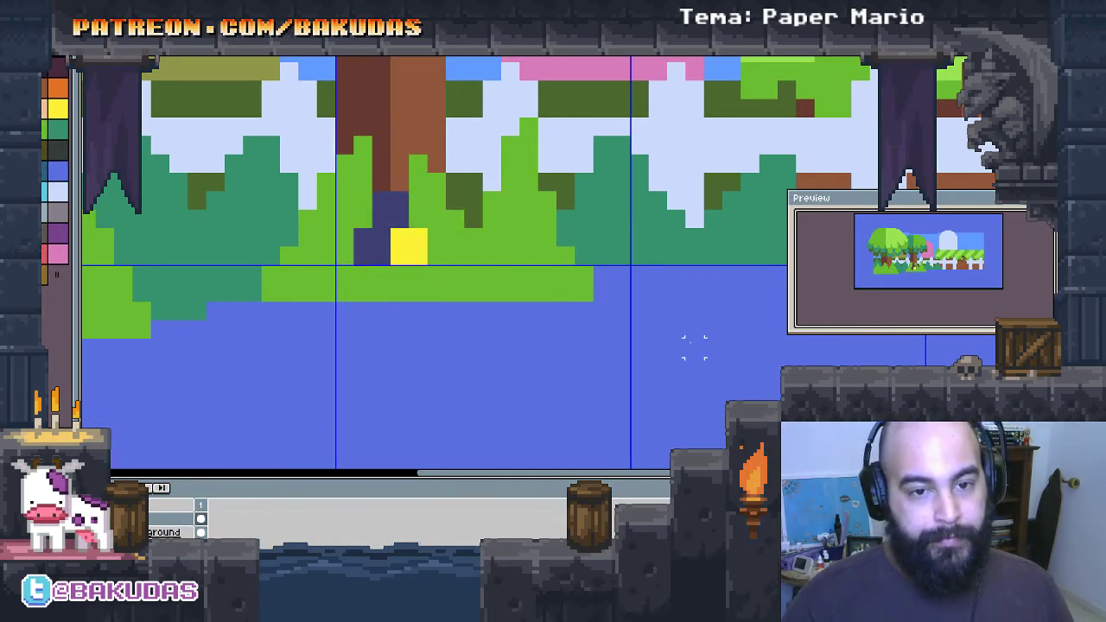
{"action": "key", "text": "ctrl+z"}
{"action": "key", "text": "ctrl+z"}
{"action": "key", "text": "ctrl+v"}
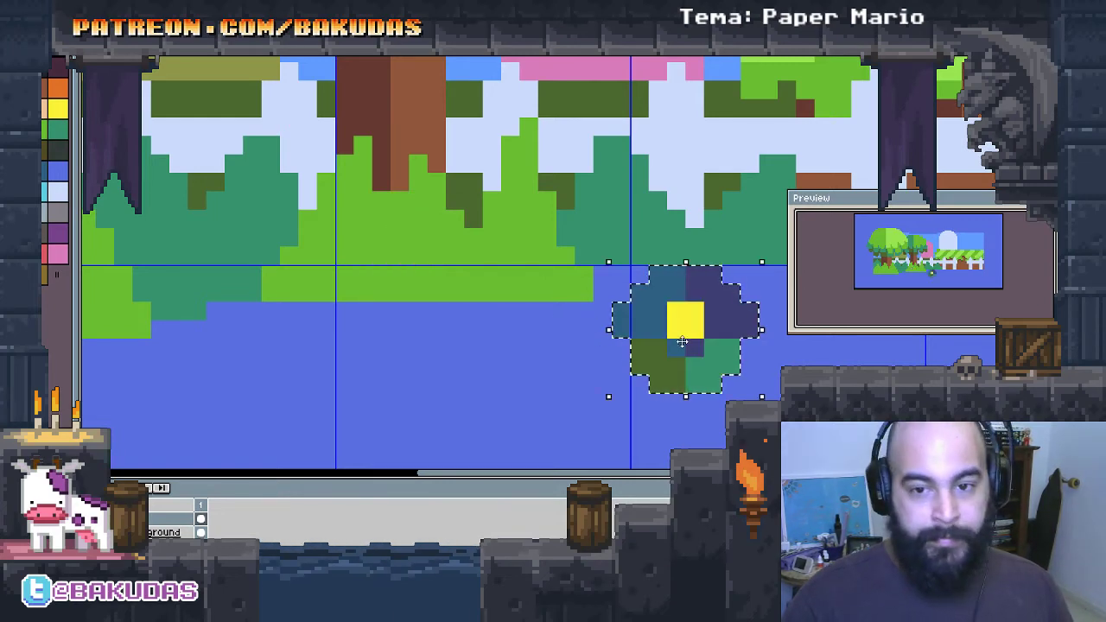
Step: Move the floating flower left and down to sit beneath the left-hand trees
{"action": "mouse_move", "coordinate": [668, 340]}
{"action": "left_mouse_down"}
{"action": "mouse_move", "coordinate": [467, 397]}
{"action": "mouse_move", "coordinate": [684, 342]}
{"action": "left_mouse_up"}
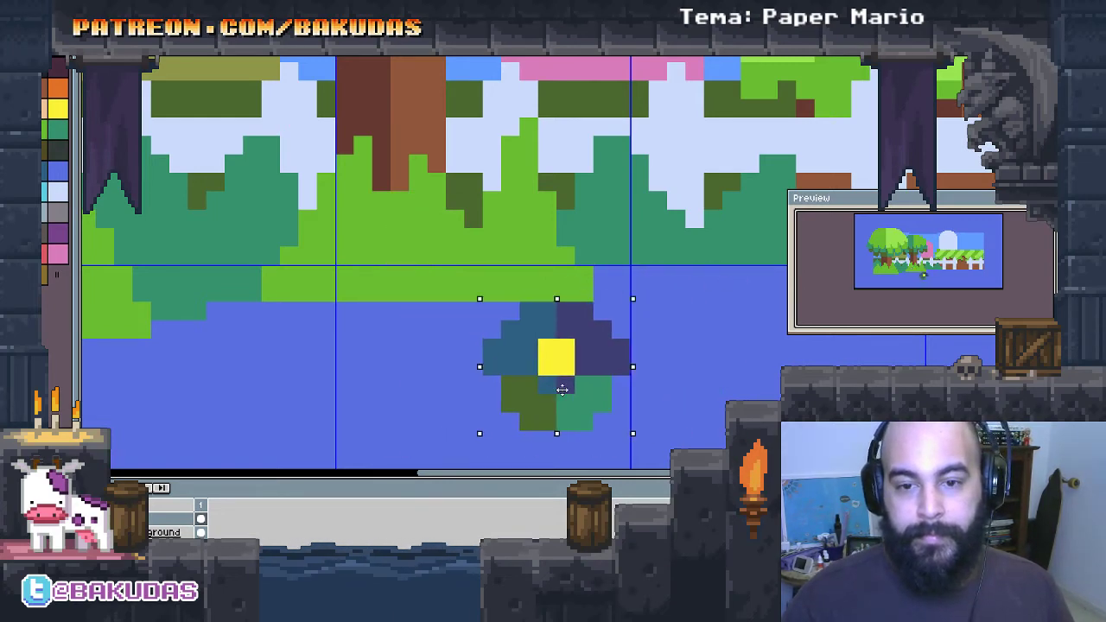
{"action": "scroll", "coordinate": [684, 342], "scroll_direction": "down", "scroll_amount": 5}
{"action": "scroll", "coordinate": [454, 375], "scroll_direction": "up", "scroll_amount": 1}
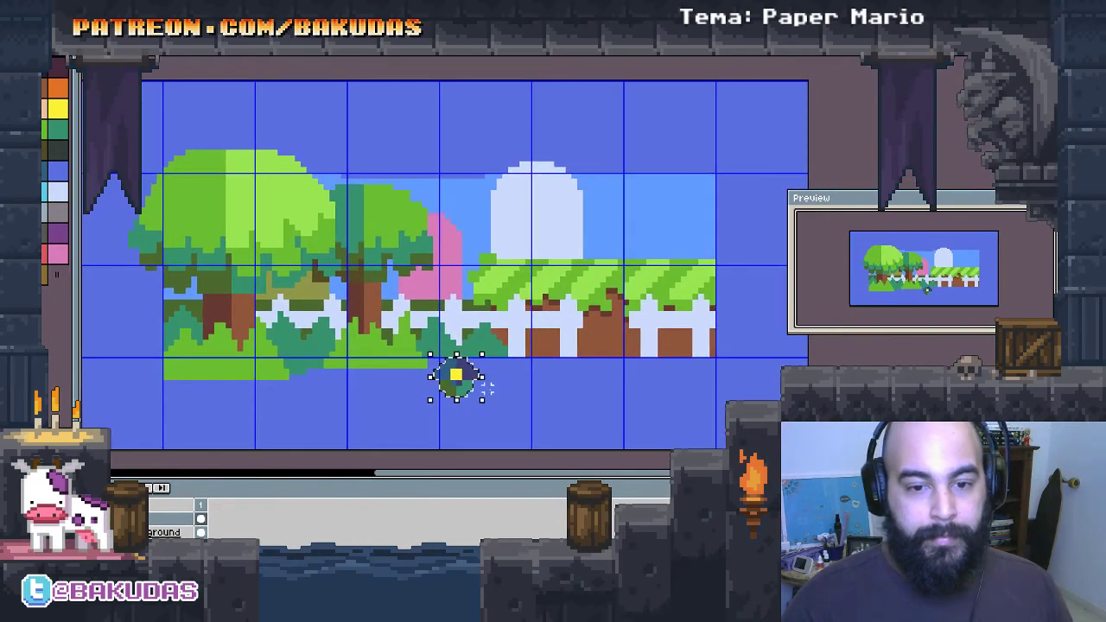
{"action": "scroll", "coordinate": [447, 375], "scroll_direction": "up", "scroll_amount": 1}
{"action": "left_click_drag", "start_coordinate": [459, 366], "coordinate": [461, 369]}
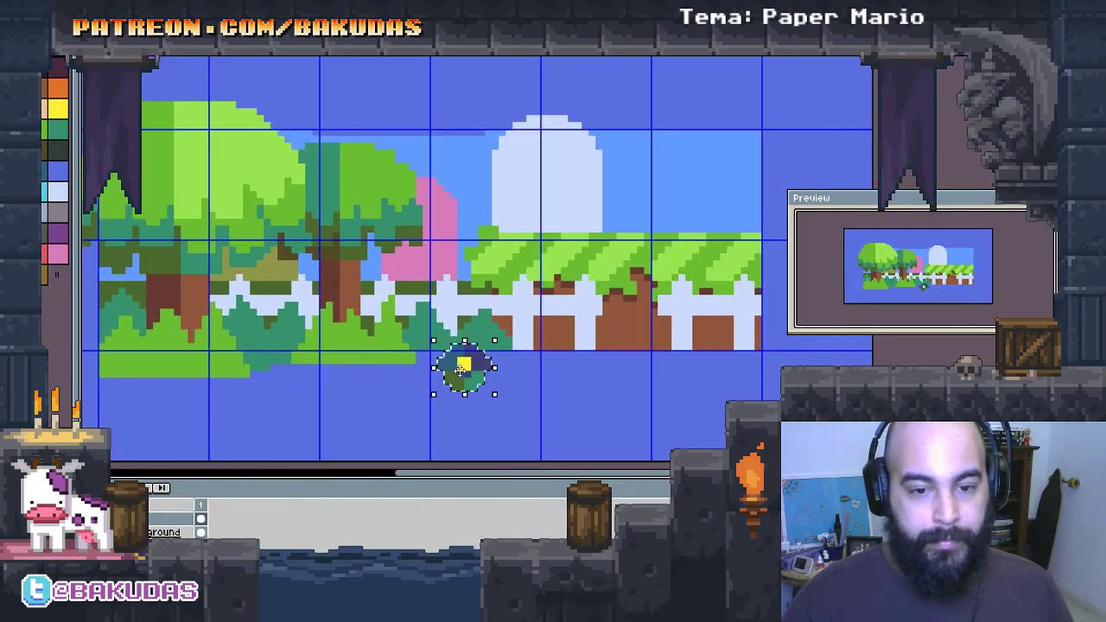
{"action": "key", "text": "ctrl+z"}
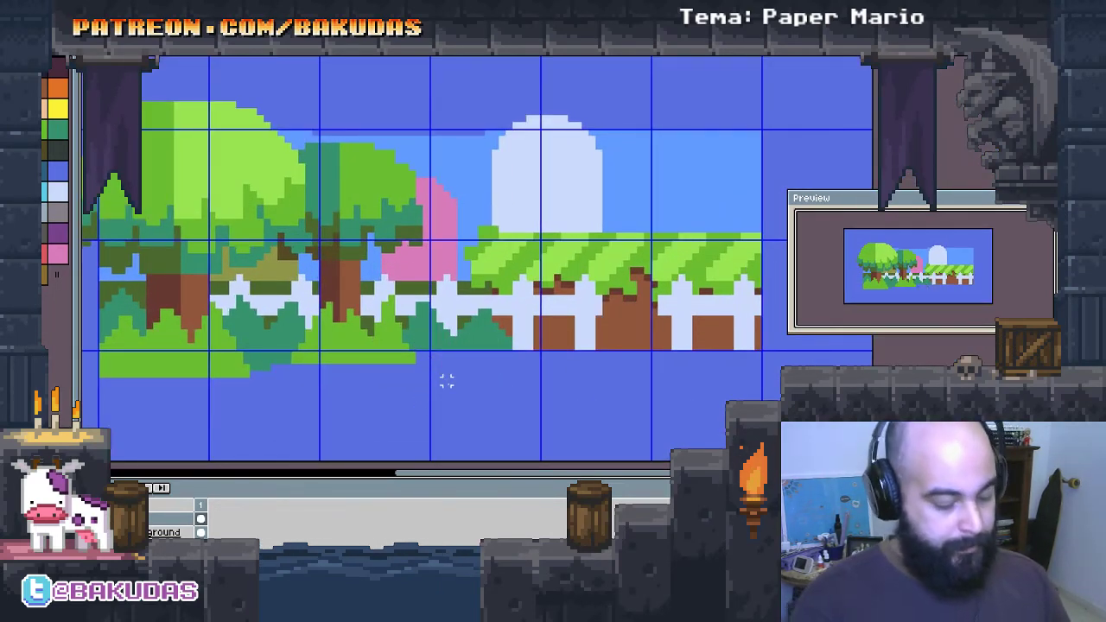
{"action": "key", "text": "ctrl+y"}
{"action": "scroll", "coordinate": [463, 373], "scroll_direction": "up", "scroll_amount": 1}
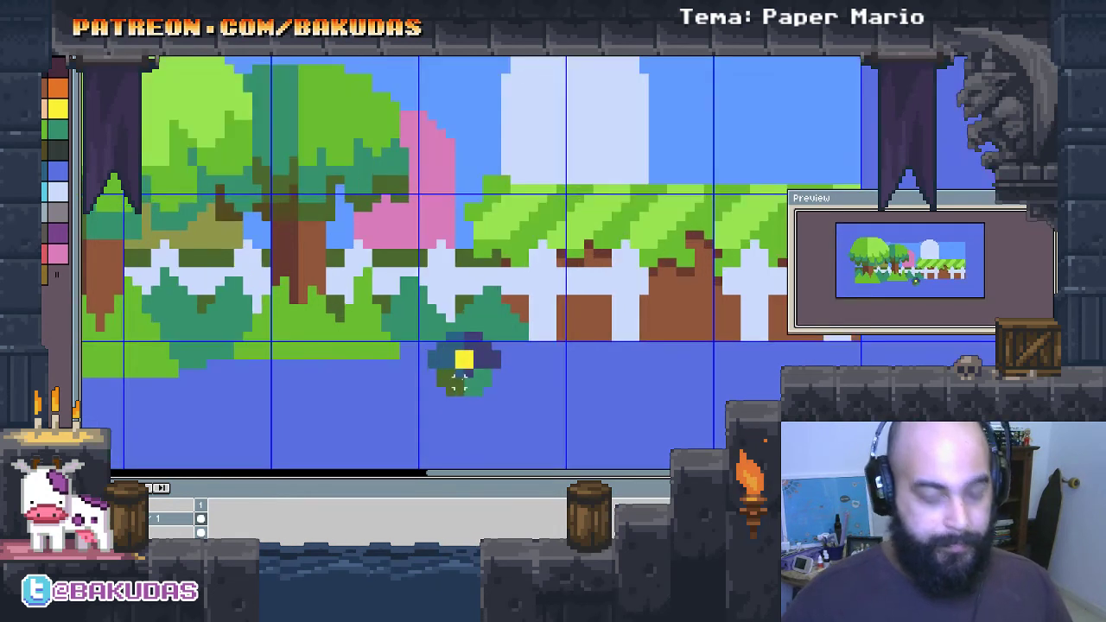
{"action": "scroll", "coordinate": [467, 376], "scroll_direction": "up", "scroll_amount": 2}
{"action": "left_click_drag", "start_coordinate": [467, 377], "coordinate": [272, 372]}
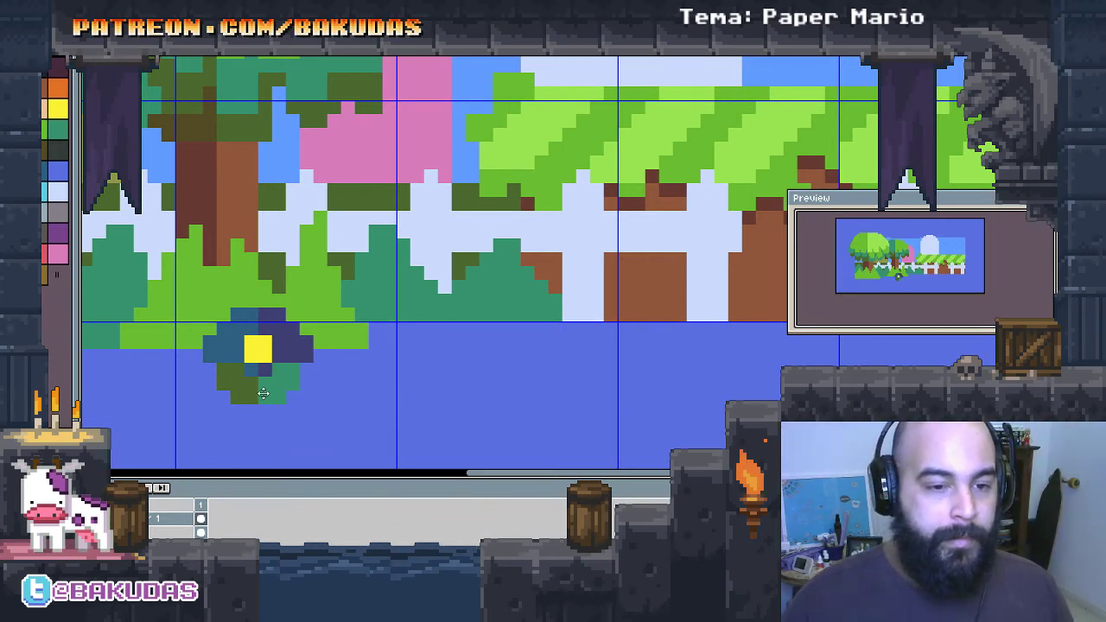
Step: Erase the old leaves and repaint the petals teal below and dark navy right of the centre
{"action": "scroll", "coordinate": [263, 393], "scroll_direction": "up", "scroll_amount": 2}
{"action": "scroll", "coordinate": [259, 387], "scroll_direction": "up", "scroll_amount": 1}
{"action": "left_click", "coordinate": [343, 324]}
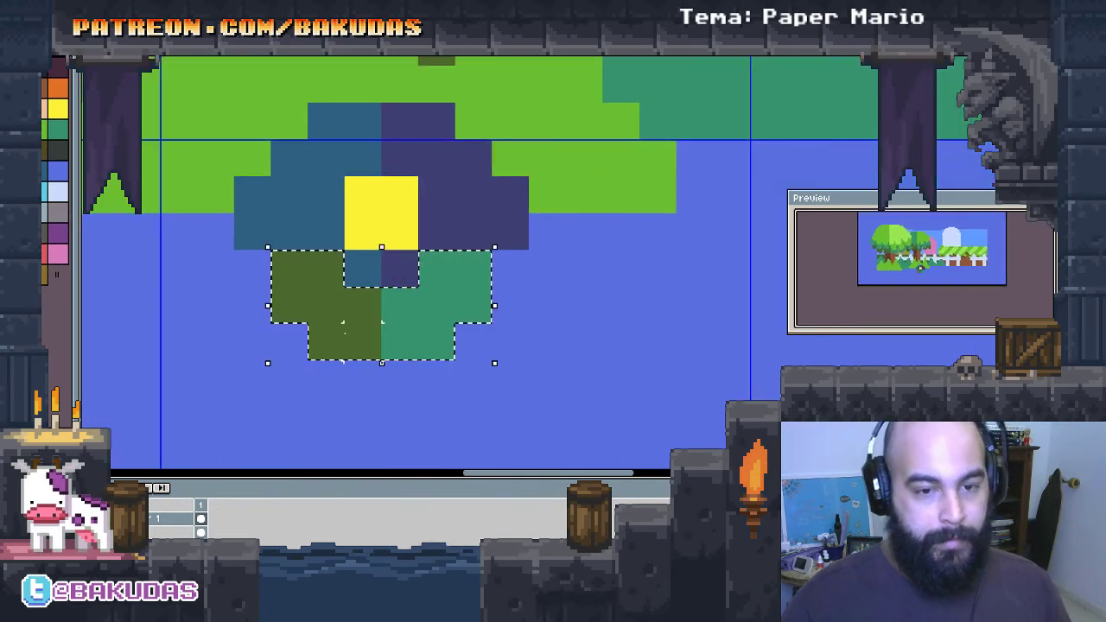
{"action": "key", "text": "Delete"}
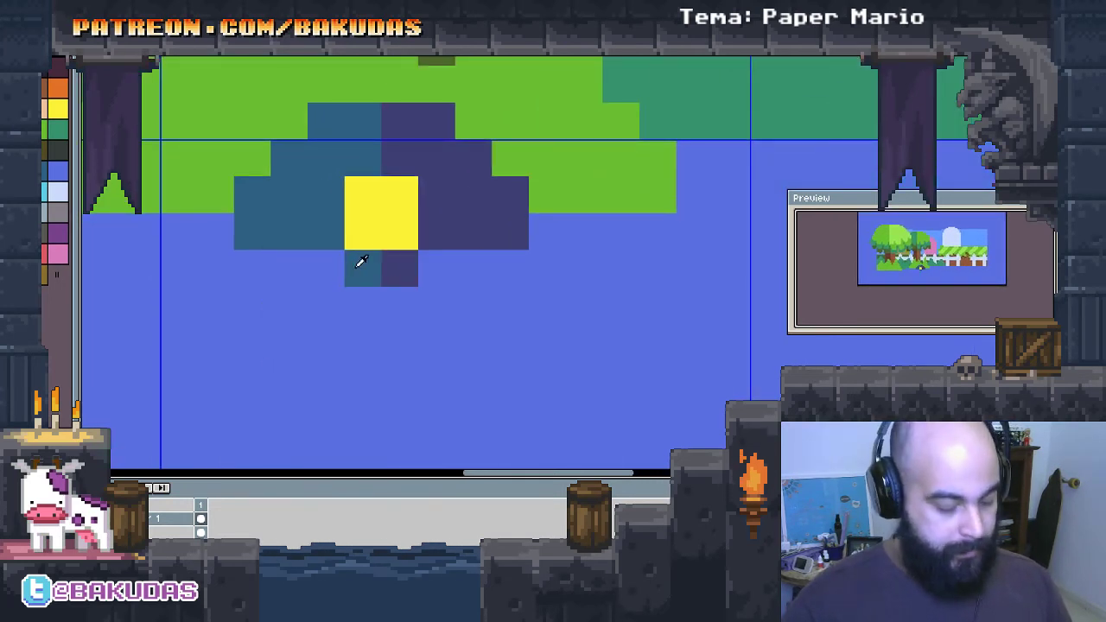
{"action": "left_click", "coordinate": [326, 295]}
{"action": "left_click_drag", "start_coordinate": [331, 300], "coordinate": [380, 317]}
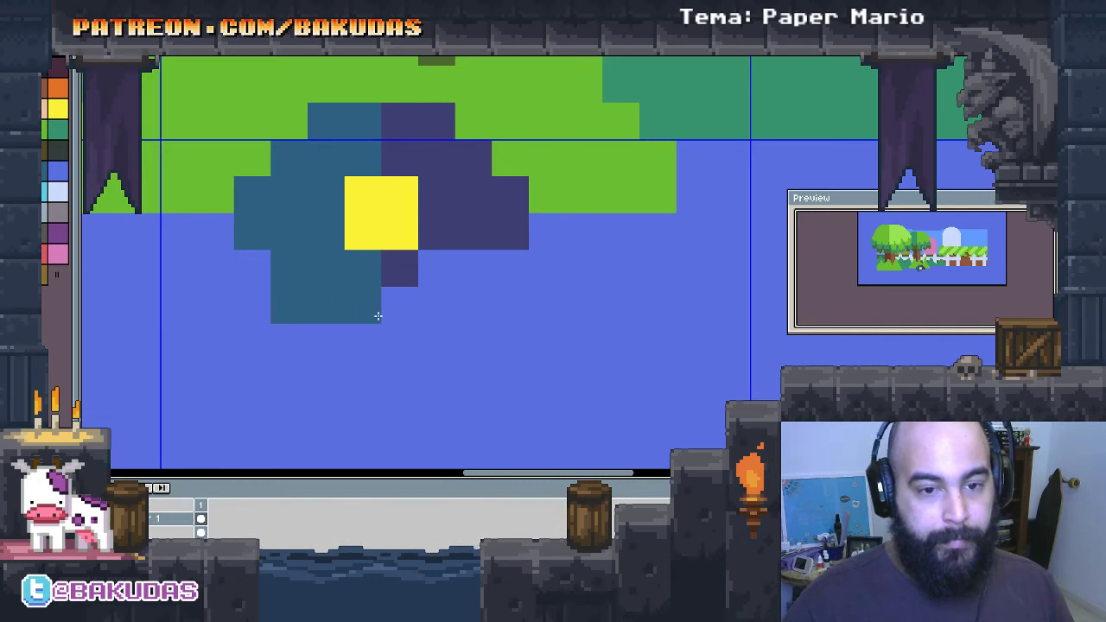
{"action": "left_click", "coordinate": [424, 301]}
{"action": "left_click", "coordinate": [469, 271]}
{"action": "right_click", "coordinate": [290, 306]}
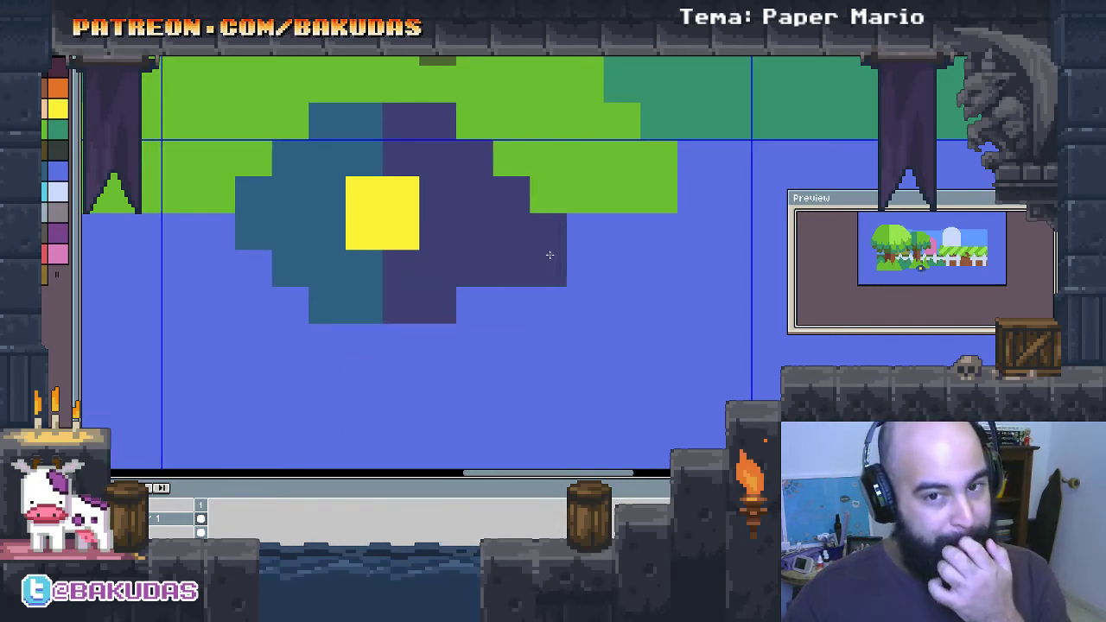
Step: Paint mid-green and light-green leaves beneath the flower, undoing one stray block
{"action": "left_click", "coordinate": [583, 156], "text": "alt"}
{"action": "left_click", "coordinate": [271, 324]}
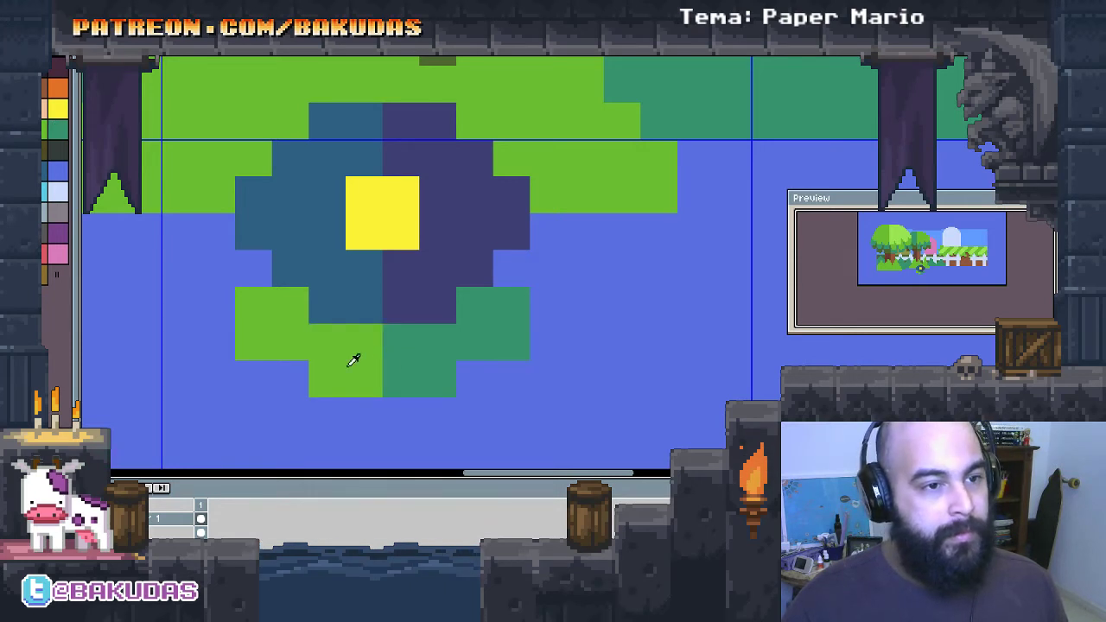
{"action": "left_click", "coordinate": [429, 382]}
{"action": "left_click", "coordinate": [513, 328]}
{"action": "left_click", "coordinate": [649, 353]}
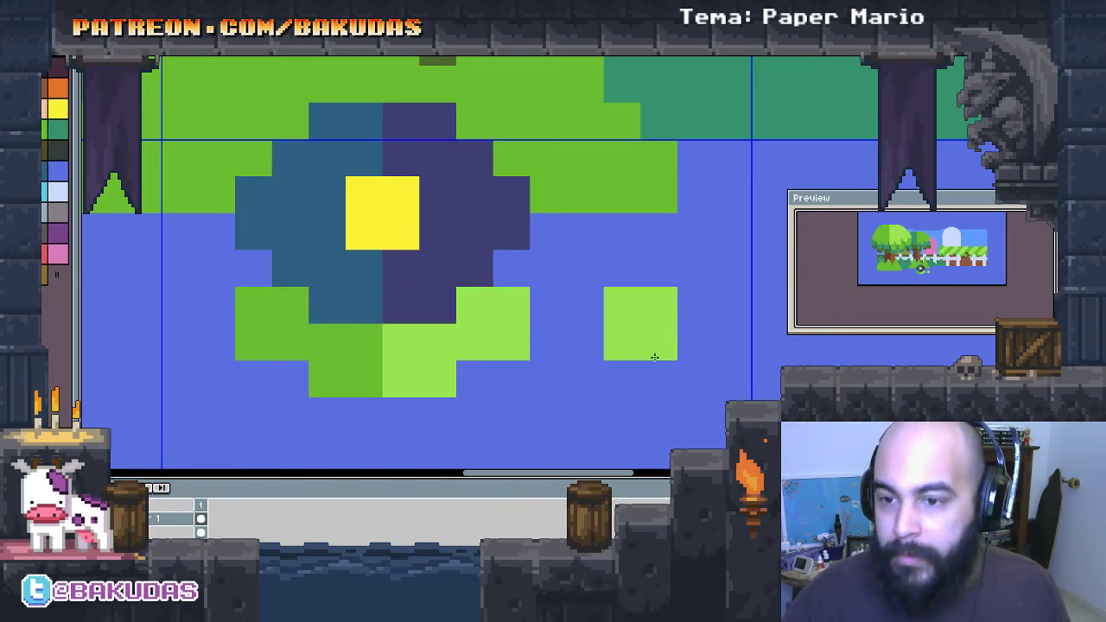
{"action": "key", "text": "ctrl+z"}
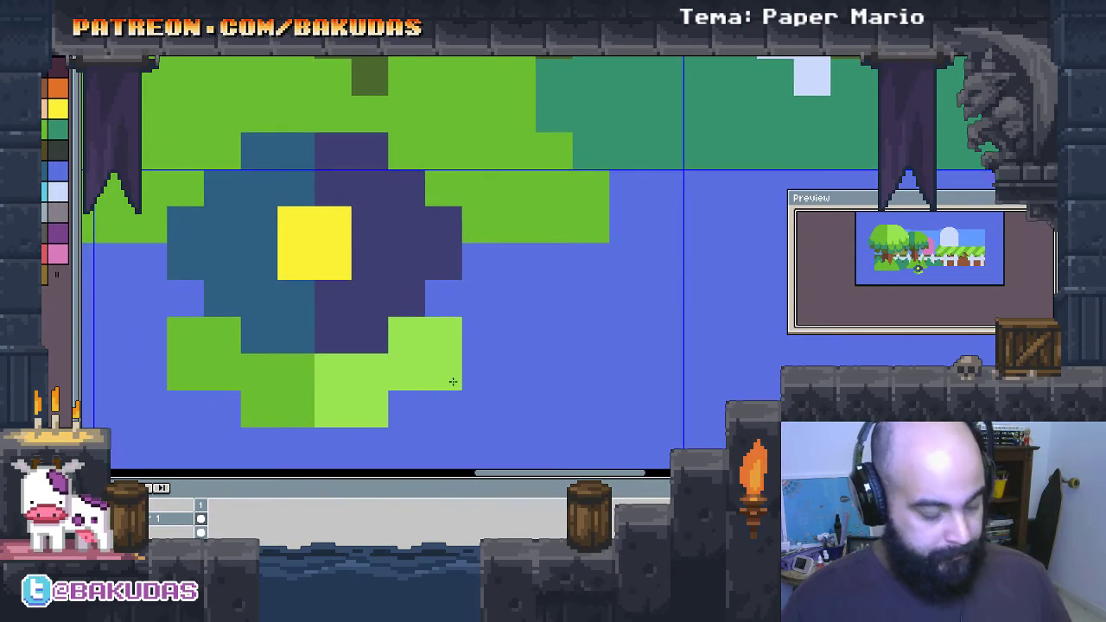
Step: Select the finished flower and drop a copy to its upper right
{"action": "left_click_drag", "start_coordinate": [464, 426], "coordinate": [136, 136]}
{"action": "scroll", "coordinate": [317, 339], "scroll_direction": "down", "scroll_amount": 2}
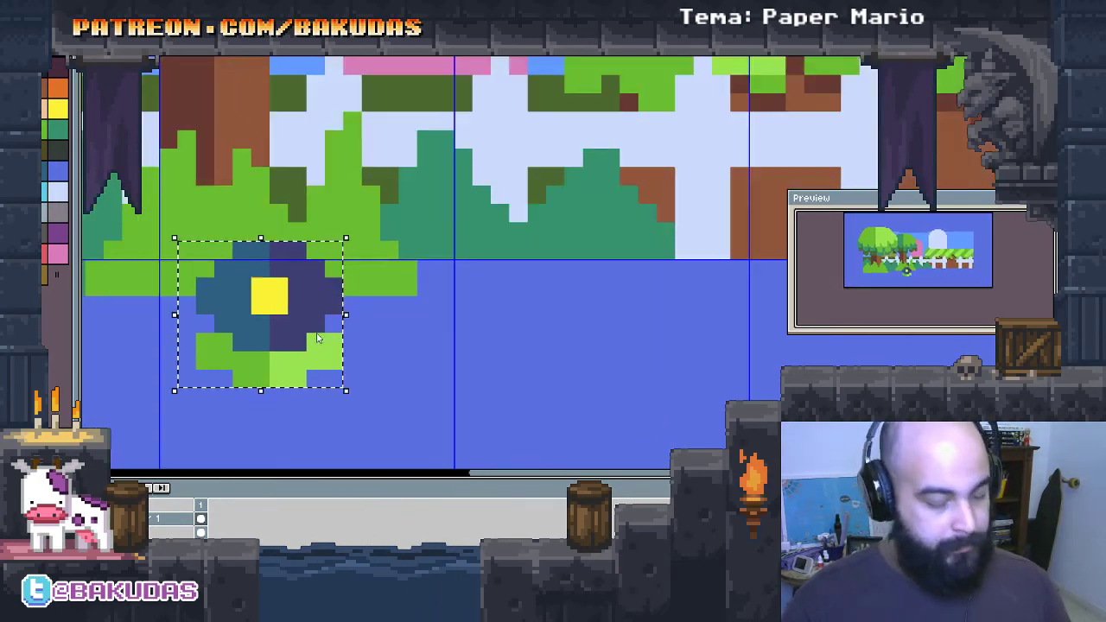
{"action": "left_click_drag", "start_coordinate": [272, 328], "coordinate": [603, 250]}
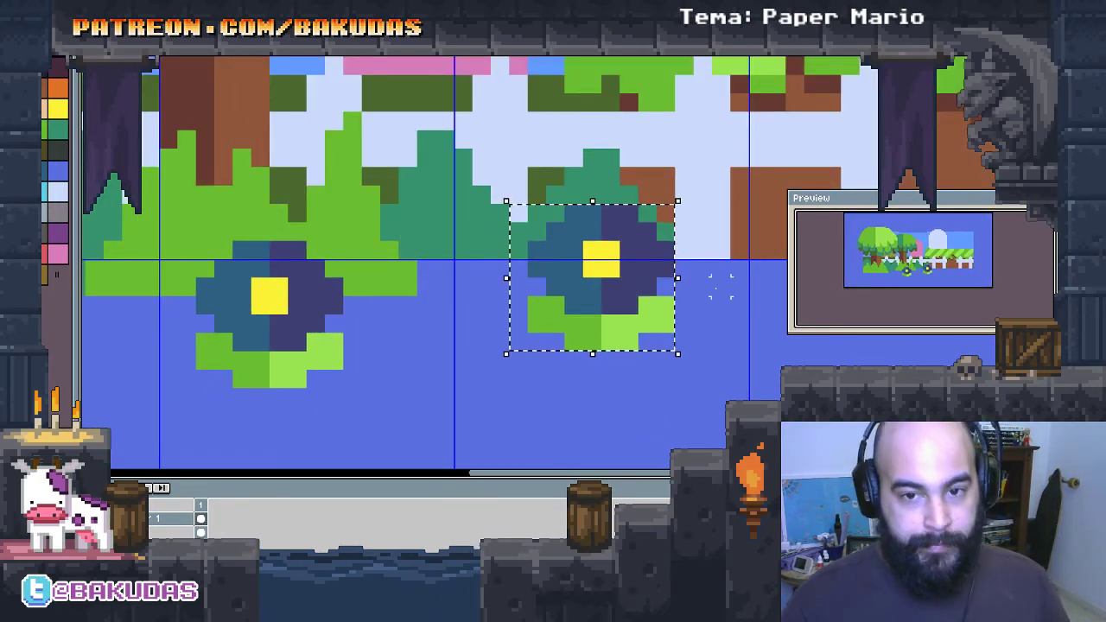
{"action": "left_click", "coordinate": [644, 285]}
Step: Bucket-fill the copy's petal halves red and pink
{"action": "scroll", "coordinate": [643, 285], "scroll_direction": "up", "scroll_amount": 1}
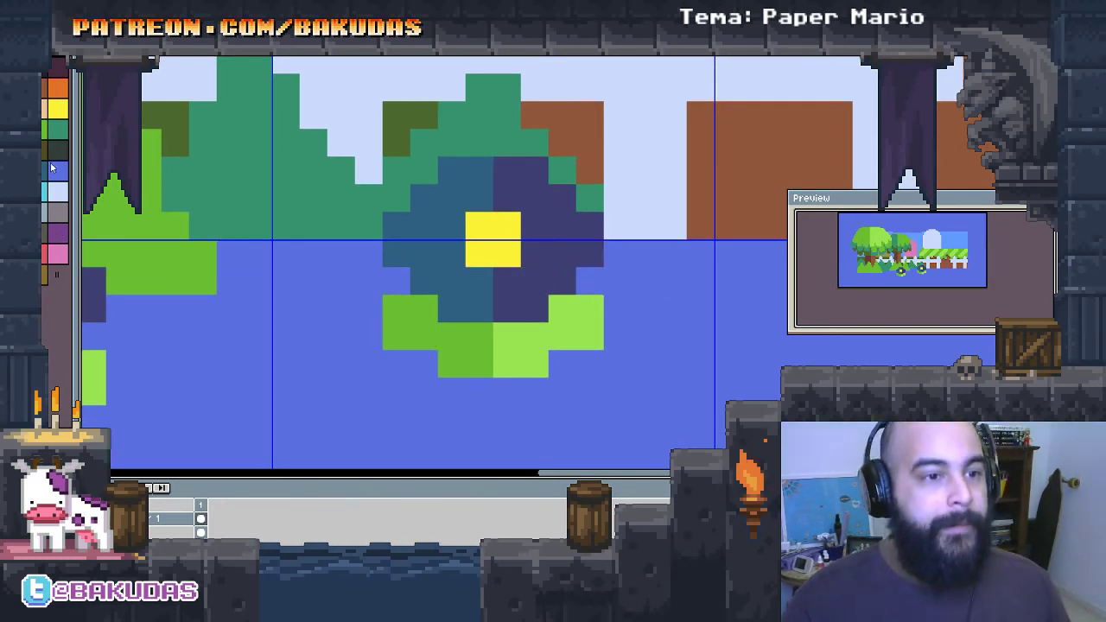
{"action": "left_click", "coordinate": [55, 256]}
{"action": "left_click", "coordinate": [453, 254]}
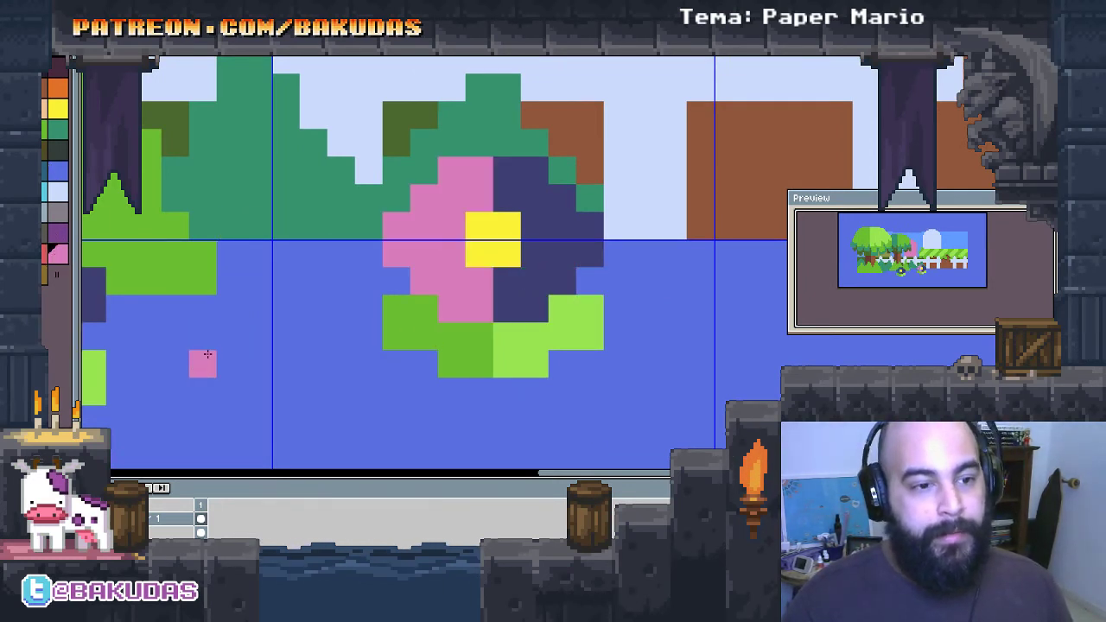
{"action": "left_click", "coordinate": [547, 310]}
{"action": "left_click_drag", "start_coordinate": [502, 361], "coordinate": [476, 343]}
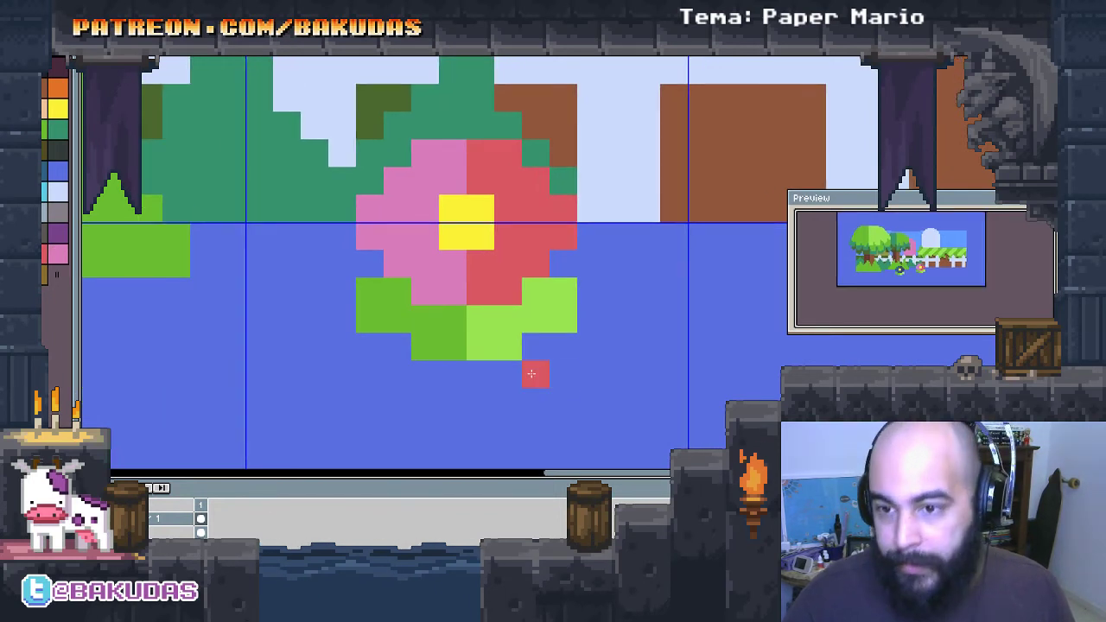
{"action": "left_click_drag", "start_coordinate": [533, 372], "coordinate": [368, 364]}
{"action": "key", "text": "ctrl+z"}
{"action": "key", "text": "ctrl+z"}
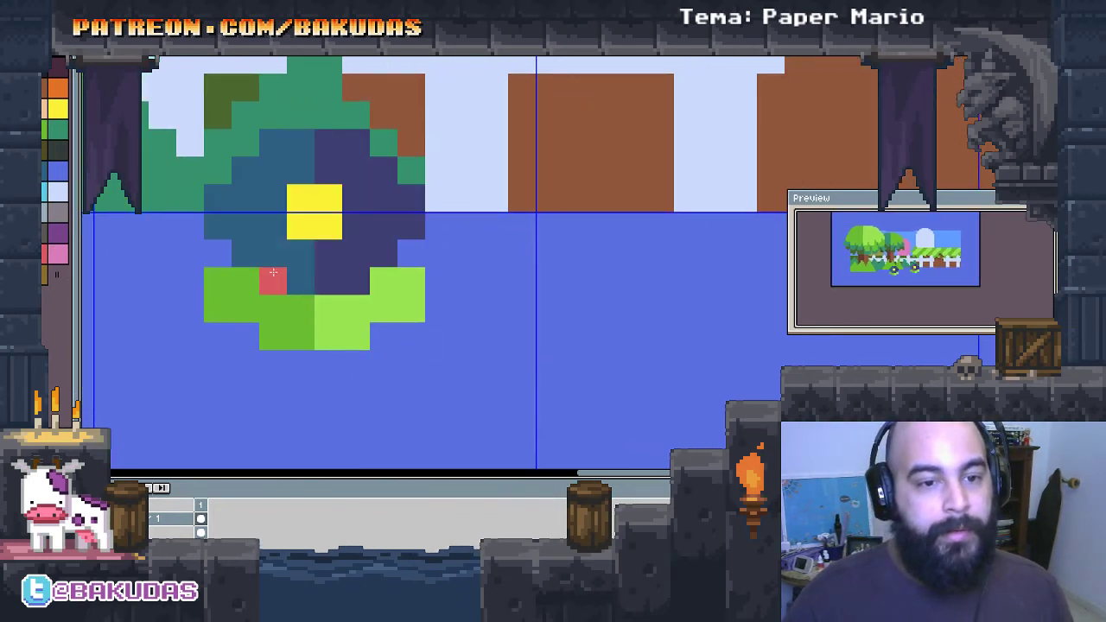
{"action": "key", "text": "ctrl+z"}
{"action": "left_click", "coordinate": [358, 255]}
{"action": "left_click_drag", "start_coordinate": [557, 322], "coordinate": [516, 336]}
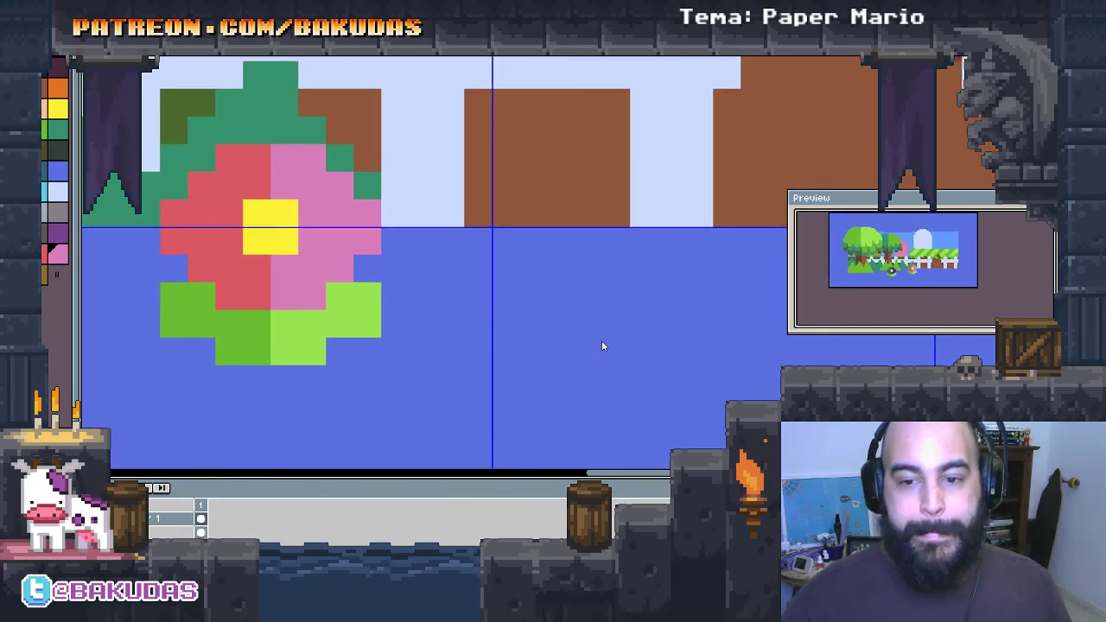
{"action": "scroll", "coordinate": [602, 345], "scroll_direction": "down", "scroll_amount": 1}
{"action": "scroll", "coordinate": [434, 314], "scroll_direction": "down", "scroll_amount": 1}
Step: Select the red-and-pink flower and place a second copy to its right
{"action": "mouse_move", "coordinate": [411, 315]}
{"action": "left_mouse_down"}
{"action": "mouse_move", "coordinate": [434, 319]}
{"action": "mouse_move", "coordinate": [312, 183]}
{"action": "left_mouse_up"}
{"action": "left_click_drag", "start_coordinate": [475, 288], "coordinate": [369, 288]}
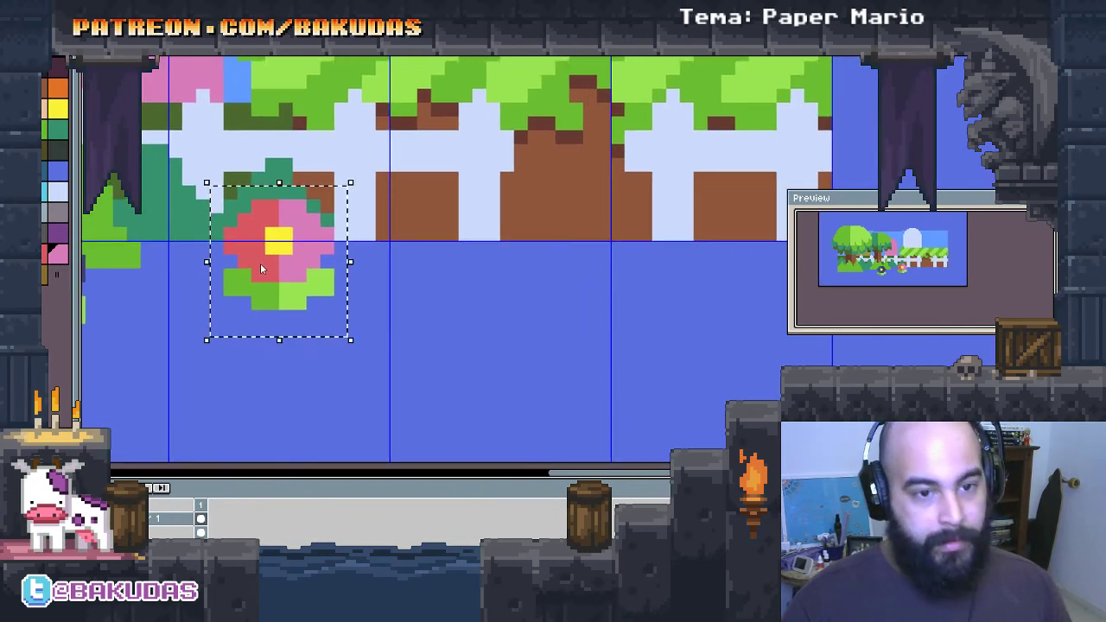
{"action": "left_click_drag", "start_coordinate": [260, 269], "coordinate": [453, 254]}
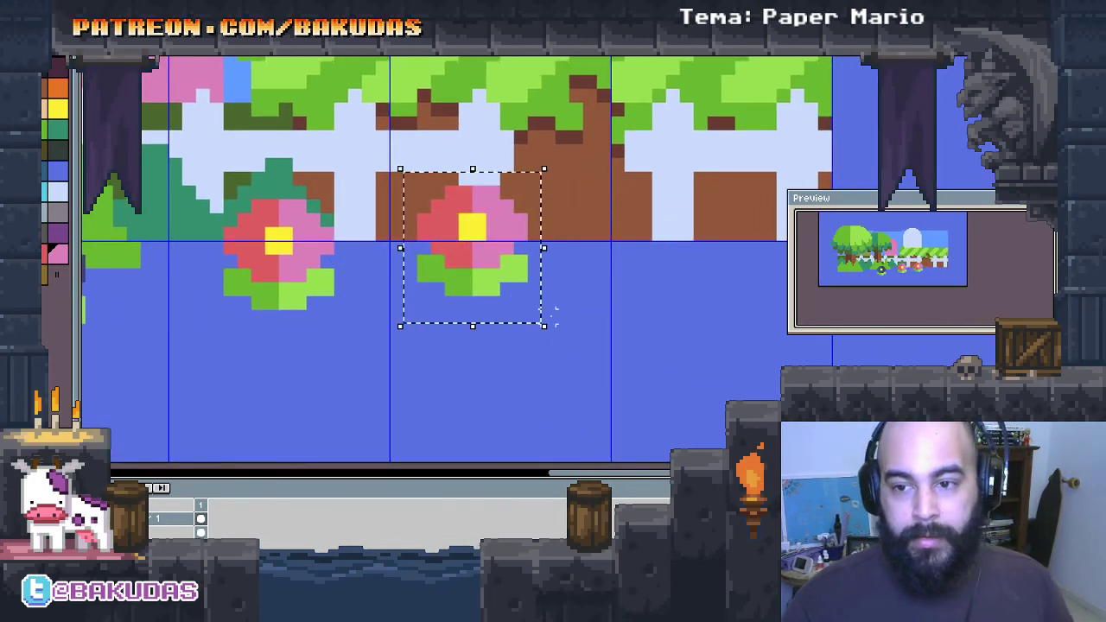
{"action": "left_click", "coordinate": [555, 313]}
{"action": "left_click_drag", "start_coordinate": [555, 312], "coordinate": [463, 298]}
Step: Bucket-fill the third flower's left petals dark navy and its right petals purple
{"action": "scroll", "coordinate": [323, 273], "scroll_direction": "up", "scroll_amount": 1}
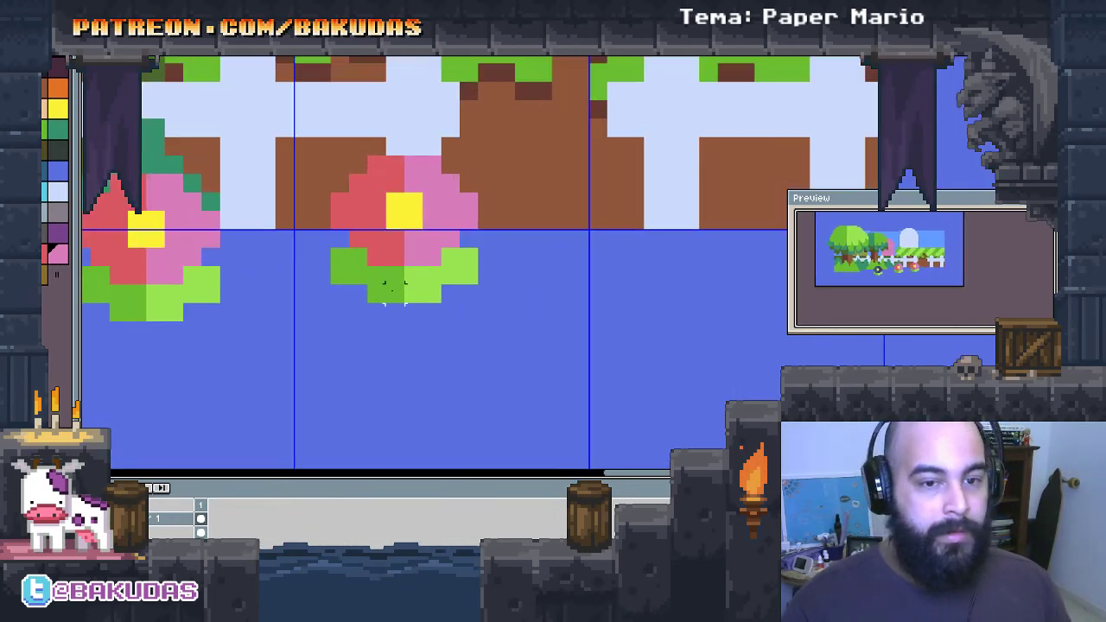
{"action": "left_click_drag", "start_coordinate": [354, 301], "coordinate": [432, 317]}
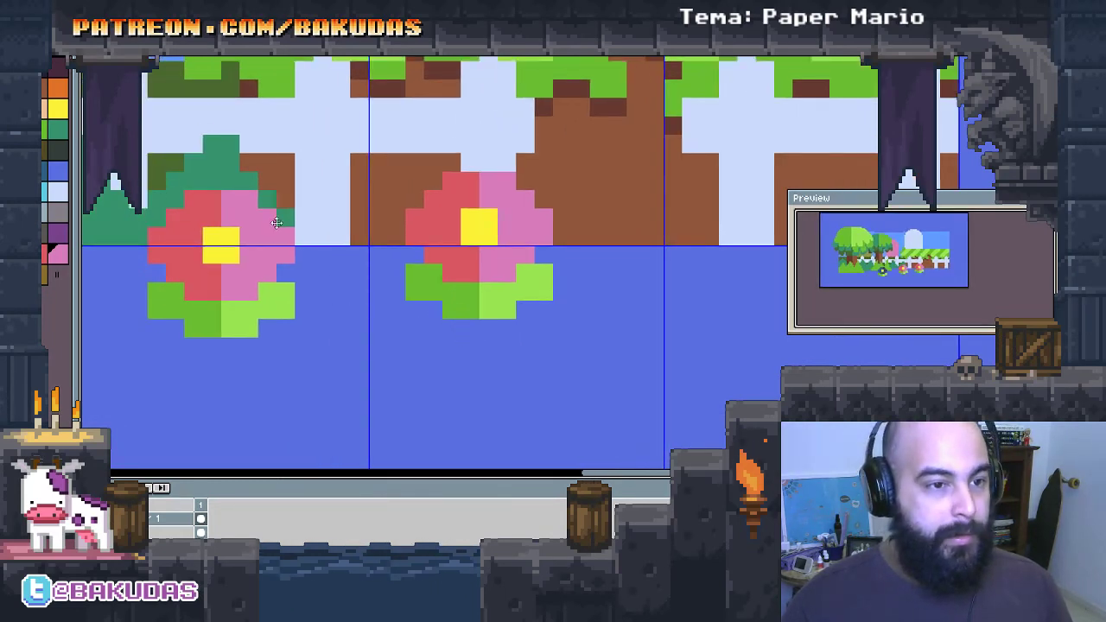
{"action": "left_click_drag", "start_coordinate": [277, 223], "coordinate": [286, 267]}
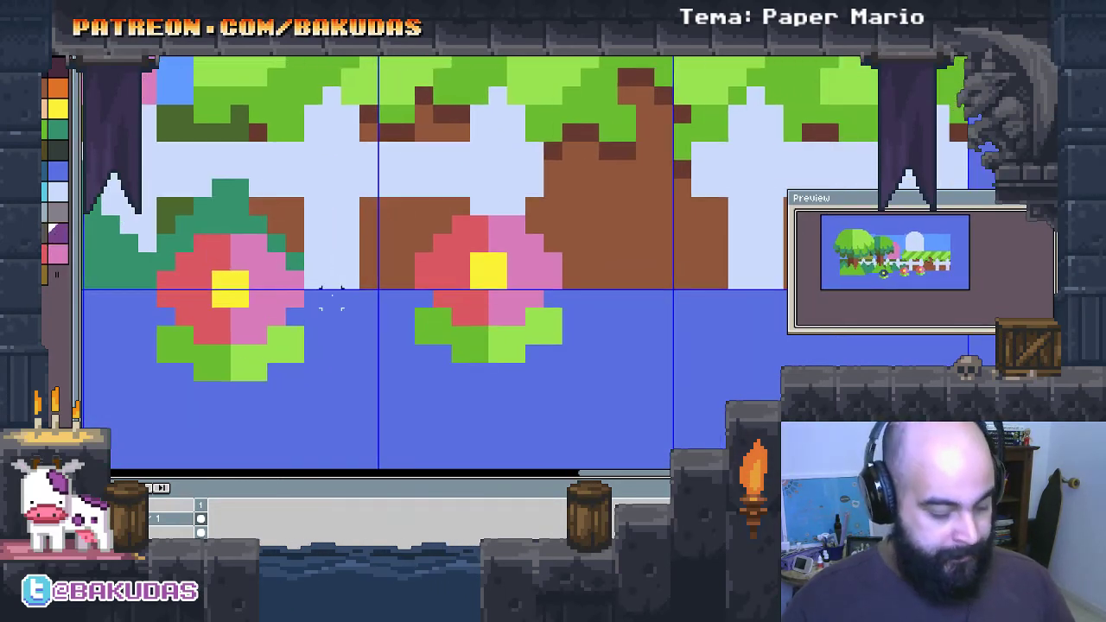
{"action": "left_click", "coordinate": [458, 287]}
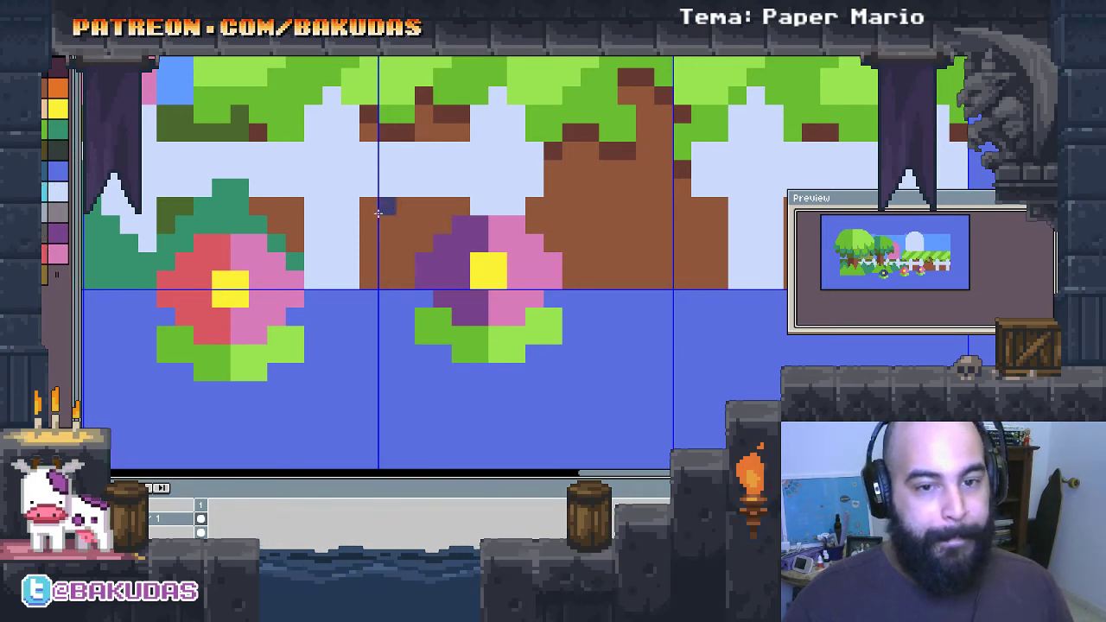
{"action": "left_click", "coordinate": [526, 246]}
{"action": "left_click", "coordinate": [525, 259]}
{"action": "left_click", "coordinate": [449, 269]}
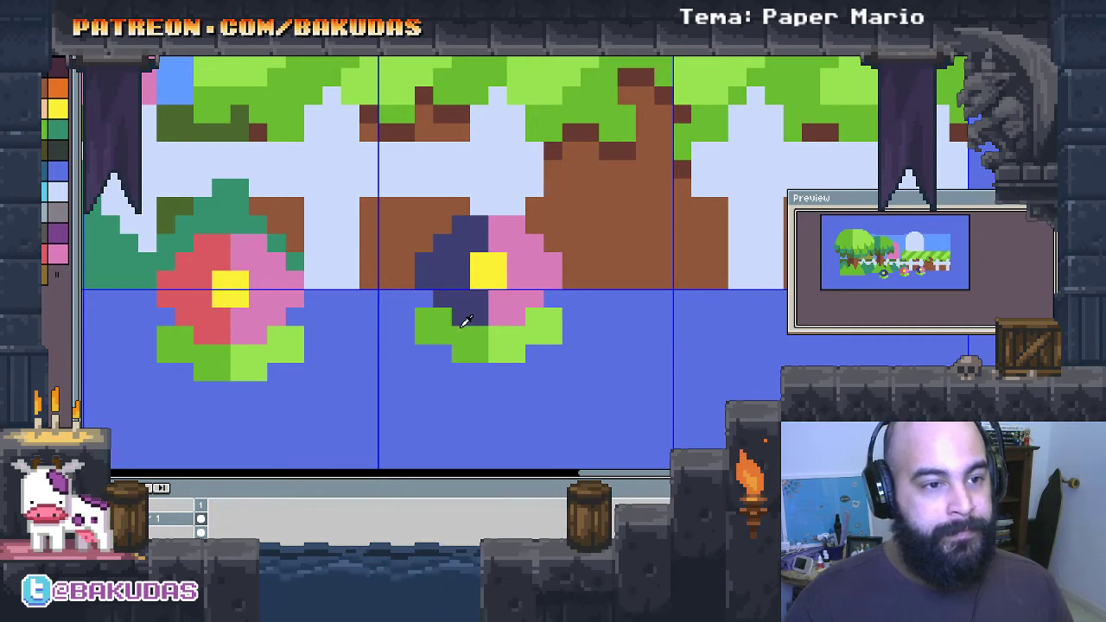
{"action": "left_click", "coordinate": [511, 317]}
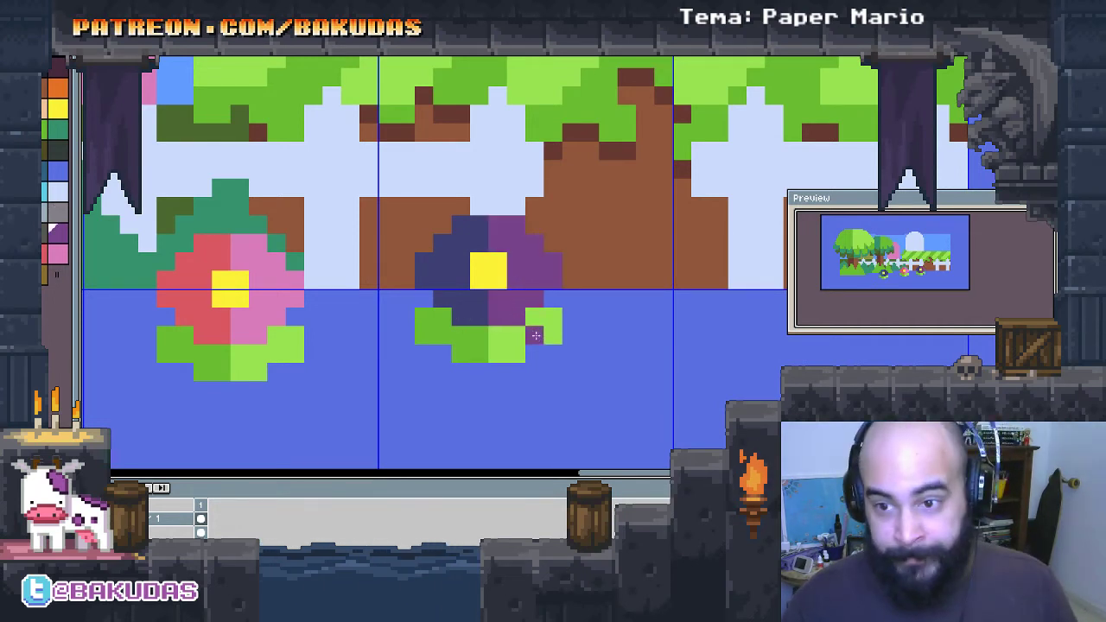
Step: Paint dark green shadow strips under the left and right flowers, then zoom out
{"action": "left_click_drag", "start_coordinate": [352, 374], "coordinate": [489, 333]}
{"action": "scroll", "coordinate": [489, 333], "scroll_direction": "down", "scroll_amount": 1}
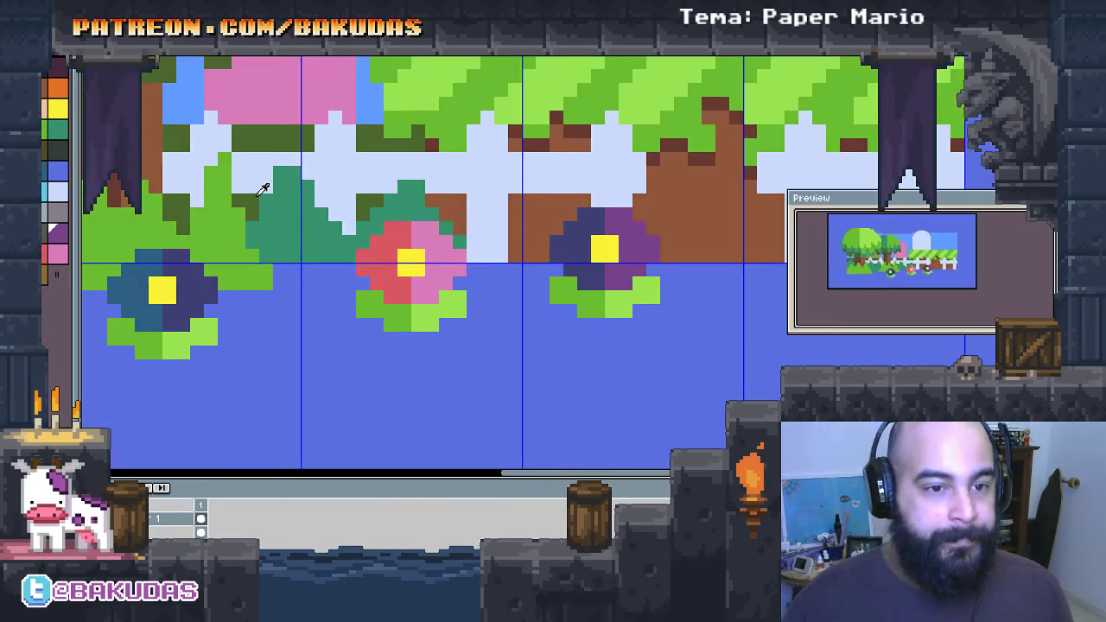
{"action": "left_click_drag", "start_coordinate": [282, 258], "coordinate": [293, 243]}
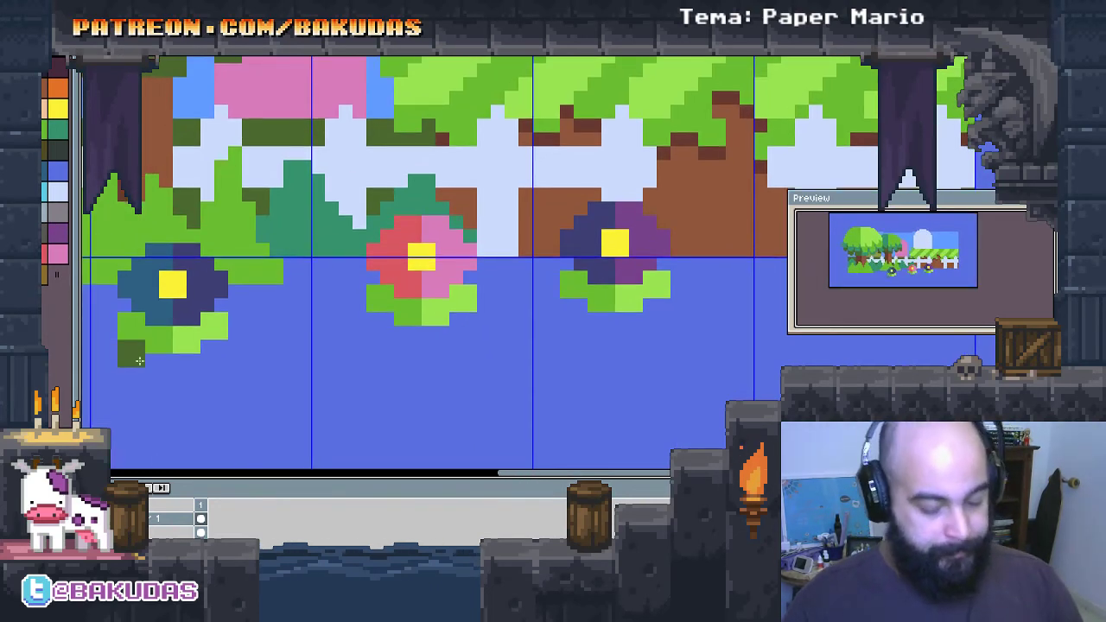
{"action": "mouse_move", "coordinate": [121, 346]}
{"action": "left_mouse_down"}
{"action": "mouse_move", "coordinate": [159, 360]}
{"action": "mouse_move", "coordinate": [207, 354]}
{"action": "left_mouse_up"}
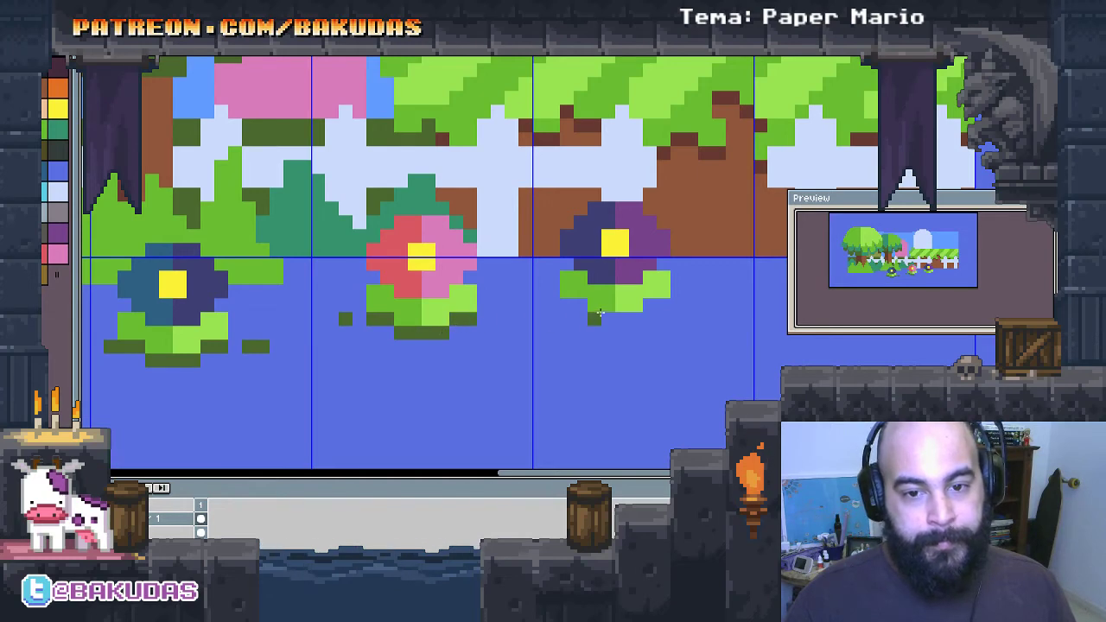
{"action": "left_click_drag", "start_coordinate": [583, 318], "coordinate": [649, 312]}
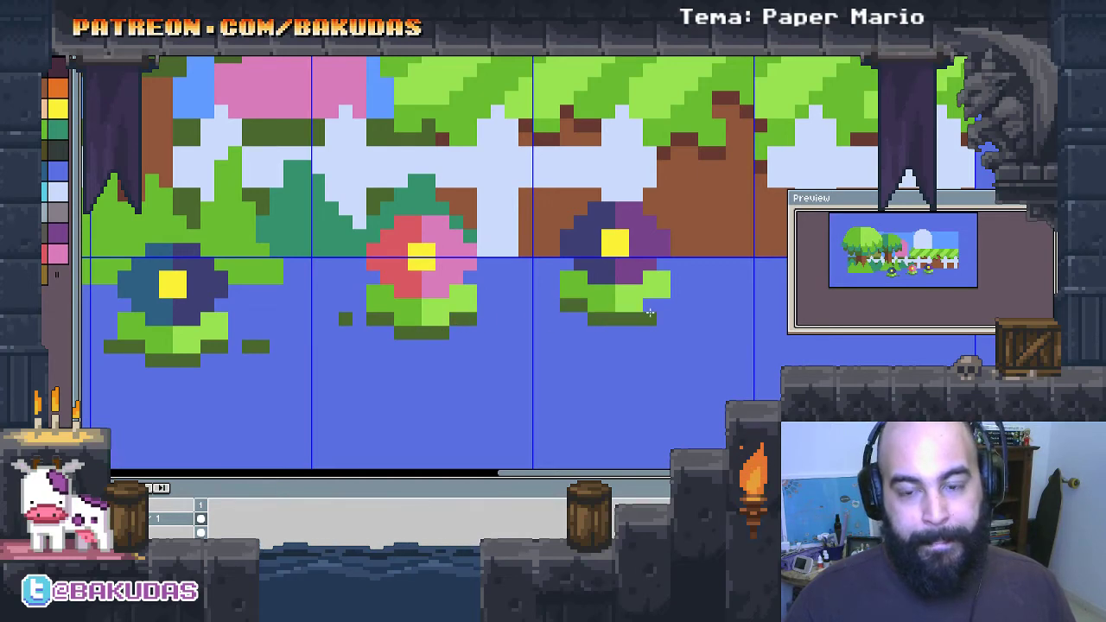
{"action": "scroll", "coordinate": [619, 337], "scroll_direction": "down", "scroll_amount": 2}
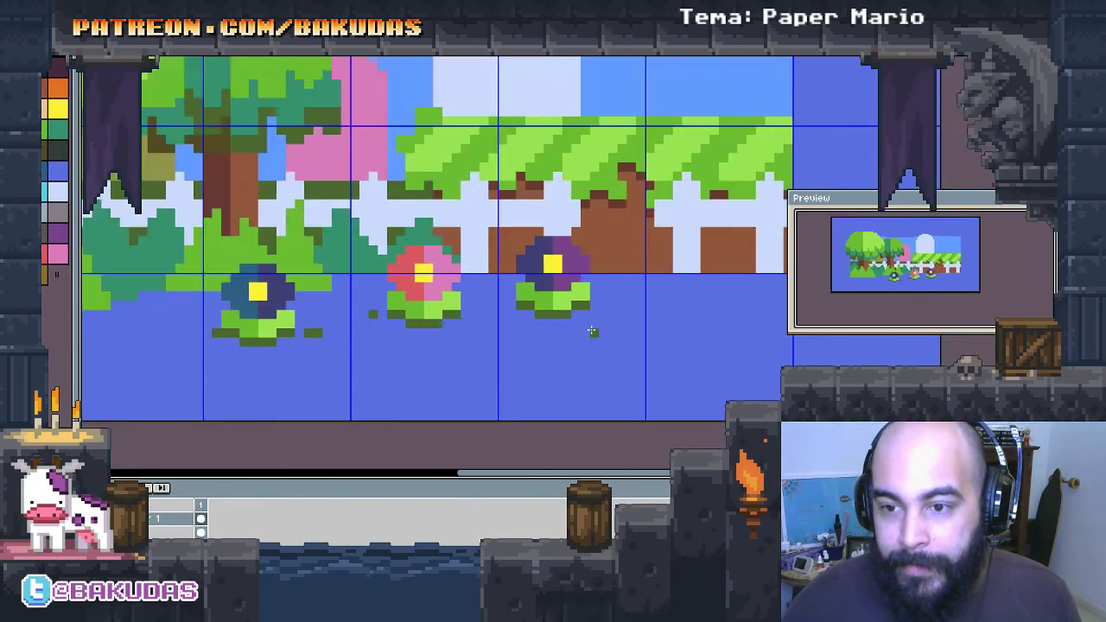
{"action": "scroll", "coordinate": [597, 335], "scroll_direction": "down", "scroll_amount": 2}
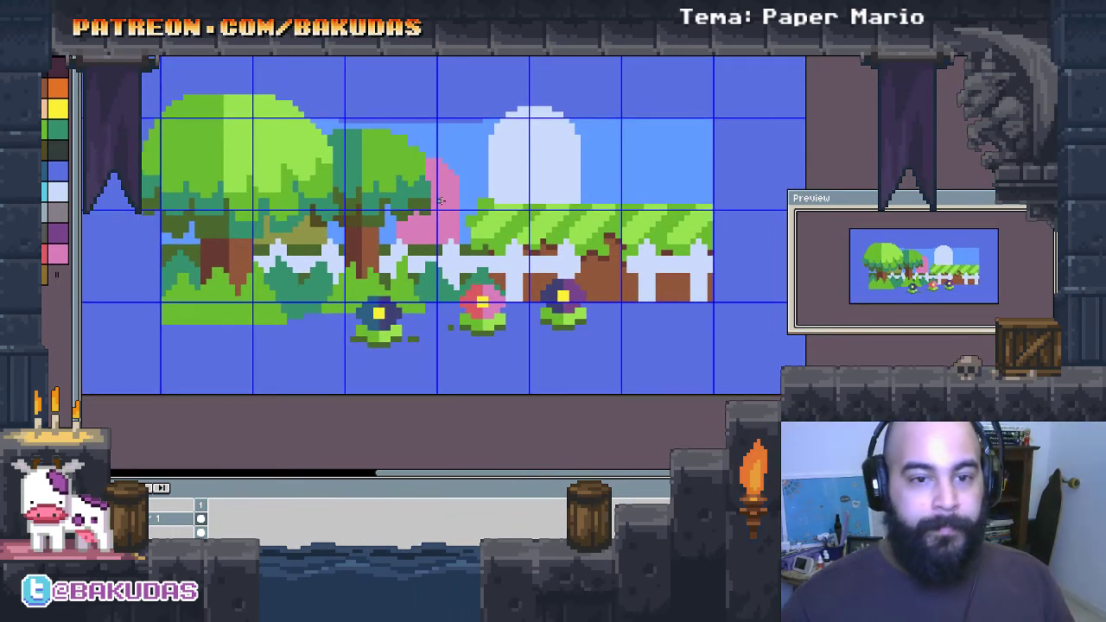
Step: Zoom and pan across the scene, settling zoomed in on the fence area
{"action": "scroll", "coordinate": [417, 121], "scroll_direction": "up", "scroll_amount": 1}
{"action": "scroll", "coordinate": [460, 155], "scroll_direction": "up", "scroll_amount": 2}
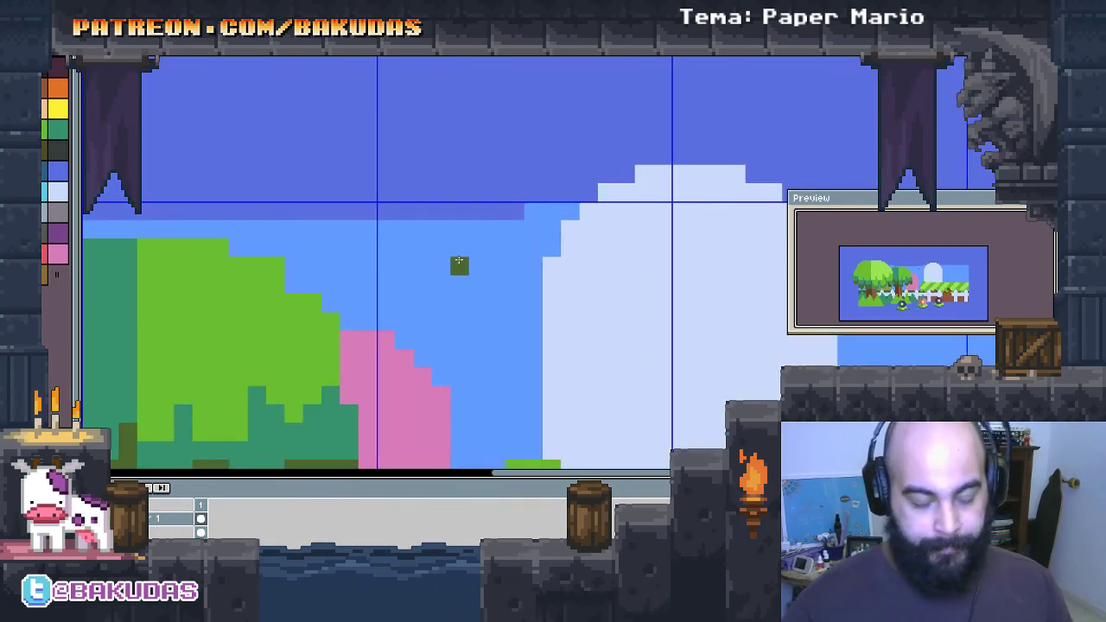
{"action": "left_click_drag", "start_coordinate": [520, 212], "coordinate": [593, 206]}
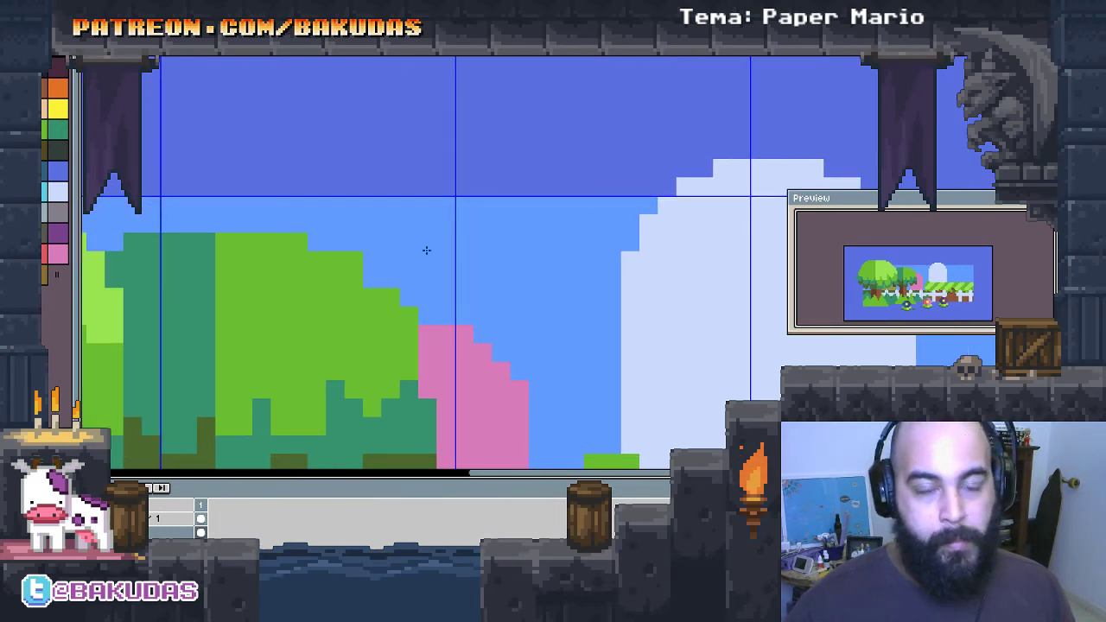
{"action": "scroll", "coordinate": [424, 246], "scroll_direction": "down", "scroll_amount": 3}
{"action": "scroll", "coordinate": [595, 235], "scroll_direction": "up", "scroll_amount": 1}
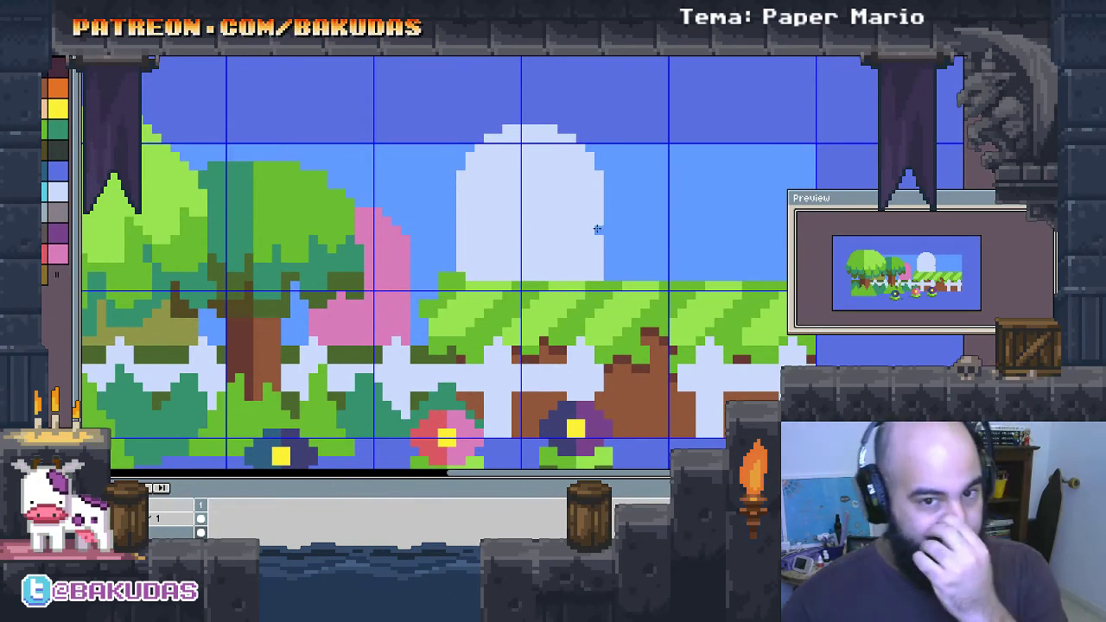
{"action": "scroll", "coordinate": [527, 245], "scroll_direction": "down", "scroll_amount": 1}
{"action": "scroll", "coordinate": [527, 245], "scroll_direction": "down", "scroll_amount": 1}
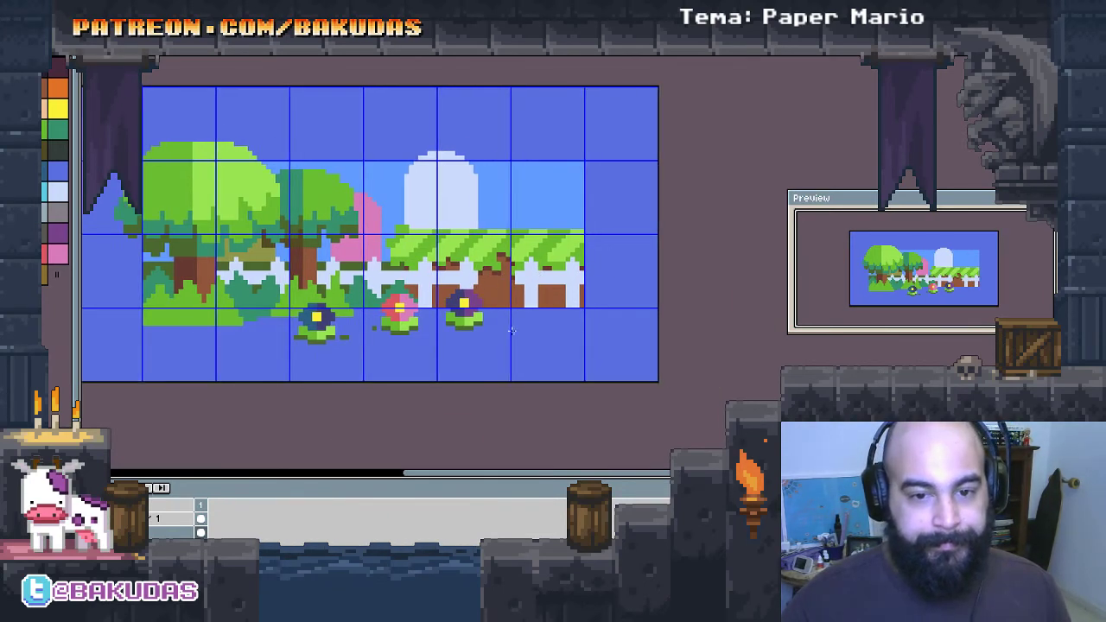
{"action": "scroll", "coordinate": [553, 308], "scroll_direction": "up", "scroll_amount": 1}
{"action": "scroll", "coordinate": [525, 308], "scroll_direction": "up", "scroll_amount": 1}
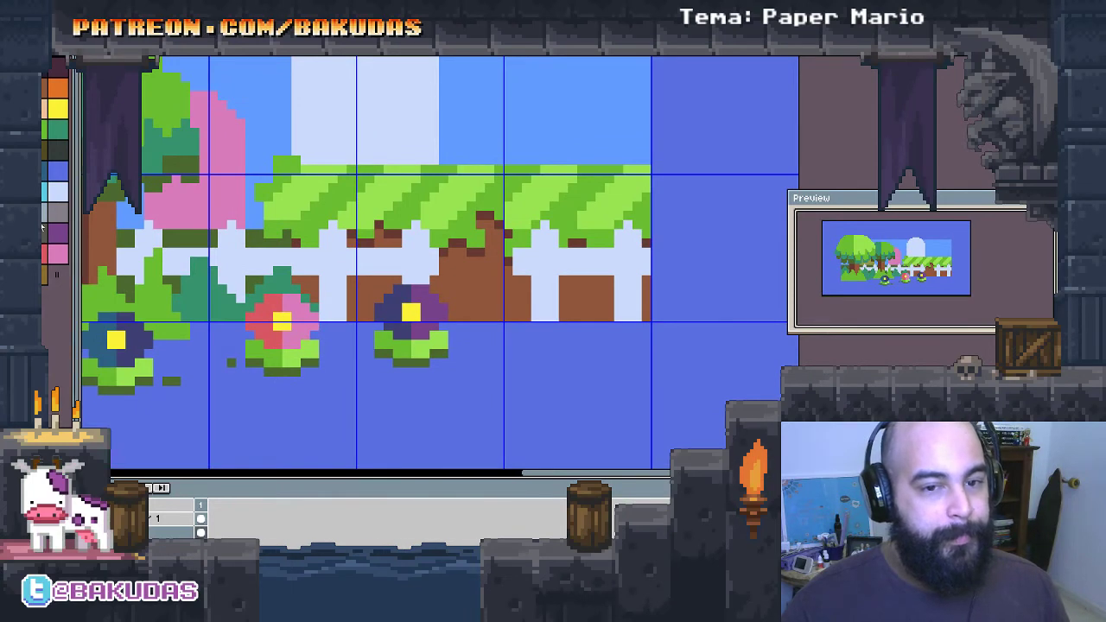
{"action": "scroll", "coordinate": [510, 253], "scroll_direction": "down", "scroll_amount": 2}
{"action": "left_click_drag", "start_coordinate": [510, 299], "coordinate": [525, 313]}
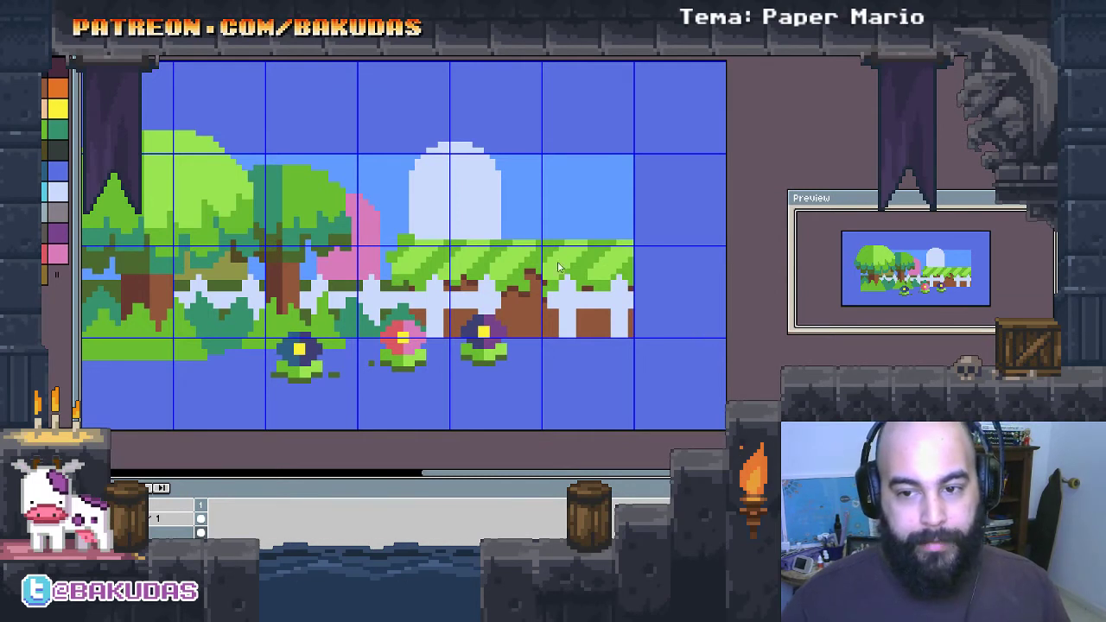
{"action": "scroll", "coordinate": [663, 315], "scroll_direction": "up", "scroll_amount": 1}
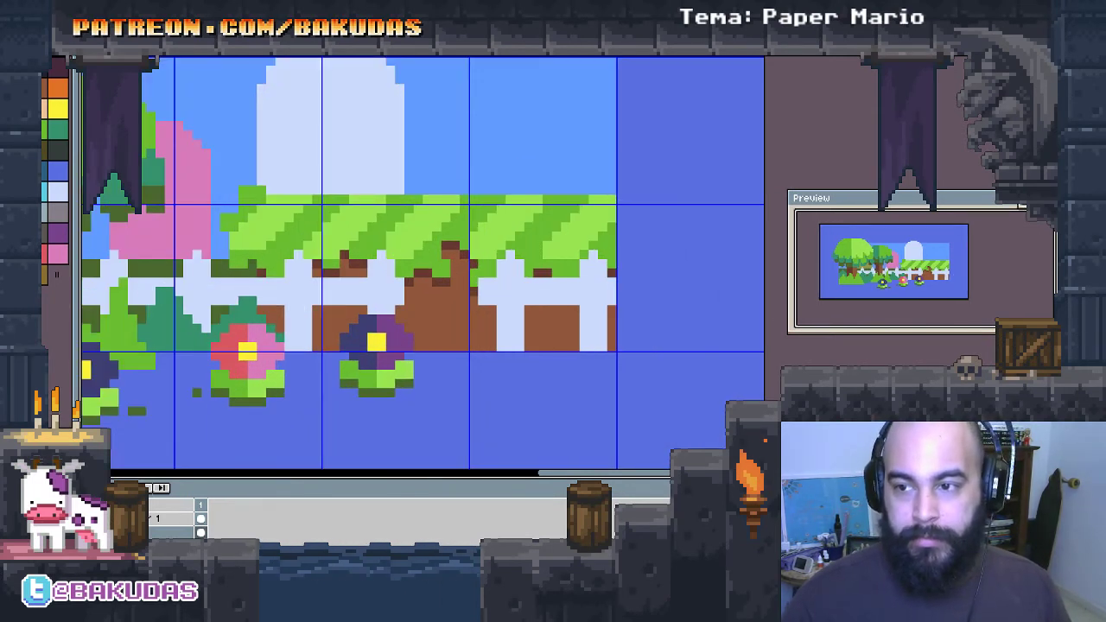
Step: Undo a trial white ellipse, add a new layer, and rename layer 2 to 'valla'
{"action": "scroll", "coordinate": [546, 347], "scroll_direction": "up", "scroll_amount": 1}
{"action": "left_click_drag", "start_coordinate": [414, 242], "coordinate": [556, 347]}
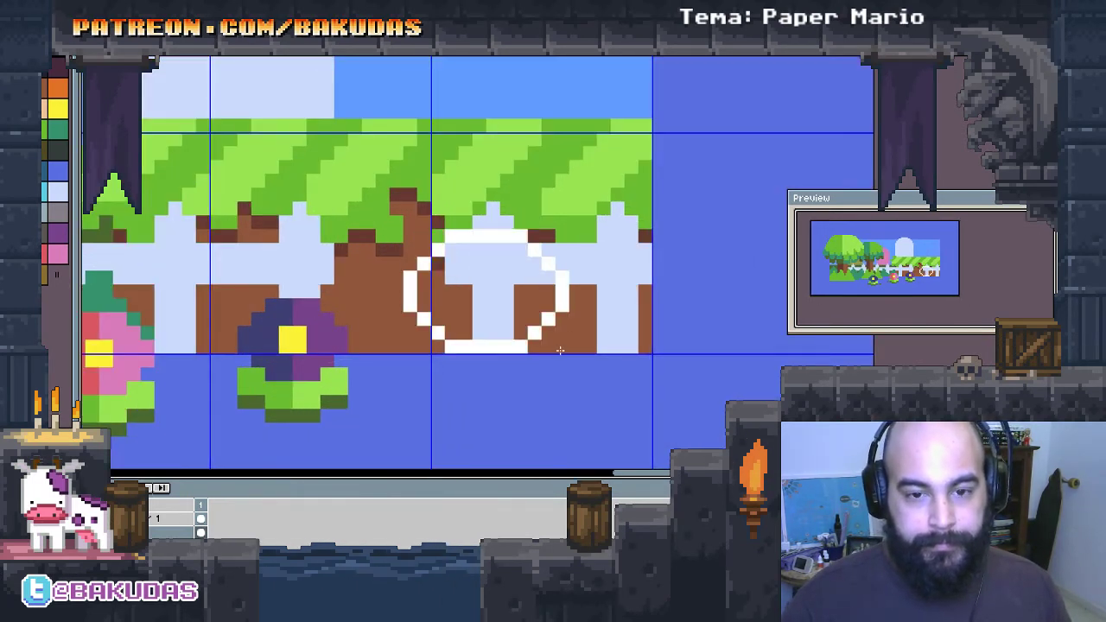
{"action": "left_click", "coordinate": [521, 335]}
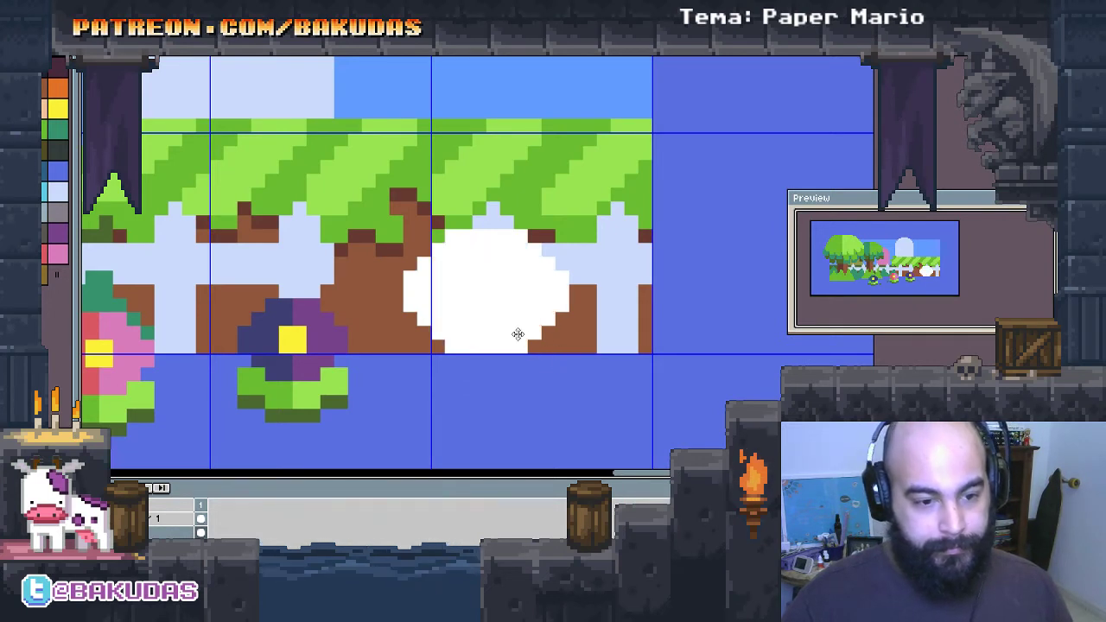
{"action": "key", "text": "ctrl+z"}
{"action": "double_click", "coordinate": [155, 533]}
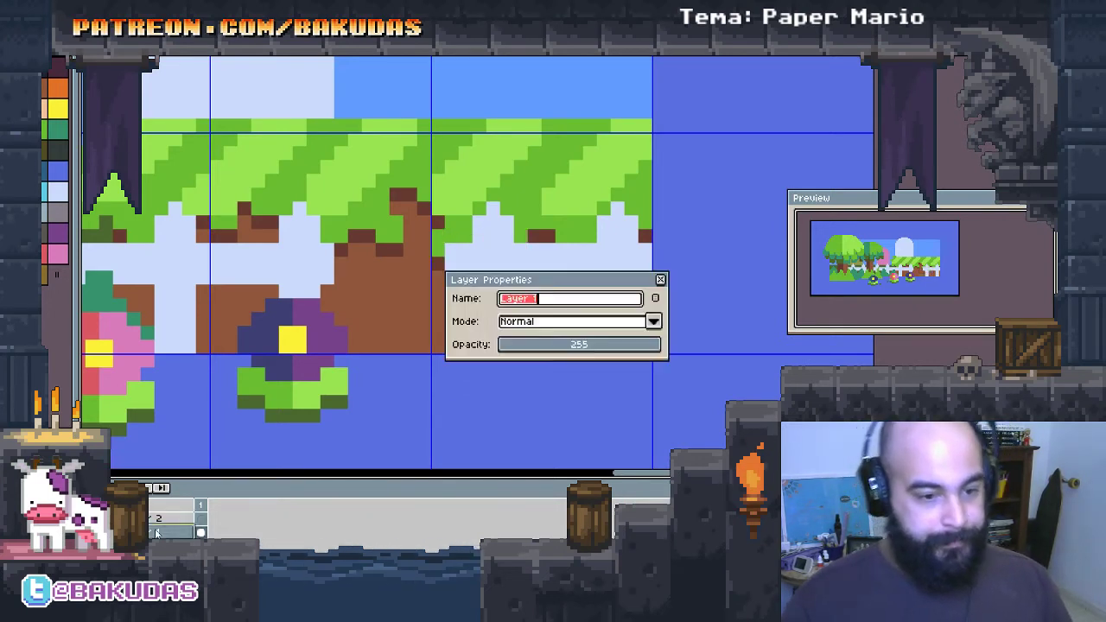
{"action": "key", "text": "Return"}
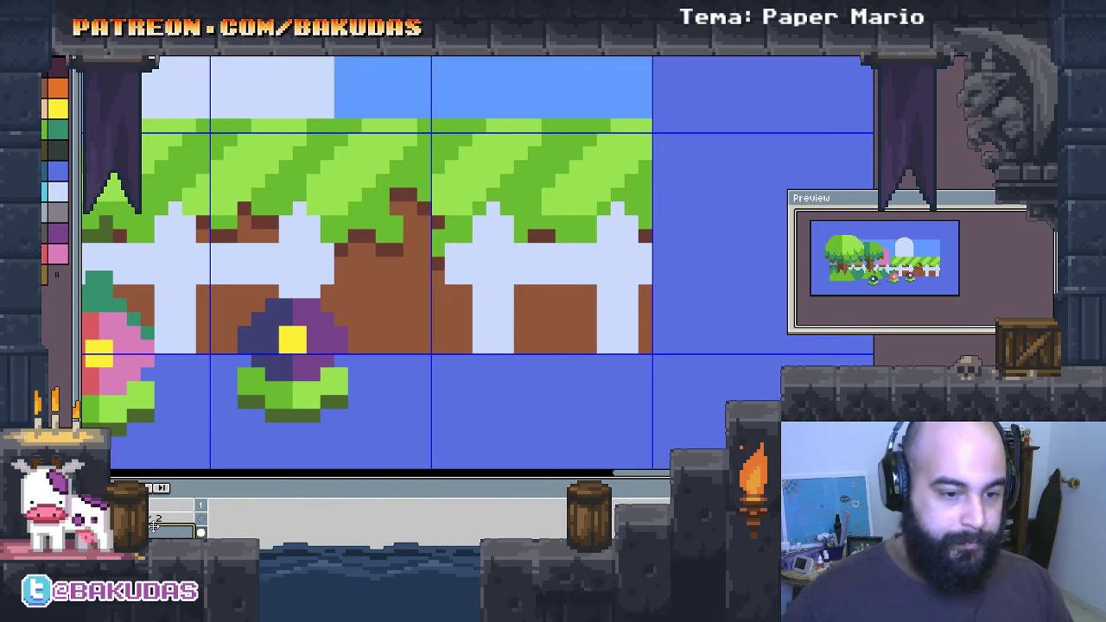
{"action": "double_click", "coordinate": [154, 523]}
{"action": "type", "text": "valla"}
{"action": "key", "text": "Return"}
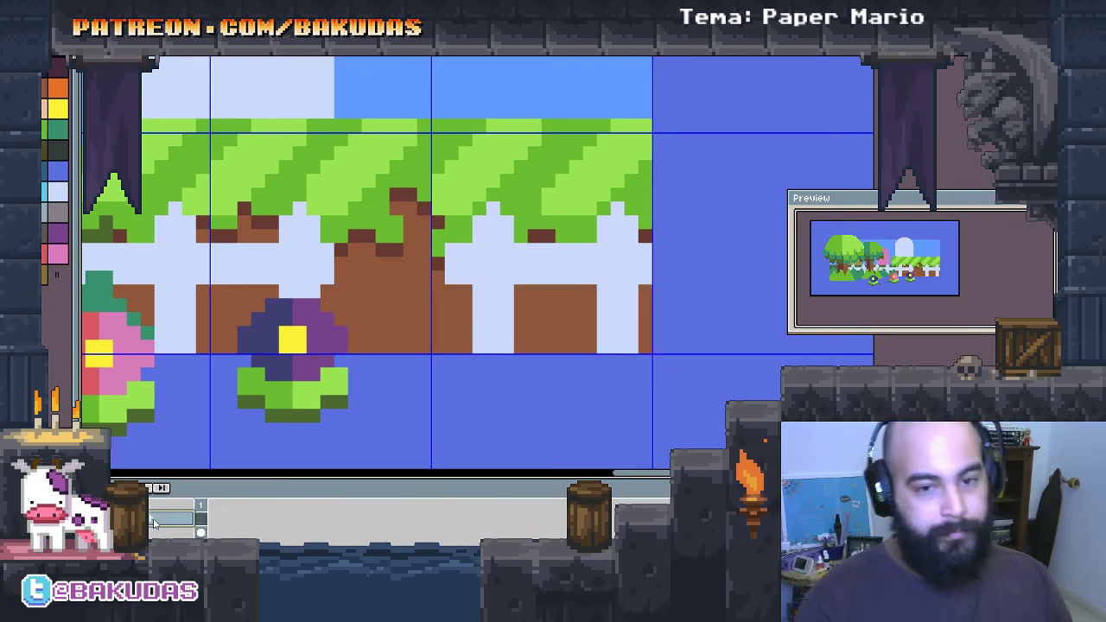
Step: Draw a solid white ellipse cap above the fence and a tan ellipse face below it
{"action": "left_click_drag", "start_coordinate": [423, 219], "coordinate": [576, 356]}
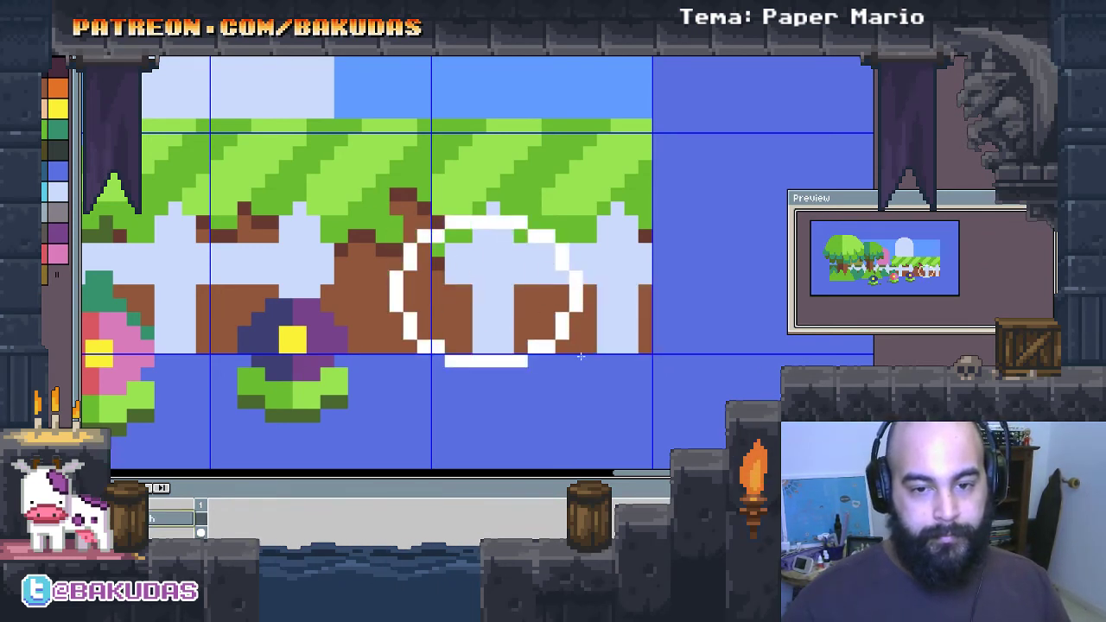
{"action": "left_click", "coordinate": [581, 356]}
{"action": "left_click_drag", "start_coordinate": [532, 326], "coordinate": [534, 292]}
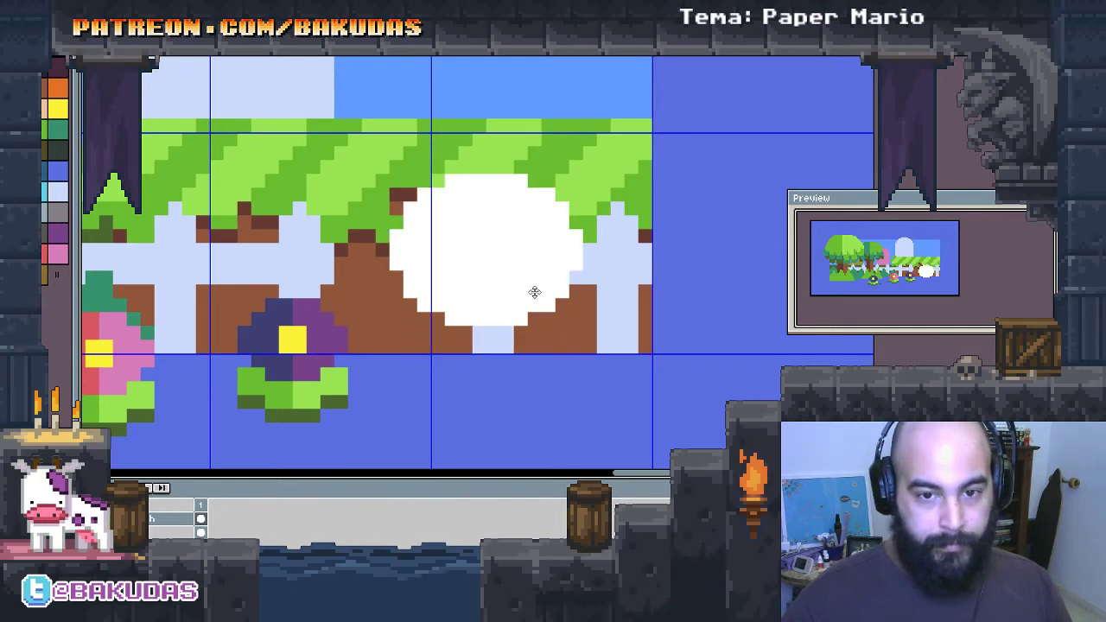
{"action": "scroll", "coordinate": [489, 285], "scroll_direction": "up", "scroll_amount": 1}
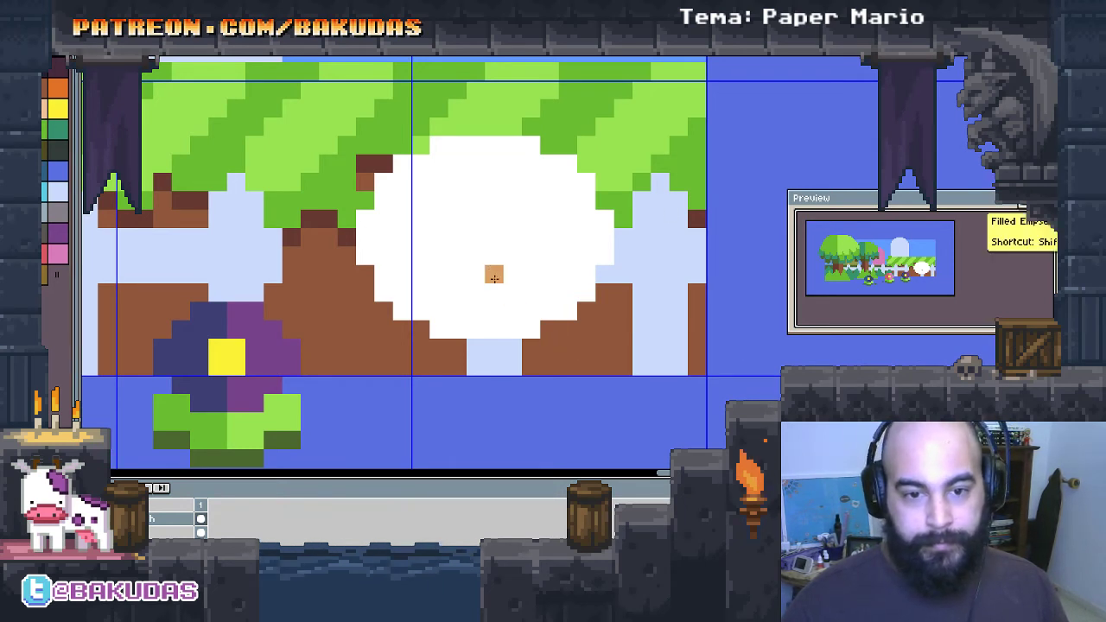
{"action": "left_click_drag", "start_coordinate": [434, 274], "coordinate": [531, 370]}
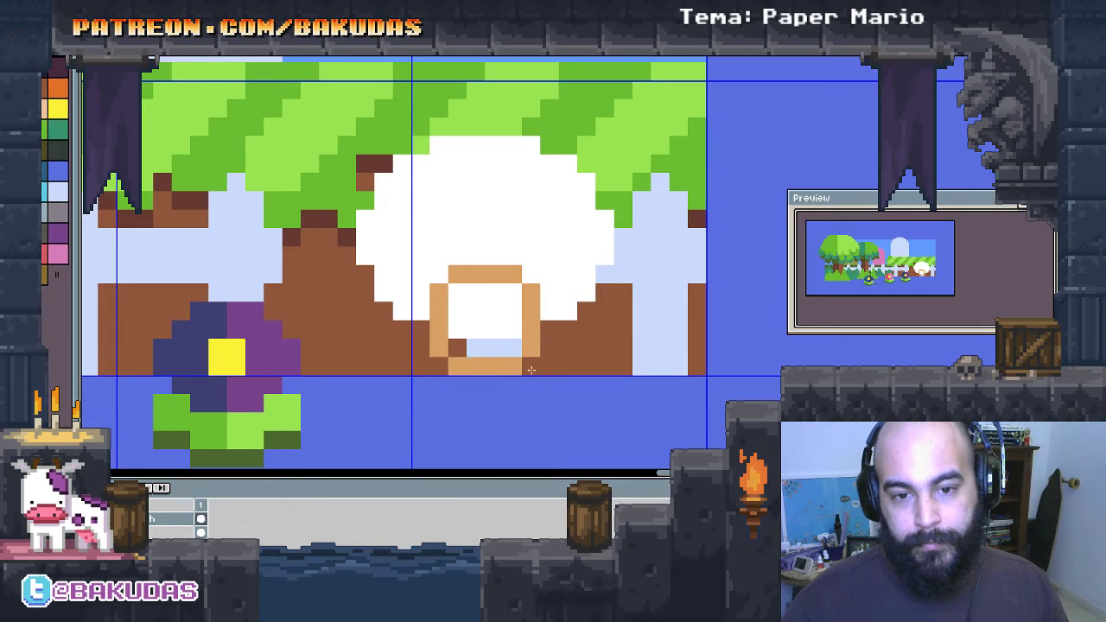
{"action": "left_click_drag", "start_coordinate": [524, 370], "coordinate": [526, 373]}
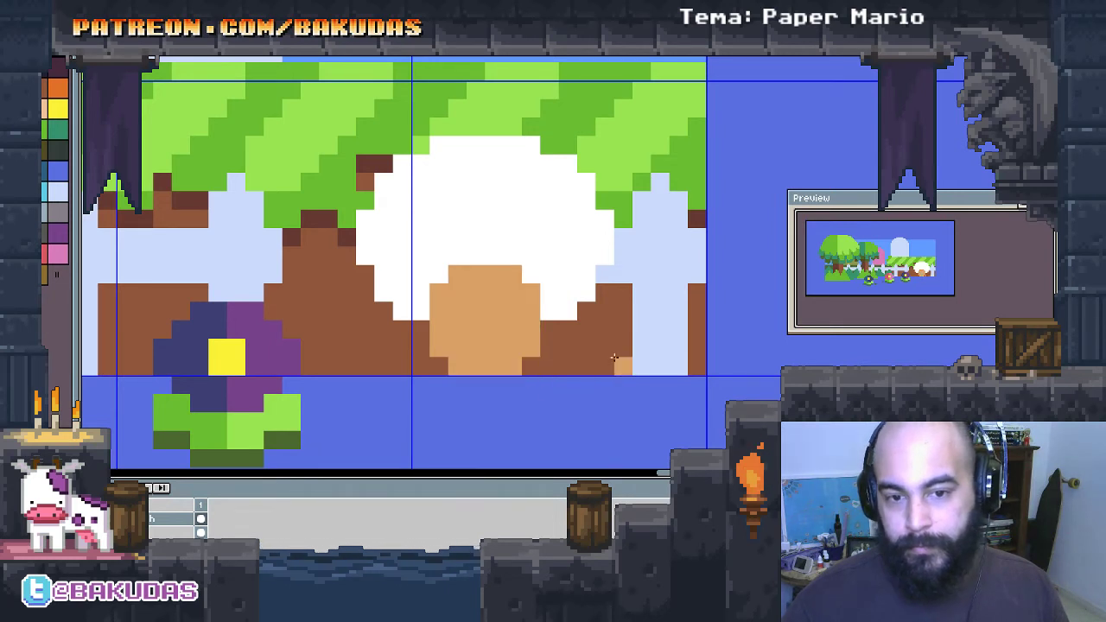
{"action": "scroll", "coordinate": [496, 177], "scroll_direction": "up", "scroll_amount": 1}
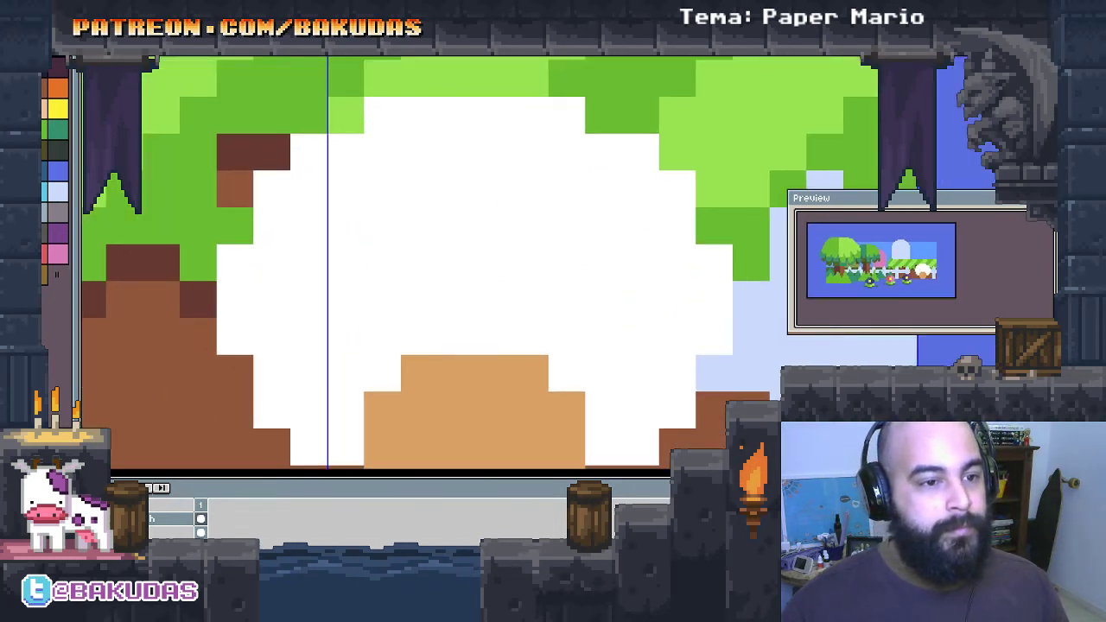
Step: Change the ink mode and paint red spots on the cap's left side and top
{"action": "left_click", "coordinate": [155, 45]}
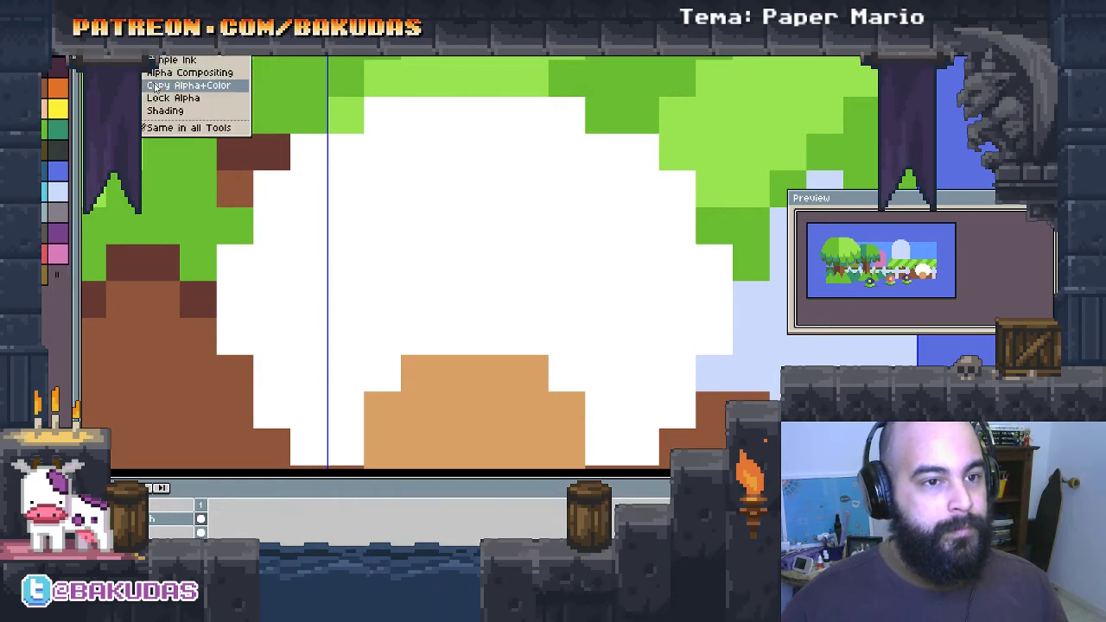
{"action": "left_click", "coordinate": [182, 101]}
{"action": "left_click_drag", "start_coordinate": [219, 204], "coordinate": [235, 337]}
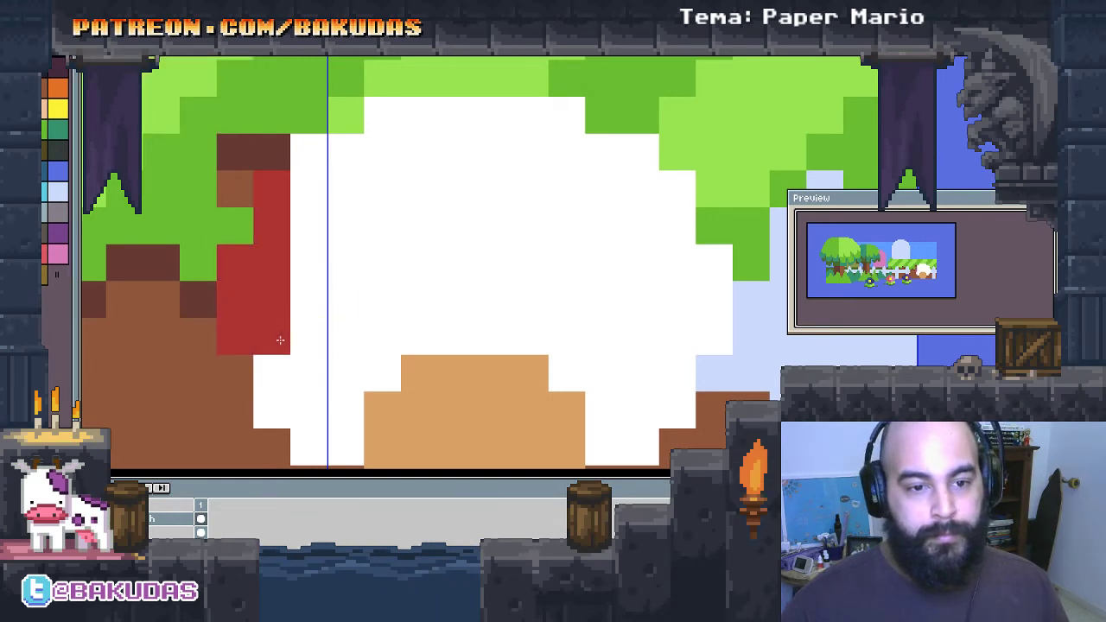
{"action": "mouse_move", "coordinate": [271, 188]}
{"action": "left_mouse_down"}
{"action": "mouse_move", "coordinate": [309, 345]}
{"action": "mouse_move", "coordinate": [259, 372]}
{"action": "left_mouse_up"}
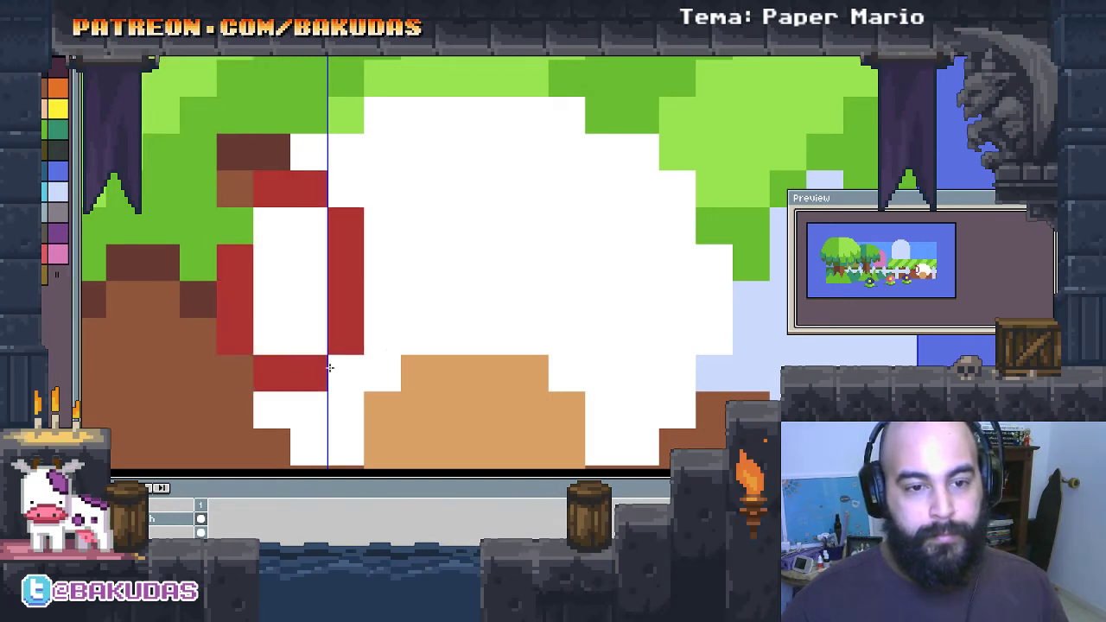
{"action": "left_click_drag", "start_coordinate": [272, 216], "coordinate": [375, 336]}
{"action": "left_click_drag", "start_coordinate": [554, 252], "coordinate": [508, 295]}
{"action": "left_click_drag", "start_coordinate": [352, 164], "coordinate": [552, 239]}
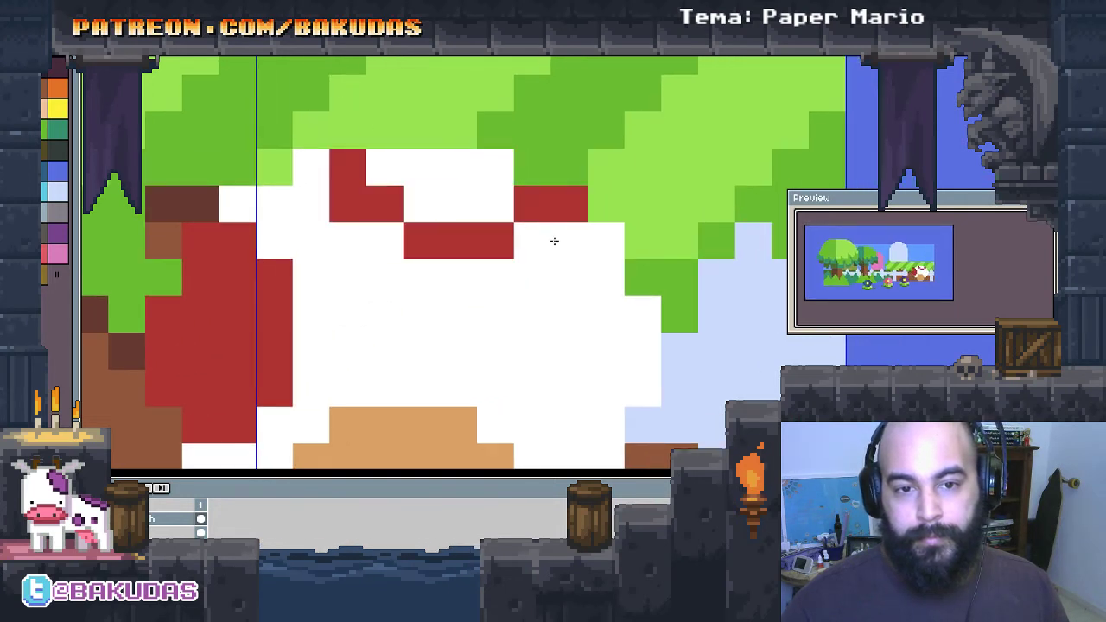
{"action": "left_click_drag", "start_coordinate": [371, 199], "coordinate": [561, 173]}
{"action": "mouse_move", "coordinate": [717, 324]}
{"action": "left_mouse_down"}
{"action": "mouse_move", "coordinate": [605, 107]}
{"action": "mouse_move", "coordinate": [481, 284]}
{"action": "mouse_move", "coordinate": [613, 227]}
{"action": "mouse_move", "coordinate": [673, 448]}
{"action": "left_mouse_up"}
{"action": "left_click_drag", "start_coordinate": [546, 396], "coordinate": [575, 326]}
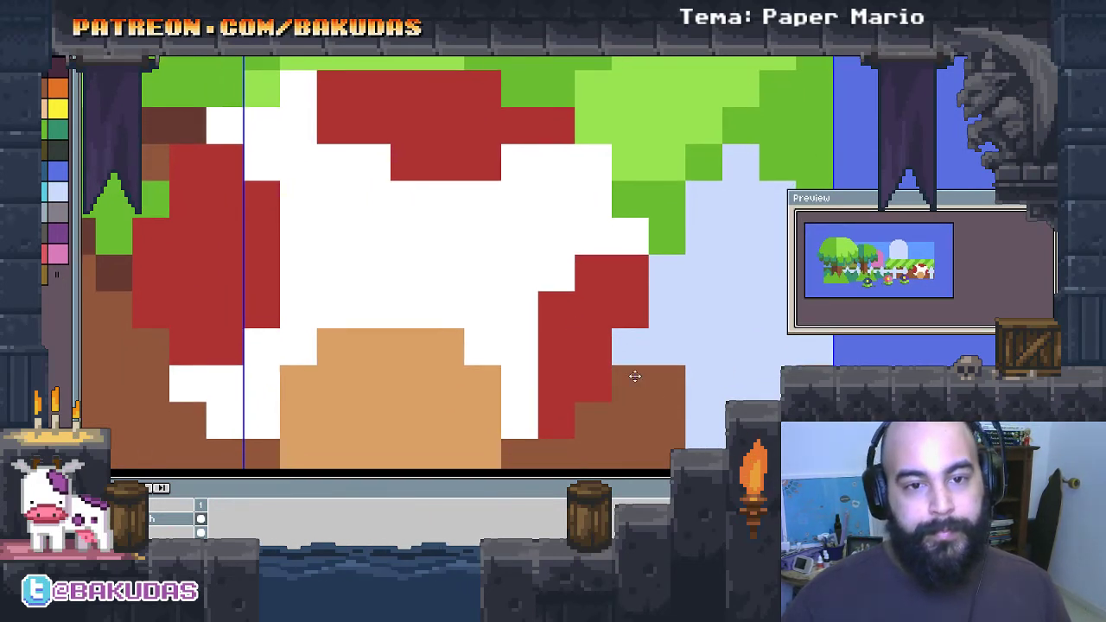
Step: Undo the top spots, retry a filled red top spot and lower-right stroke, then undo them
{"action": "key", "text": "ctrl+z"}
{"action": "key", "text": "ctrl+z"}
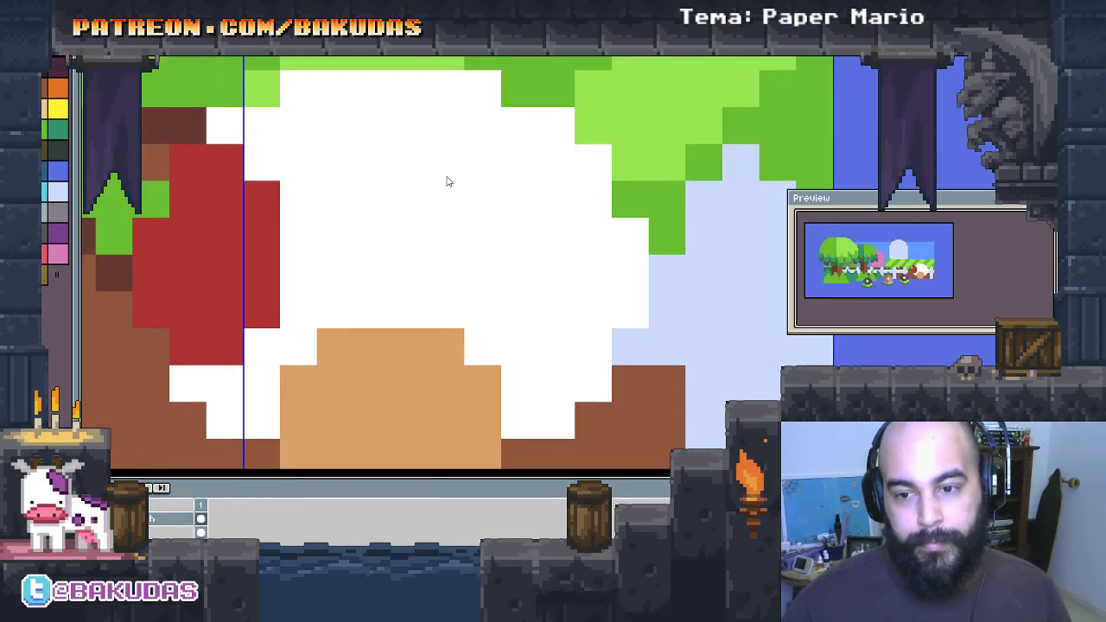
{"action": "left_click_drag", "start_coordinate": [509, 195], "coordinate": [497, 215]}
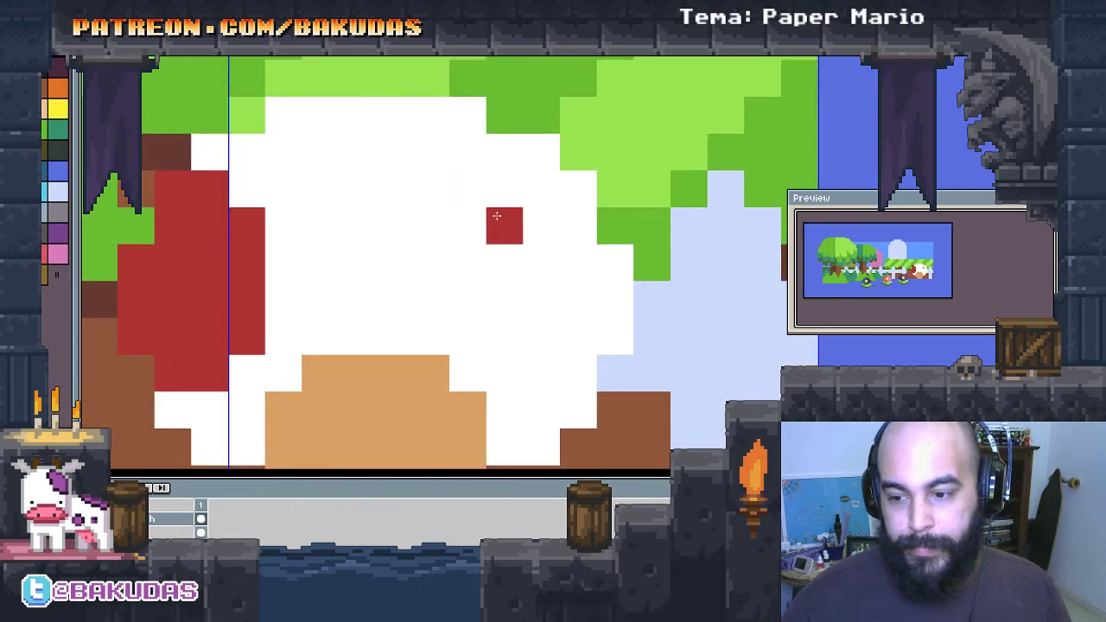
{"action": "scroll", "coordinate": [497, 214], "scroll_direction": "down", "scroll_amount": 1}
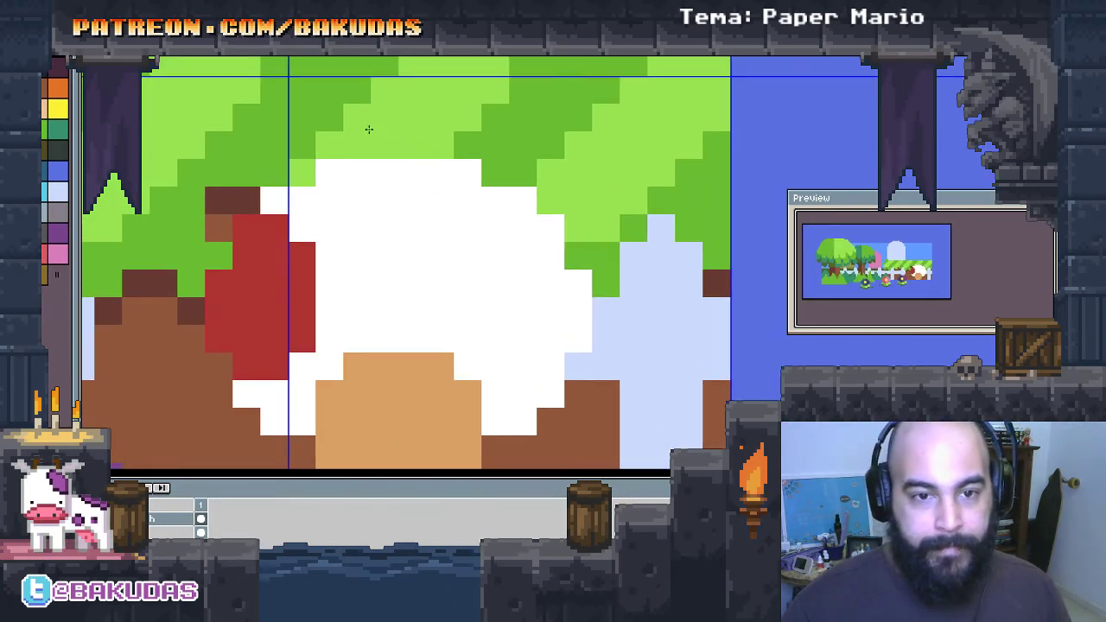
{"action": "left_click_drag", "start_coordinate": [372, 173], "coordinate": [523, 200]}
{"action": "left_click_drag", "start_coordinate": [518, 273], "coordinate": [519, 274]}
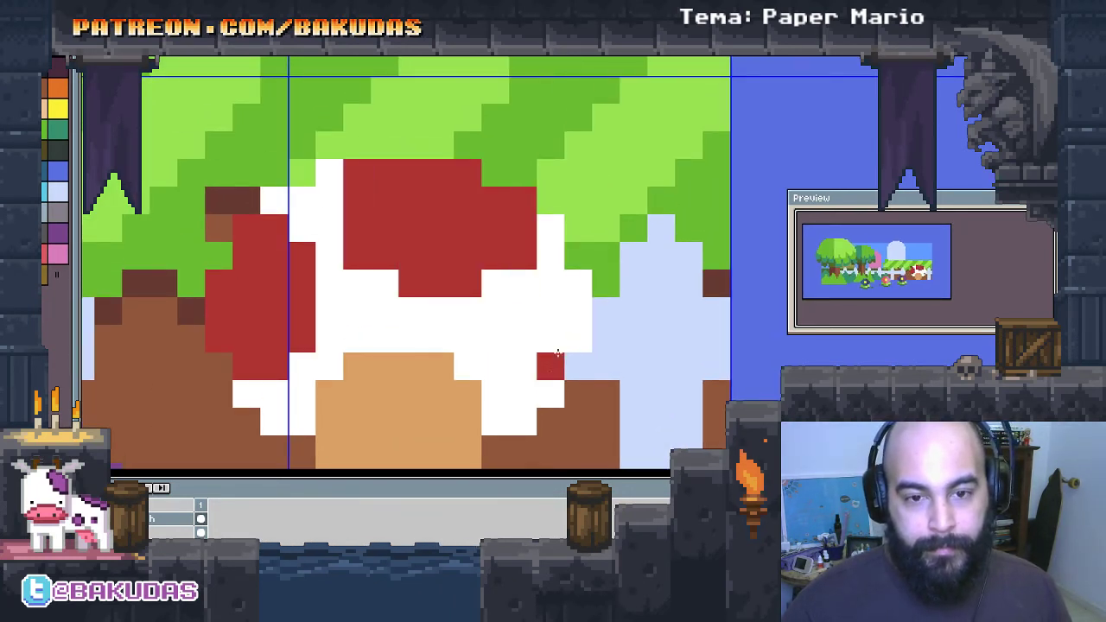
{"action": "mouse_move", "coordinate": [587, 338]}
{"action": "left_mouse_down"}
{"action": "mouse_move", "coordinate": [495, 428]}
{"action": "mouse_move", "coordinate": [577, 339]}
{"action": "left_mouse_up"}
{"action": "key", "text": "ctrl+z"}
{"action": "left_click_drag", "start_coordinate": [373, 405], "coordinate": [408, 361]}
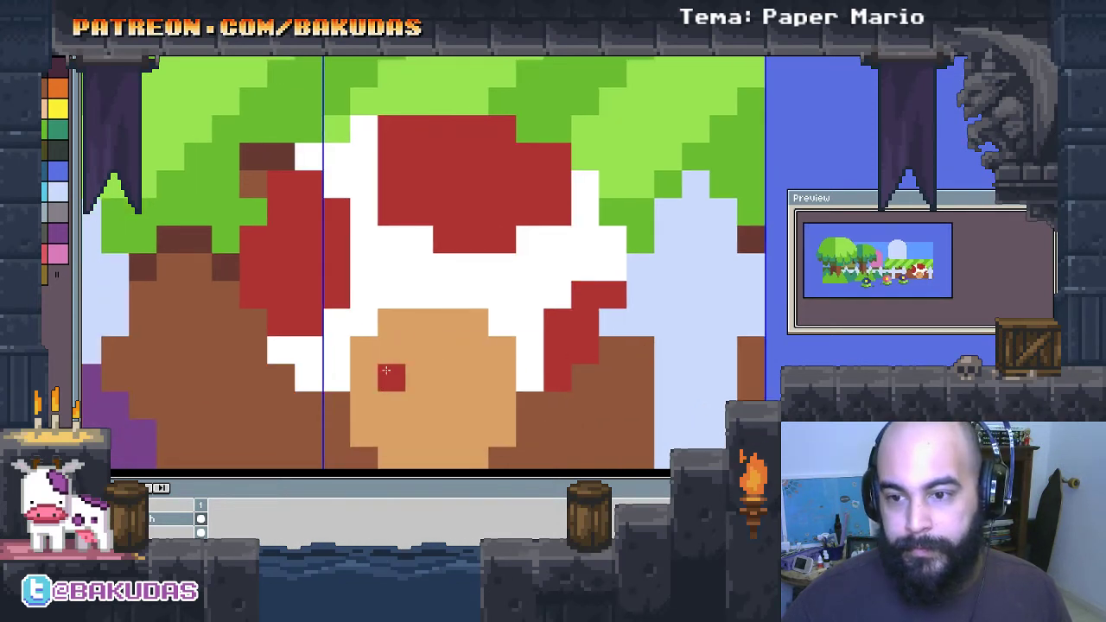
{"action": "key", "text": "ctrl+z"}
{"action": "key", "text": "ctrl+z"}
{"action": "key", "text": "ctrl+z"}
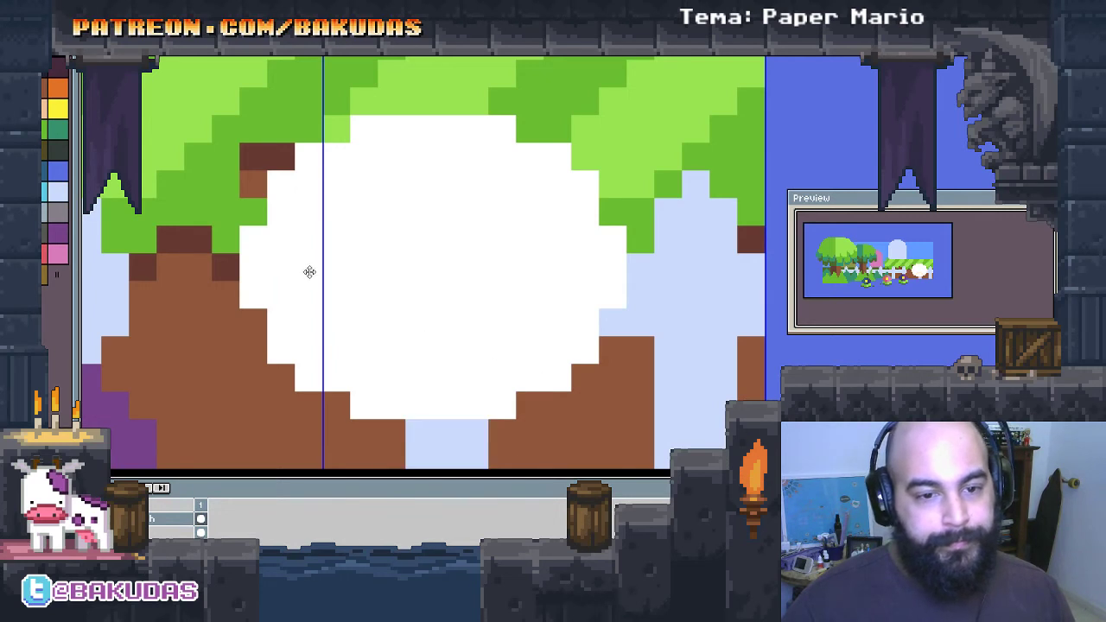
Step: Paint final red spots across the cap's left side and curving down its right
{"action": "left_click", "coordinate": [281, 268]}
{"action": "mouse_move", "coordinate": [225, 207]}
{"action": "left_mouse_down"}
{"action": "mouse_move", "coordinate": [304, 320]}
{"action": "mouse_move", "coordinate": [377, 107]}
{"action": "mouse_move", "coordinate": [469, 215]}
{"action": "mouse_move", "coordinate": [562, 254]}
{"action": "mouse_move", "coordinate": [562, 243]}
{"action": "left_mouse_up"}
{"action": "left_click_drag", "start_coordinate": [615, 293], "coordinate": [556, 381]}
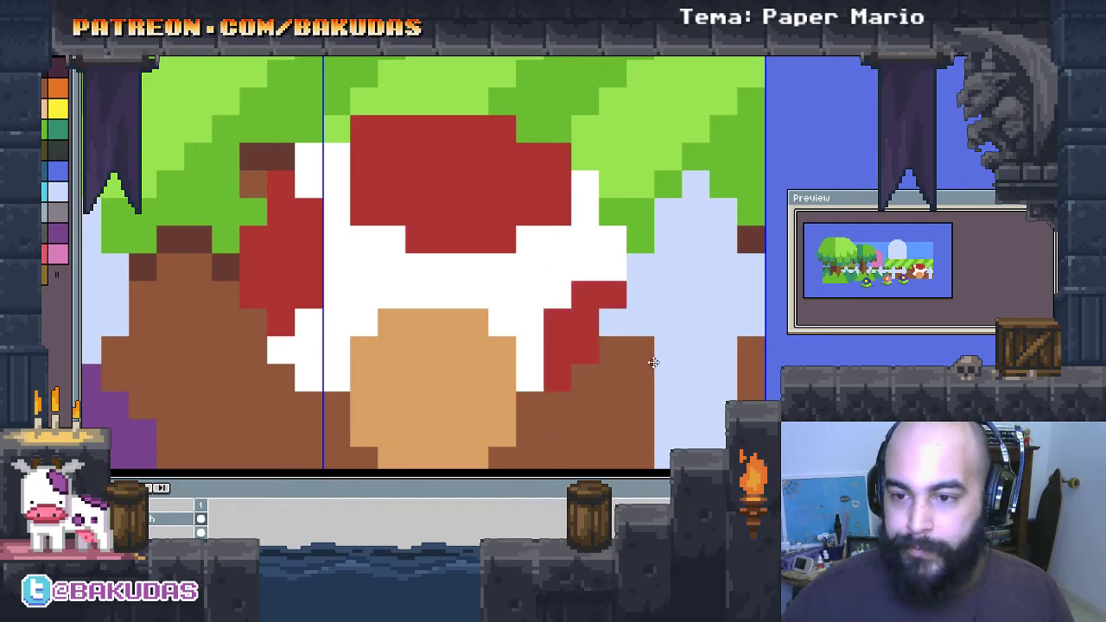
{"action": "scroll", "coordinate": [654, 363], "scroll_direction": "down", "scroll_amount": 1}
{"action": "scroll", "coordinate": [639, 354], "scroll_direction": "down", "scroll_amount": 2}
{"action": "scroll", "coordinate": [576, 338], "scroll_direction": "up", "scroll_amount": 3}
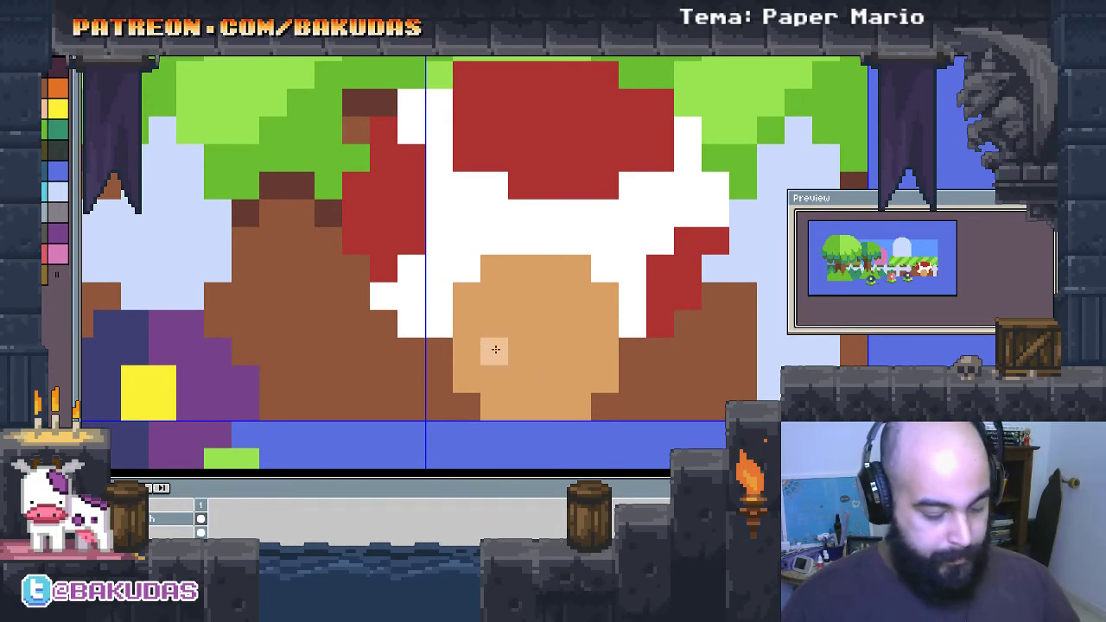
Step: Enlarge the brush to 2x2 and paint a lighter skin tone over Toad's face
{"action": "key", "text": "plus"}
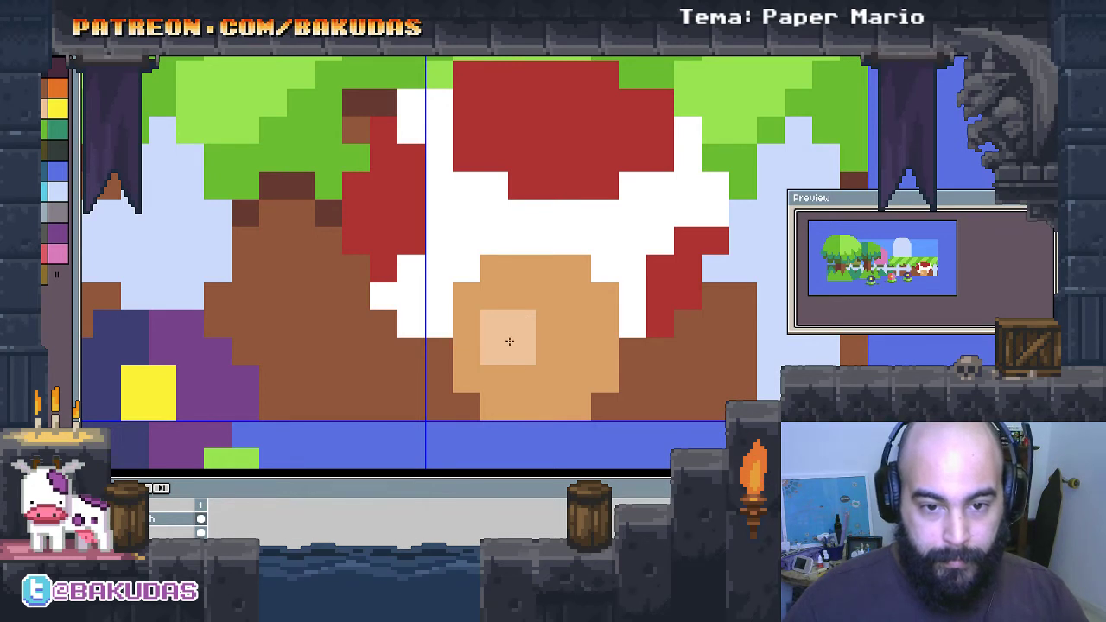
{"action": "mouse_move", "coordinate": [510, 361]}
{"action": "left_mouse_down"}
{"action": "mouse_move", "coordinate": [510, 394]}
{"action": "mouse_move", "coordinate": [547, 383]}
{"action": "mouse_move", "coordinate": [573, 346]}
{"action": "mouse_move", "coordinate": [541, 351]}
{"action": "mouse_move", "coordinate": [531, 328]}
{"action": "mouse_move", "coordinate": [567, 328]}
{"action": "left_mouse_up"}
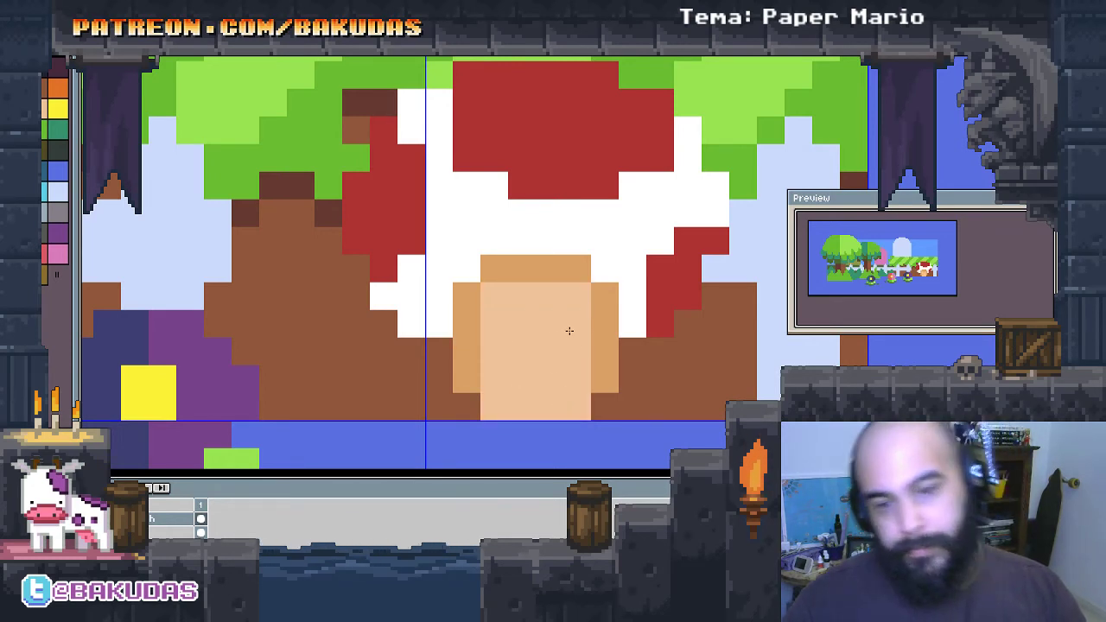
{"action": "scroll", "coordinate": [609, 363], "scroll_direction": "down", "scroll_amount": 1}
{"action": "scroll", "coordinate": [615, 380], "scroll_direction": "down", "scroll_amount": 1}
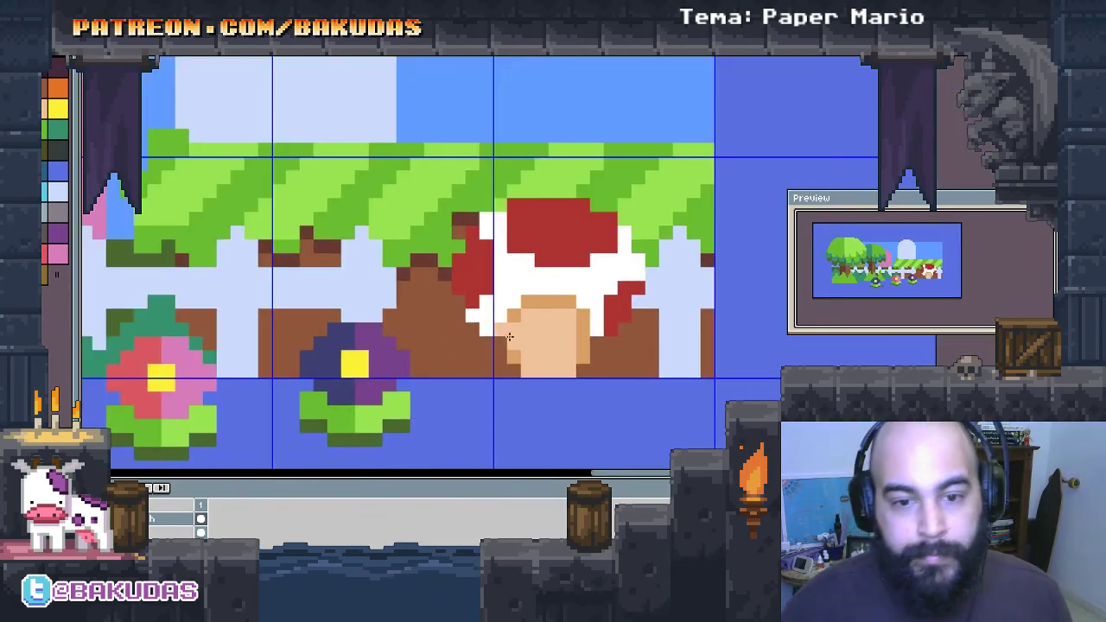
{"action": "scroll", "coordinate": [544, 337], "scroll_direction": "down", "scroll_amount": 1}
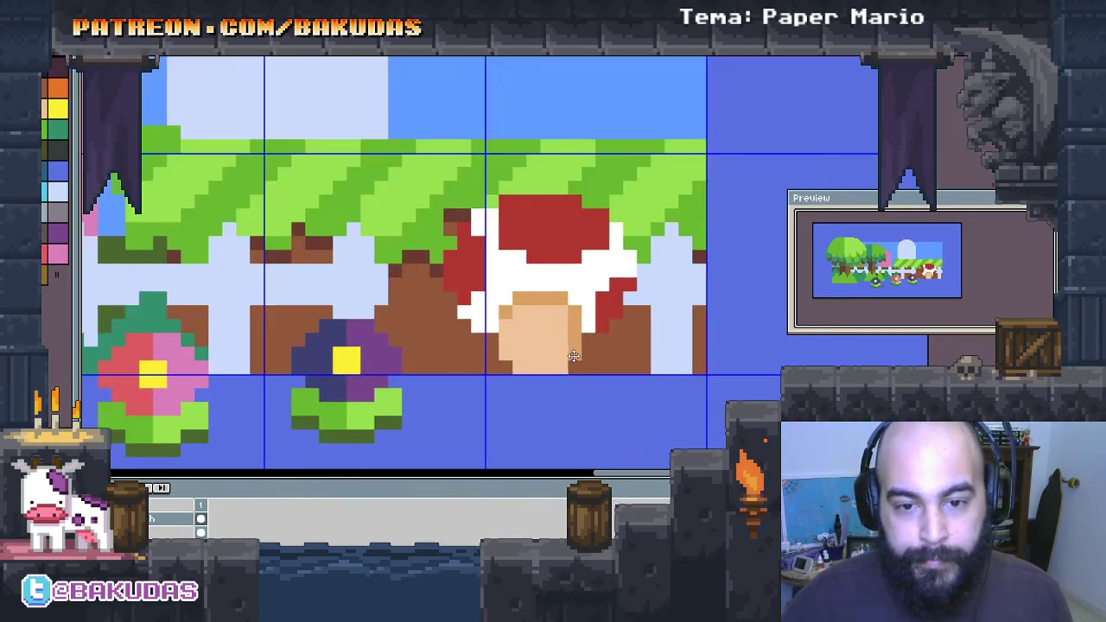
{"action": "left_click_drag", "start_coordinate": [652, 386], "coordinate": [593, 371]}
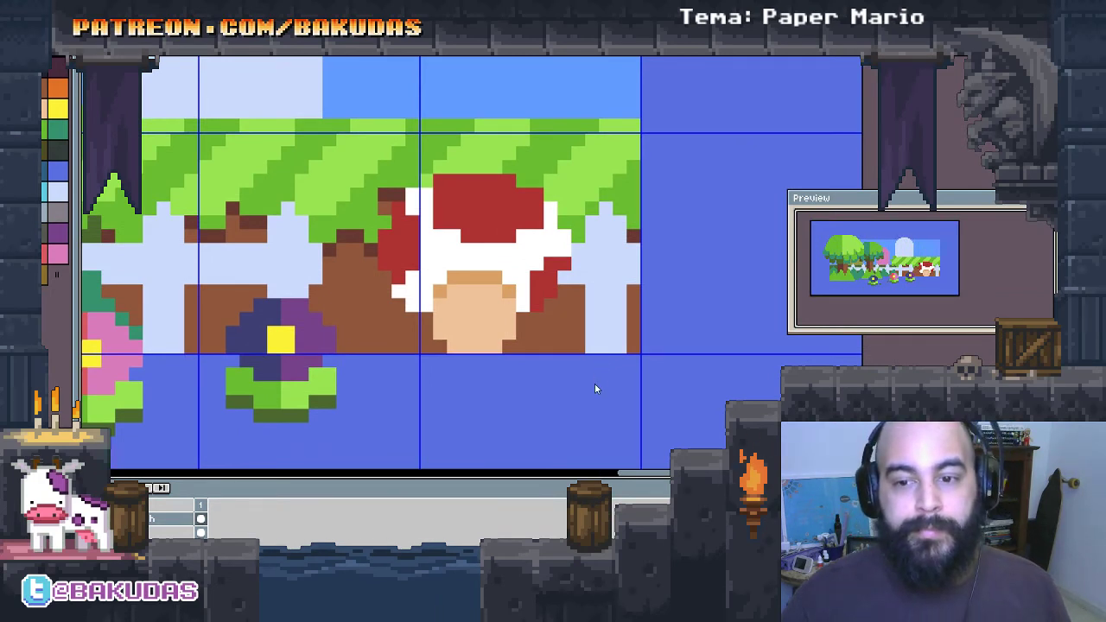
{"action": "left_click_drag", "start_coordinate": [594, 389], "coordinate": [550, 328]}
{"action": "scroll", "coordinate": [494, 309], "scroll_direction": "up", "scroll_amount": 1}
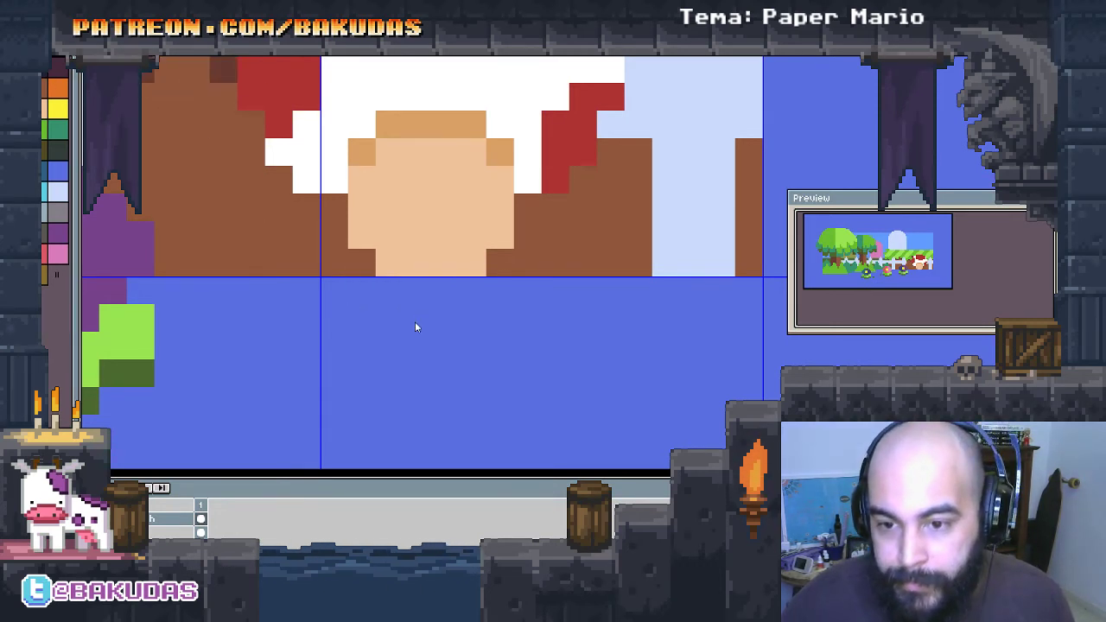
{"action": "scroll", "coordinate": [418, 322], "scroll_direction": "up", "scroll_amount": 1}
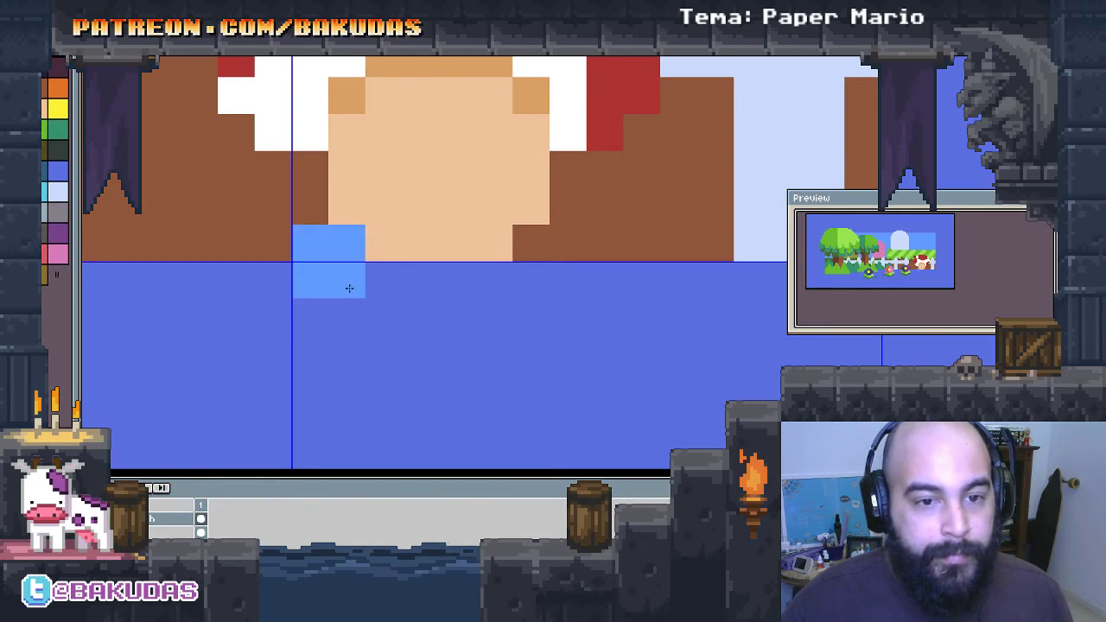
Step: Paint light-blue vest patches on both sides and widen the white chest shape
{"action": "left_click_drag", "start_coordinate": [354, 308], "coordinate": [381, 334]}
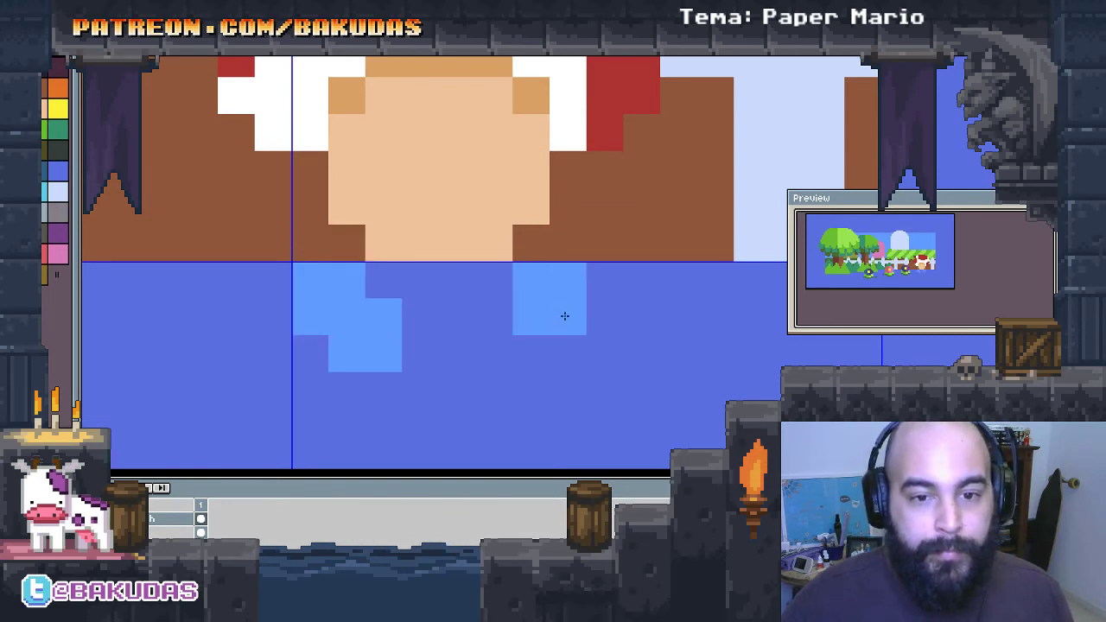
{"action": "left_click_drag", "start_coordinate": [562, 316], "coordinate": [536, 352]}
{"action": "scroll", "coordinate": [491, 416], "scroll_direction": "down", "scroll_amount": 1}
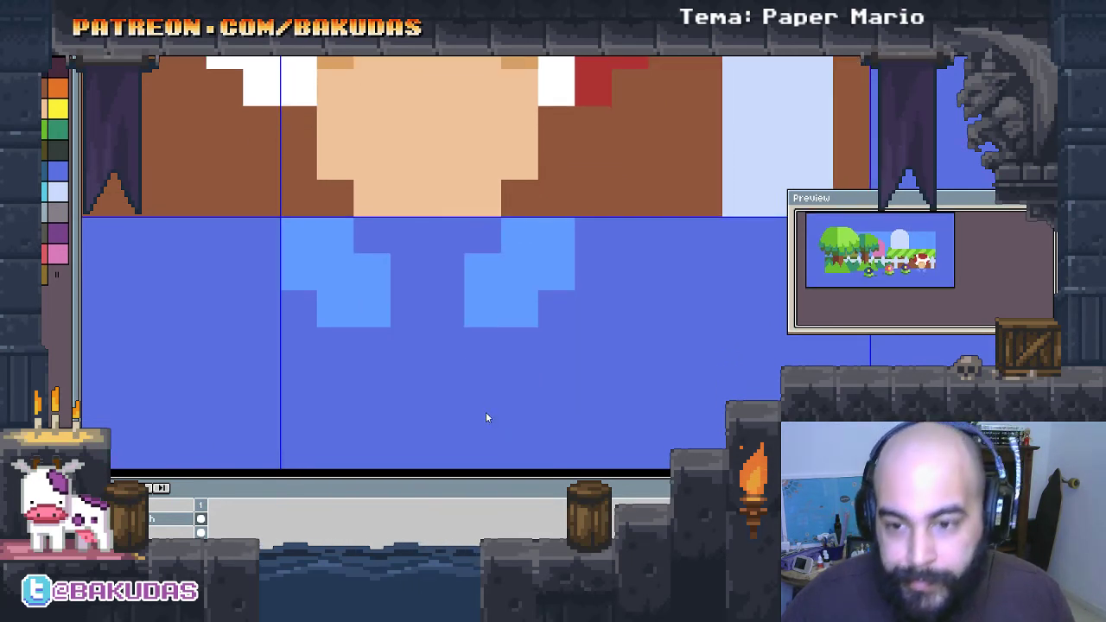
{"action": "scroll", "coordinate": [485, 412], "scroll_direction": "down", "scroll_amount": 1}
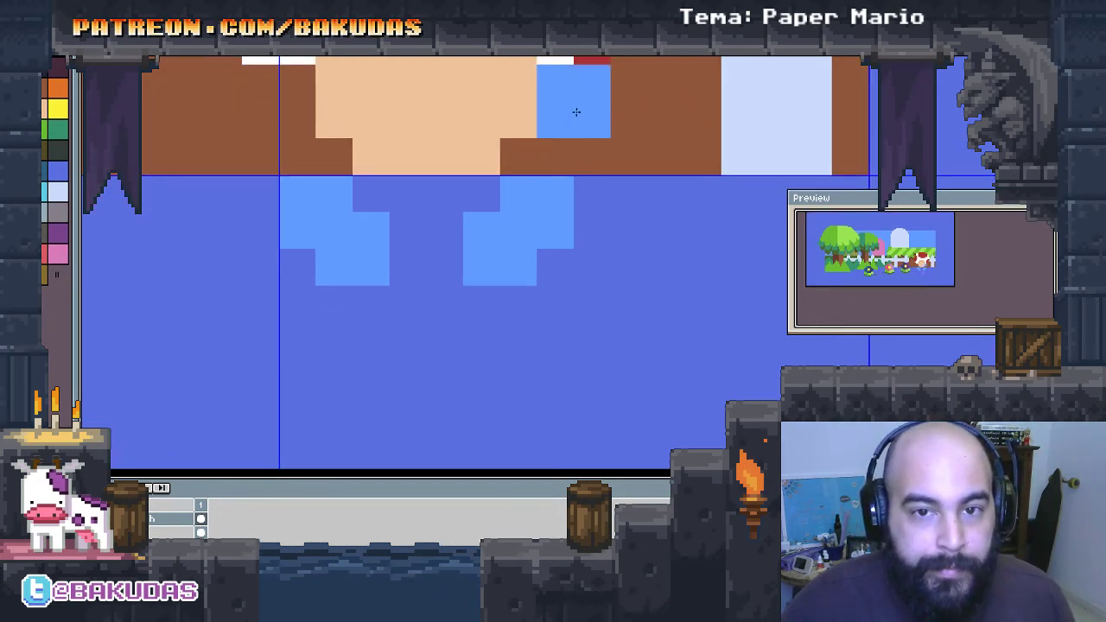
{"action": "scroll", "coordinate": [565, 130], "scroll_direction": "up", "scroll_amount": 3}
{"action": "left_click", "coordinate": [563, 165], "text": "alt"}
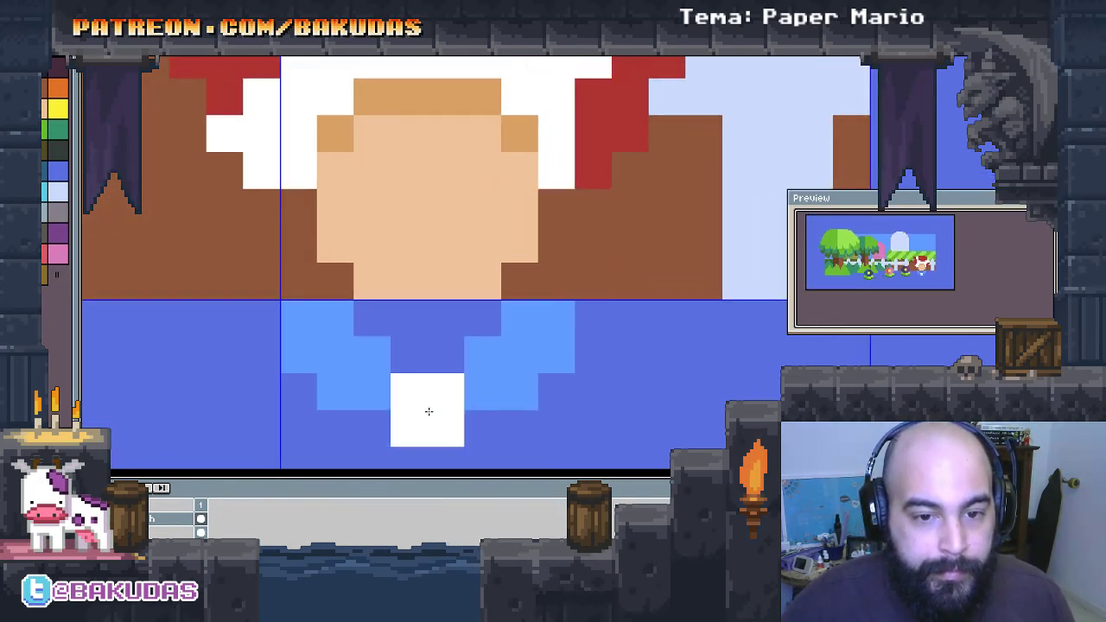
{"action": "scroll", "coordinate": [449, 412], "scroll_direction": "down", "scroll_amount": 1}
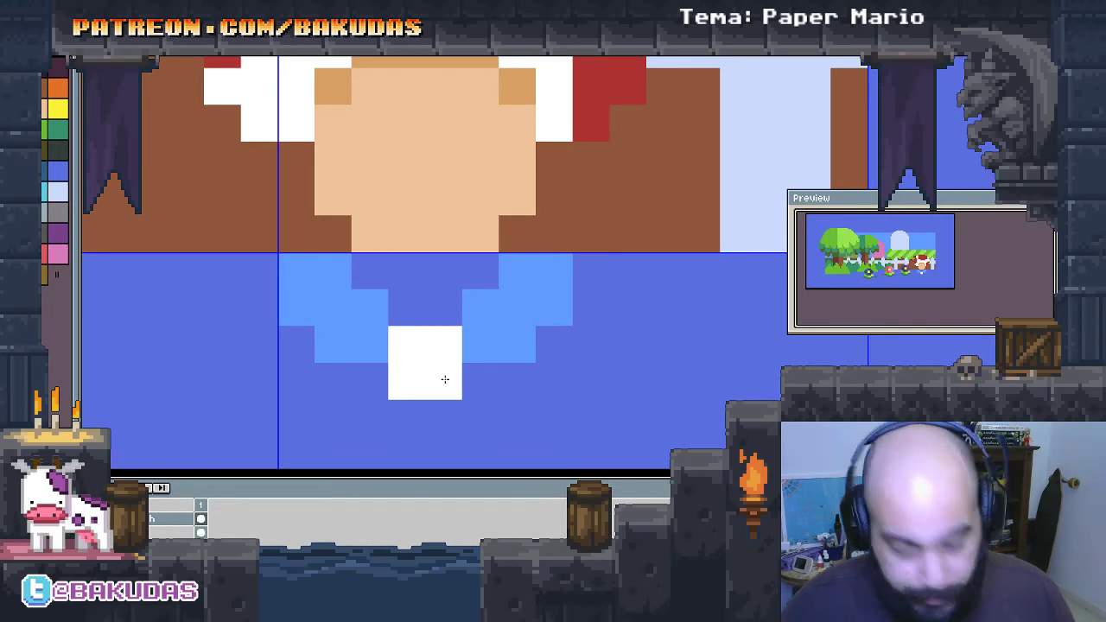
{"action": "mouse_move", "coordinate": [443, 379]}
{"action": "left_mouse_down"}
{"action": "mouse_move", "coordinate": [385, 377]}
{"action": "mouse_move", "coordinate": [471, 385]}
{"action": "left_mouse_up"}
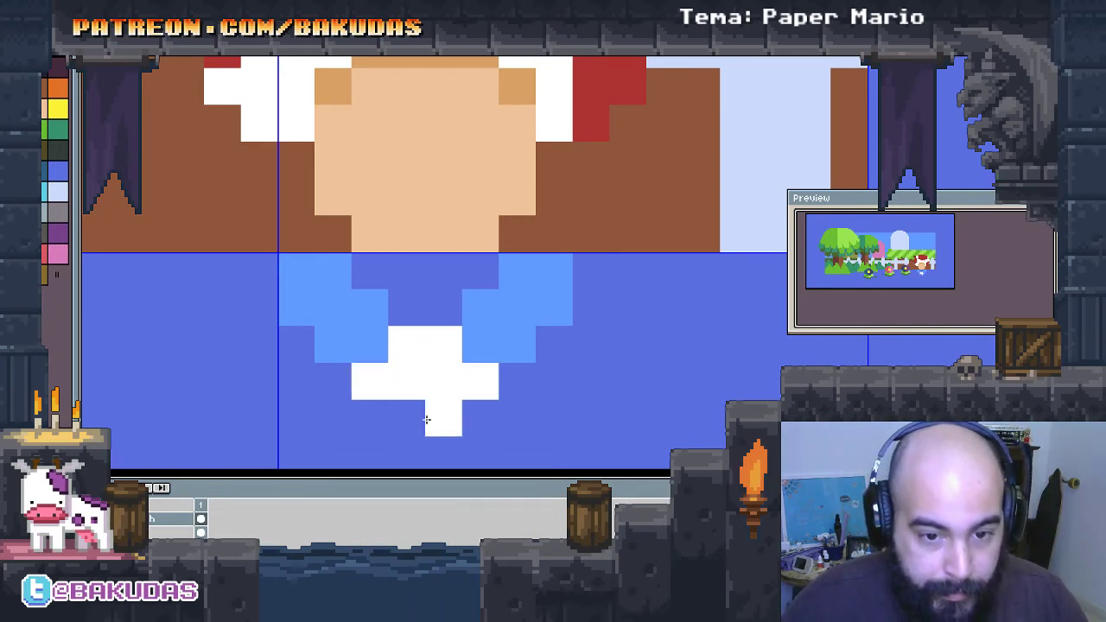
Step: Paint Toad's two dark brown feet and lighten the top of each foot
{"action": "scroll", "coordinate": [436, 417], "scroll_direction": "down", "scroll_amount": 1}
{"action": "scroll", "coordinate": [484, 355], "scroll_direction": "right", "scroll_amount": 1}
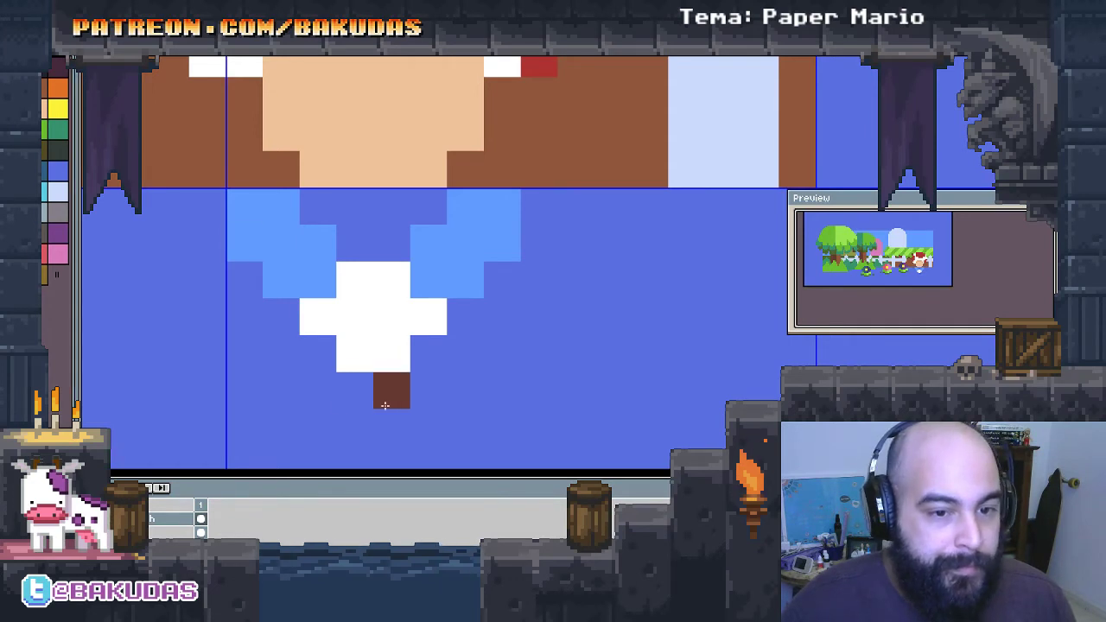
{"action": "left_click_drag", "start_coordinate": [318, 354], "coordinate": [316, 385]}
{"action": "left_click", "coordinate": [451, 399]}
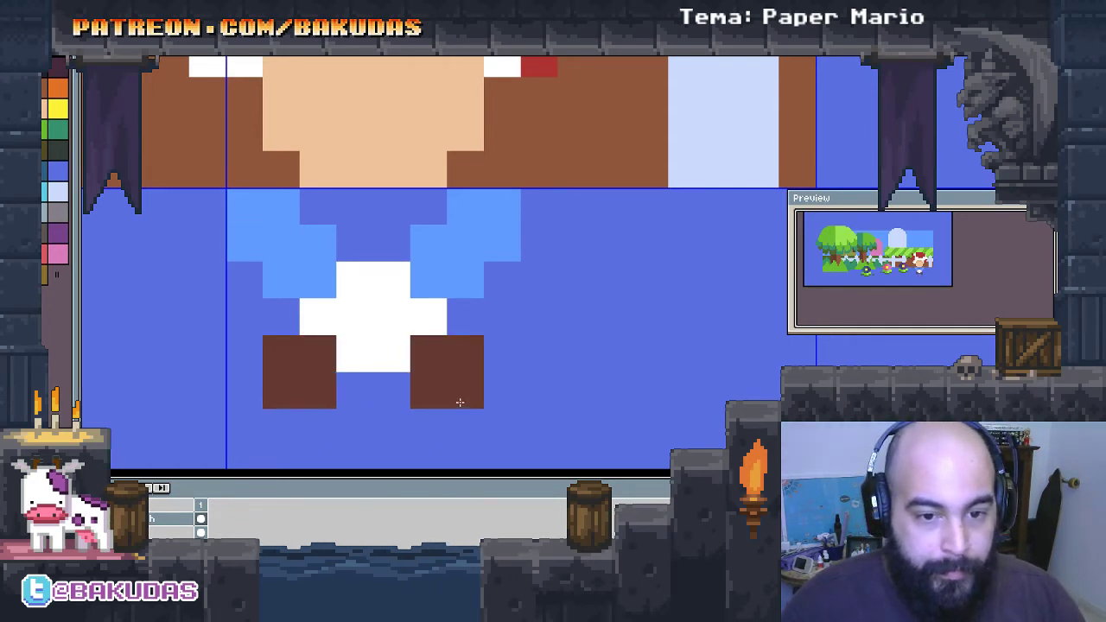
{"action": "mouse_move", "coordinate": [250, 389]}
{"action": "left_mouse_down"}
{"action": "mouse_move", "coordinate": [289, 408]}
{"action": "mouse_move", "coordinate": [287, 373]}
{"action": "left_mouse_up"}
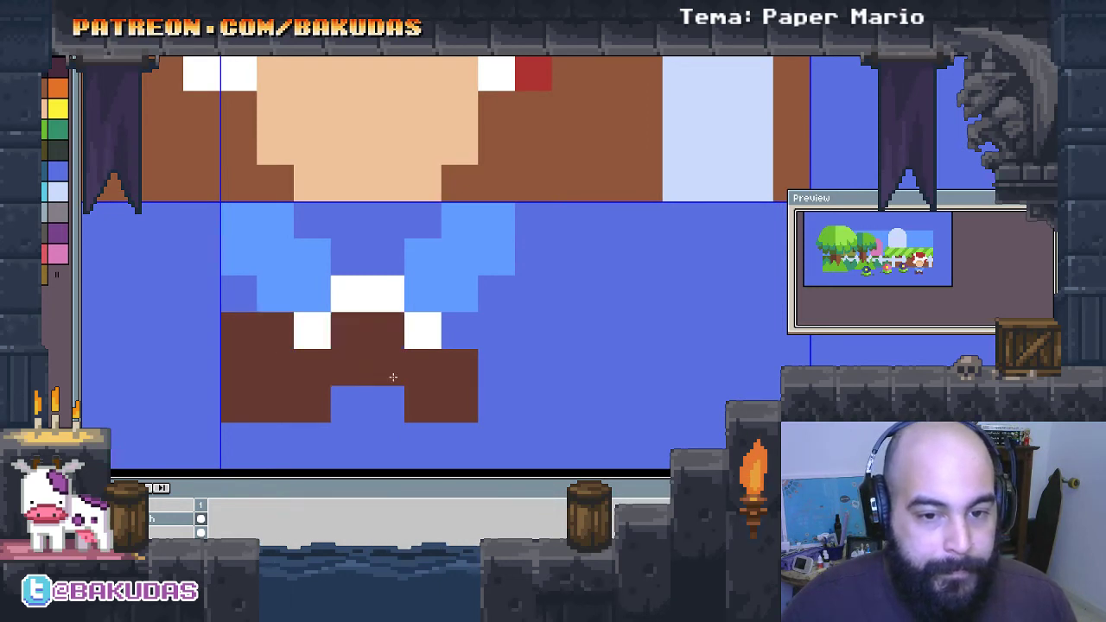
{"action": "left_click_drag", "start_coordinate": [478, 349], "coordinate": [501, 380]}
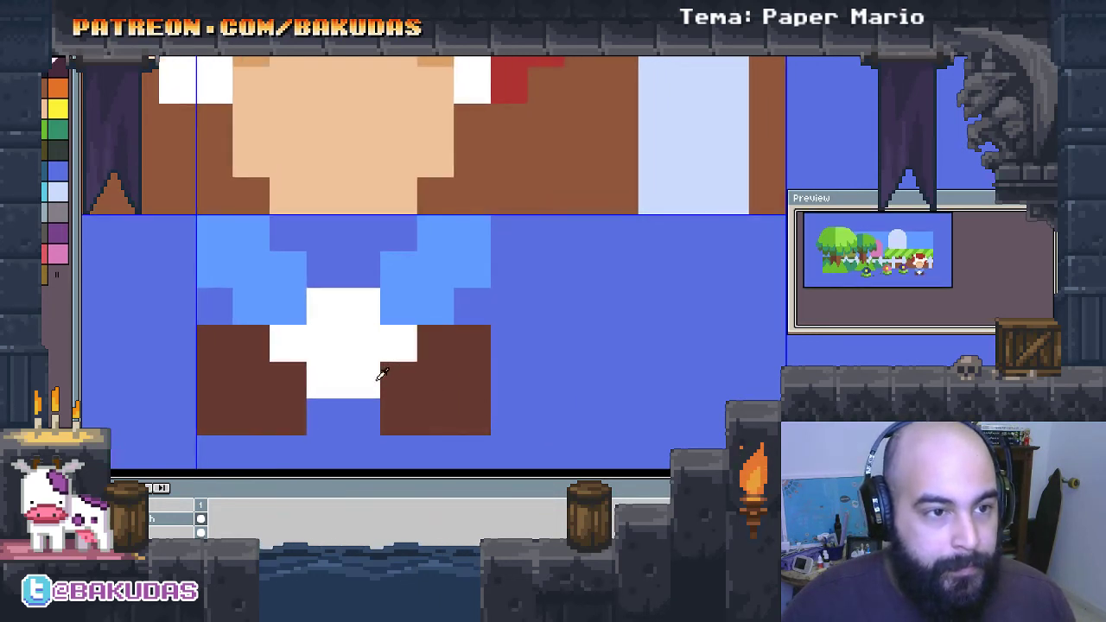
{"action": "left_click_drag", "start_coordinate": [212, 372], "coordinate": [282, 398]}
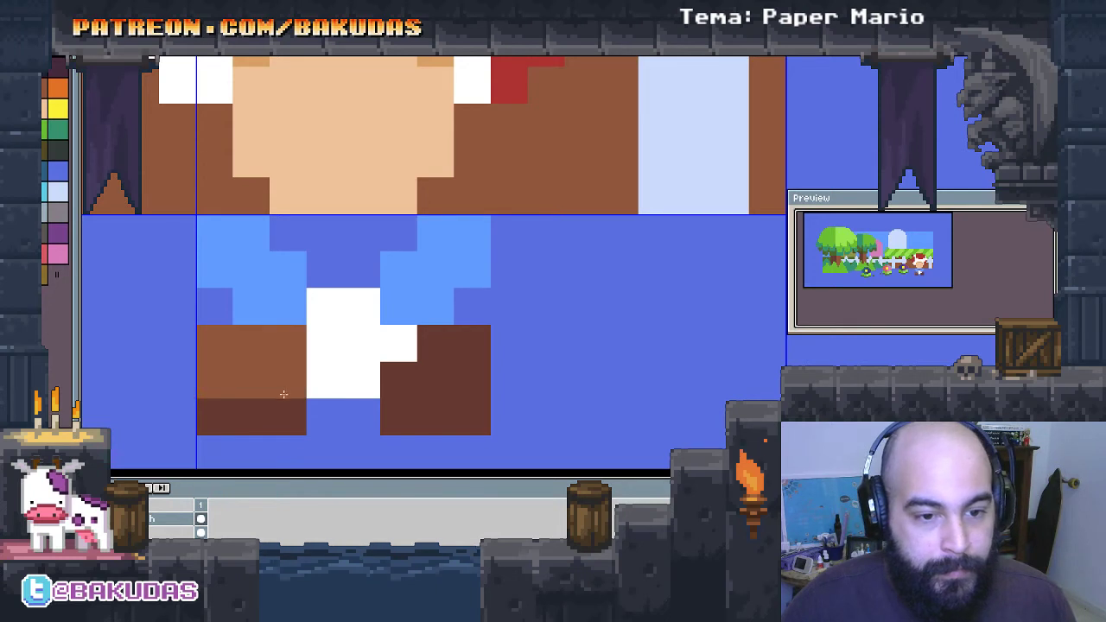
{"action": "key", "text": "ctrl+z"}
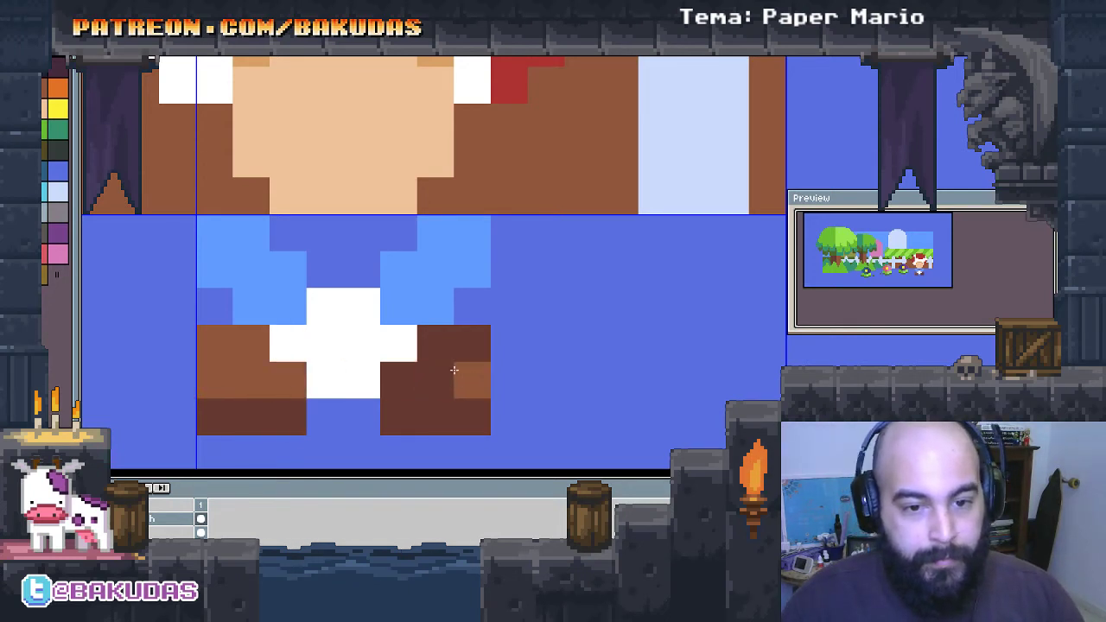
{"action": "mouse_move", "coordinate": [432, 345]}
{"action": "left_mouse_down"}
{"action": "mouse_move", "coordinate": [464, 347]}
{"action": "mouse_move", "coordinate": [398, 380]}
{"action": "left_mouse_up"}
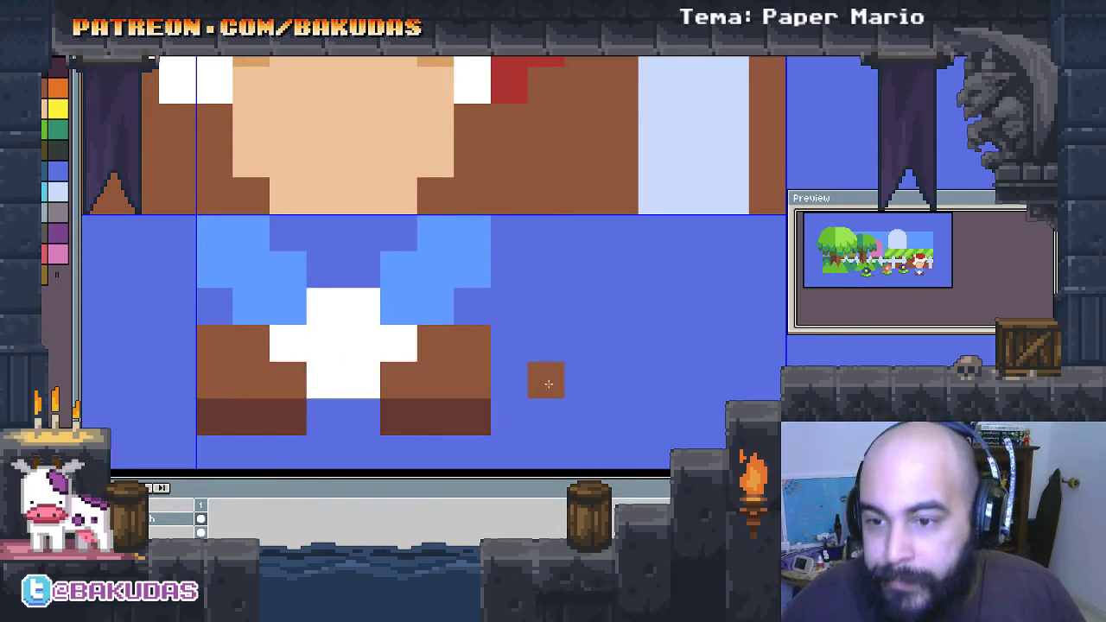
Step: Pencil Toad's right arm and hand in skin tan, undoing stray pixels
{"action": "scroll", "coordinate": [518, 351], "scroll_direction": "up", "scroll_amount": 1}
{"action": "scroll", "coordinate": [257, 403], "scroll_direction": "up", "scroll_amount": 2}
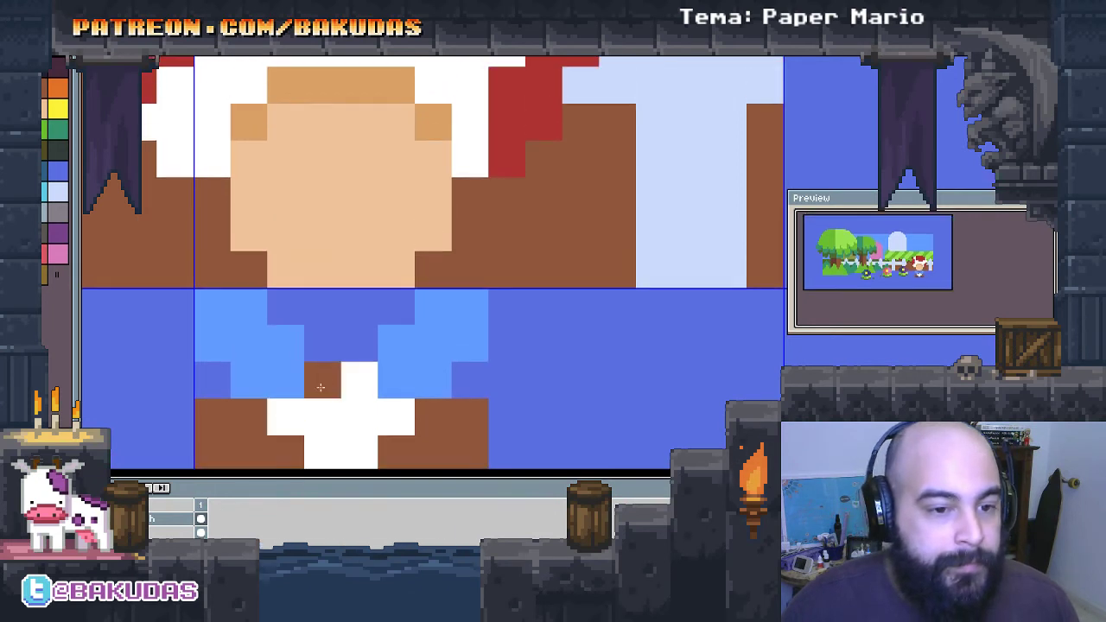
{"action": "left_click", "coordinate": [439, 399]}
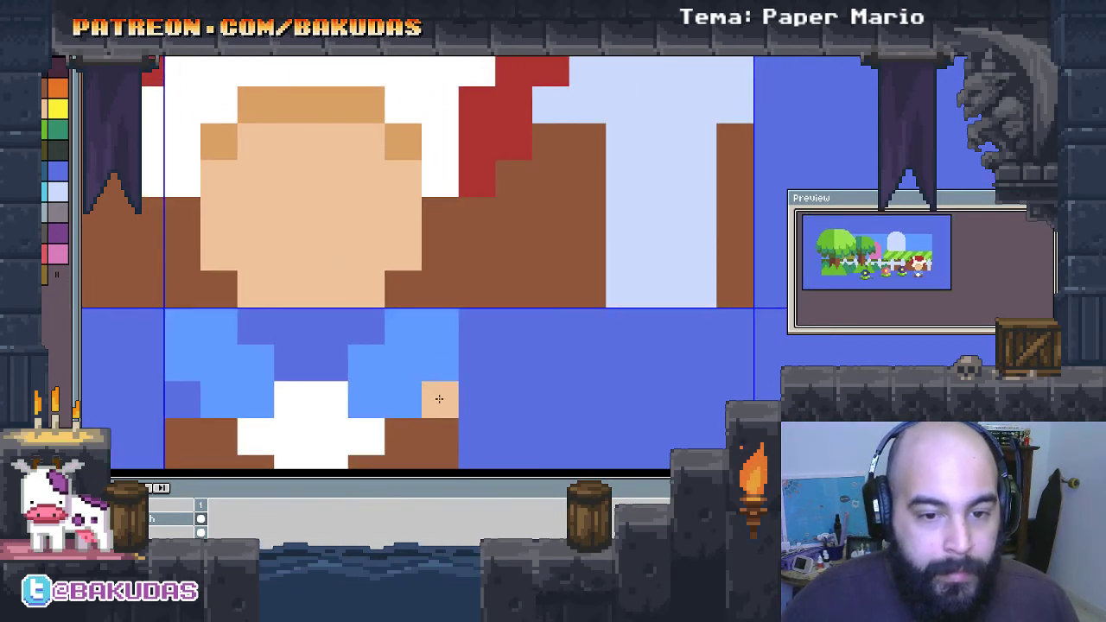
{"action": "left_click", "coordinate": [475, 353]}
{"action": "left_click", "coordinate": [477, 325]}
{"action": "left_click", "coordinate": [471, 397]}
{"action": "left_click", "coordinate": [498, 363]}
{"action": "left_click", "coordinate": [496, 400]}
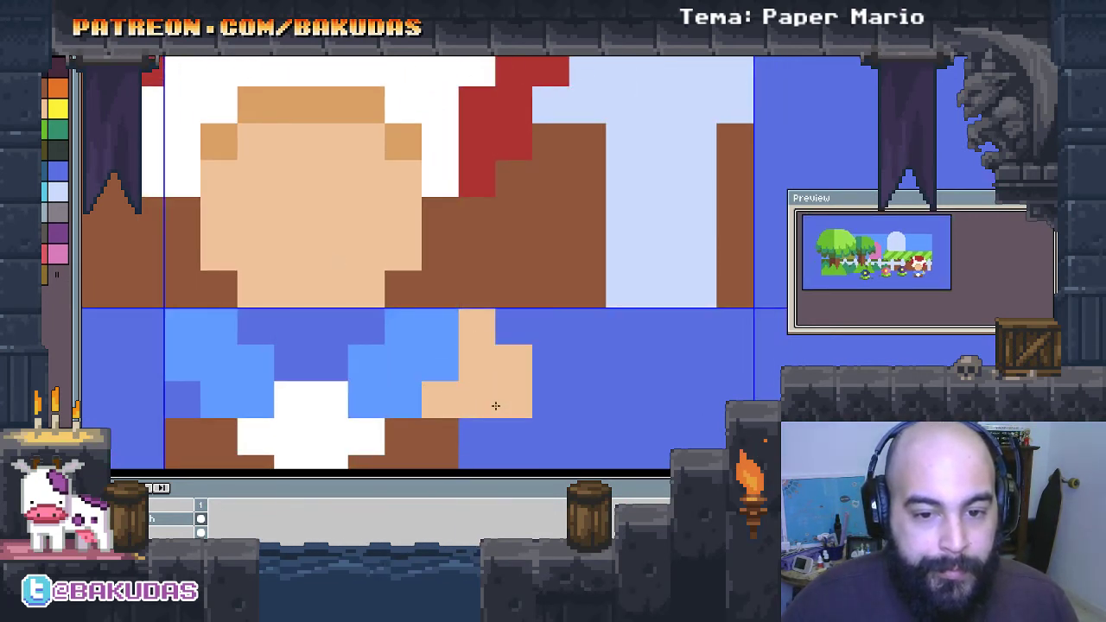
{"action": "left_click", "coordinate": [505, 419]}
{"action": "key", "text": "ctrl+z"}
{"action": "left_click", "coordinate": [536, 400]}
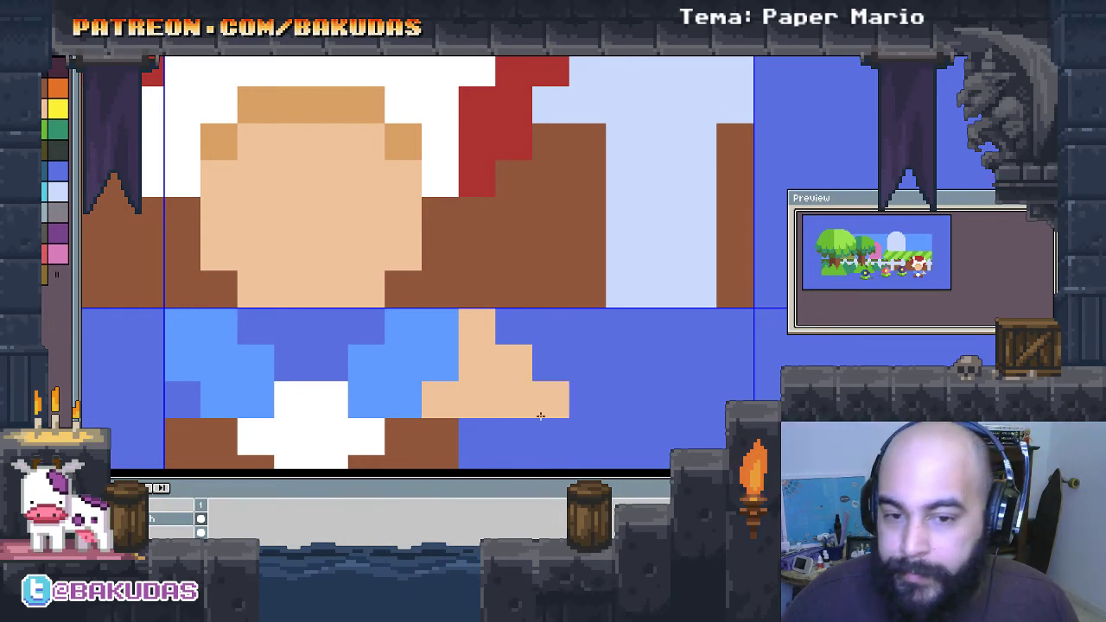
{"action": "key", "text": "ctrl+z"}
{"action": "left_click", "coordinate": [571, 422]}
{"action": "key", "text": "ctrl+z"}
Step: Paint Toad's left arm and hand in skin tan
{"action": "scroll", "coordinate": [571, 421], "scroll_direction": "left", "scroll_amount": 5}
{"action": "left_click", "coordinate": [410, 399]}
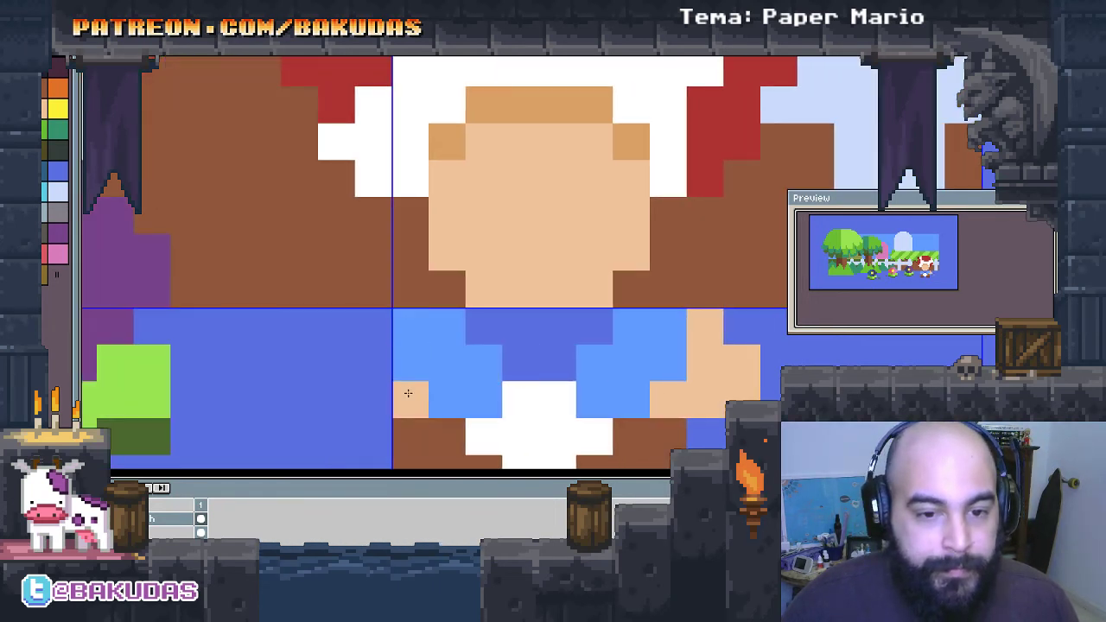
{"action": "left_click", "coordinate": [373, 326]}
{"action": "left_click_drag", "start_coordinate": [381, 338], "coordinate": [380, 405]}
{"action": "left_click", "coordinate": [336, 363]}
Step: Sample a darker tan and shade both hands, repainting the right hand's peach
{"action": "left_click", "coordinate": [337, 399]}
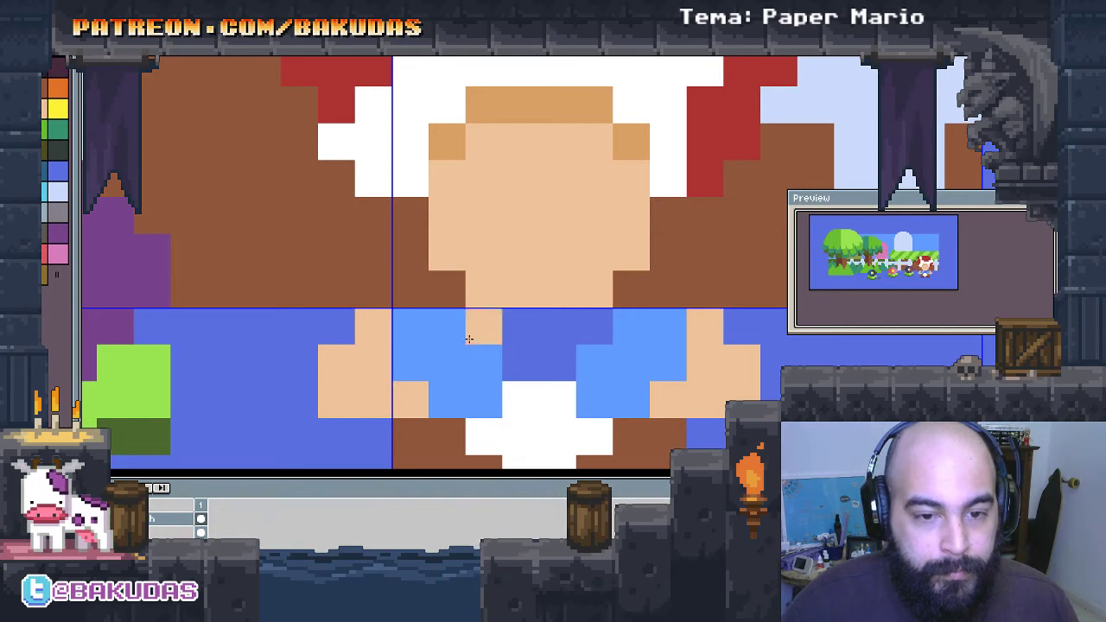
{"action": "left_click", "coordinate": [491, 112]}
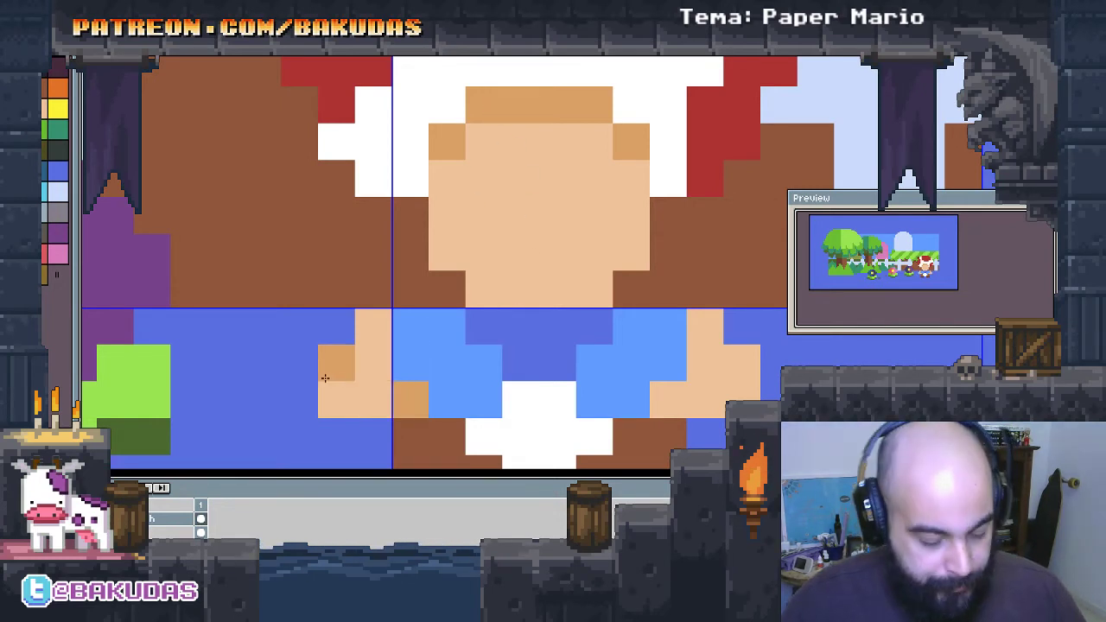
{"action": "mouse_move", "coordinate": [259, 380]}
{"action": "left_mouse_down"}
{"action": "mouse_move", "coordinate": [338, 382]}
{"action": "mouse_move", "coordinate": [348, 422]}
{"action": "left_mouse_up"}
{"action": "left_click_drag", "start_coordinate": [682, 403], "coordinate": [506, 297]}
{"action": "left_click_drag", "start_coordinate": [588, 343], "coordinate": [567, 313]}
{"action": "left_click", "coordinate": [495, 307]}
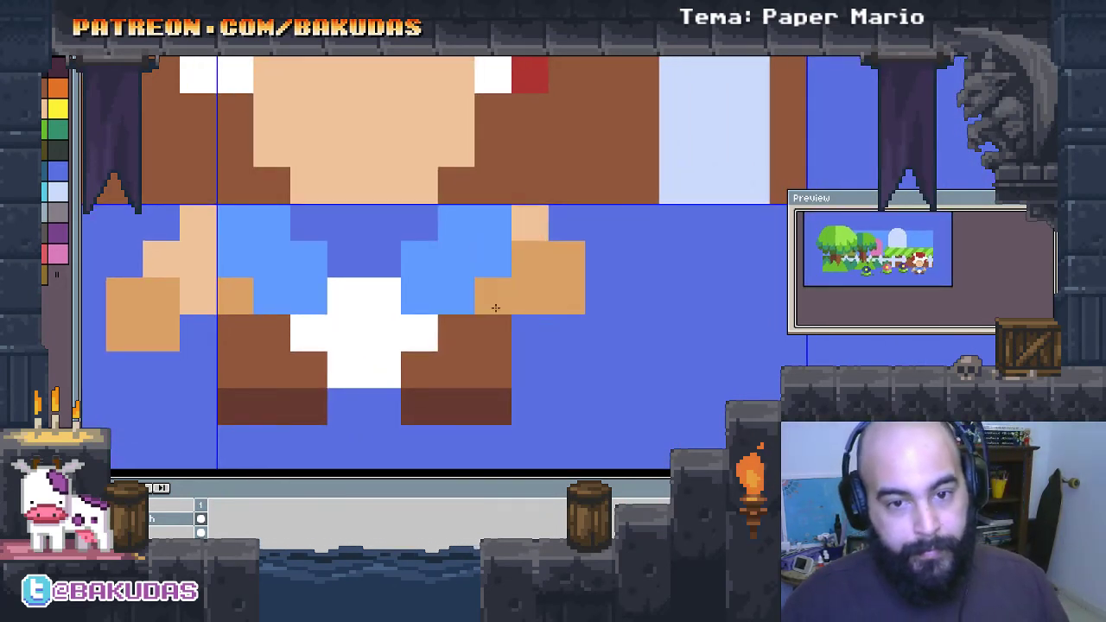
{"action": "mouse_move", "coordinate": [566, 259]}
{"action": "left_mouse_down"}
{"action": "mouse_move", "coordinate": [588, 344]}
{"action": "mouse_move", "coordinate": [578, 347]}
{"action": "left_mouse_up"}
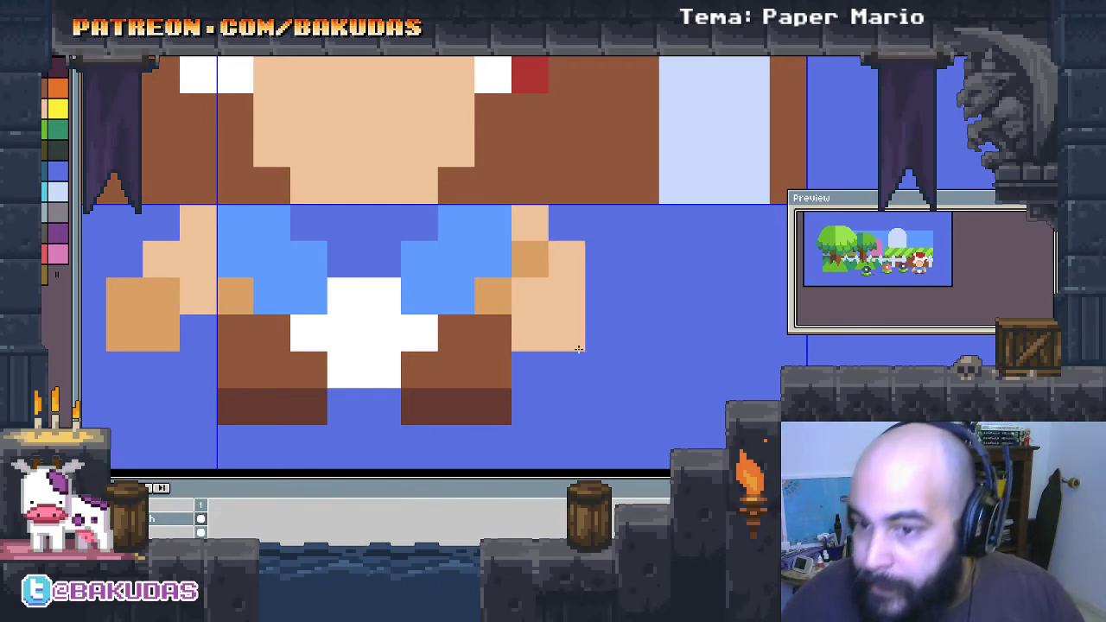
Step: Refine the left hand's darker tan shading pixel by pixel, undoing misplaced ones
{"action": "mouse_move", "coordinate": [237, 353]}
{"action": "left_mouse_down"}
{"action": "mouse_move", "coordinate": [367, 341]}
{"action": "mouse_move", "coordinate": [295, 337]}
{"action": "mouse_move", "coordinate": [326, 328]}
{"action": "mouse_move", "coordinate": [375, 279]}
{"action": "mouse_move", "coordinate": [331, 293]}
{"action": "mouse_move", "coordinate": [357, 289]}
{"action": "left_mouse_up"}
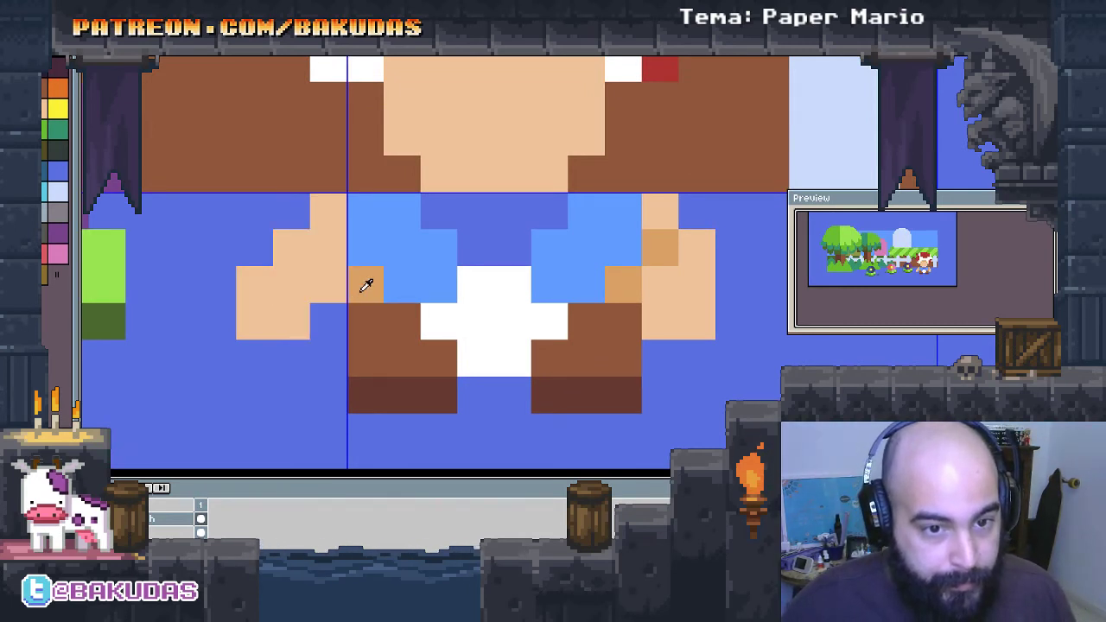
{"action": "left_click", "coordinate": [367, 285], "text": "alt"}
{"action": "left_click", "coordinate": [342, 291]}
{"action": "key", "text": "ctrl+z"}
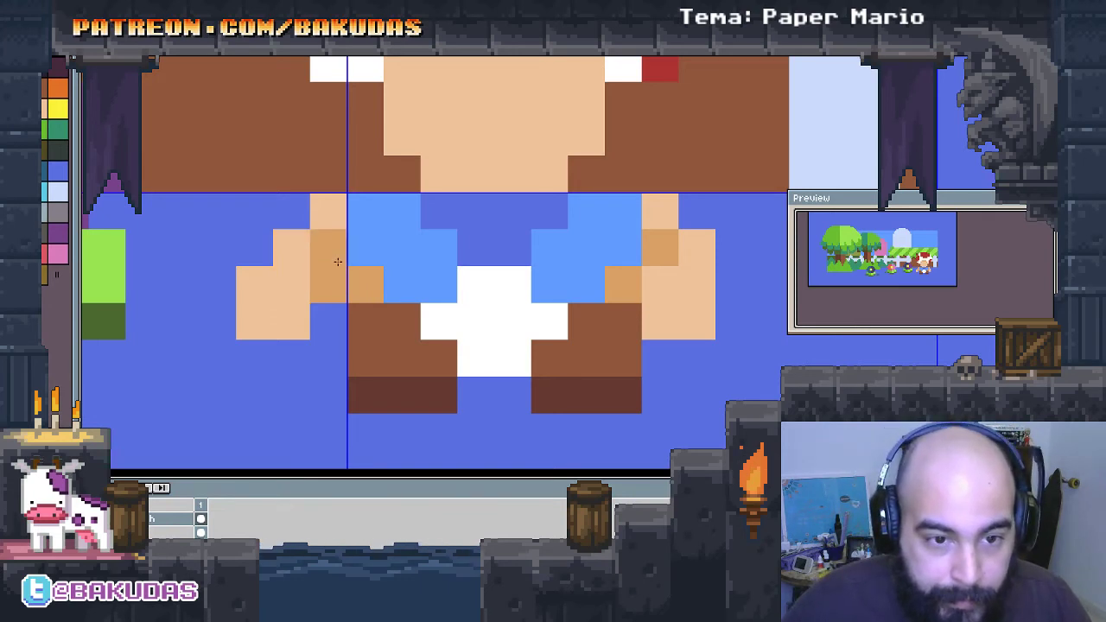
{"action": "left_click", "coordinate": [338, 261]}
{"action": "key", "text": "ctrl+z"}
{"action": "left_click", "coordinate": [306, 261]}
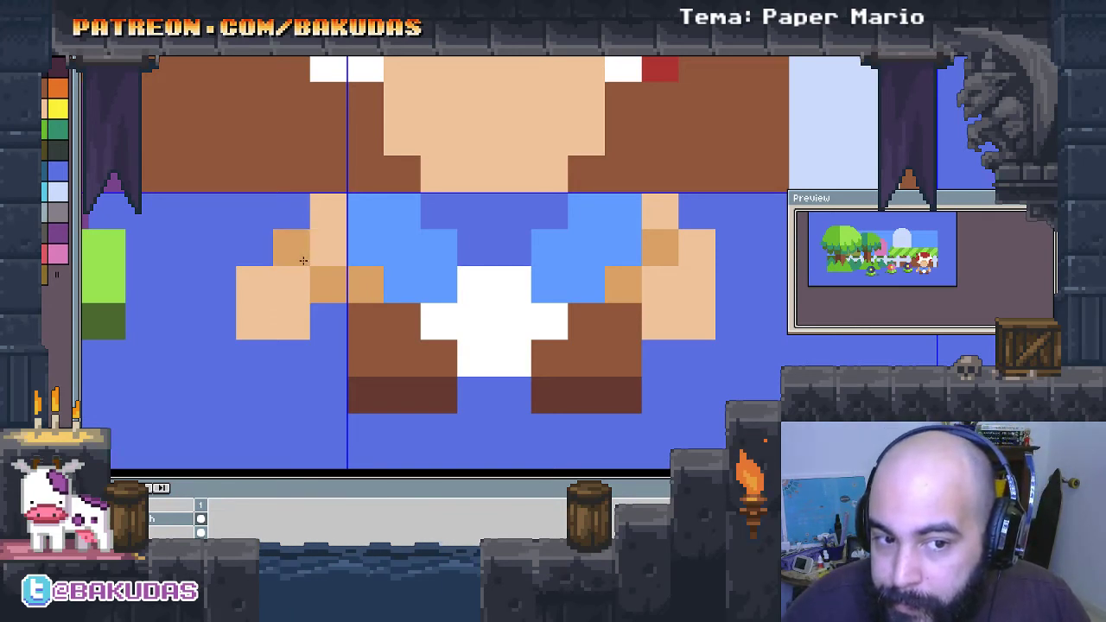
{"action": "left_click", "coordinate": [322, 254]}
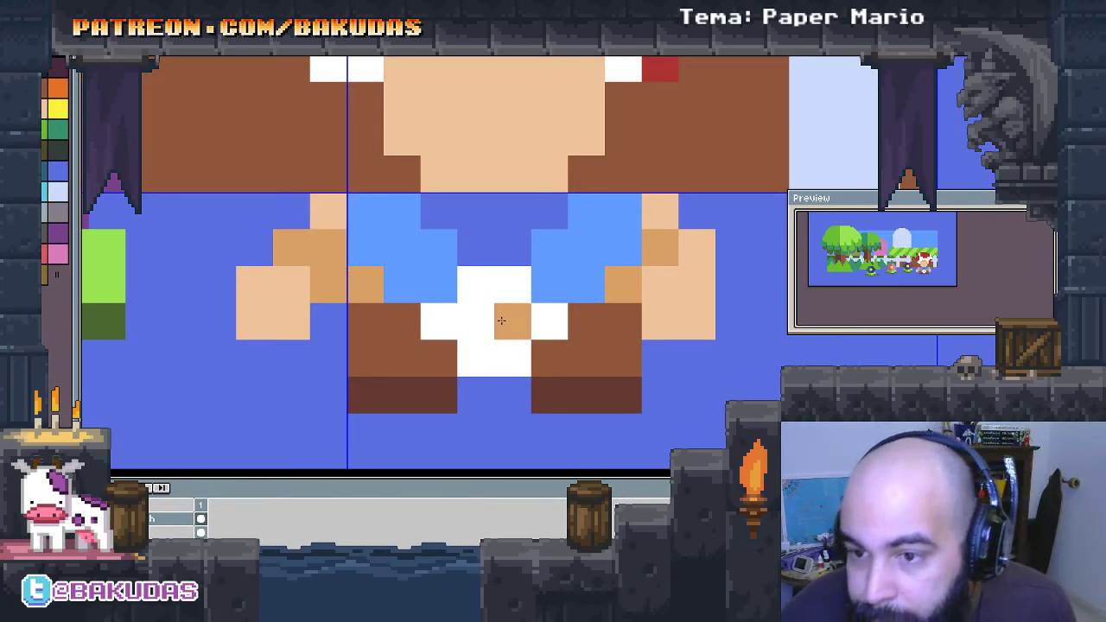
{"action": "scroll", "coordinate": [501, 320], "scroll_direction": "left", "scroll_amount": 1}
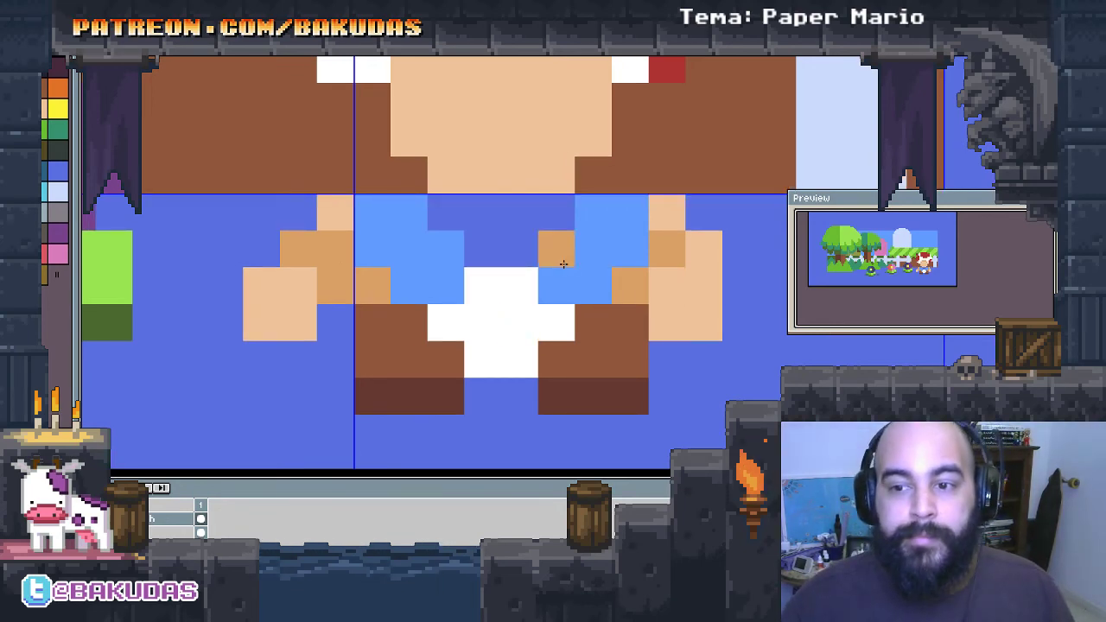
{"action": "scroll", "coordinate": [563, 264], "scroll_direction": "down", "scroll_amount": 1}
{"action": "scroll", "coordinate": [600, 306], "scroll_direction": "down", "scroll_amount": 1}
{"action": "scroll", "coordinate": [644, 370], "scroll_direction": "up", "scroll_amount": 2}
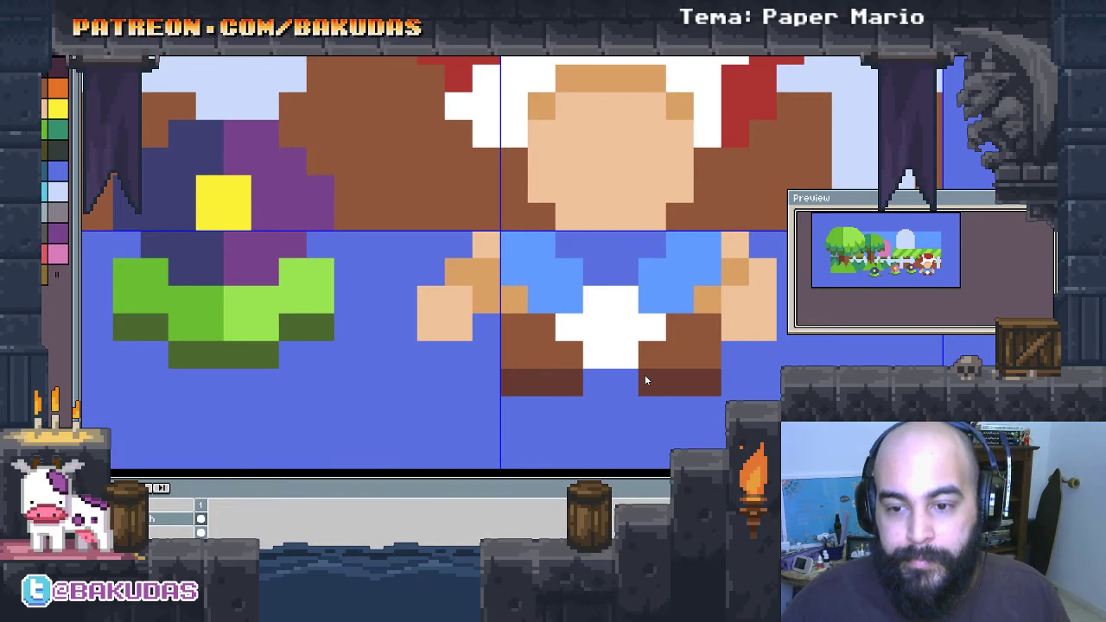
Step: Marquee-select Toad's head and move it down one pixel
{"action": "scroll", "coordinate": [645, 380], "scroll_direction": "up", "scroll_amount": 2}
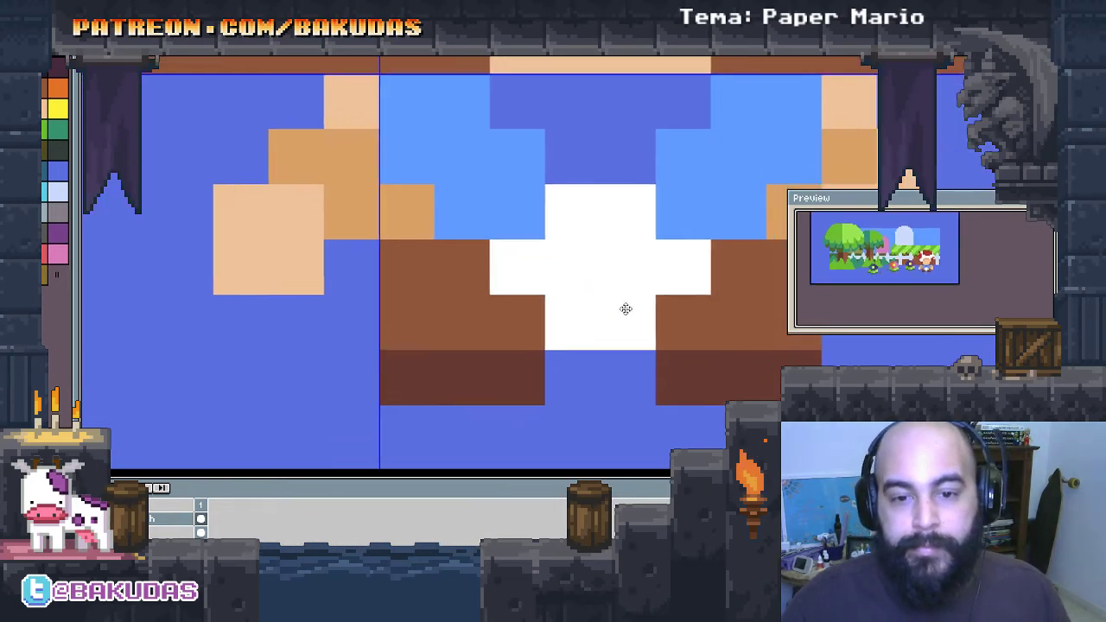
{"action": "scroll", "coordinate": [626, 309], "scroll_direction": "down", "scroll_amount": 1}
{"action": "scroll", "coordinate": [605, 317], "scroll_direction": "down", "scroll_amount": 2}
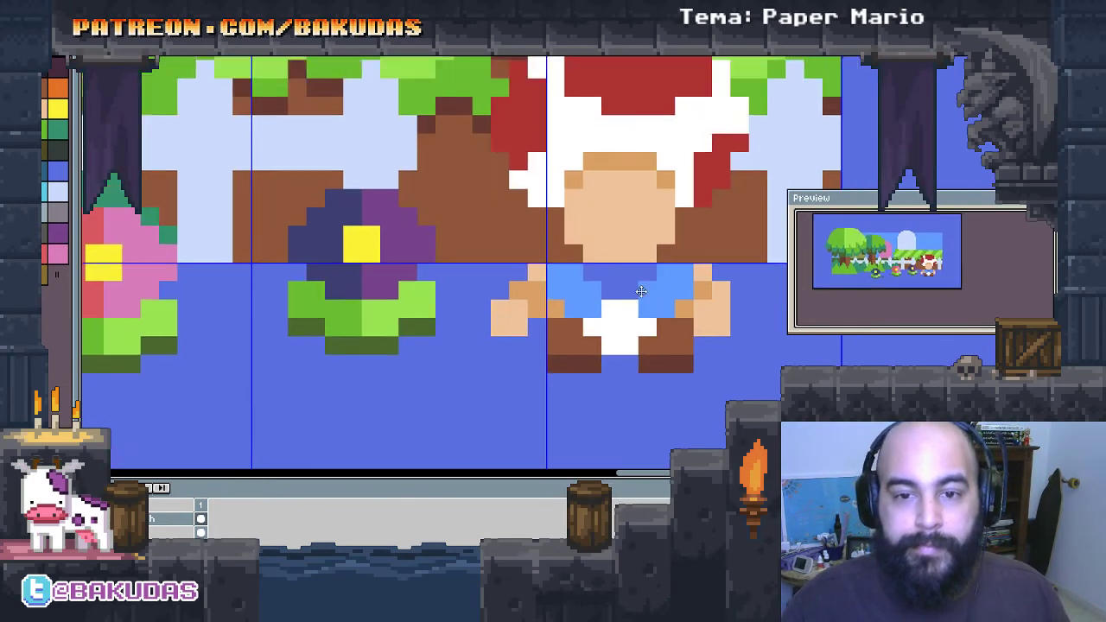
{"action": "scroll", "coordinate": [519, 319], "scroll_direction": "down", "scroll_amount": 2}
{"action": "scroll", "coordinate": [502, 319], "scroll_direction": "up", "scroll_amount": 1}
{"action": "scroll", "coordinate": [502, 318], "scroll_direction": "up", "scroll_amount": 1}
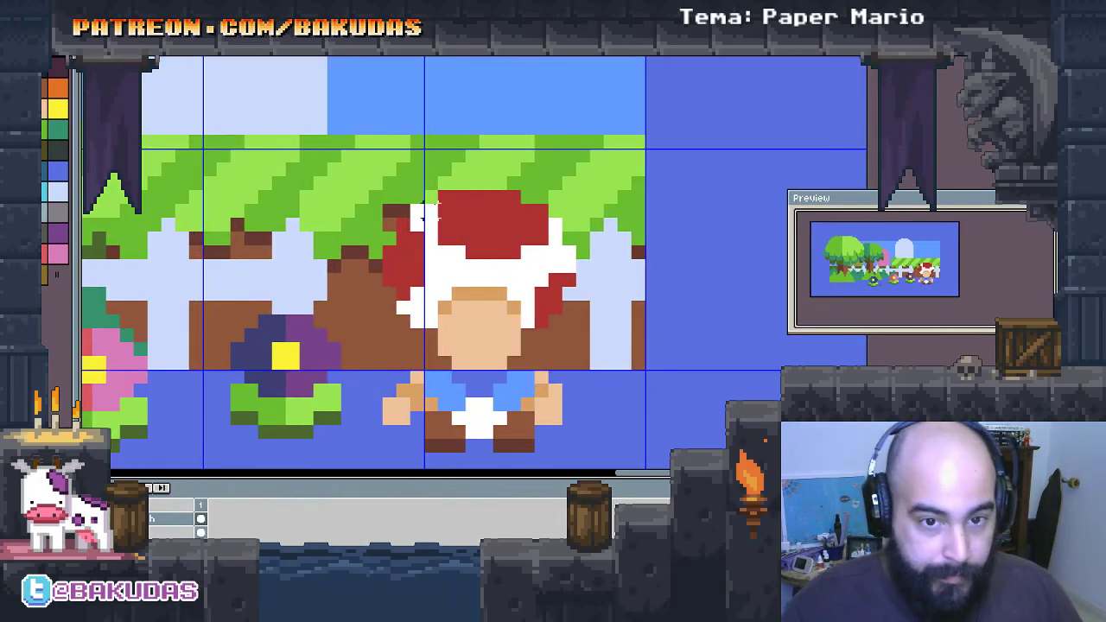
{"action": "left_click_drag", "start_coordinate": [352, 146], "coordinate": [618, 330]}
{"action": "left_click_drag", "start_coordinate": [515, 278], "coordinate": [515, 294]}
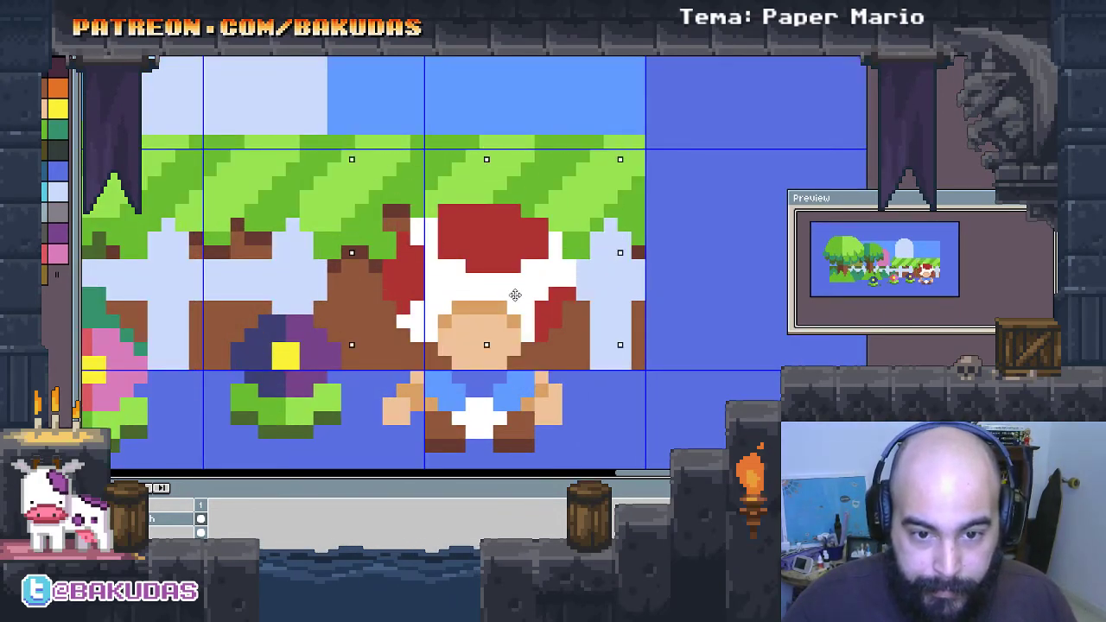
Step: Paint tan skin pixels into the middle of Toad's blue vest
{"action": "scroll", "coordinate": [443, 298], "scroll_direction": "up", "scroll_amount": 1}
{"action": "scroll", "coordinate": [443, 298], "scroll_direction": "up", "scroll_amount": 1}
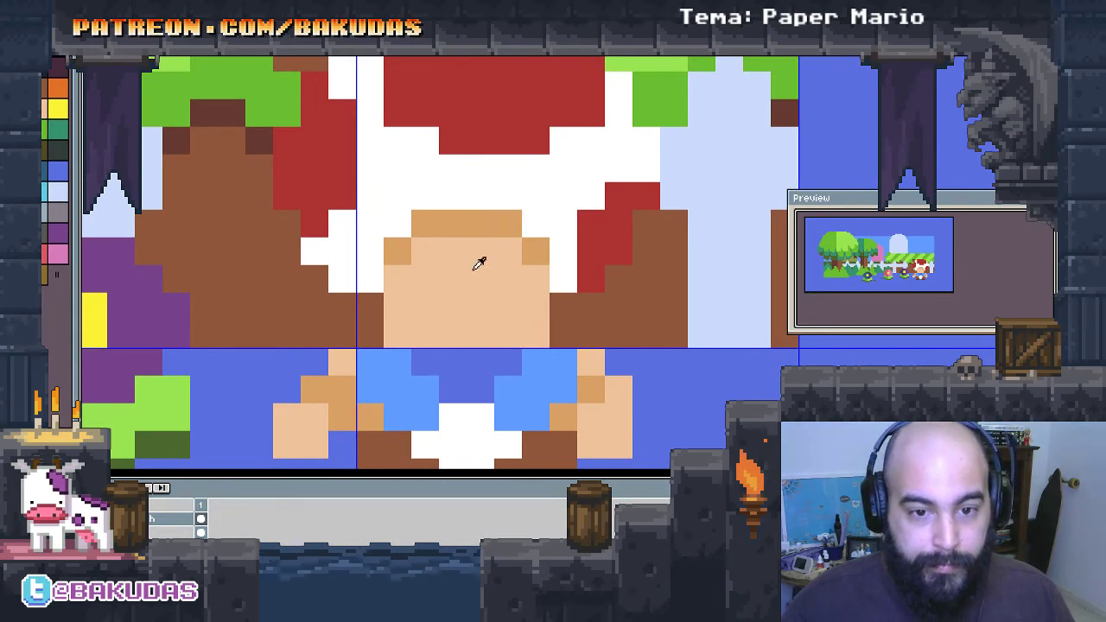
{"action": "left_click_drag", "start_coordinate": [552, 410], "coordinate": [456, 366]}
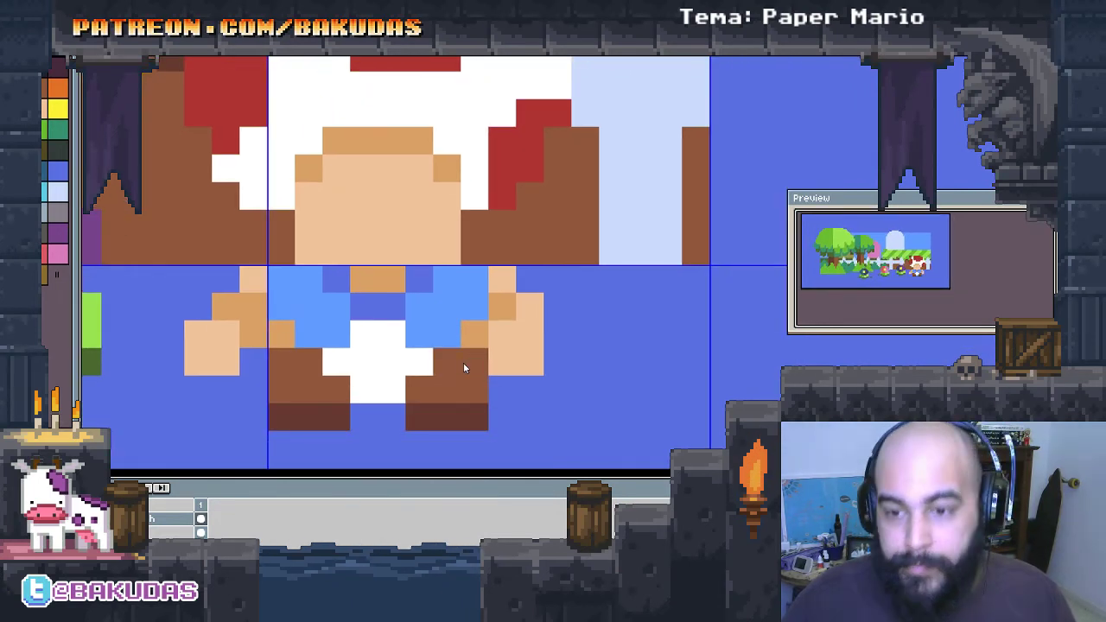
{"action": "left_click", "coordinate": [371, 314]}
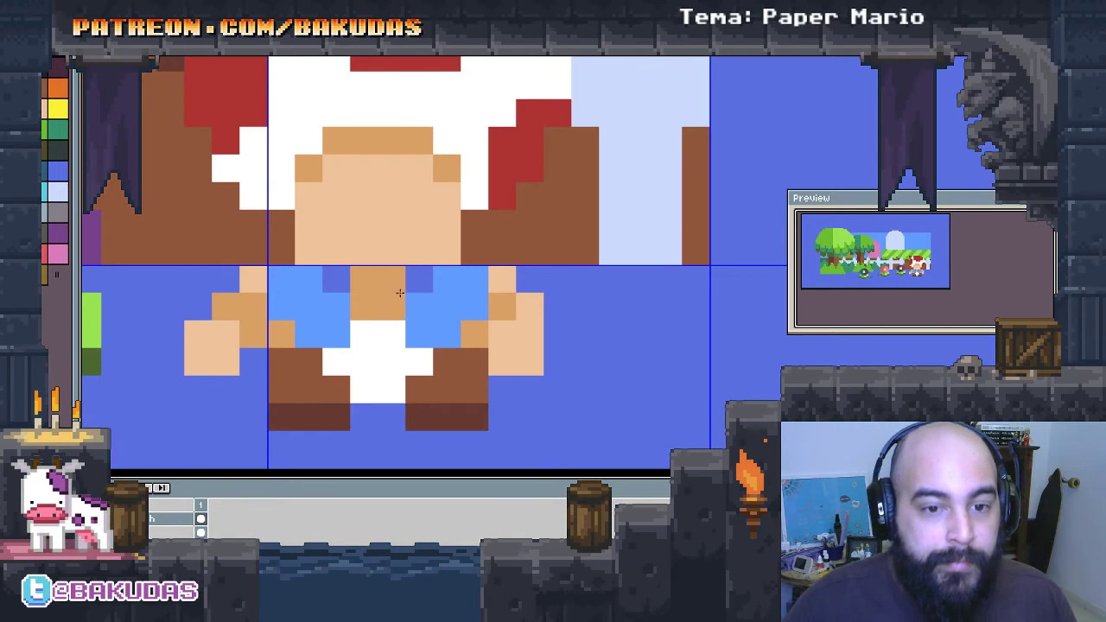
{"action": "left_click_drag", "start_coordinate": [510, 317], "coordinate": [502, 317]}
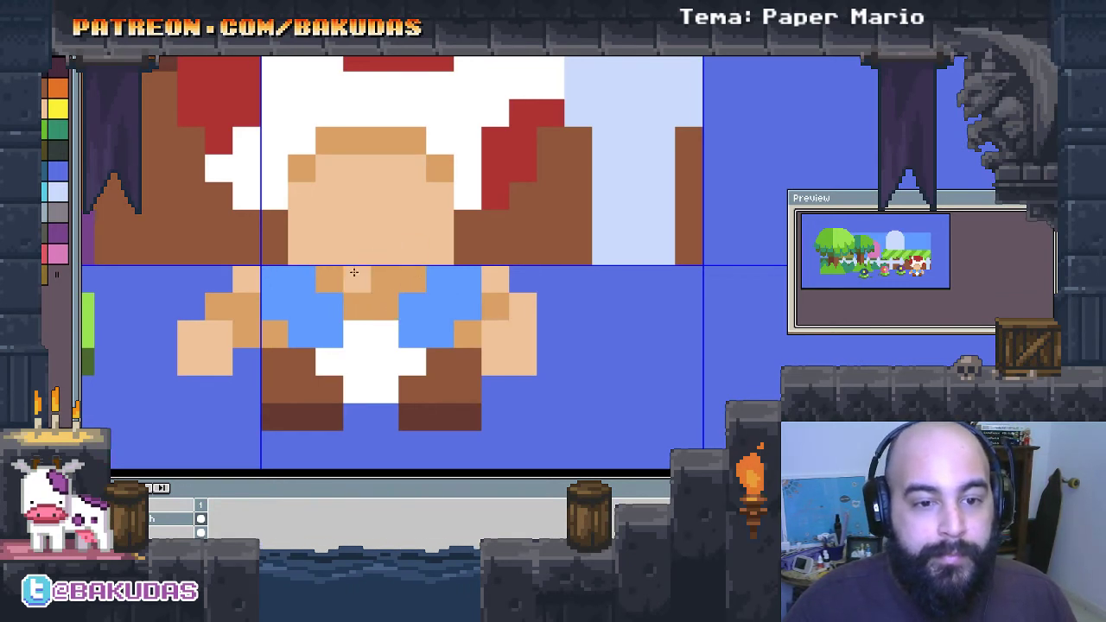
{"action": "left_click_drag", "start_coordinate": [379, 273], "coordinate": [358, 286]}
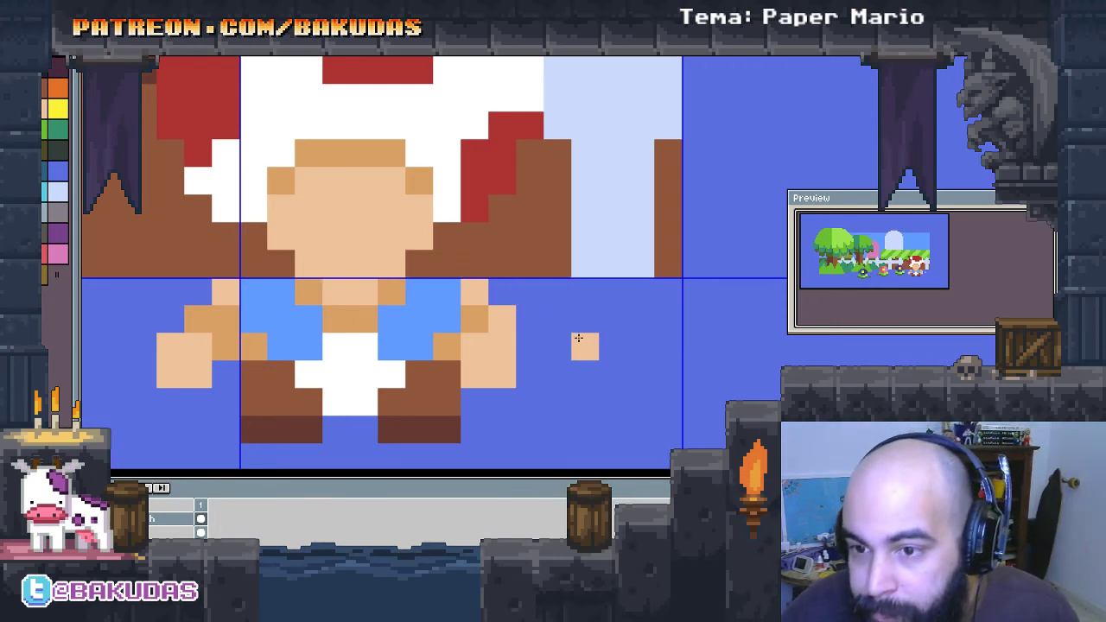
{"action": "scroll", "coordinate": [453, 291], "scroll_direction": "down", "scroll_amount": 3}
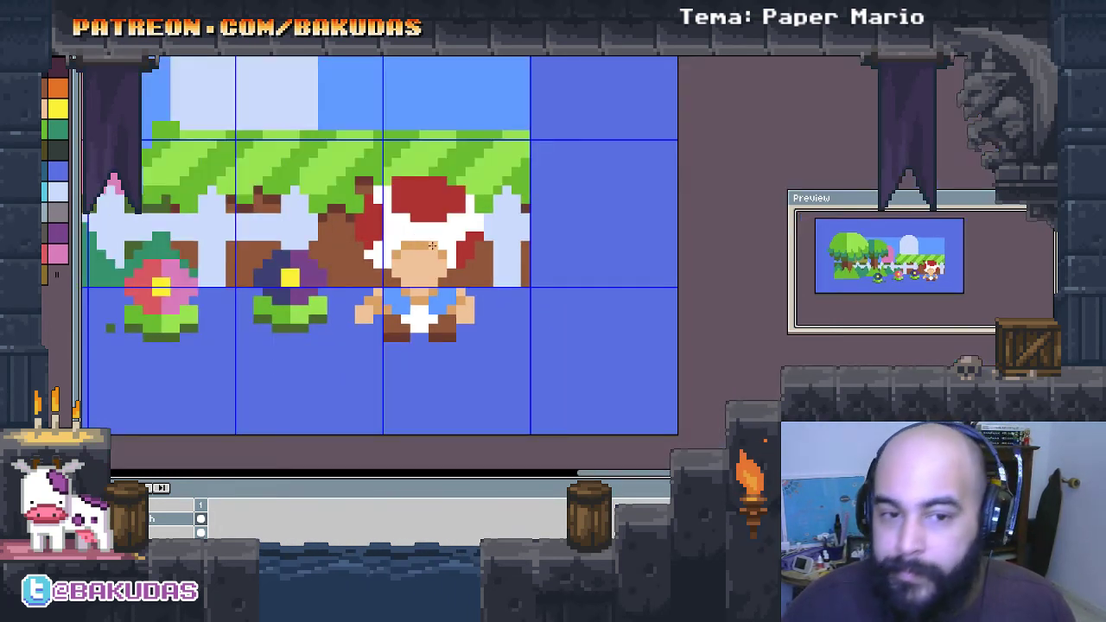
{"action": "scroll", "coordinate": [510, 271], "scroll_direction": "down", "scroll_amount": 1}
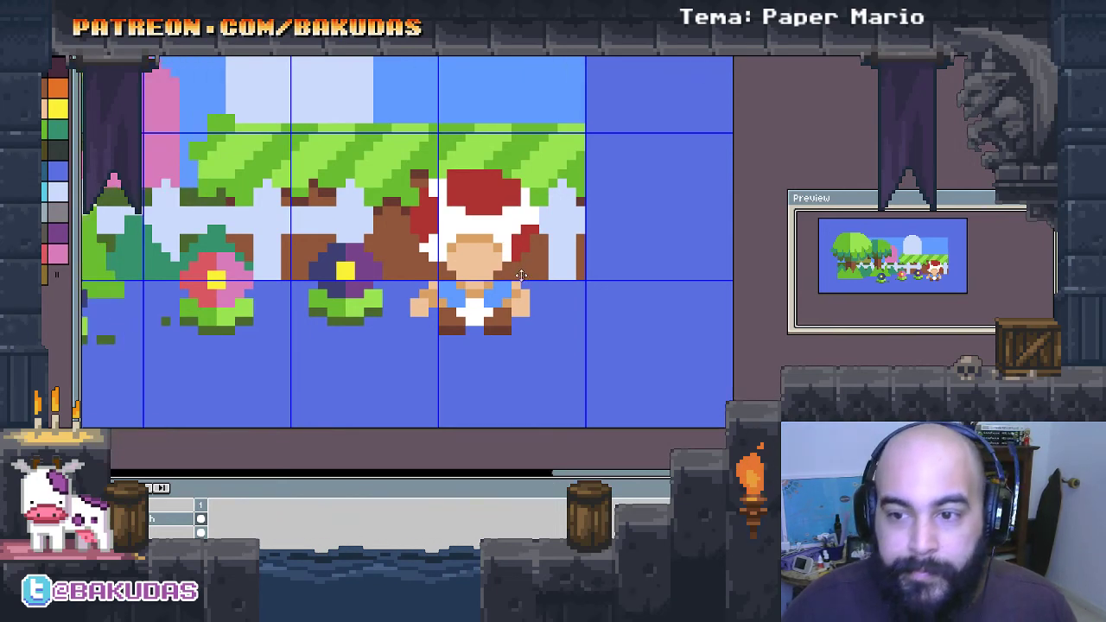
{"action": "scroll", "coordinate": [506, 270], "scroll_direction": "down", "scroll_amount": 1}
{"action": "scroll", "coordinate": [497, 268], "scroll_direction": "down", "scroll_amount": 1}
{"action": "scroll", "coordinate": [488, 267], "scroll_direction": "down", "scroll_amount": 1}
{"action": "scroll", "coordinate": [485, 267], "scroll_direction": "up", "scroll_amount": 1}
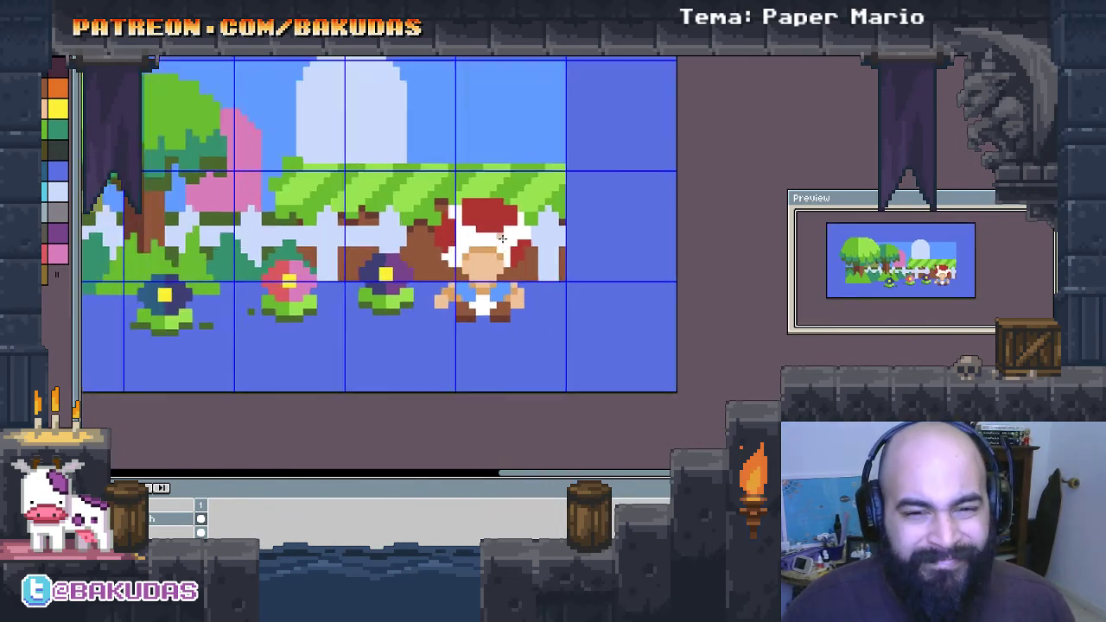
{"action": "scroll", "coordinate": [471, 263], "scroll_direction": "up", "scroll_amount": 2}
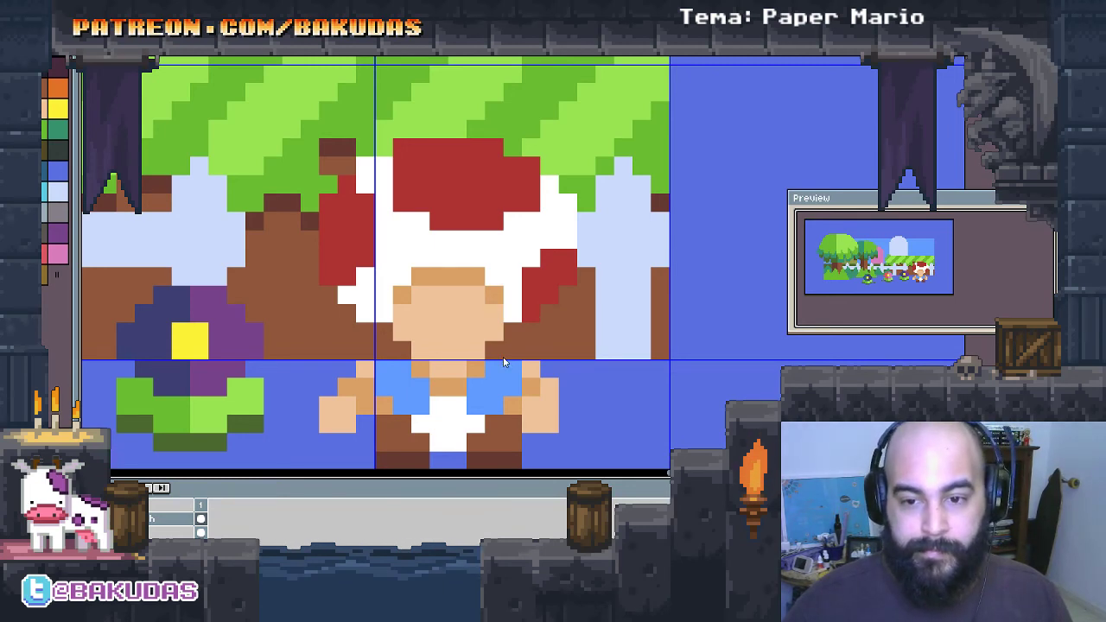
{"action": "scroll", "coordinate": [506, 363], "scroll_direction": "down", "scroll_amount": 2}
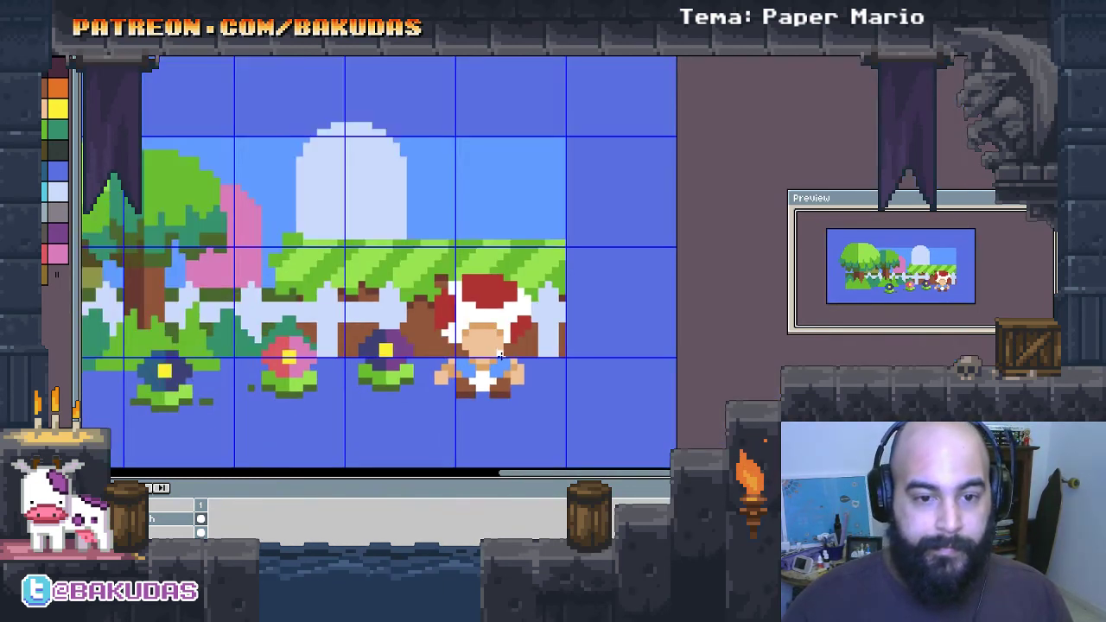
{"action": "scroll", "coordinate": [604, 350], "scroll_direction": "down", "scroll_amount": 1}
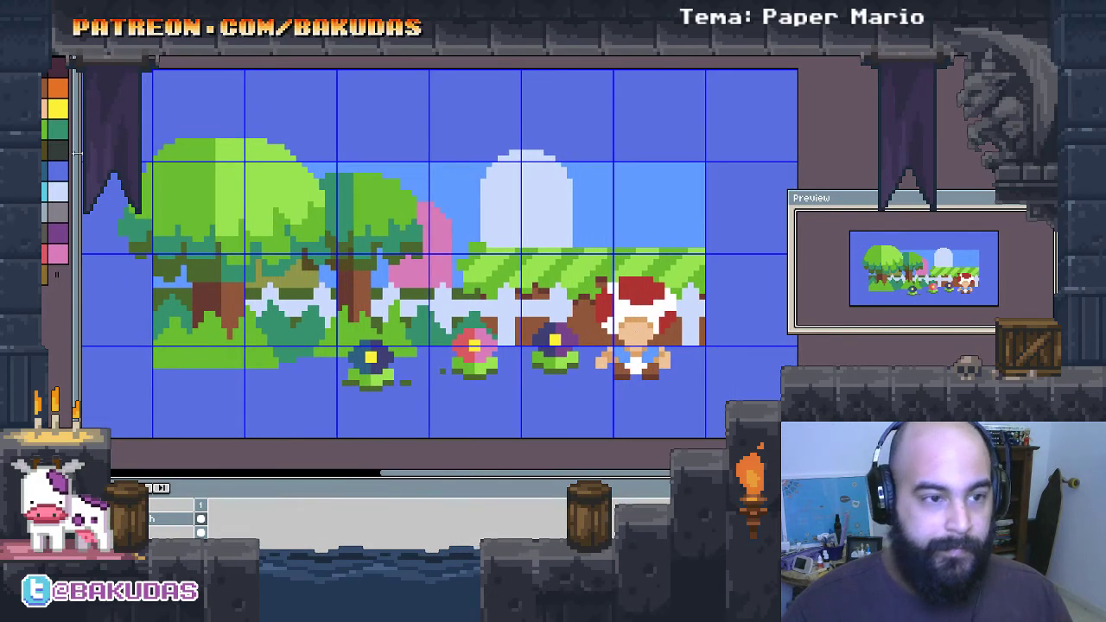
Step: Draw a square in the sky beside the cloud and fill it solid yellow
{"action": "left_click", "coordinate": [58, 114]}
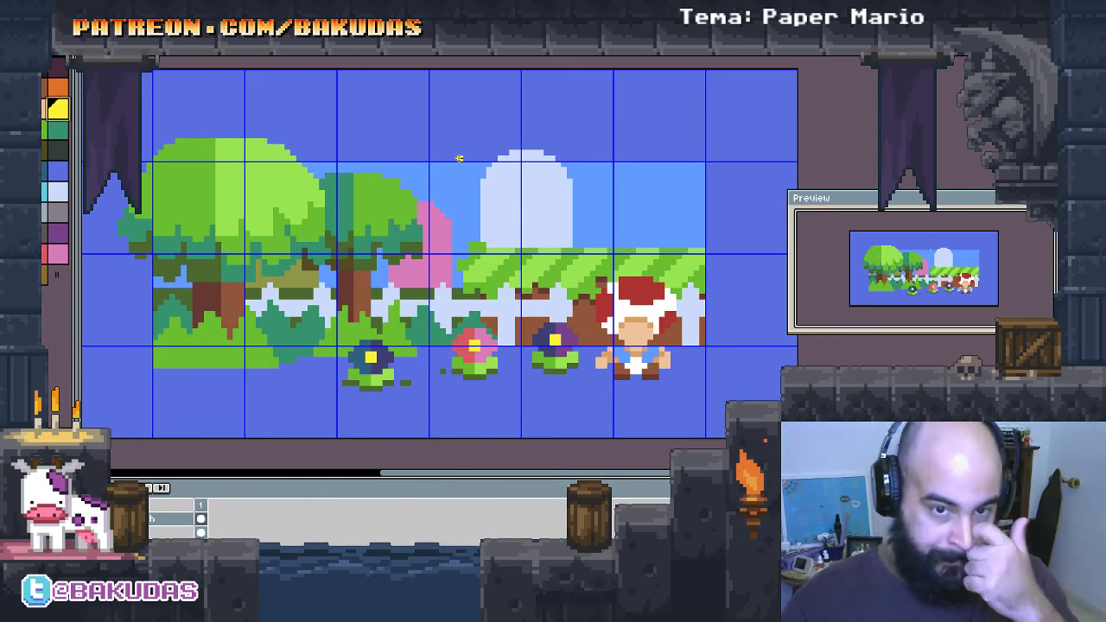
{"action": "left_click_drag", "start_coordinate": [446, 152], "coordinate": [521, 228]}
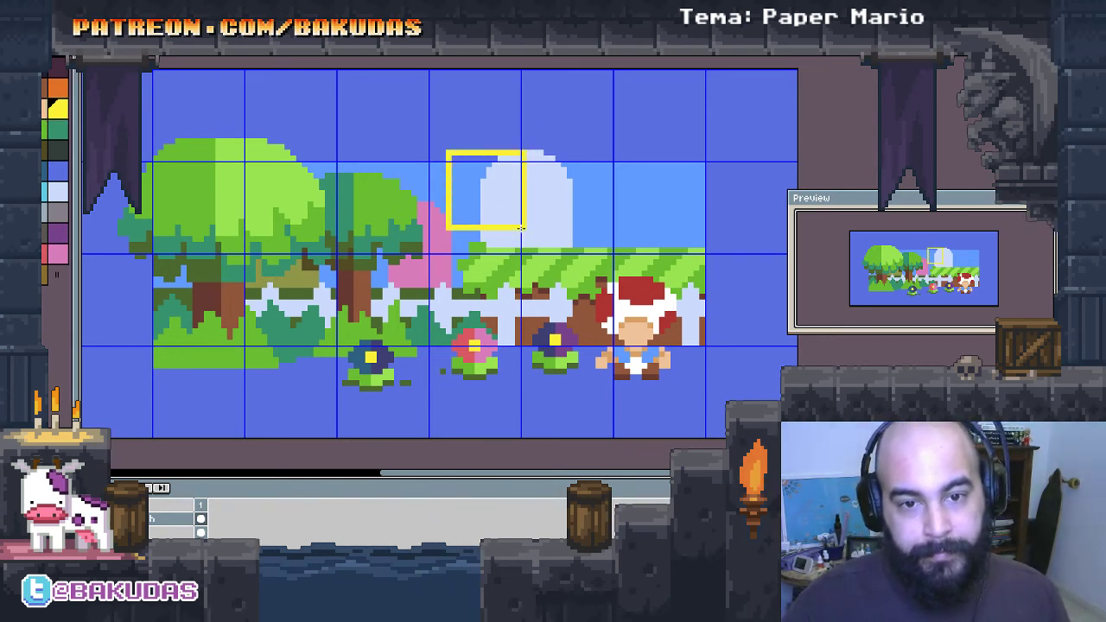
{"action": "left_click", "coordinate": [520, 225]}
Step: Add 2x2 white dots in all four corners of the yellow block
{"action": "scroll", "coordinate": [489, 191], "scroll_direction": "up", "scroll_amount": 1}
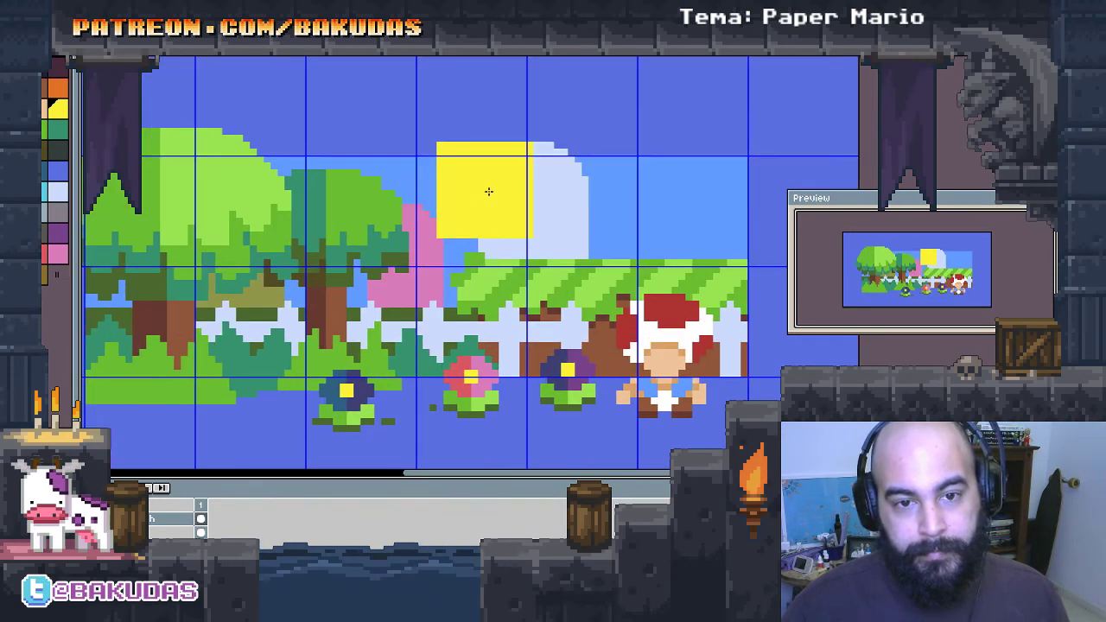
{"action": "scroll", "coordinate": [489, 192], "scroll_direction": "up", "scroll_amount": 1}
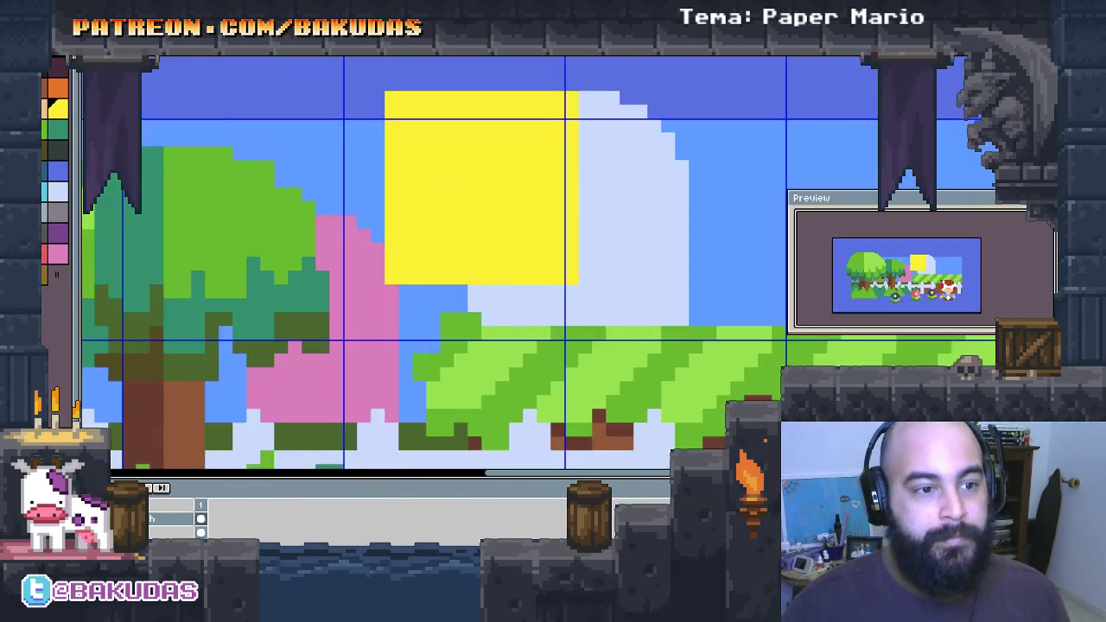
{"action": "left_click_drag", "start_coordinate": [406, 115], "coordinate": [416, 127]}
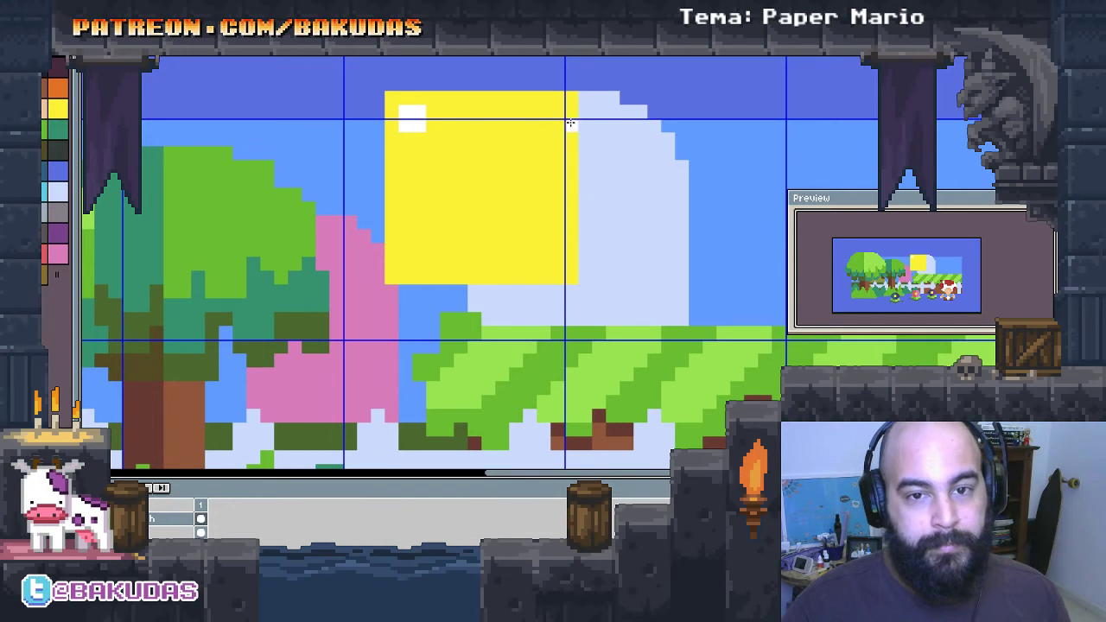
{"action": "left_click_drag", "start_coordinate": [553, 112], "coordinate": [544, 126]}
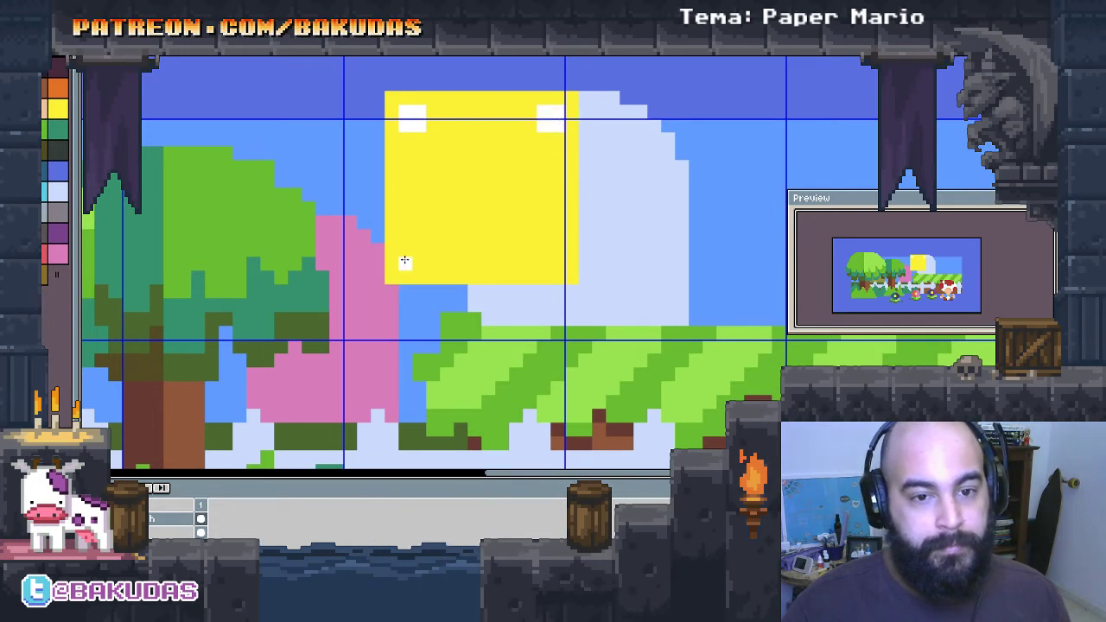
{"action": "left_click_drag", "start_coordinate": [404, 261], "coordinate": [417, 250]}
{"action": "left_click_drag", "start_coordinate": [556, 260], "coordinate": [543, 248]}
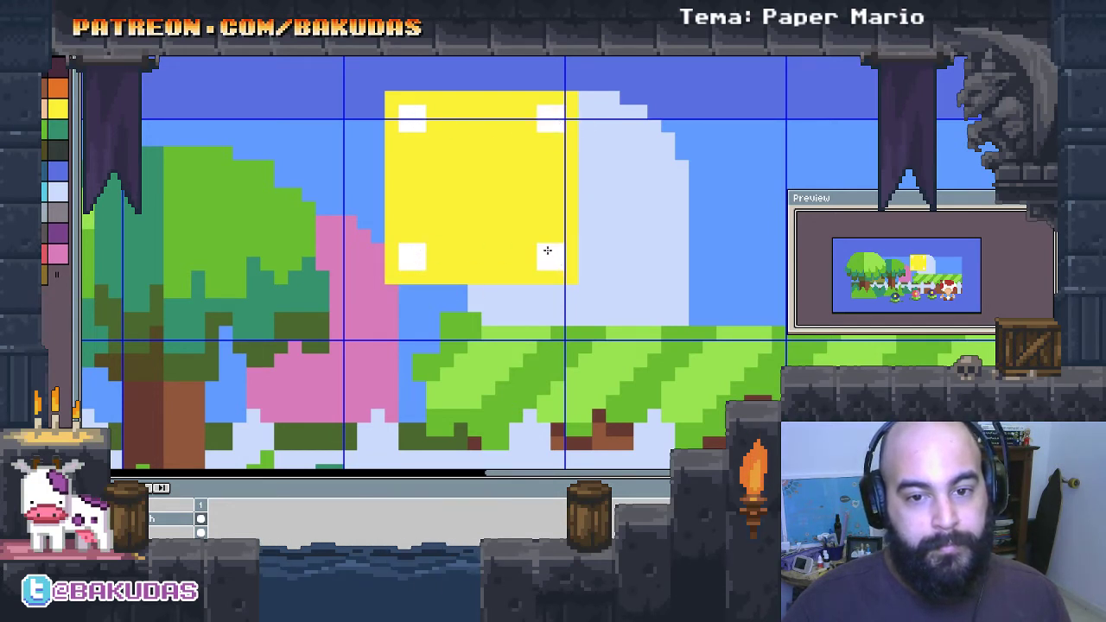
{"action": "scroll", "coordinate": [497, 216], "scroll_direction": "up", "scroll_amount": 1}
{"action": "scroll", "coordinate": [497, 216], "scroll_direction": "up", "scroll_amount": 1}
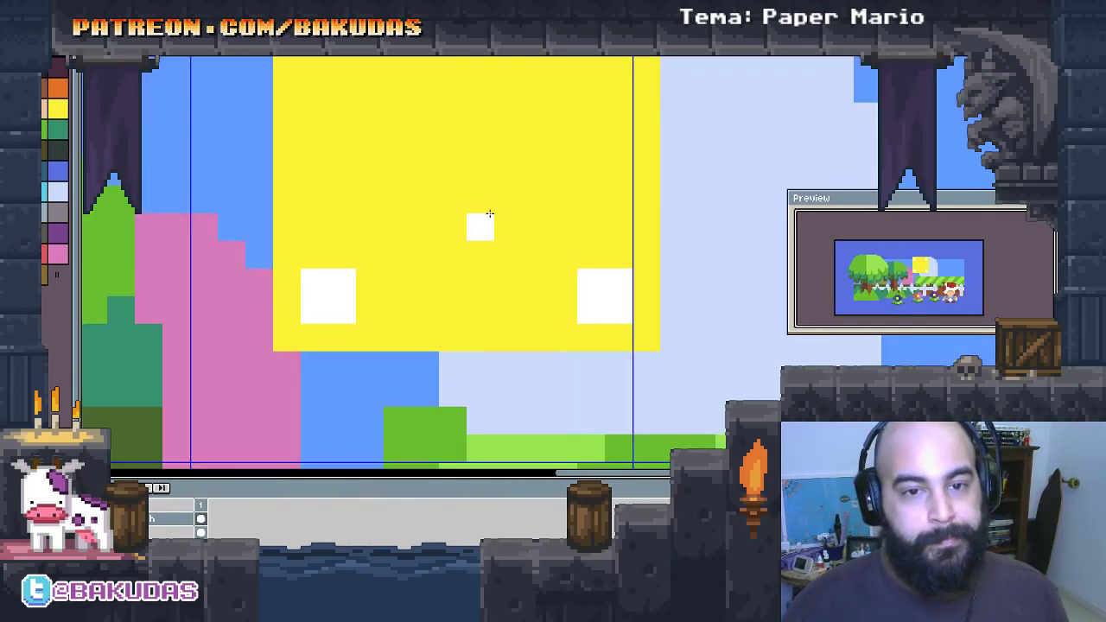
Step: Pencil the white top curve and bar of a question mark in the block
{"action": "scroll", "coordinate": [484, 336], "scroll_direction": "down", "scroll_amount": 1}
{"action": "scroll", "coordinate": [467, 319], "scroll_direction": "down", "scroll_amount": 1}
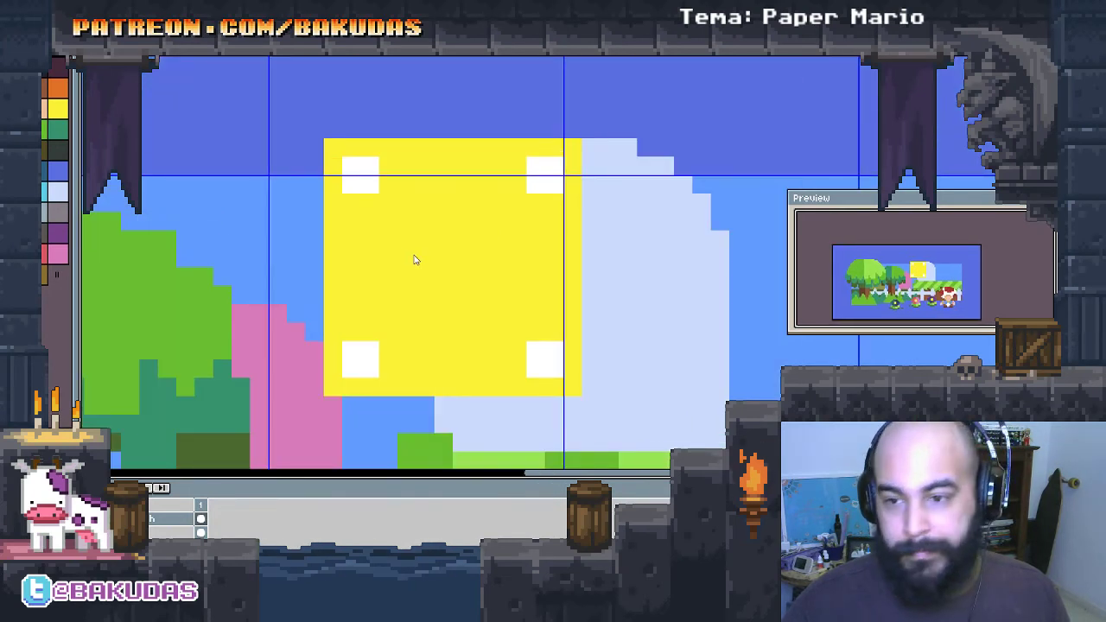
{"action": "left_click", "coordinate": [411, 256]}
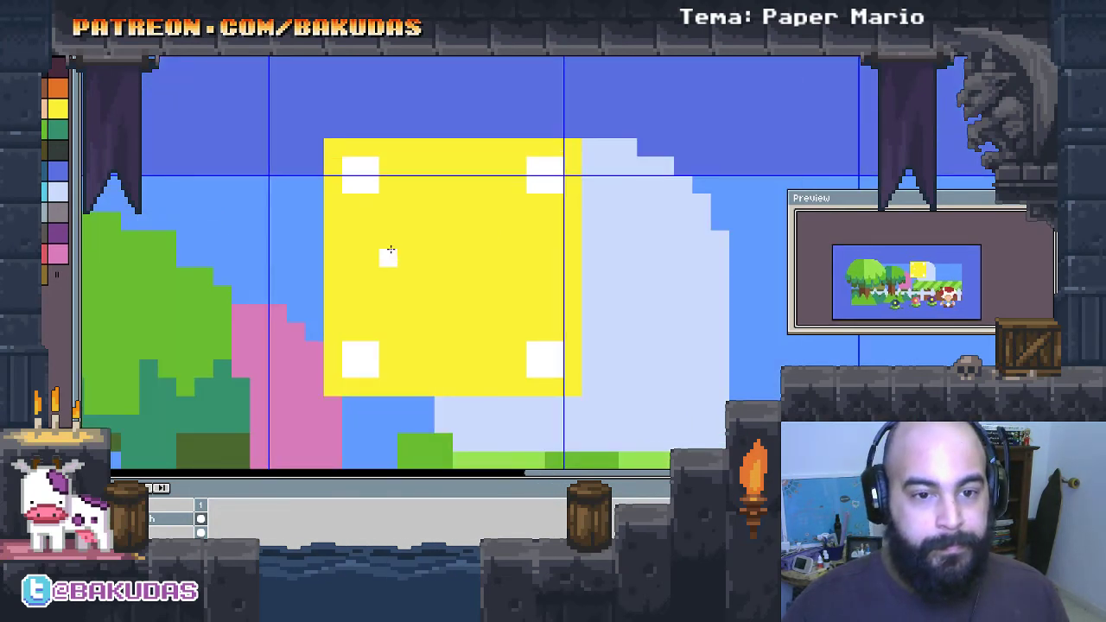
{"action": "left_click", "coordinate": [388, 222]}
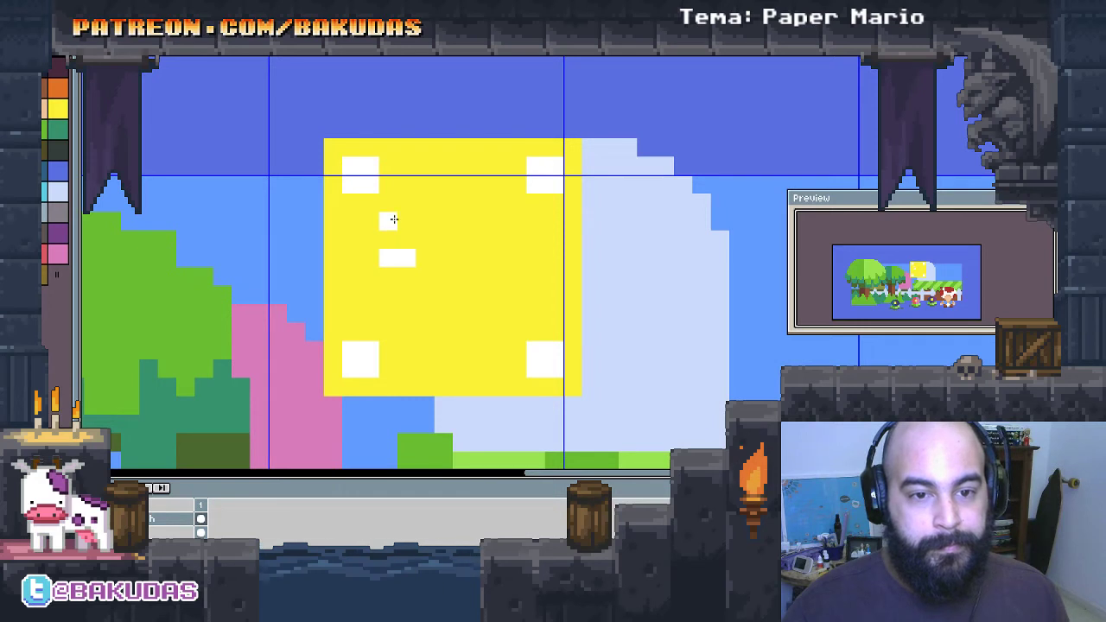
{"action": "mouse_move", "coordinate": [428, 223]}
{"action": "left_mouse_down"}
{"action": "mouse_move", "coordinate": [526, 226]}
{"action": "mouse_move", "coordinate": [519, 257]}
{"action": "mouse_move", "coordinate": [498, 240]}
{"action": "left_mouse_up"}
{"action": "left_click", "coordinate": [388, 239]}
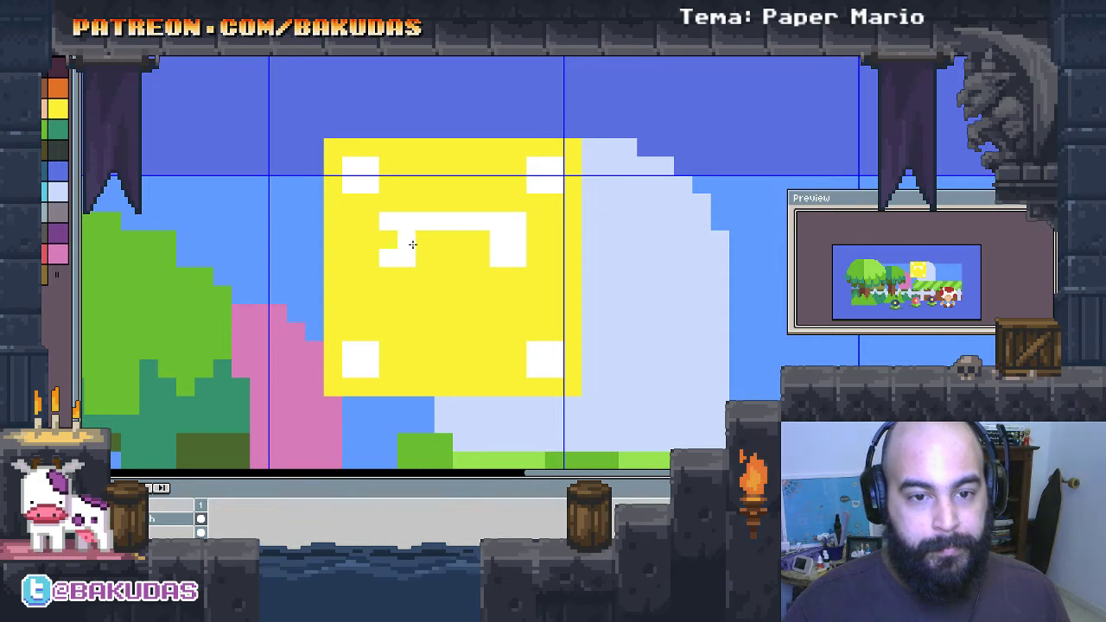
{"action": "left_click_drag", "start_coordinate": [399, 243], "coordinate": [486, 240]}
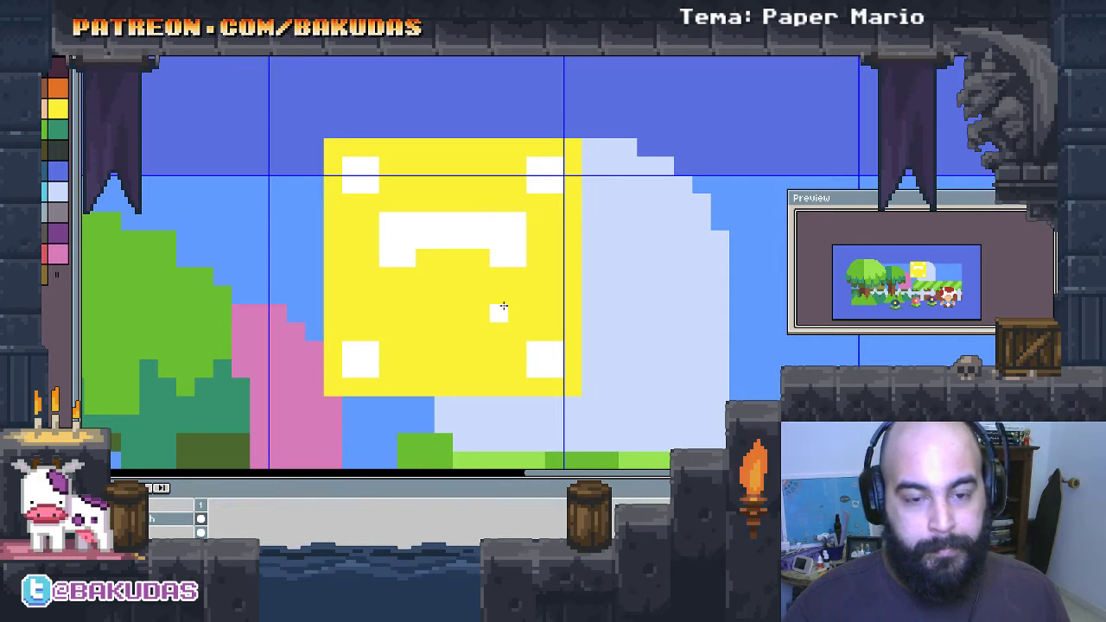
Step: Extend the question mark's hook, neck and stem downward in white
{"action": "left_click_drag", "start_coordinate": [517, 274], "coordinate": [517, 295]}
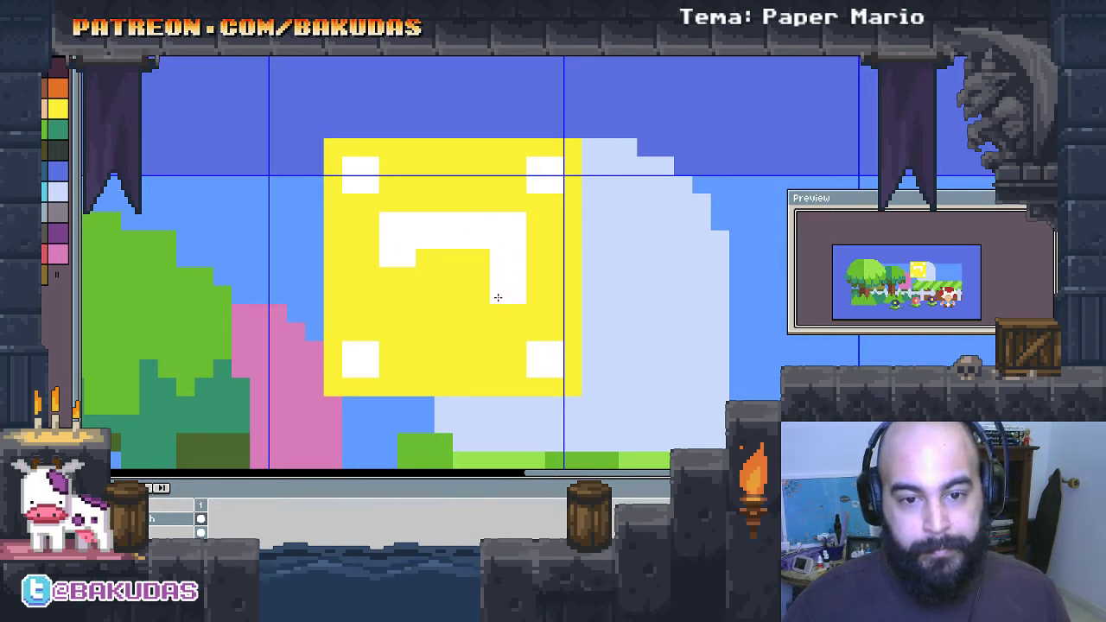
{"action": "left_click", "coordinate": [483, 309]}
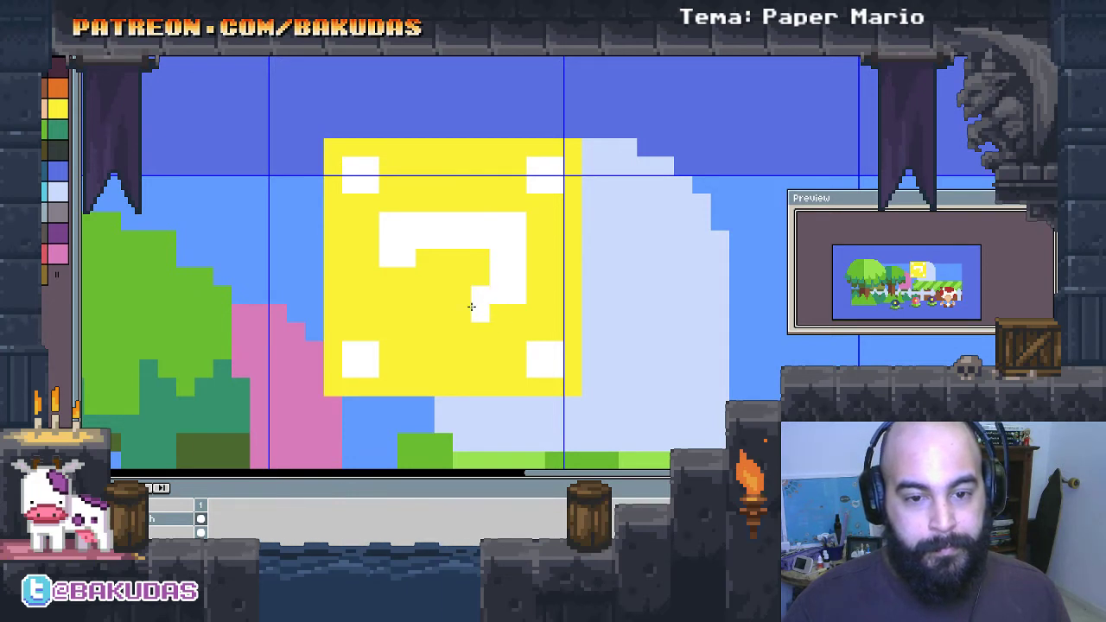
{"action": "left_click", "coordinate": [445, 303]}
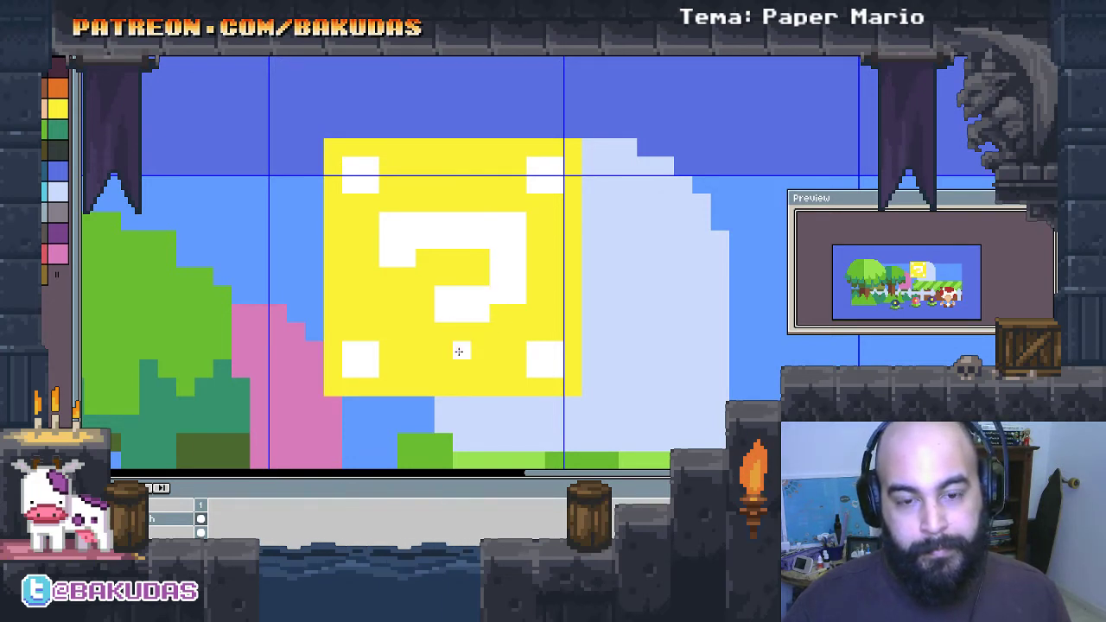
{"action": "left_click", "coordinate": [495, 308]}
{"action": "left_click", "coordinate": [460, 330]}
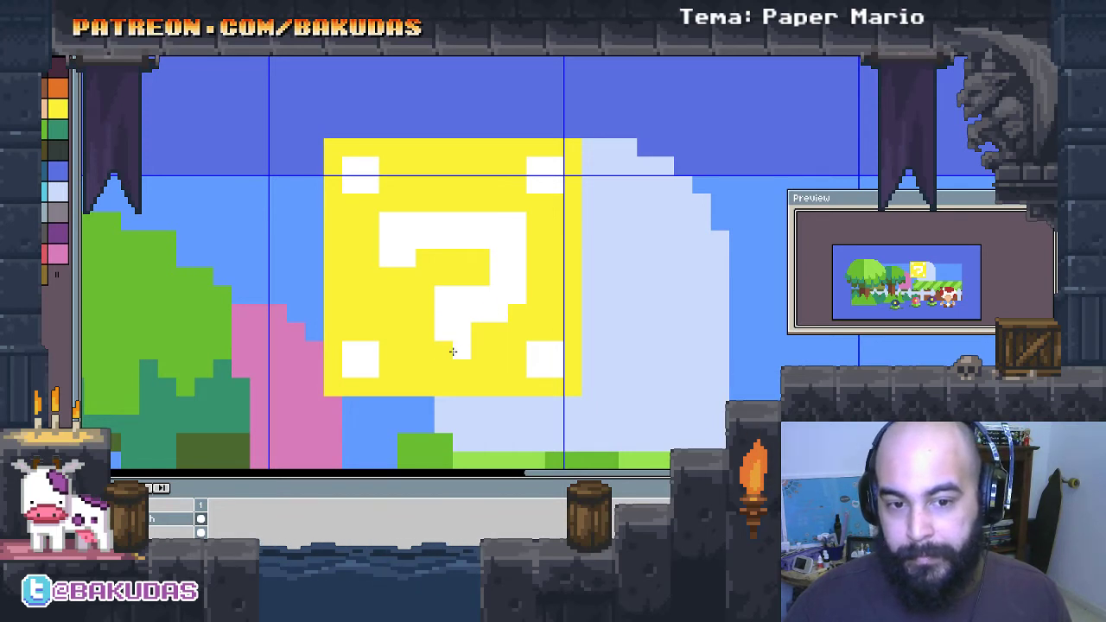
{"action": "left_click", "coordinate": [444, 350]}
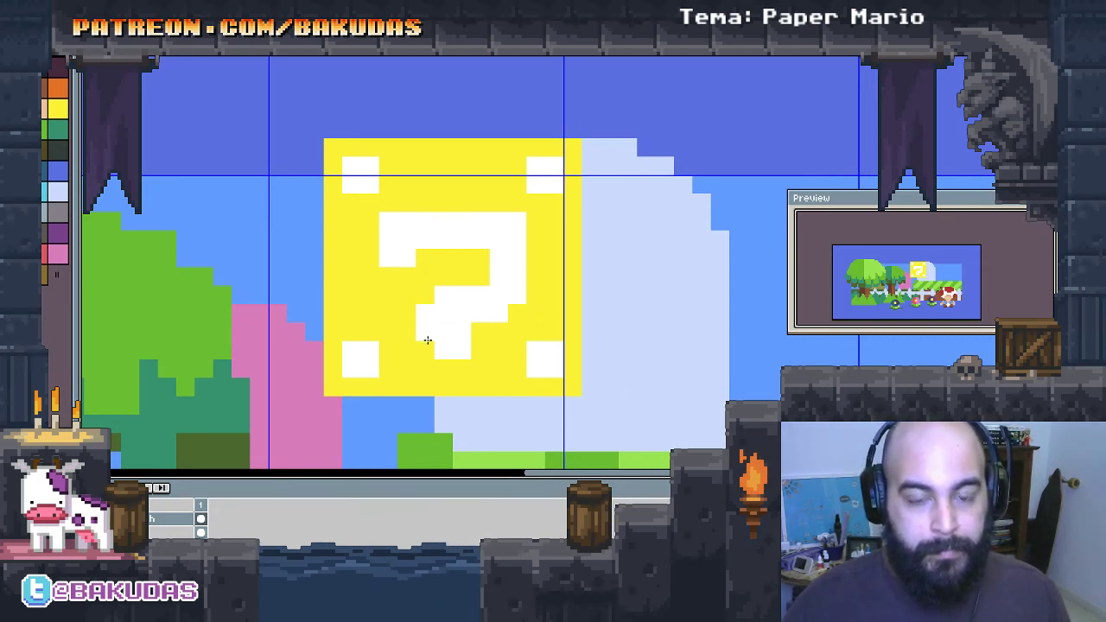
Step: Sample the block's yellow and paint one white question-mark pixel yellow
{"action": "left_click", "coordinate": [479, 342], "text": "alt"}
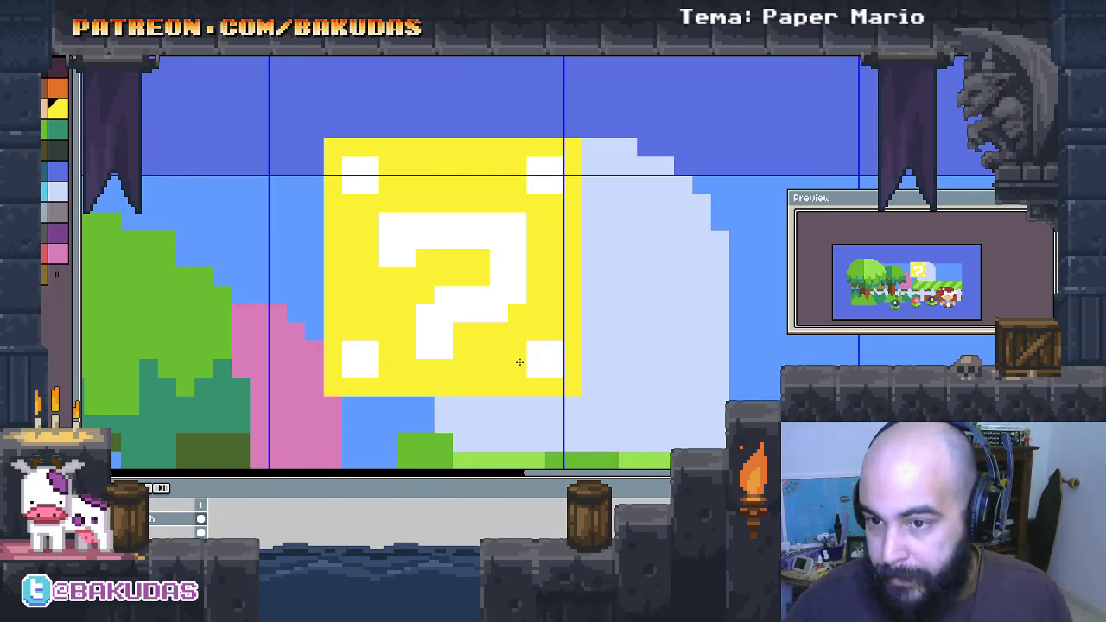
{"action": "left_click", "coordinate": [480, 296]}
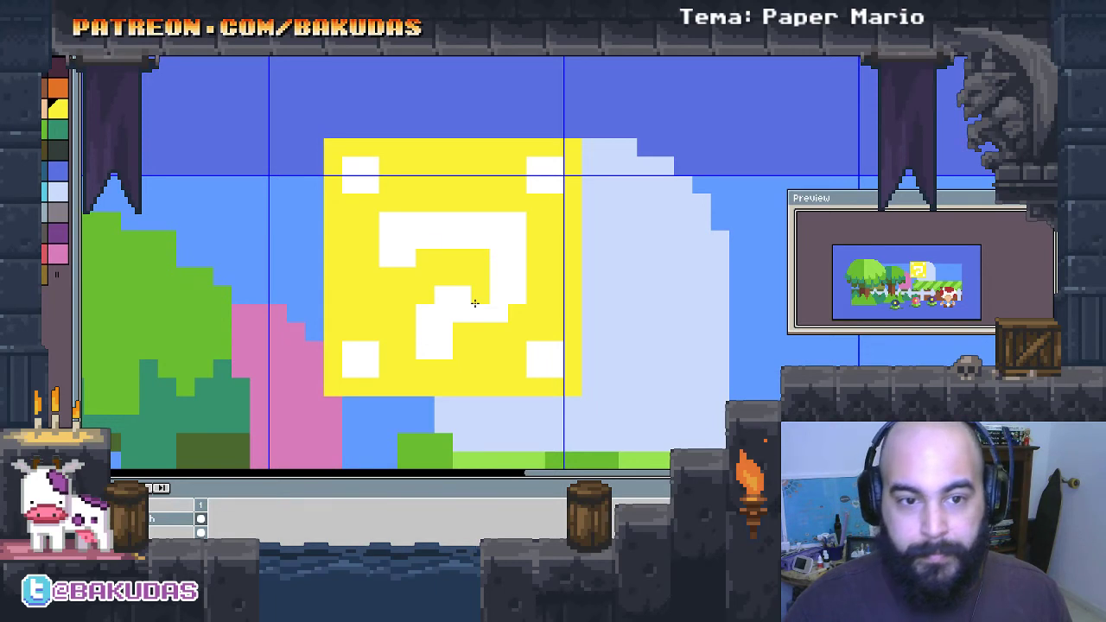
{"action": "scroll", "coordinate": [474, 303], "scroll_direction": "up", "scroll_amount": 1}
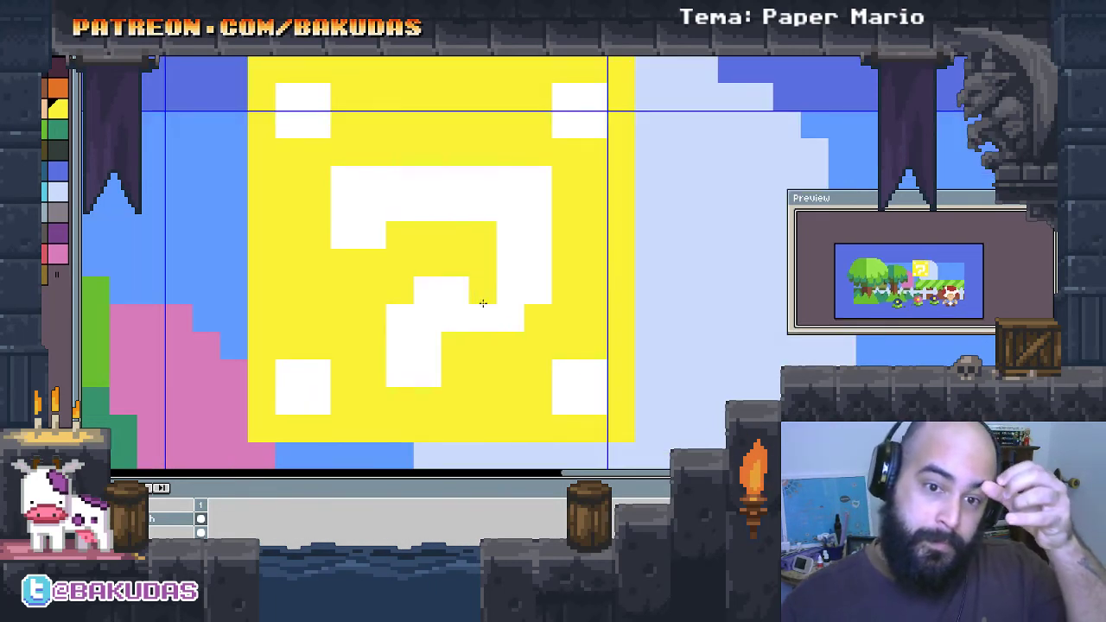
Step: Shrink the four white corner squares by painting their outer pixels yellow
{"action": "left_click_drag", "start_coordinate": [583, 266], "coordinate": [587, 302]}
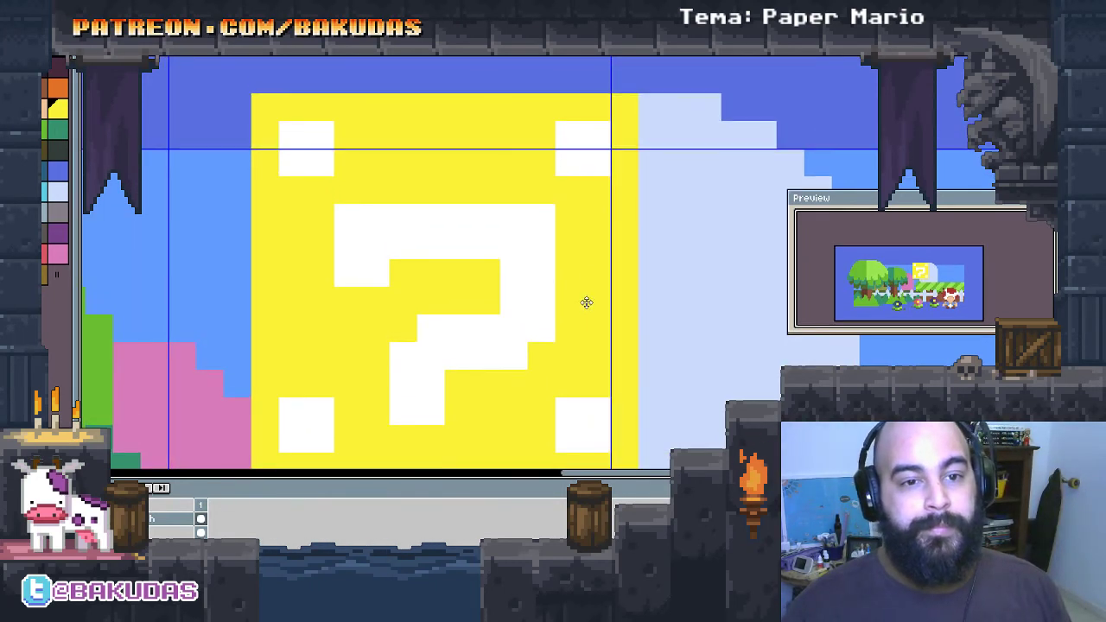
{"action": "left_click_drag", "start_coordinate": [328, 168], "coordinate": [322, 143]}
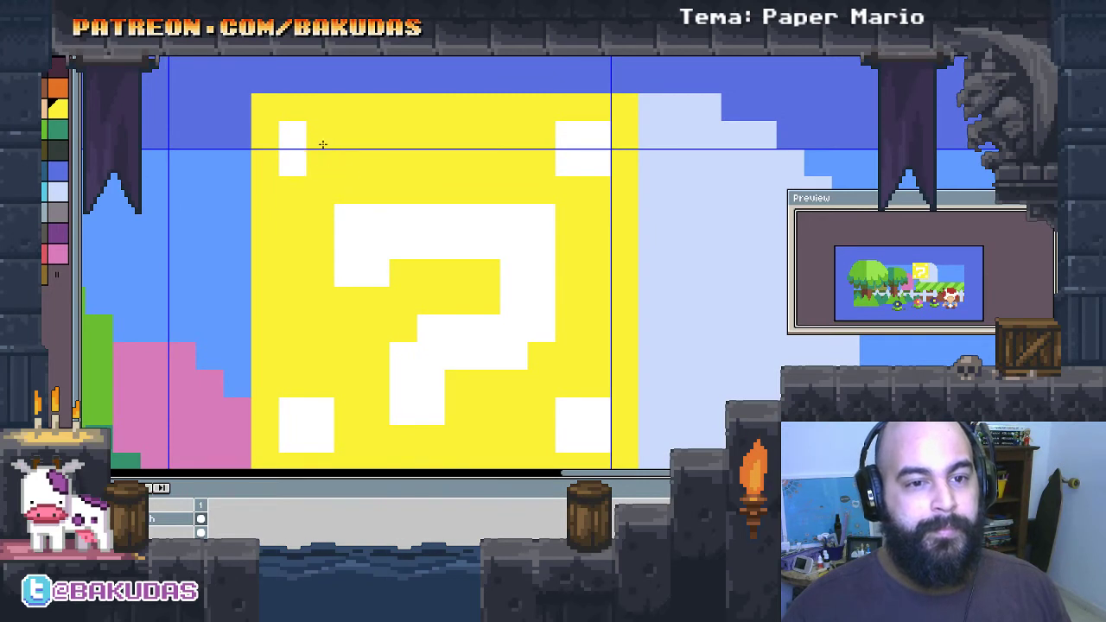
{"action": "left_click", "coordinate": [292, 163]}
{"action": "left_click", "coordinate": [570, 166]}
{"action": "left_click", "coordinate": [571, 137]}
{"action": "left_click", "coordinate": [400, 361]}
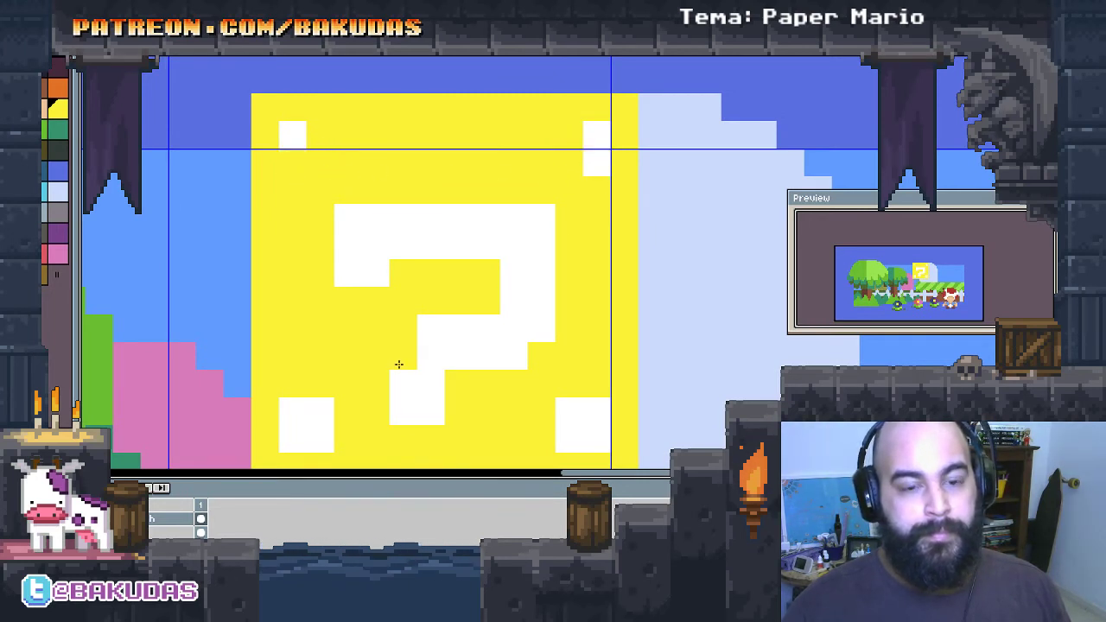
{"action": "left_click", "coordinate": [596, 164]}
{"action": "left_click", "coordinate": [320, 408]}
{"action": "left_click", "coordinate": [293, 411]}
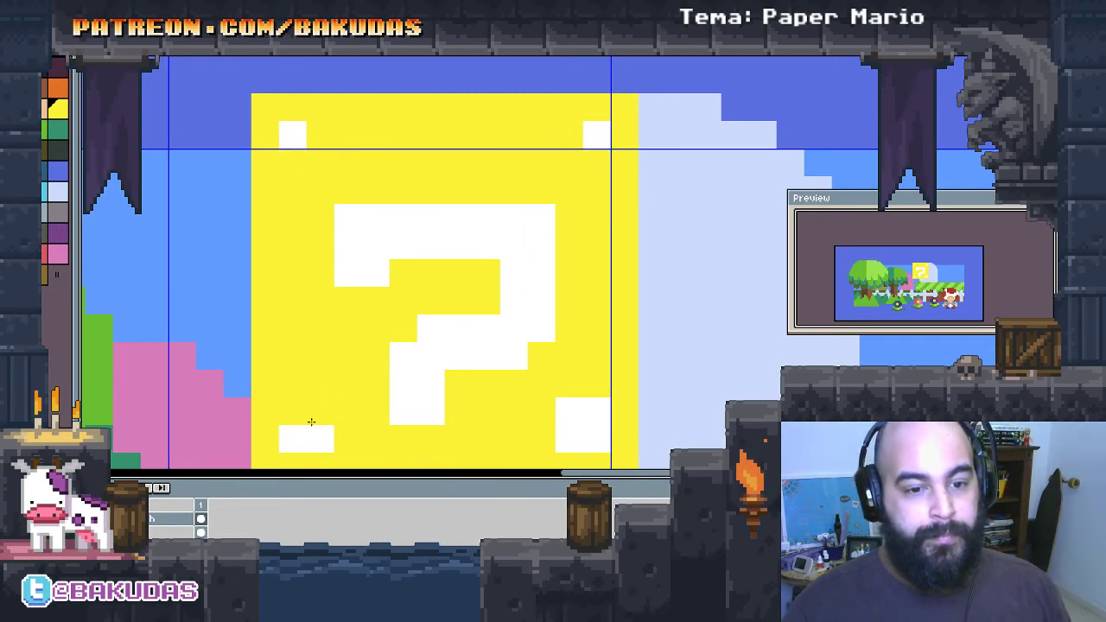
{"action": "left_click", "coordinate": [320, 437]}
{"action": "left_click", "coordinate": [568, 412]}
{"action": "left_click", "coordinate": [568, 439]}
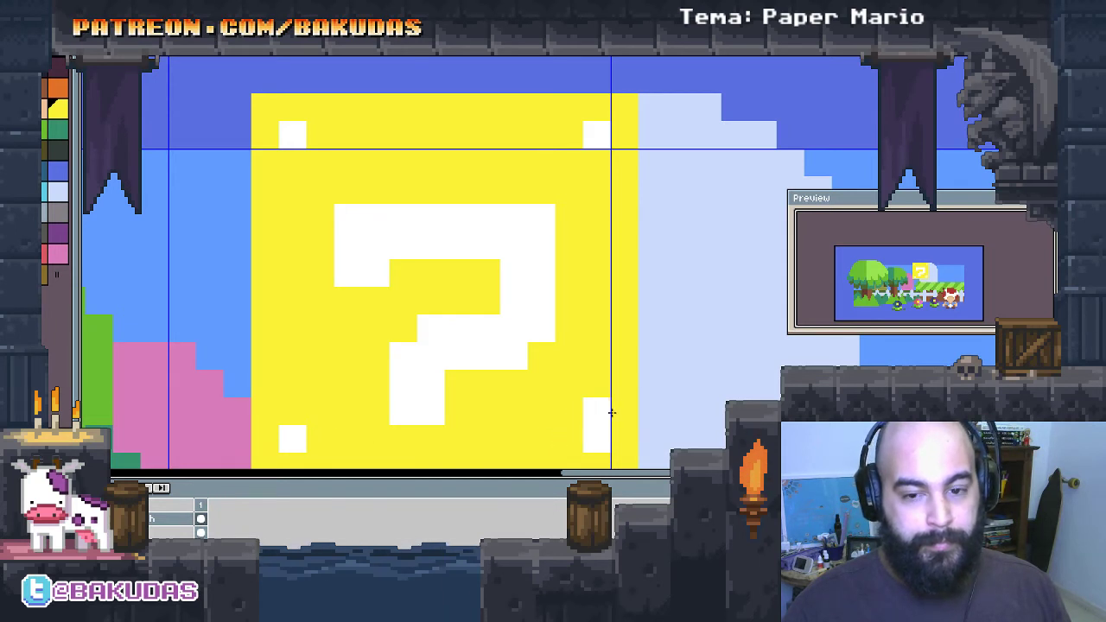
{"action": "left_click", "coordinate": [594, 411]}
Step: Move the white question mark up and right, filling exposed blue gaps yellow
{"action": "left_click", "coordinate": [503, 253]}
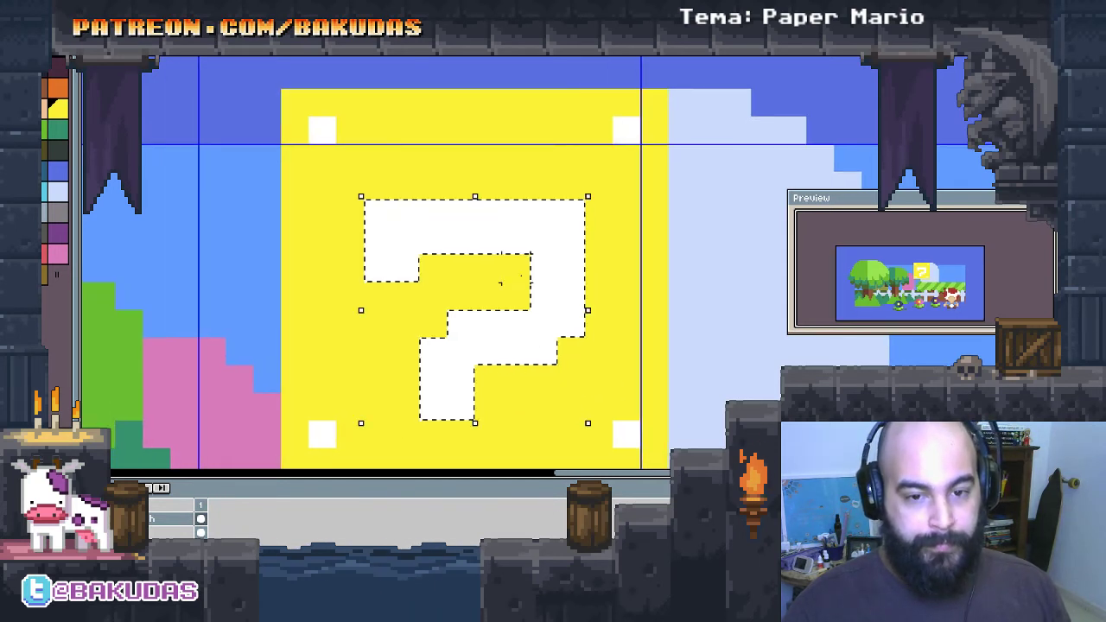
{"action": "mouse_move", "coordinate": [503, 252]}
{"action": "left_mouse_down"}
{"action": "mouse_move", "coordinate": [531, 224]}
{"action": "mouse_move", "coordinate": [516, 195]}
{"action": "left_mouse_up"}
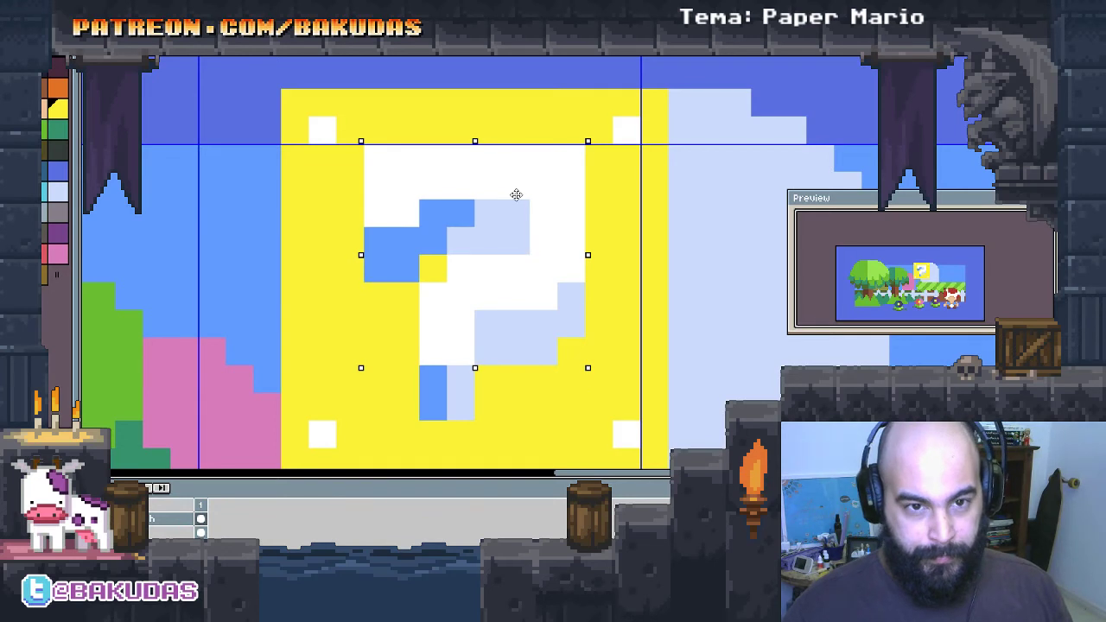
{"action": "left_click", "coordinate": [510, 226]}
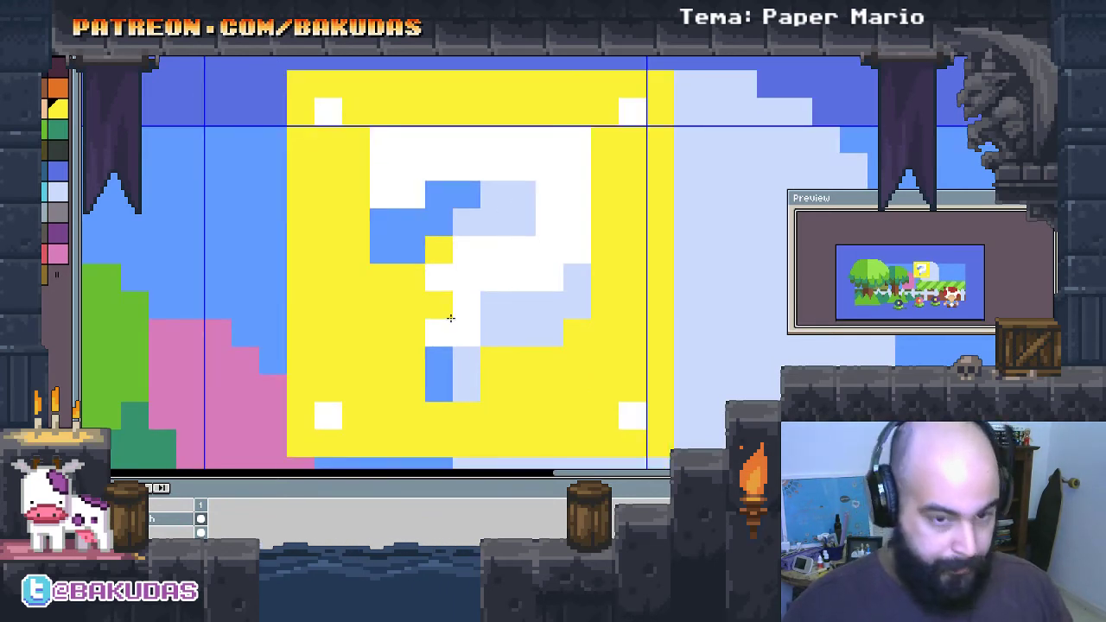
{"action": "left_click", "coordinate": [448, 203]}
{"action": "left_click", "coordinate": [439, 371]}
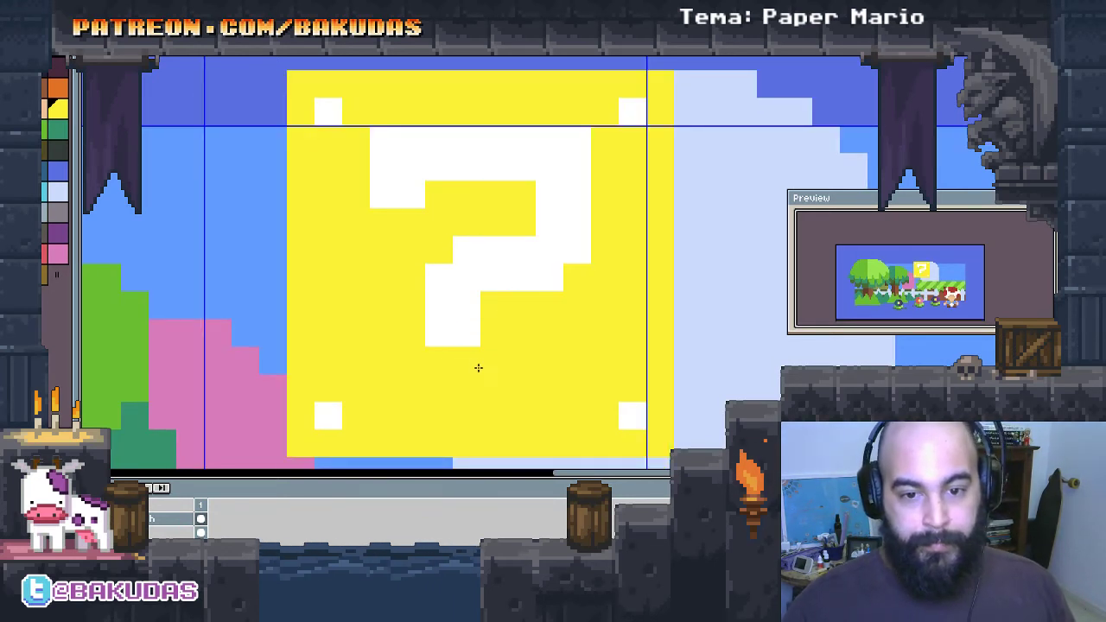
{"action": "left_click", "coordinate": [477, 366]}
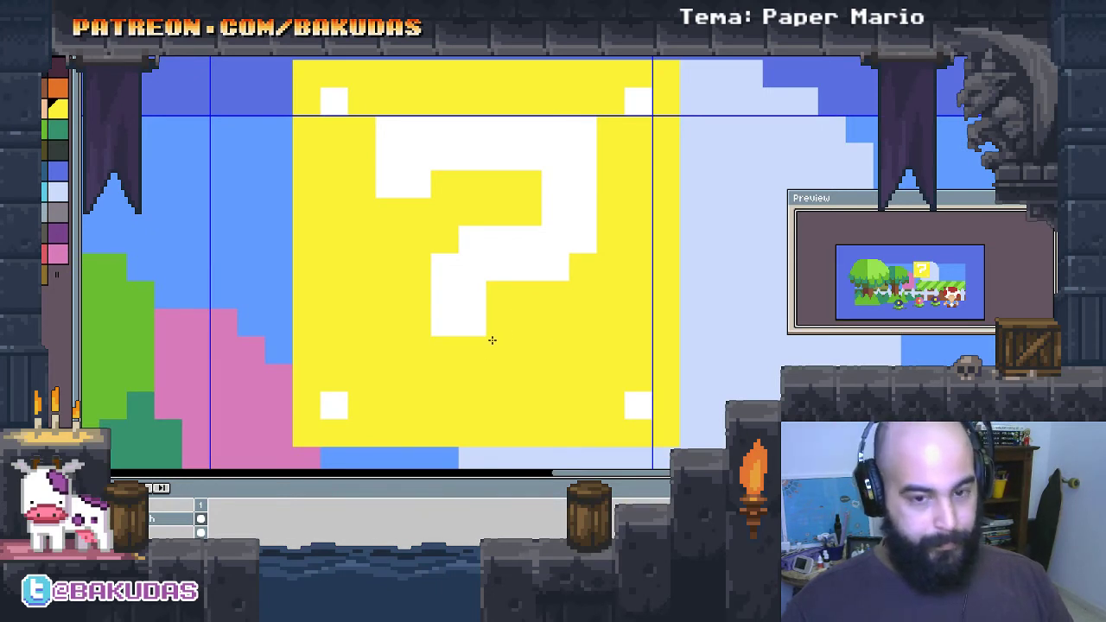
Step: Paint the question mark's dot and tweak the white pixels on its curve
{"action": "left_click_drag", "start_coordinate": [447, 378], "coordinate": [475, 400]}
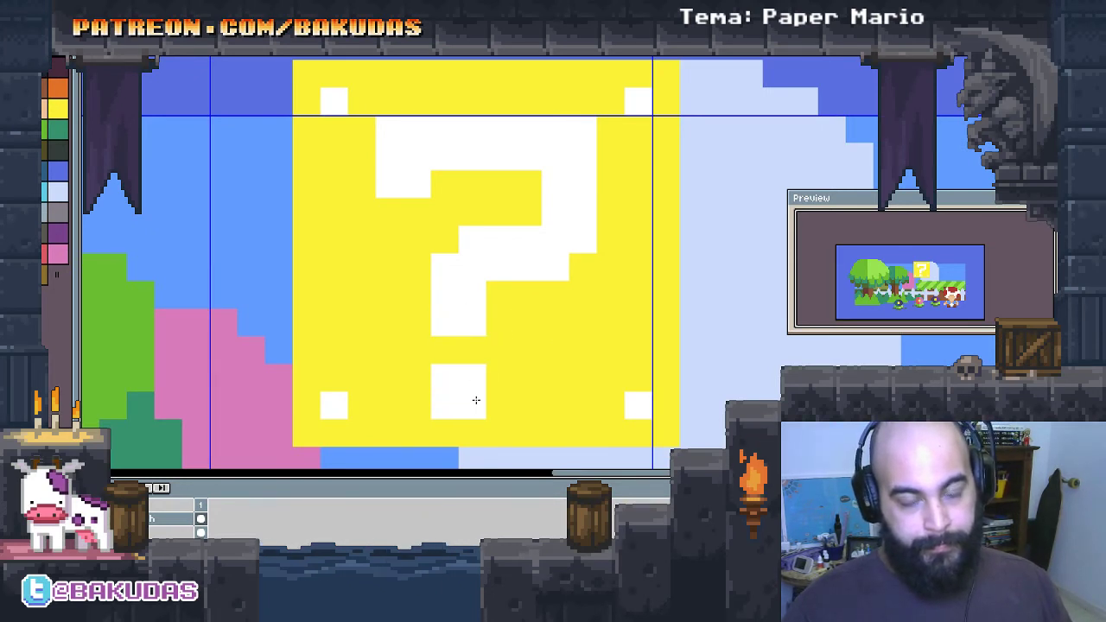
{"action": "left_click", "coordinate": [556, 358]}
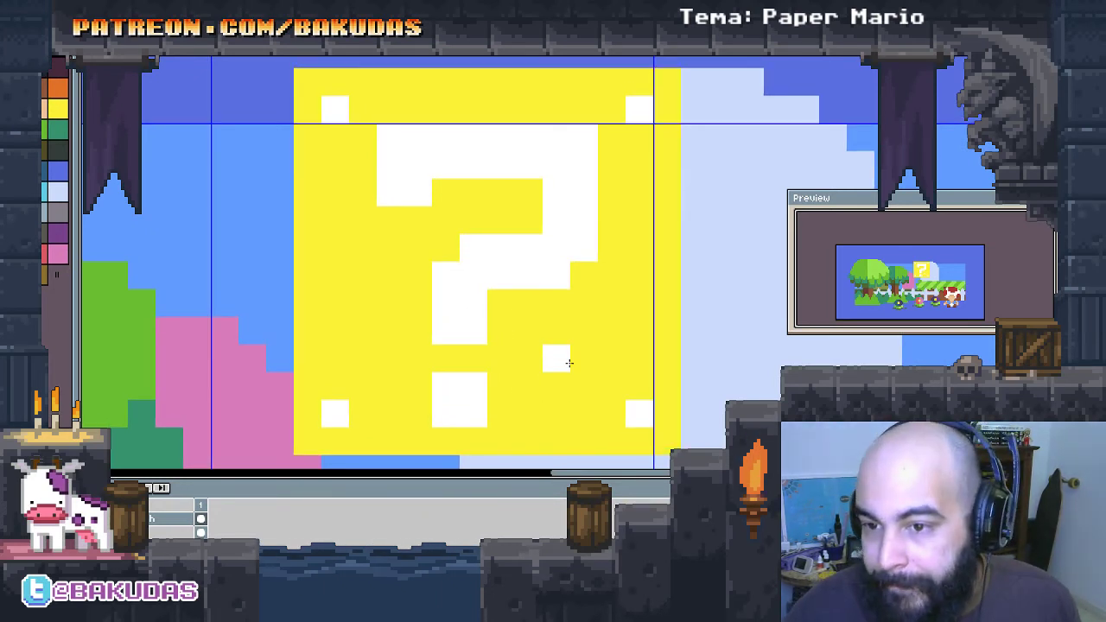
{"action": "key", "text": "ctrl+z"}
{"action": "left_click_drag", "start_coordinate": [424, 229], "coordinate": [465, 250]}
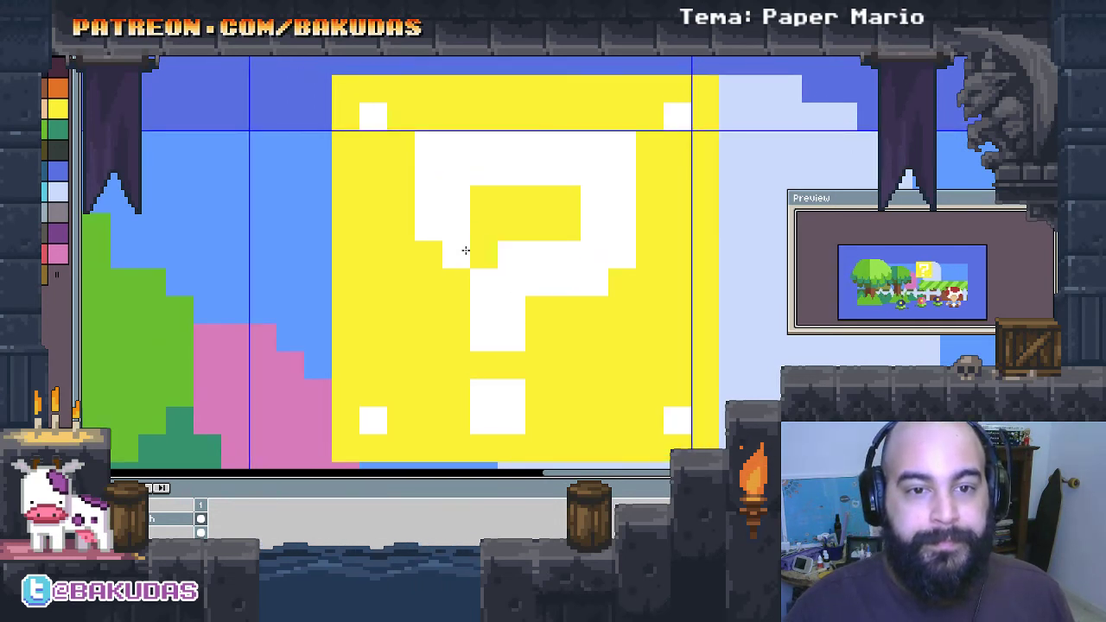
{"action": "key", "text": "ctrl+z"}
{"action": "left_click", "coordinate": [542, 305]}
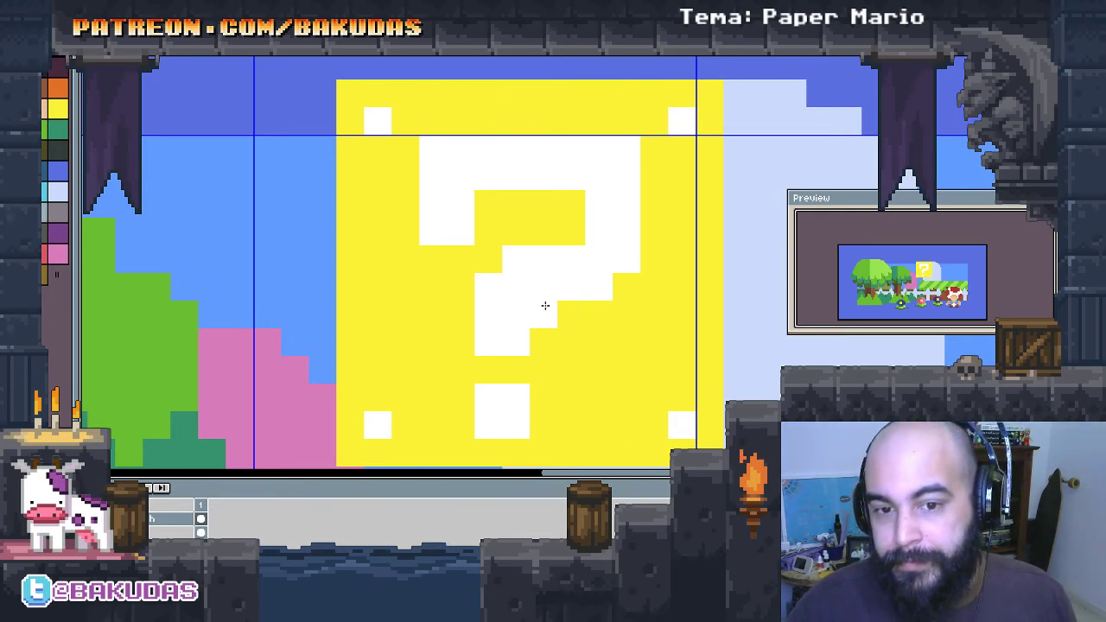
{"action": "left_click", "coordinate": [626, 287]}
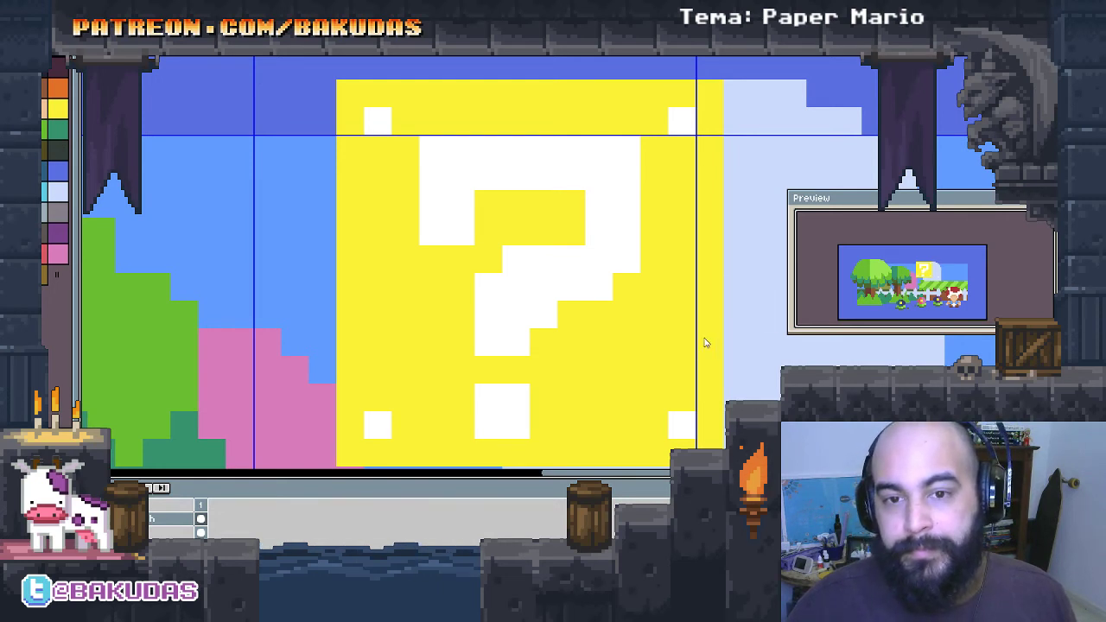
{"action": "left_click", "coordinate": [629, 149]}
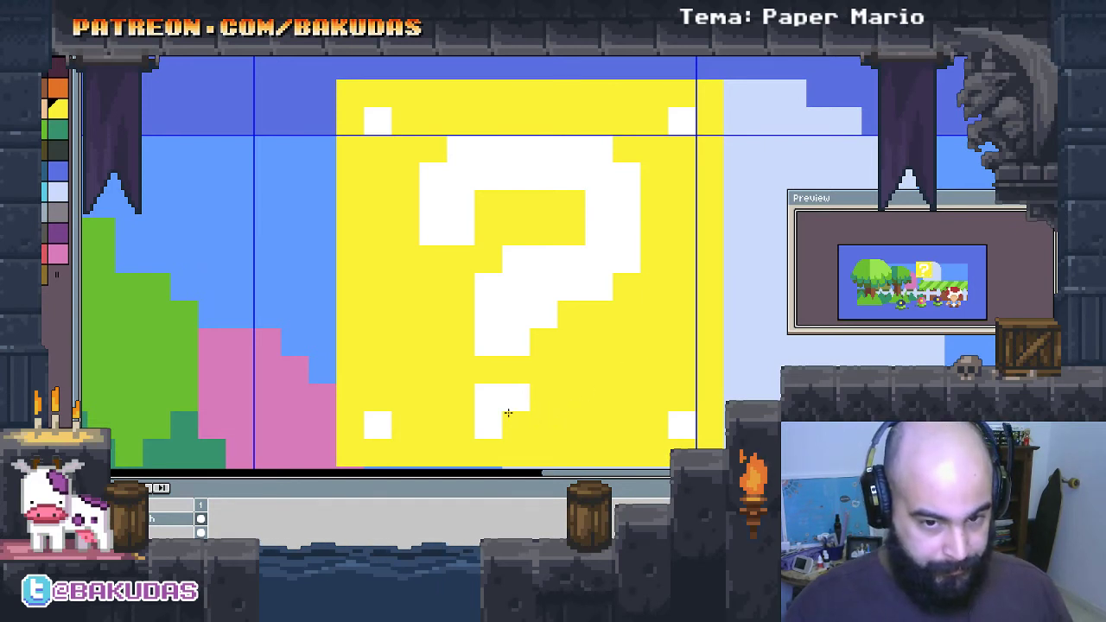
Step: Try shifting the stem and dot one pixel right, then undo it
{"action": "left_click_drag", "start_coordinate": [529, 439], "coordinate": [474, 244]}
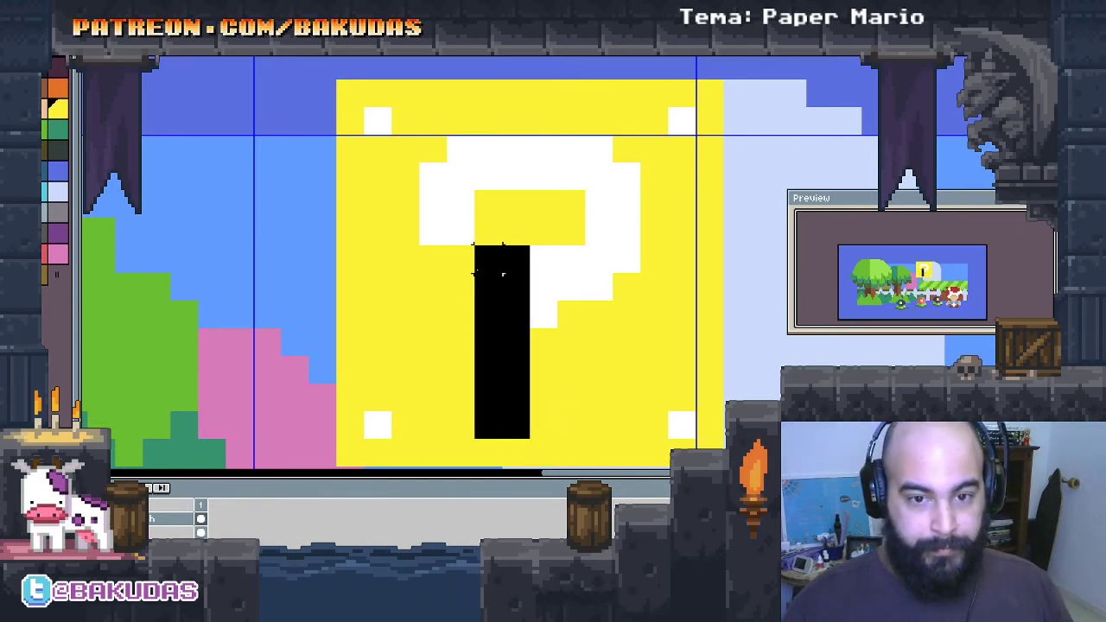
{"action": "left_click_drag", "start_coordinate": [502, 313], "coordinate": [530, 316]}
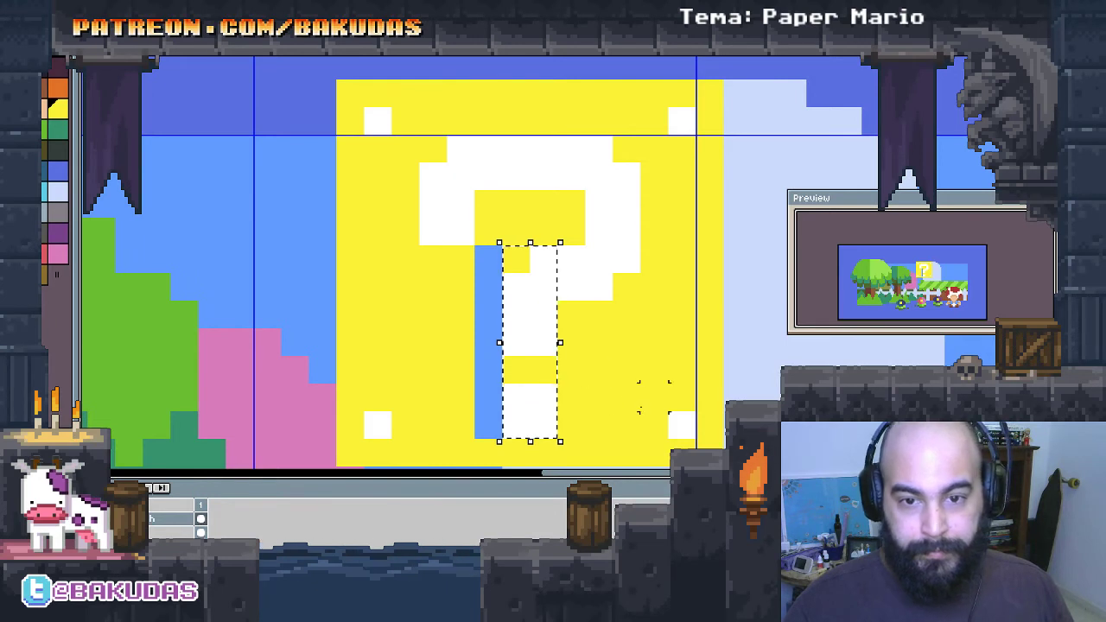
{"action": "left_click", "coordinate": [598, 368]}
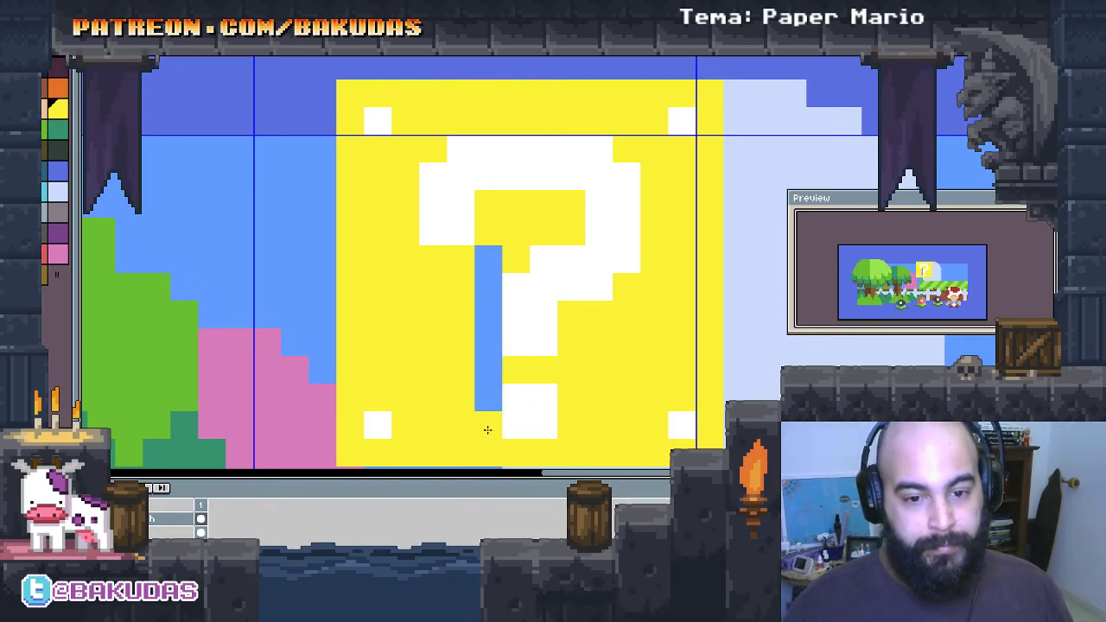
{"action": "left_click_drag", "start_coordinate": [486, 425], "coordinate": [488, 251]}
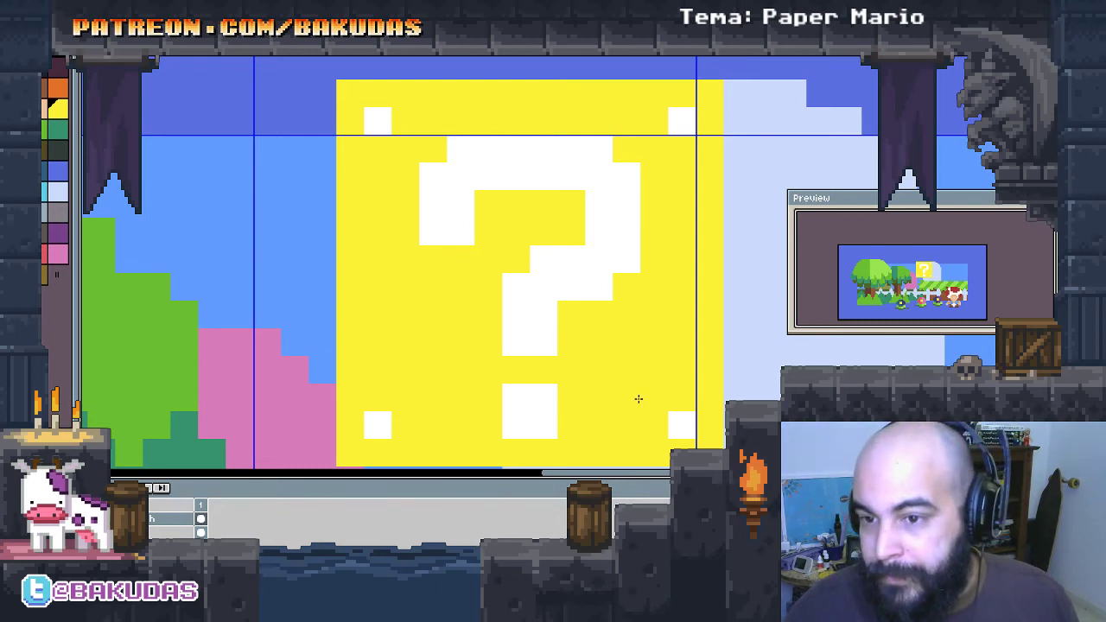
{"action": "scroll", "coordinate": [625, 406], "scroll_direction": "down", "scroll_amount": 1}
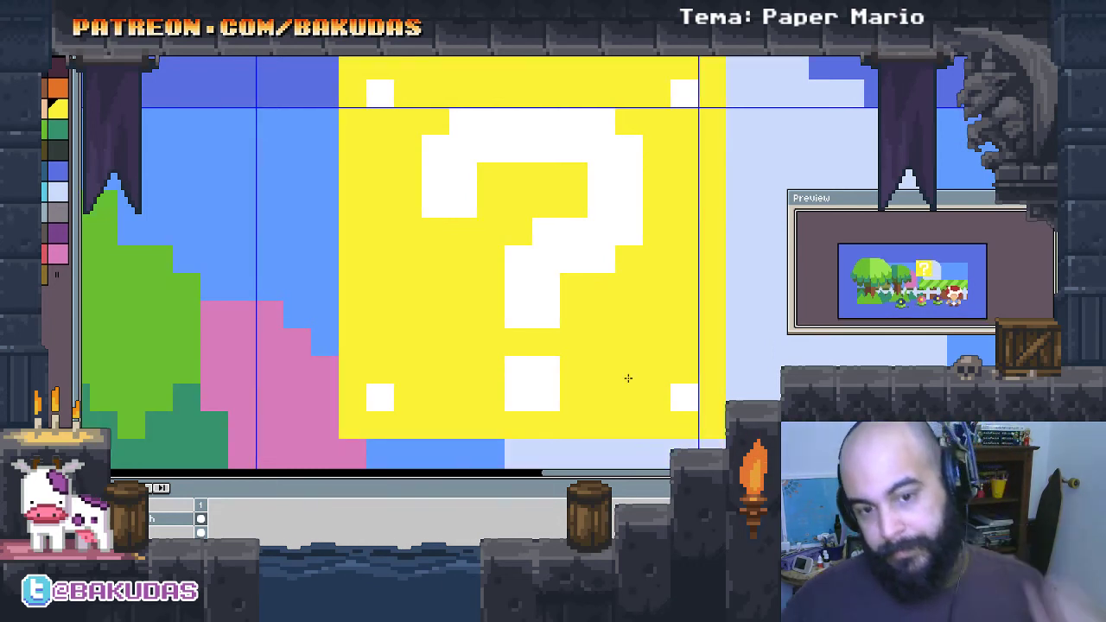
{"action": "left_click_drag", "start_coordinate": [604, 294], "coordinate": [598, 312]}
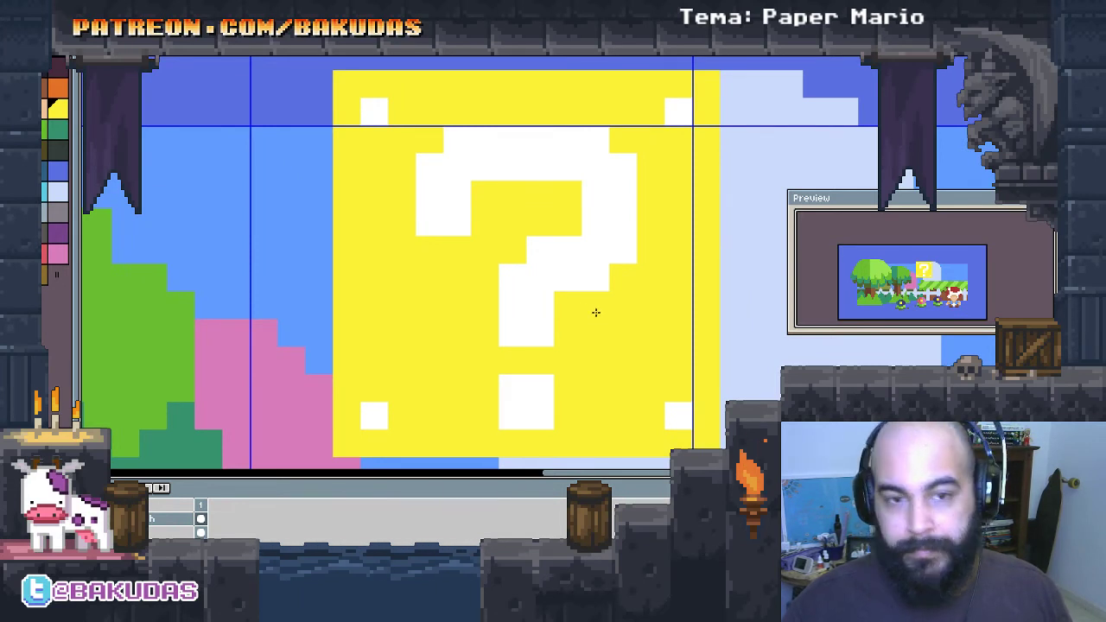
{"action": "key", "text": "ctrl+z"}
{"action": "key", "text": "ctrl+z"}
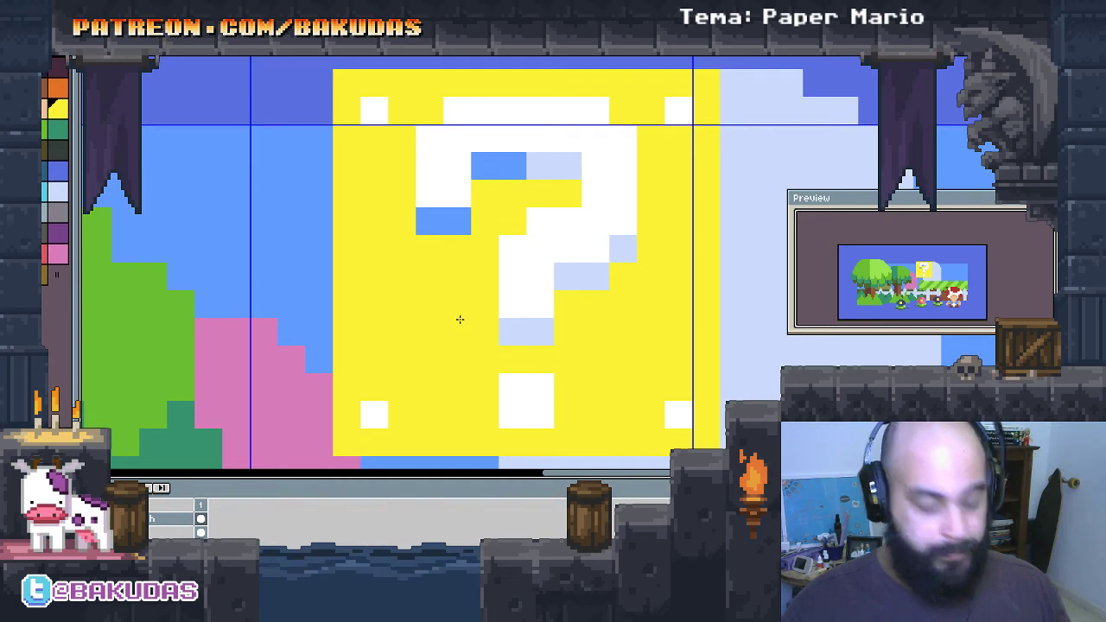
Step: Paint the blue shading blocks yellow and extend the question mark's stem in white
{"action": "mouse_move", "coordinate": [443, 237]}
{"action": "left_mouse_down"}
{"action": "mouse_move", "coordinate": [481, 198]}
{"action": "mouse_move", "coordinate": [512, 203]}
{"action": "left_mouse_up"}
{"action": "left_click_drag", "start_coordinate": [581, 275], "coordinate": [619, 251]}
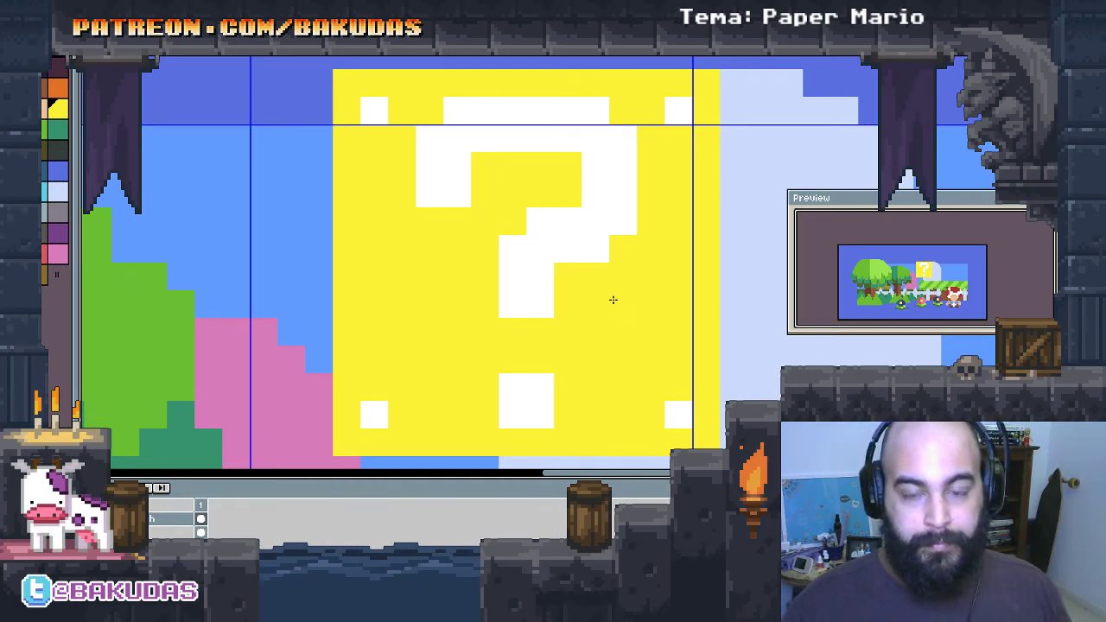
{"action": "left_click_drag", "start_coordinate": [563, 388], "coordinate": [533, 406]}
{"action": "key", "text": "ctrl+z"}
{"action": "left_click", "coordinate": [523, 299]}
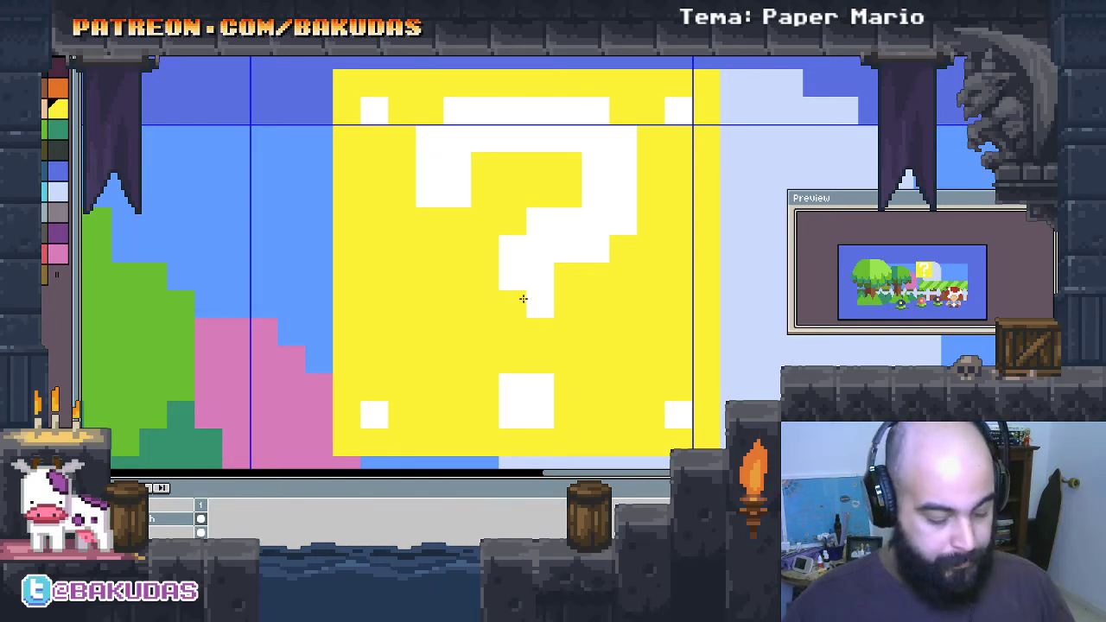
{"action": "mouse_move", "coordinate": [521, 294]}
{"action": "left_mouse_down"}
{"action": "mouse_move", "coordinate": [513, 321]}
{"action": "mouse_move", "coordinate": [539, 326]}
{"action": "left_mouse_up"}
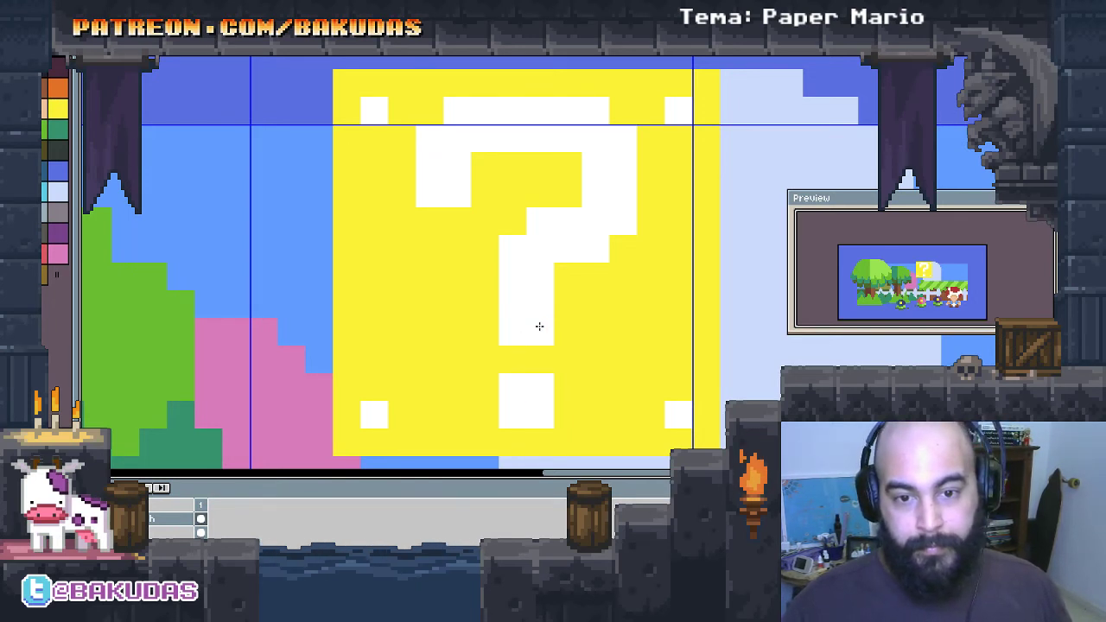
{"action": "left_click", "coordinate": [566, 277]}
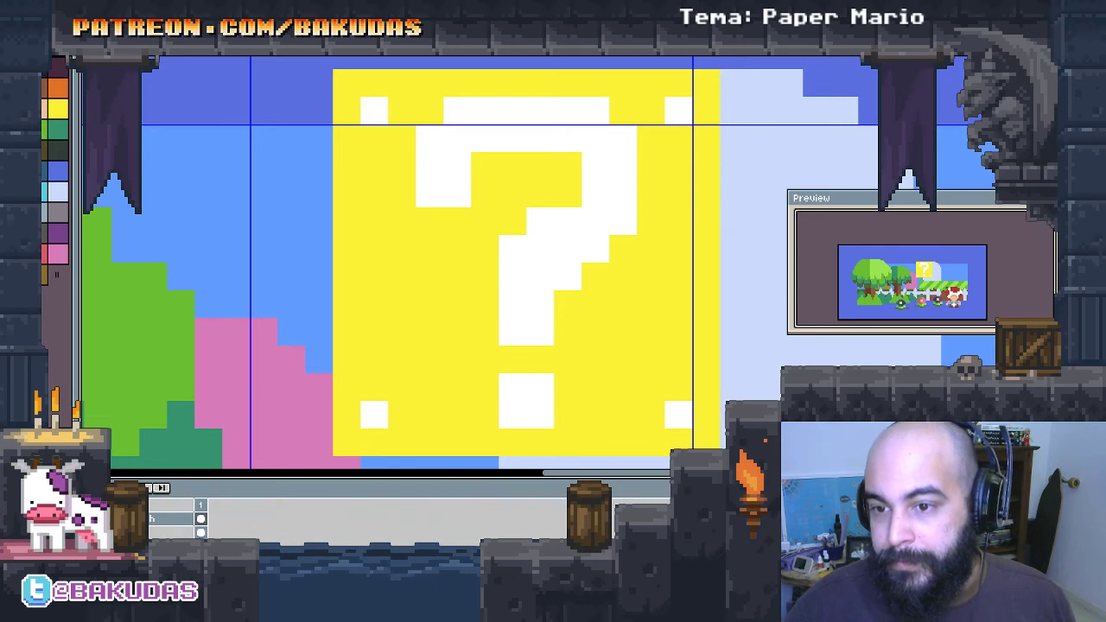
{"action": "key", "text": "ctrl+z"}
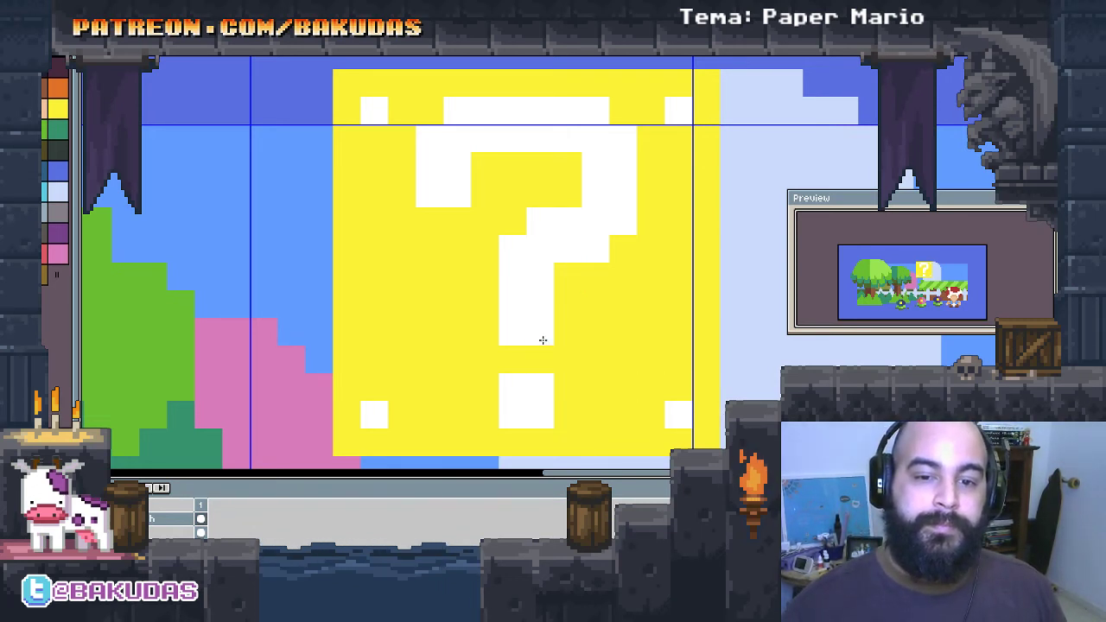
Step: Repaint the stem bottom yellow and reposition the question mark's white dot
{"action": "left_click_drag", "start_coordinate": [553, 341], "coordinate": [515, 335]}
{"action": "left_click", "coordinate": [533, 397]}
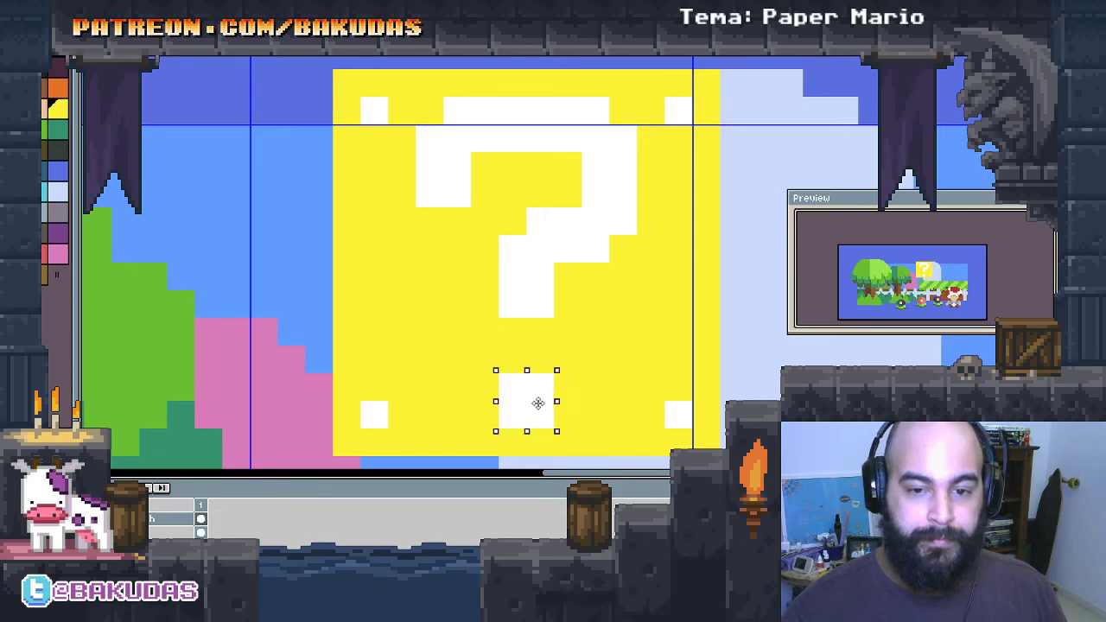
{"action": "left_click_drag", "start_coordinate": [533, 397], "coordinate": [533, 370]}
{"action": "key", "text": "ctrl+d"}
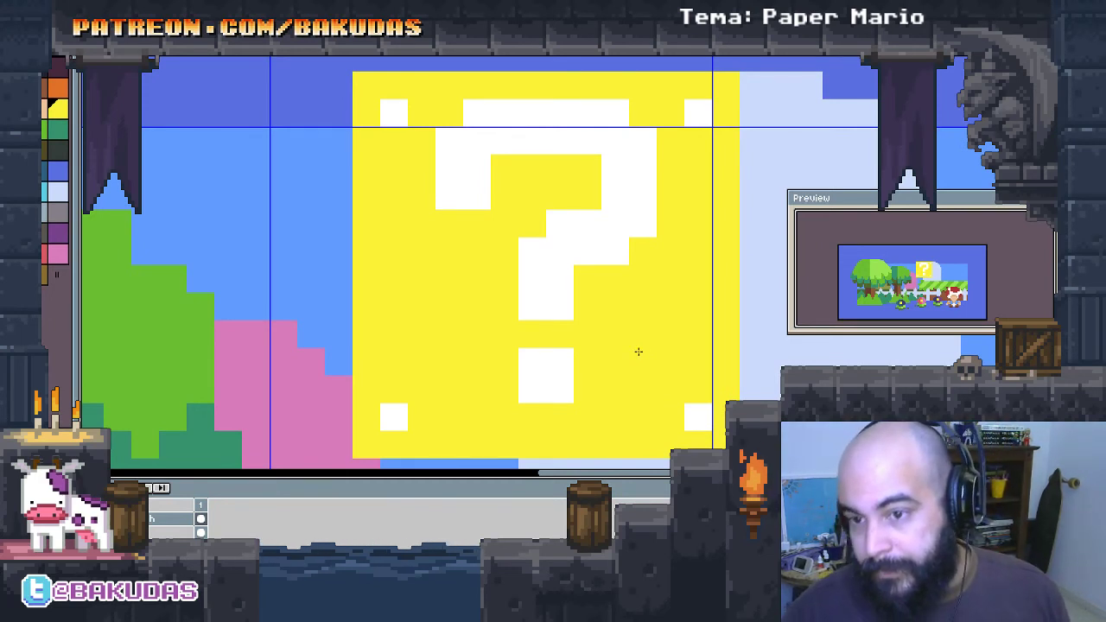
{"action": "key", "text": "i"}
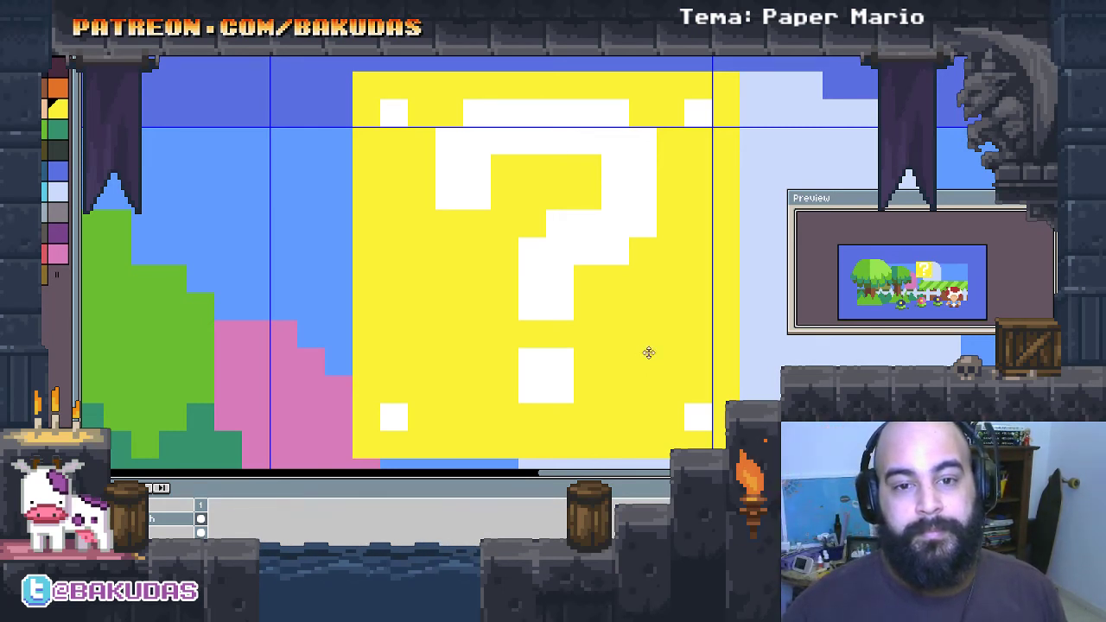
{"action": "left_click_drag", "start_coordinate": [566, 389], "coordinate": [556, 384]}
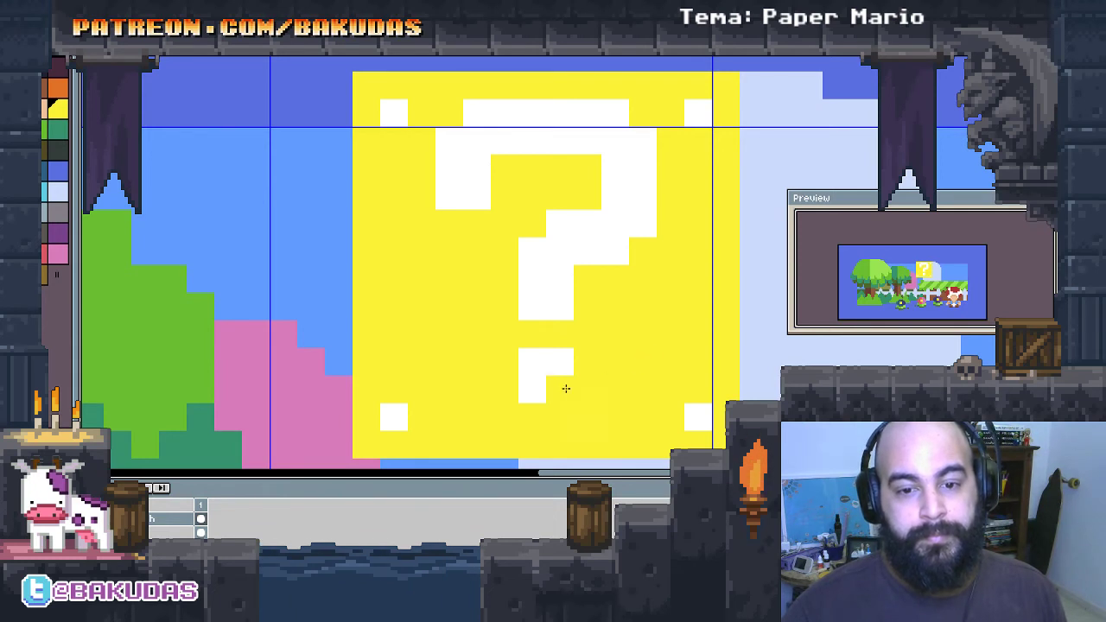
{"action": "key", "text": "ctrl+z"}
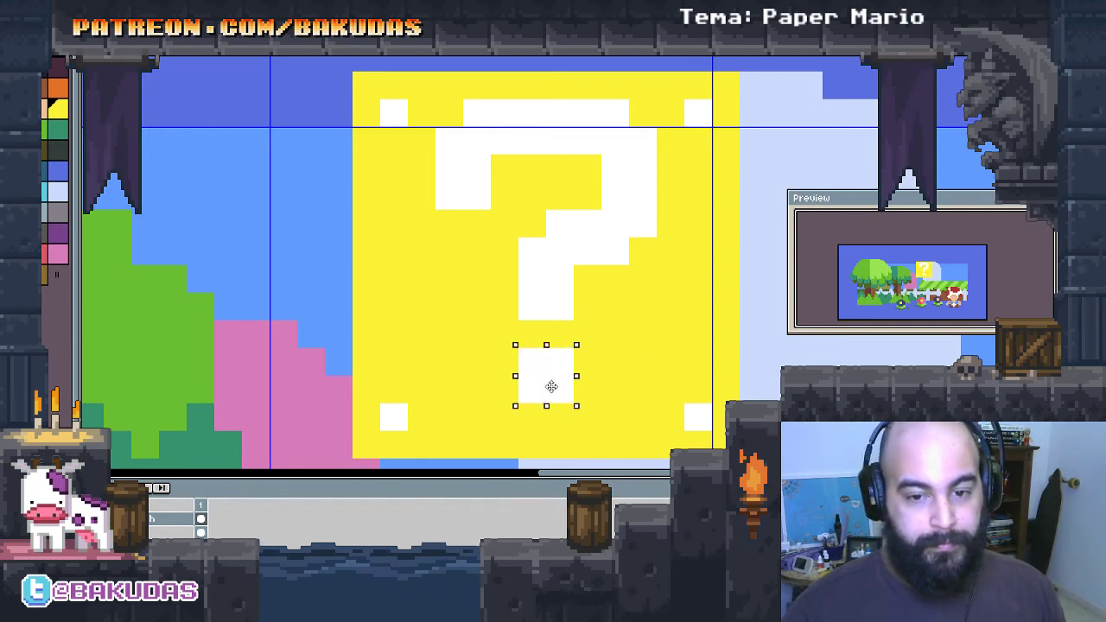
{"action": "key", "text": "Down"}
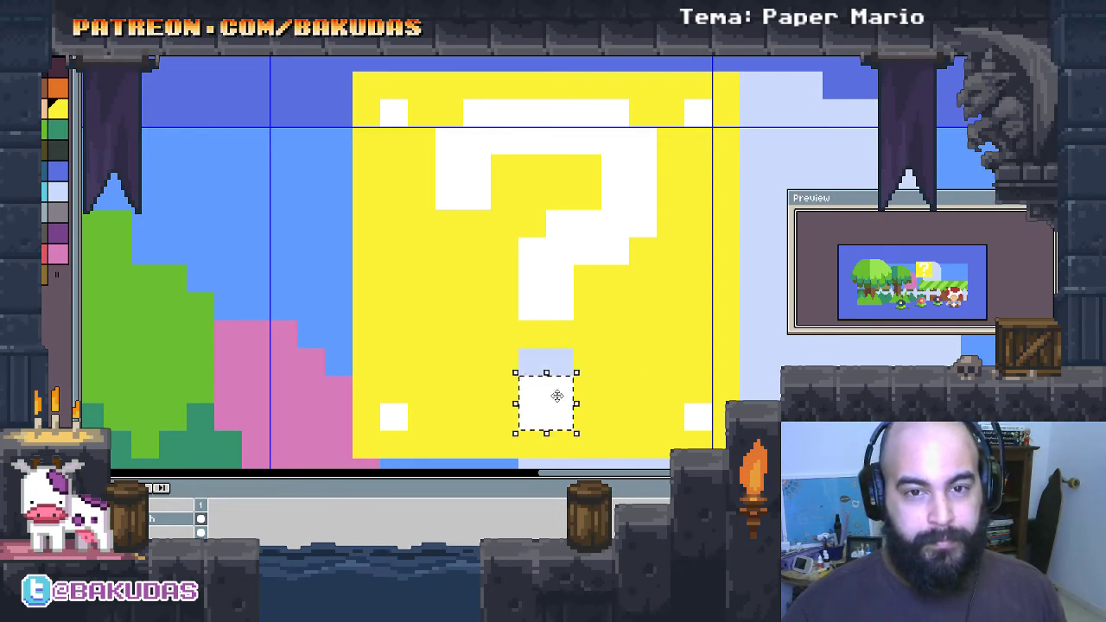
Step: Move the question mark's upper part down a pixel and fill the block's top row yellow
{"action": "left_click", "coordinate": [619, 186]}
{"action": "left_click_drag", "start_coordinate": [622, 188], "coordinate": [623, 212]}
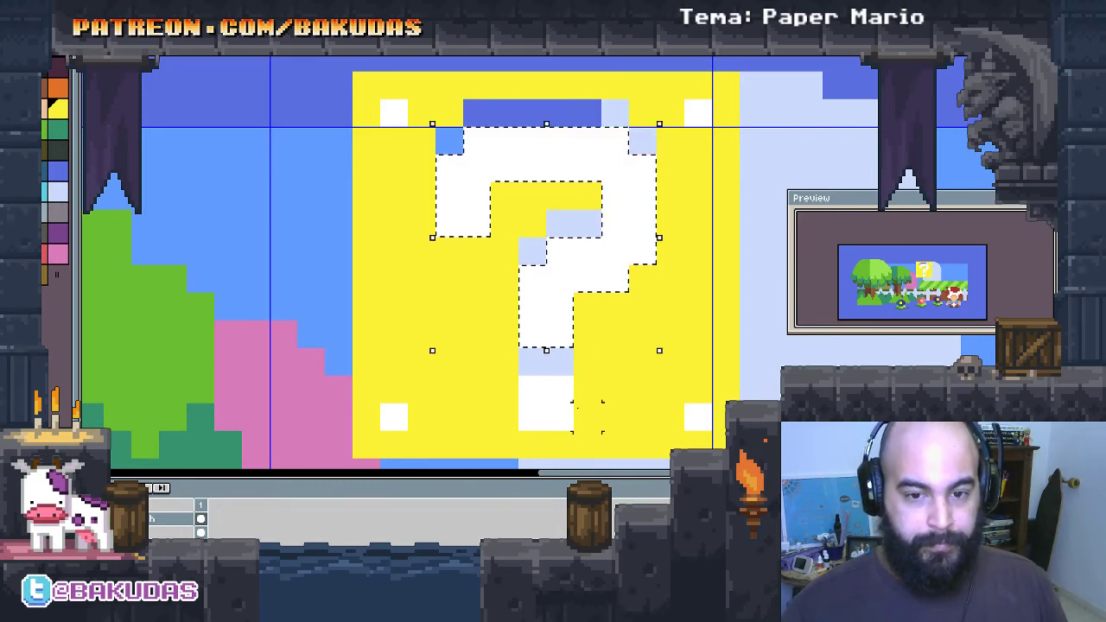
{"action": "key", "text": "ctrl+d"}
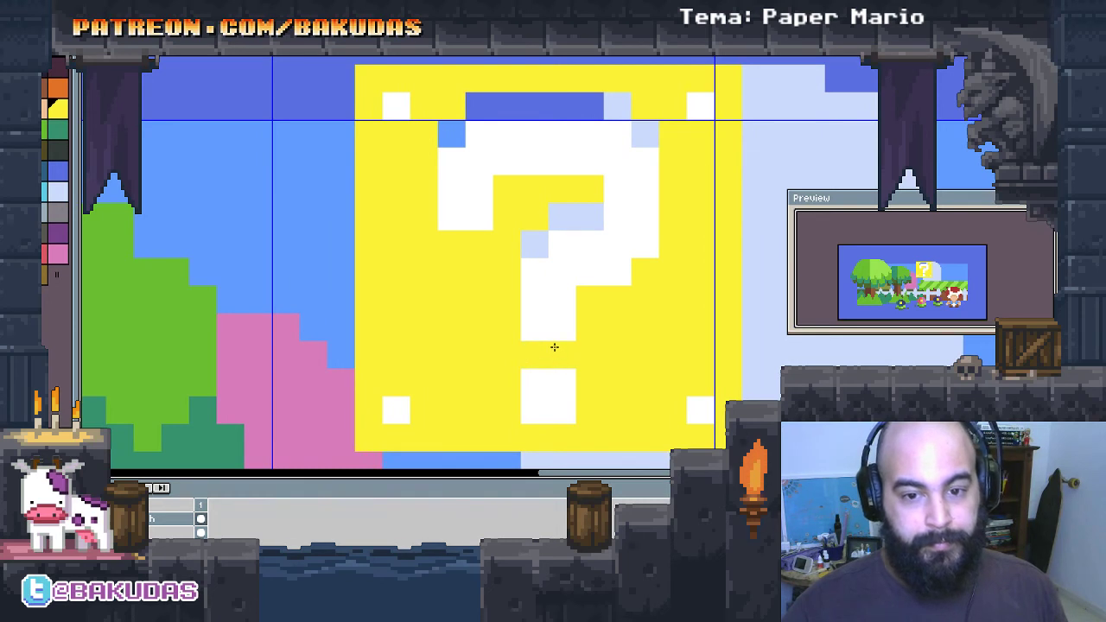
{"action": "left_click_drag", "start_coordinate": [478, 106], "coordinate": [617, 107]}
{"action": "left_click", "coordinate": [451, 134]}
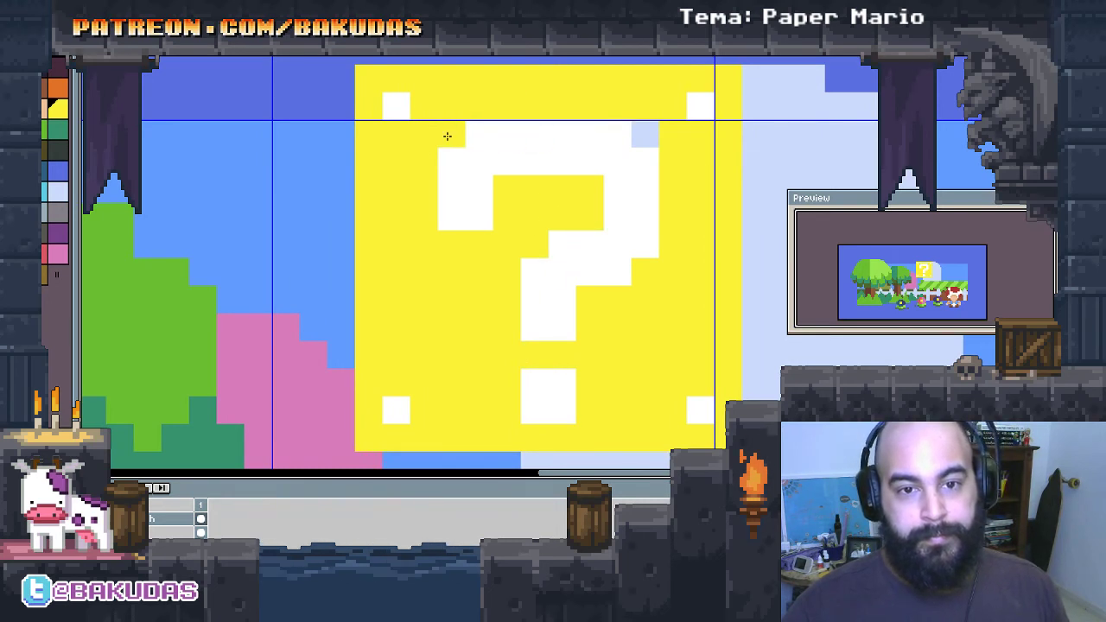
{"action": "left_click_drag", "start_coordinate": [625, 340], "coordinate": [633, 321]}
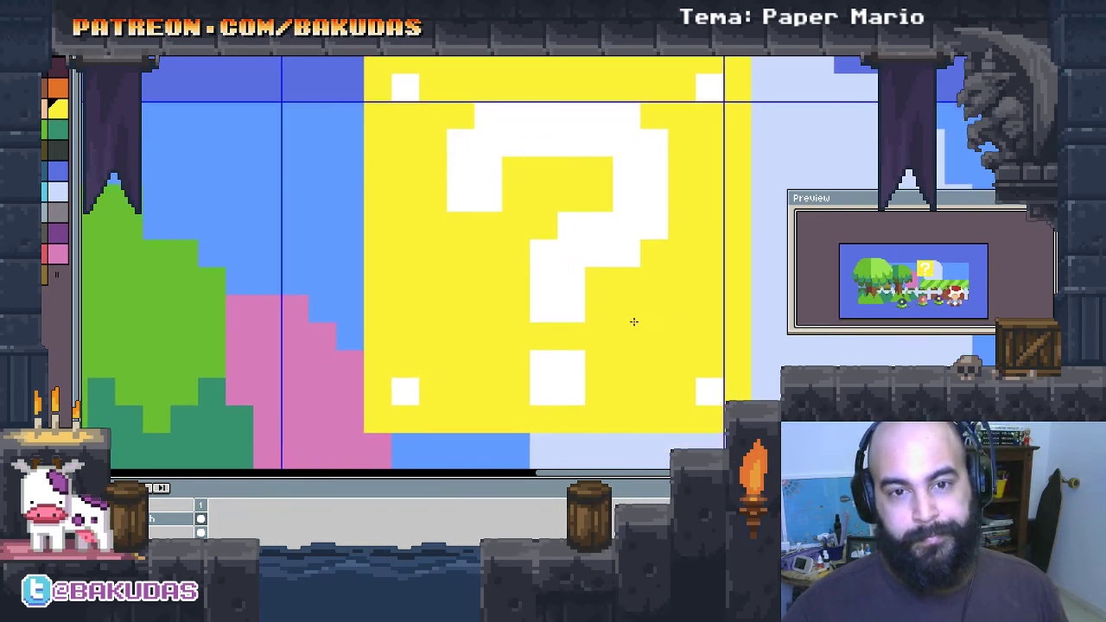
{"action": "left_click_drag", "start_coordinate": [472, 323], "coordinate": [515, 335]}
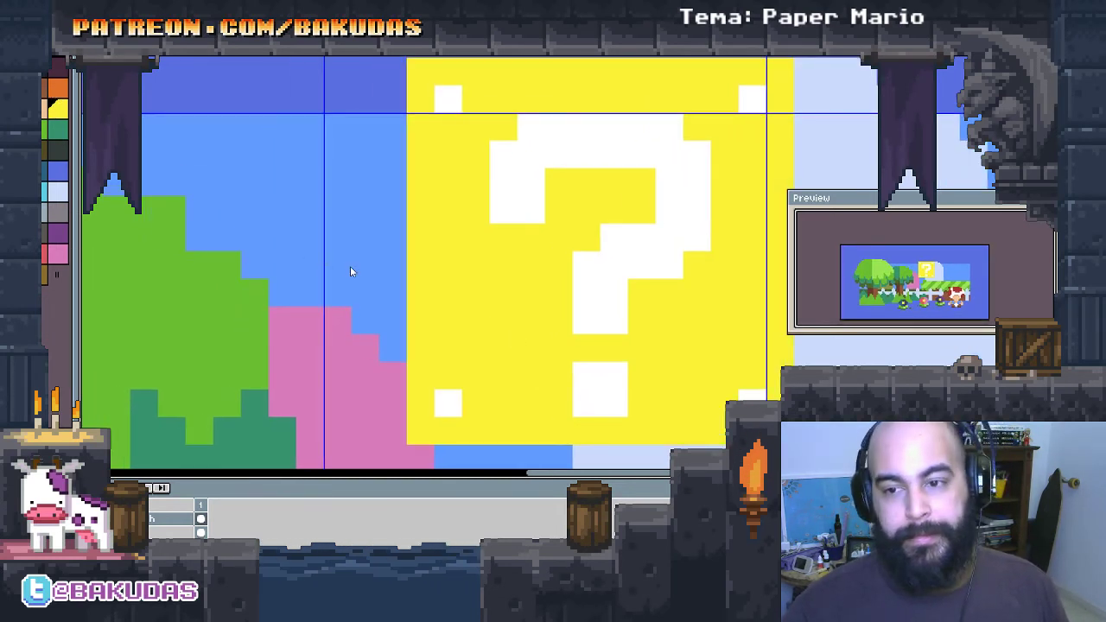
Step: Paint brown shadow pixels under the question mark's top, curve, stem and dot
{"action": "left_click_drag", "start_coordinate": [346, 268], "coordinate": [343, 287]}
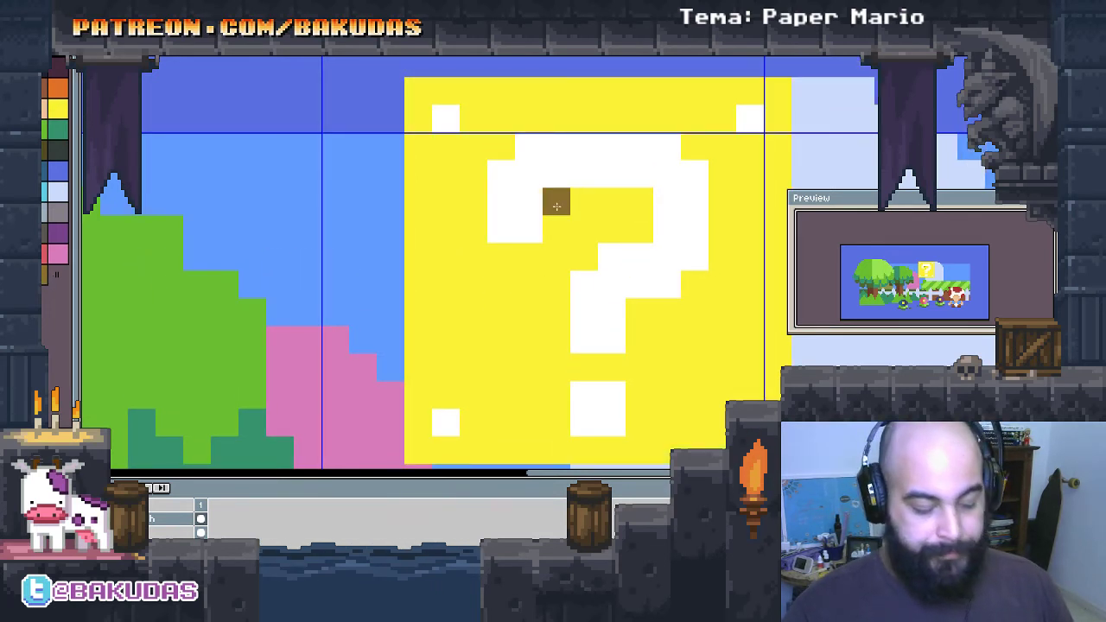
{"action": "left_click_drag", "start_coordinate": [555, 206], "coordinate": [641, 201]}
{"action": "left_click_drag", "start_coordinate": [491, 250], "coordinate": [529, 257]}
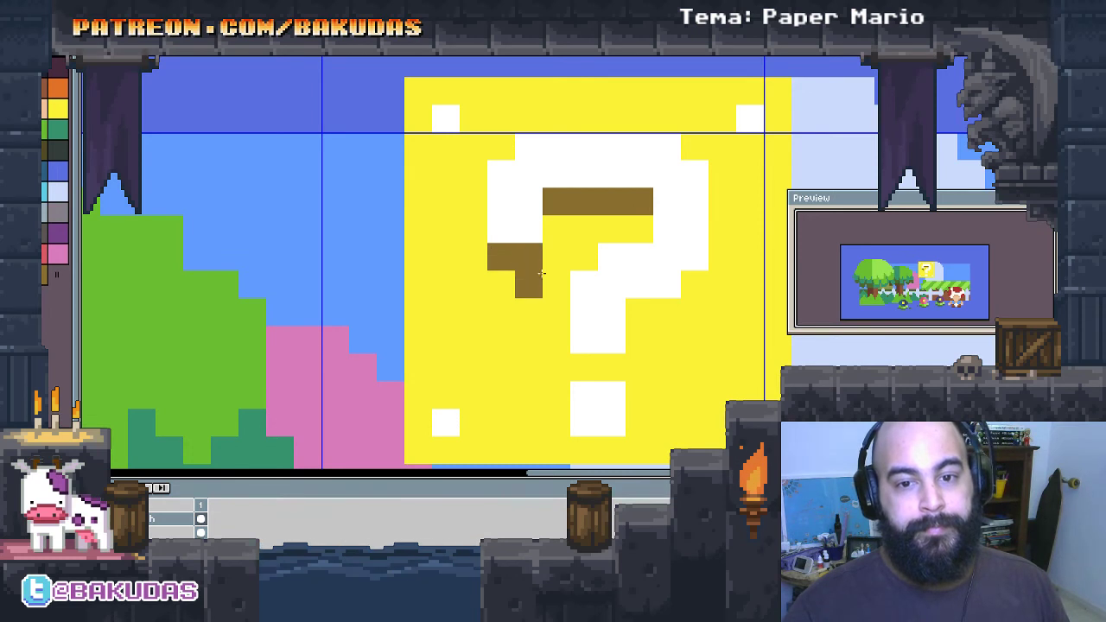
{"action": "left_click_drag", "start_coordinate": [581, 377], "coordinate": [610, 372]}
{"action": "left_click", "coordinate": [694, 285]}
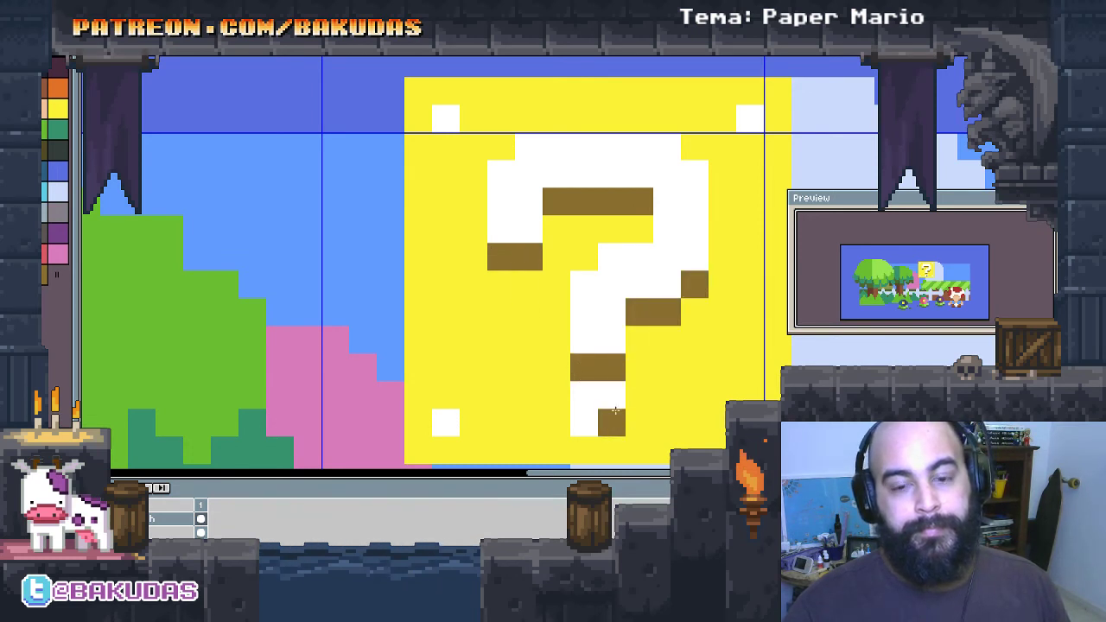
{"action": "left_click_drag", "start_coordinate": [584, 451], "coordinate": [611, 451]}
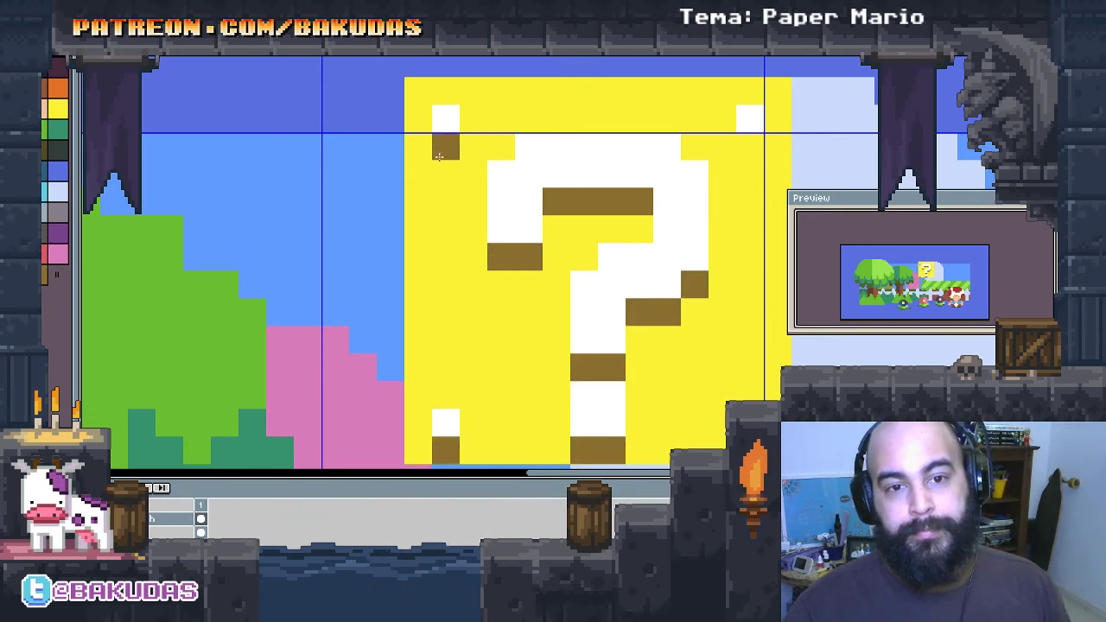
Step: Turn the bottom-left, top-left and top-right corner rivets brown
{"action": "left_click", "coordinate": [451, 429]}
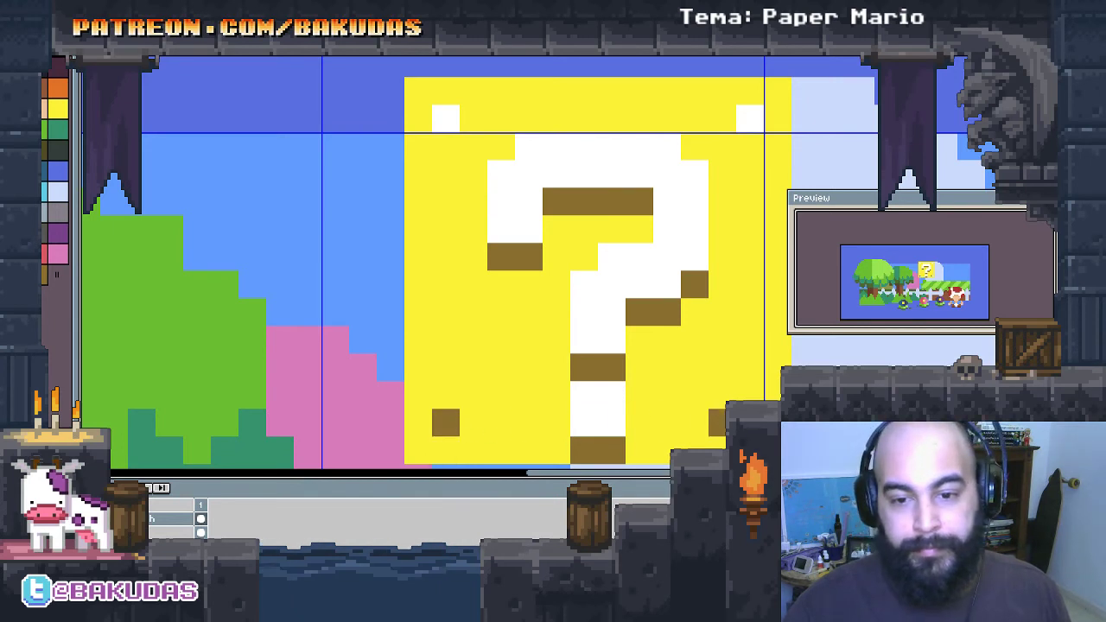
{"action": "left_click", "coordinate": [750, 117]}
{"action": "left_click", "coordinate": [446, 117]}
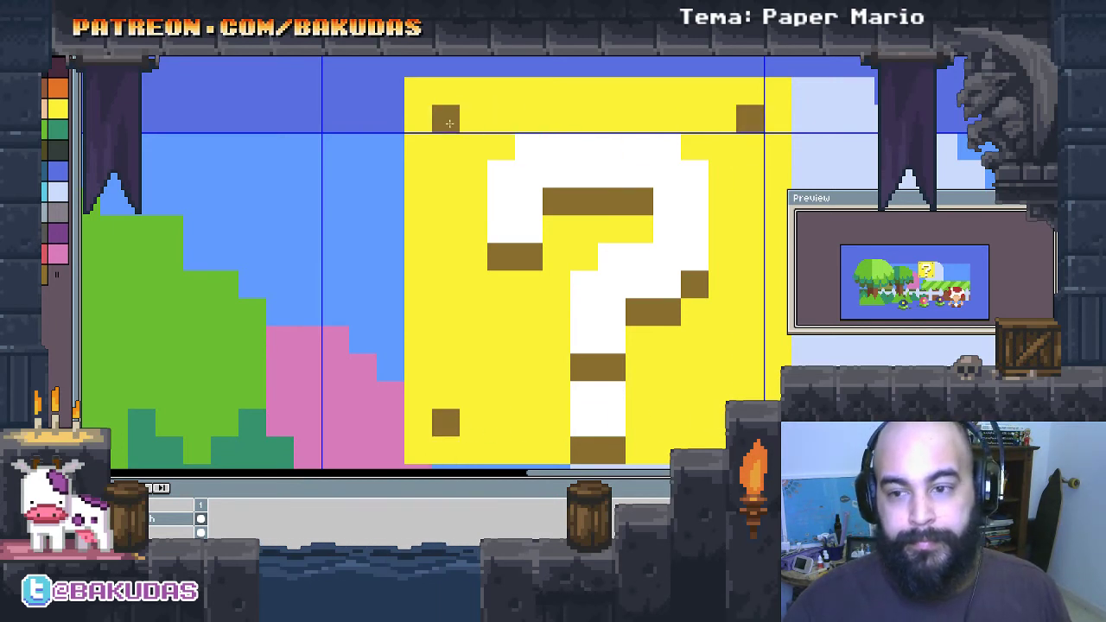
{"action": "scroll", "coordinate": [566, 311], "scroll_direction": "left", "scroll_amount": 1}
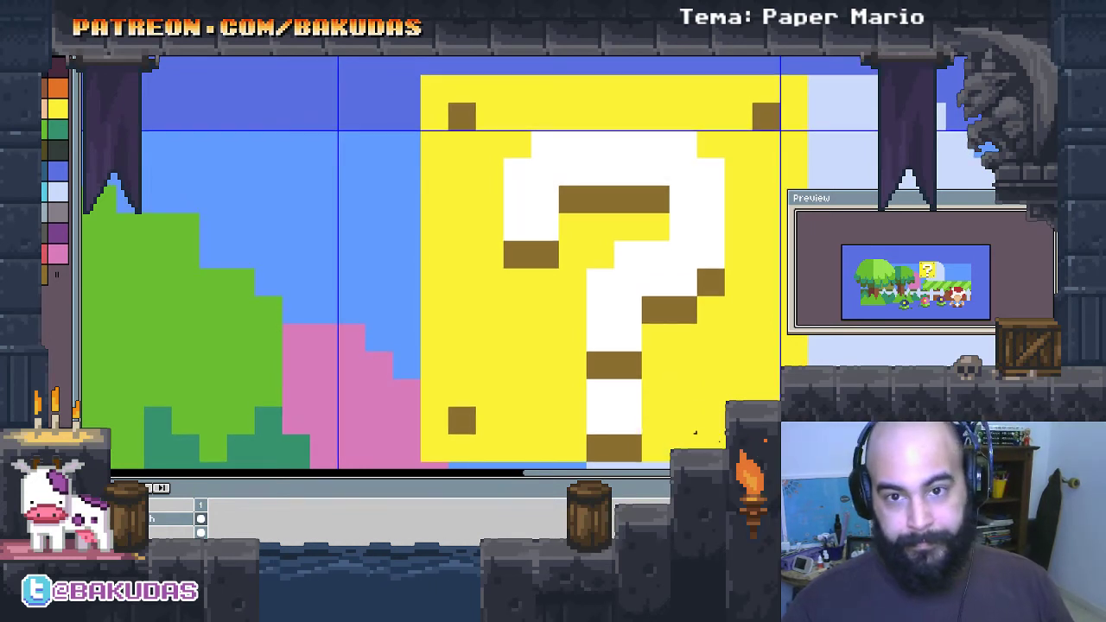
Step: Nudge the question mark up one pixel and fill the block's bottom row yellow
{"action": "left_click_drag", "start_coordinate": [725, 463], "coordinate": [501, 128]}
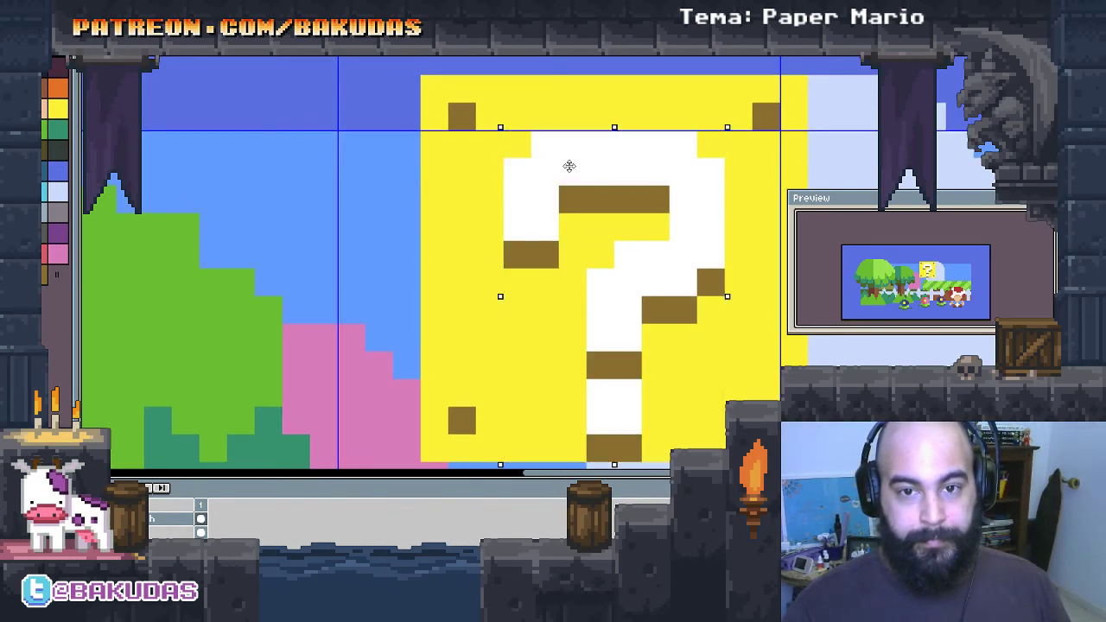
{"action": "left_click_drag", "start_coordinate": [568, 165], "coordinate": [568, 154]}
{"action": "key", "text": "ctrl+d"}
{"action": "left_click_drag", "start_coordinate": [661, 370], "coordinate": [658, 303]}
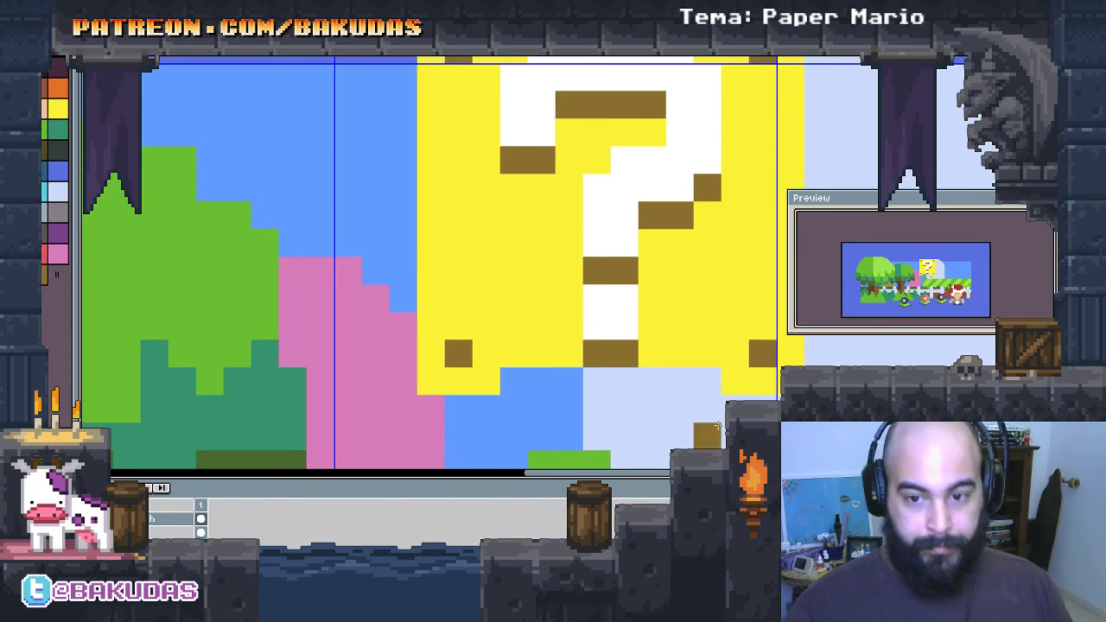
{"action": "left_click_drag", "start_coordinate": [709, 378], "coordinate": [519, 380]}
{"action": "left_click", "coordinate": [590, 275]}
{"action": "left_click_drag", "start_coordinate": [590, 278], "coordinate": [581, 308]}
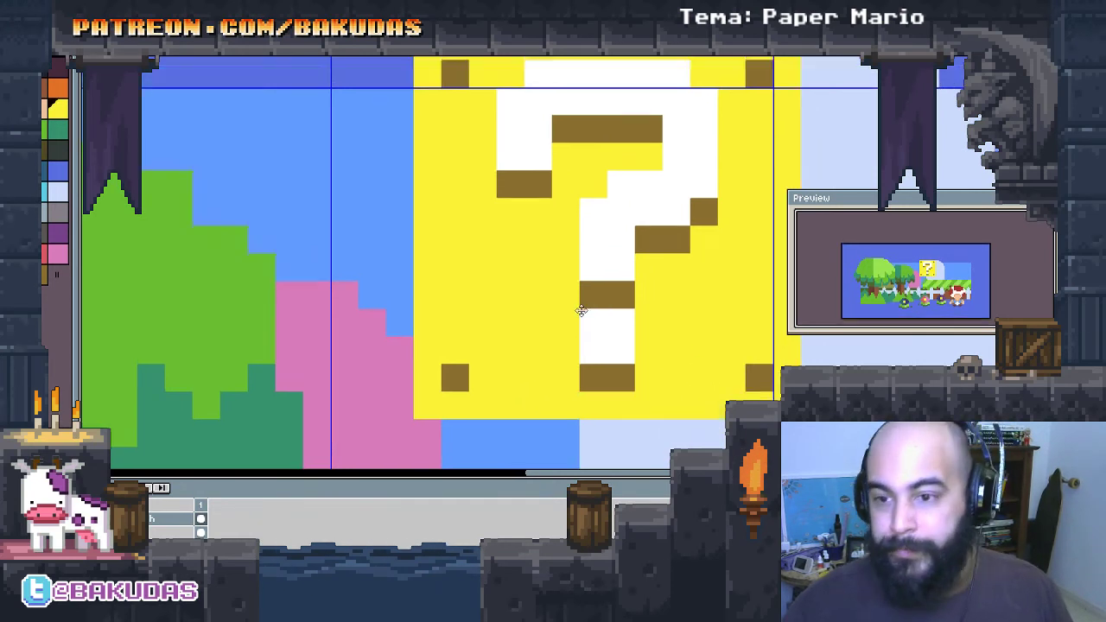
{"action": "scroll", "coordinate": [582, 308], "scroll_direction": "down", "scroll_amount": 2}
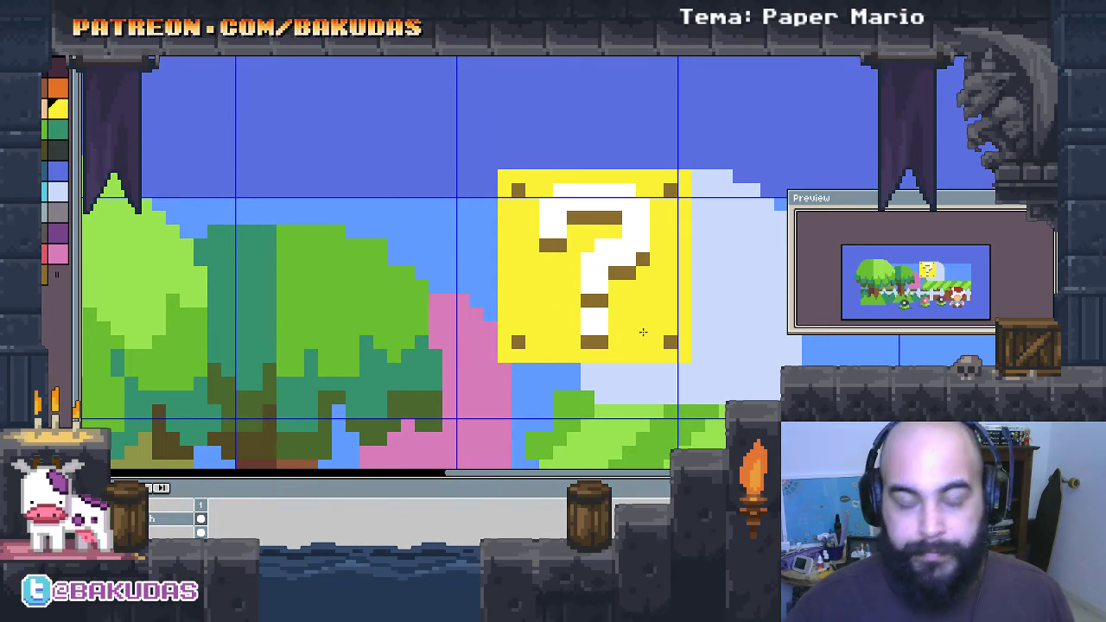
Step: Move the finished question-mark block higher into the sky above the fence
{"action": "scroll", "coordinate": [643, 331], "scroll_direction": "down", "scroll_amount": 1}
{"action": "scroll", "coordinate": [524, 265], "scroll_direction": "down", "scroll_amount": 1}
{"action": "mouse_move", "coordinate": [435, 178]}
{"action": "left_mouse_down"}
{"action": "mouse_move", "coordinate": [563, 299]}
{"action": "mouse_move", "coordinate": [586, 242]}
{"action": "mouse_move", "coordinate": [524, 240]}
{"action": "left_mouse_up"}
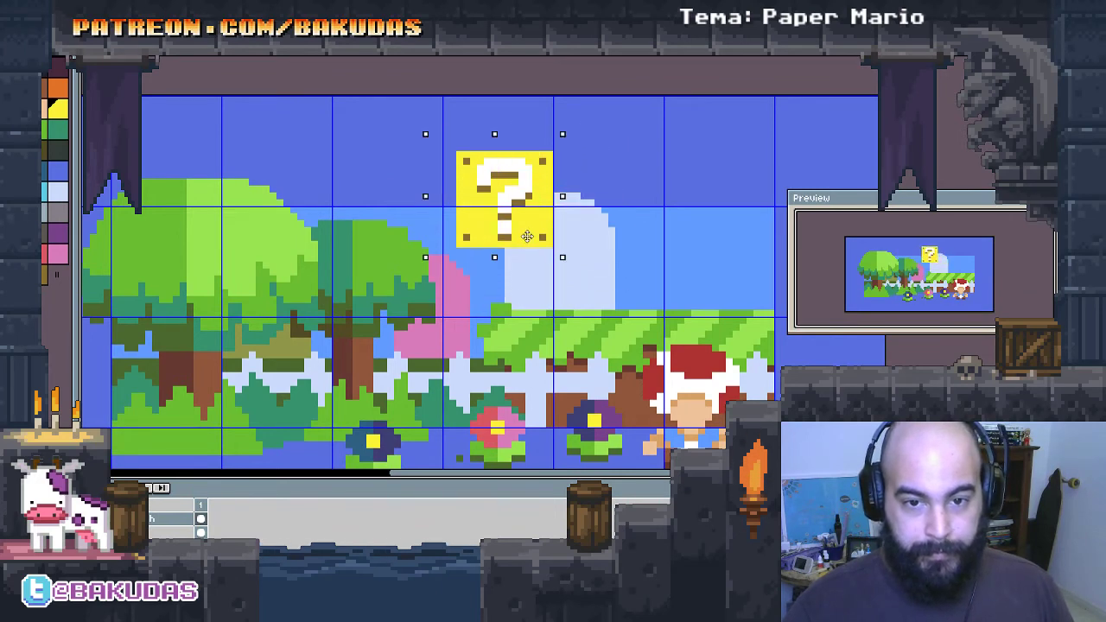
{"action": "left_click_drag", "start_coordinate": [552, 374], "coordinate": [631, 296]}
{"action": "scroll", "coordinate": [631, 296], "scroll_direction": "down", "scroll_amount": 1}
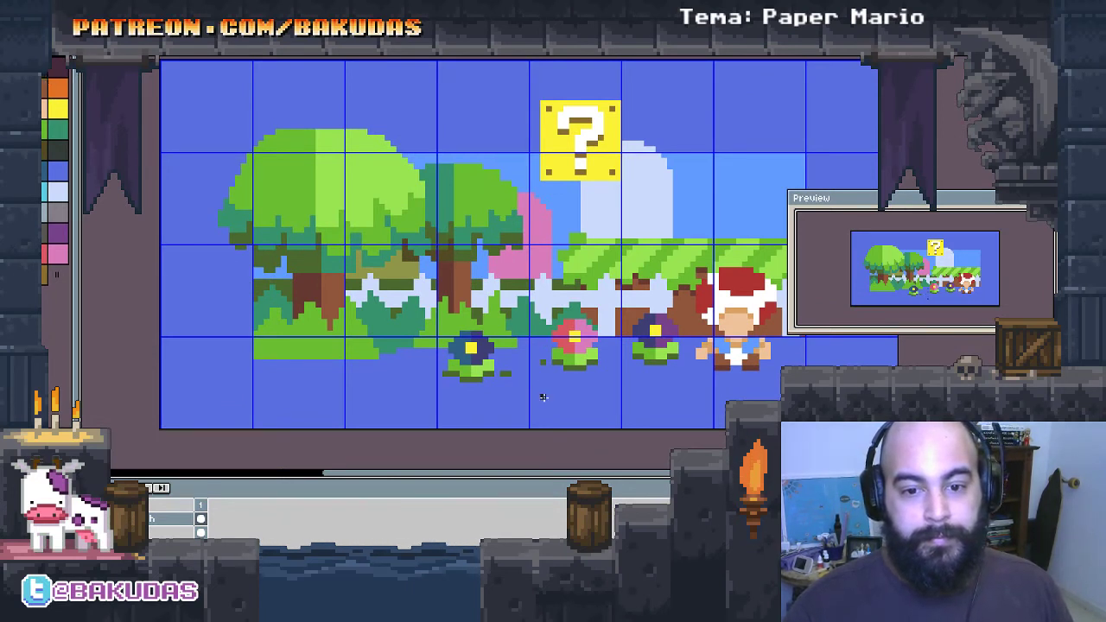
Step: Draw a short dark horizontal line on the ground beneath the pink flower
{"action": "left_click_drag", "start_coordinate": [541, 399], "coordinate": [616, 399]}
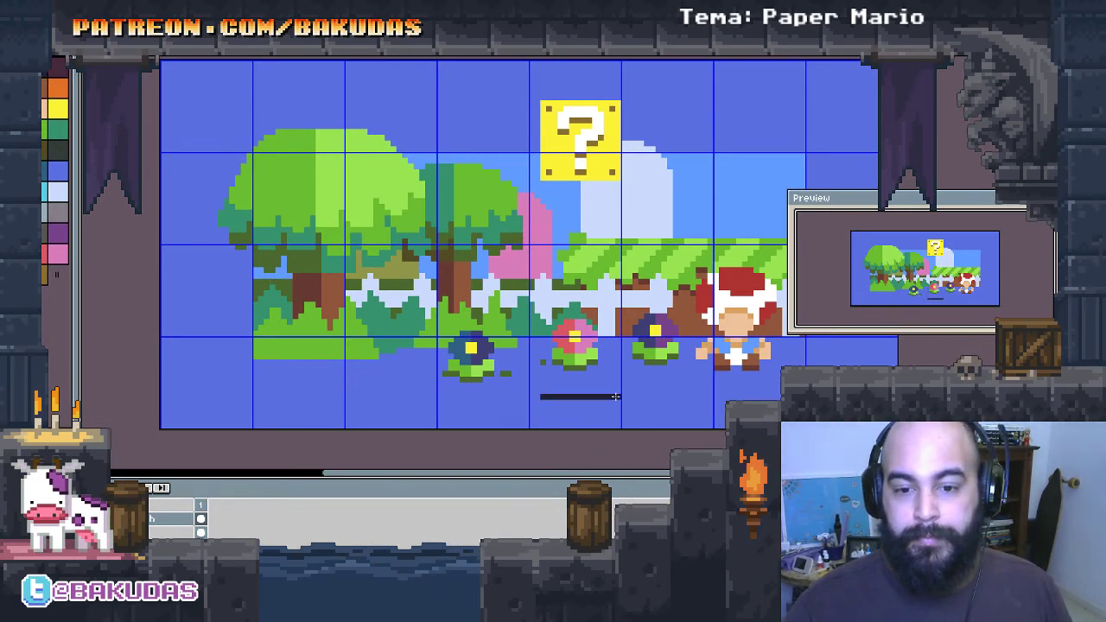
{"action": "scroll", "coordinate": [715, 384], "scroll_direction": "up", "scroll_amount": 1}
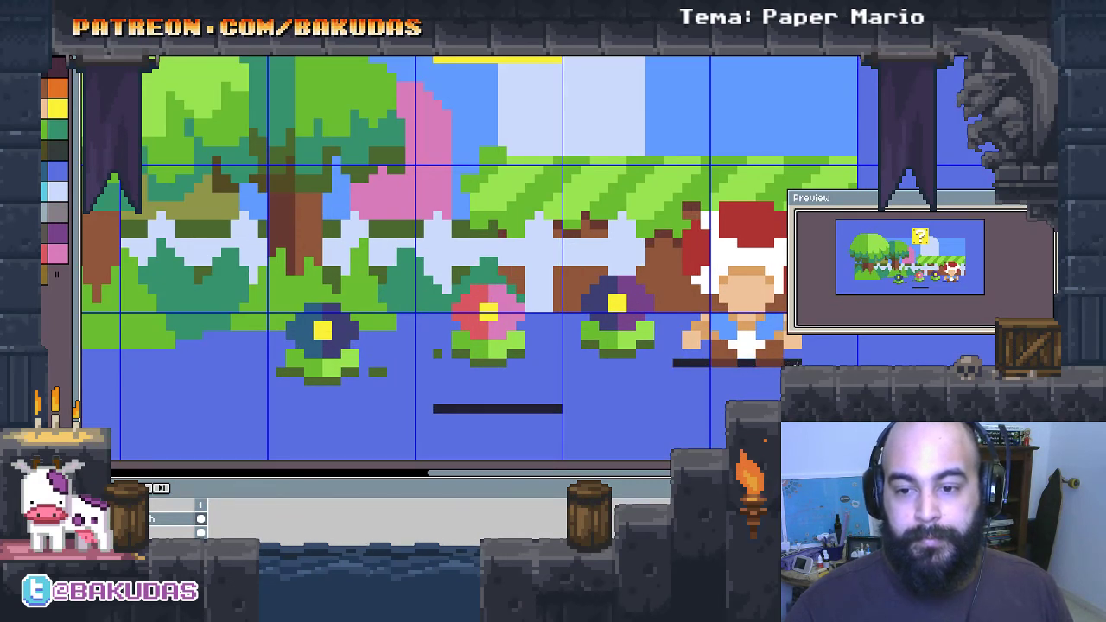
{"action": "scroll", "coordinate": [717, 366], "scroll_direction": "right", "scroll_amount": 1}
{"action": "scroll", "coordinate": [752, 371], "scroll_direction": "right", "scroll_amount": 1}
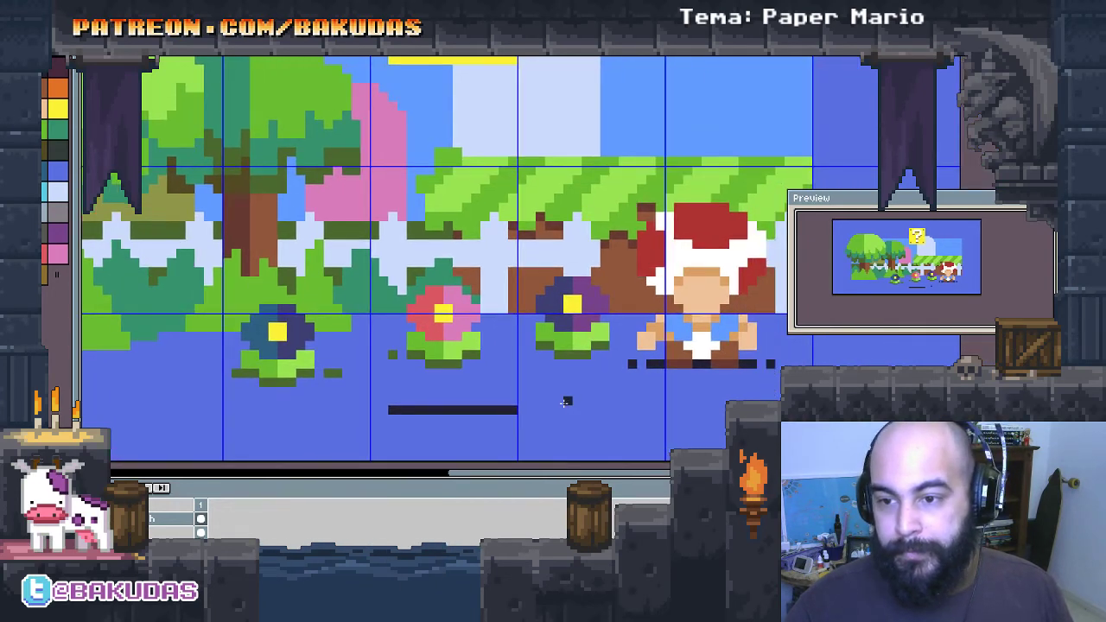
{"action": "scroll", "coordinate": [566, 401], "scroll_direction": "left", "scroll_amount": 1}
{"action": "scroll", "coordinate": [565, 389], "scroll_direction": "down", "scroll_amount": 2}
{"action": "scroll", "coordinate": [568, 372], "scroll_direction": "left", "scroll_amount": 1}
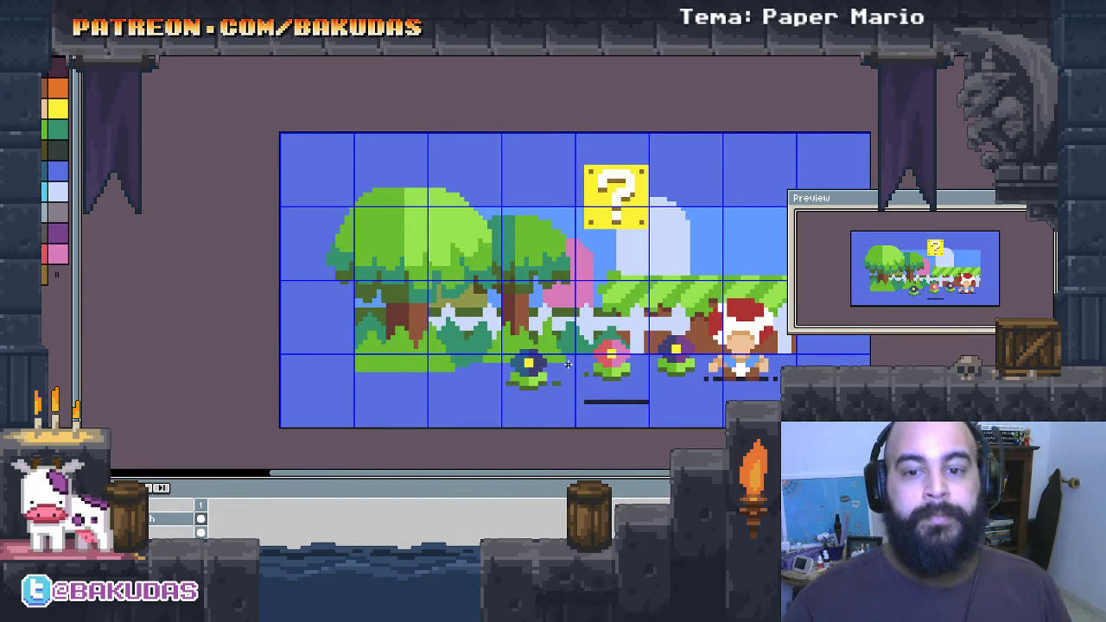
{"action": "scroll", "coordinate": [568, 365], "scroll_direction": "up", "scroll_amount": 1}
{"action": "scroll", "coordinate": [545, 350], "scroll_direction": "right", "scroll_amount": 1}
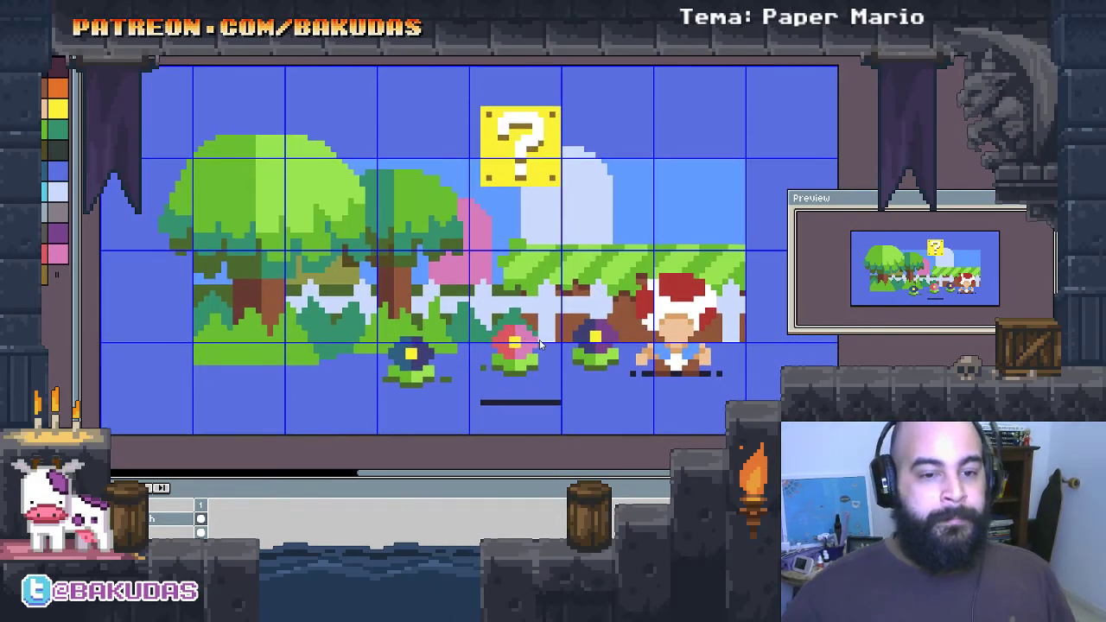
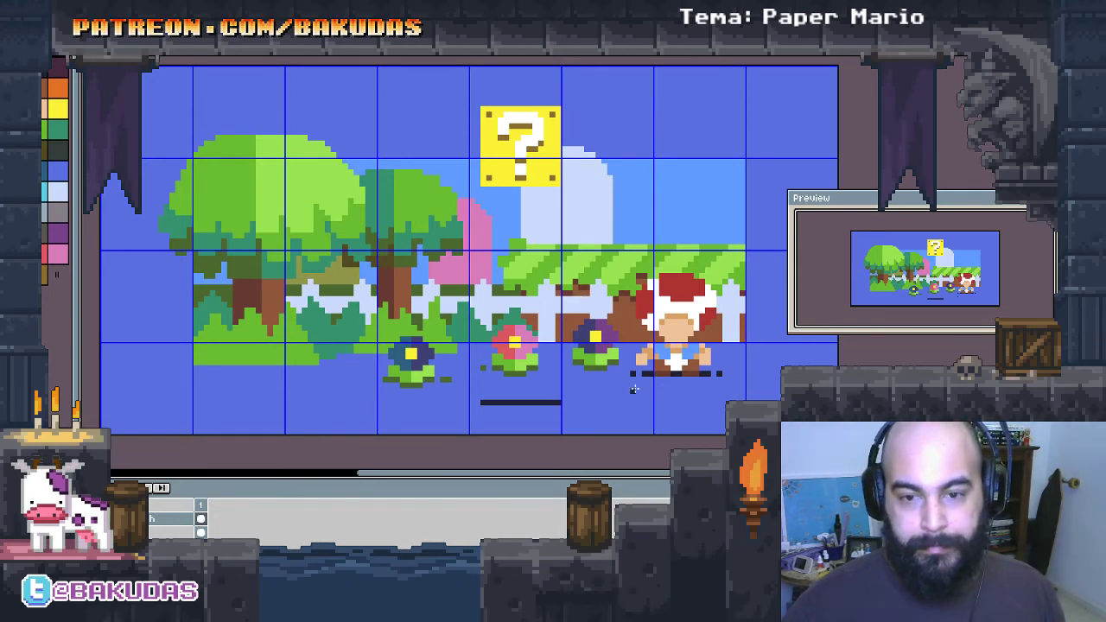
Step: Zoom in and pan over to the trees on the left side of the scene
{"action": "scroll", "coordinate": [322, 364], "scroll_direction": "left", "scroll_amount": 2}
{"action": "scroll", "coordinate": [660, 304], "scroll_direction": "up", "scroll_amount": 1}
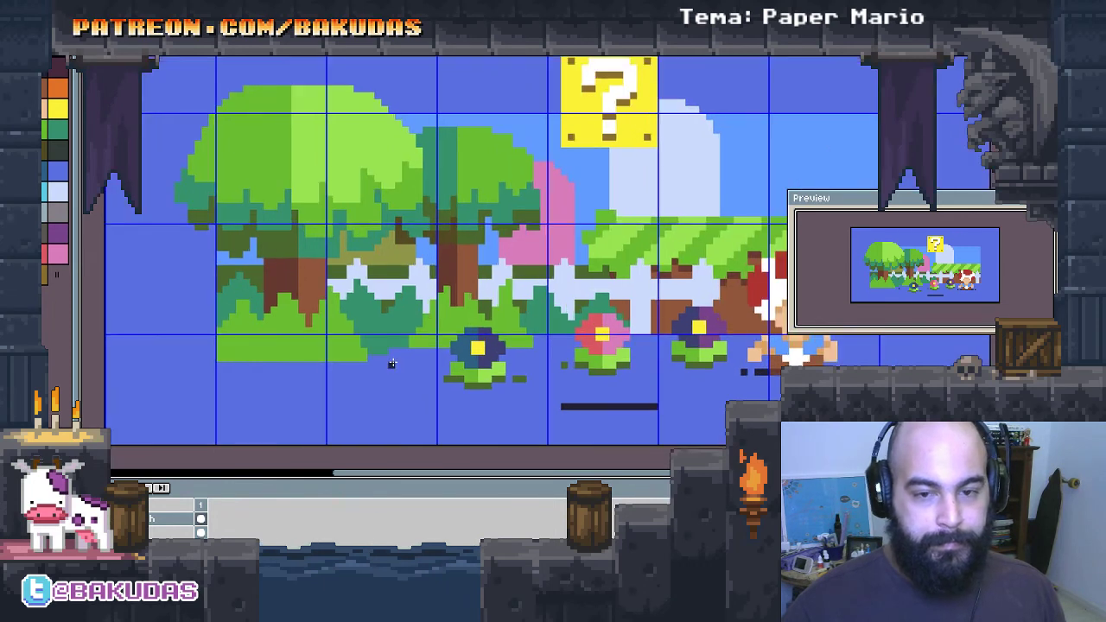
{"action": "scroll", "coordinate": [660, 304], "scroll_direction": "up", "scroll_amount": 1}
{"action": "scroll", "coordinate": [660, 304], "scroll_direction": "up", "scroll_amount": 1}
{"action": "scroll", "coordinate": [452, 312], "scroll_direction": "left", "scroll_amount": 5}
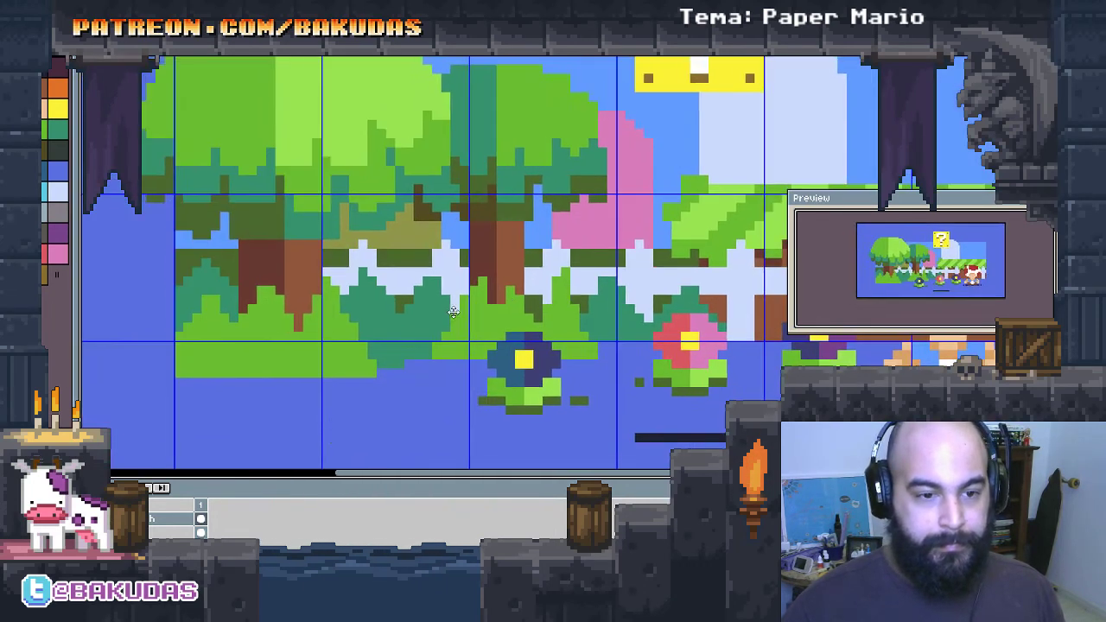
{"action": "scroll", "coordinate": [326, 325], "scroll_direction": "up", "scroll_amount": 1}
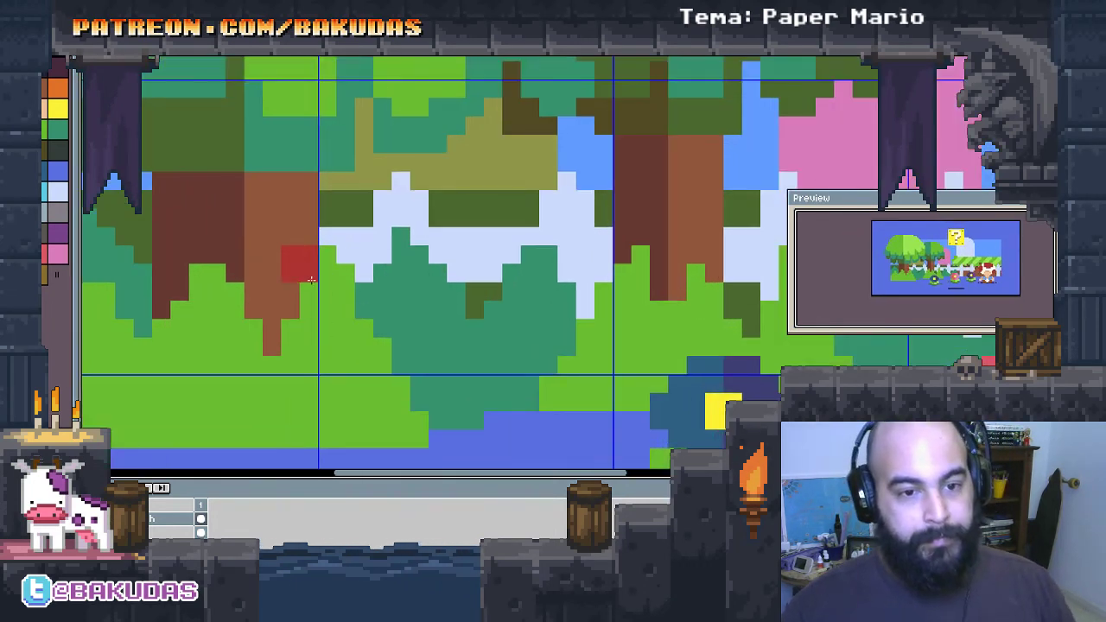
{"action": "scroll", "coordinate": [316, 269], "scroll_direction": "up", "scroll_amount": 1}
{"action": "scroll", "coordinate": [320, 278], "scroll_direction": "down", "scroll_amount": 1}
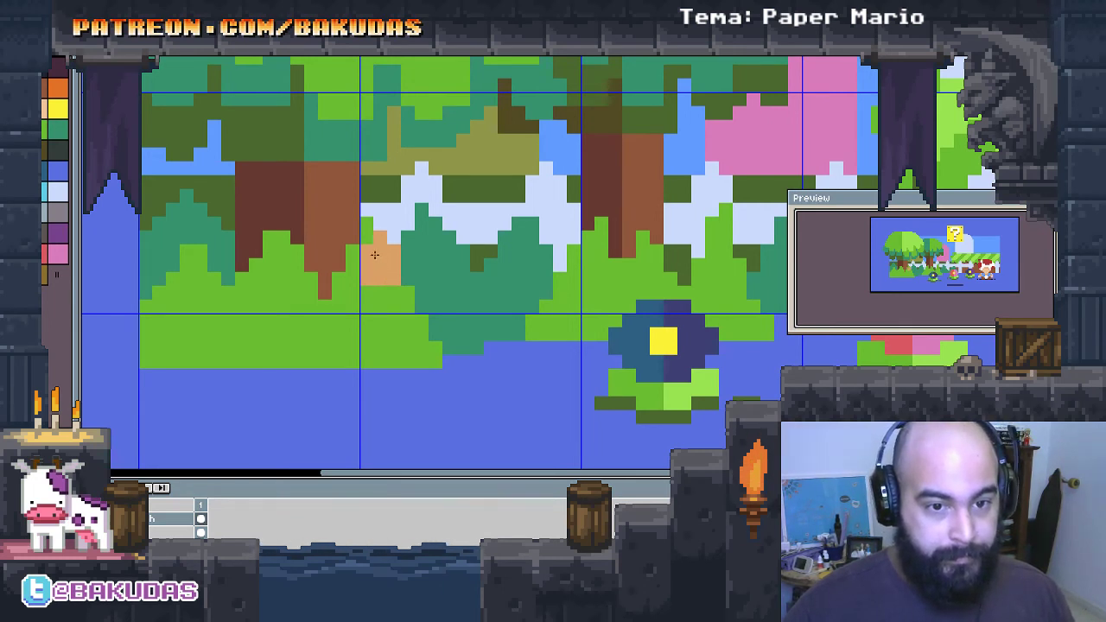
Step: Add more tan skin beside the patch and start dark brown pixels below it
{"action": "mouse_move", "coordinate": [354, 238]}
{"action": "left_mouse_down"}
{"action": "mouse_move", "coordinate": [346, 264]}
{"action": "mouse_move", "coordinate": [429, 298]}
{"action": "left_mouse_up"}
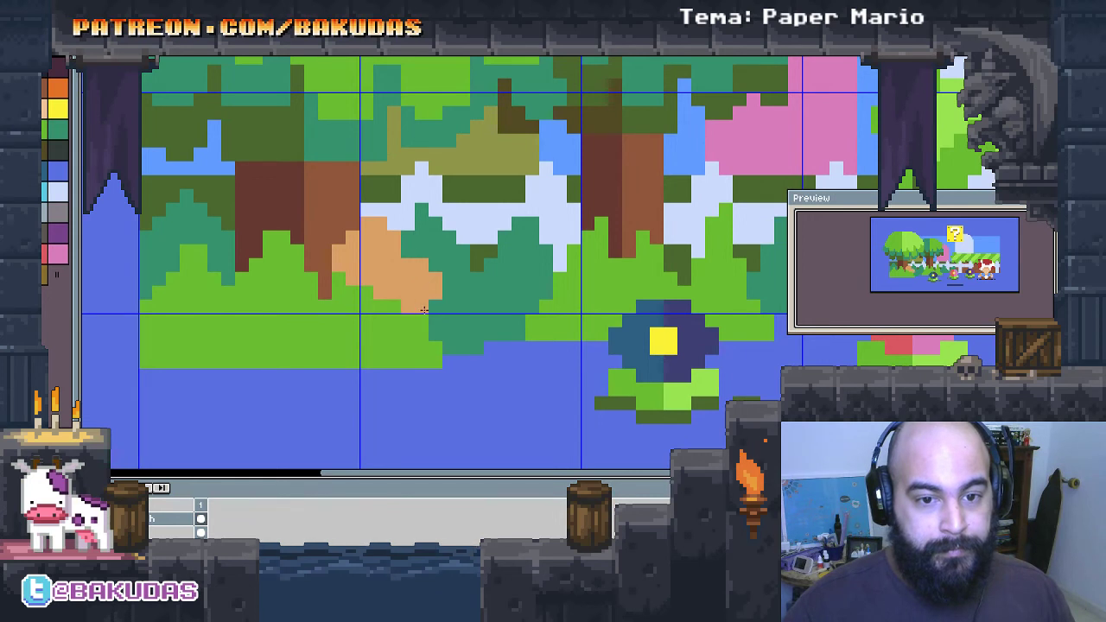
{"action": "scroll", "coordinate": [365, 306], "scroll_direction": "up", "scroll_amount": 1}
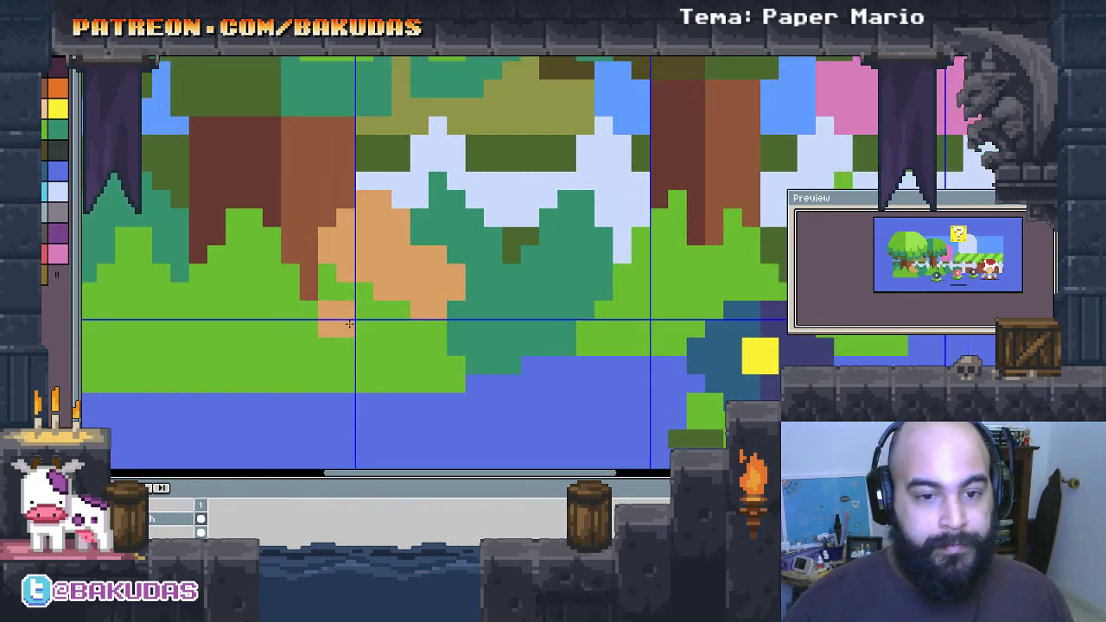
{"action": "left_click", "coordinate": [398, 324]}
{"action": "key", "text": "ctrl+z"}
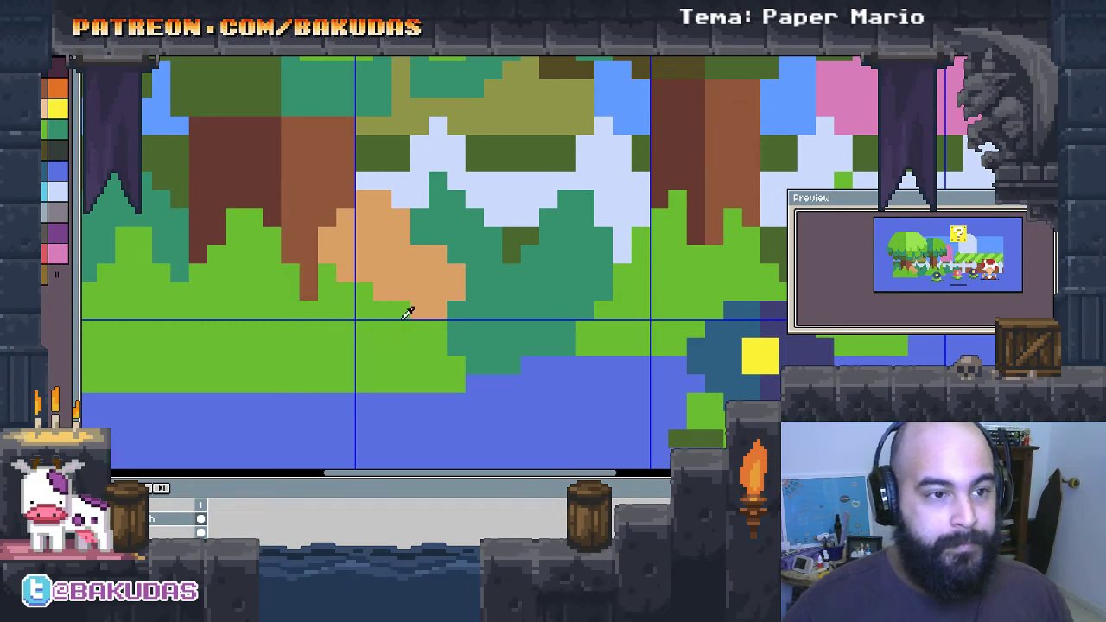
{"action": "left_click", "coordinate": [400, 327]}
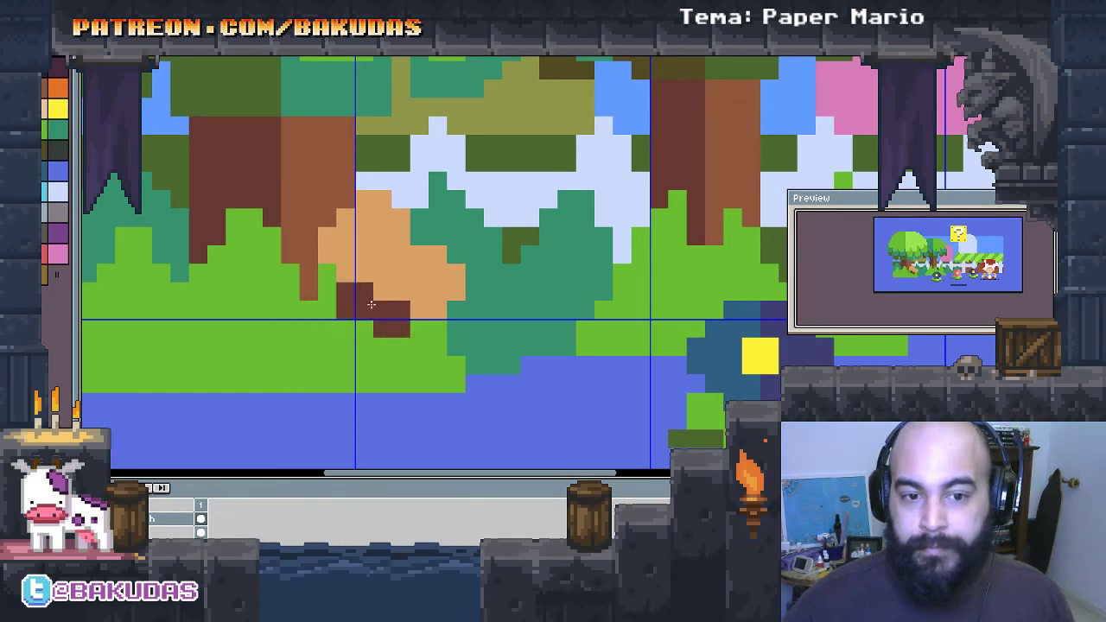
Step: Extend the dark brown patch along the face's lower edge
{"action": "left_click_drag", "start_coordinate": [397, 323], "coordinate": [518, 326]}
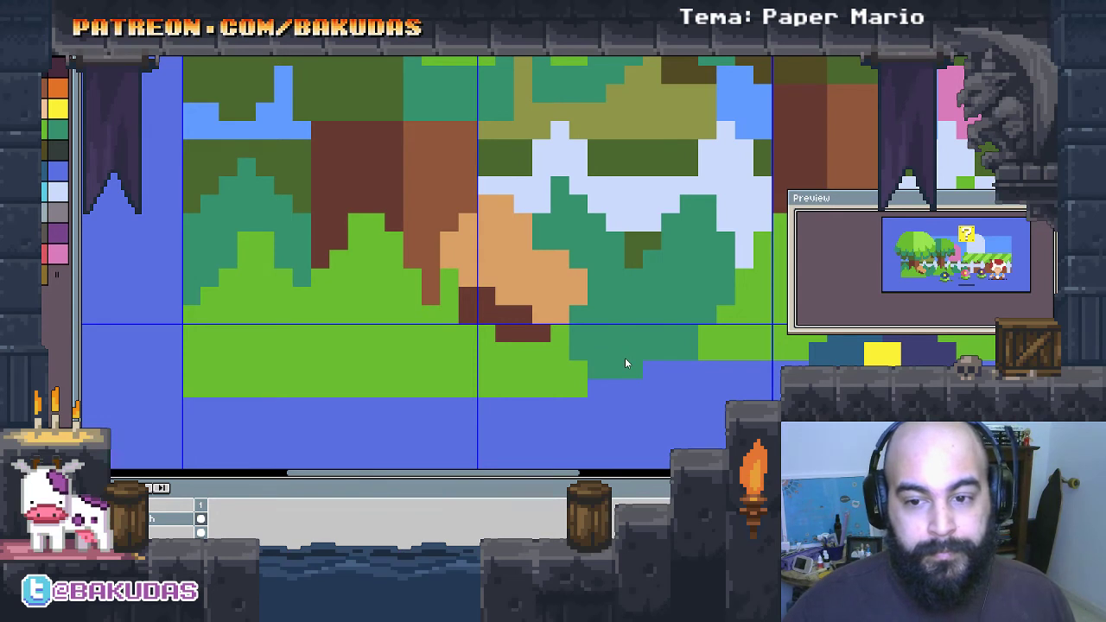
{"action": "left_click", "coordinate": [522, 350]}
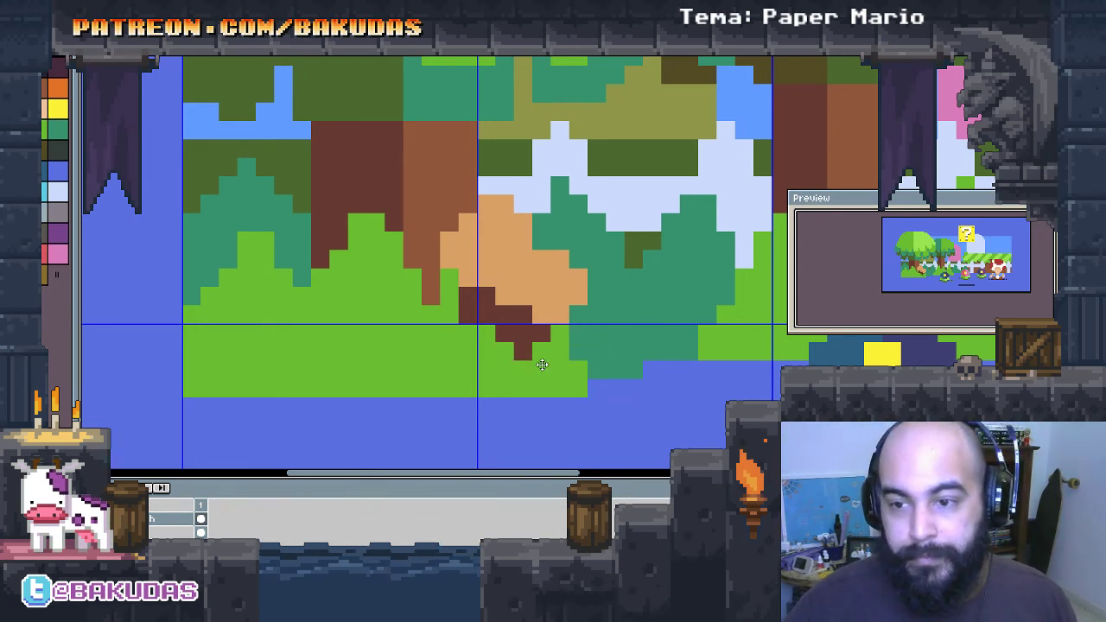
{"action": "left_click_drag", "start_coordinate": [541, 365], "coordinate": [578, 363]}
{"action": "left_click", "coordinate": [578, 352]}
Step: Fill peach skin around the face, widening it and extending it downward
{"action": "left_click", "coordinate": [567, 280], "text": "alt"}
{"action": "left_click", "coordinate": [487, 297]}
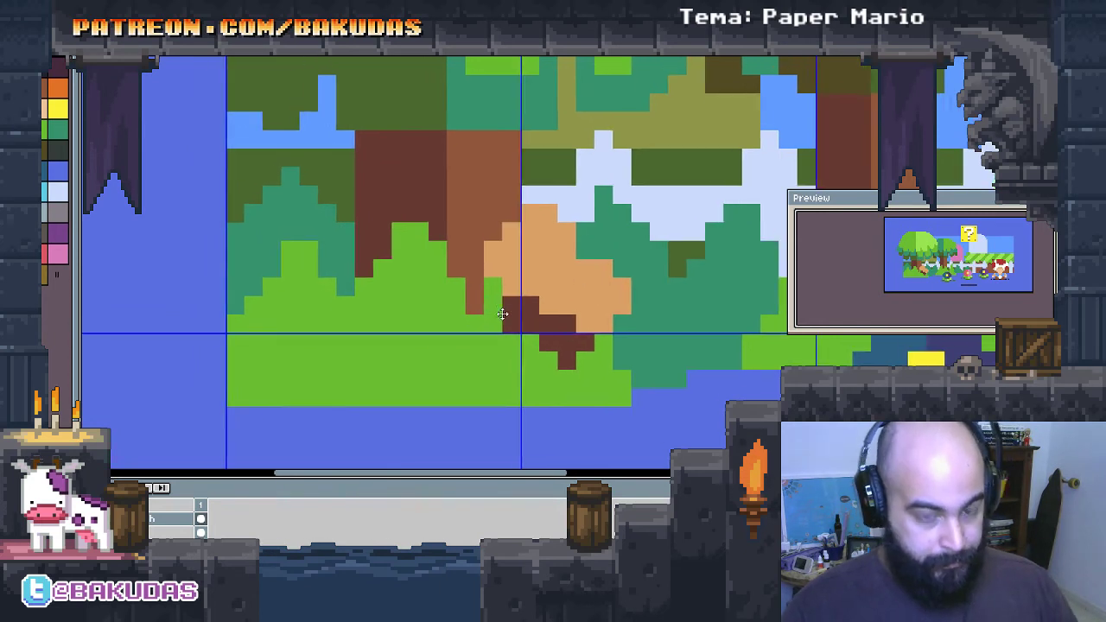
{"action": "left_click_drag", "start_coordinate": [486, 298], "coordinate": [500, 315]}
{"action": "left_click", "coordinate": [489, 304]}
{"action": "left_click", "coordinate": [489, 330]}
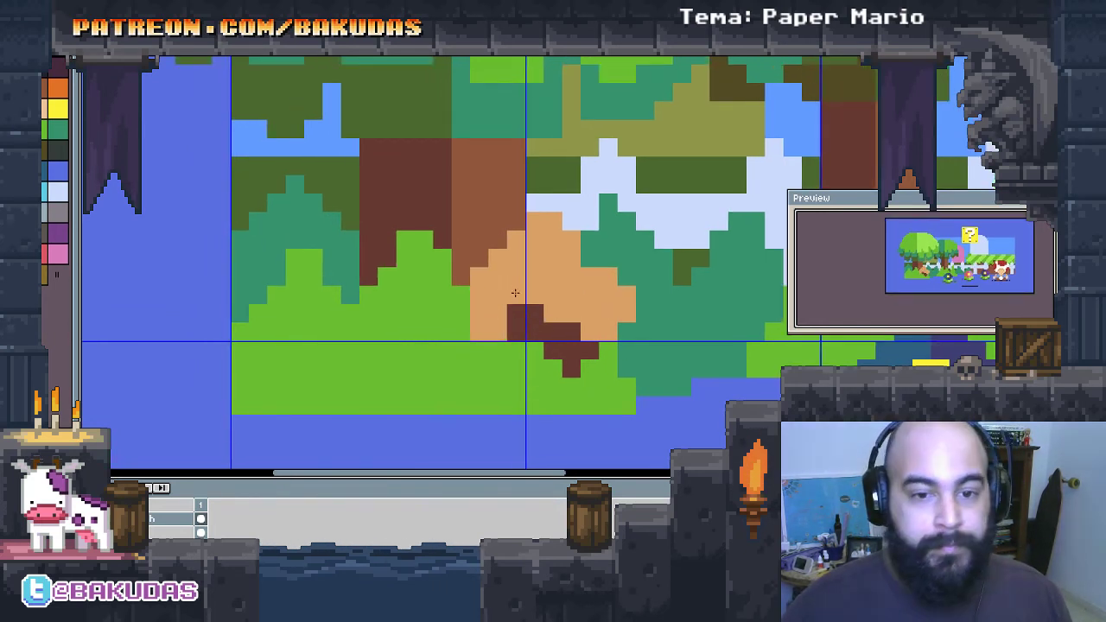
{"action": "left_click_drag", "start_coordinate": [515, 294], "coordinate": [473, 295]}
{"action": "left_click_drag", "start_coordinate": [597, 284], "coordinate": [575, 308]}
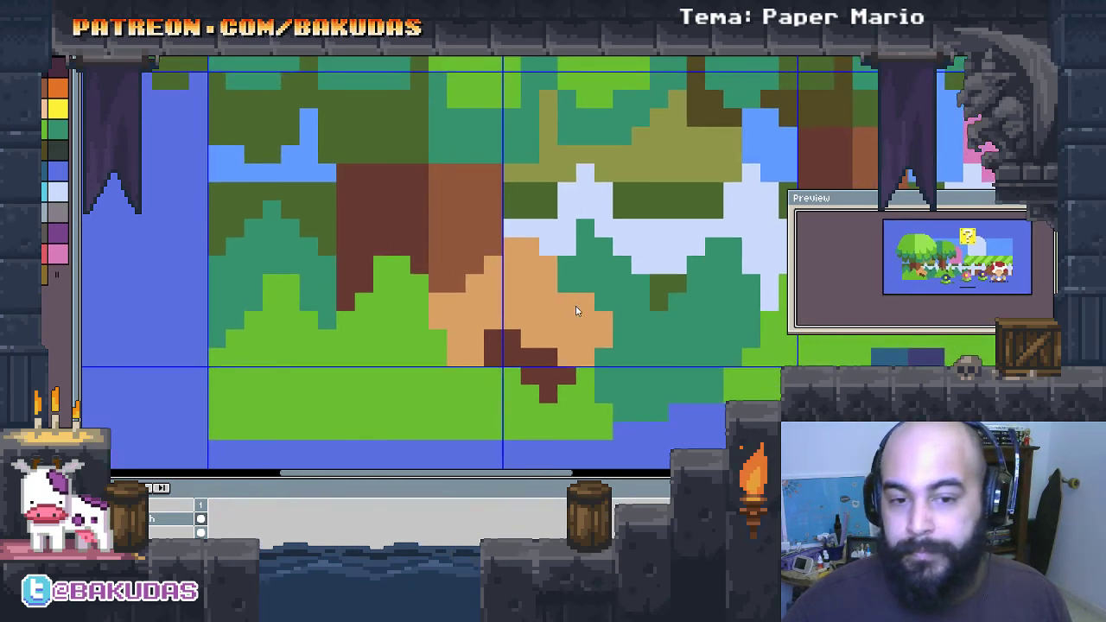
{"action": "left_click", "coordinate": [440, 377]}
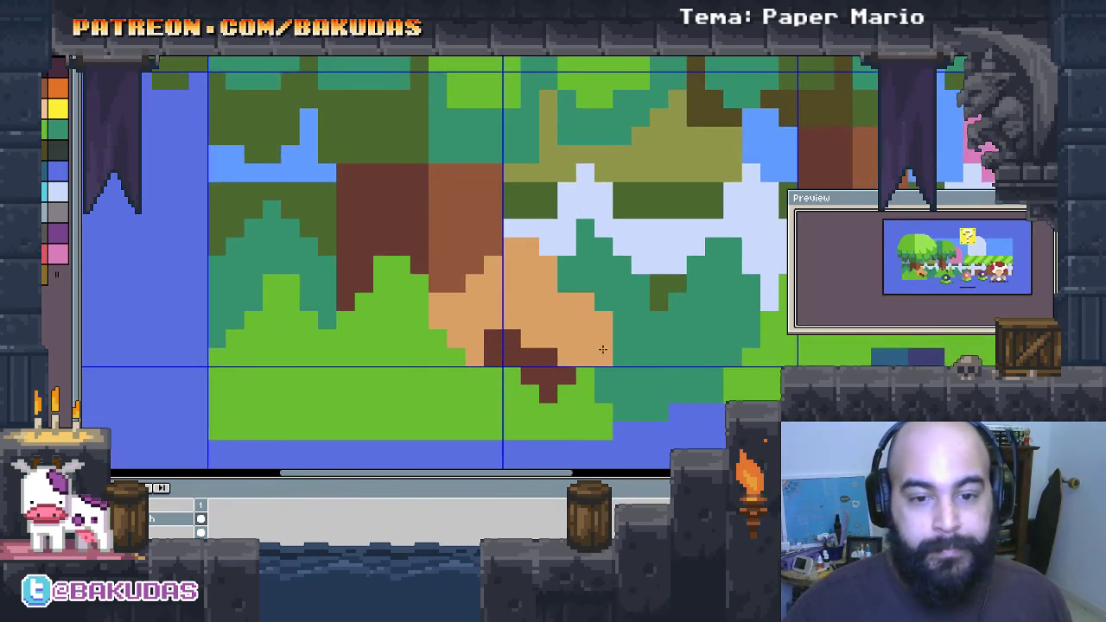
Step: Extend the tan face area to the right
{"action": "scroll", "coordinate": [519, 372], "scroll_direction": "up", "scroll_amount": 2}
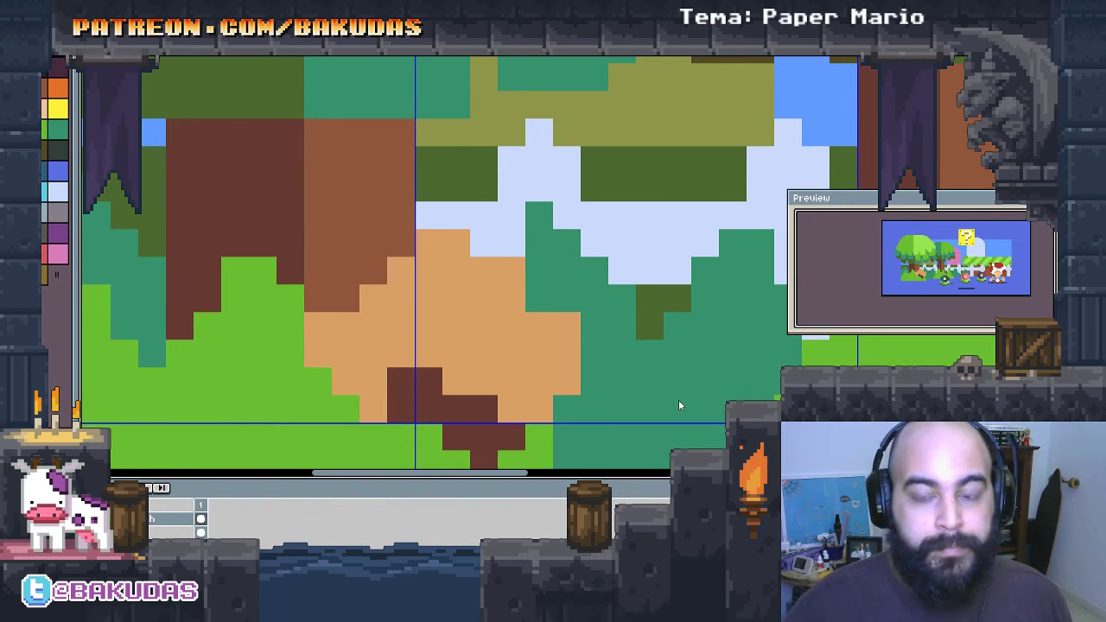
{"action": "left_click_drag", "start_coordinate": [594, 354], "coordinate": [583, 375]}
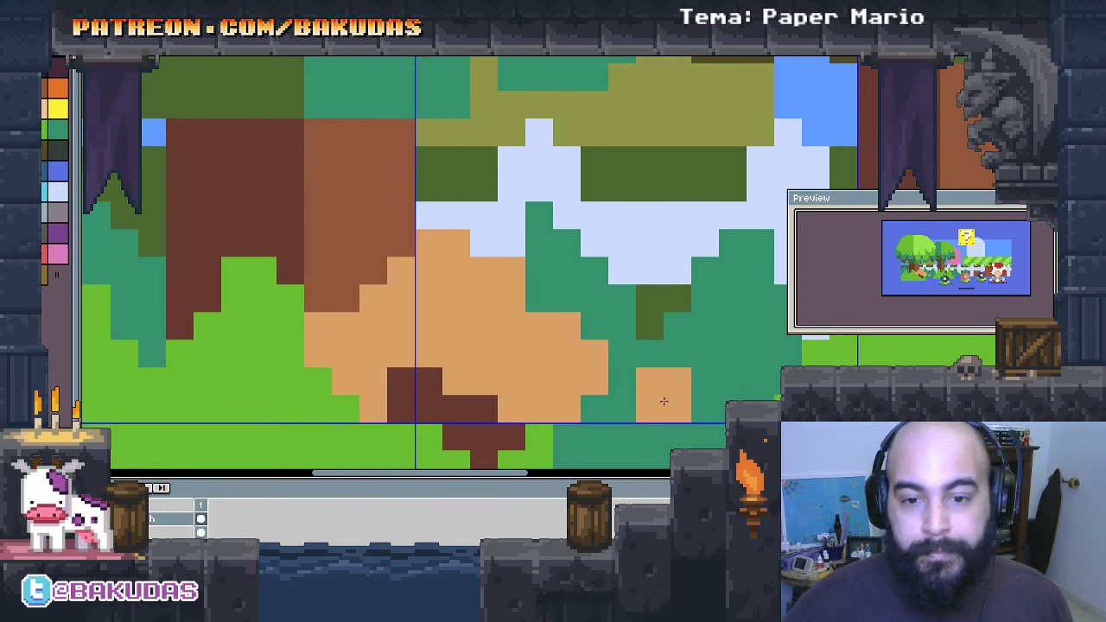
{"action": "left_click_drag", "start_coordinate": [662, 394], "coordinate": [644, 388]}
{"action": "left_click_drag", "start_coordinate": [536, 245], "coordinate": [526, 264]}
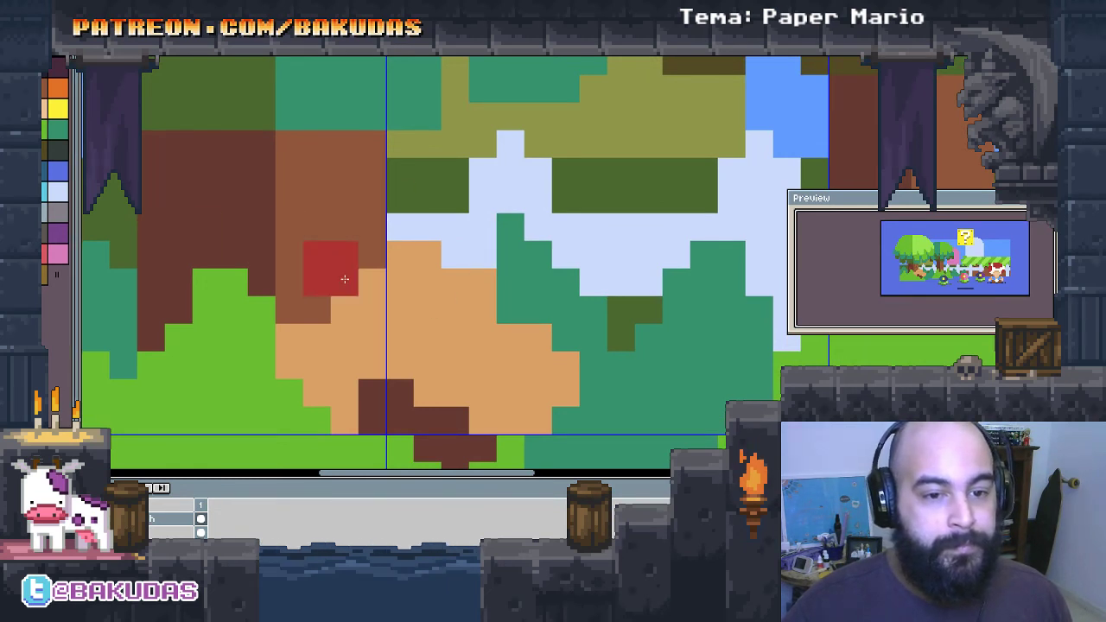
Step: Paint Mario's red cap, stepping it upward and widening it to the right
{"action": "left_click", "coordinate": [303, 296]}
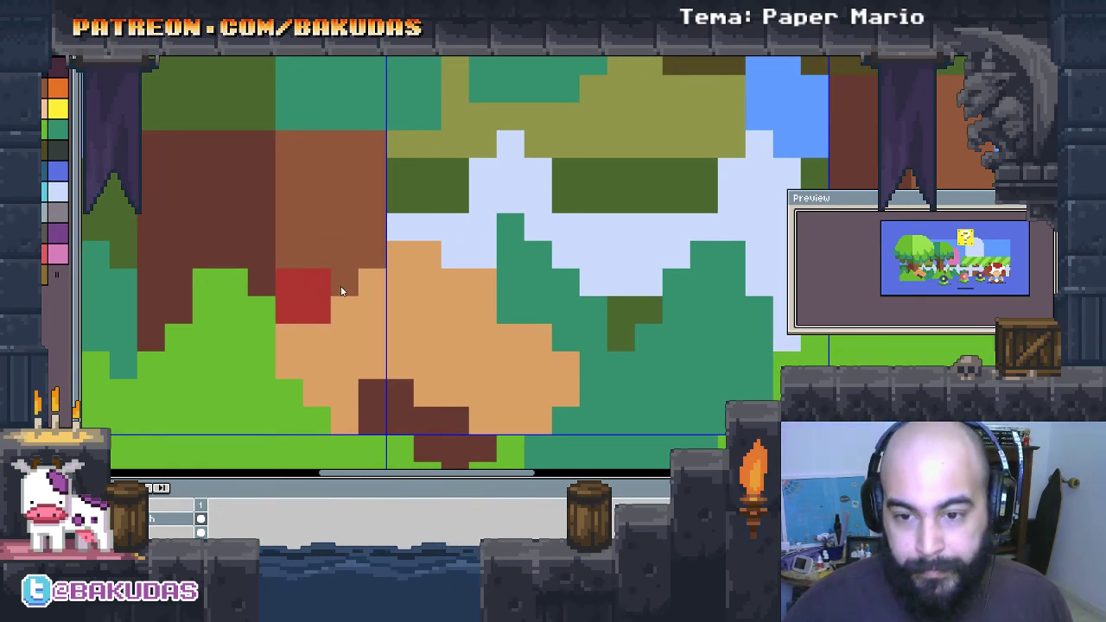
{"action": "left_click", "coordinate": [341, 292]}
{"action": "left_click", "coordinate": [378, 261]}
{"action": "left_click", "coordinate": [387, 213]}
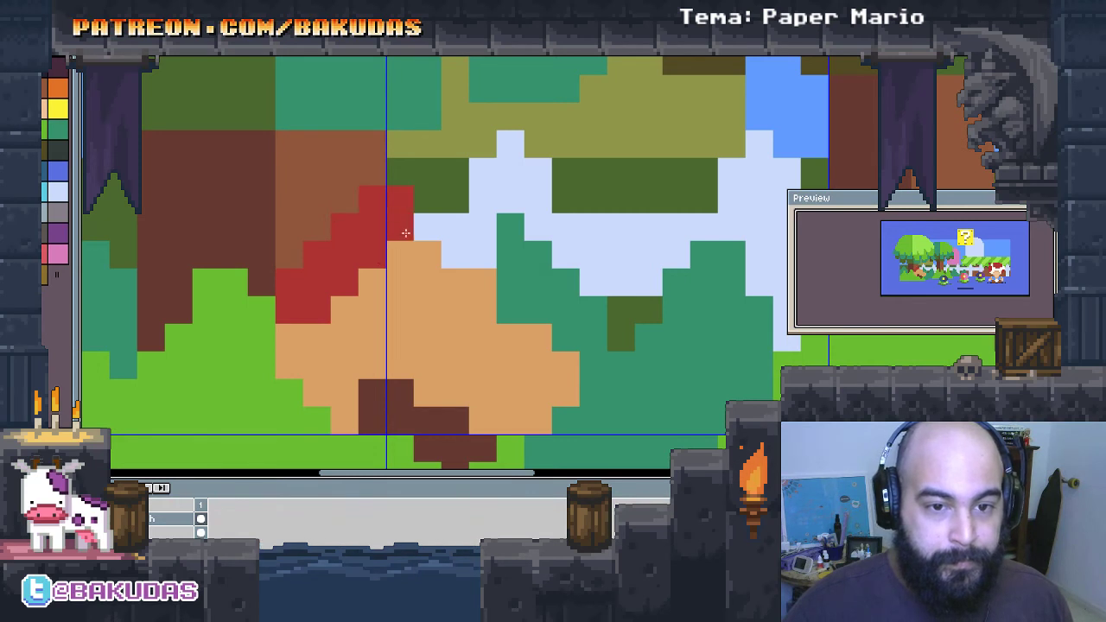
{"action": "left_click", "coordinate": [442, 215]}
{"action": "left_click", "coordinate": [470, 242]}
{"action": "left_click", "coordinate": [471, 210]}
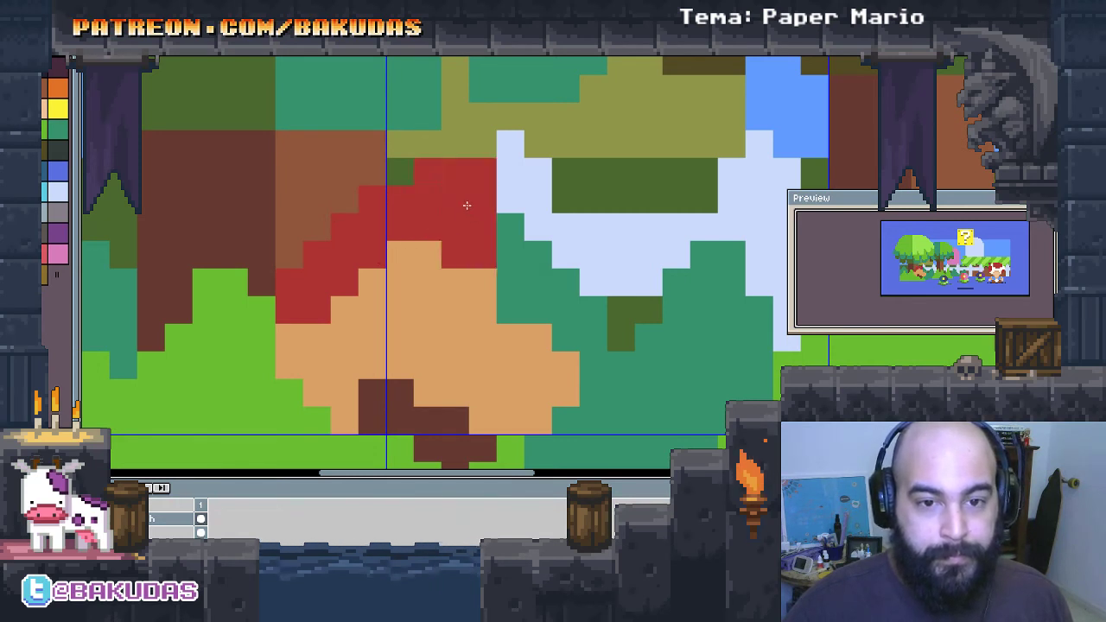
{"action": "left_click", "coordinate": [539, 269]}
{"action": "mouse_move", "coordinate": [528, 271]}
{"action": "left_mouse_down"}
{"action": "mouse_move", "coordinate": [518, 254]}
{"action": "mouse_move", "coordinate": [553, 261]}
{"action": "left_mouse_up"}
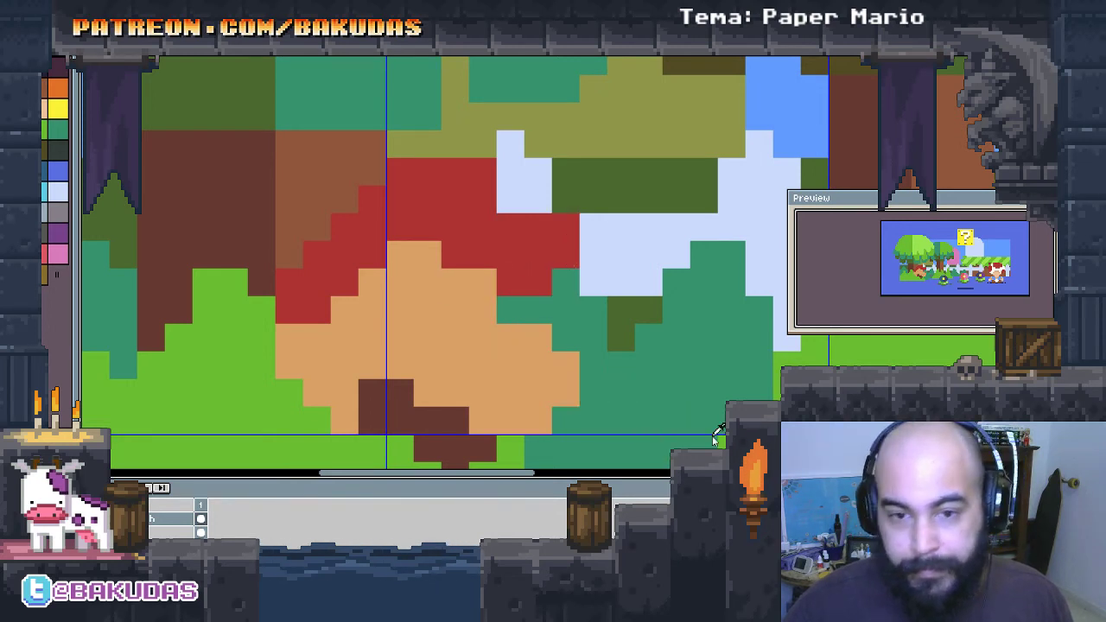
{"action": "left_click_drag", "start_coordinate": [510, 171], "coordinate": [501, 207]}
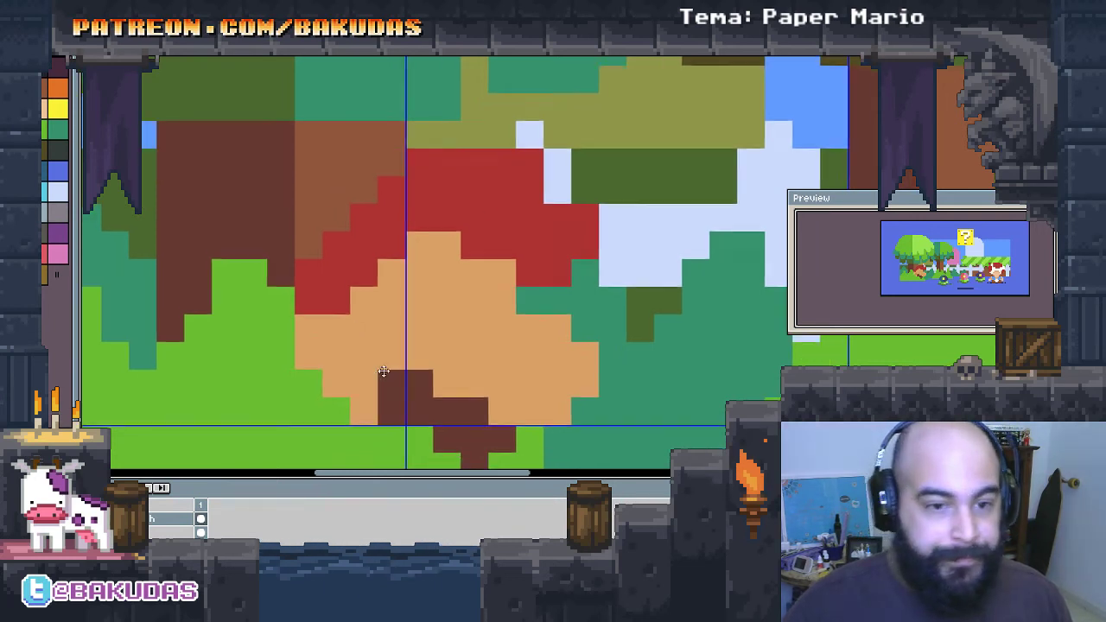
Step: Turn the remaining brown cells in the cap red and add a red block at the face's left edge
{"action": "scroll", "coordinate": [382, 375], "scroll_direction": "left", "scroll_amount": 2}
{"action": "scroll", "coordinate": [383, 375], "scroll_direction": "down", "scroll_amount": 1}
{"action": "left_click_drag", "start_coordinate": [308, 254], "coordinate": [321, 285]}
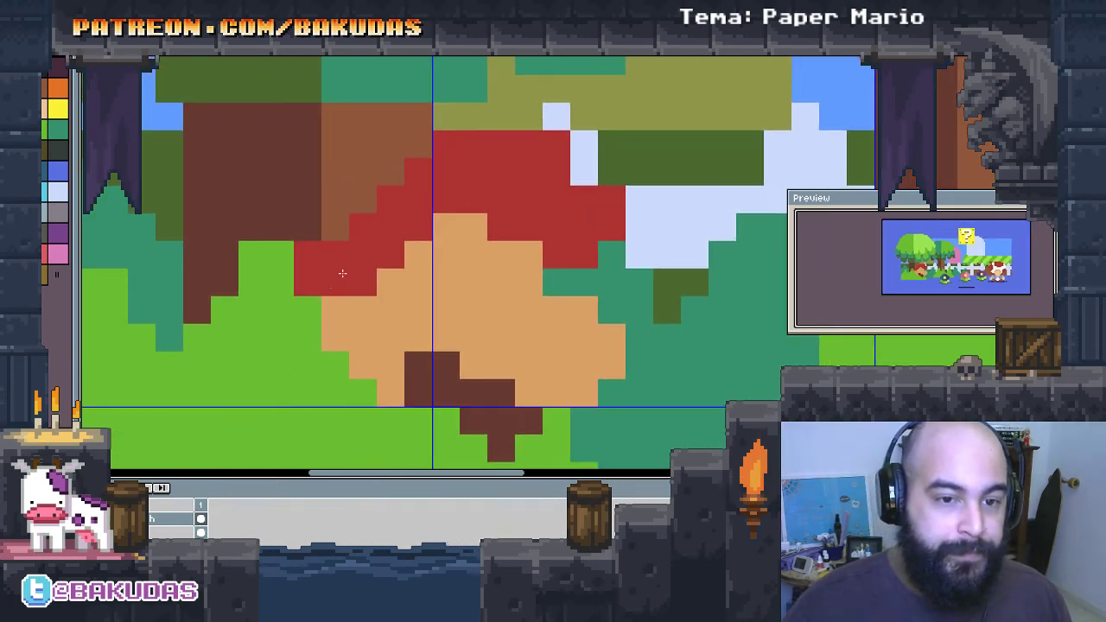
{"action": "left_click", "coordinate": [335, 227]}
{"action": "left_click_drag", "start_coordinate": [339, 248], "coordinate": [338, 237]}
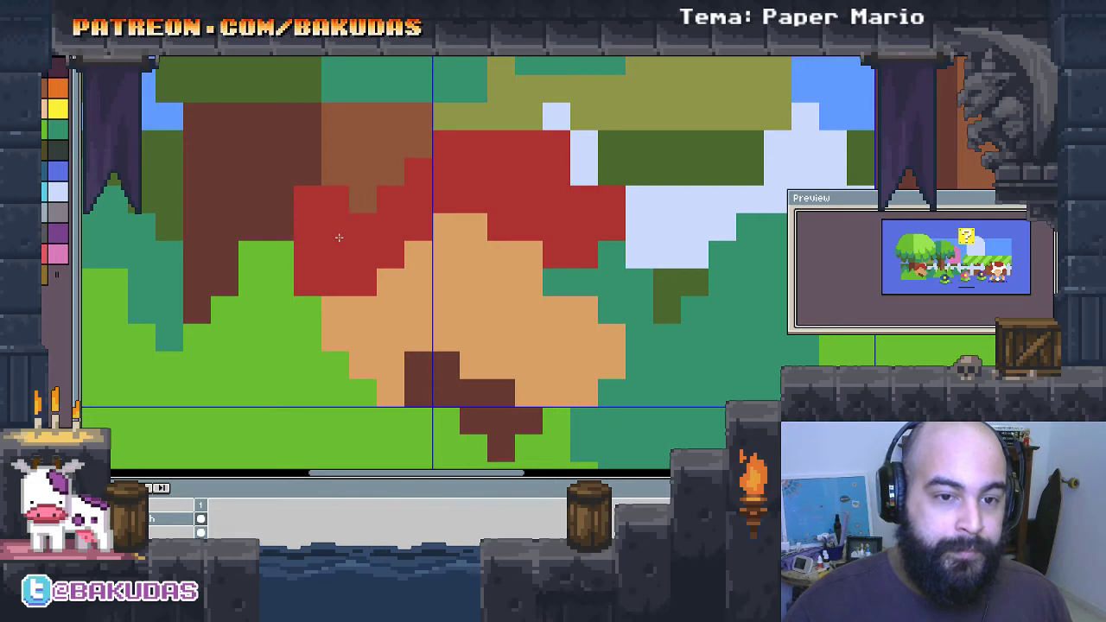
{"action": "left_click", "coordinate": [360, 243]}
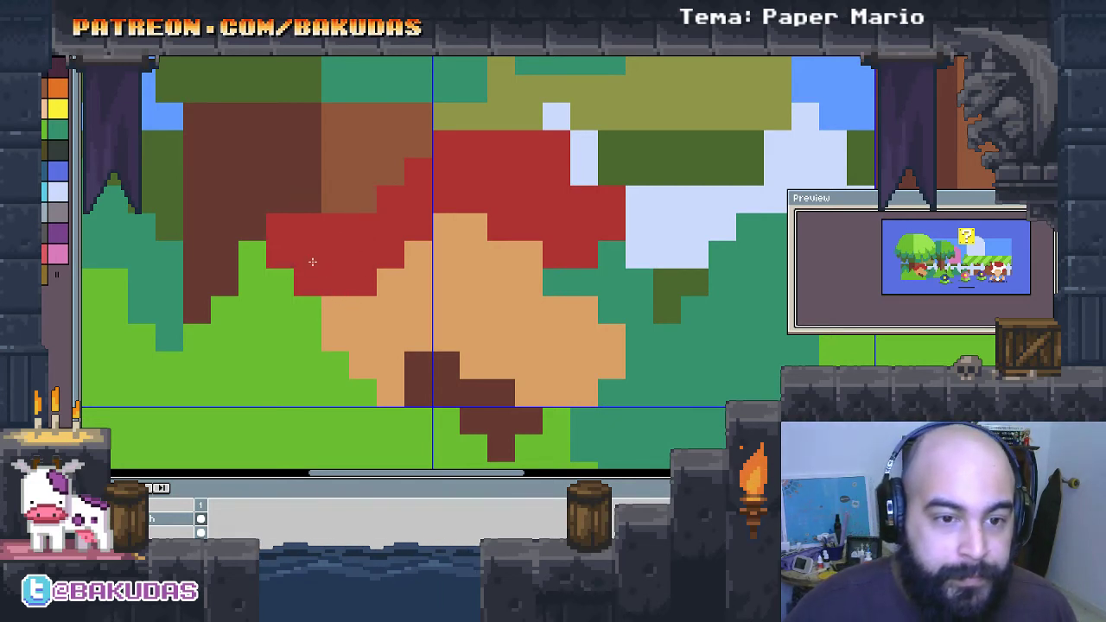
{"action": "left_click_drag", "start_coordinate": [390, 308], "coordinate": [419, 346]}
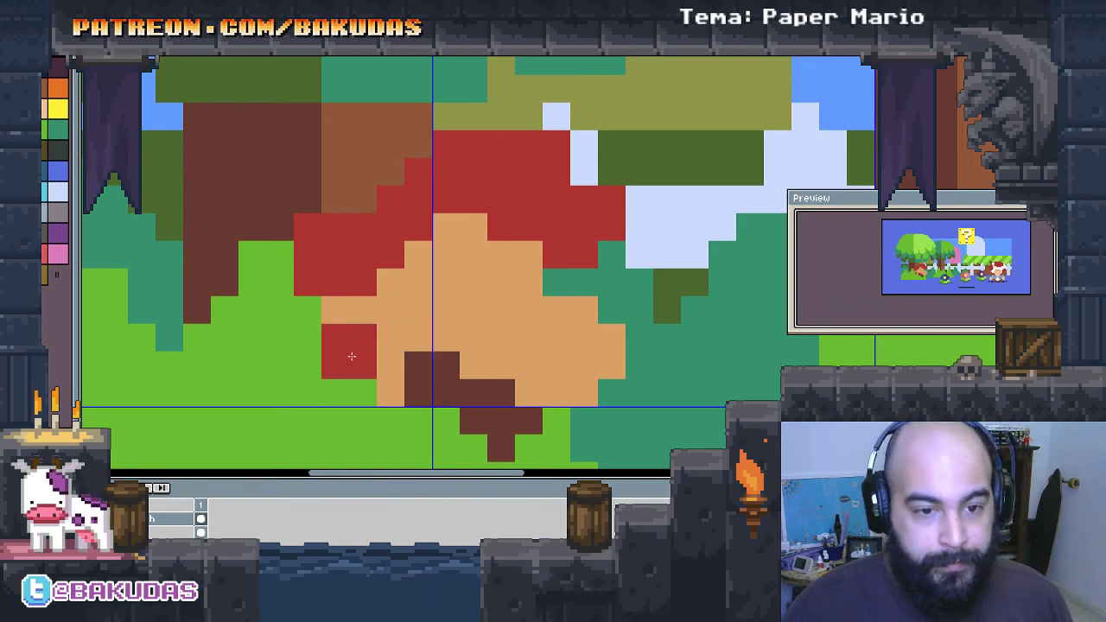
Step: Pan the zoomed view around Mario's cap and face
{"action": "left_click_drag", "start_coordinate": [473, 317], "coordinate": [445, 334]}
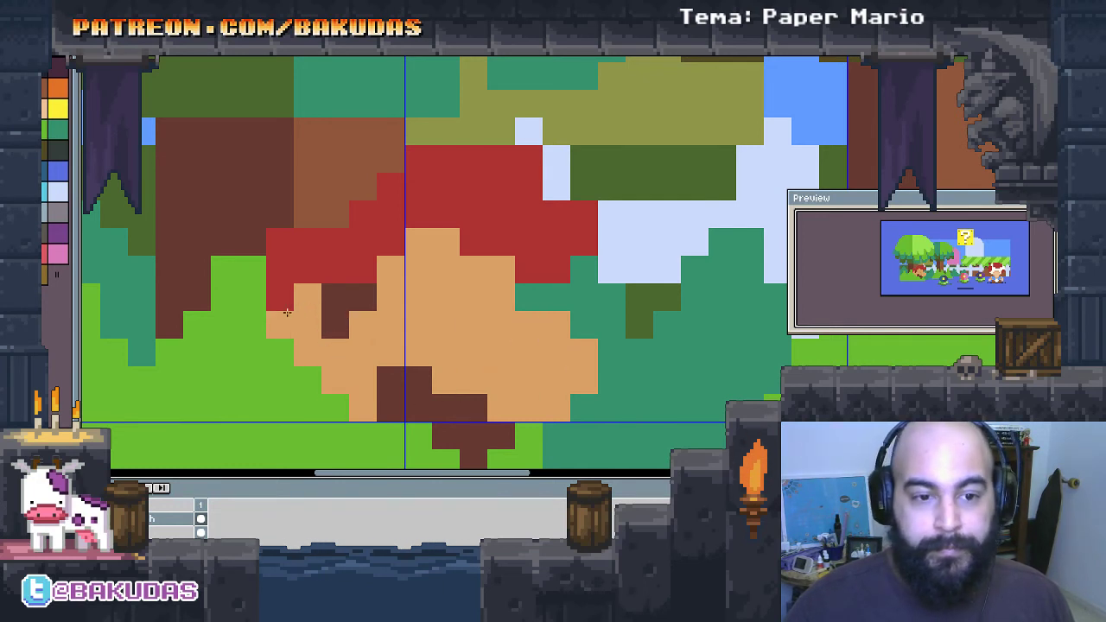
{"action": "mouse_move", "coordinate": [430, 323]}
{"action": "left_mouse_down"}
{"action": "mouse_move", "coordinate": [413, 350]}
{"action": "mouse_move", "coordinate": [469, 354]}
{"action": "left_mouse_up"}
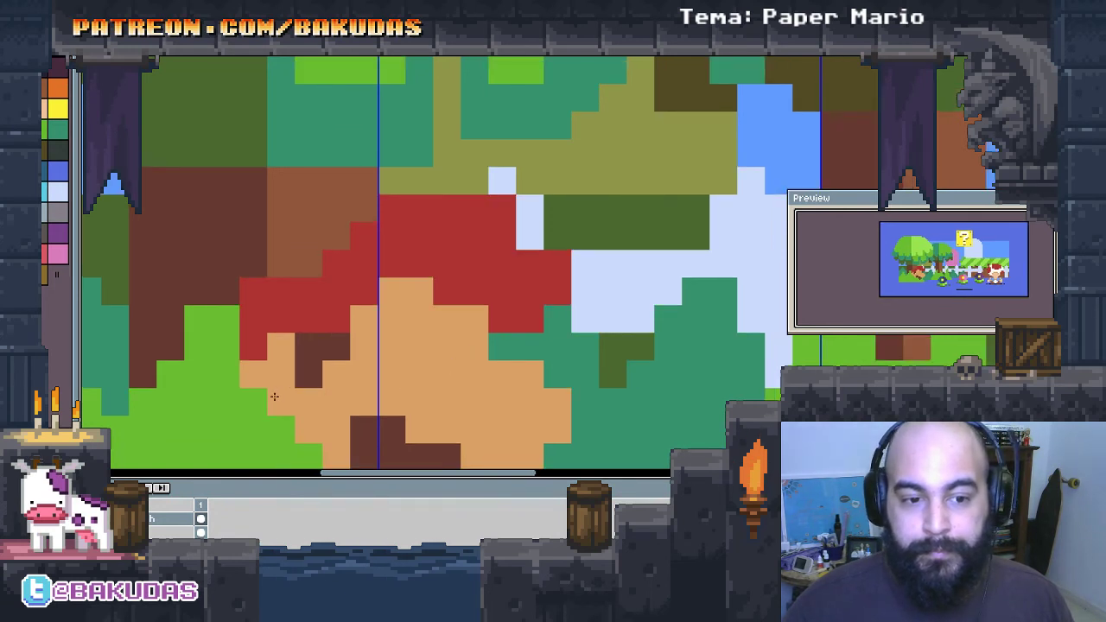
{"action": "mouse_move", "coordinate": [405, 366]}
{"action": "left_mouse_down"}
{"action": "mouse_move", "coordinate": [421, 295]}
{"action": "mouse_move", "coordinate": [445, 308]}
{"action": "mouse_move", "coordinate": [454, 293]}
{"action": "left_mouse_up"}
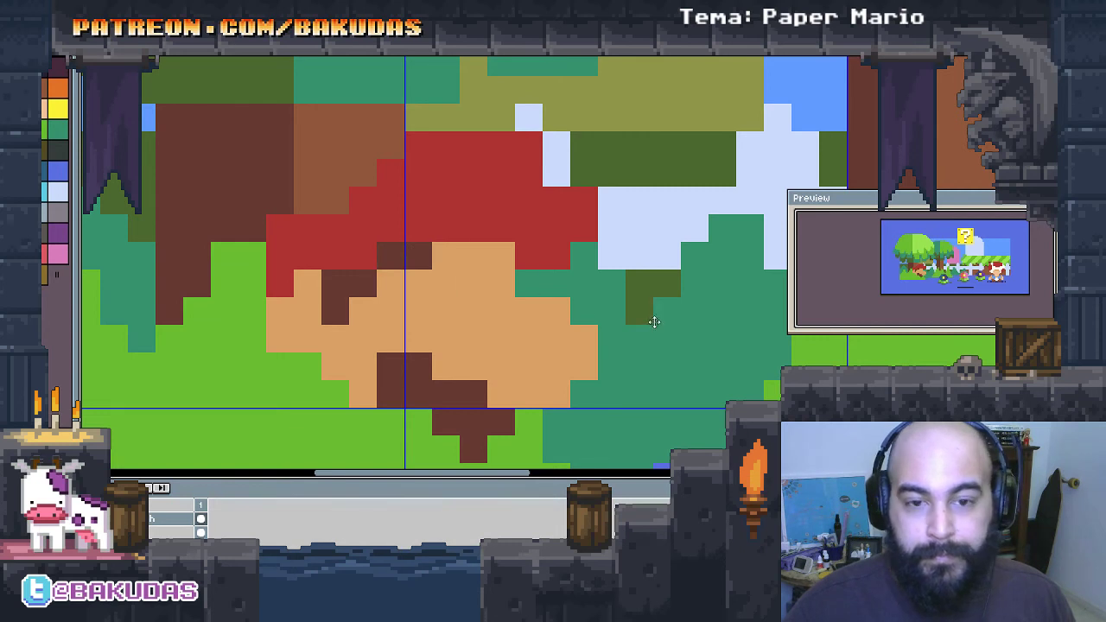
{"action": "left_click_drag", "start_coordinate": [654, 317], "coordinate": [645, 308]}
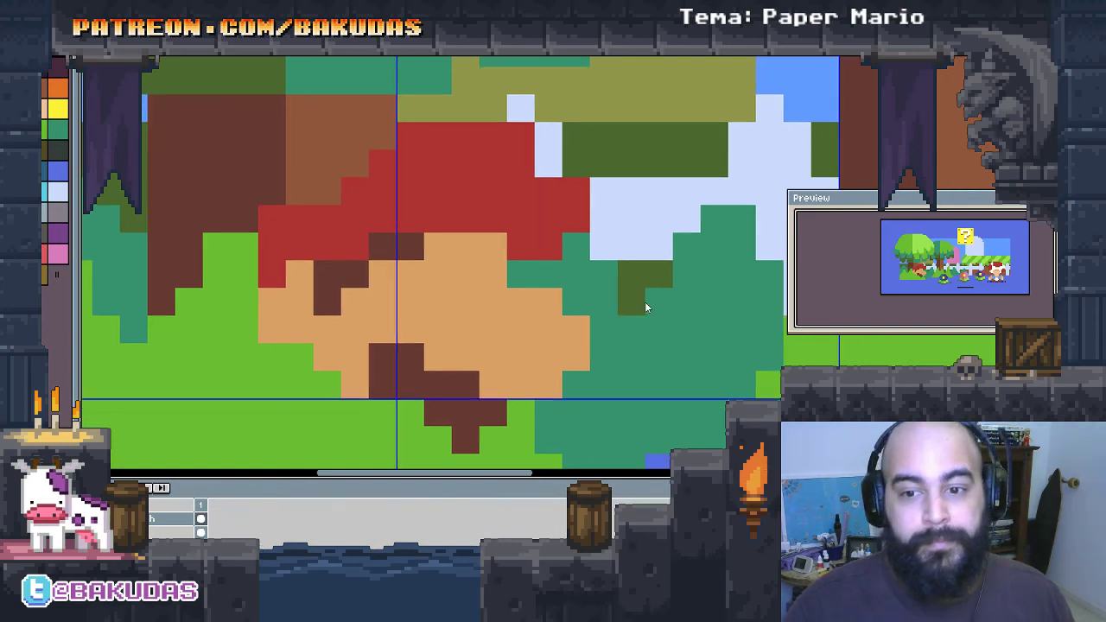
{"action": "left_click_drag", "start_coordinate": [583, 246], "coordinate": [588, 272]}
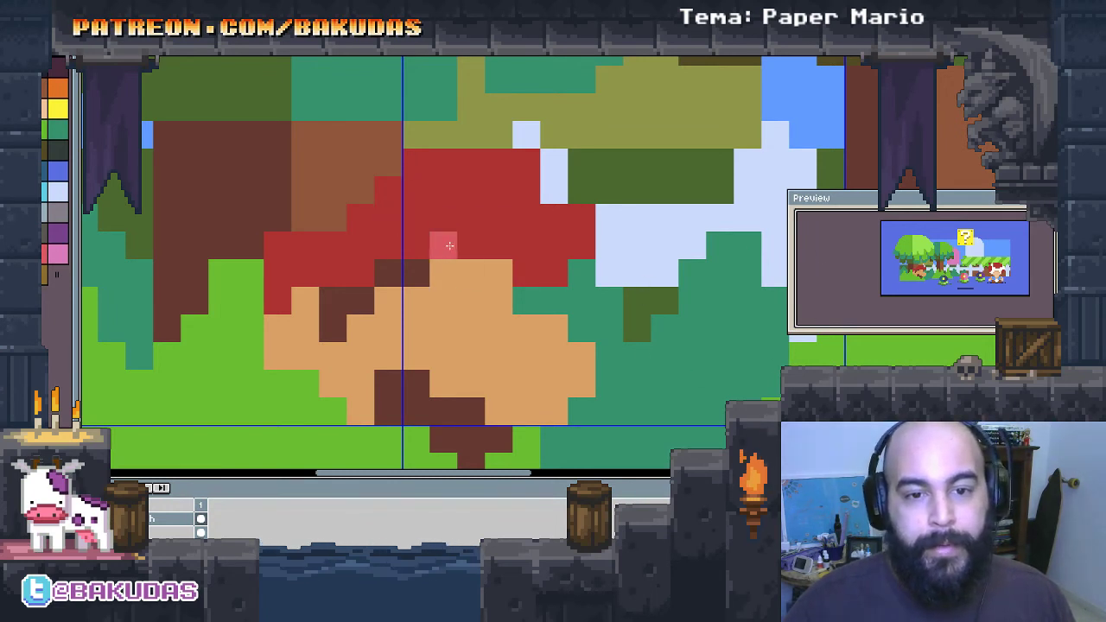
Step: Paint a lighter-red brim strip across Mario's cap
{"action": "left_click_drag", "start_coordinate": [442, 246], "coordinate": [588, 235]}
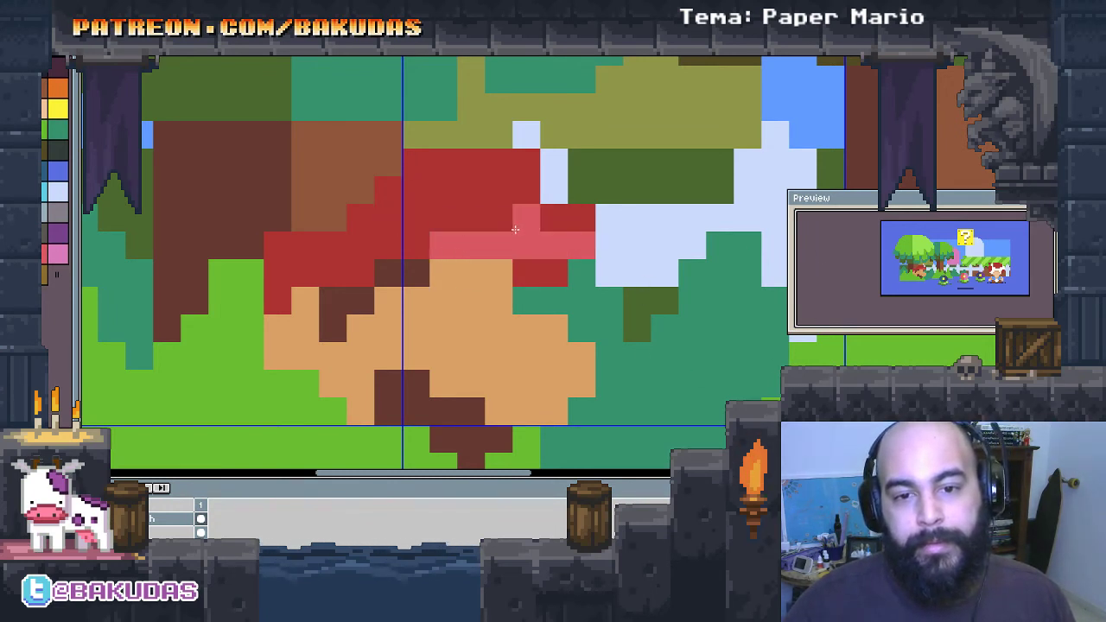
{"action": "scroll", "coordinate": [735, 370], "scroll_direction": "right", "scroll_amount": 1}
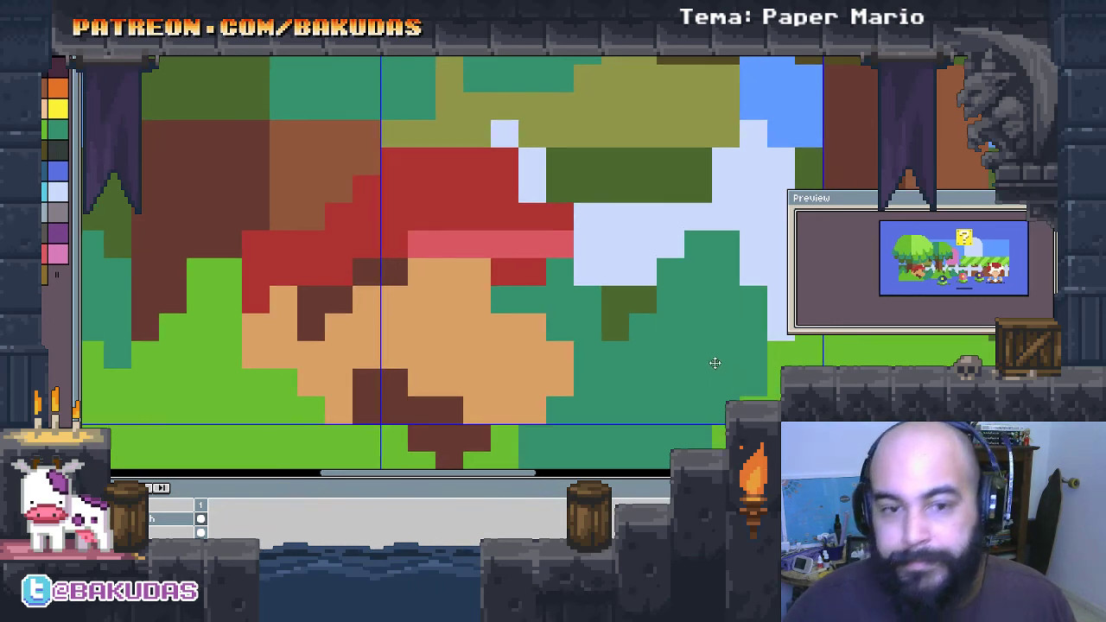
{"action": "left_click_drag", "start_coordinate": [504, 221], "coordinate": [547, 224]}
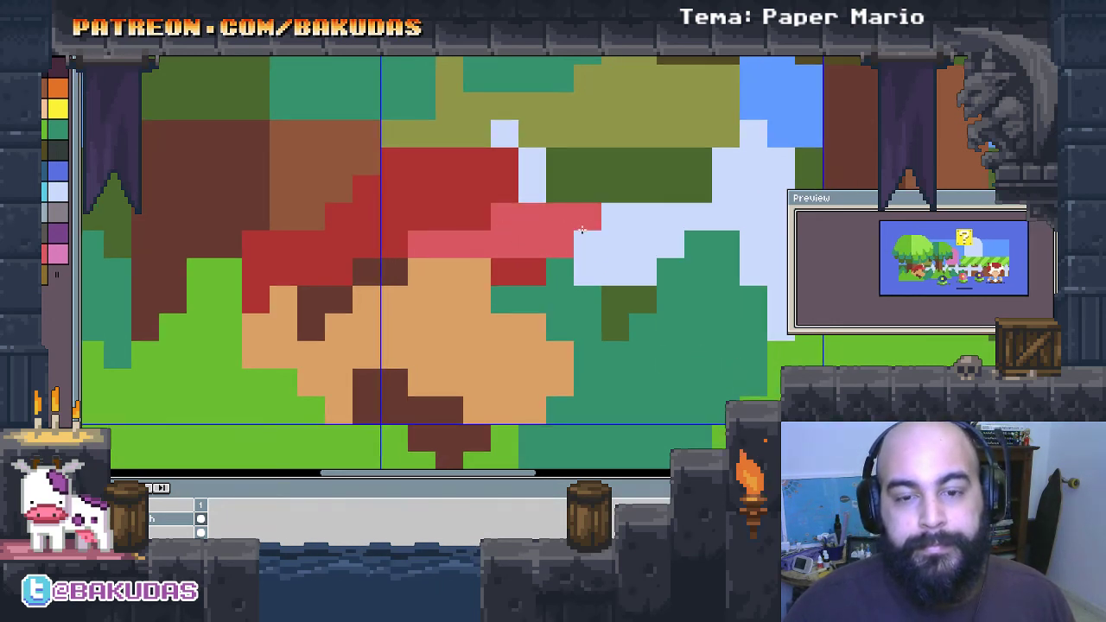
{"action": "left_click_drag", "start_coordinate": [686, 337], "coordinate": [637, 323]}
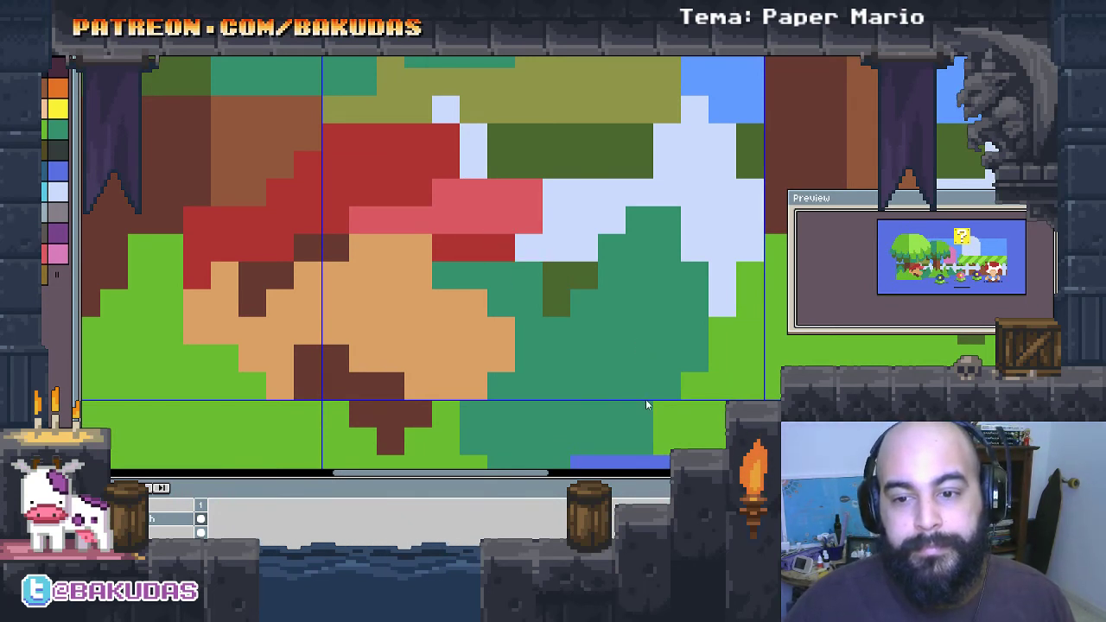
Step: Add tan chin pixels below the mustache and undo the stray ones
{"action": "scroll", "coordinate": [625, 271], "scroll_direction": "down", "scroll_amount": 2}
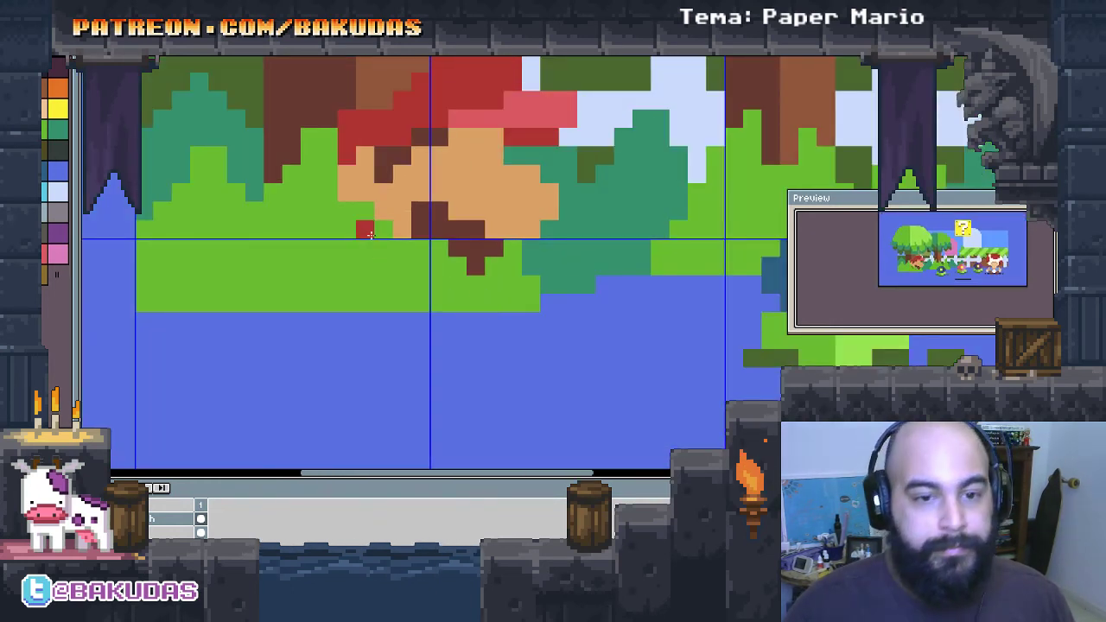
{"action": "scroll", "coordinate": [346, 248], "scroll_direction": "up", "scroll_amount": 2}
{"action": "left_click_drag", "start_coordinate": [457, 278], "coordinate": [376, 278]}
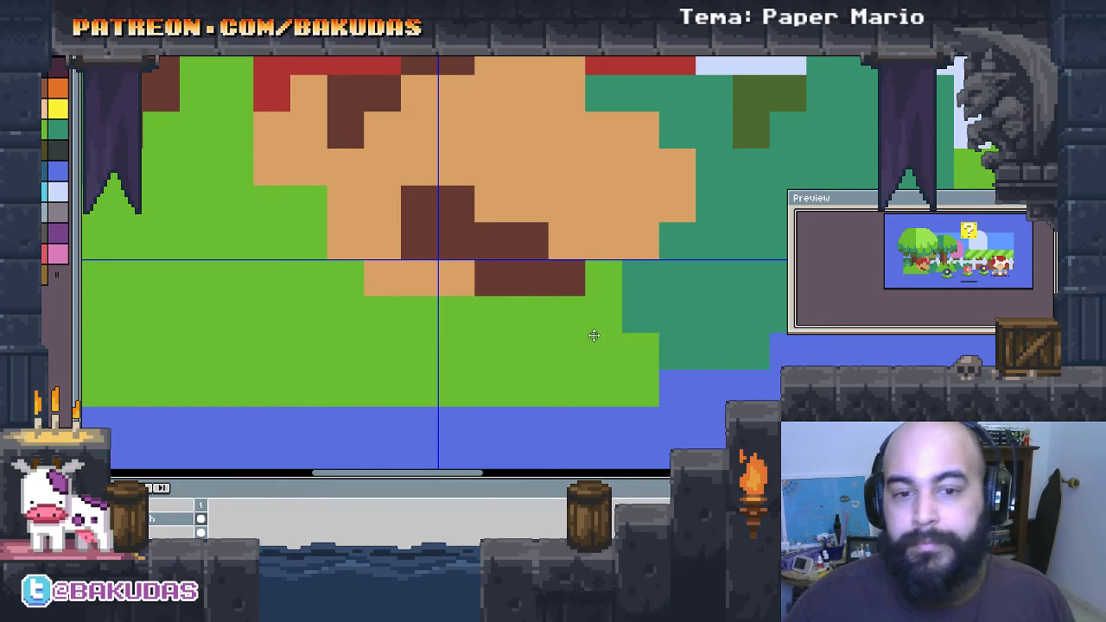
{"action": "left_click_drag", "start_coordinate": [591, 335], "coordinate": [702, 390]}
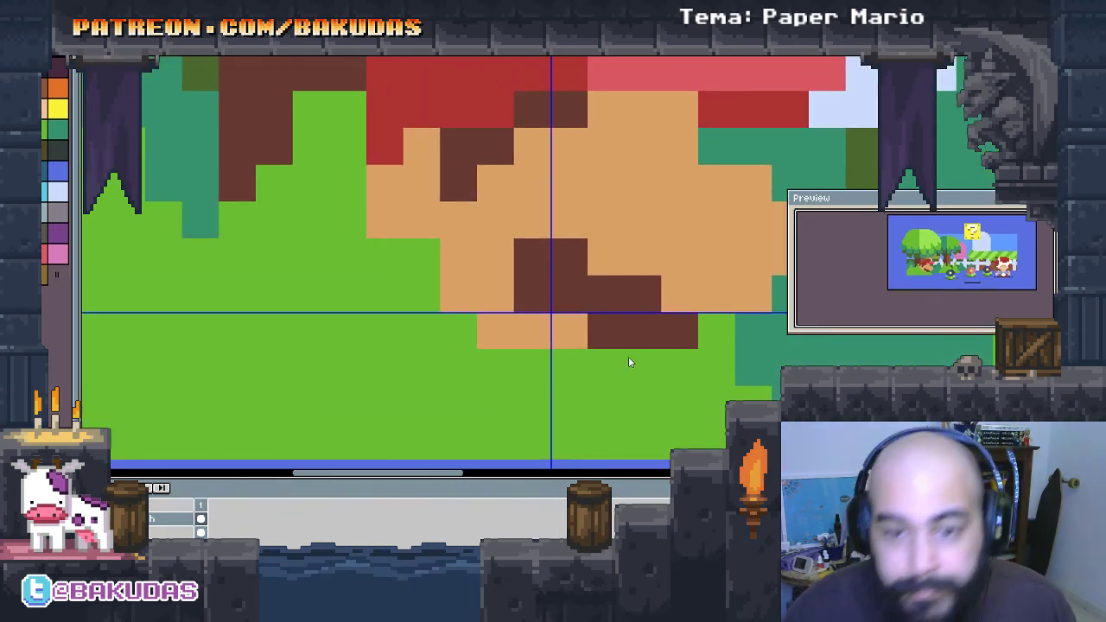
{"action": "left_click_drag", "start_coordinate": [474, 321], "coordinate": [499, 313]}
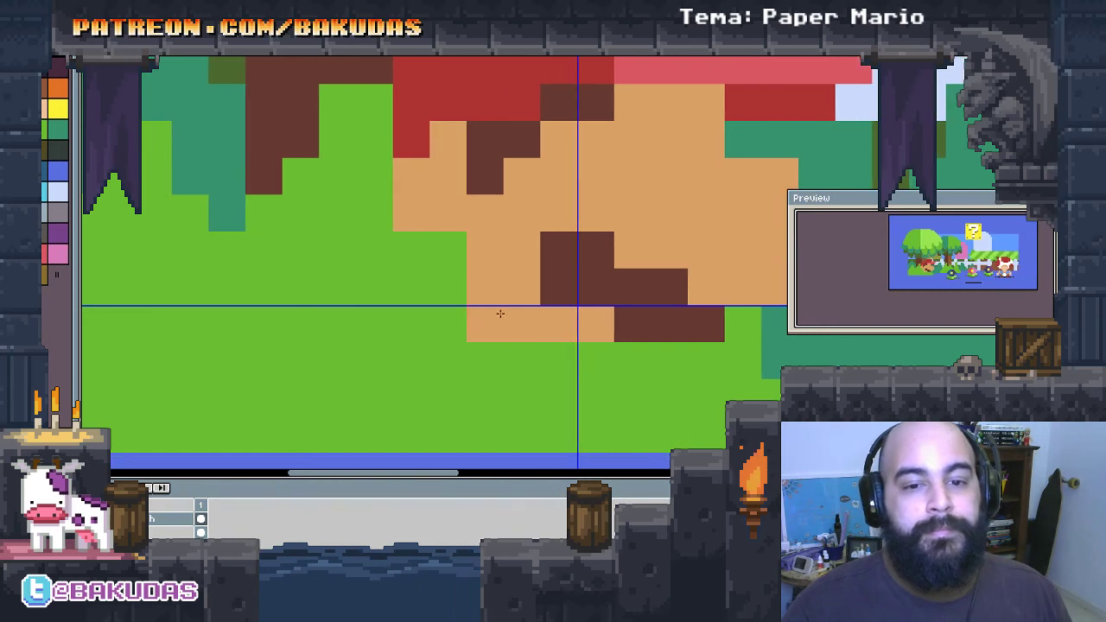
{"action": "left_click", "coordinate": [447, 250]}
{"action": "left_click", "coordinate": [411, 251]}
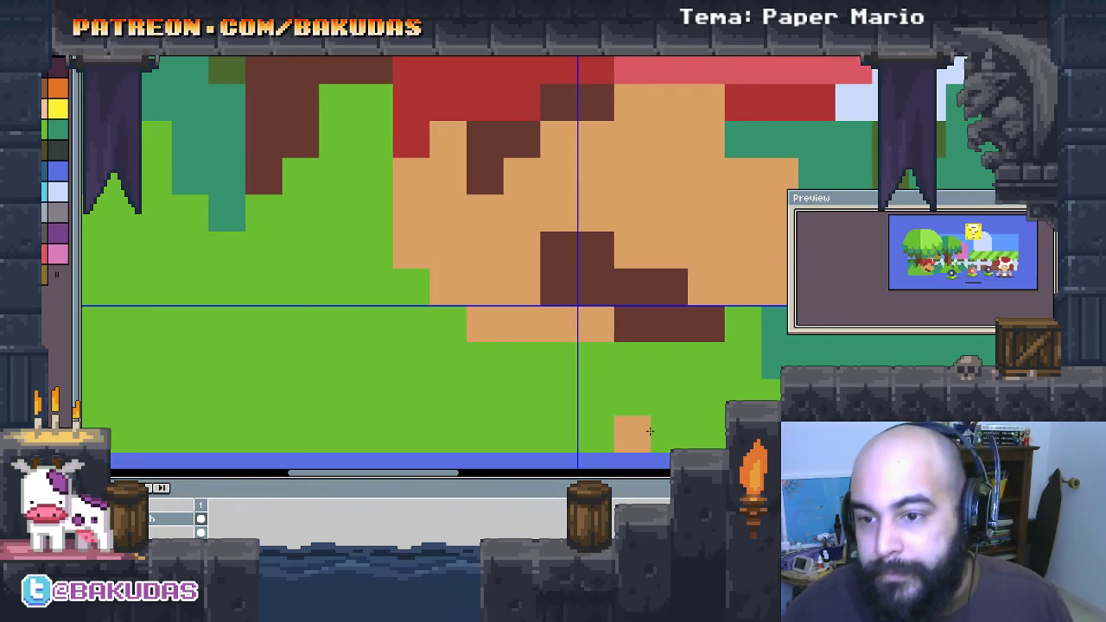
{"action": "key", "text": "ctrl+z"}
{"action": "key", "text": "ctrl+z"}
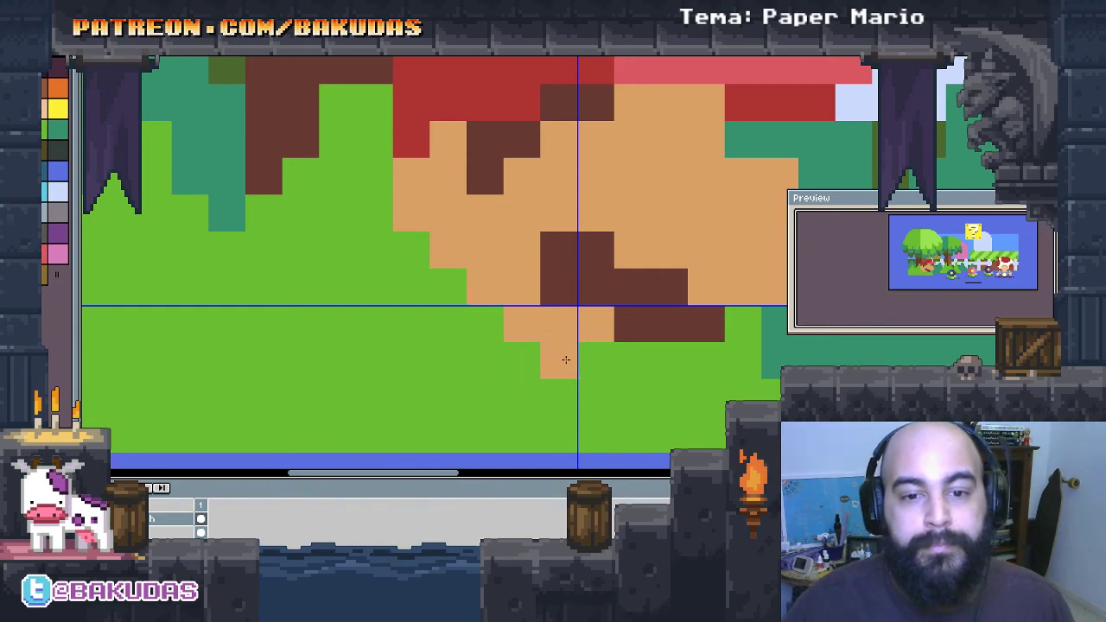
{"action": "left_click_drag", "start_coordinate": [644, 372], "coordinate": [678, 362]}
Step: Sample the cap's red and try red pixels on the face, then undo them
{"action": "left_click", "coordinate": [515, 80], "text": "alt"}
{"action": "left_click", "coordinate": [629, 315]}
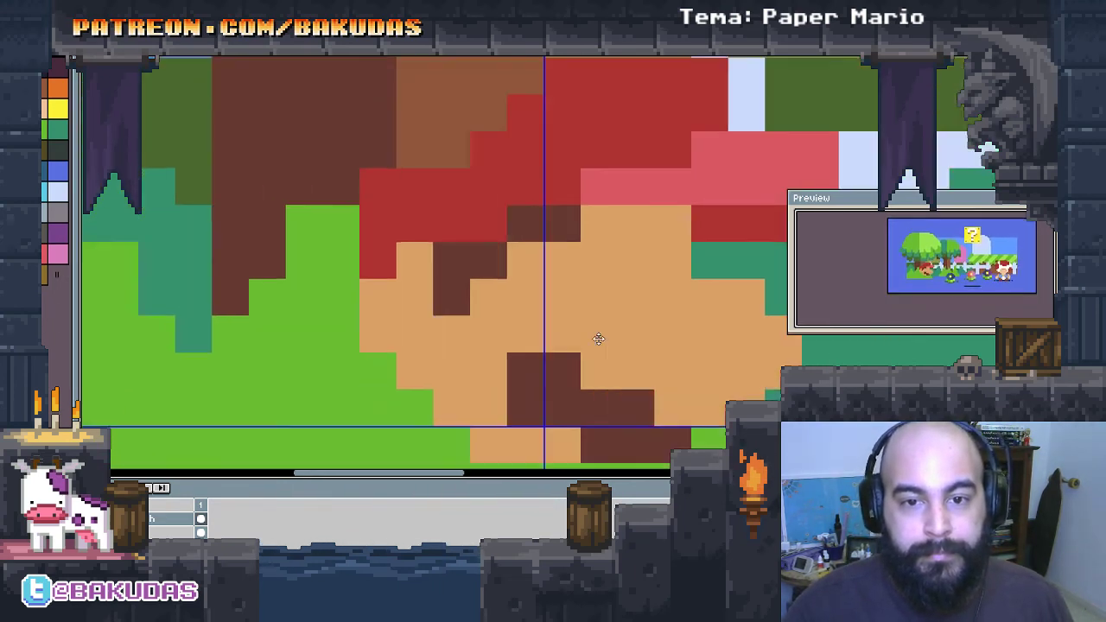
{"action": "left_click", "coordinate": [615, 275]}
{"action": "key", "text": "ctrl+z"}
{"action": "left_click_drag", "start_coordinate": [615, 279], "coordinate": [500, 410]}
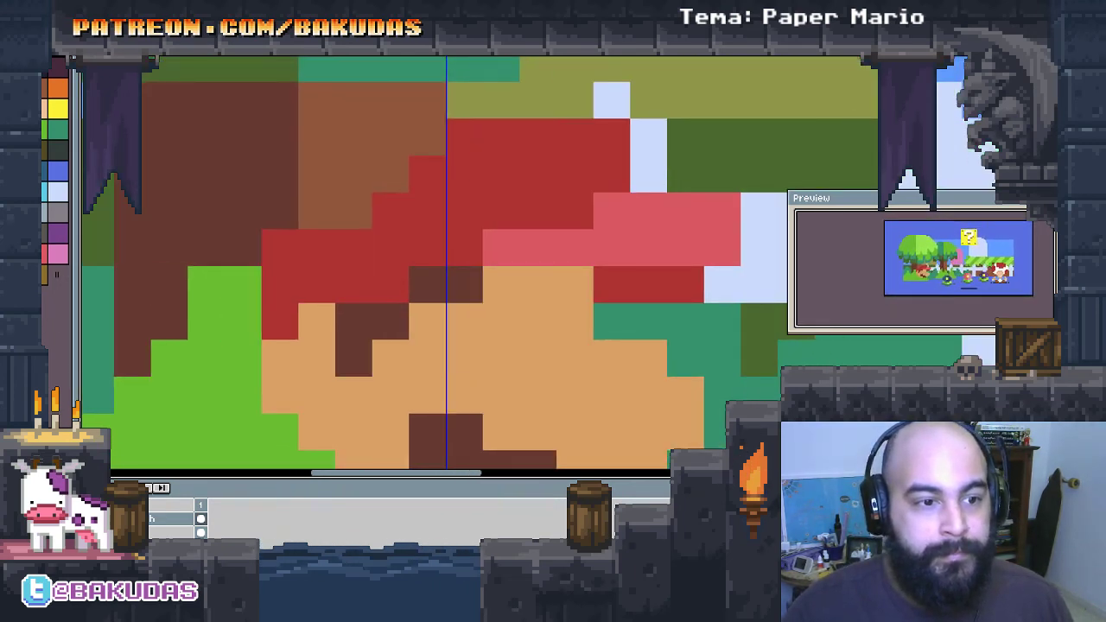
Step: Paint a pale blue patch on the red cap, undoing a stray pixel on the grass
{"action": "left_click", "coordinate": [56, 192]}
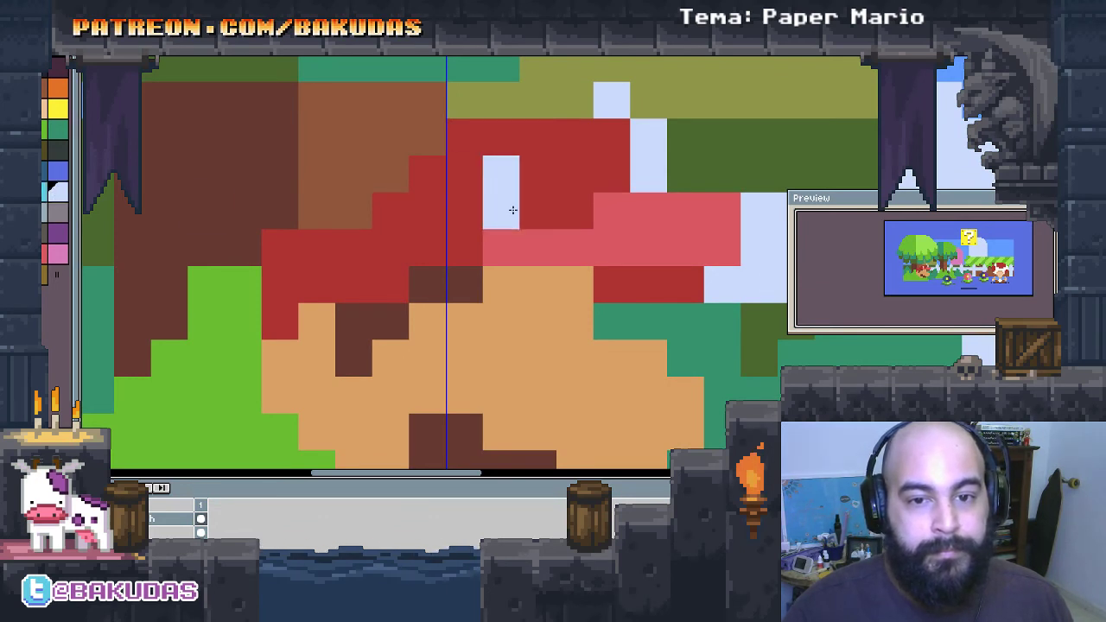
{"action": "left_click_drag", "start_coordinate": [502, 177], "coordinate": [575, 211]}
{"action": "left_click", "coordinate": [685, 321]}
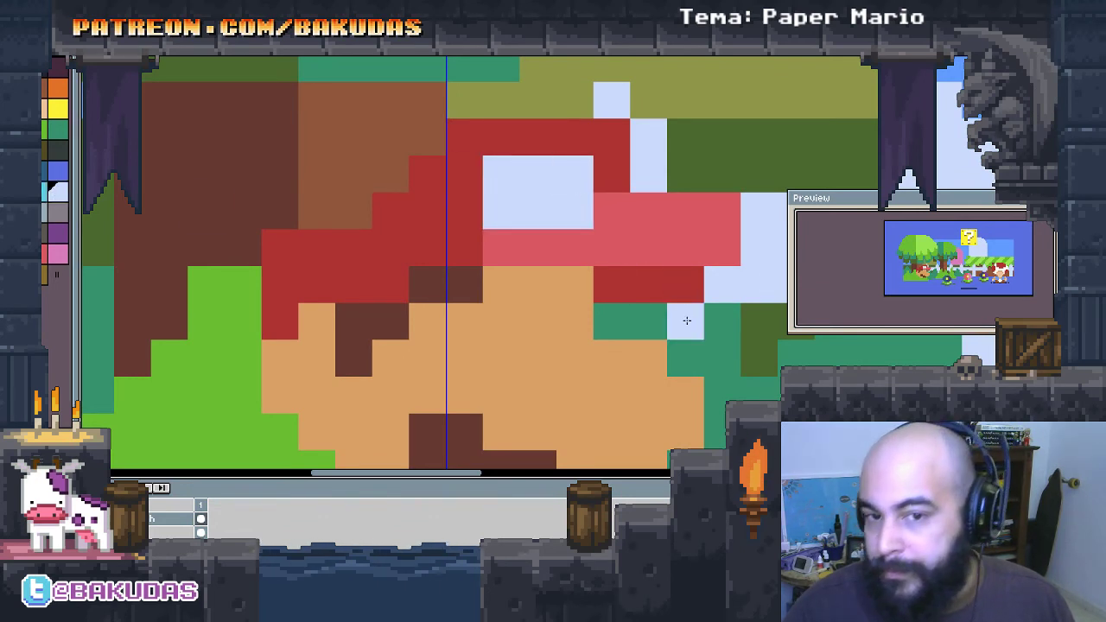
{"action": "key", "text": "ctrl+z"}
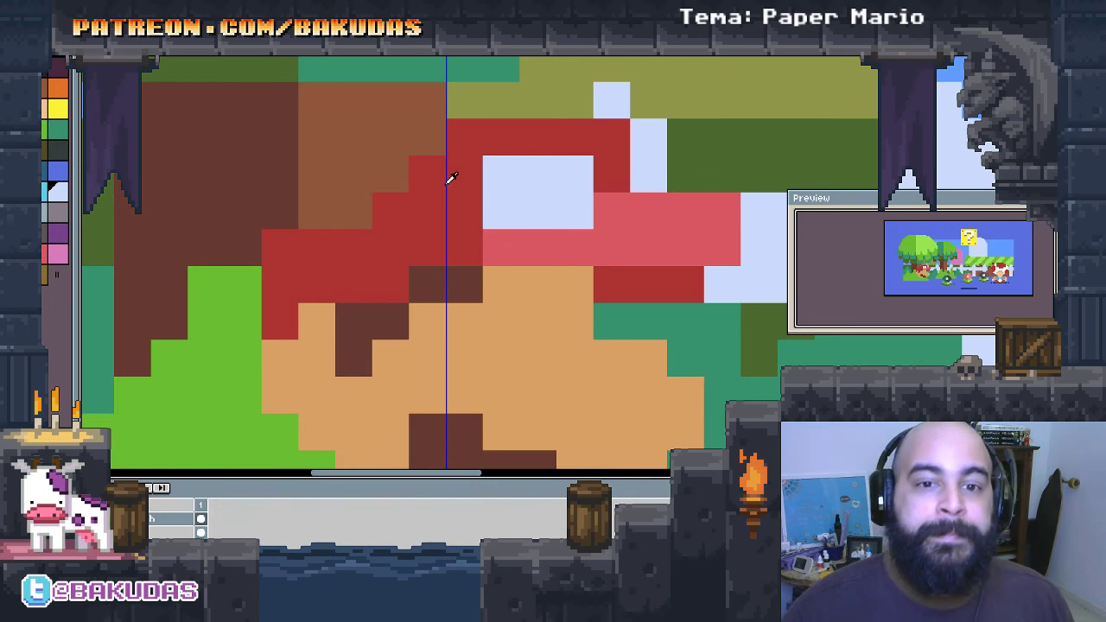
Step: Pick the cap's red and turn one pale blue pixel back to red
{"action": "left_click", "coordinate": [449, 179], "text": "alt"}
{"action": "left_click", "coordinate": [487, 167]}
{"action": "scroll", "coordinate": [622, 323], "scroll_direction": "down", "scroll_amount": 2}
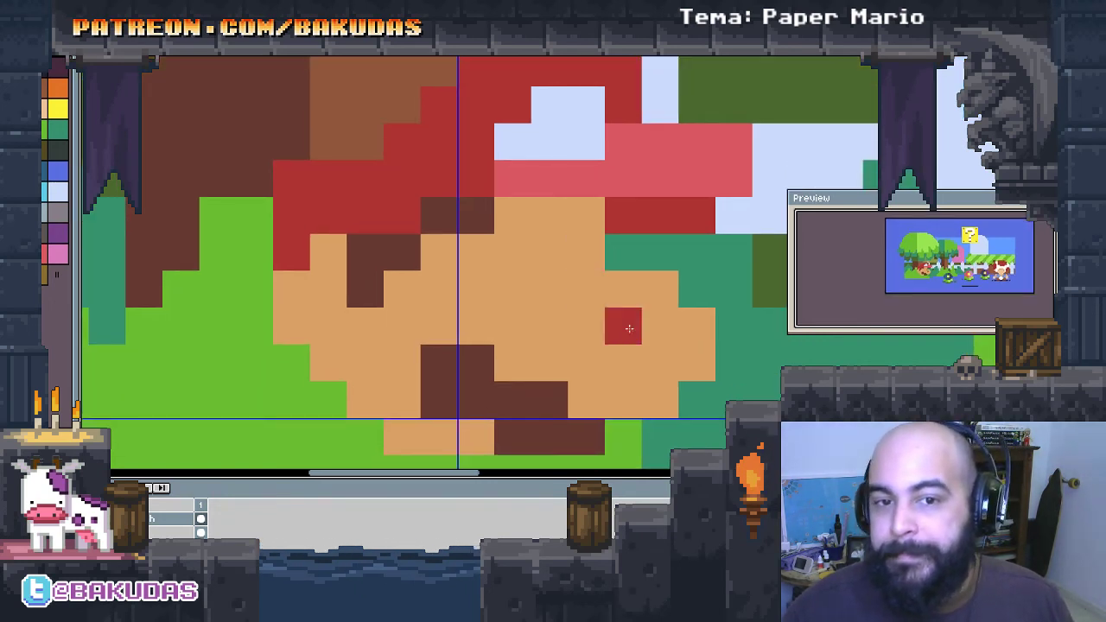
{"action": "scroll", "coordinate": [618, 214], "scroll_direction": "down", "scroll_amount": 2}
{"action": "scroll", "coordinate": [618, 215], "scroll_direction": "down", "scroll_amount": 2}
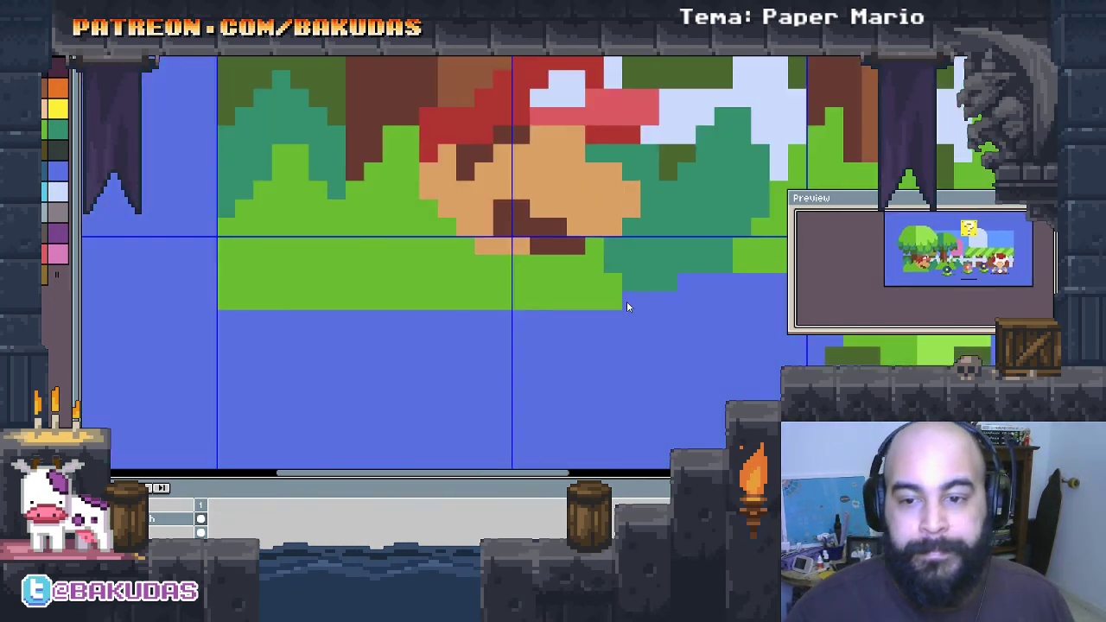
{"action": "scroll", "coordinate": [510, 305], "scroll_direction": "left", "scroll_amount": 1}
Step: Paint Mario's stepped red shirt below his face
{"action": "left_click", "coordinate": [506, 291]}
{"action": "scroll", "coordinate": [507, 291], "scroll_direction": "up", "scroll_amount": 1}
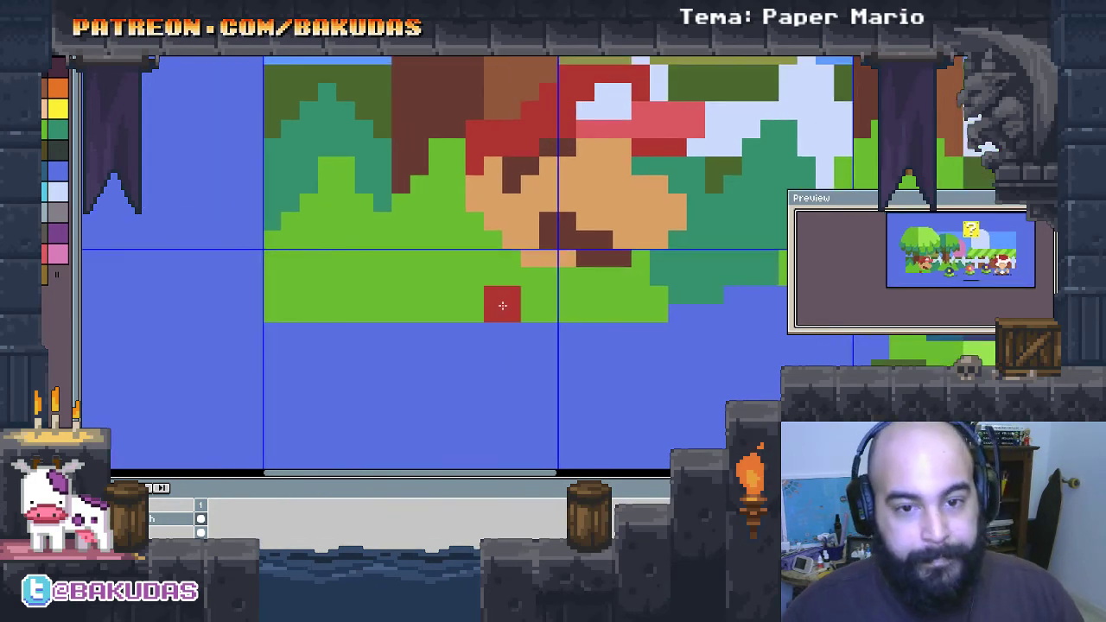
{"action": "scroll", "coordinate": [502, 305], "scroll_direction": "up", "scroll_amount": 1}
{"action": "mouse_move", "coordinate": [524, 285]}
{"action": "left_mouse_down"}
{"action": "mouse_move", "coordinate": [516, 256]}
{"action": "mouse_move", "coordinate": [493, 336]}
{"action": "mouse_move", "coordinate": [492, 318]}
{"action": "left_mouse_up"}
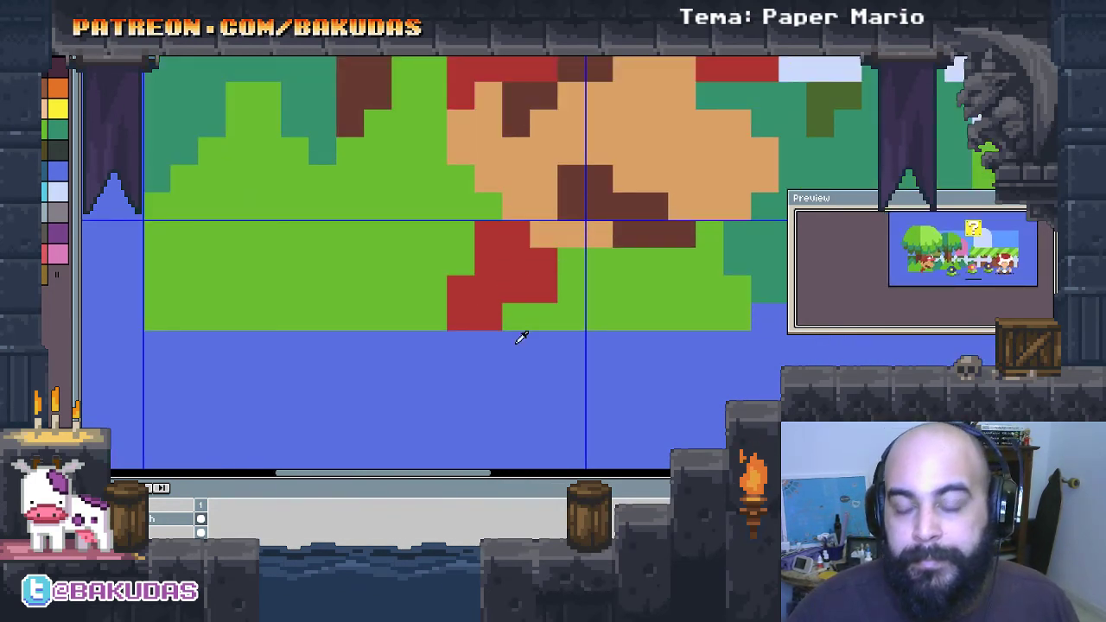
{"action": "scroll", "coordinate": [516, 337], "scroll_direction": "left", "scroll_amount": 1}
{"action": "scroll", "coordinate": [516, 337], "scroll_direction": "down", "scroll_amount": 1}
{"action": "left_click", "coordinate": [483, 250]}
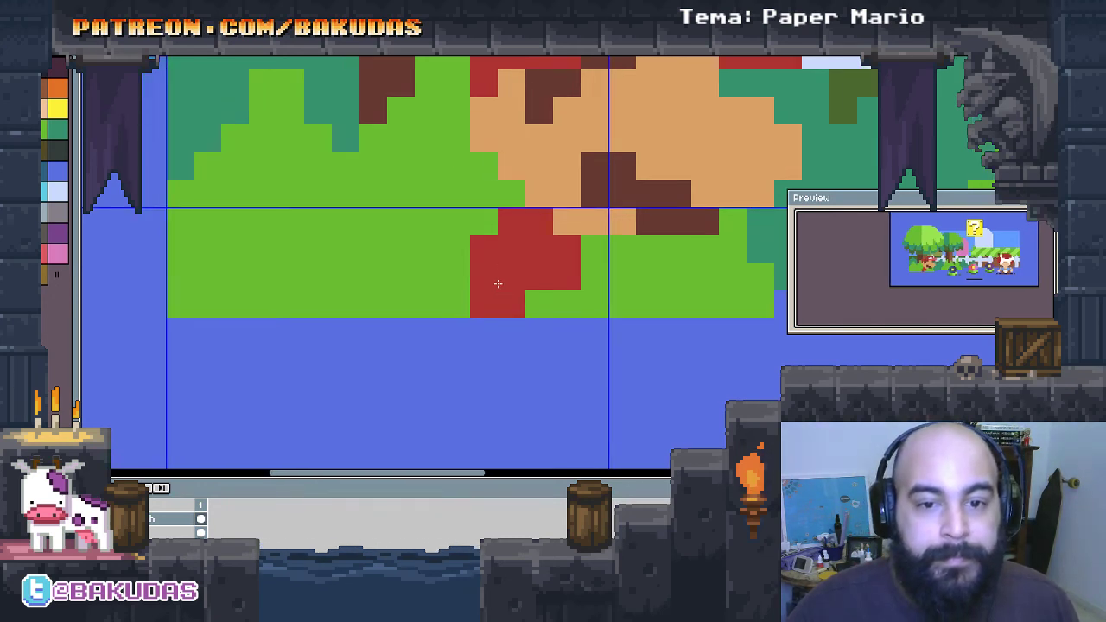
{"action": "left_click_drag", "start_coordinate": [456, 274], "coordinate": [488, 309]}
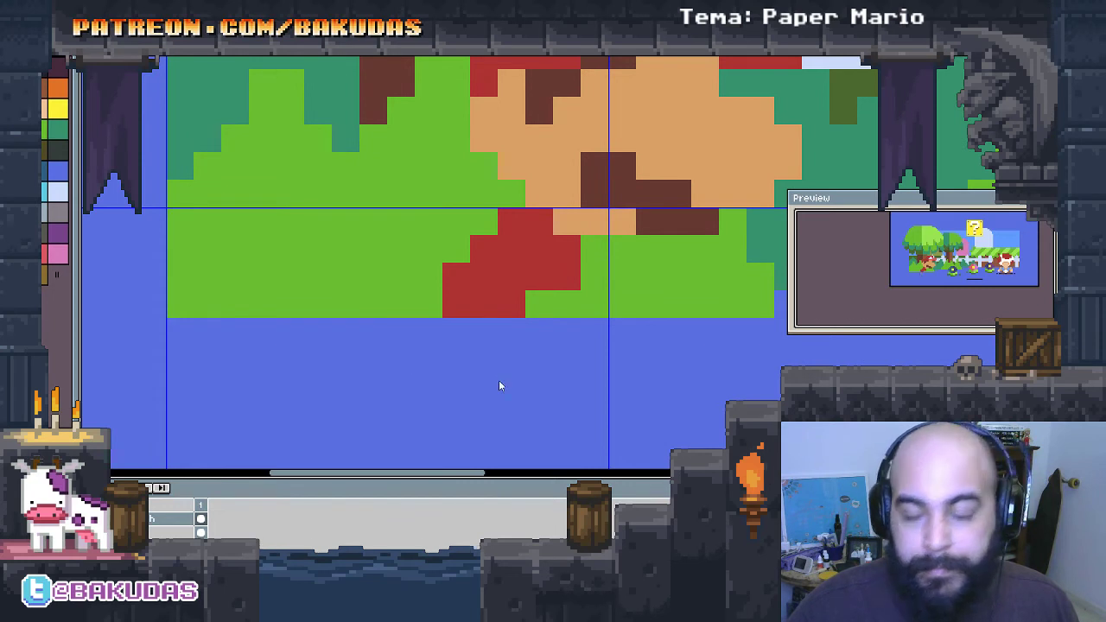
Step: Paint a white glove below the shirt and zoom out to see the whole scene
{"action": "mouse_move", "coordinate": [475, 343]}
{"action": "left_mouse_down"}
{"action": "mouse_move", "coordinate": [461, 348]}
{"action": "mouse_move", "coordinate": [507, 383]}
{"action": "mouse_move", "coordinate": [519, 355]}
{"action": "left_mouse_up"}
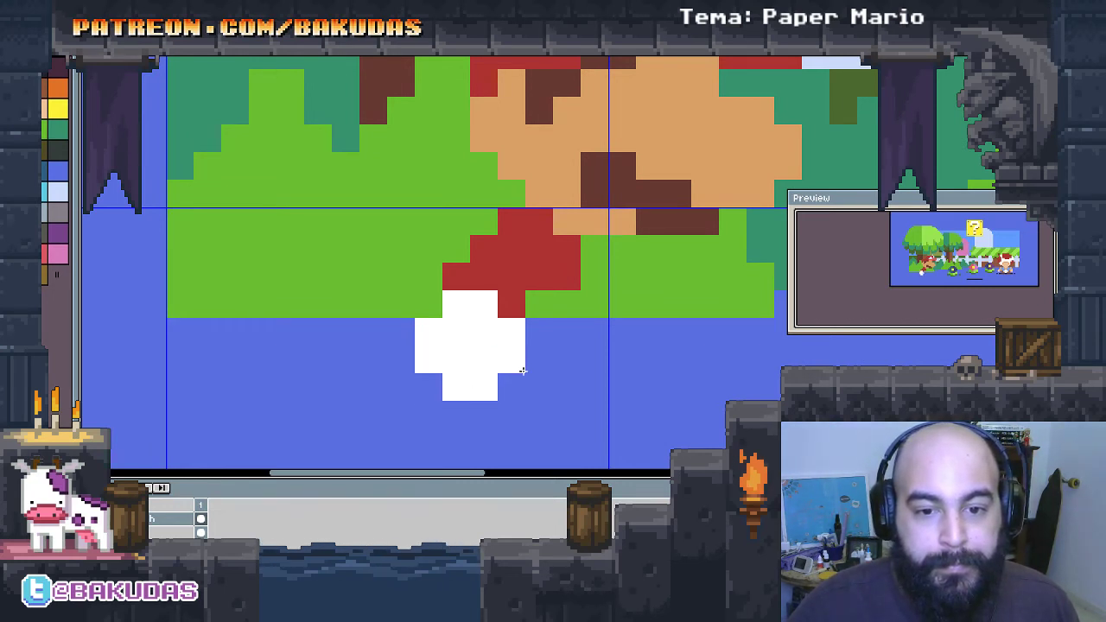
{"action": "left_click", "coordinate": [528, 363]}
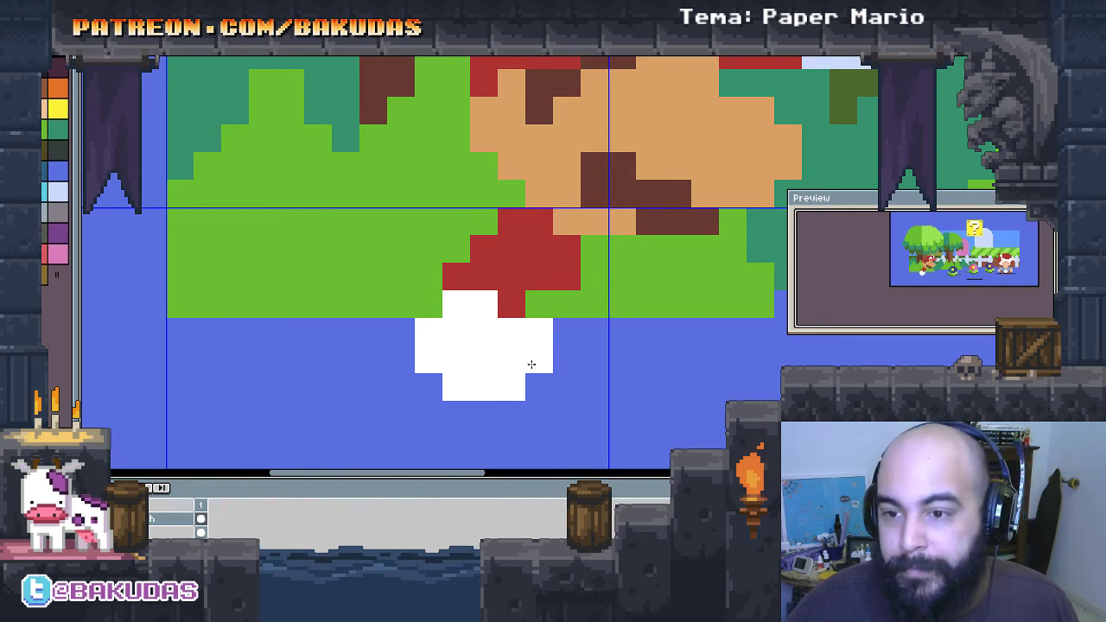
{"action": "scroll", "coordinate": [531, 364], "scroll_direction": "right", "scroll_amount": 3}
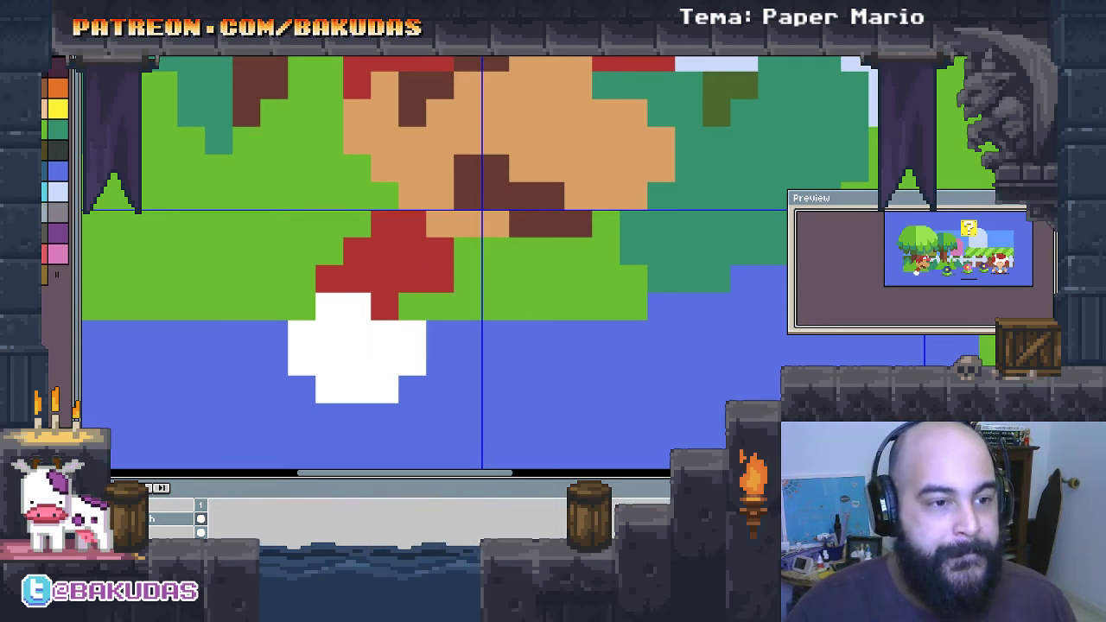
{"action": "scroll", "coordinate": [513, 386], "scroll_direction": "down", "scroll_amount": 1}
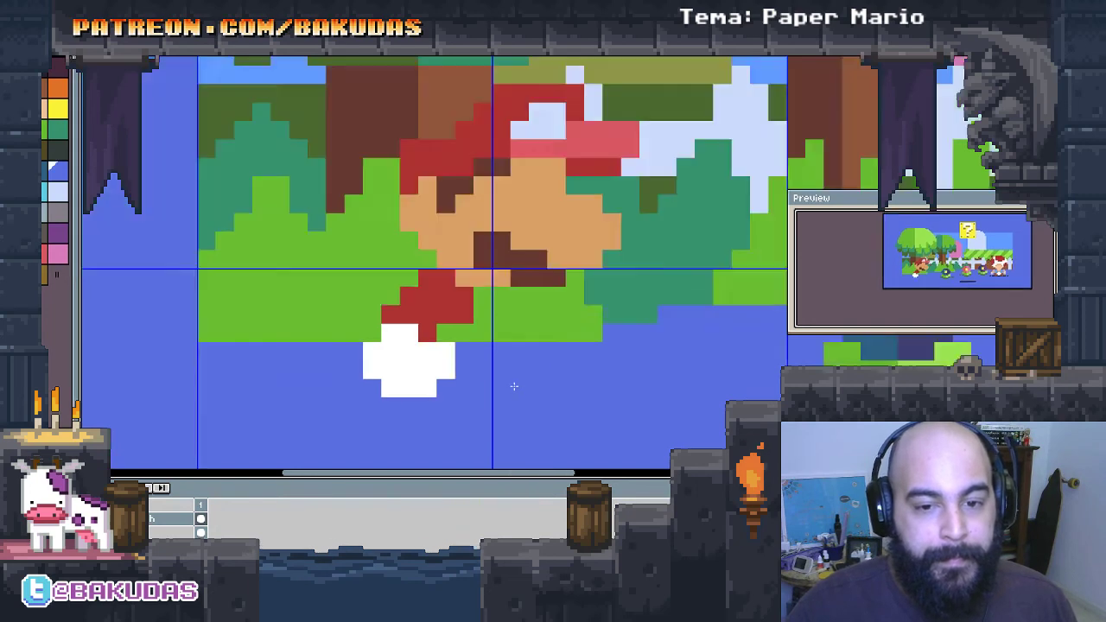
{"action": "scroll", "coordinate": [514, 386], "scroll_direction": "down", "scroll_amount": 7}
{"action": "scroll", "coordinate": [544, 393], "scroll_direction": "up", "scroll_amount": 1}
{"action": "left_click_drag", "start_coordinate": [568, 398], "coordinate": [497, 393]}
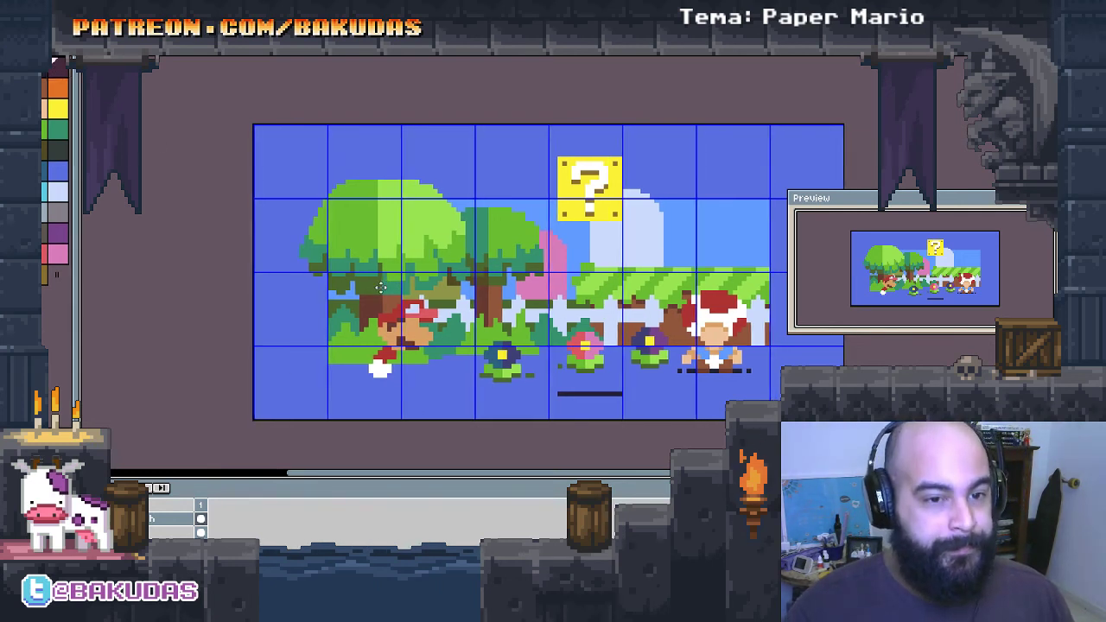
Step: Hide the blue border background and zoom in on Mario
{"action": "left_click", "coordinate": [313, 336]}
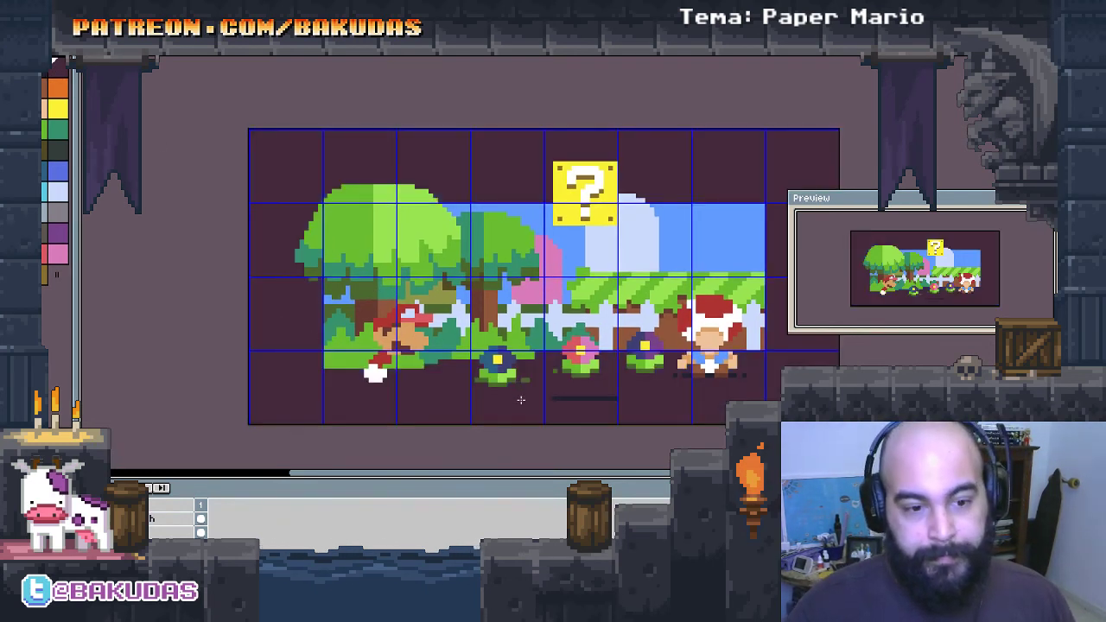
{"action": "scroll", "coordinate": [425, 357], "scroll_direction": "up", "scroll_amount": 1}
{"action": "scroll", "coordinate": [471, 386], "scroll_direction": "up", "scroll_amount": 1}
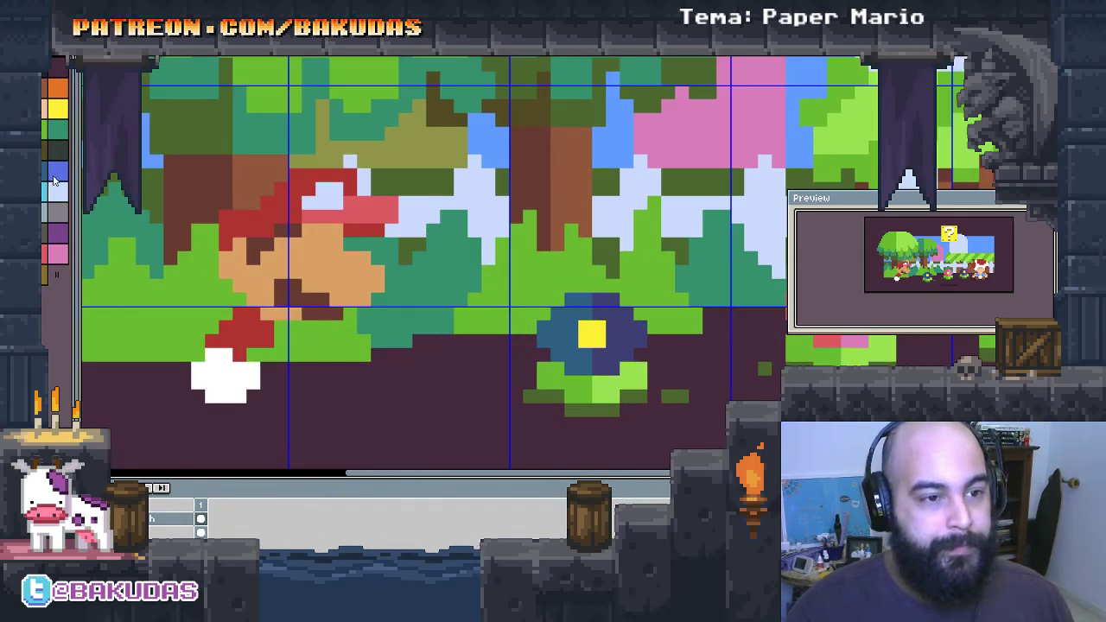
{"action": "scroll", "coordinate": [298, 355], "scroll_direction": "up", "scroll_amount": 1}
{"action": "scroll", "coordinate": [259, 342], "scroll_direction": "up", "scroll_amount": 1}
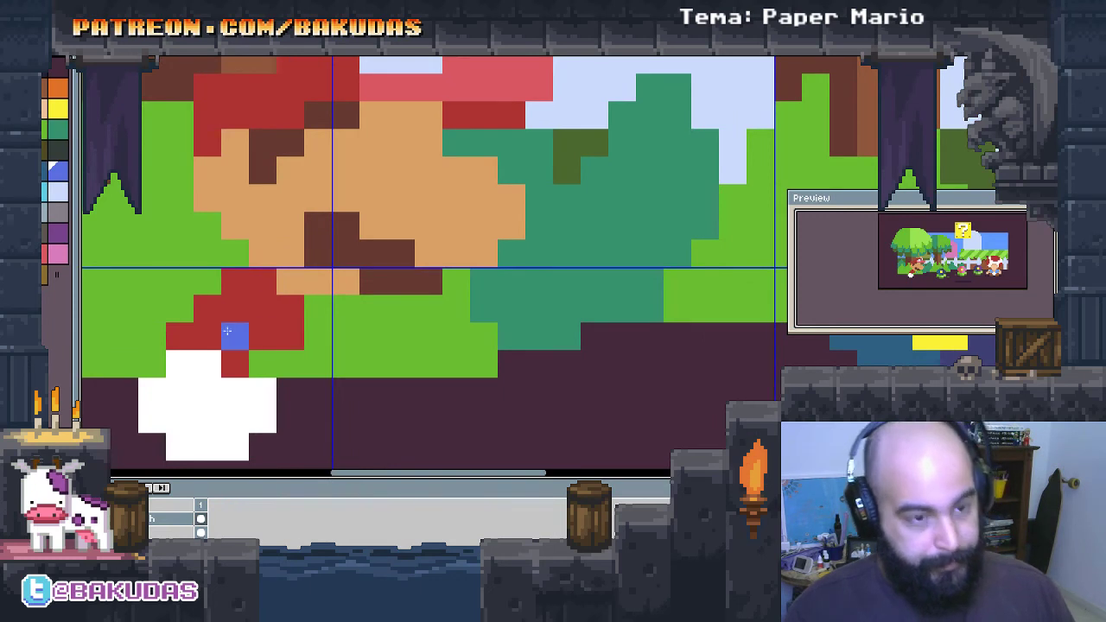
Step: Start Mario's blue overalls below the shirt with 2x2 blue blocks
{"action": "left_click_drag", "start_coordinate": [340, 387], "coordinate": [390, 383]}
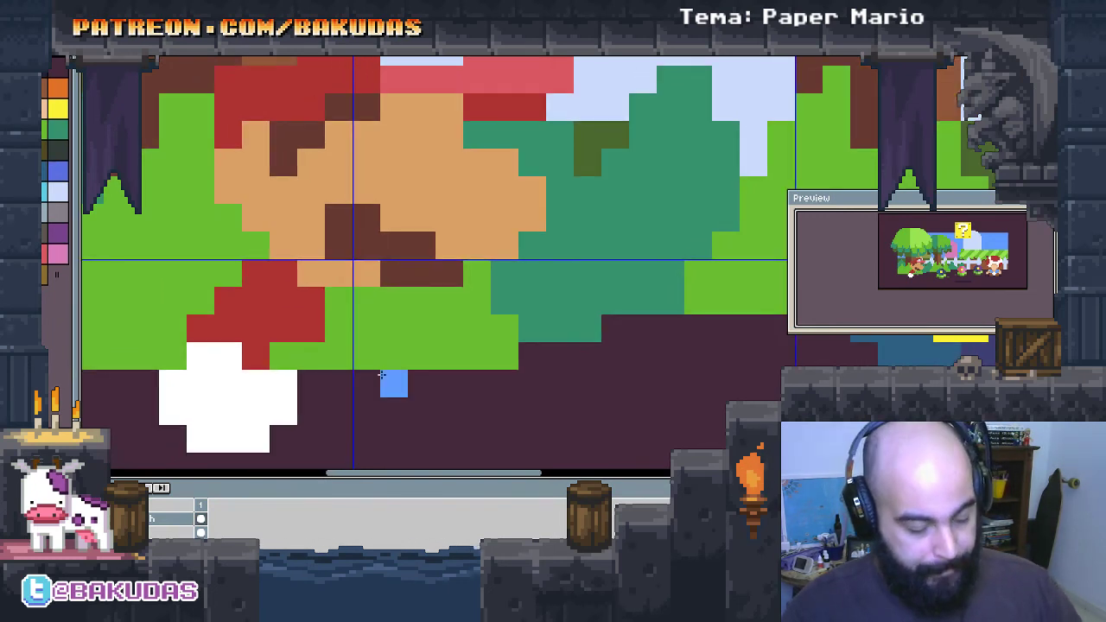
{"action": "left_click", "coordinate": [349, 322]}
{"action": "key", "text": "plus"}
{"action": "key", "text": "plus"}
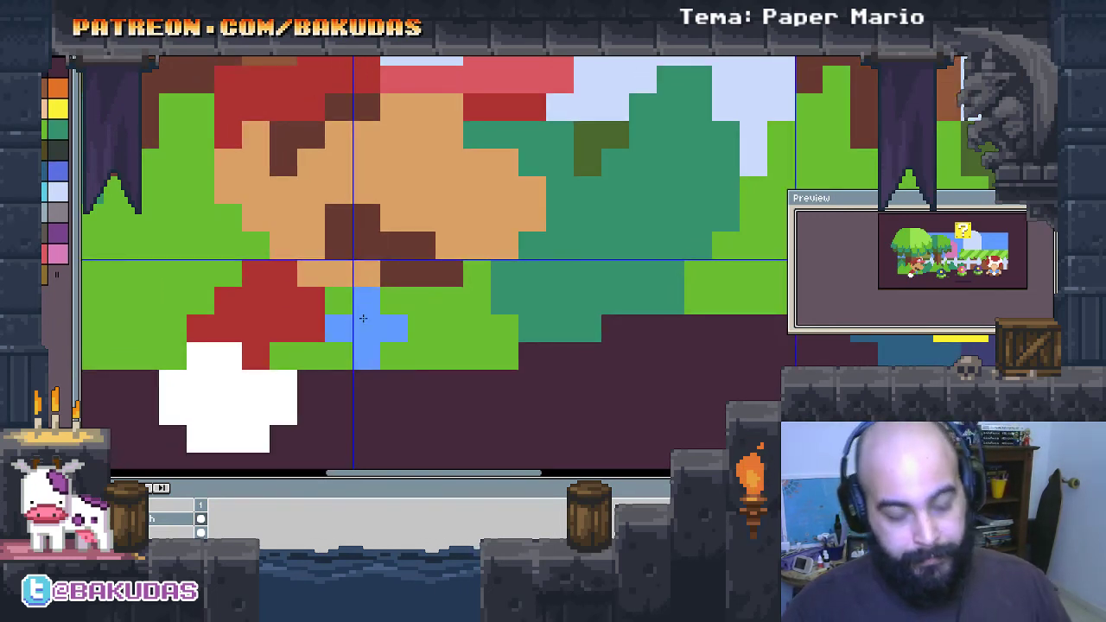
{"action": "key", "text": "minus"}
{"action": "left_click", "coordinate": [363, 319]}
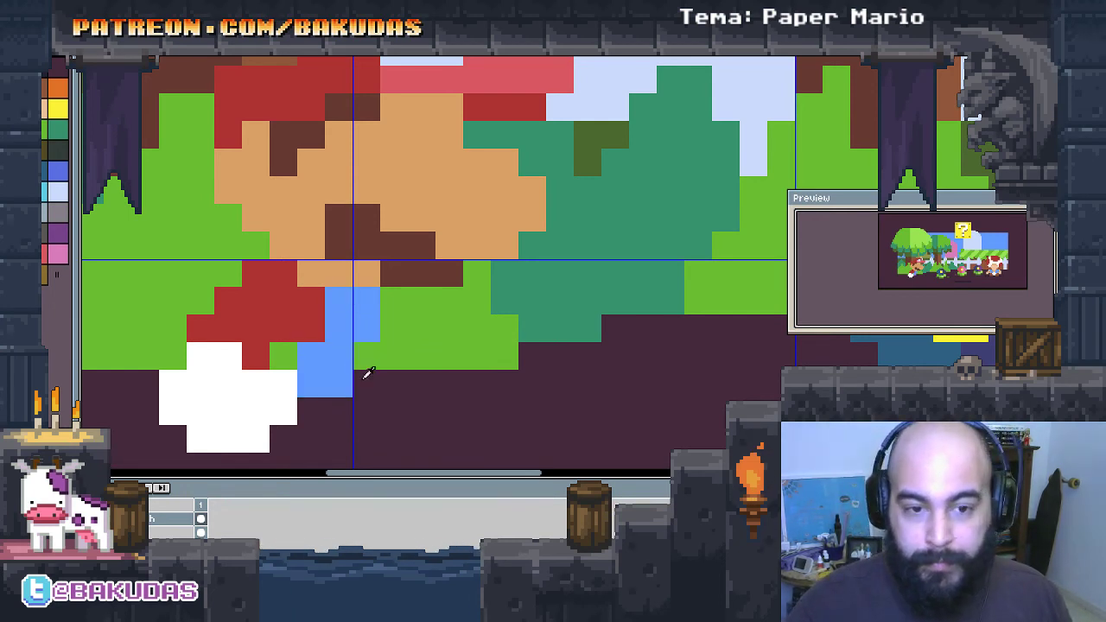
{"action": "left_click", "coordinate": [325, 408]}
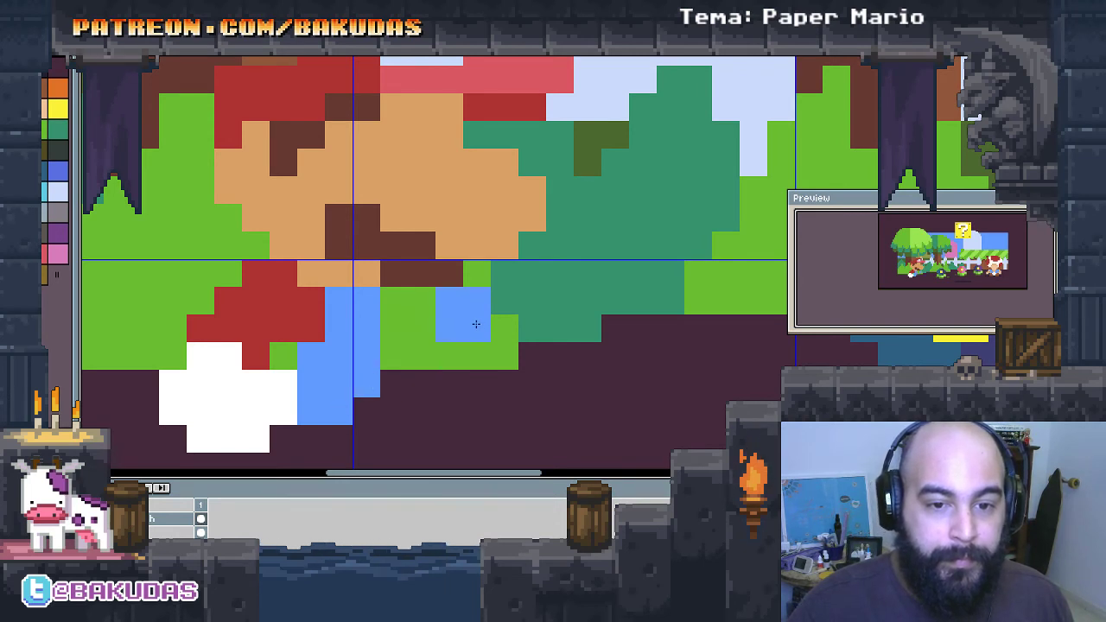
{"action": "left_click_drag", "start_coordinate": [457, 354], "coordinate": [426, 373]}
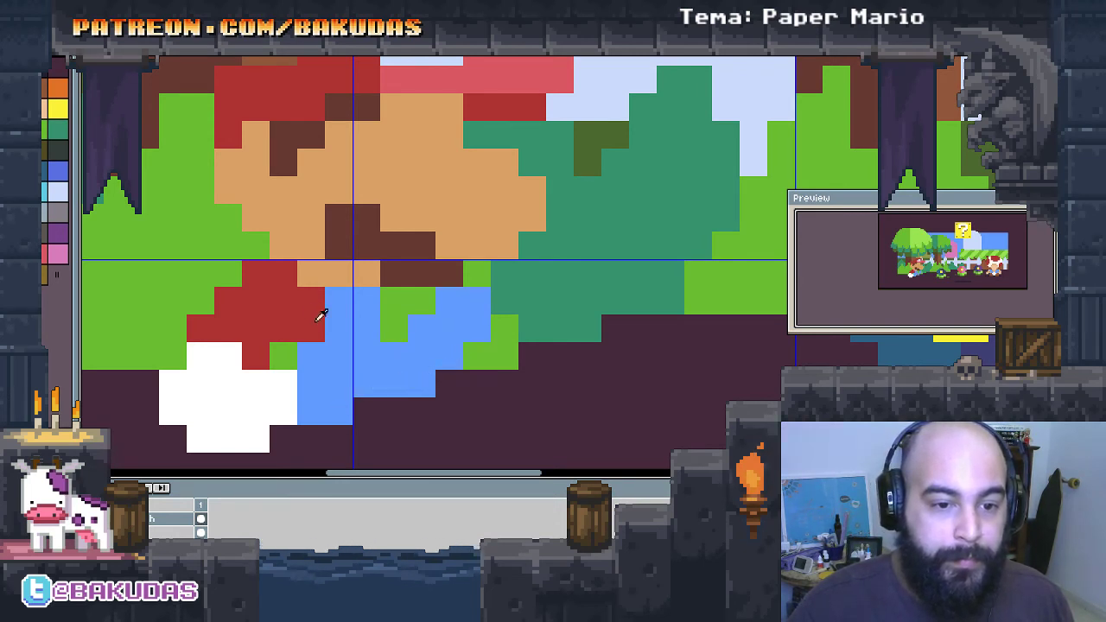
Step: Undo a misplaced red block and restore green grass beside the overalls
{"action": "mouse_move", "coordinate": [380, 314]}
{"action": "left_mouse_down"}
{"action": "mouse_move", "coordinate": [406, 329]}
{"action": "mouse_move", "coordinate": [421, 301]}
{"action": "left_mouse_up"}
{"action": "key", "text": "ctrl+z"}
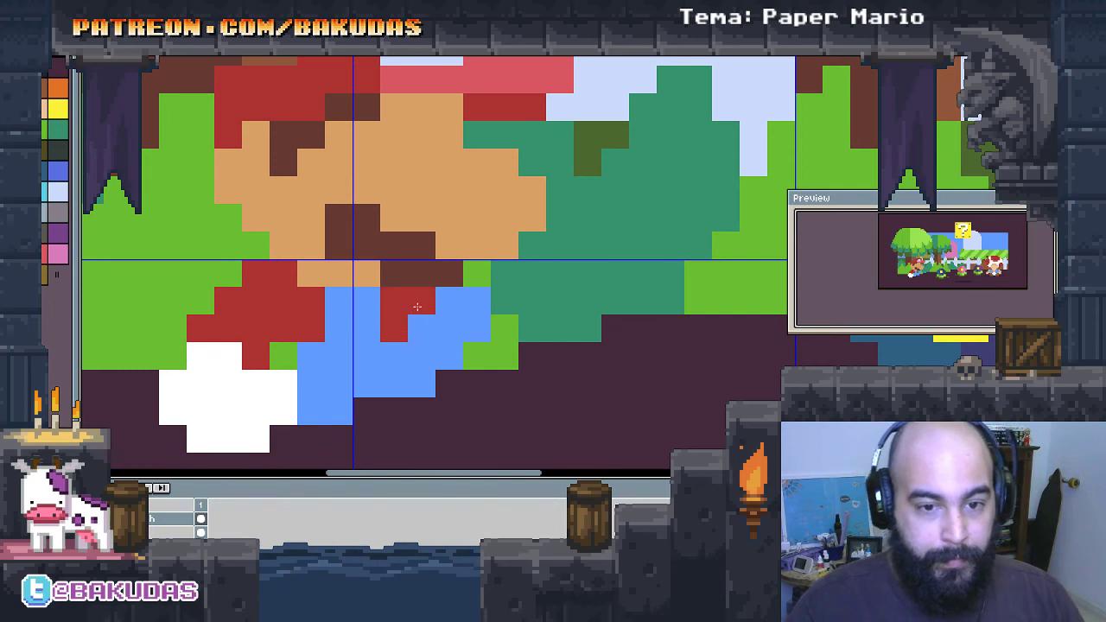
{"action": "left_click", "coordinate": [476, 383]}
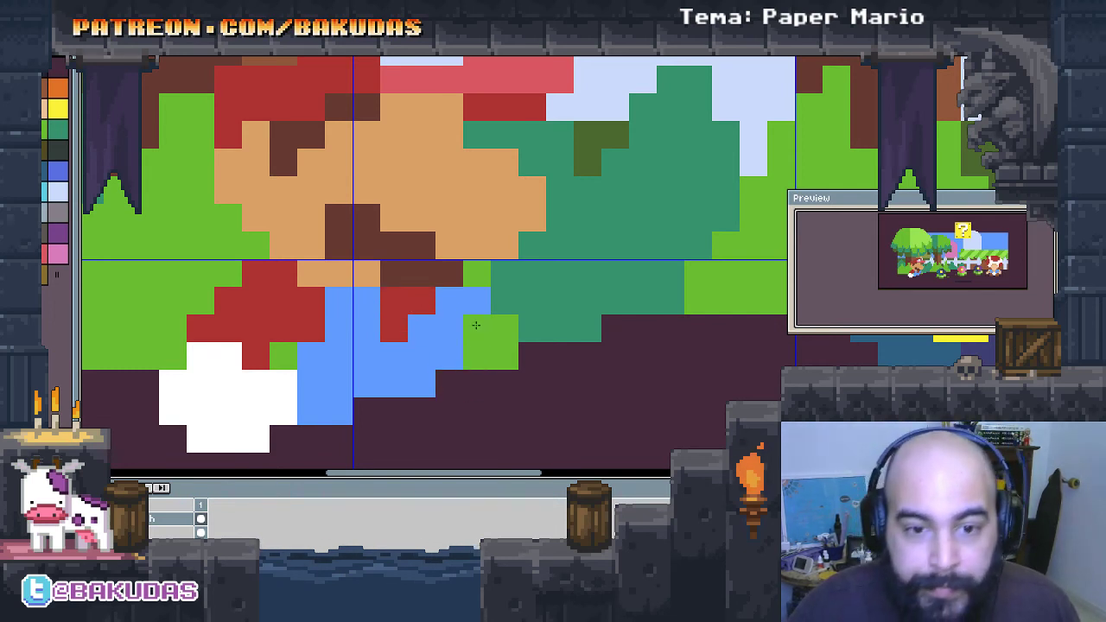
{"action": "left_click_drag", "start_coordinate": [477, 328], "coordinate": [476, 301]}
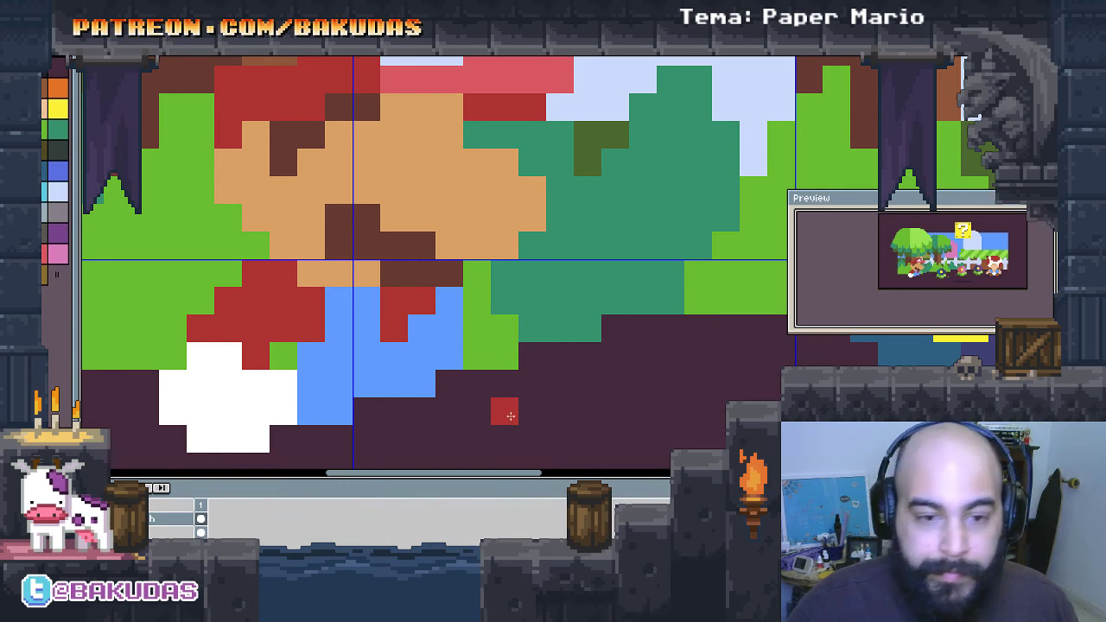
{"action": "scroll", "coordinate": [475, 371], "scroll_direction": "down", "scroll_amount": 1}
Step: Outline and fill the lower overalls in blue, then add a white glove pixel beside them
{"action": "left_click_drag", "start_coordinate": [463, 343], "coordinate": [463, 370]}
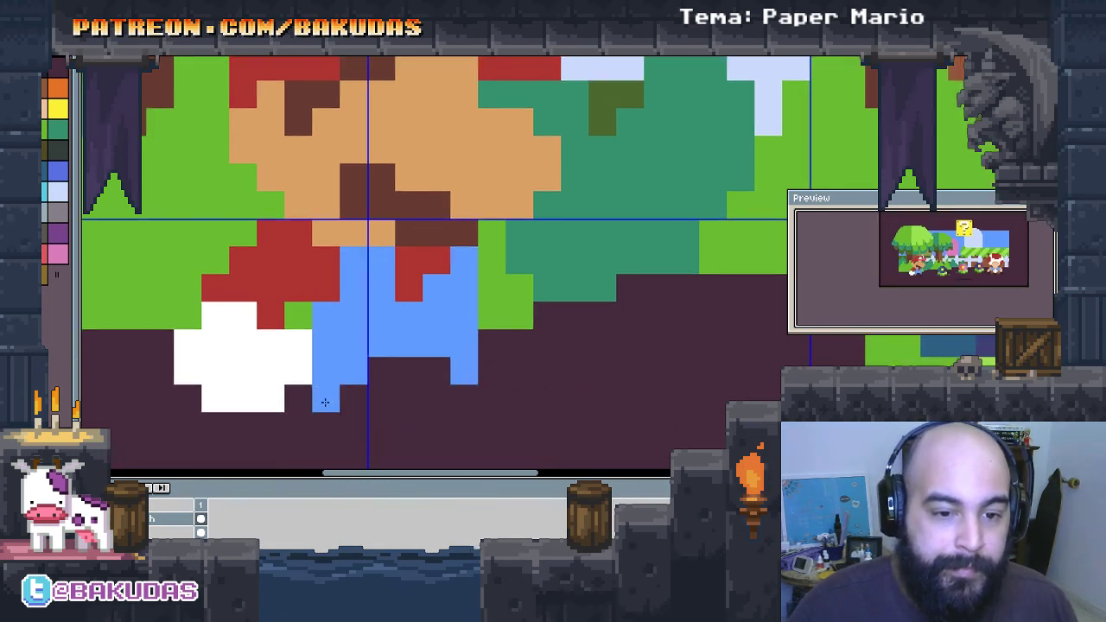
{"action": "mouse_move", "coordinate": [325, 398]}
{"action": "left_mouse_down"}
{"action": "mouse_move", "coordinate": [298, 399]}
{"action": "mouse_move", "coordinate": [484, 399]}
{"action": "mouse_move", "coordinate": [463, 356]}
{"action": "mouse_move", "coordinate": [325, 398]}
{"action": "mouse_move", "coordinate": [409, 371]}
{"action": "mouse_move", "coordinate": [382, 370]}
{"action": "mouse_move", "coordinate": [446, 398]}
{"action": "left_mouse_up"}
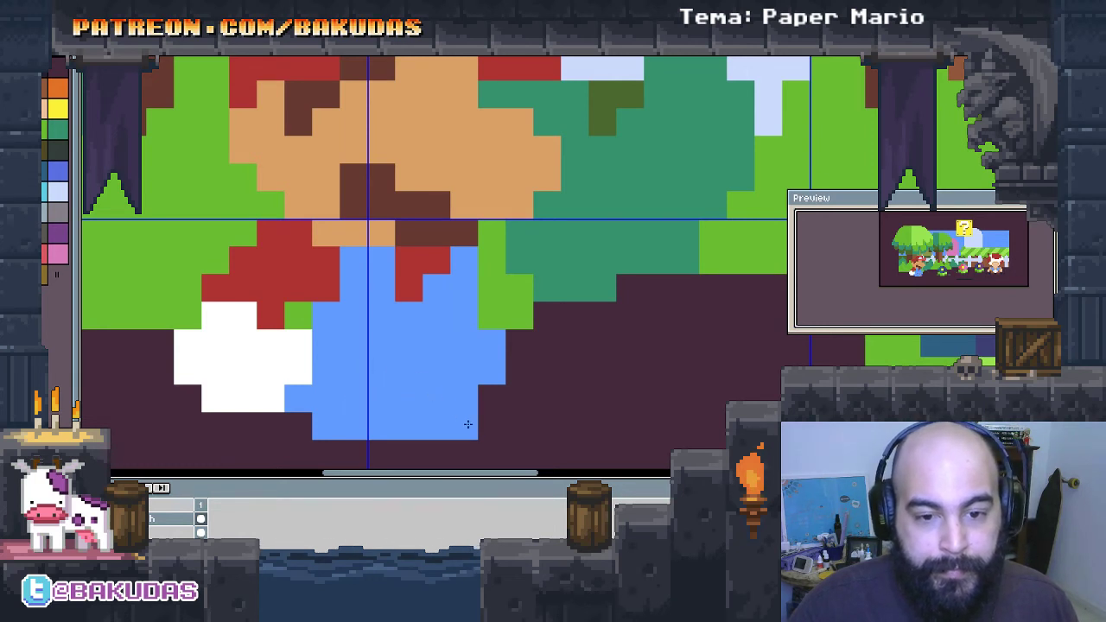
{"action": "left_click", "coordinate": [492, 398]}
{"action": "left_click", "coordinate": [264, 363], "text": "alt"}
{"action": "left_click", "coordinate": [481, 313]}
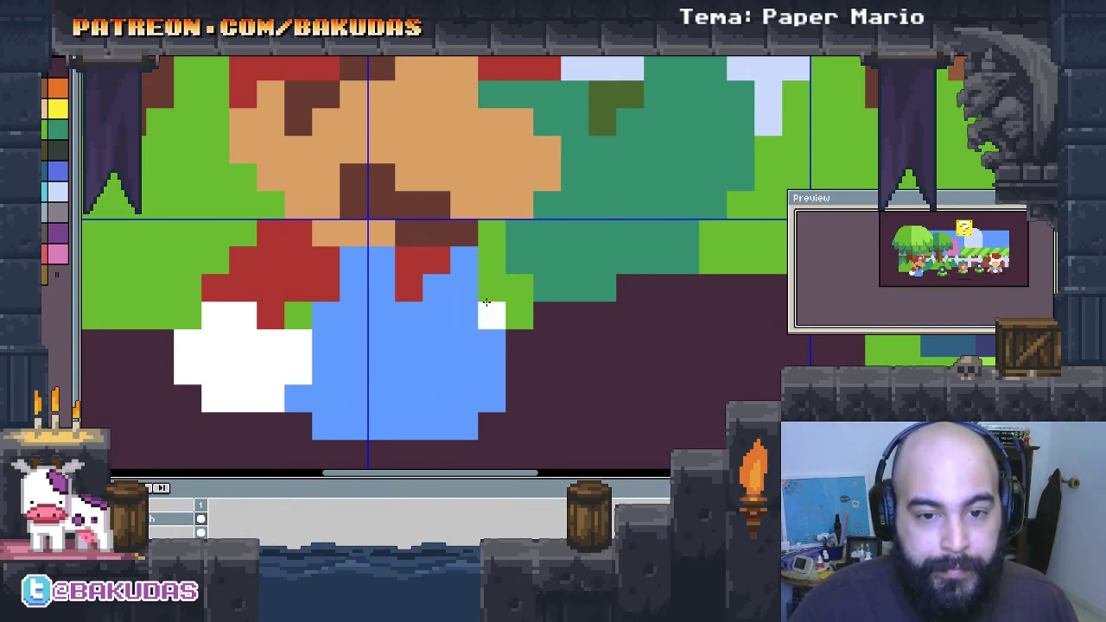
{"action": "left_click", "coordinate": [487, 298]}
{"action": "left_click_drag", "start_coordinate": [391, 314], "coordinate": [441, 288]}
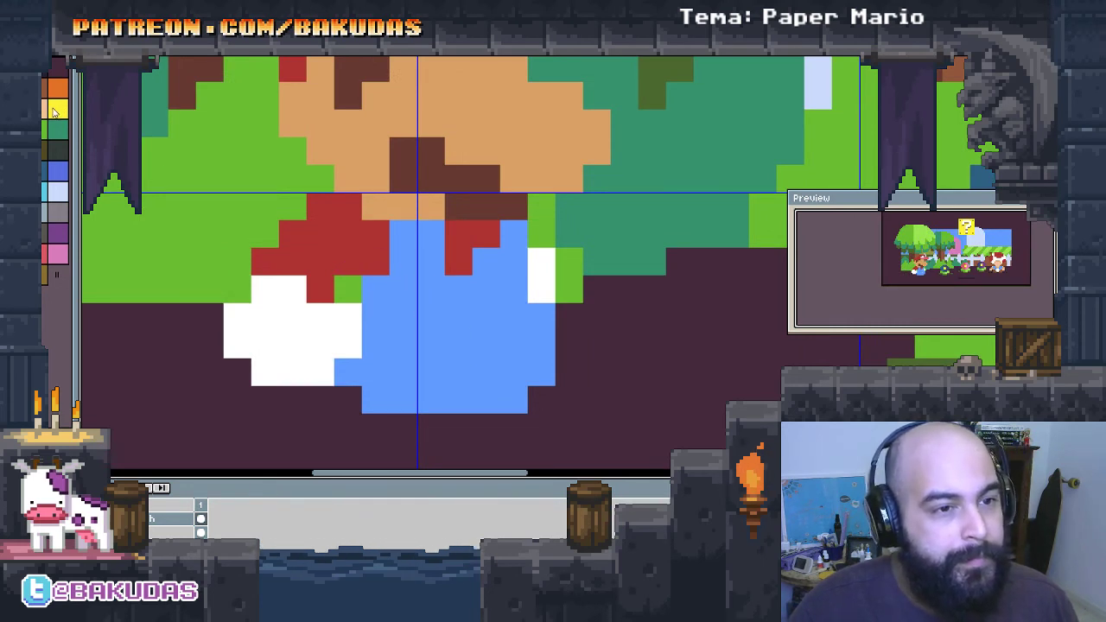
Step: Paint two yellow buttons on Mario's blue overalls
{"action": "left_click", "coordinate": [53, 110]}
{"action": "left_click", "coordinate": [403, 289]}
{"action": "left_click", "coordinate": [402, 316]}
{"action": "left_click", "coordinate": [432, 288]}
{"action": "left_click", "coordinate": [432, 316]}
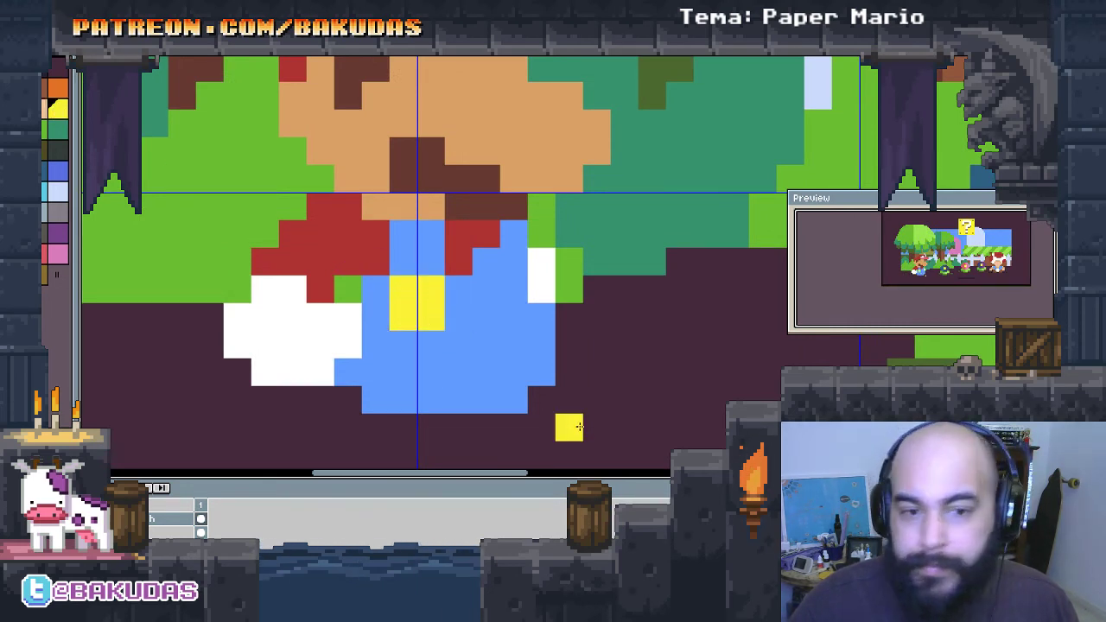
{"action": "left_click_drag", "start_coordinate": [568, 397], "coordinate": [535, 390]}
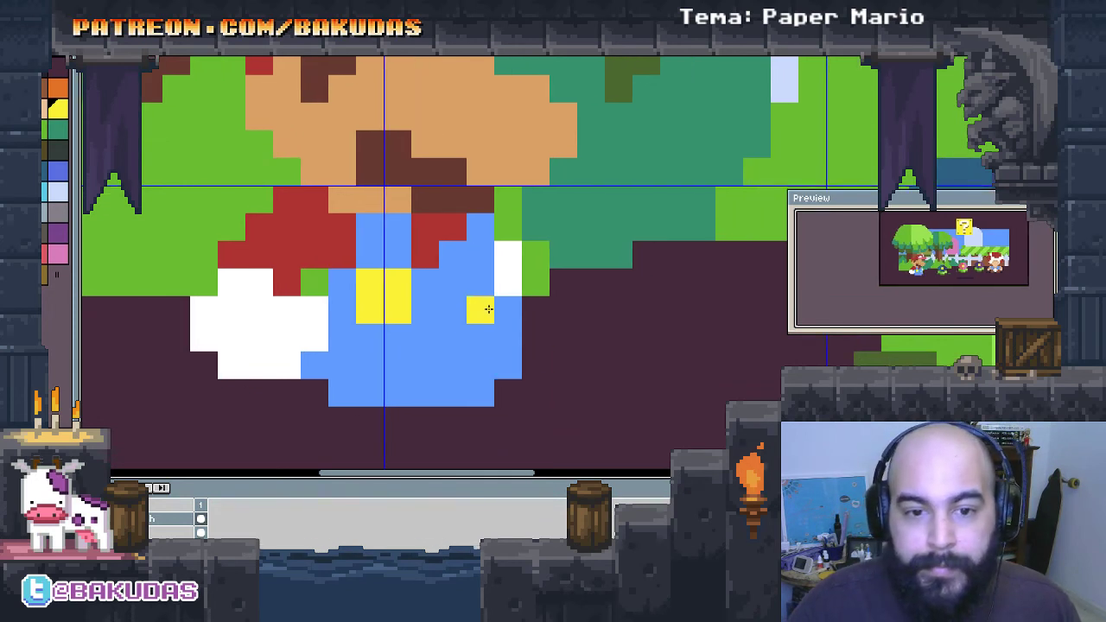
{"action": "left_click", "coordinate": [480, 281]}
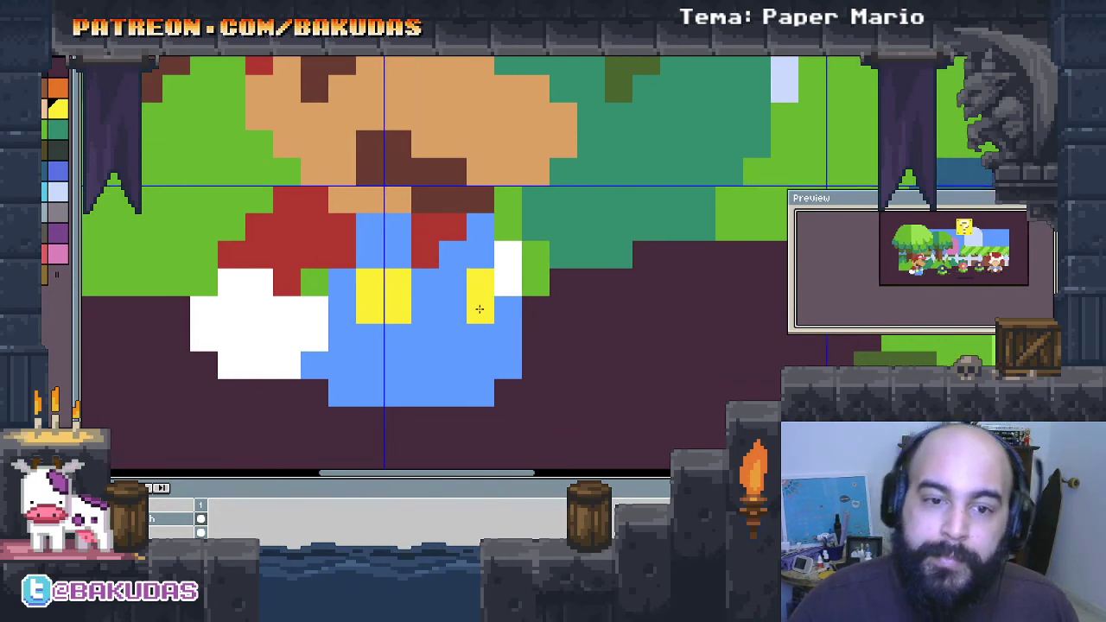
Step: Paint red shirt between the overall straps
{"action": "left_click", "coordinate": [424, 241], "text": "alt"}
{"action": "left_click", "coordinate": [428, 275]}
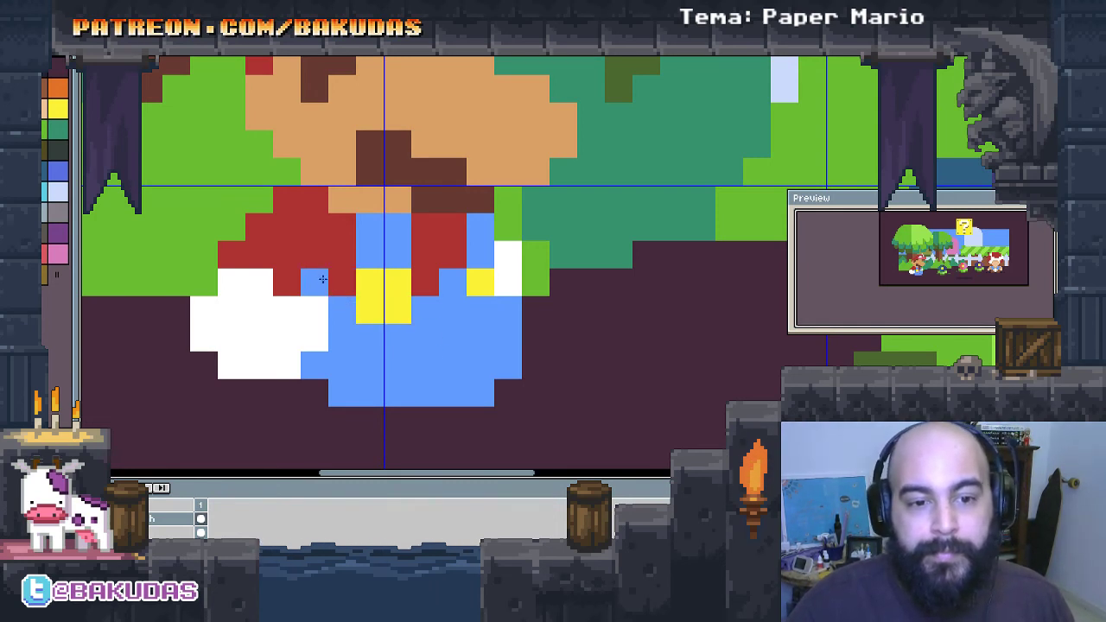
{"action": "left_click_drag", "start_coordinate": [539, 389], "coordinate": [479, 375]}
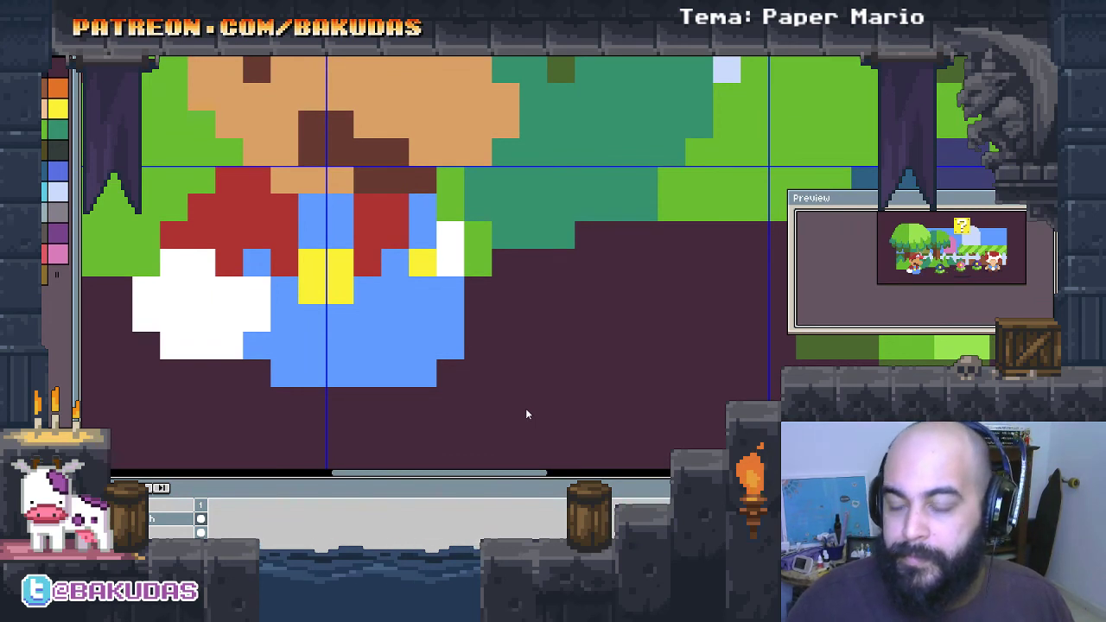
{"action": "left_click_drag", "start_coordinate": [367, 394], "coordinate": [394, 370]}
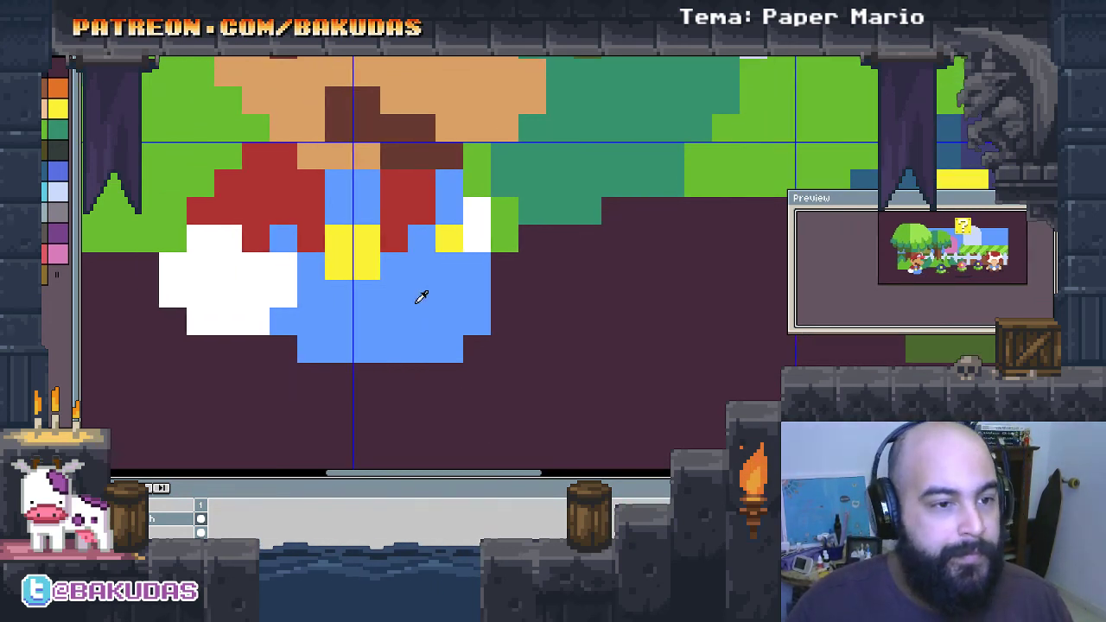
Step: Outline Mario's first brown shoe and extend its bottom edge leftward
{"action": "left_click", "coordinate": [477, 349]}
{"action": "left_click", "coordinate": [504, 266]}
{"action": "left_click", "coordinate": [532, 293]}
{"action": "left_click", "coordinate": [533, 322]}
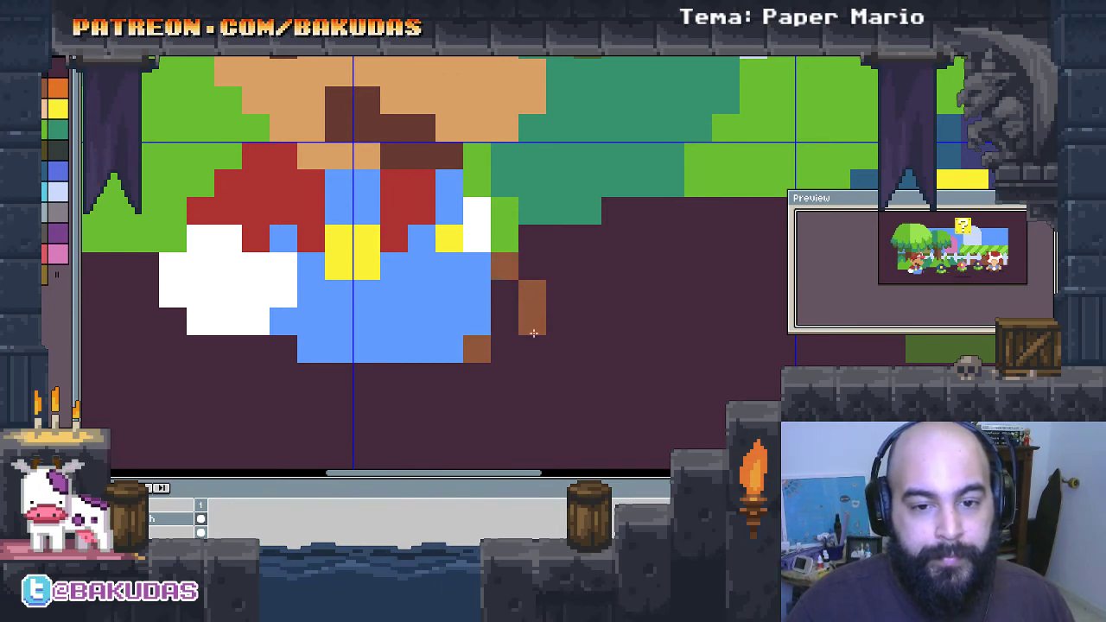
{"action": "left_click", "coordinate": [505, 349]}
{"action": "left_click", "coordinate": [449, 377]}
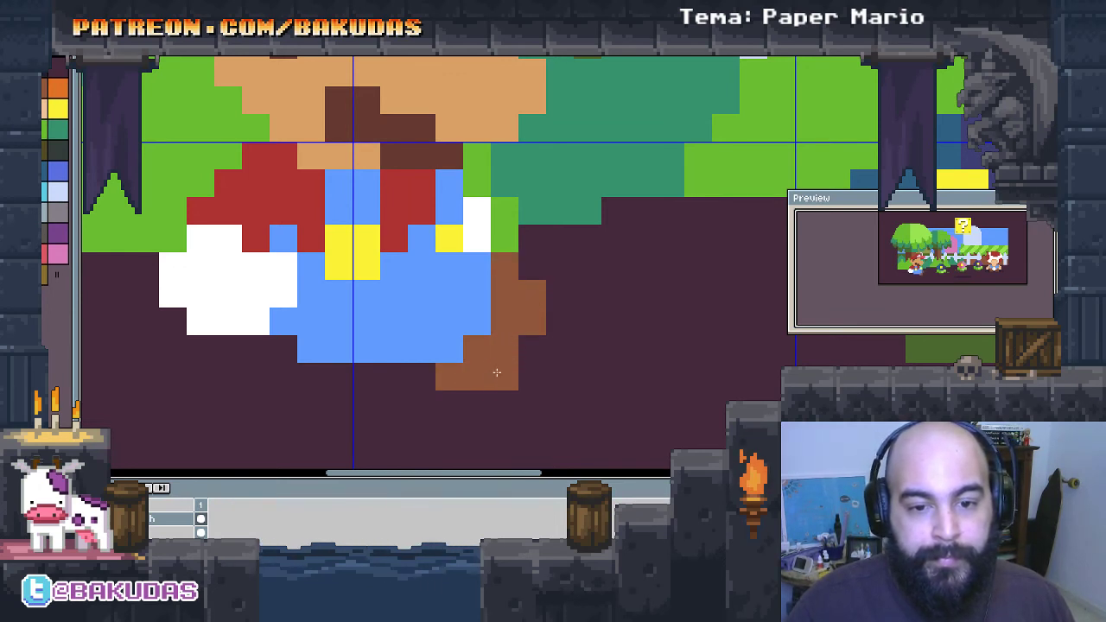
Step: Outline and fill the second brown shoe, widening its left edge
{"action": "scroll", "coordinate": [528, 337], "scroll_direction": "left", "scroll_amount": 3}
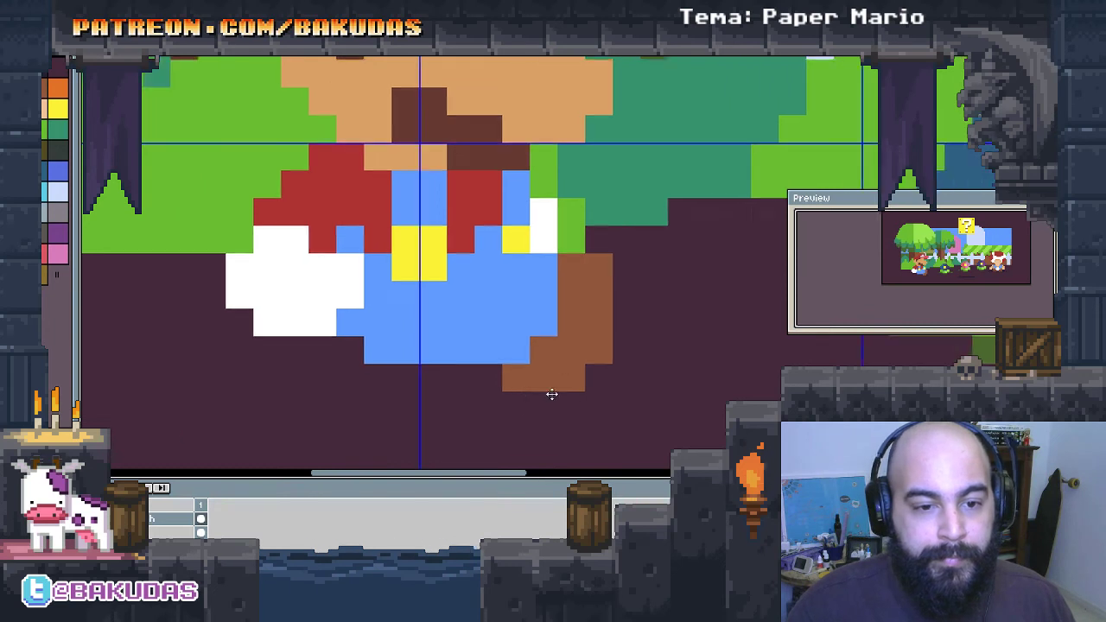
{"action": "left_click", "coordinate": [386, 345]}
{"action": "left_click", "coordinate": [439, 346]}
{"action": "left_click", "coordinate": [384, 373]}
{"action": "left_click", "coordinate": [412, 401]}
{"action": "left_click", "coordinate": [439, 373]}
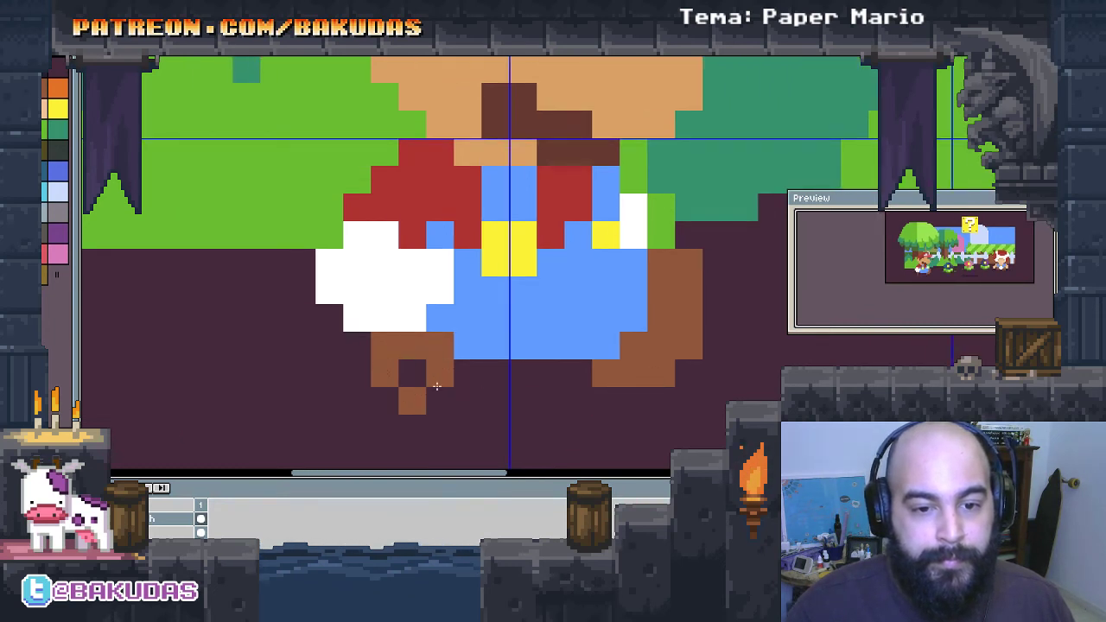
{"action": "mouse_move", "coordinate": [415, 376]}
{"action": "left_mouse_down"}
{"action": "mouse_move", "coordinate": [329, 346]}
{"action": "mouse_move", "coordinate": [357, 345]}
{"action": "mouse_move", "coordinate": [370, 393]}
{"action": "left_mouse_up"}
{"action": "left_click", "coordinate": [302, 318]}
{"action": "left_click", "coordinate": [301, 346]}
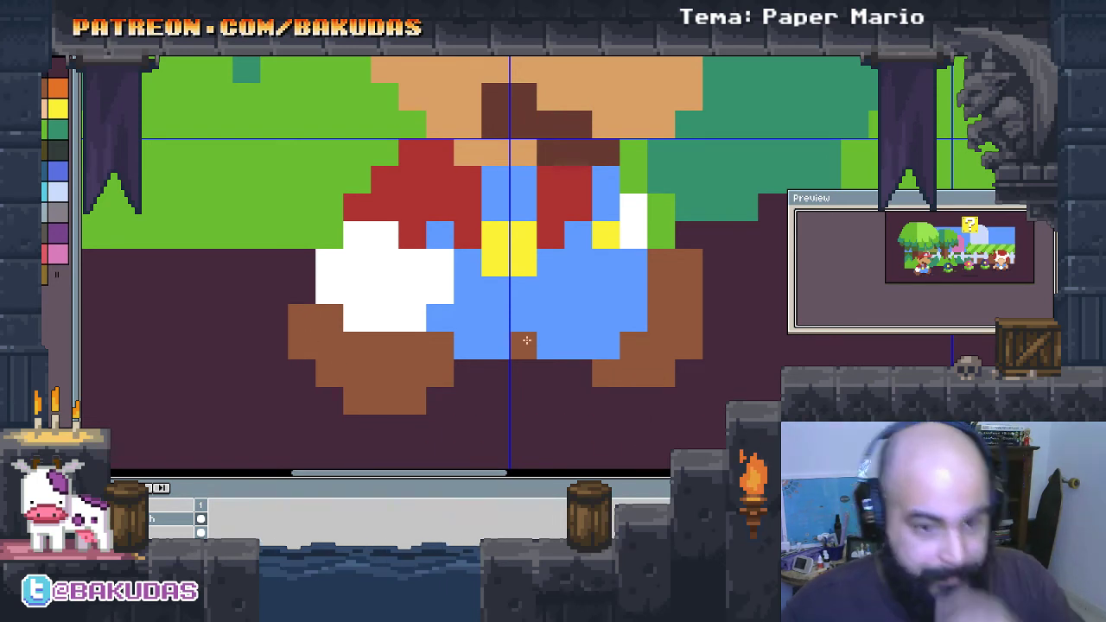
{"action": "left_click_drag", "start_coordinate": [522, 341], "coordinate": [430, 349]}
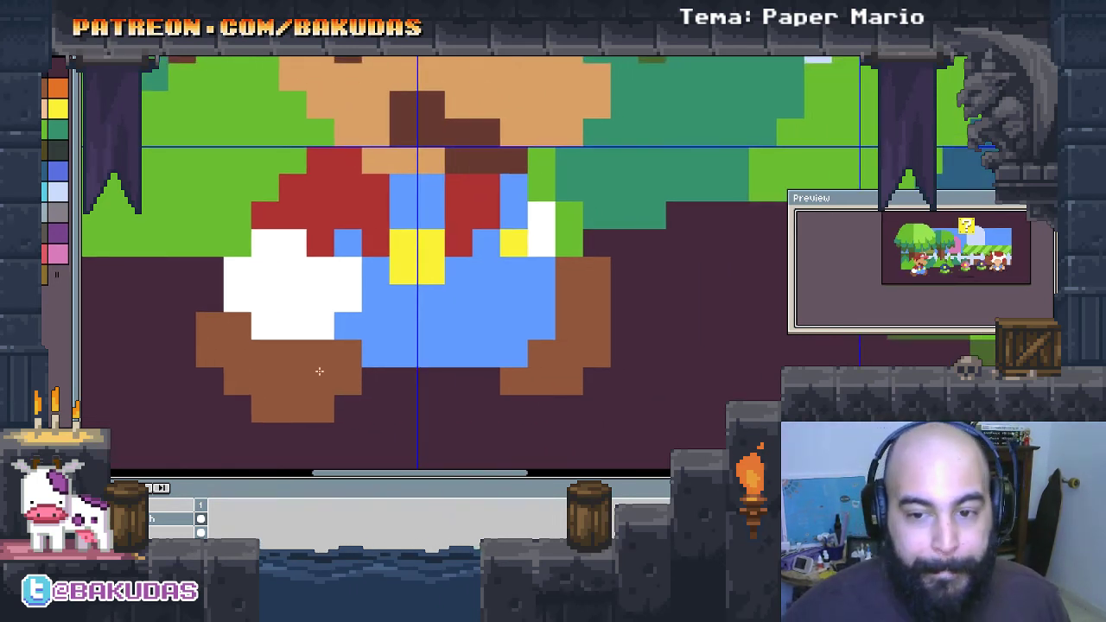
Step: Add tan highlights to the left shoe and tidy stray shoe pixels
{"action": "left_click", "coordinate": [122, 337]}
{"action": "key", "text": "ctrl+z"}
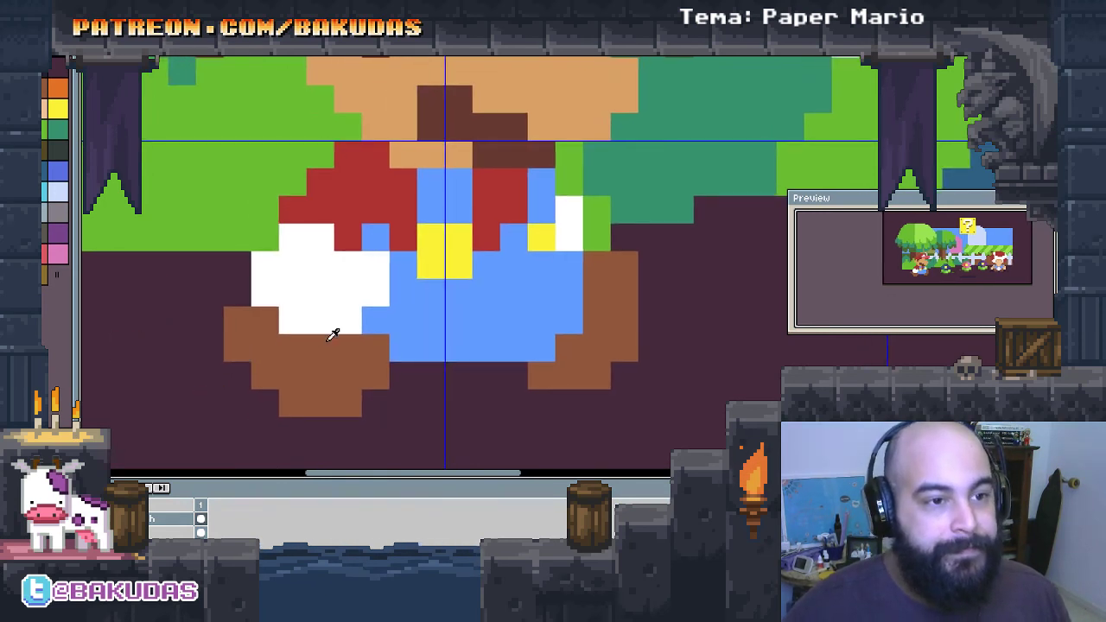
{"action": "left_click", "coordinate": [347, 348]}
{"action": "left_click", "coordinate": [374, 347]}
{"action": "left_click", "coordinate": [375, 375]}
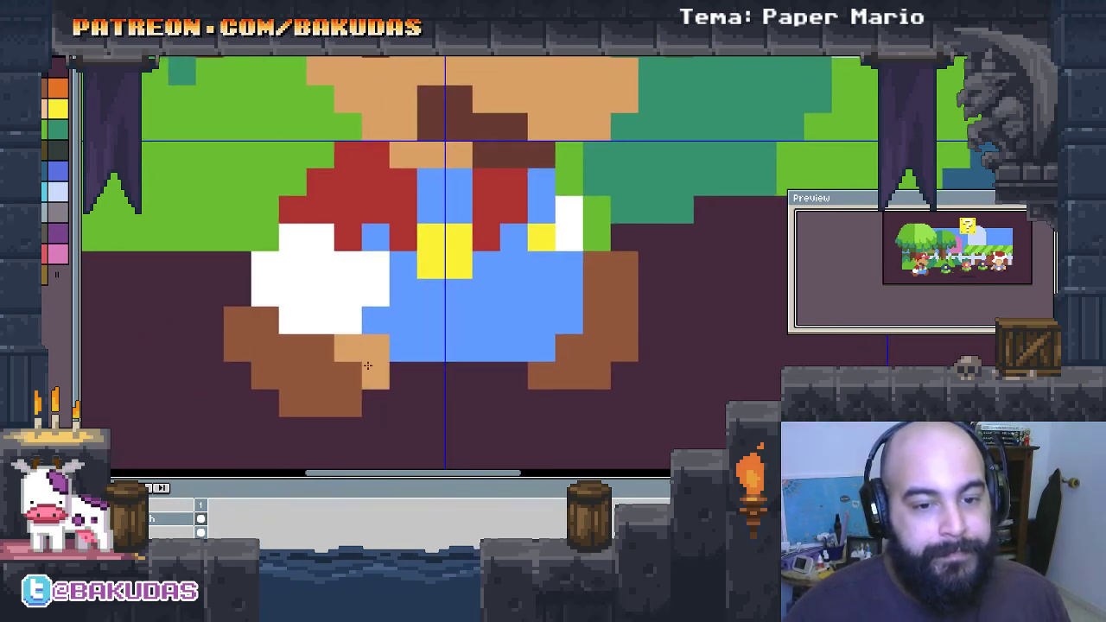
{"action": "left_click", "coordinate": [618, 309]}
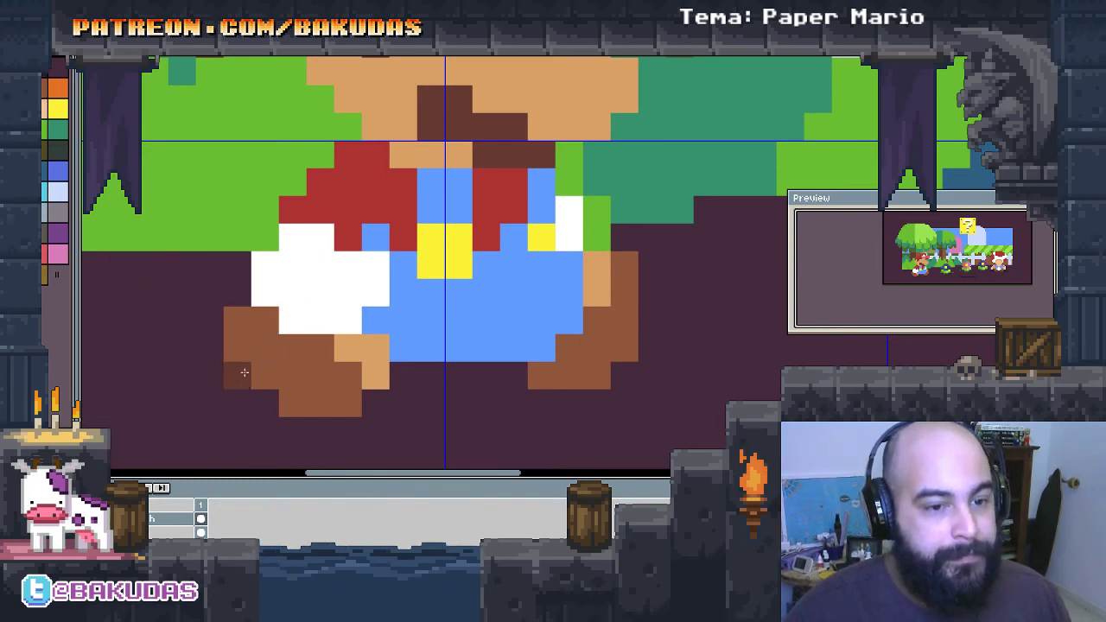
{"action": "left_click", "coordinate": [233, 326]}
Step: Shade the lower and outer edges of both shoes in darker brown
{"action": "mouse_move", "coordinate": [233, 326]}
{"action": "left_mouse_down"}
{"action": "mouse_move", "coordinate": [293, 402]}
{"action": "mouse_move", "coordinate": [350, 402]}
{"action": "left_mouse_up"}
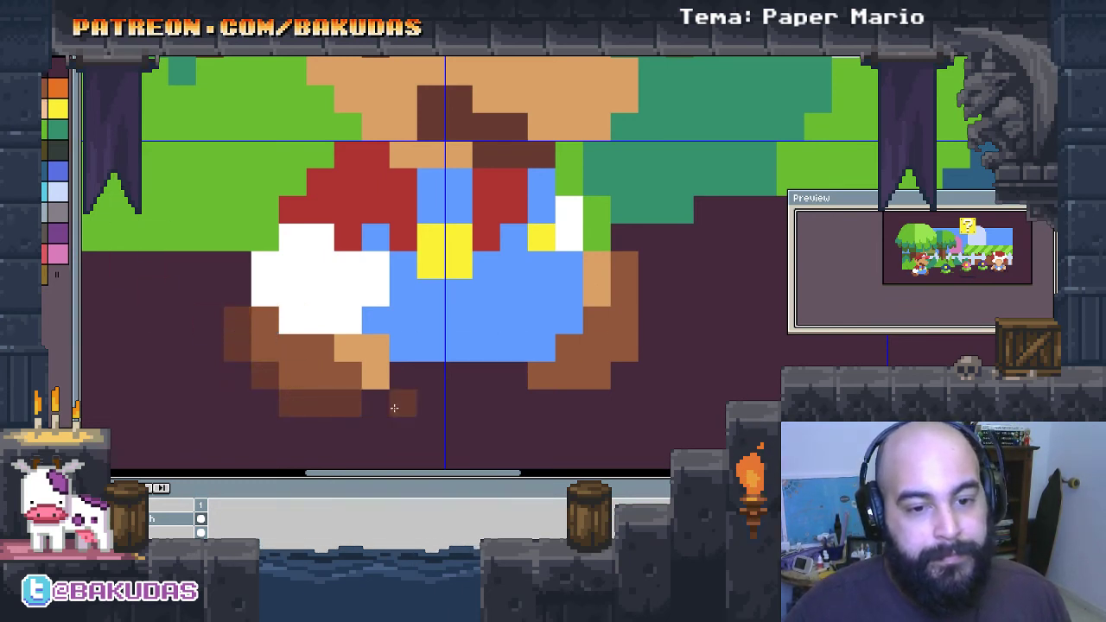
{"action": "left_click", "coordinate": [564, 383]}
{"action": "mouse_move", "coordinate": [558, 380]}
{"action": "left_mouse_down"}
{"action": "mouse_move", "coordinate": [596, 376]}
{"action": "mouse_move", "coordinate": [627, 350]}
{"action": "mouse_move", "coordinate": [624, 319]}
{"action": "left_mouse_up"}
{"action": "left_click_drag", "start_coordinate": [727, 343], "coordinate": [711, 355]}
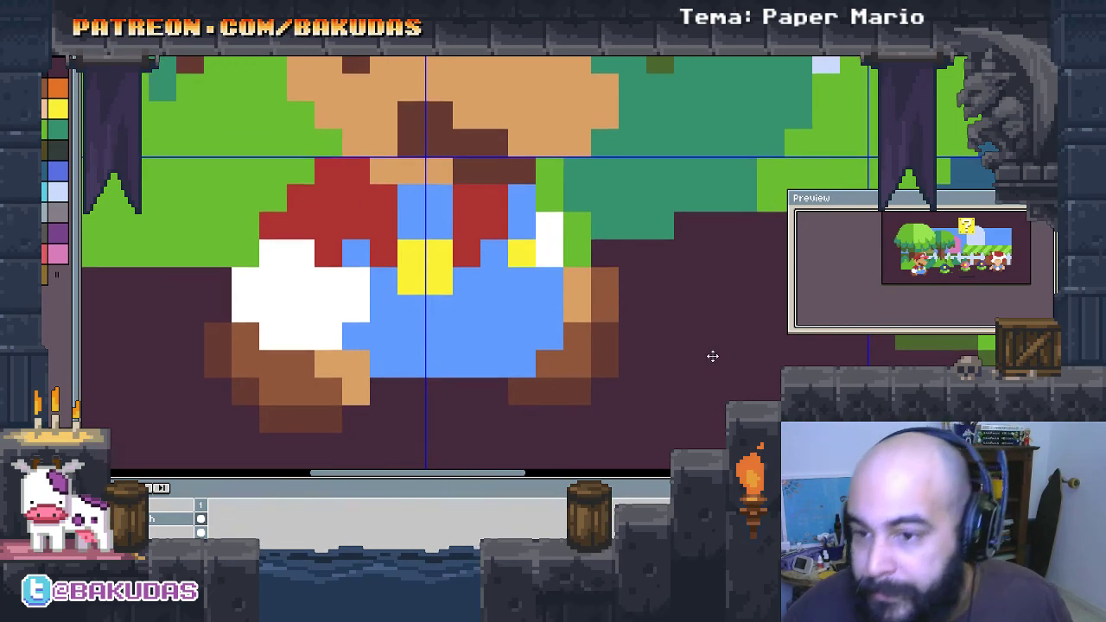
Step: Darken one more right-shoe block and repaint Mario's nose and cheeks light peach
{"action": "left_click", "coordinate": [571, 345]}
{"action": "scroll", "coordinate": [571, 346], "scroll_direction": "down", "scroll_amount": 3}
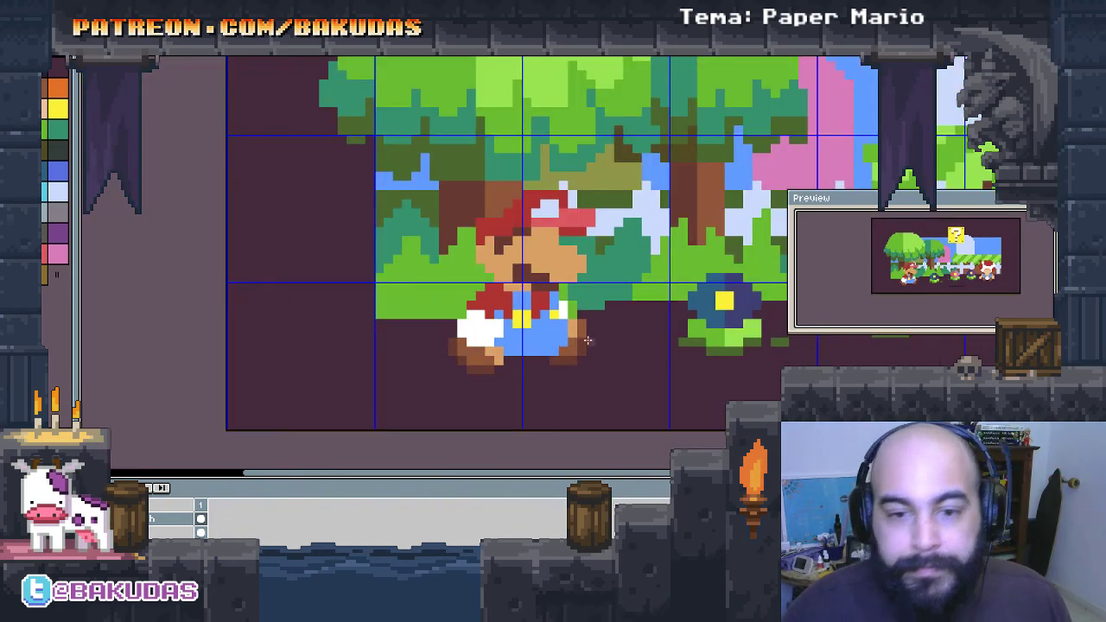
{"action": "scroll", "coordinate": [449, 259], "scroll_direction": "up", "scroll_amount": 3}
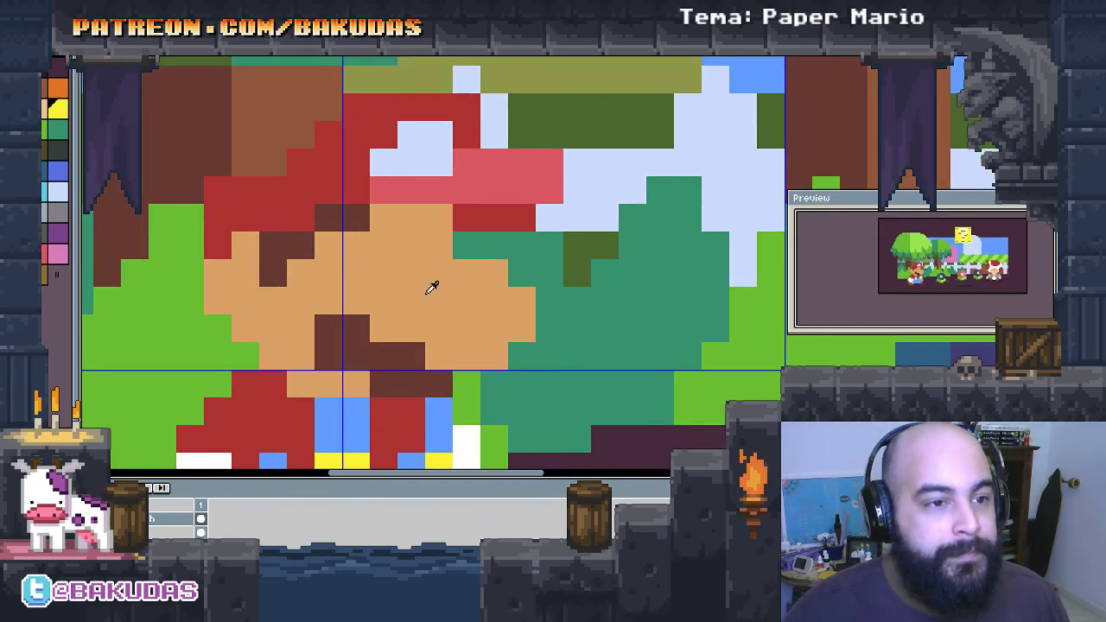
{"action": "mouse_move", "coordinate": [439, 273]}
{"action": "left_mouse_down"}
{"action": "mouse_move", "coordinate": [493, 326]}
{"action": "mouse_move", "coordinate": [454, 320]}
{"action": "mouse_move", "coordinate": [424, 277]}
{"action": "mouse_move", "coordinate": [371, 275]}
{"action": "mouse_move", "coordinate": [398, 307]}
{"action": "left_mouse_up"}
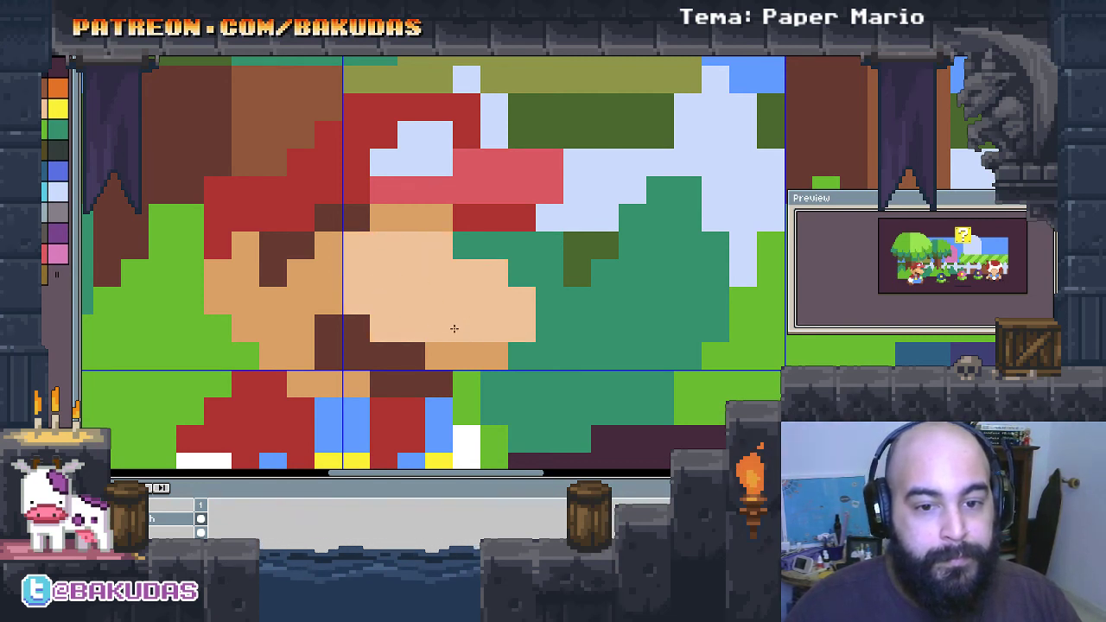
{"action": "mouse_move", "coordinate": [454, 329]}
{"action": "left_mouse_down"}
{"action": "mouse_move", "coordinate": [458, 353]}
{"action": "mouse_move", "coordinate": [424, 354]}
{"action": "mouse_move", "coordinate": [348, 306]}
{"action": "mouse_move", "coordinate": [301, 355]}
{"action": "left_mouse_up"}
{"action": "left_click_drag", "start_coordinate": [274, 301], "coordinate": [302, 301]}
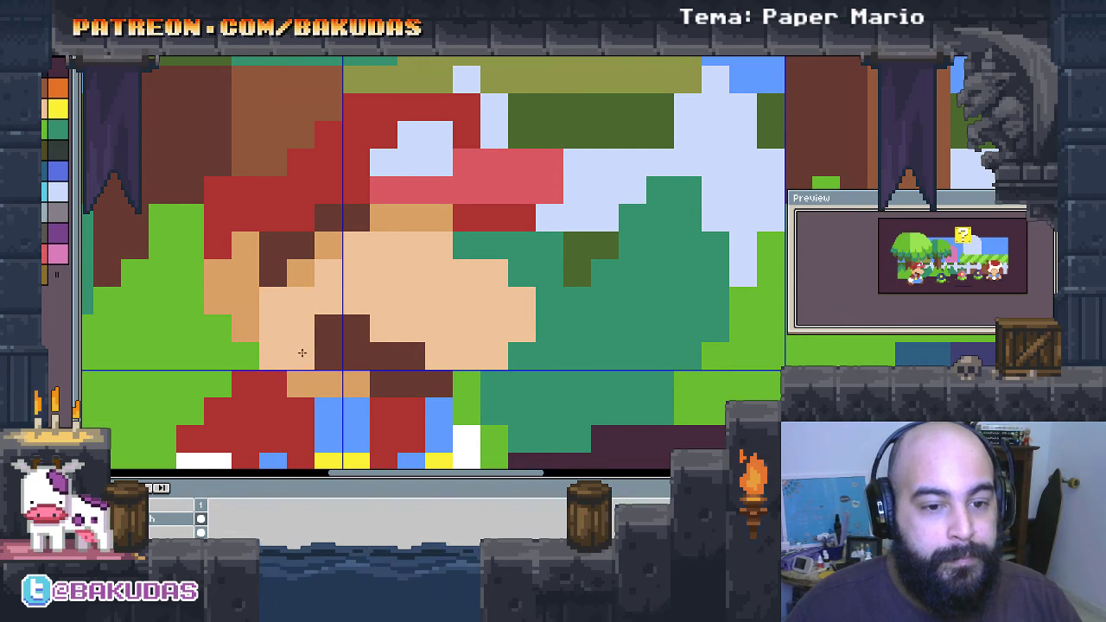
{"action": "left_click", "coordinate": [235, 274]}
{"action": "left_click", "coordinate": [220, 281]}
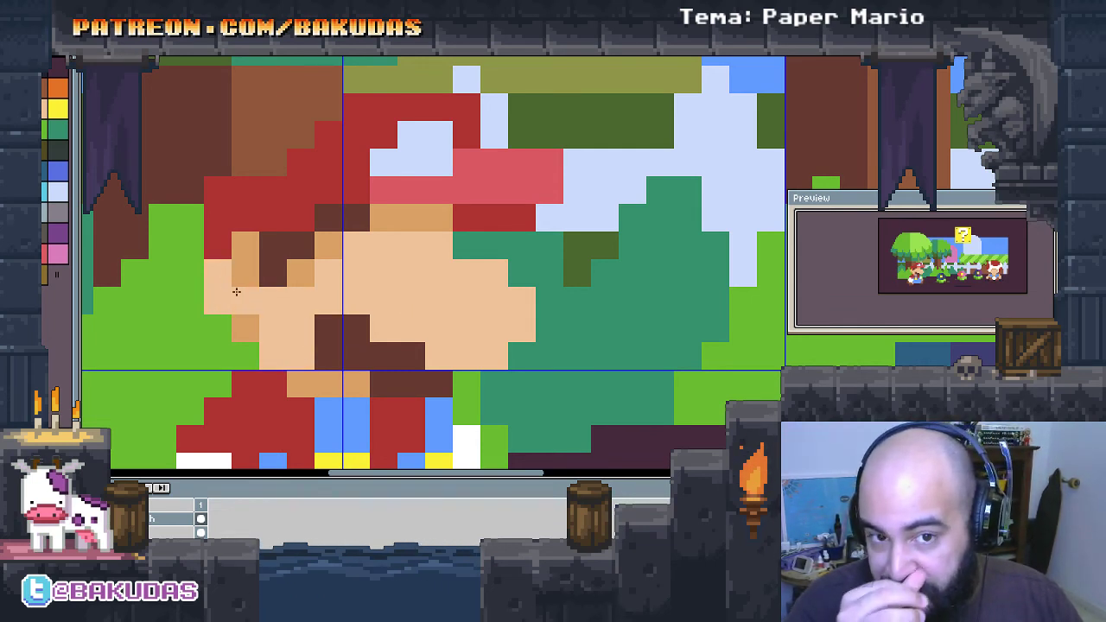
Step: Alt-sample white from the drawing and paint the cap patch pixel white
{"action": "key", "text": "alt"}
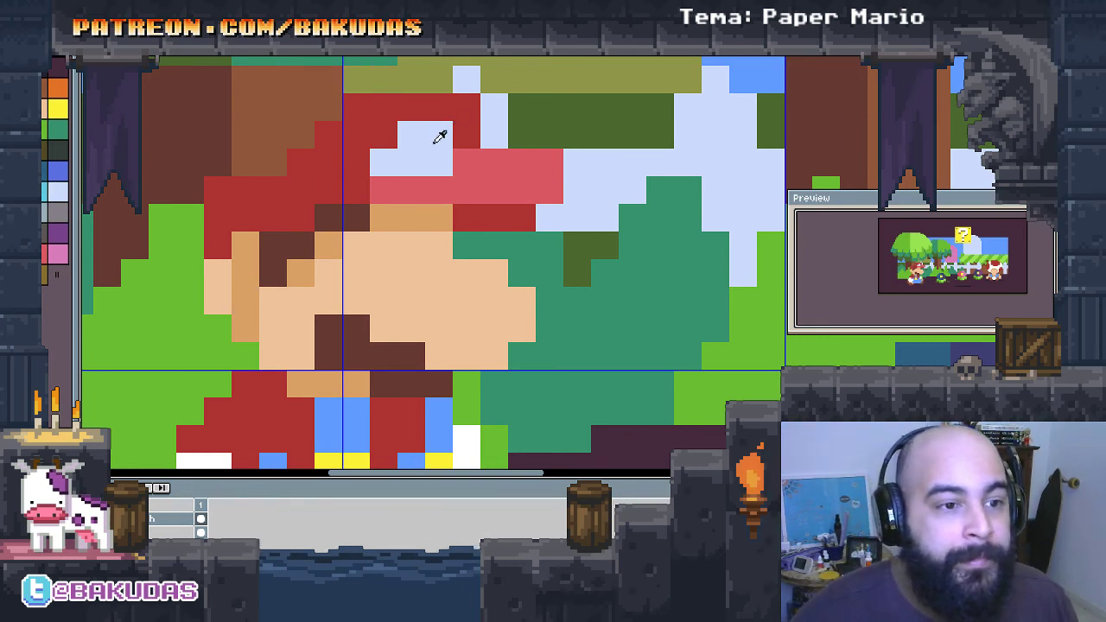
{"action": "left_click", "coordinate": [436, 139], "text": "alt"}
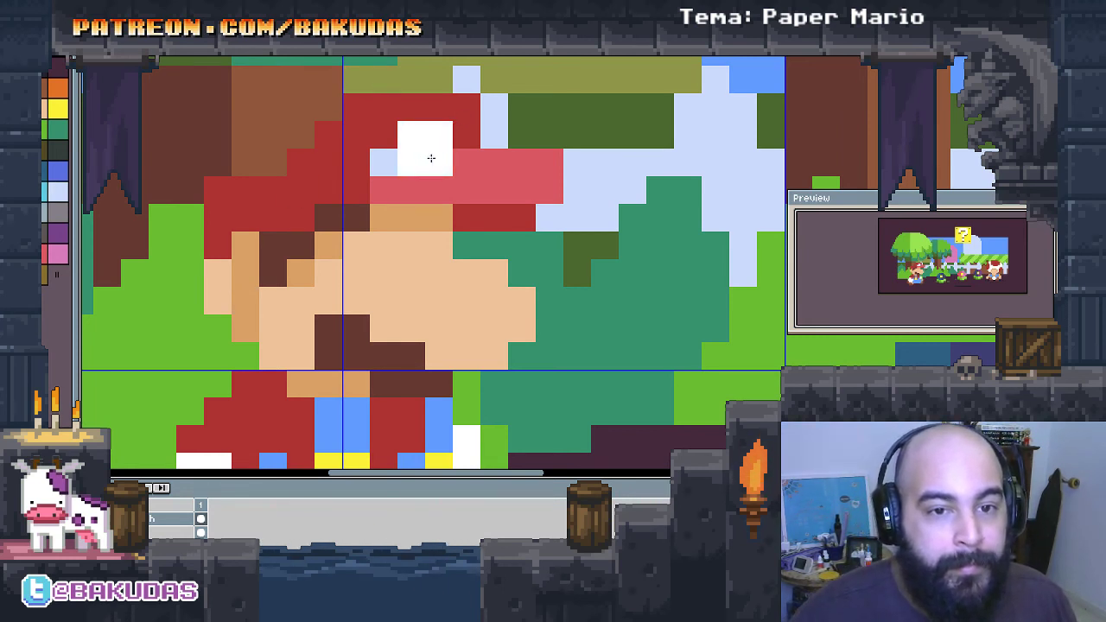
{"action": "left_click", "coordinate": [383, 162]}
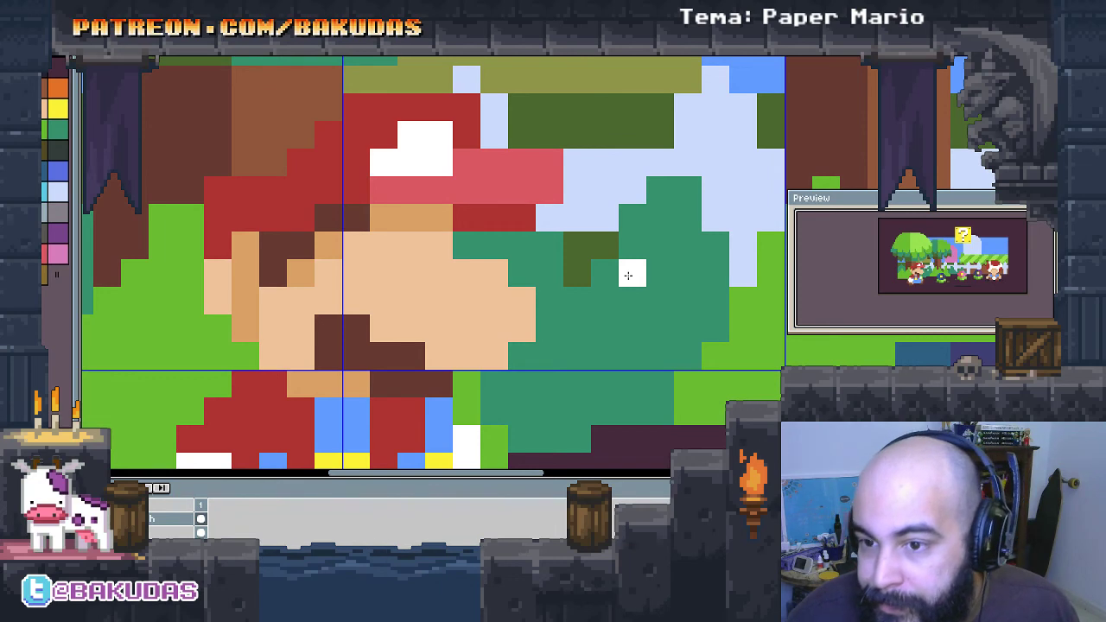
Step: Recolour two overalls cells light blue, undoing a stray blue shirt pixel
{"action": "scroll", "coordinate": [628, 275], "scroll_direction": "down", "scroll_amount": 4}
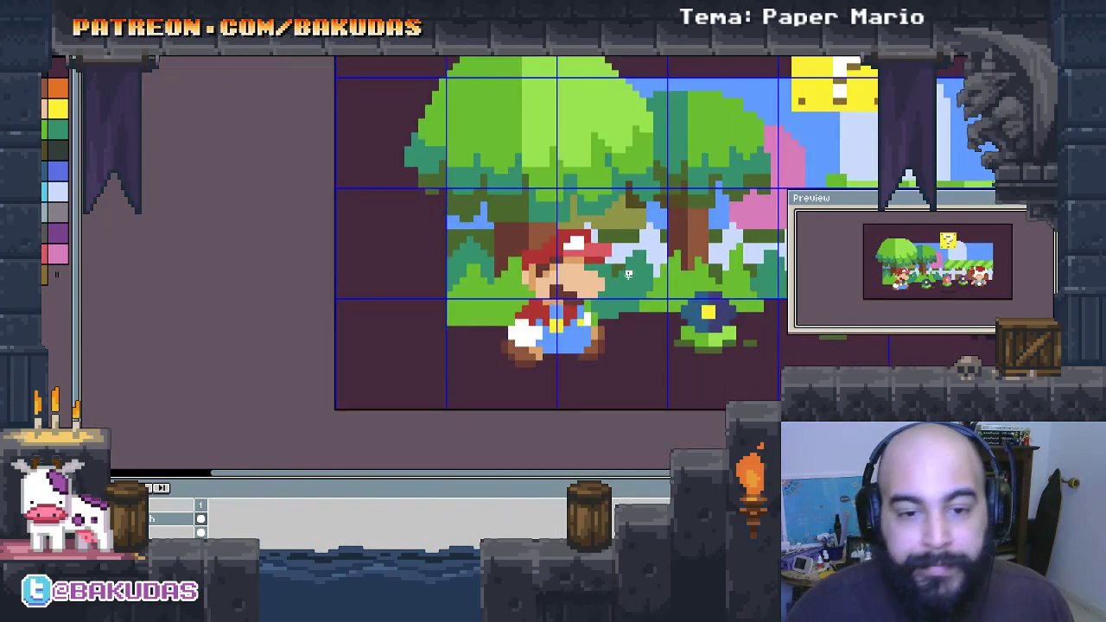
{"action": "scroll", "coordinate": [644, 304], "scroll_direction": "up", "scroll_amount": 1}
{"action": "scroll", "coordinate": [645, 305], "scroll_direction": "up", "scroll_amount": 1}
{"action": "scroll", "coordinate": [470, 307], "scroll_direction": "up", "scroll_amount": 3}
{"action": "left_click", "coordinate": [470, 306]}
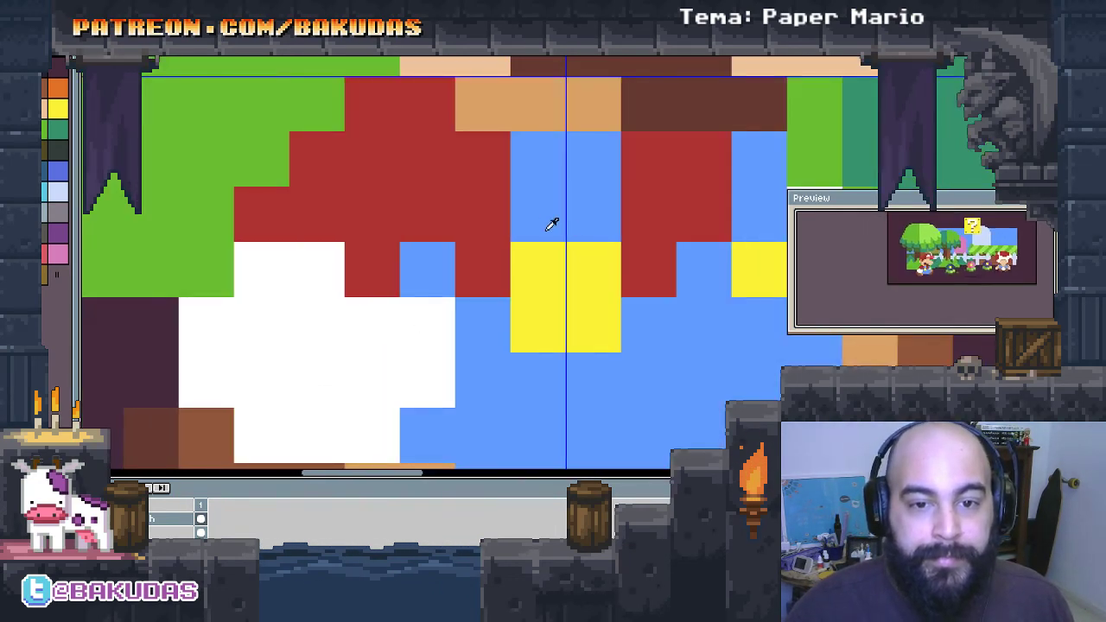
{"action": "left_click", "coordinate": [489, 233]}
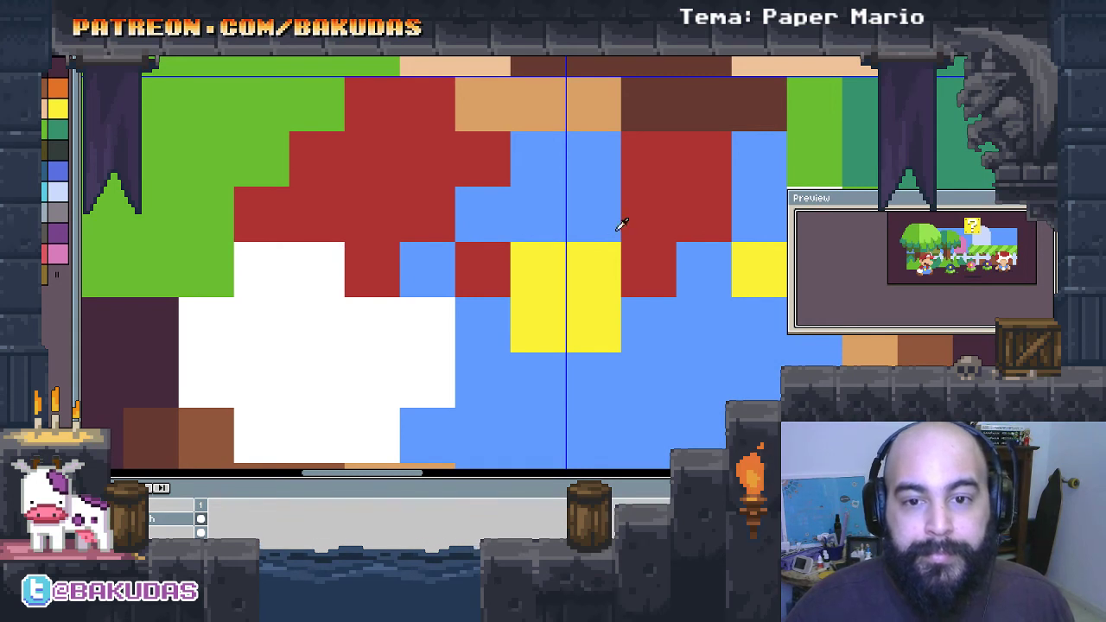
{"action": "left_click", "coordinate": [498, 251]}
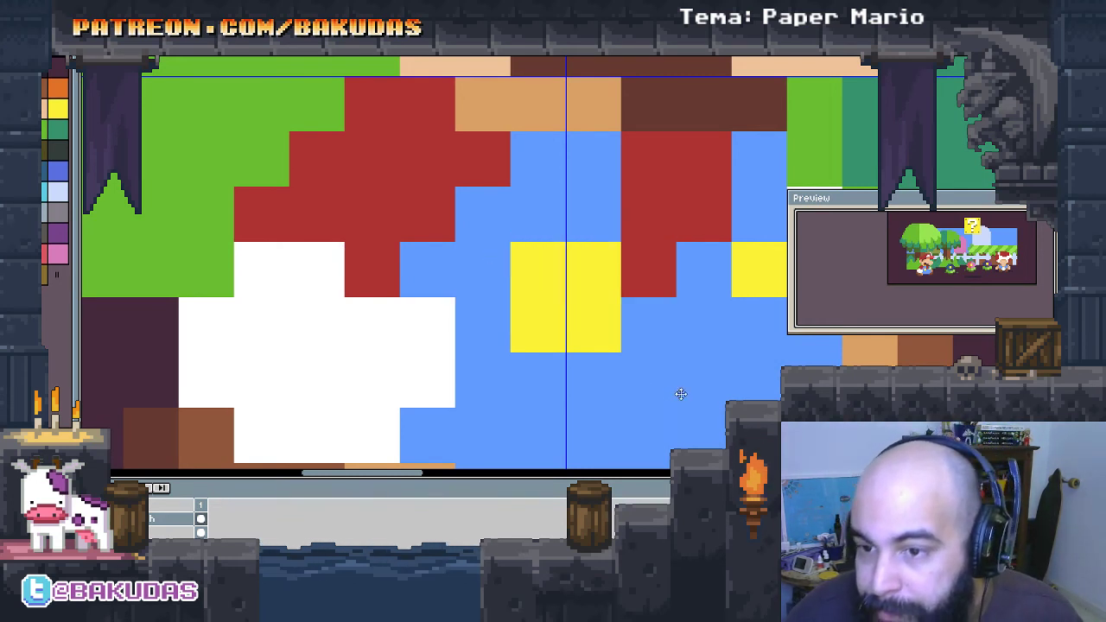
{"action": "key", "text": "ctrl+z"}
{"action": "key", "text": "ctrl+z"}
Step: Shade the overalls with darker blue and add light cyan highlights
{"action": "left_click_drag", "start_coordinate": [669, 374], "coordinate": [484, 310]}
{"action": "scroll", "coordinate": [484, 308], "scroll_direction": "down", "scroll_amount": 3}
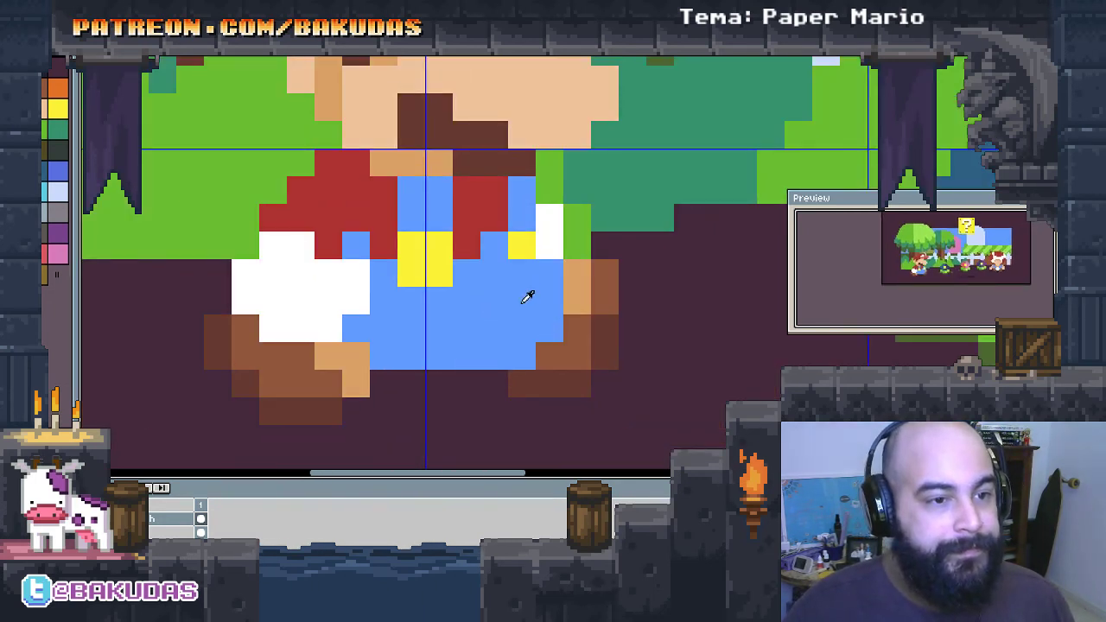
{"action": "mouse_move", "coordinate": [384, 328]}
{"action": "left_mouse_down"}
{"action": "mouse_move", "coordinate": [356, 328]}
{"action": "mouse_move", "coordinate": [384, 273]}
{"action": "mouse_move", "coordinate": [393, 361]}
{"action": "mouse_move", "coordinate": [516, 364]}
{"action": "left_mouse_up"}
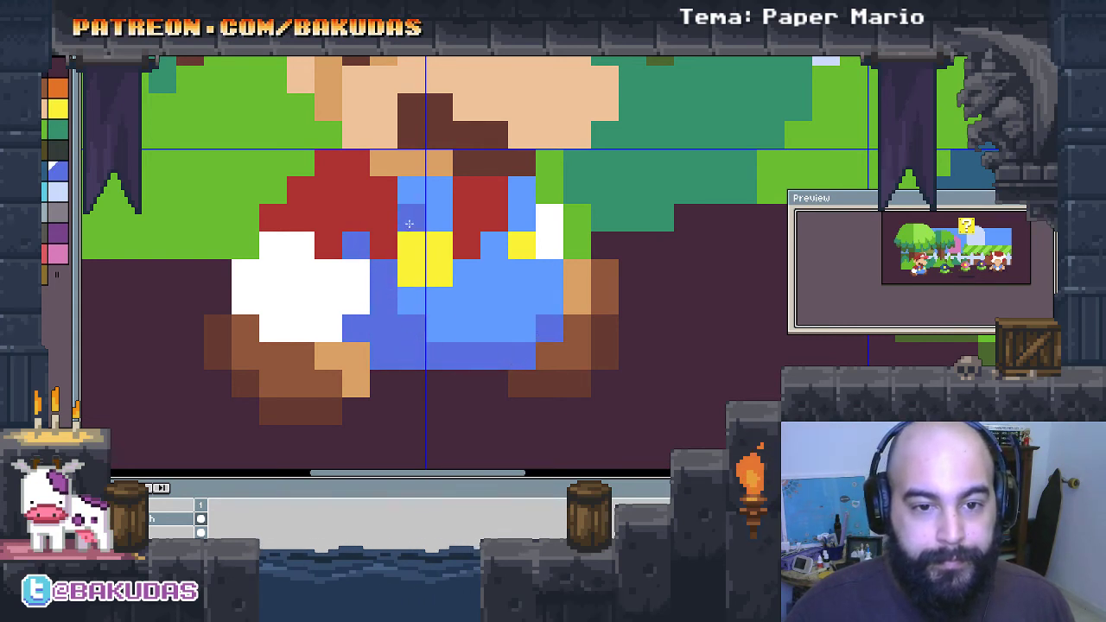
{"action": "scroll", "coordinate": [549, 329], "scroll_direction": "up", "scroll_amount": 1}
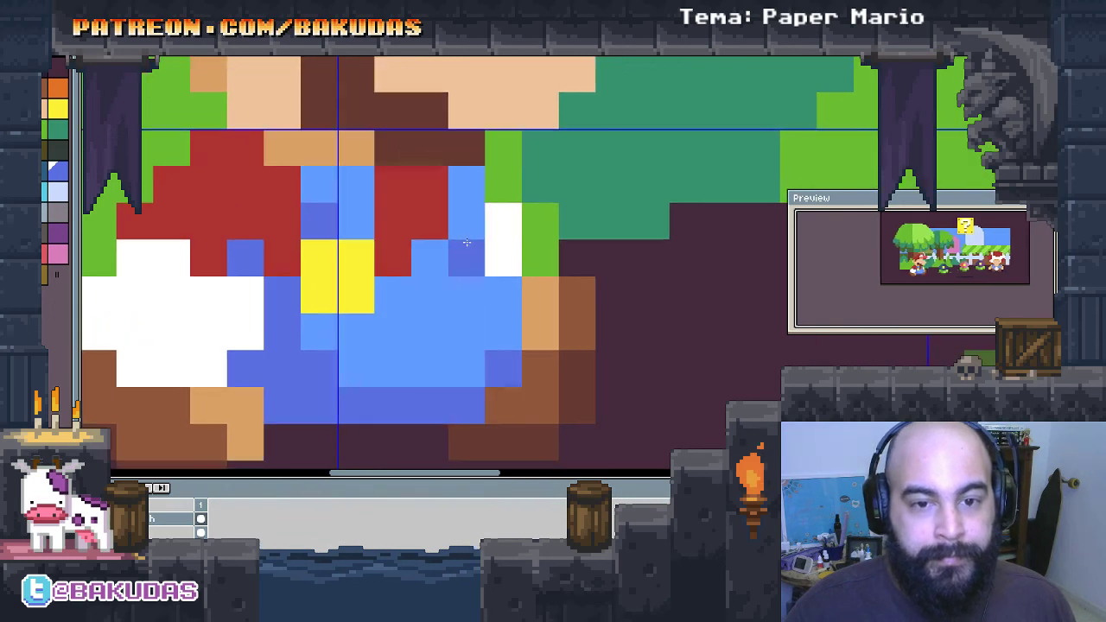
{"action": "left_click", "coordinate": [467, 185]}
{"action": "left_click", "coordinate": [503, 296]}
{"action": "left_click", "coordinate": [461, 301]}
{"action": "left_click_drag", "start_coordinate": [461, 301], "coordinate": [491, 326]}
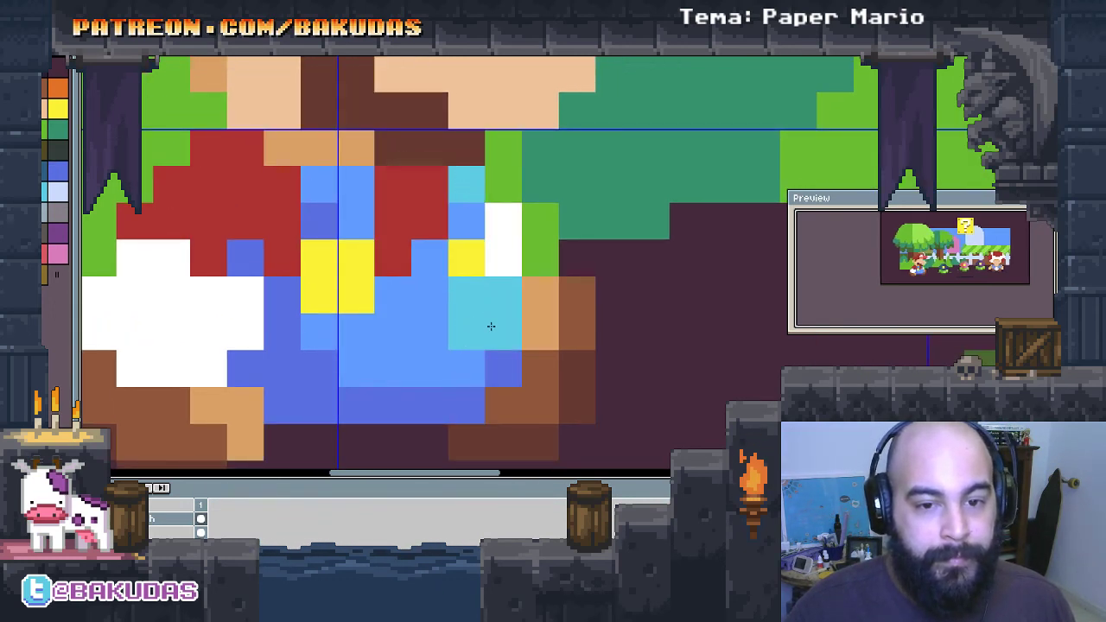
{"action": "left_click", "coordinate": [393, 295]}
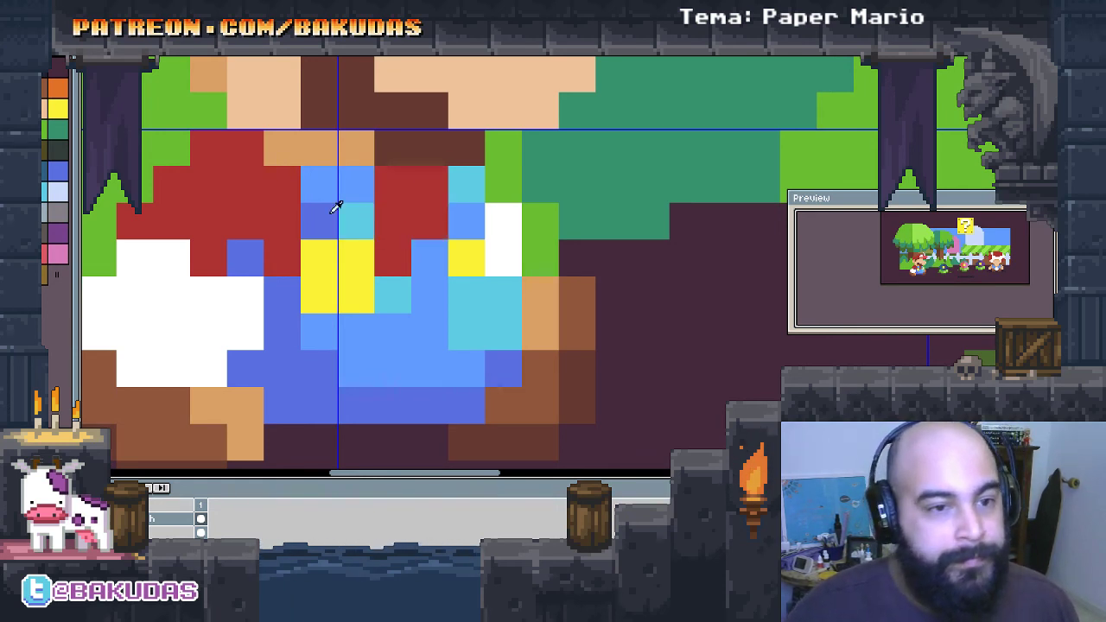
Step: Add light red highlights across Mario's shirt and shoulder
{"action": "left_click", "coordinate": [171, 222]}
{"action": "left_click", "coordinate": [134, 222]}
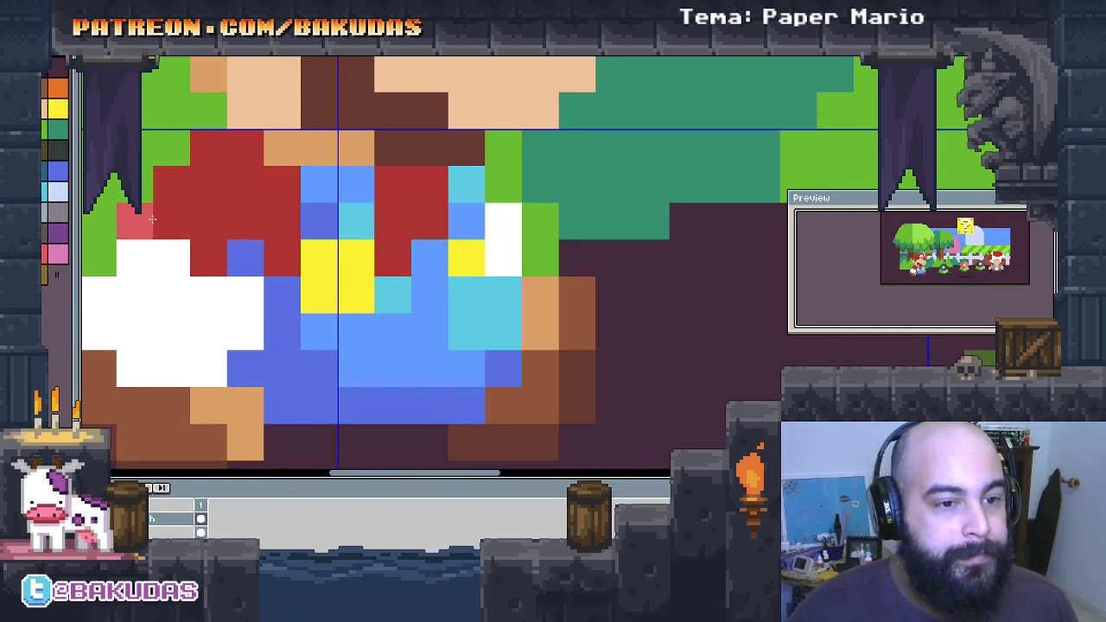
{"action": "left_click", "coordinate": [171, 185]}
{"action": "left_click", "coordinate": [207, 222]}
{"action": "left_click", "coordinate": [282, 257]}
{"action": "left_click", "coordinate": [429, 221]}
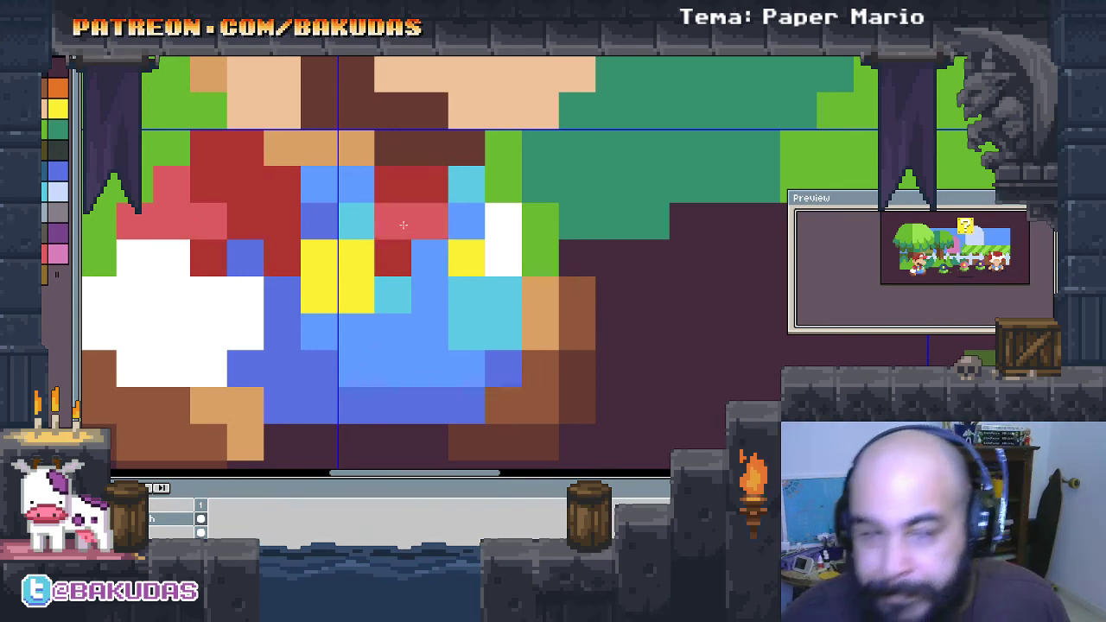
{"action": "left_click", "coordinate": [208, 147]}
{"action": "scroll", "coordinate": [269, 185], "scroll_direction": "down", "scroll_amount": 4}
Step: Marquee-select Mario, move him up and right toward the blue flower, then deselect
{"action": "scroll", "coordinate": [396, 325], "scroll_direction": "up", "scroll_amount": 2}
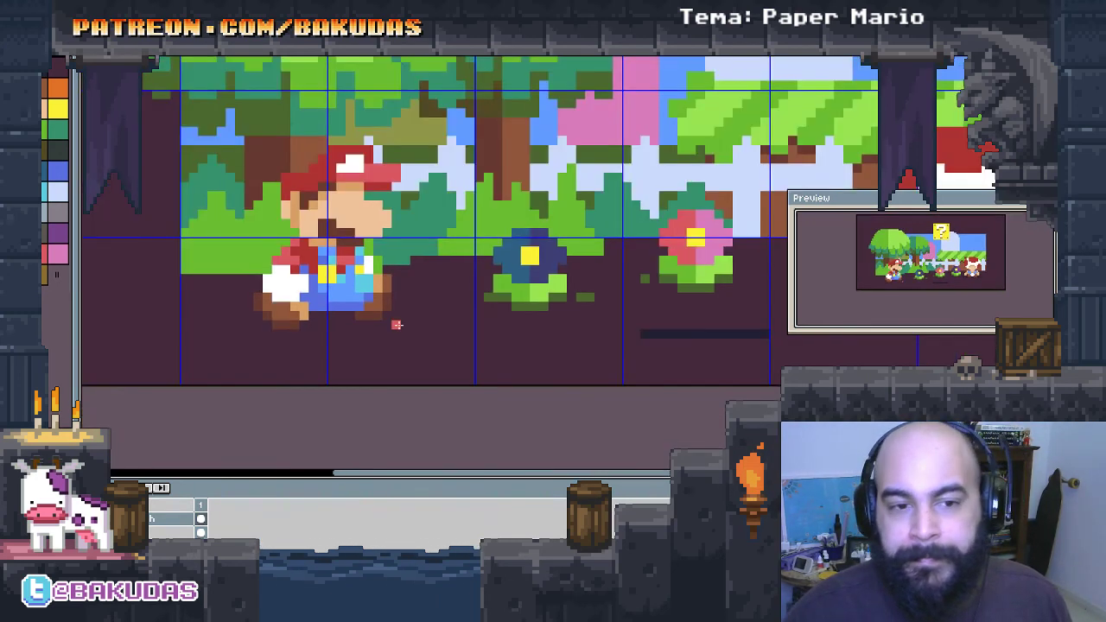
{"action": "scroll", "coordinate": [397, 325], "scroll_direction": "down", "scroll_amount": 2}
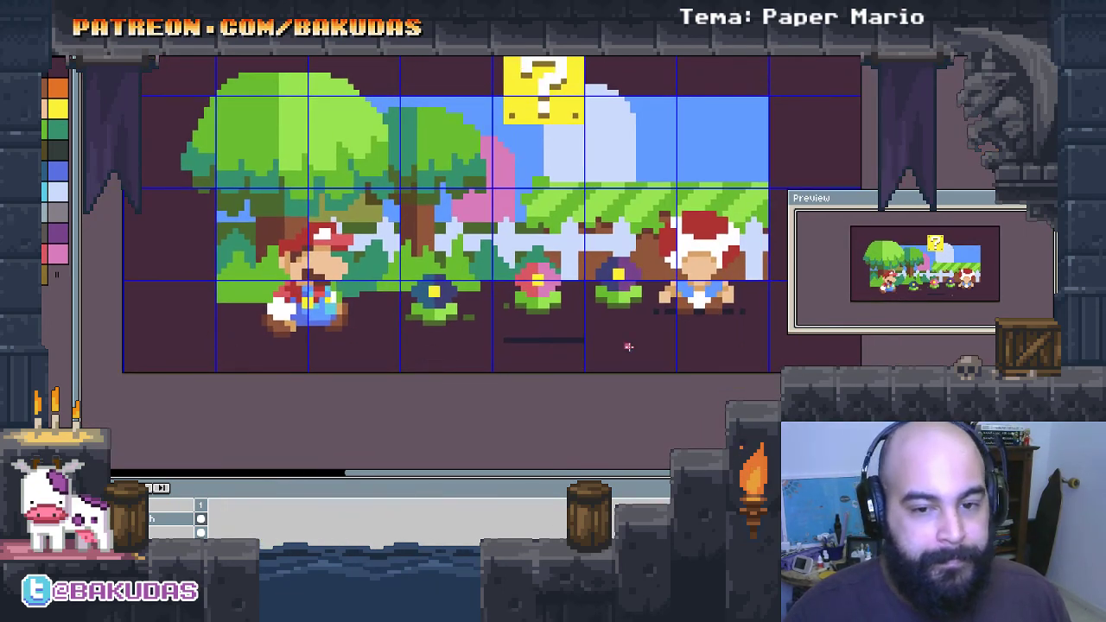
{"action": "scroll", "coordinate": [628, 347], "scroll_direction": "up", "scroll_amount": 1}
{"action": "left_click_drag", "start_coordinate": [270, 307], "coordinate": [275, 309]}
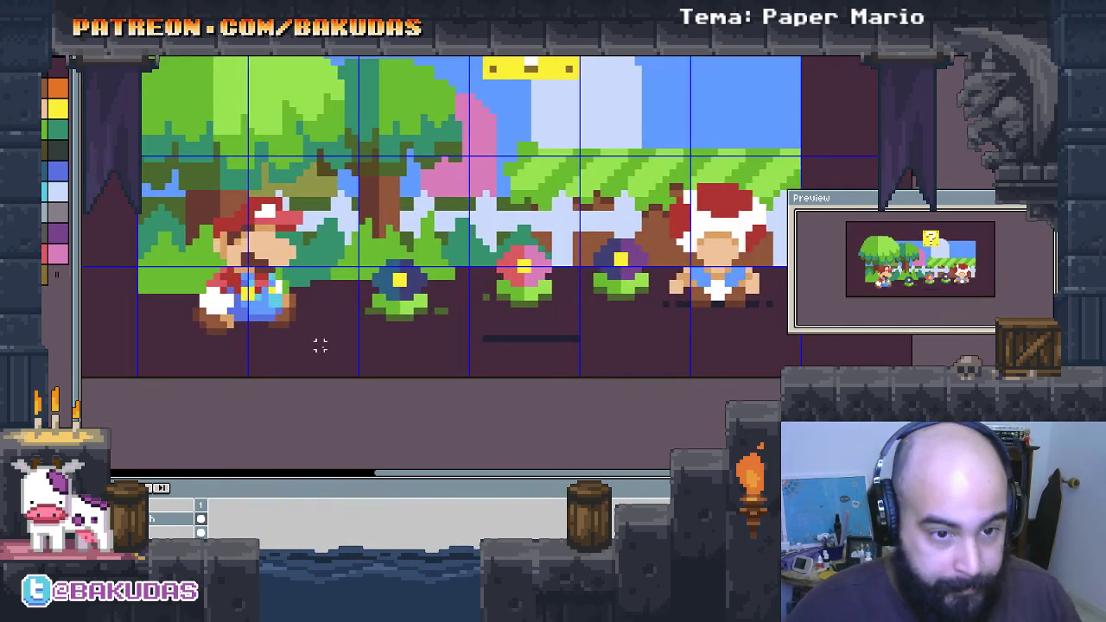
{"action": "left_click_drag", "start_coordinate": [320, 346], "coordinate": [138, 190]}
{"action": "mouse_move", "coordinate": [255, 263]}
{"action": "left_mouse_down"}
{"action": "mouse_move", "coordinate": [267, 250]}
{"action": "mouse_move", "coordinate": [275, 257]}
{"action": "left_mouse_up"}
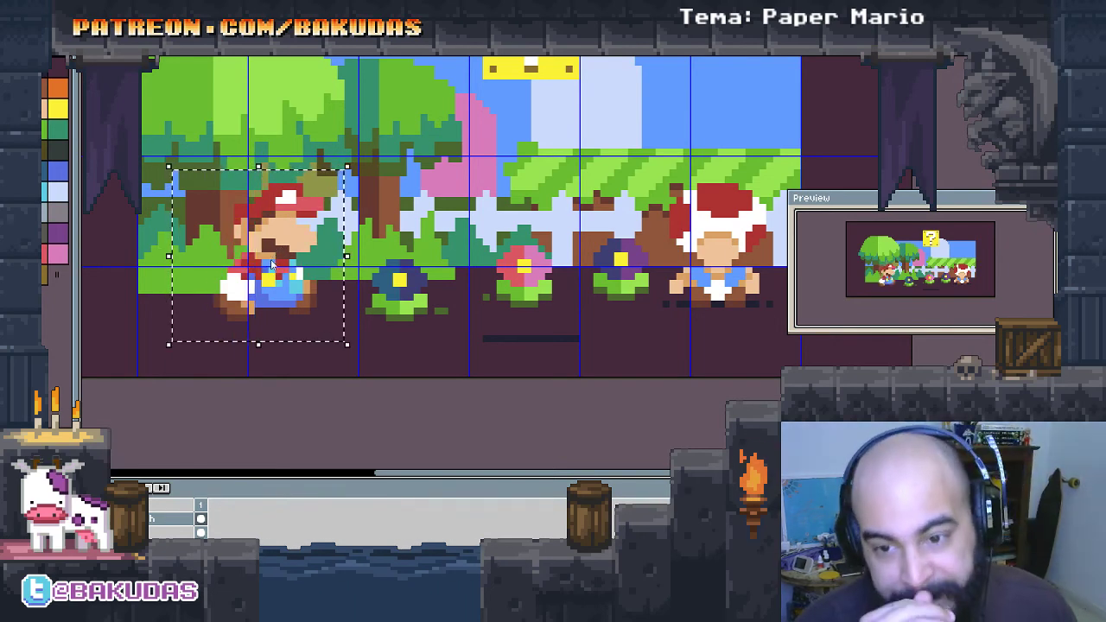
{"action": "scroll", "coordinate": [294, 336], "scroll_direction": "up", "scroll_amount": 3}
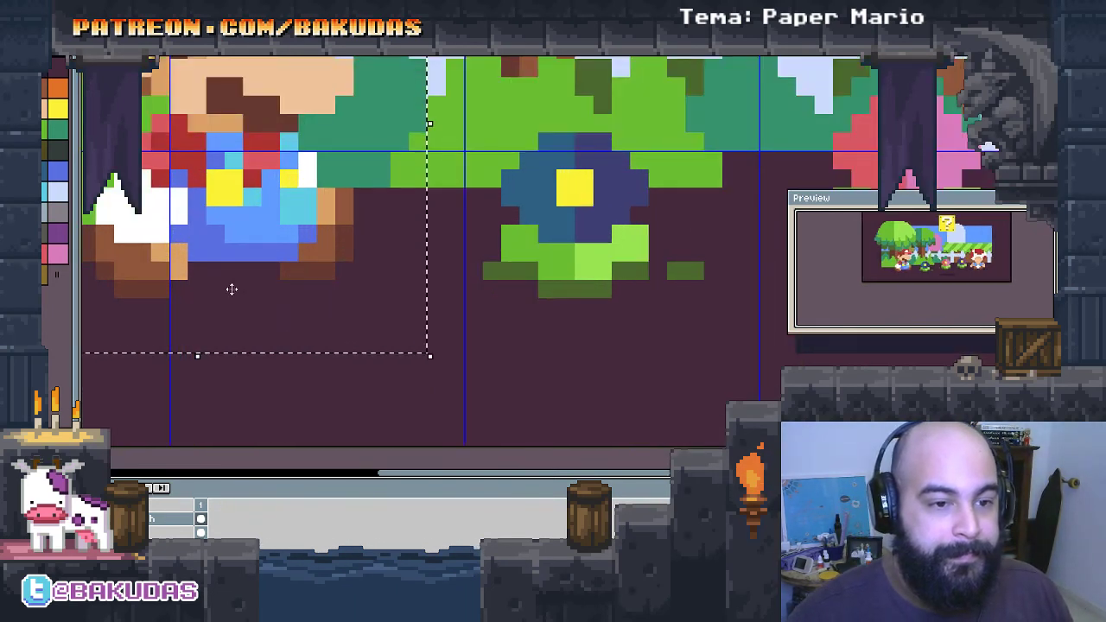
{"action": "key", "text": "ctrl+d"}
{"action": "left_click_drag", "start_coordinate": [231, 288], "coordinate": [393, 347]}
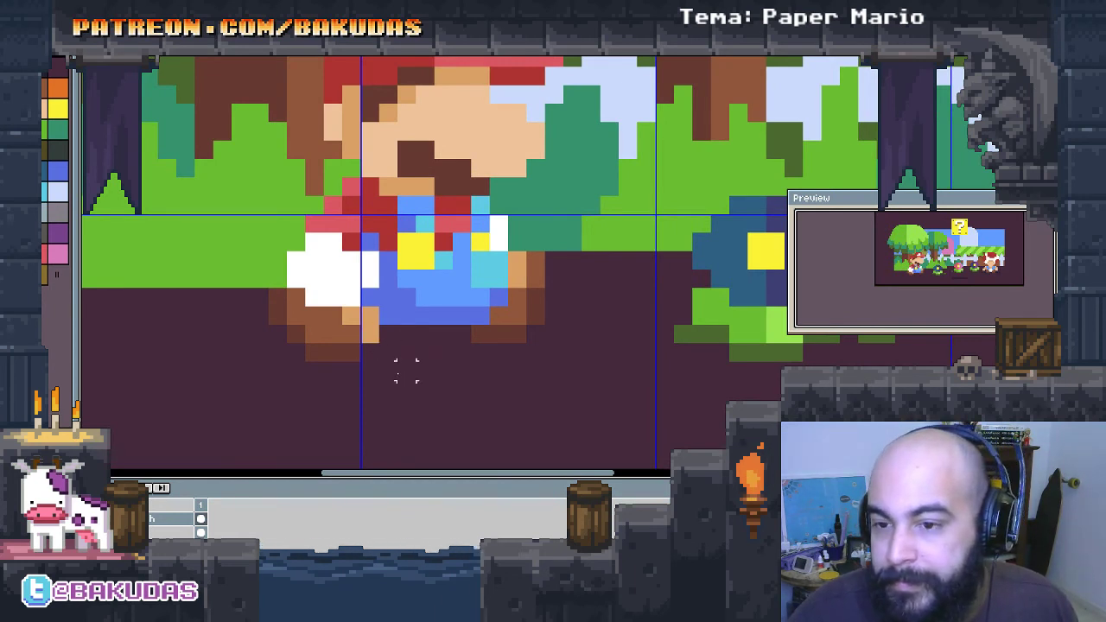
Step: Add medium-brown and dark-brown outline pixels to Mario's rear boot
{"action": "scroll", "coordinate": [527, 322], "scroll_direction": "up", "scroll_amount": 1}
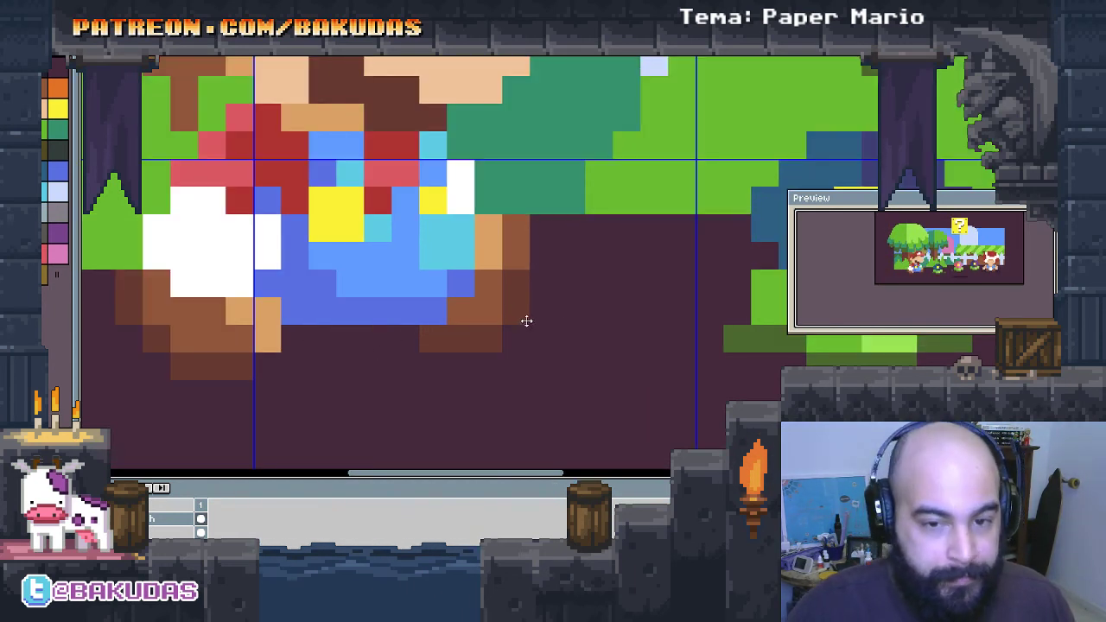
{"action": "left_click", "coordinate": [532, 325]}
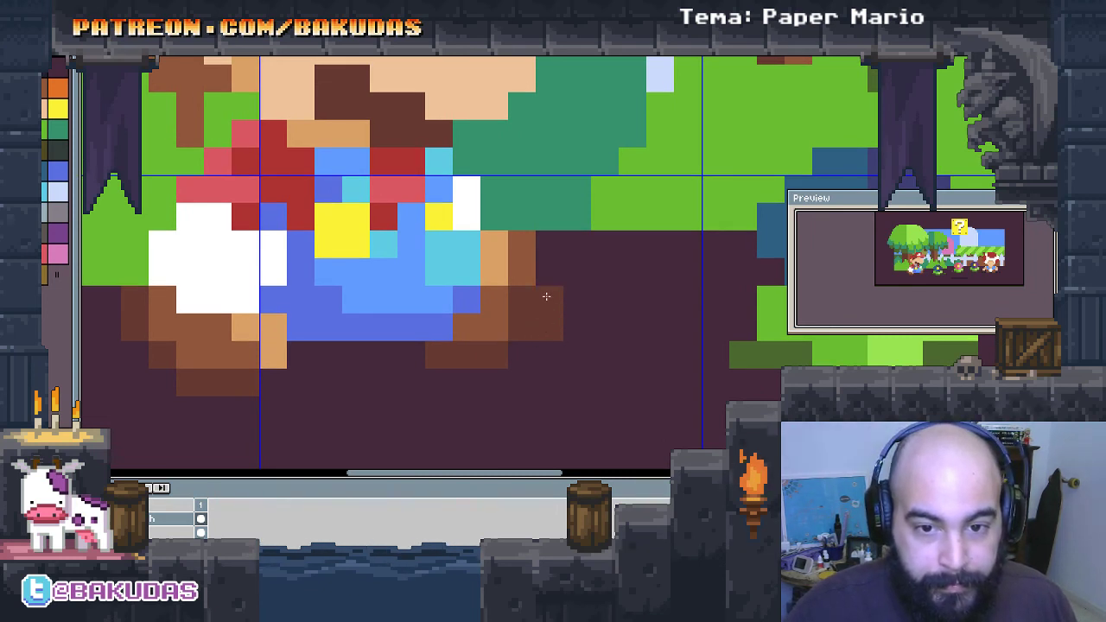
{"action": "left_click", "coordinate": [536, 254]}
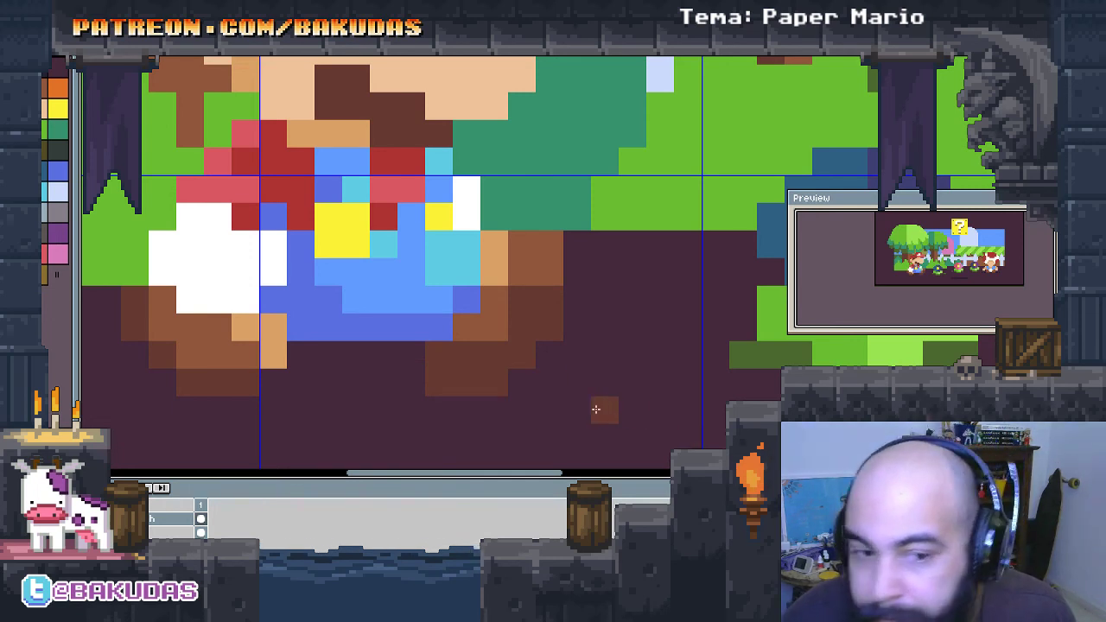
{"action": "left_click_drag", "start_coordinate": [354, 354], "coordinate": [642, 347]}
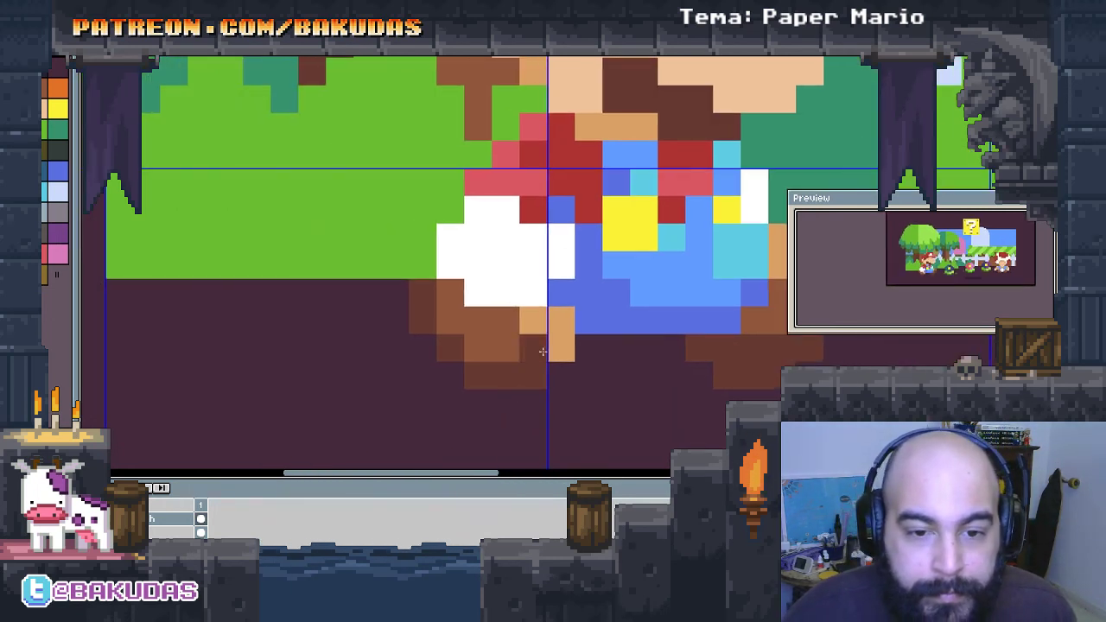
{"action": "mouse_move", "coordinate": [420, 283]}
{"action": "left_mouse_down"}
{"action": "mouse_move", "coordinate": [422, 264]}
{"action": "mouse_move", "coordinate": [396, 280]}
{"action": "left_mouse_up"}
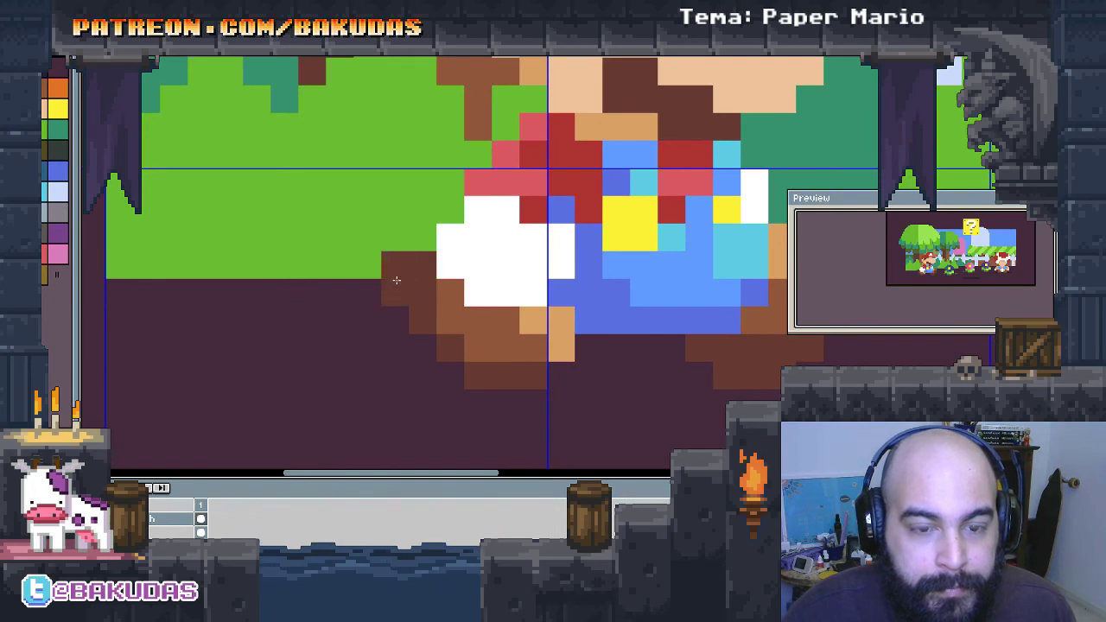
{"action": "left_click", "coordinate": [502, 395]}
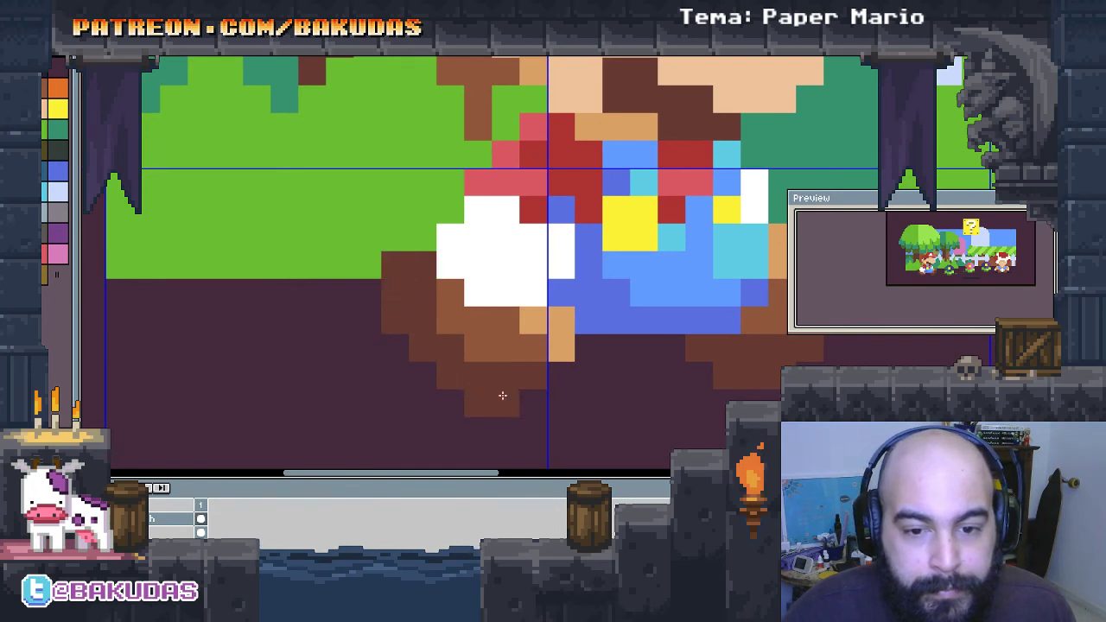
{"action": "scroll", "coordinate": [635, 395], "scroll_direction": "right", "scroll_amount": 1}
{"action": "left_click", "coordinate": [622, 395]}
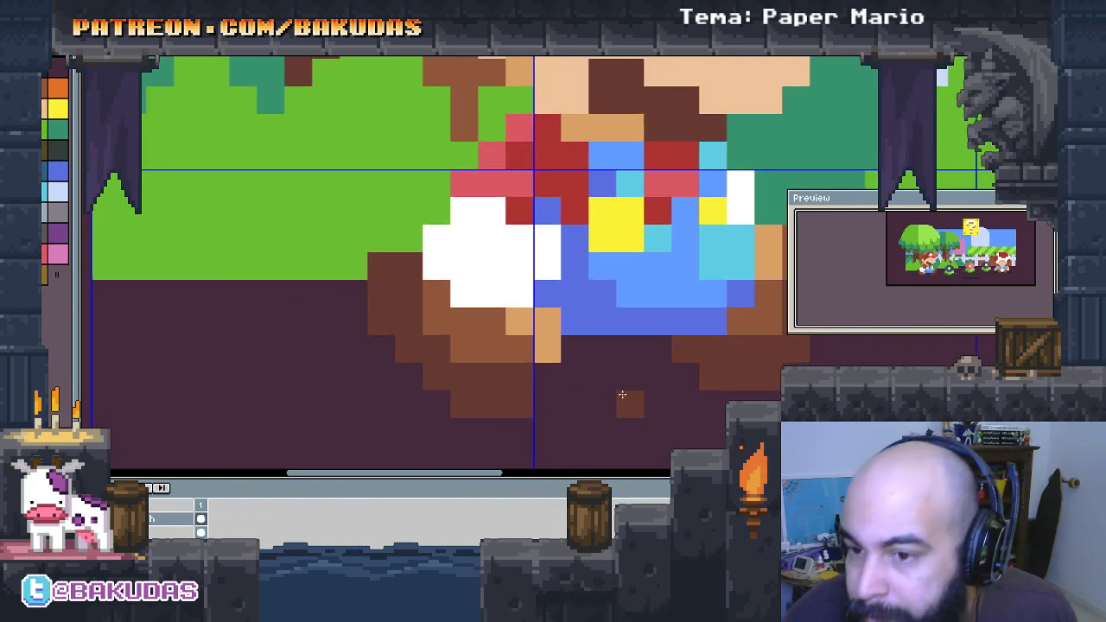
{"action": "scroll", "coordinate": [558, 388], "scroll_direction": "down", "scroll_amount": 1}
{"action": "scroll", "coordinate": [537, 388], "scroll_direction": "down", "scroll_amount": 1}
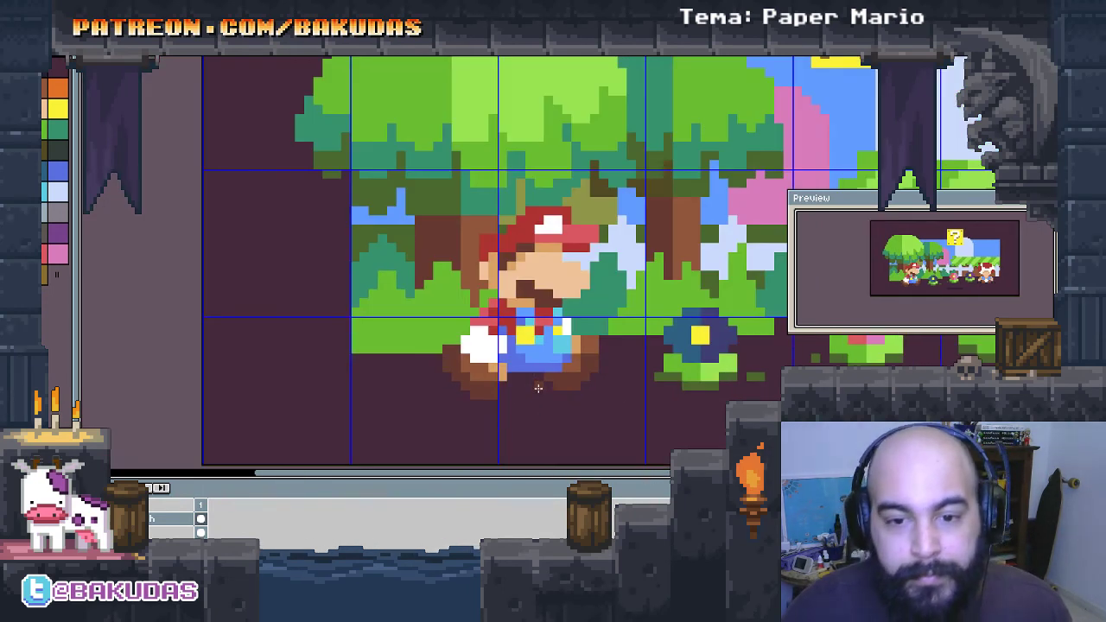
{"action": "scroll", "coordinate": [588, 382], "scroll_direction": "up", "scroll_amount": 2}
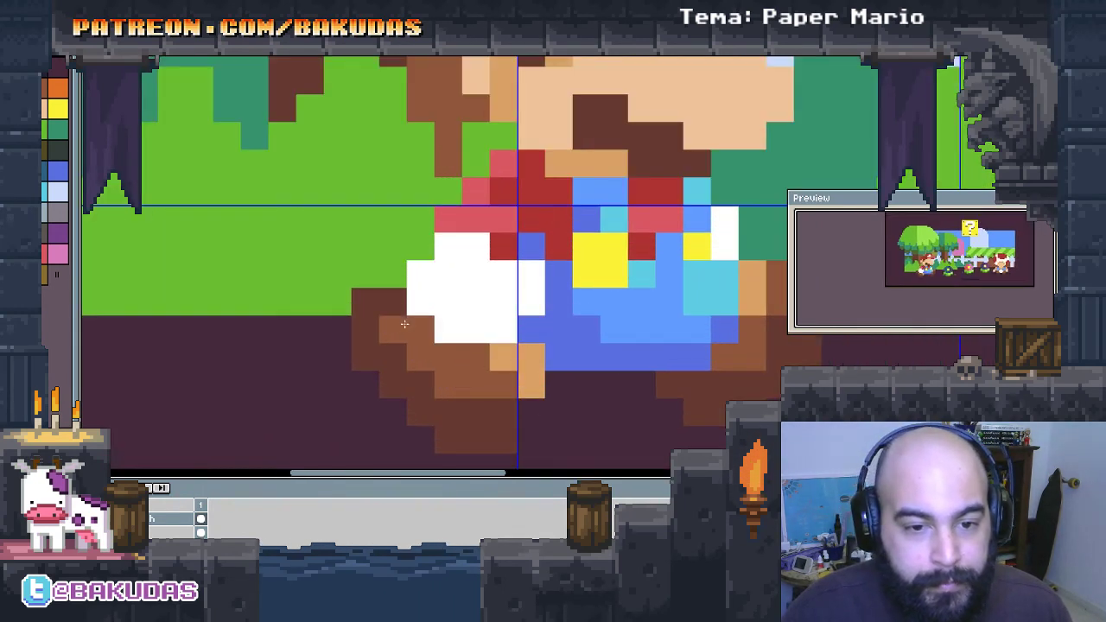
{"action": "left_click", "coordinate": [426, 374]}
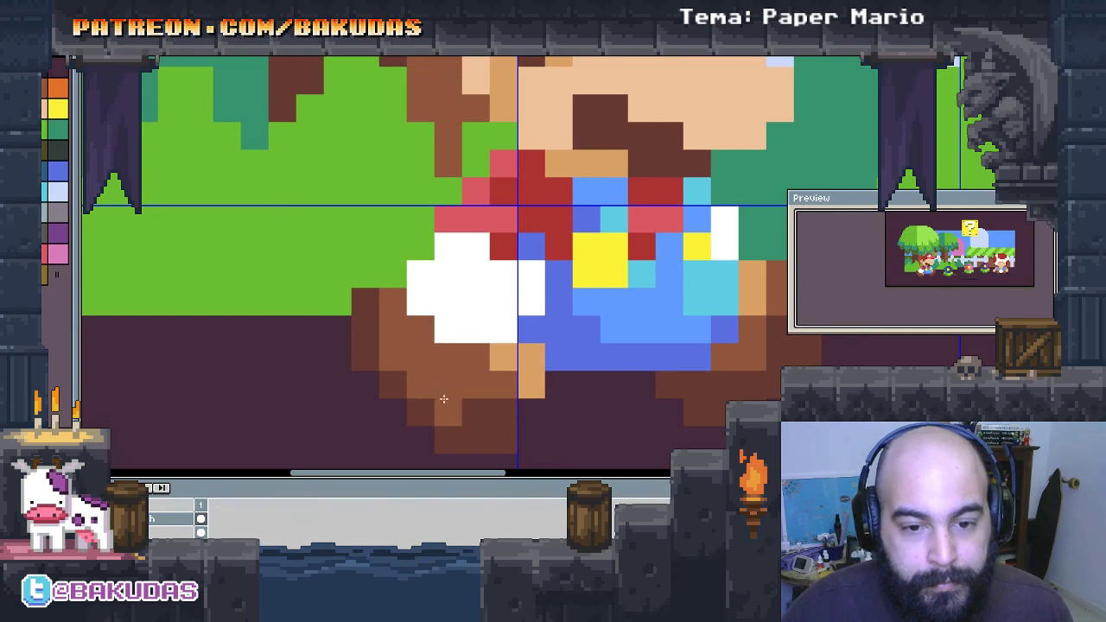
Step: Add a dark-brown pixel beside the front boot and sample blue from the overalls
{"action": "left_click_drag", "start_coordinate": [634, 399], "coordinate": [533, 395]}
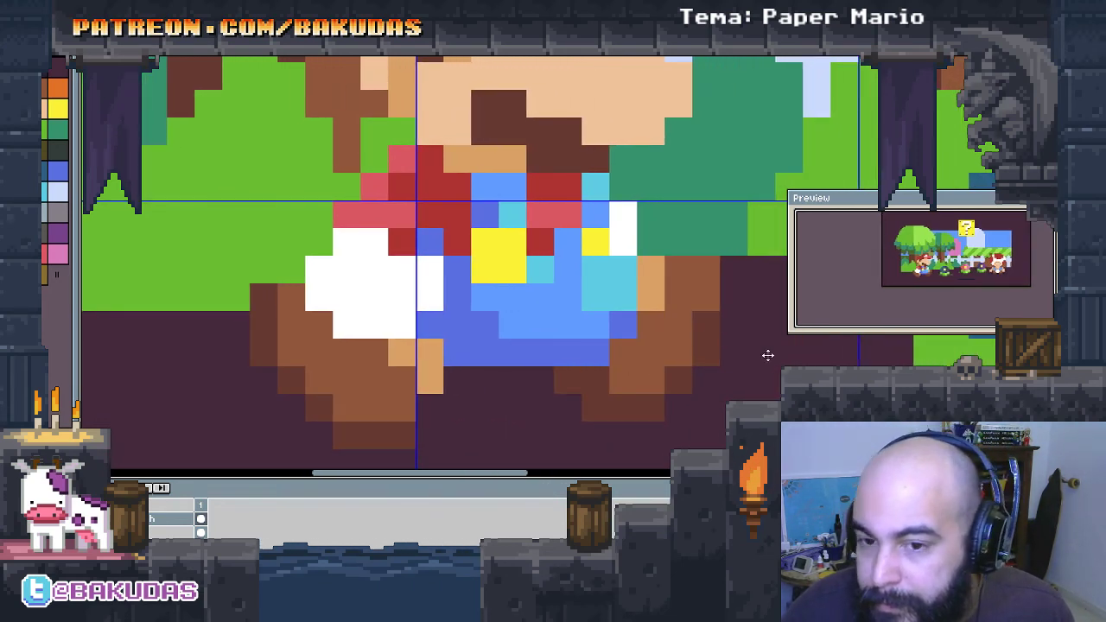
{"action": "left_click_drag", "start_coordinate": [767, 355], "coordinate": [748, 366]}
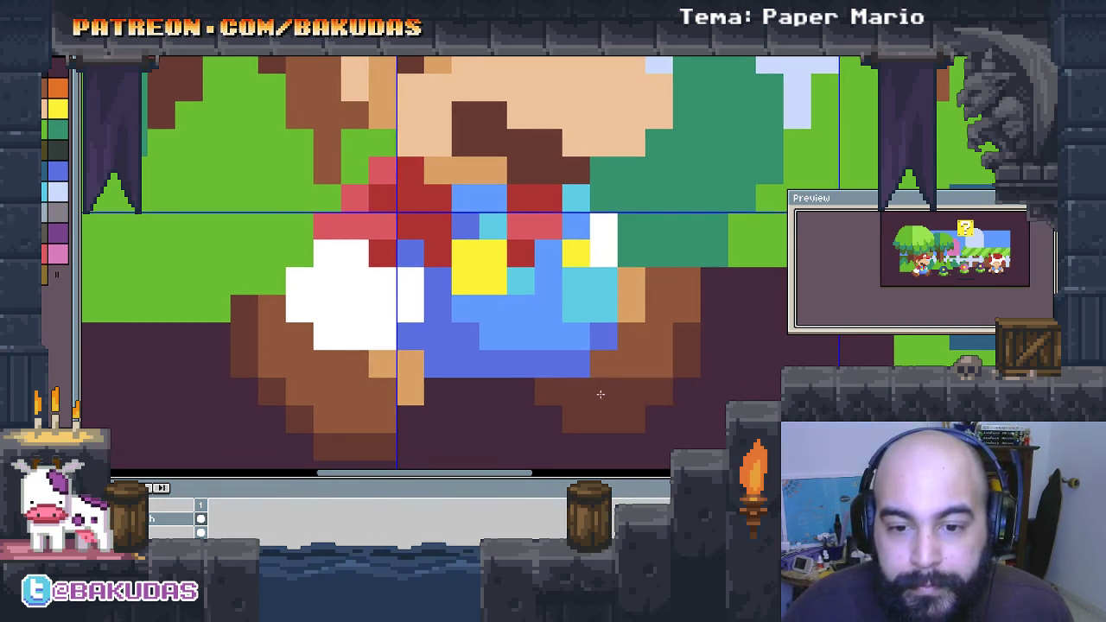
{"action": "left_click_drag", "start_coordinate": [667, 401], "coordinate": [665, 400]}
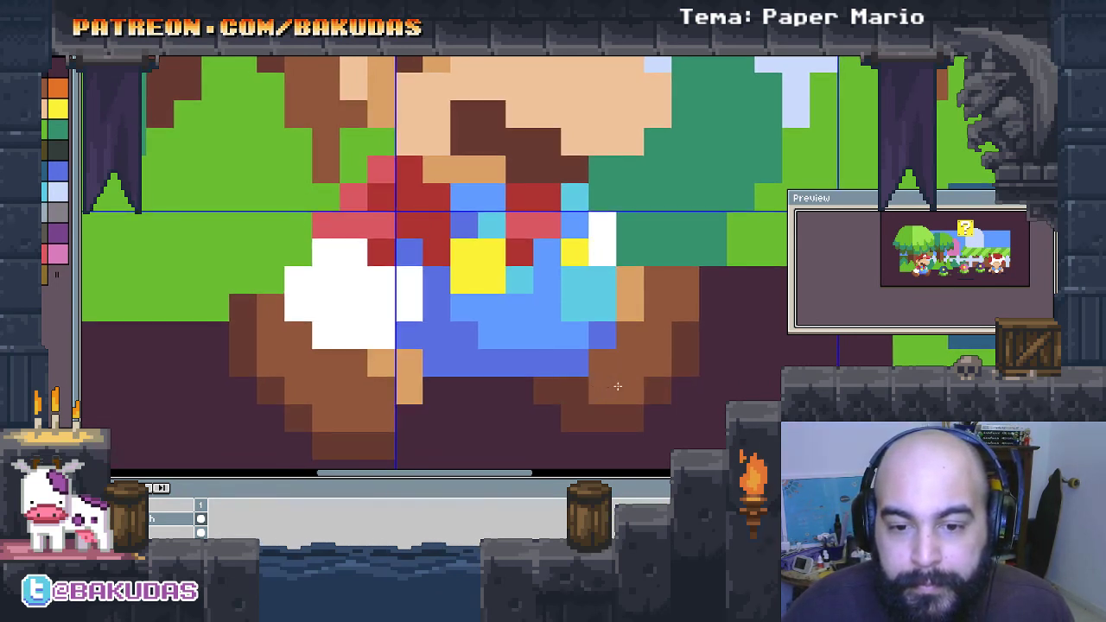
{"action": "scroll", "coordinate": [715, 380], "scroll_direction": "down", "scroll_amount": 1}
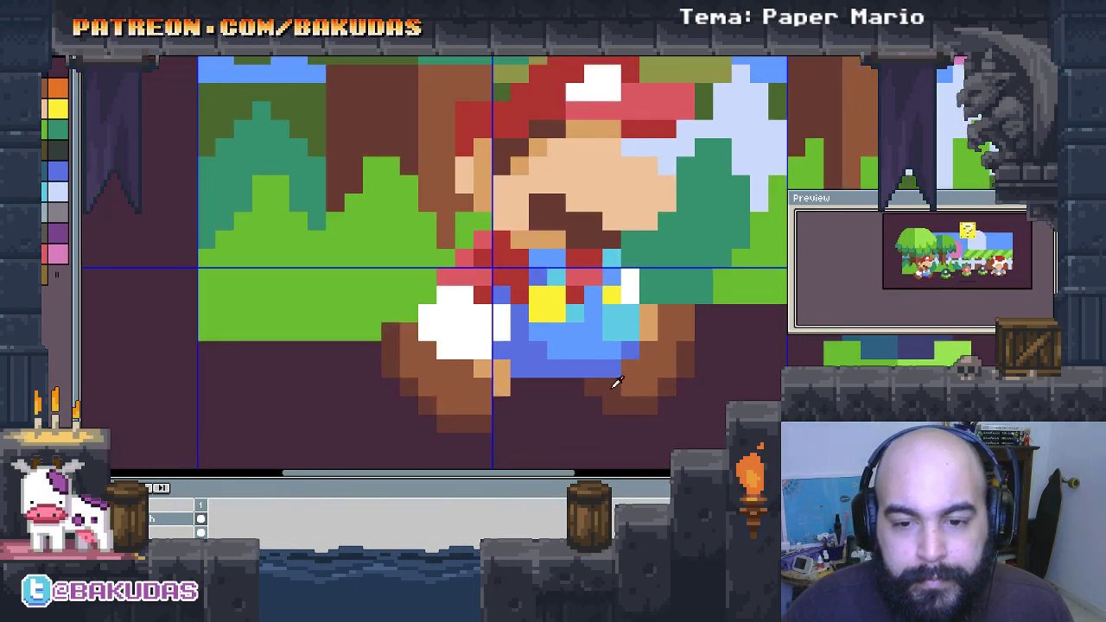
{"action": "left_click_drag", "start_coordinate": [657, 349], "coordinate": [736, 360]}
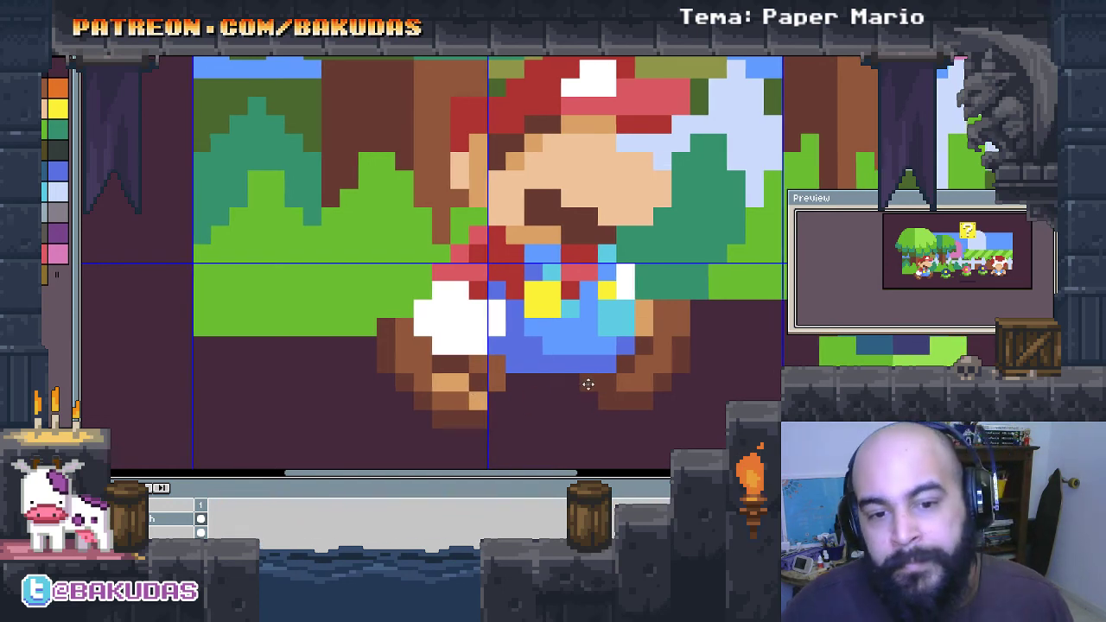
{"action": "left_click_drag", "start_coordinate": [587, 383], "coordinate": [582, 388]}
{"action": "left_click", "coordinate": [490, 378]}
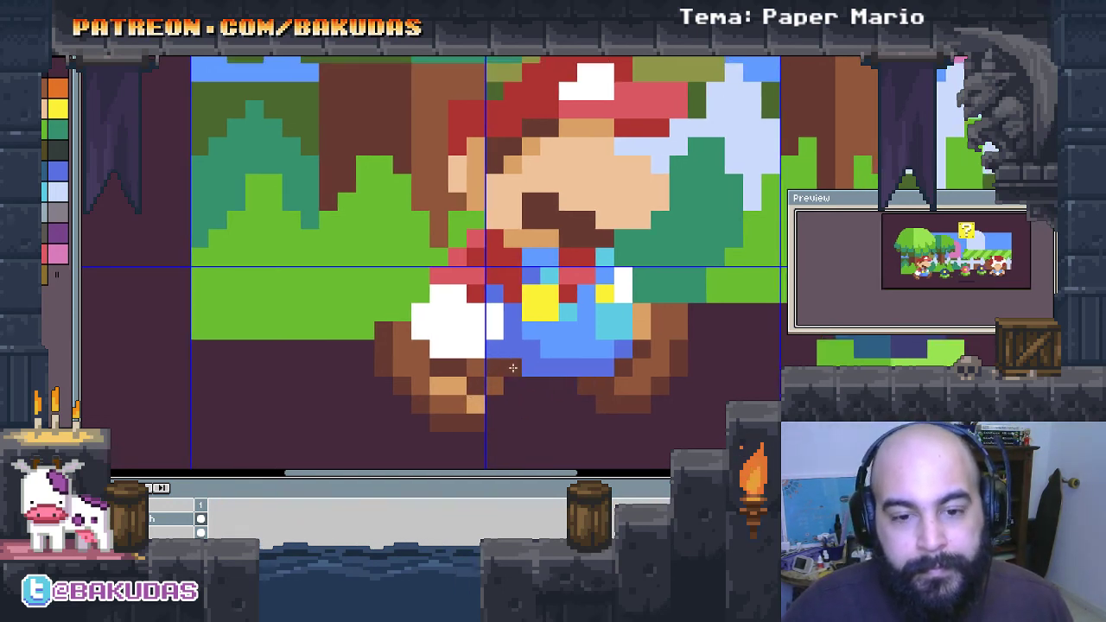
{"action": "left_click", "coordinate": [502, 368], "text": "alt"}
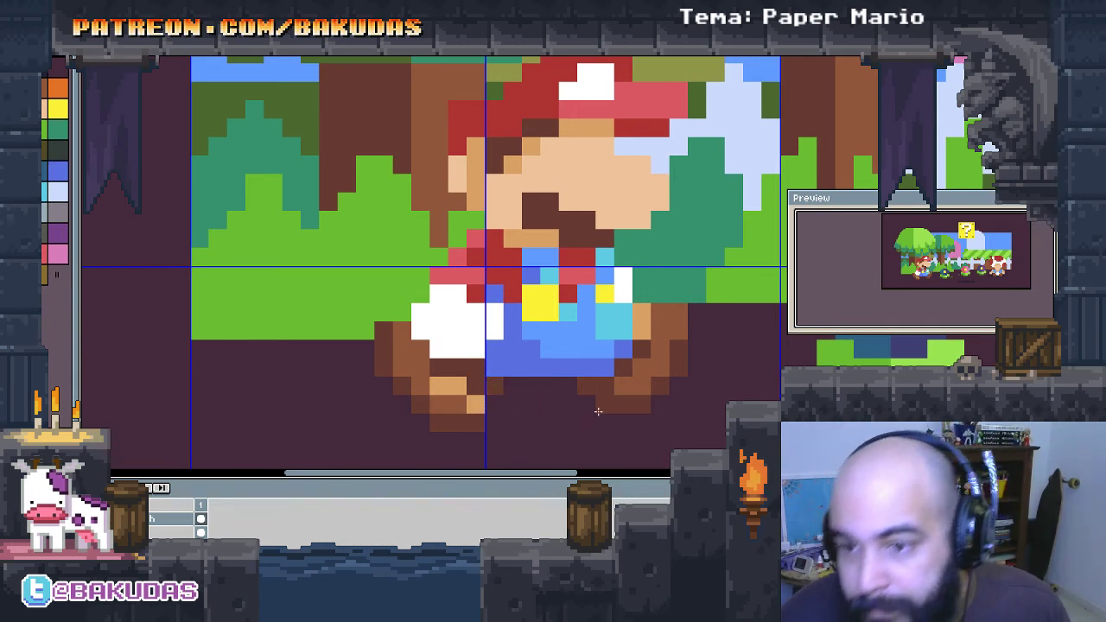
{"action": "scroll", "coordinate": [598, 411], "scroll_direction": "down", "scroll_amount": 1}
Step: Extend the white glove over a brown pixel and add two grey finger details
{"action": "left_click_drag", "start_coordinate": [607, 408], "coordinate": [488, 388]}
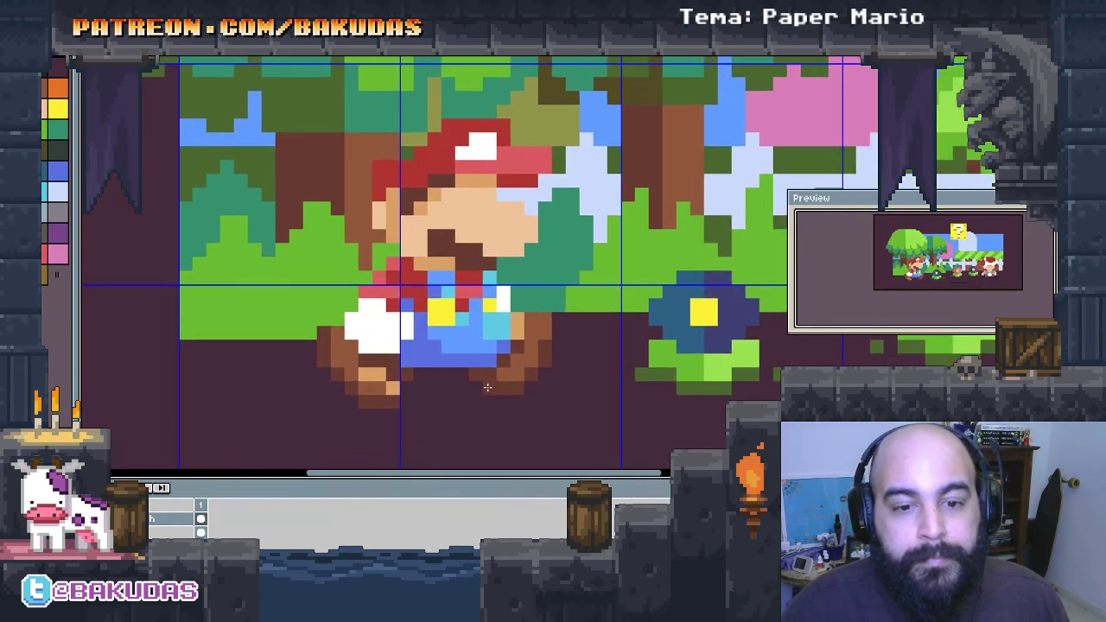
{"action": "scroll", "coordinate": [425, 371], "scroll_direction": "up", "scroll_amount": 1}
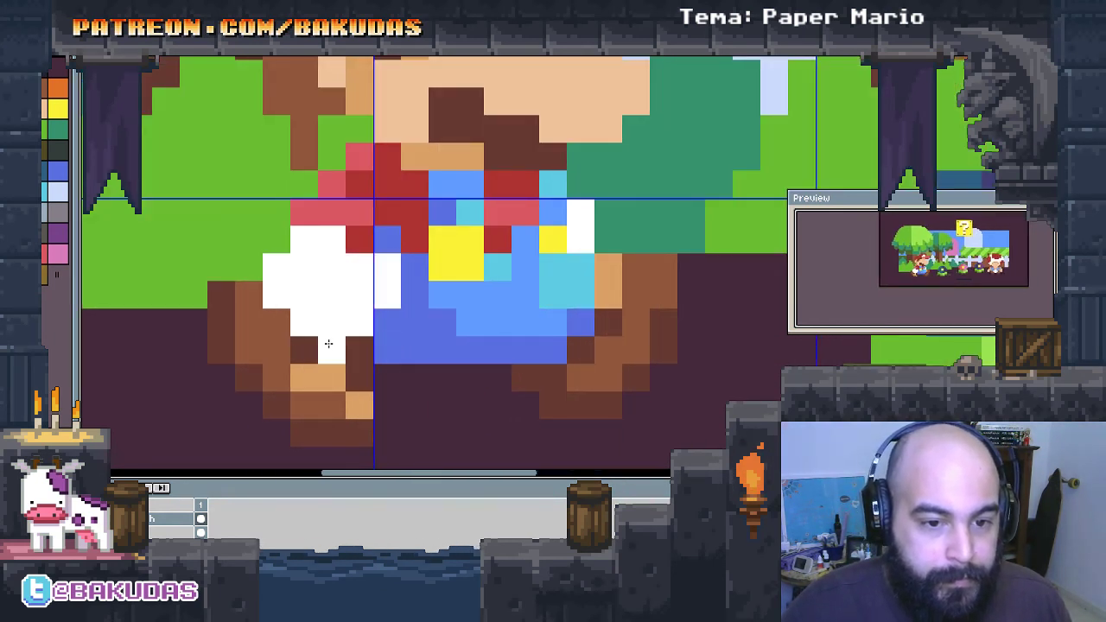
{"action": "left_click", "coordinate": [282, 320]}
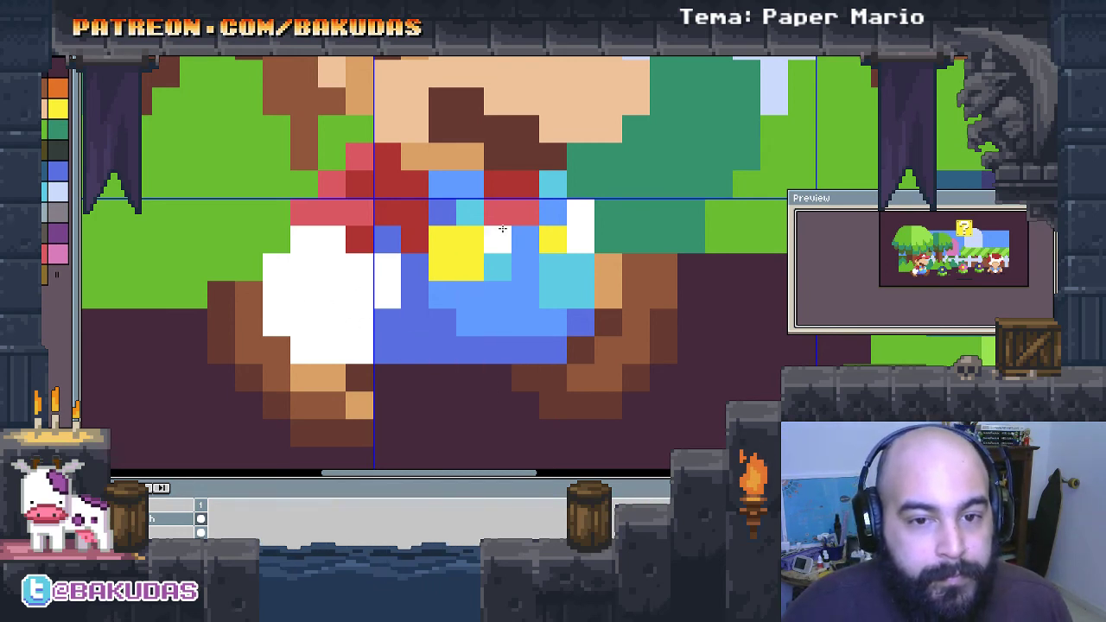
{"action": "left_click", "coordinate": [48, 210]}
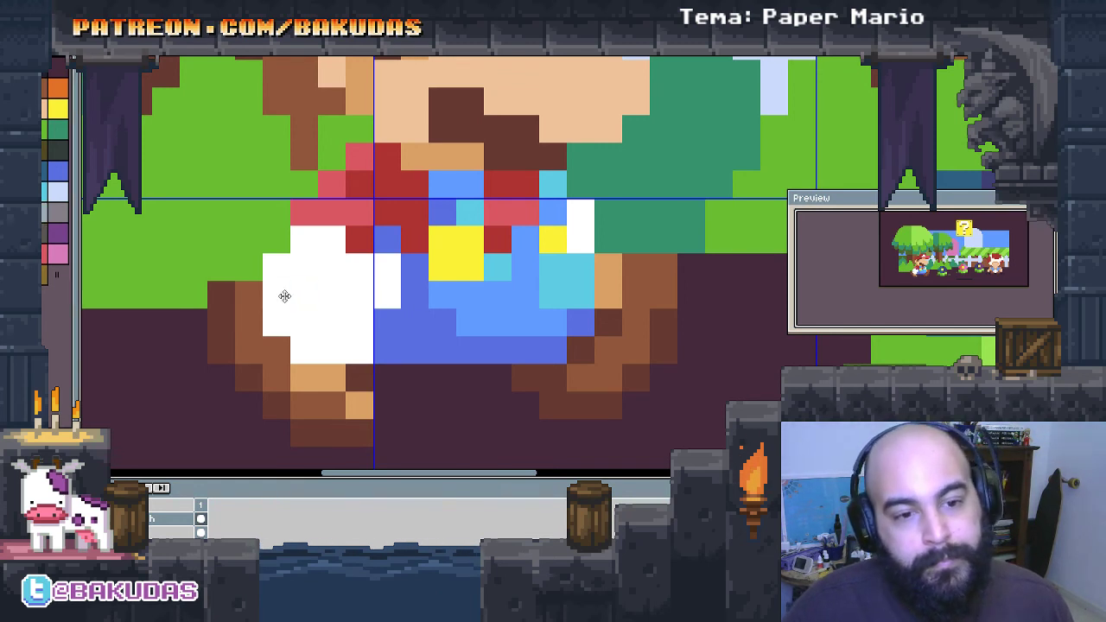
{"action": "left_click", "coordinate": [279, 294]}
{"action": "left_click", "coordinate": [337, 302]}
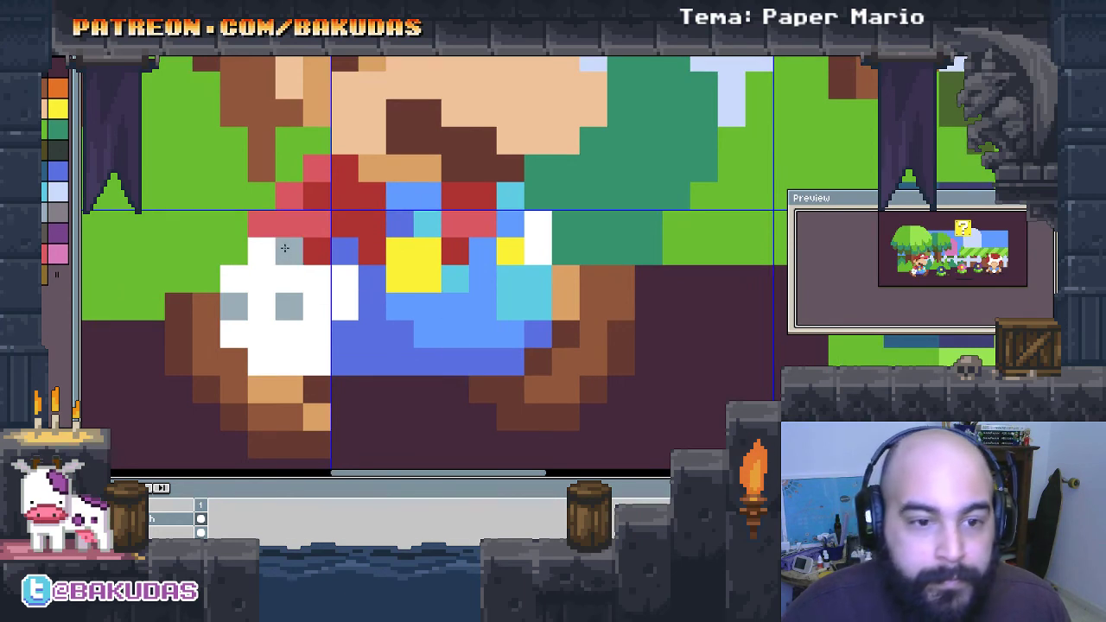
{"action": "left_click", "coordinate": [312, 252]}
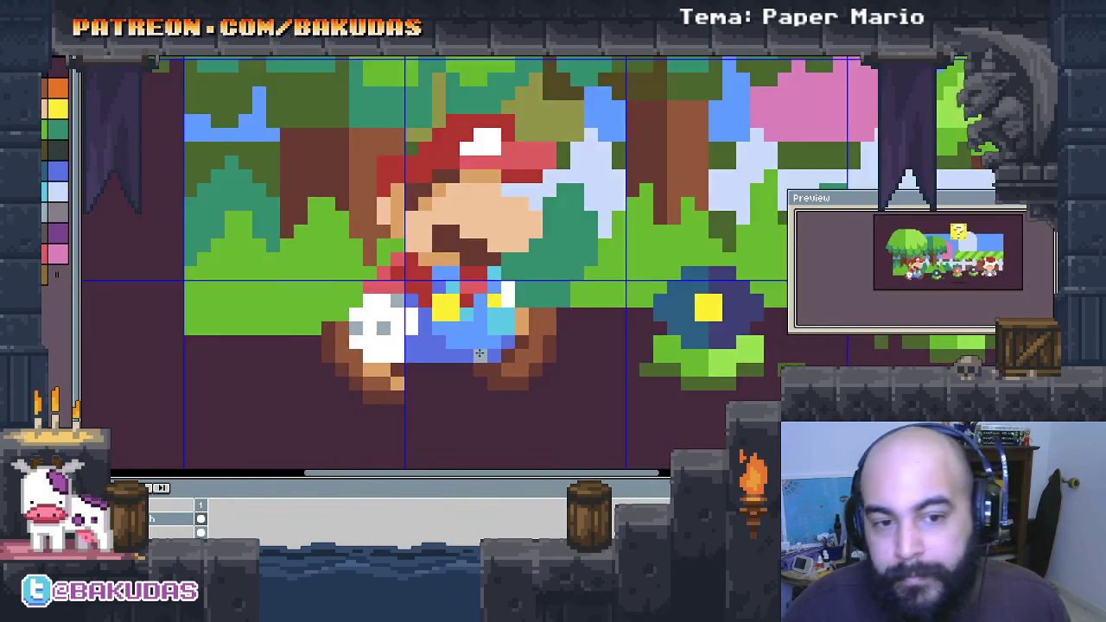
{"action": "scroll", "coordinate": [312, 252], "scroll_direction": "down", "scroll_amount": 3}
{"action": "scroll", "coordinate": [429, 313], "scroll_direction": "down", "scroll_amount": 2}
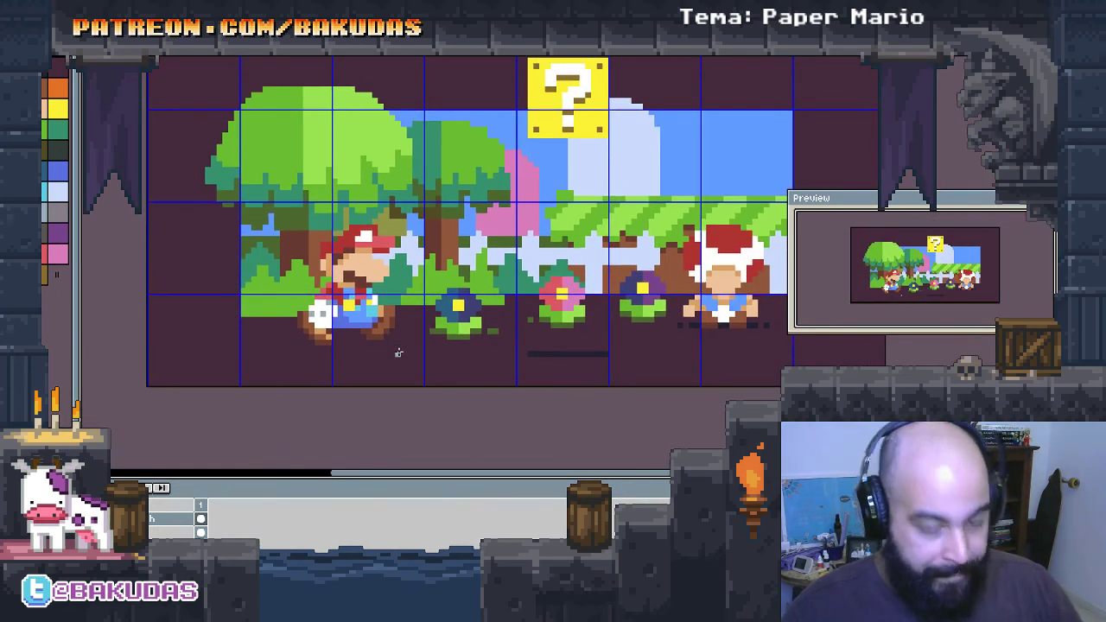
Step: Select Mario, shift him slightly left and up, commit with Enter, and deselect
{"action": "left_click_drag", "start_coordinate": [408, 356], "coordinate": [273, 212]}
{"action": "left_click_drag", "start_coordinate": [317, 257], "coordinate": [303, 242]}
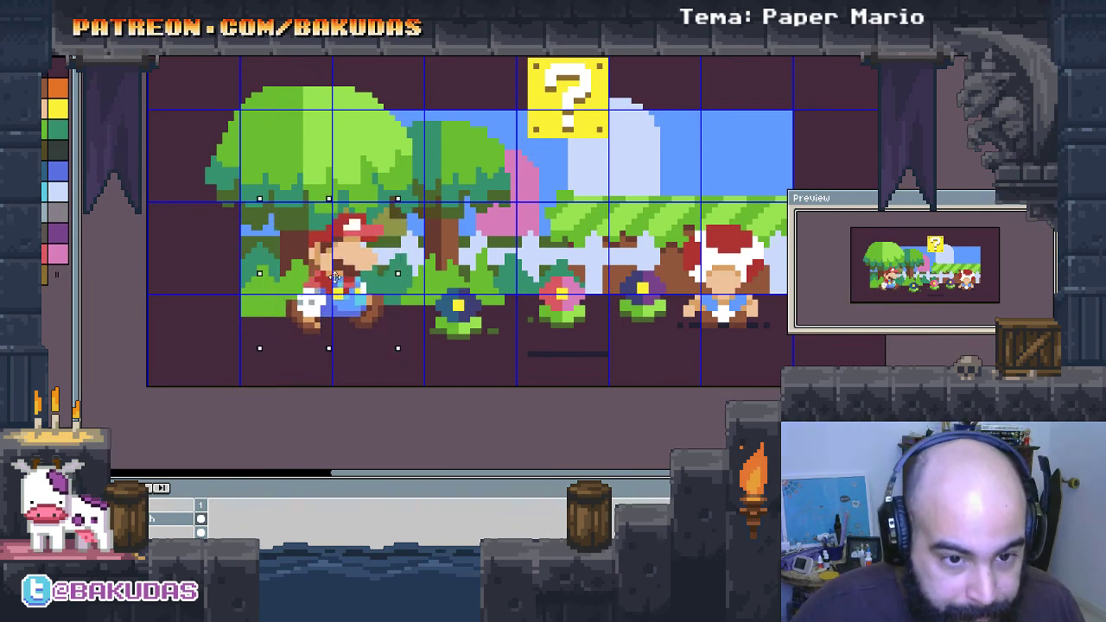
{"action": "key", "text": "Return"}
{"action": "key", "text": "ctrl+d"}
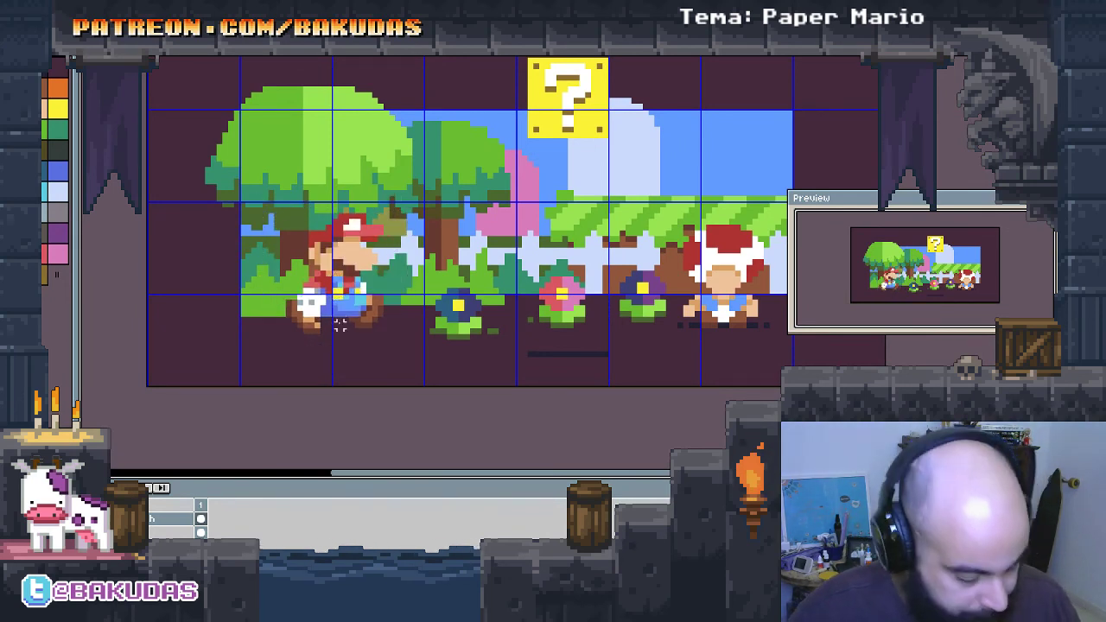
{"action": "scroll", "coordinate": [328, 320], "scroll_direction": "up", "scroll_amount": 1}
{"action": "scroll", "coordinate": [305, 390], "scroll_direction": "up", "scroll_amount": 3}
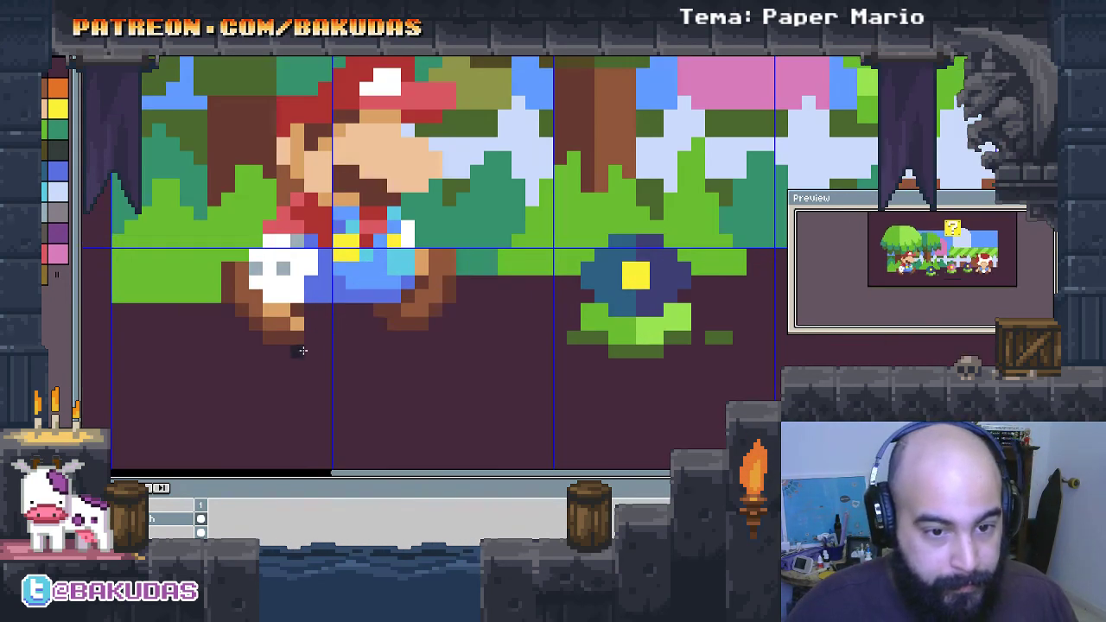
{"action": "scroll", "coordinate": [306, 389], "scroll_direction": "down", "scroll_amount": 2}
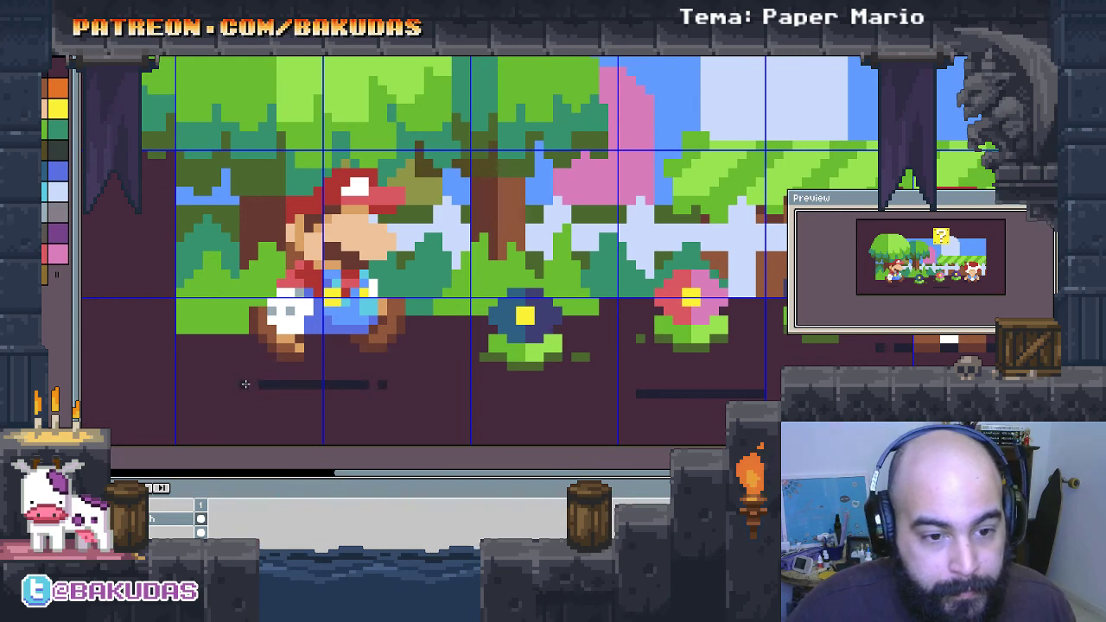
{"action": "left_click_drag", "start_coordinate": [304, 321], "coordinate": [345, 315]}
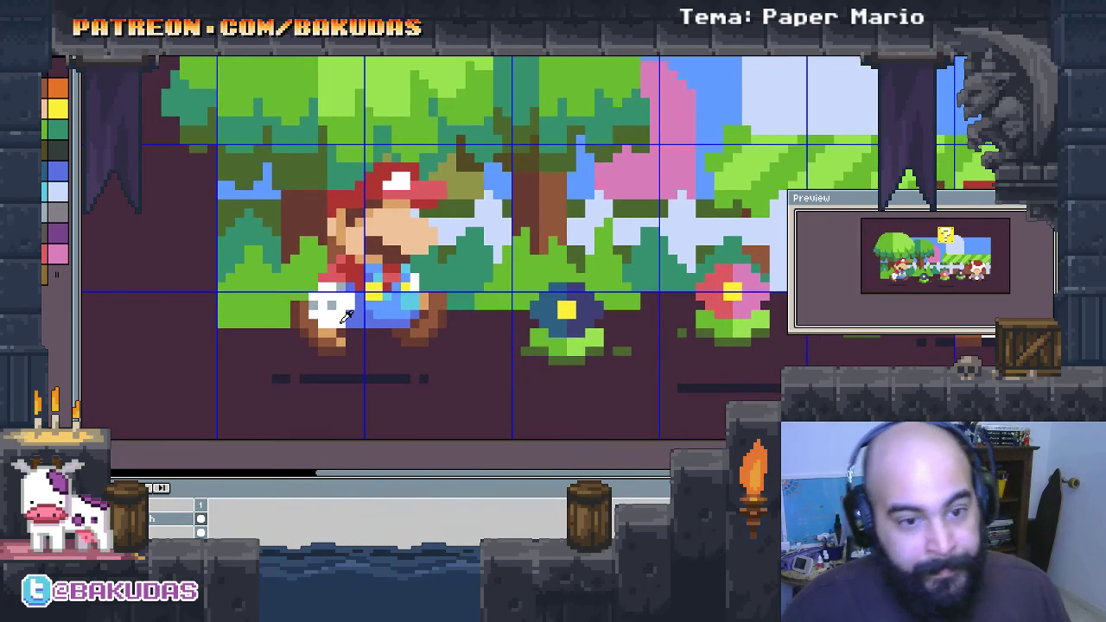
{"action": "scroll", "coordinate": [328, 363], "scroll_direction": "left", "scroll_amount": 2}
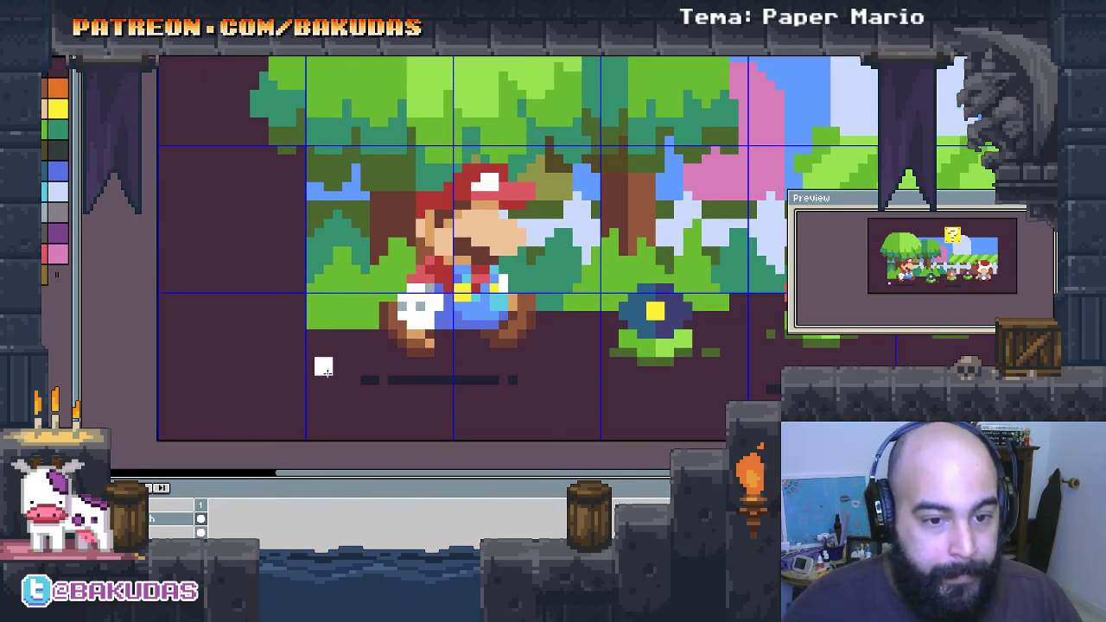
{"action": "left_click_drag", "start_coordinate": [314, 346], "coordinate": [315, 367]}
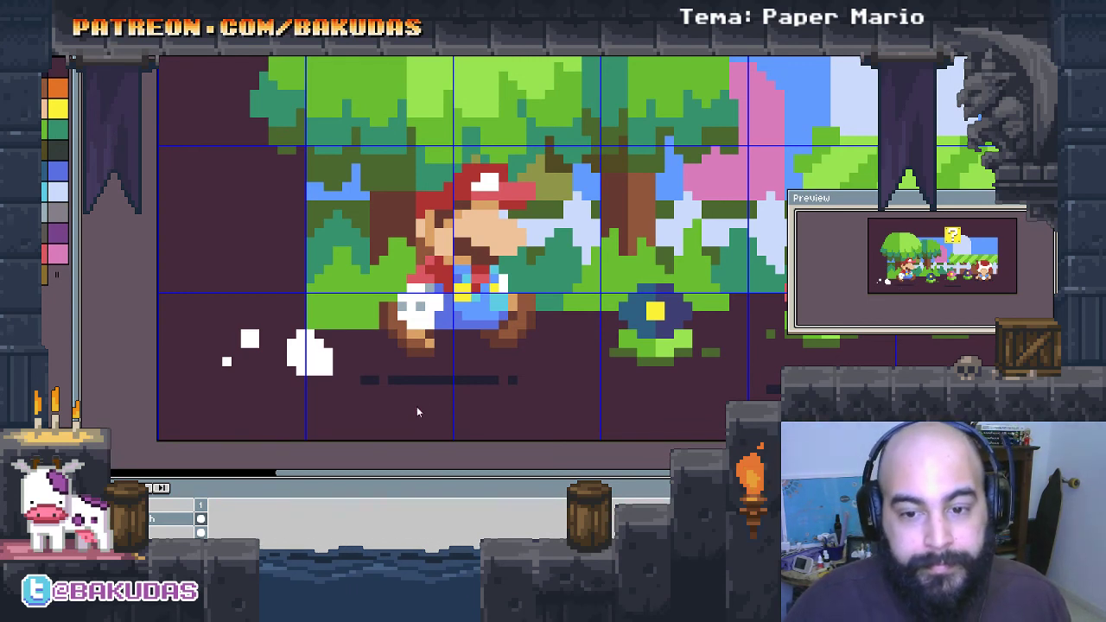
{"action": "scroll", "coordinate": [370, 388], "scroll_direction": "left", "scroll_amount": 2}
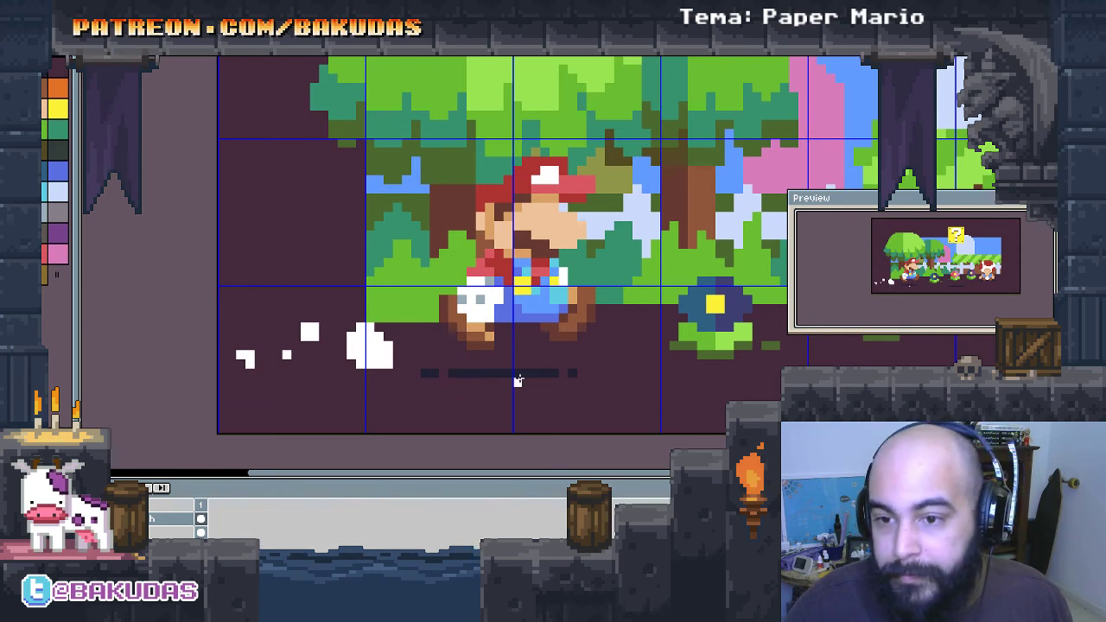
{"action": "scroll", "coordinate": [518, 380], "scroll_direction": "down", "scroll_amount": 1}
{"action": "scroll", "coordinate": [438, 374], "scroll_direction": "down", "scroll_amount": 1}
{"action": "left_click_drag", "start_coordinate": [542, 369], "coordinate": [383, 364]}
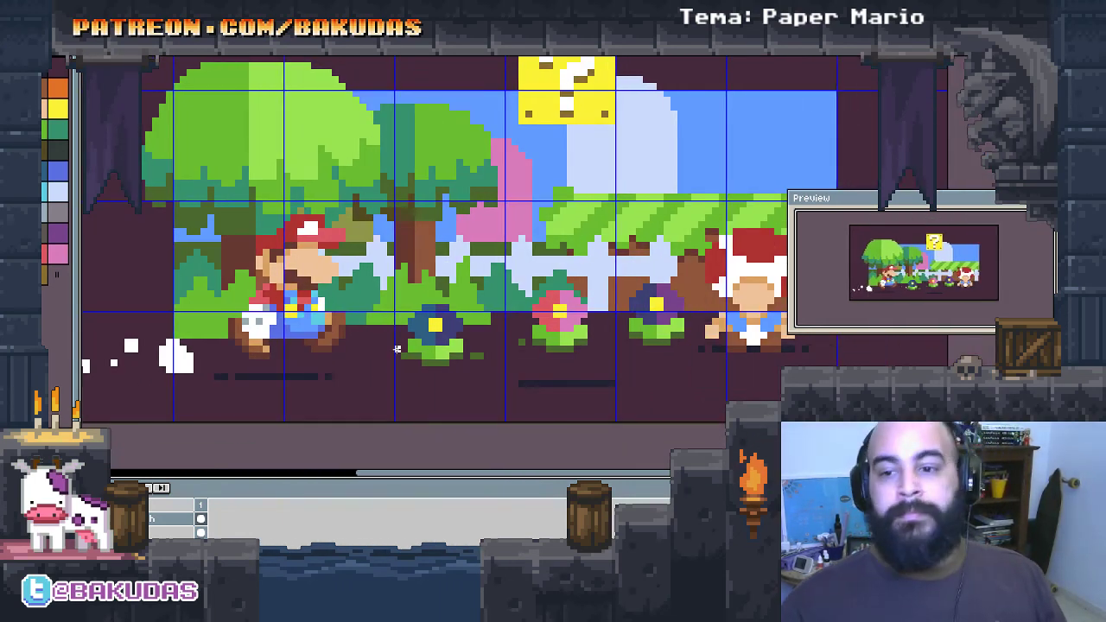
{"action": "scroll", "coordinate": [380, 353], "scroll_direction": "down", "scroll_amount": 1}
{"action": "scroll", "coordinate": [418, 369], "scroll_direction": "down", "scroll_amount": 1}
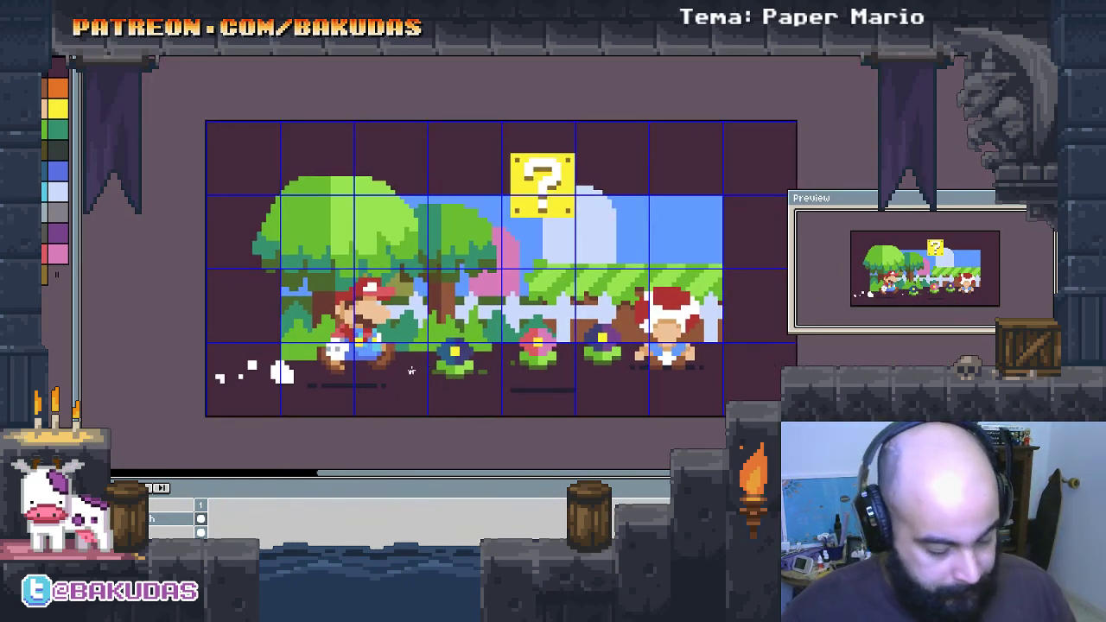
{"action": "scroll", "coordinate": [412, 370], "scroll_direction": "up", "scroll_amount": 1}
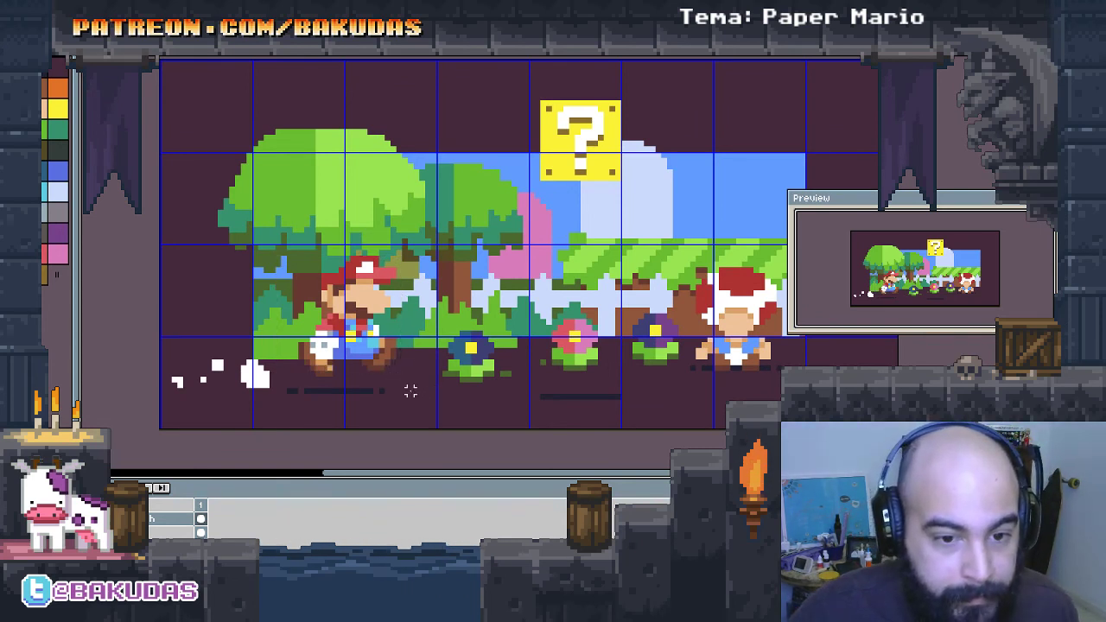
Step: Reposition Mario with the marquee, settling him slightly left of his earlier spot
{"action": "left_click_drag", "start_coordinate": [410, 396], "coordinate": [168, 248]}
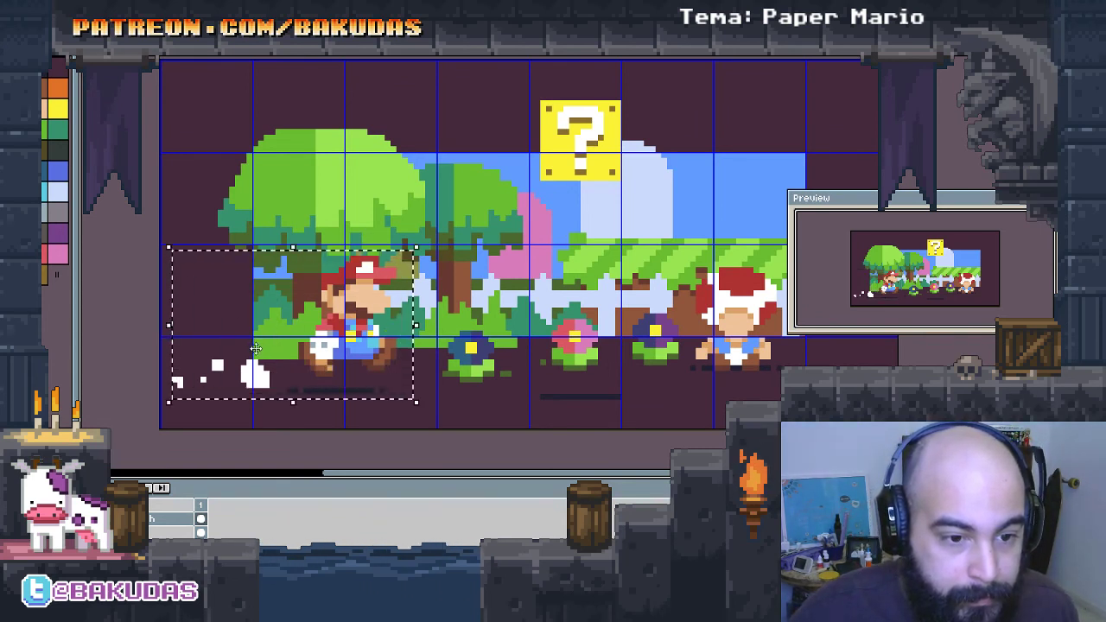
{"action": "left_click_drag", "start_coordinate": [248, 354], "coordinate": [261, 354]}
{"action": "key", "text": "ctrl+d"}
{"action": "left_click_drag", "start_coordinate": [421, 391], "coordinate": [266, 224]}
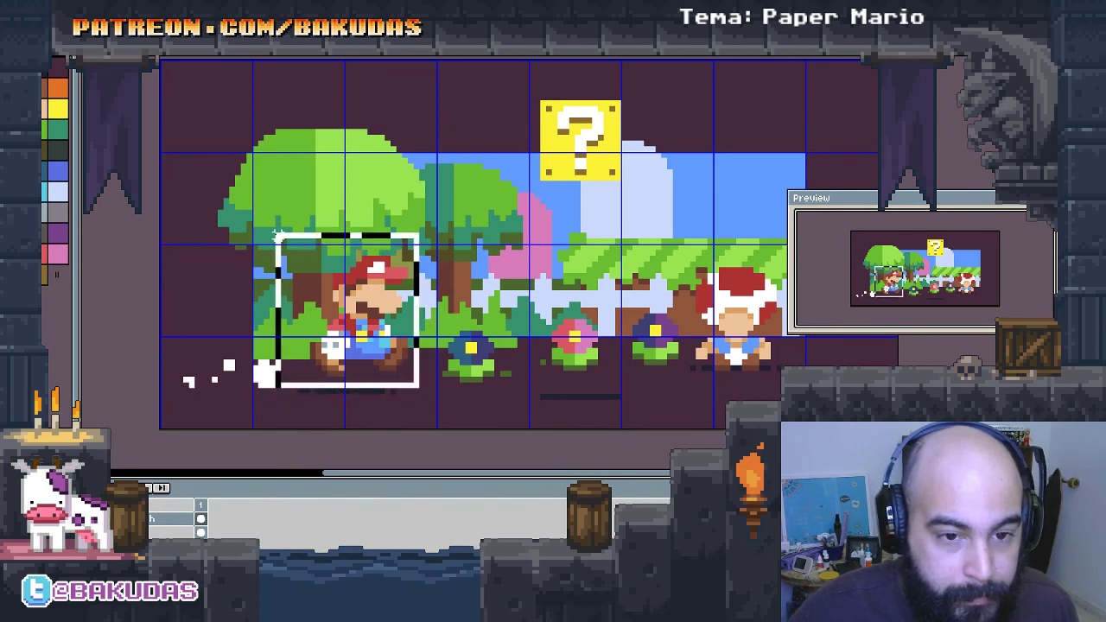
{"action": "left_click_drag", "start_coordinate": [369, 335], "coordinate": [369, 332]}
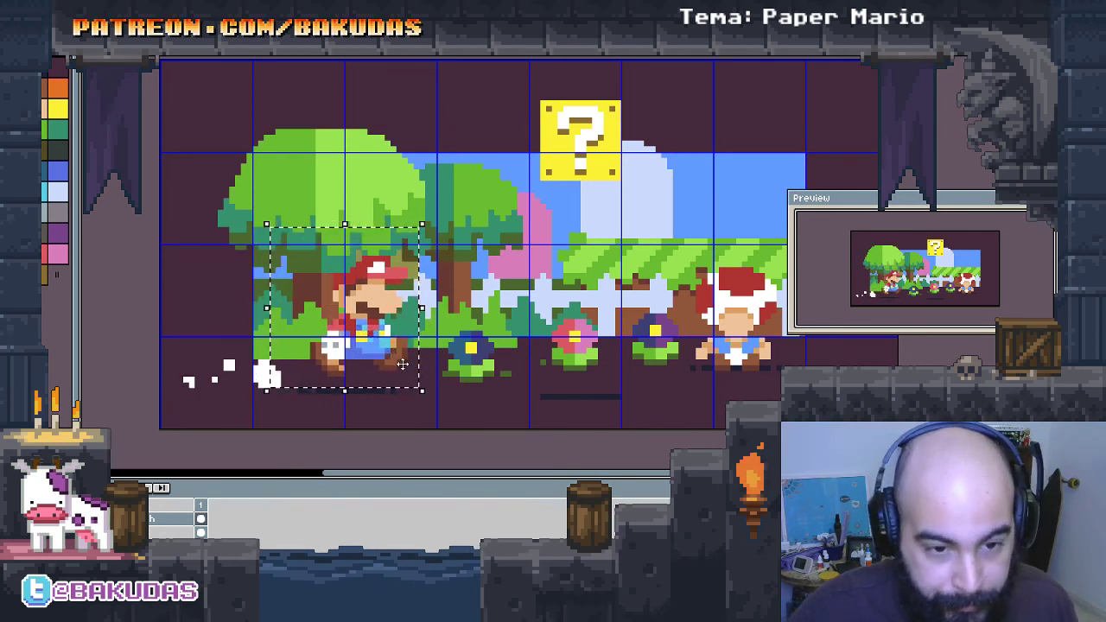
{"action": "key", "text": "ctrl+d"}
{"action": "left_click_drag", "start_coordinate": [410, 374], "coordinate": [306, 280]}
{"action": "left_click_drag", "start_coordinate": [354, 341], "coordinate": [345, 331]}
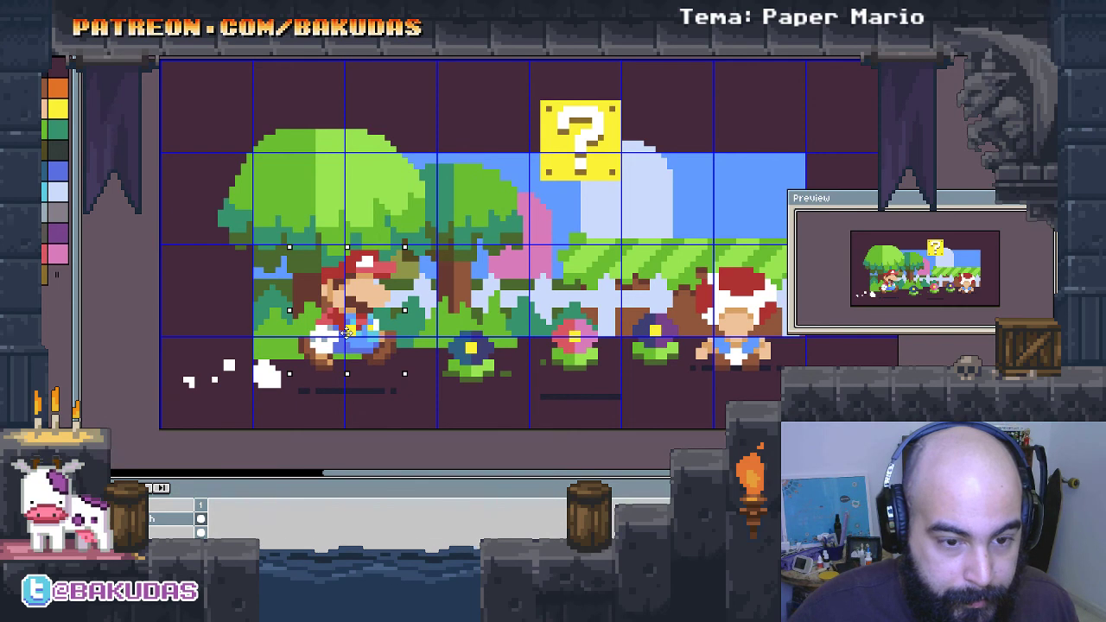
{"action": "left_click", "coordinate": [293, 373]}
Step: Shift the white dust puffs up and right, then bucket-fill the dark background blue
{"action": "left_click_drag", "start_coordinate": [295, 391], "coordinate": [187, 336]}
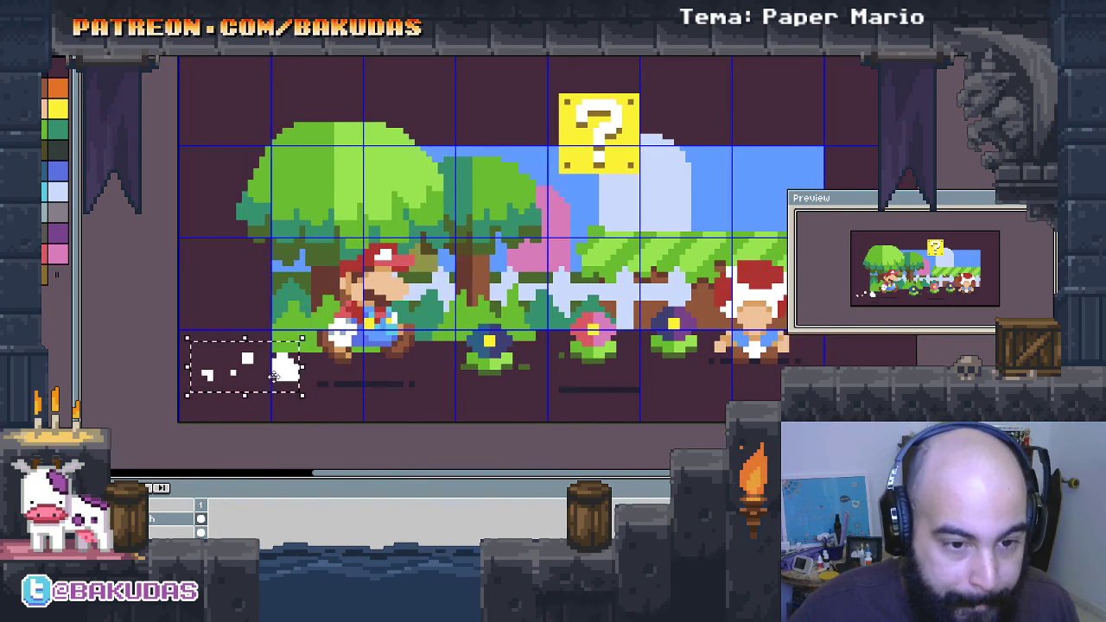
{"action": "left_click_drag", "start_coordinate": [274, 378], "coordinate": [281, 378]}
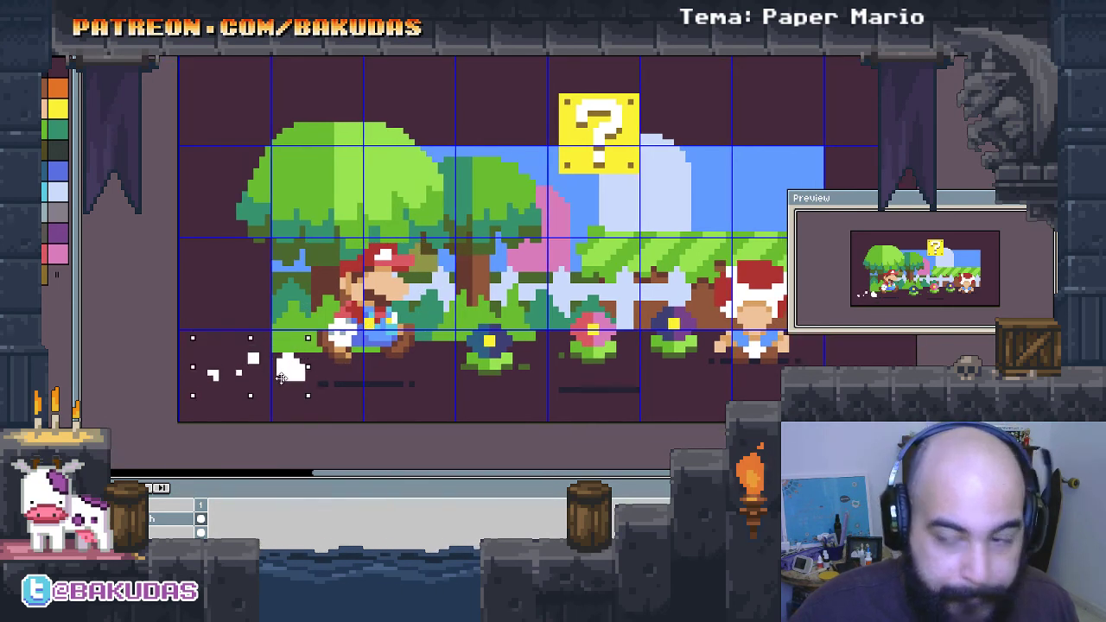
{"action": "left_click", "coordinate": [404, 385]}
{"action": "scroll", "coordinate": [397, 387], "scroll_direction": "down", "scroll_amount": 2}
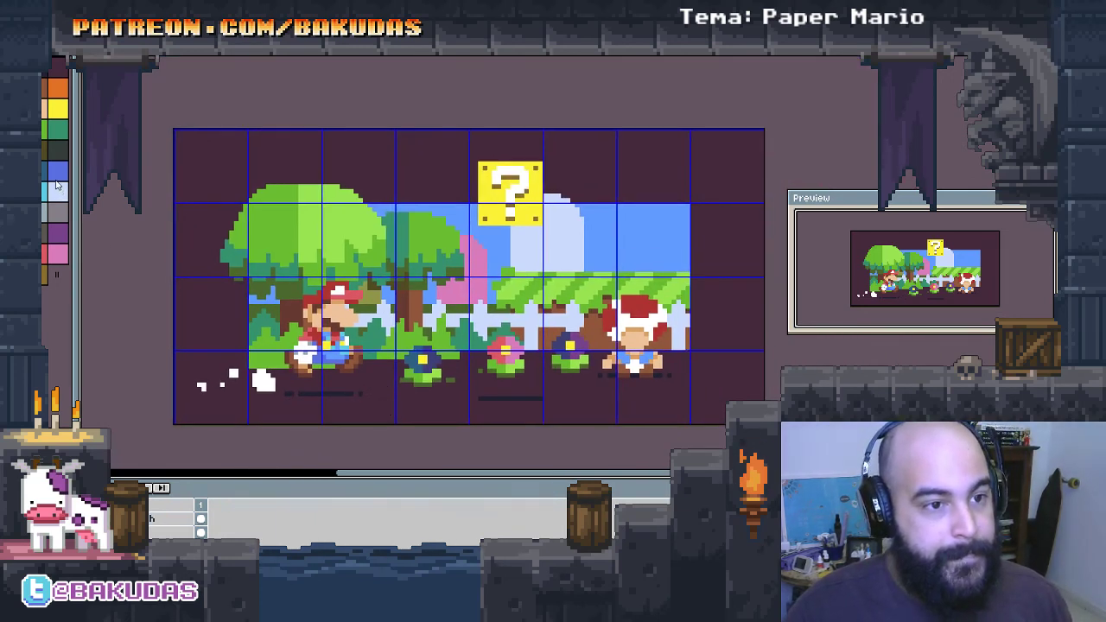
{"action": "left_click", "coordinate": [209, 164]}
Step: Rename the current layer to 'paper mario' through Layer Properties (Shift+P)
{"action": "left_click_drag", "start_coordinate": [515, 297], "coordinate": [498, 298]}
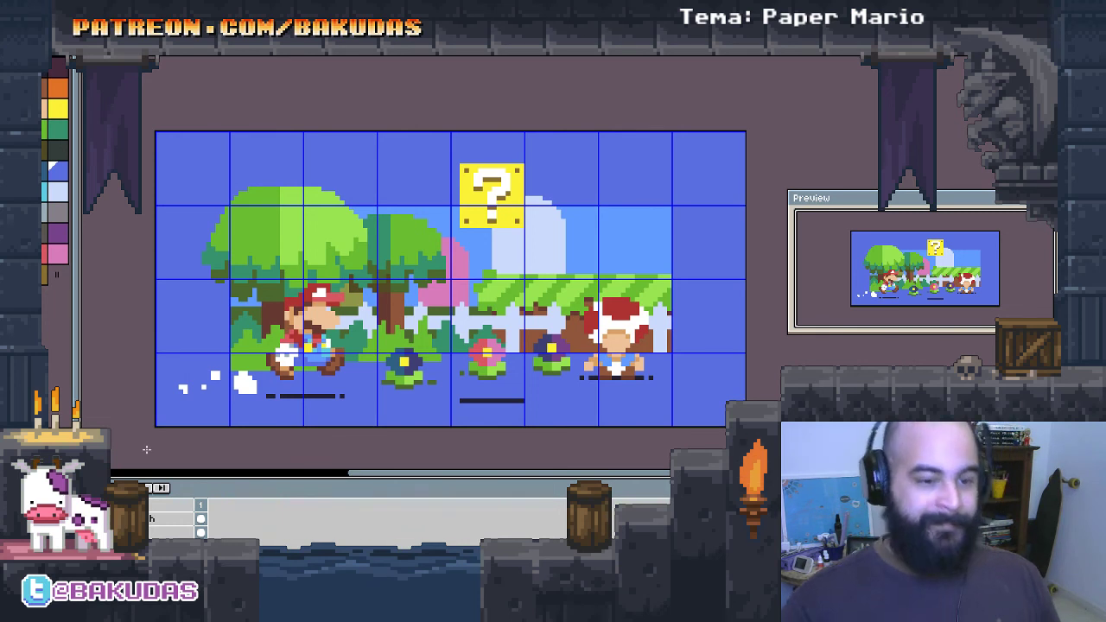
{"action": "key", "text": "shift+p"}
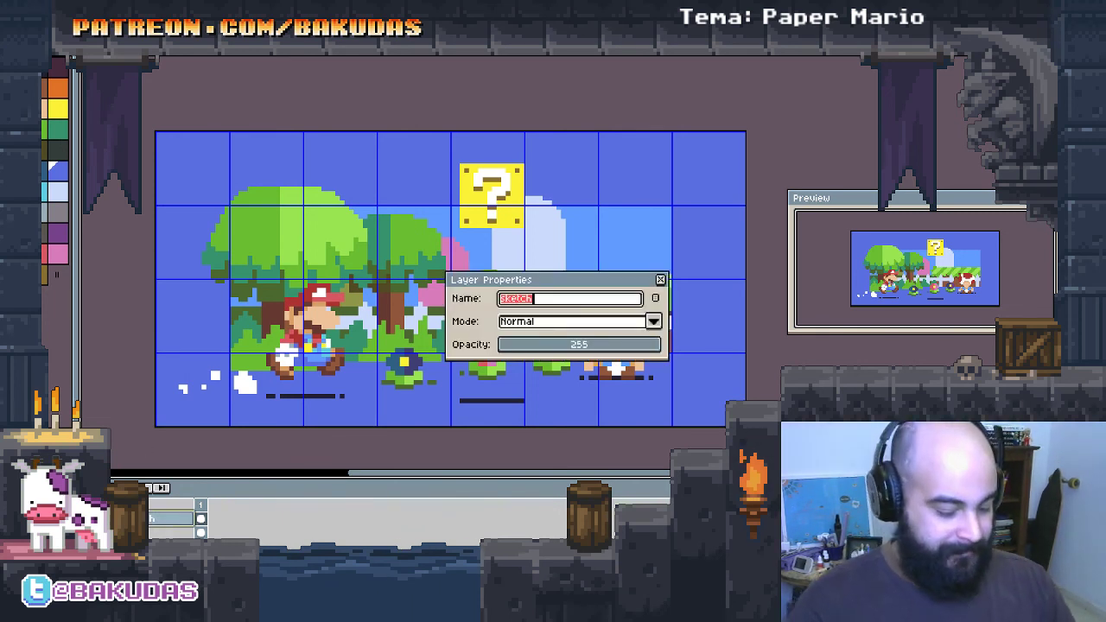
{"action": "type", "text": "paper m"}
{"action": "type", "text": "o"}
{"action": "key", "text": "Return"}
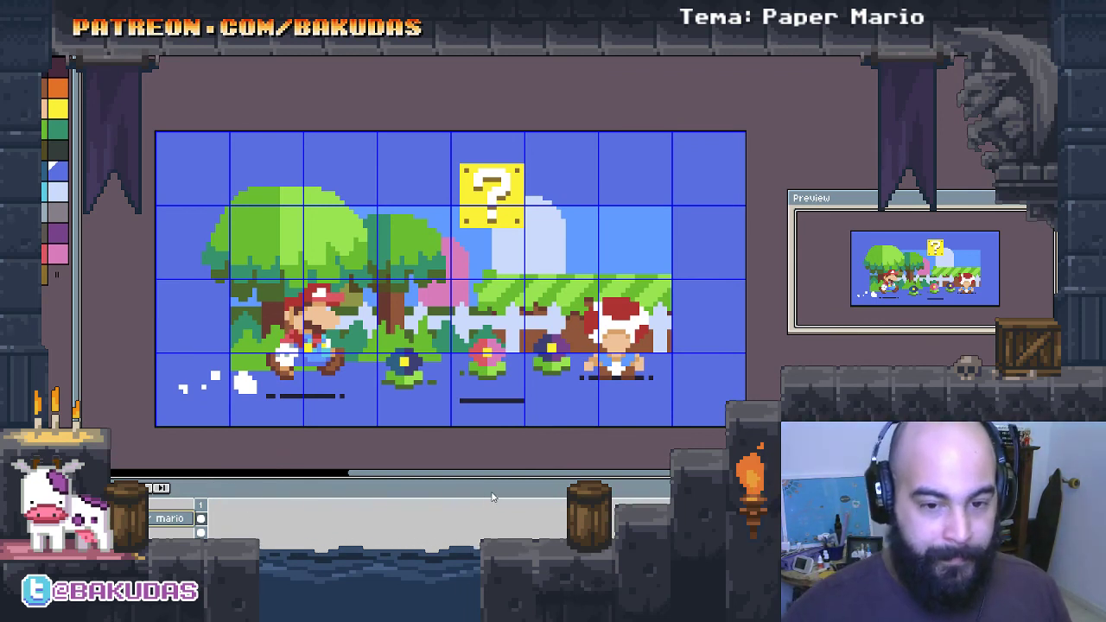
Step: Undo and redo the last edit, then drag the pink flower's shadow line up closer to it
{"action": "scroll", "coordinate": [484, 402], "scroll_direction": "up", "scroll_amount": 1}
{"action": "scroll", "coordinate": [482, 404], "scroll_direction": "up", "scroll_amount": 2}
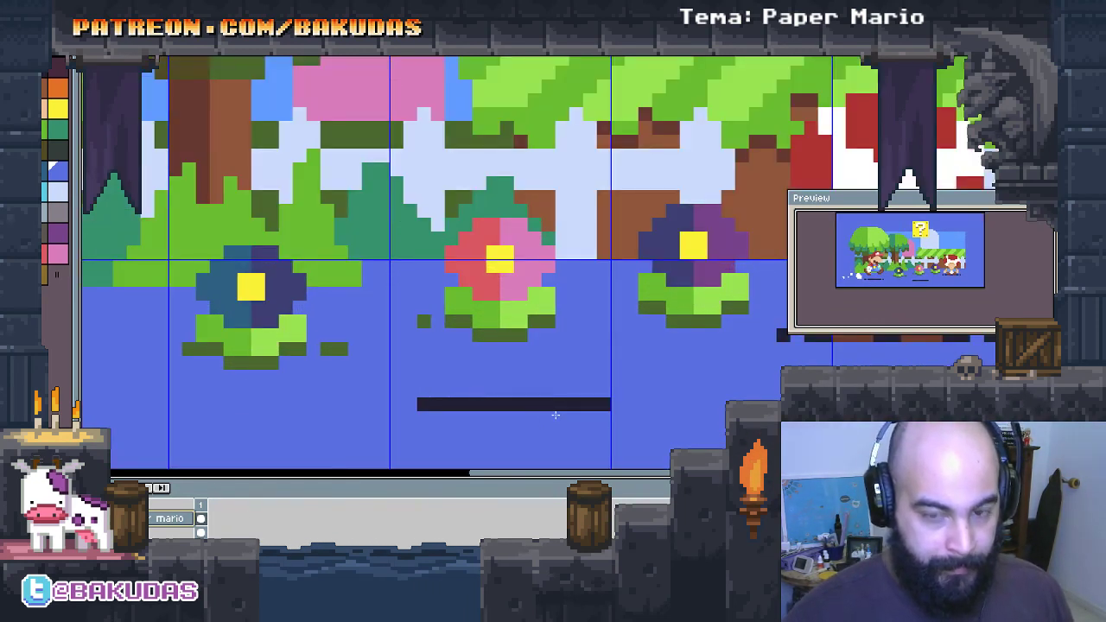
{"action": "key", "text": "ctrl+z"}
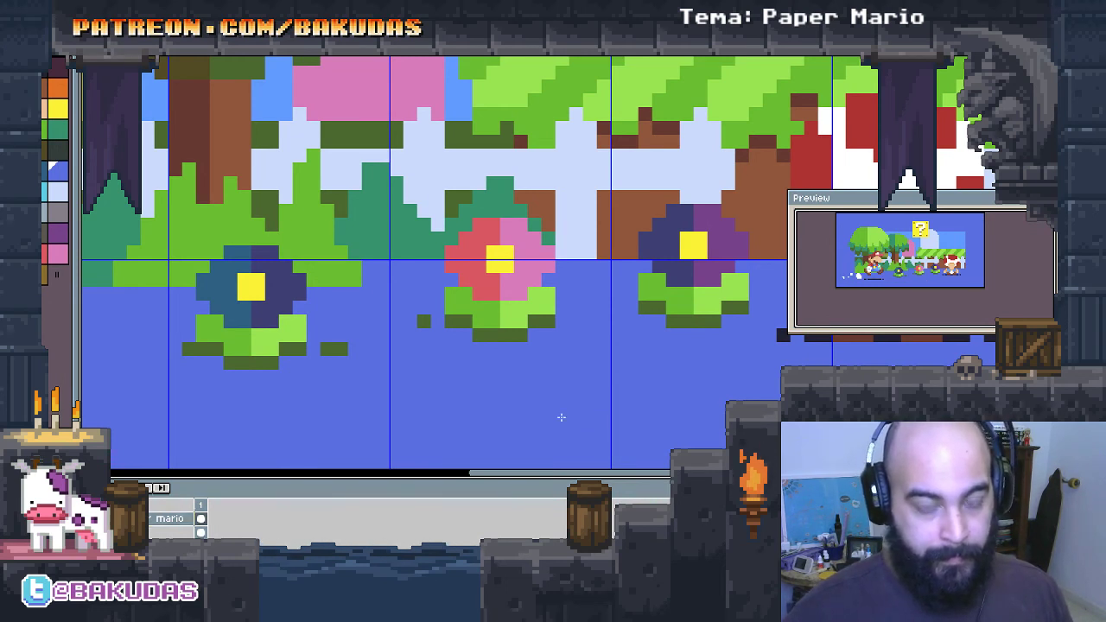
{"action": "key", "text": "ctrl+y"}
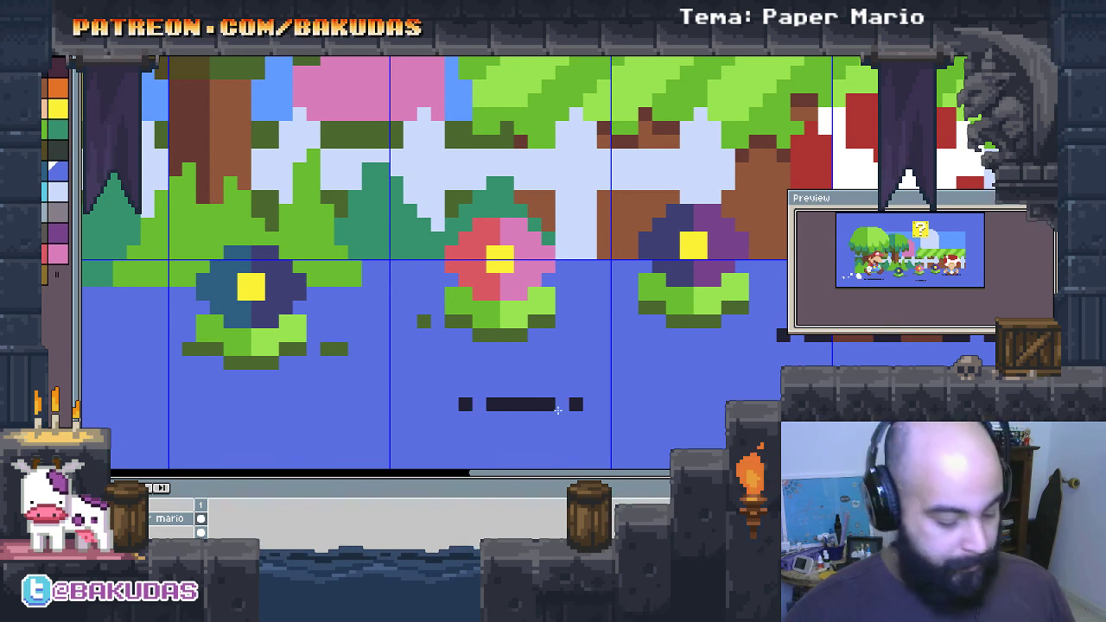
{"action": "left_click_drag", "start_coordinate": [599, 444], "coordinate": [422, 377]}
{"action": "mouse_move", "coordinate": [531, 403]}
{"action": "left_mouse_down"}
{"action": "mouse_move", "coordinate": [531, 361]}
{"action": "mouse_move", "coordinate": [521, 360]}
{"action": "left_mouse_up"}
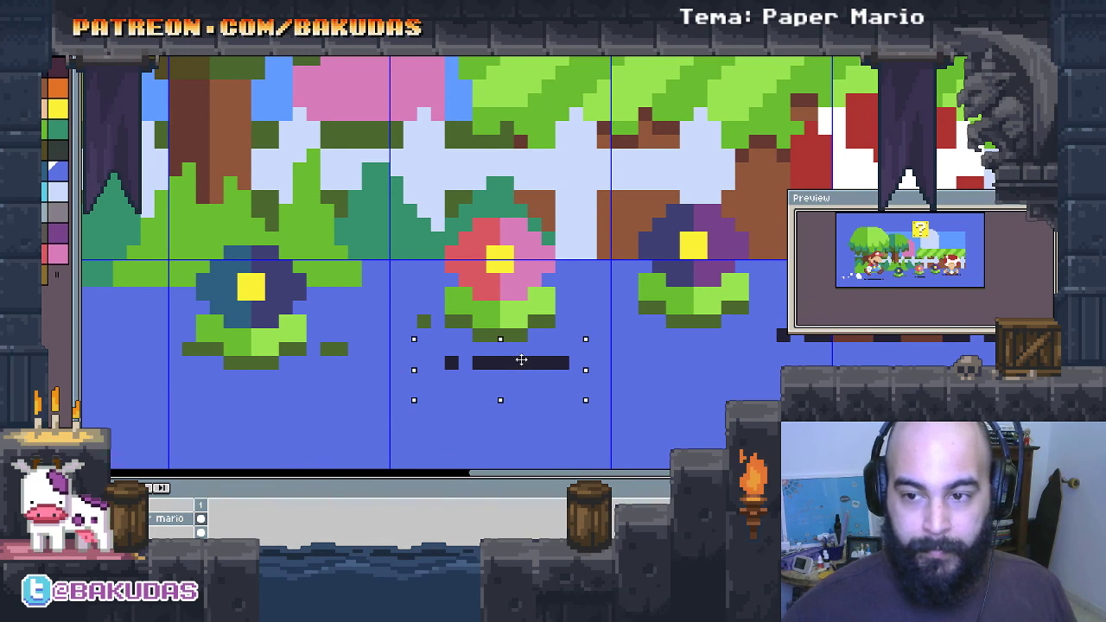
Step: Deselect the shadow line and drag Toad down so he stands on the ground
{"action": "scroll", "coordinate": [521, 359], "scroll_direction": "right", "scroll_amount": 3}
{"action": "scroll", "coordinate": [605, 358], "scroll_direction": "down", "scroll_amount": 1}
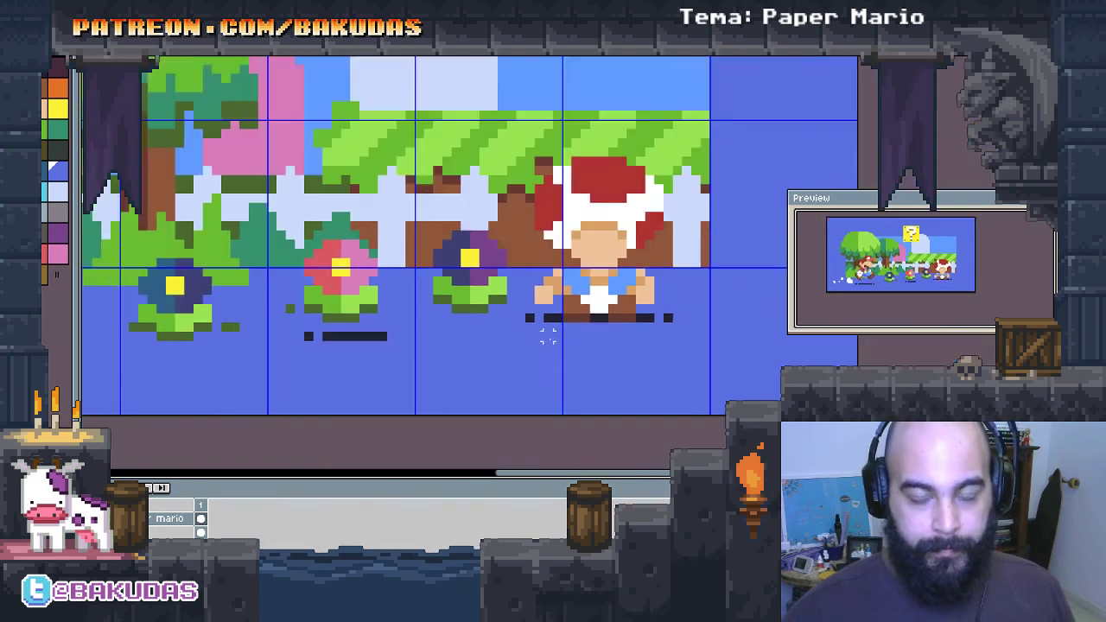
{"action": "scroll", "coordinate": [643, 356], "scroll_direction": "down", "scroll_amount": 1}
{"action": "key", "text": "ctrl+d"}
{"action": "left_click_drag", "start_coordinate": [642, 356], "coordinate": [515, 212]}
{"action": "mouse_move", "coordinate": [579, 249]}
{"action": "left_mouse_down"}
{"action": "mouse_move", "coordinate": [578, 269]}
{"action": "mouse_move", "coordinate": [537, 269]}
{"action": "left_mouse_up"}
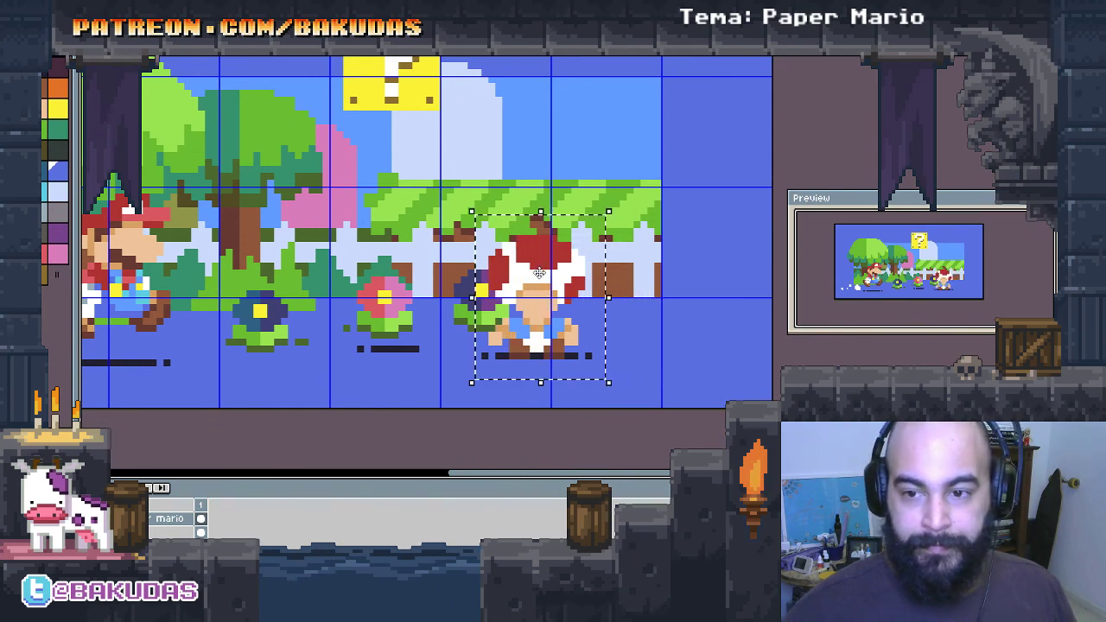
{"action": "scroll", "coordinate": [482, 293], "scroll_direction": "left", "scroll_amount": 3}
{"action": "scroll", "coordinate": [231, 303], "scroll_direction": "left", "scroll_amount": 1}
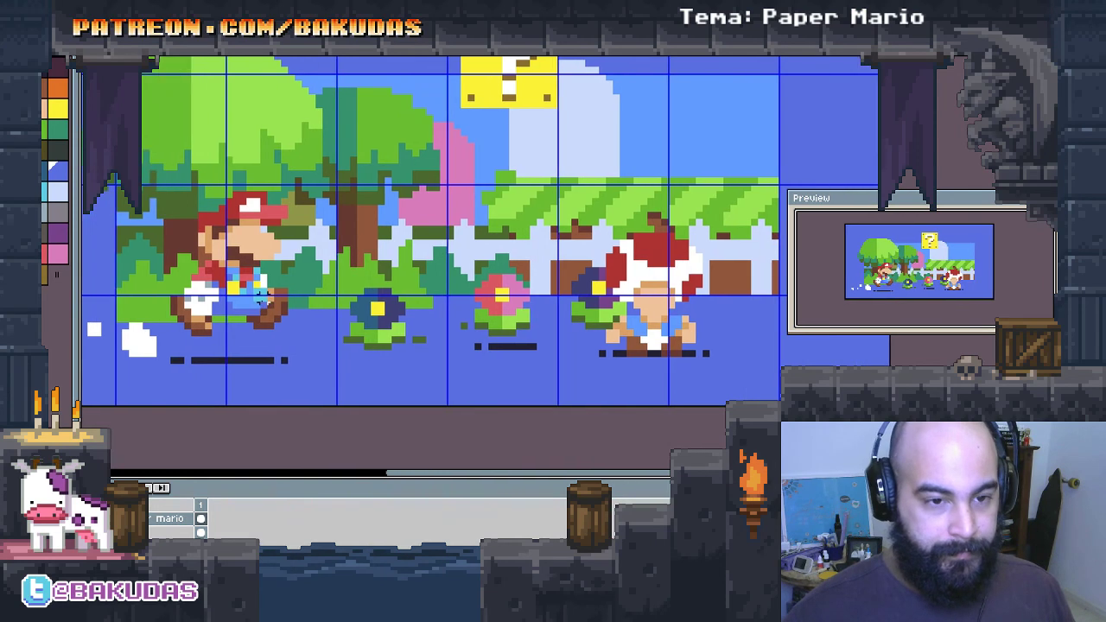
{"action": "scroll", "coordinate": [257, 226], "scroll_direction": "down", "scroll_amount": 1}
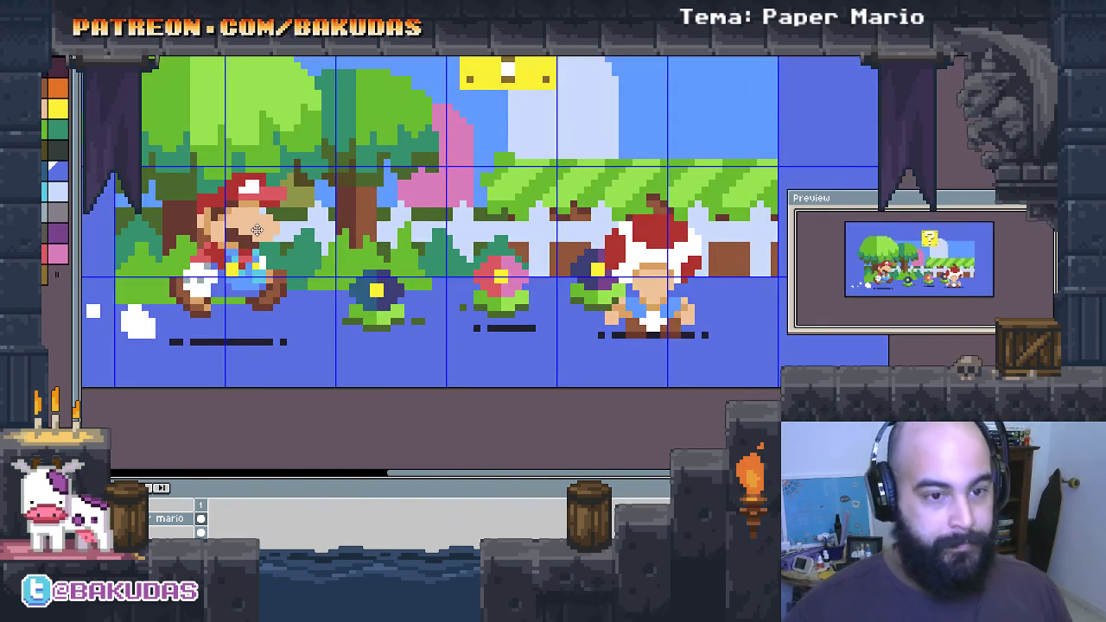
{"action": "scroll", "coordinate": [258, 228], "scroll_direction": "up", "scroll_amount": 2}
{"action": "scroll", "coordinate": [239, 219], "scroll_direction": "left", "scroll_amount": 3}
Step: Magic-wand the blue background, invert it, and turn it into a 1-pixel border selection
{"action": "left_click", "coordinate": [162, 237]}
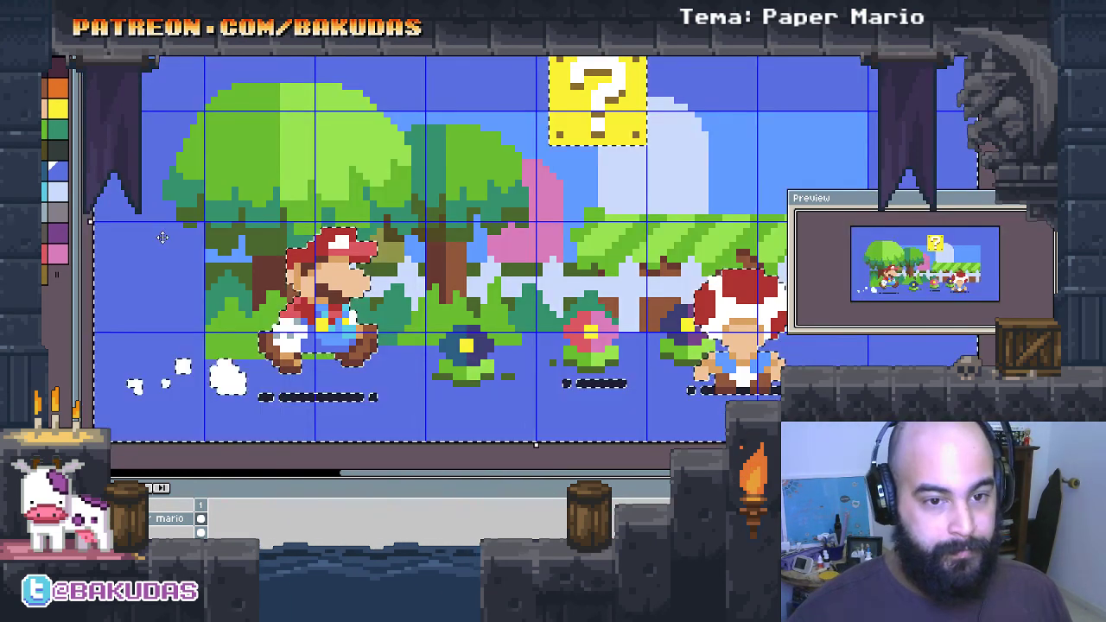
{"action": "key", "text": "ctrl+shift+i"}
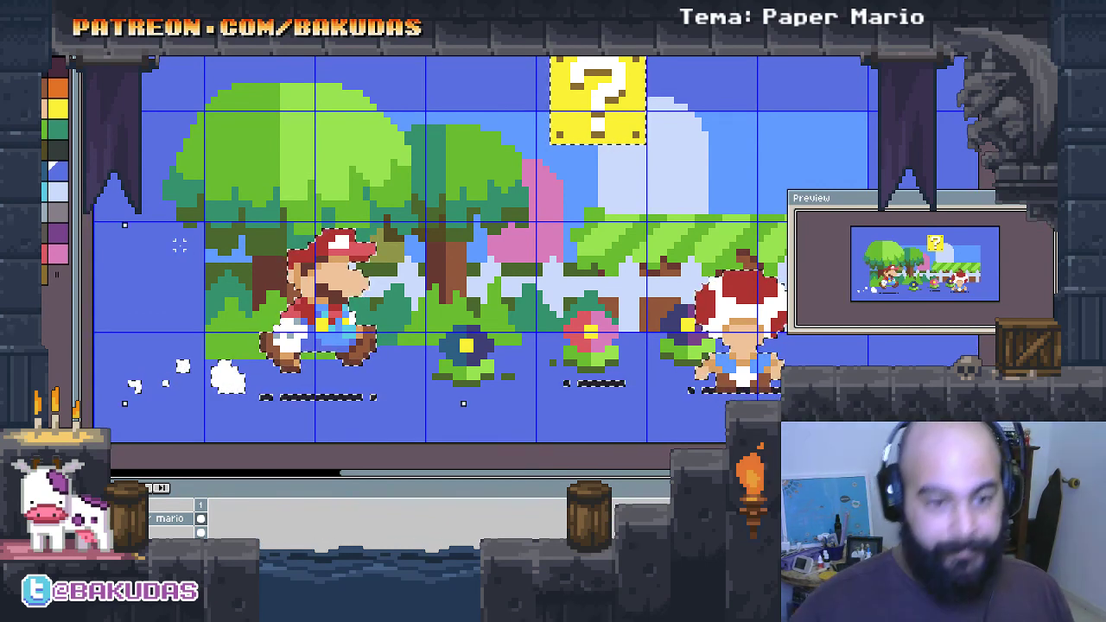
{"action": "left_click", "coordinate": [186, 47]}
{"action": "mouse_move", "coordinate": [207, 90]}
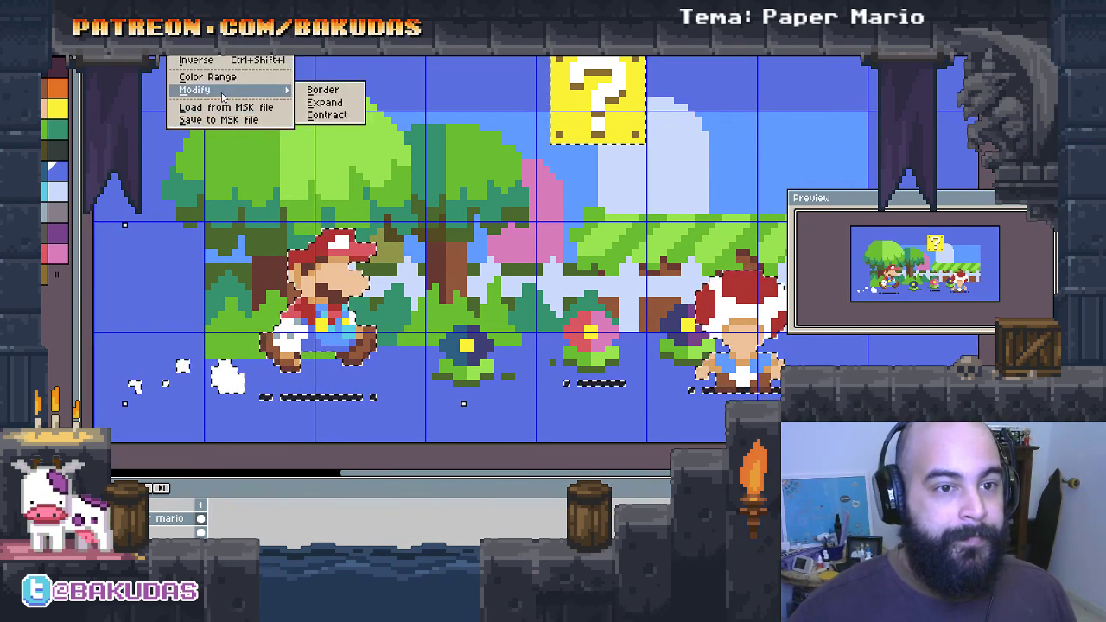
{"action": "left_click", "coordinate": [197, 60]}
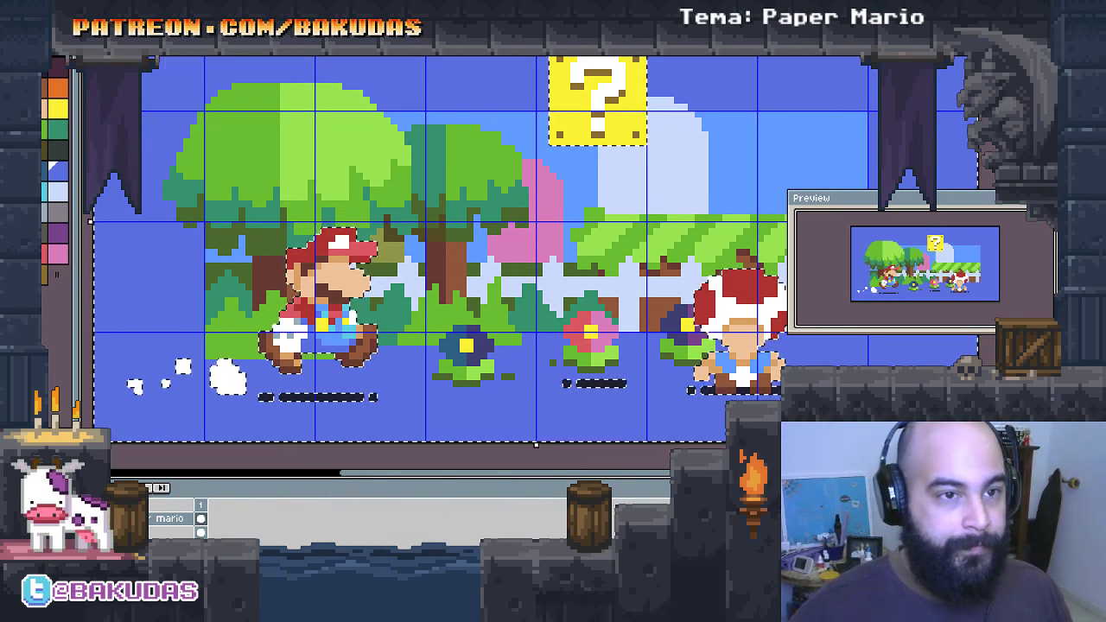
{"action": "left_click", "coordinate": [186, 48]}
{"action": "left_click", "coordinate": [321, 90]}
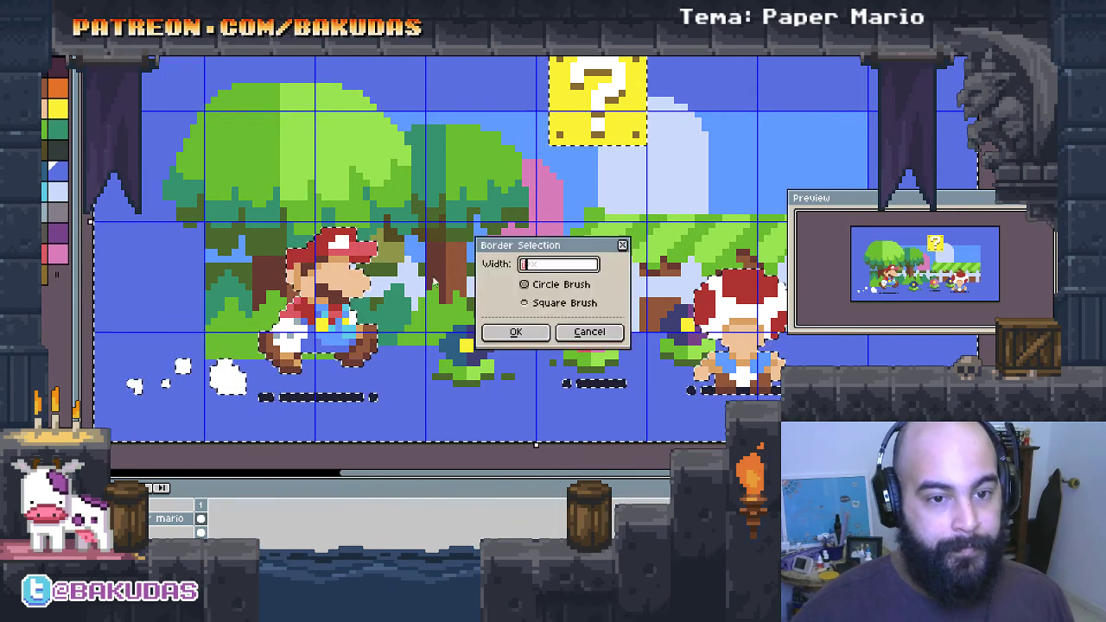
{"action": "type", "text": "1"}
{"action": "key", "text": "Return"}
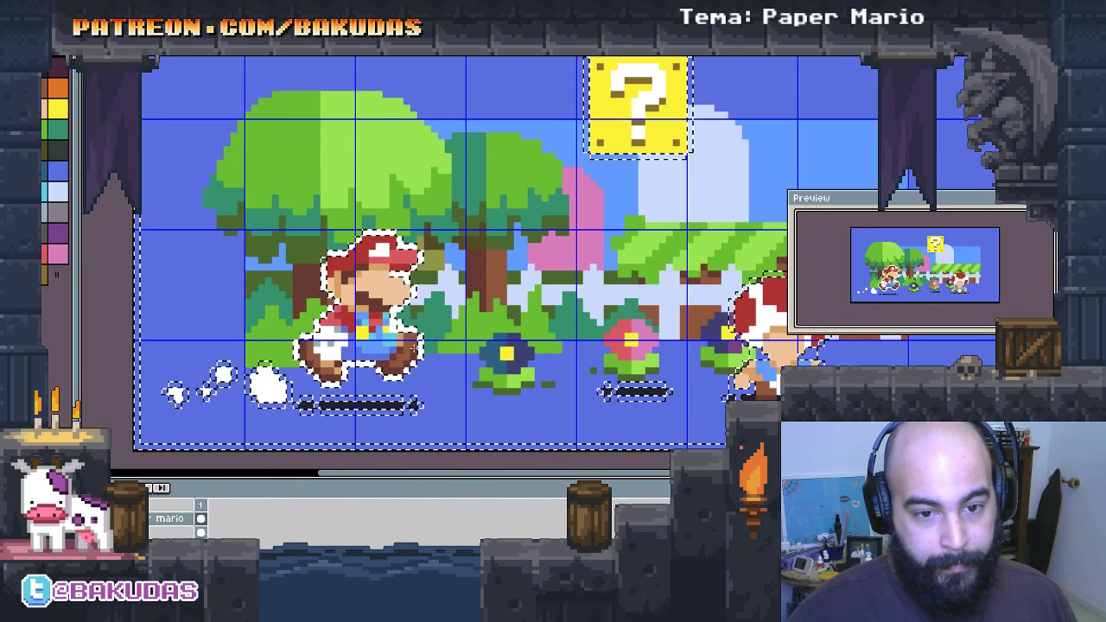
{"action": "scroll", "coordinate": [431, 250], "scroll_direction": "right", "scroll_amount": 5}
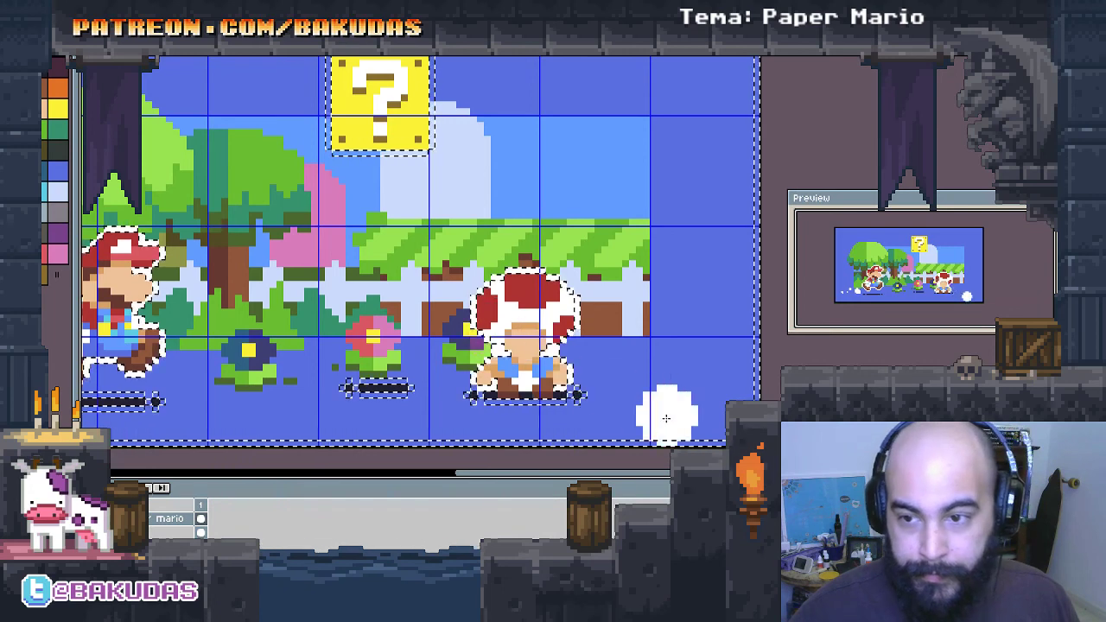
{"action": "scroll", "coordinate": [691, 380], "scroll_direction": "left", "scroll_amount": 2}
{"action": "scroll", "coordinate": [710, 362], "scroll_direction": "left", "scroll_amount": 2}
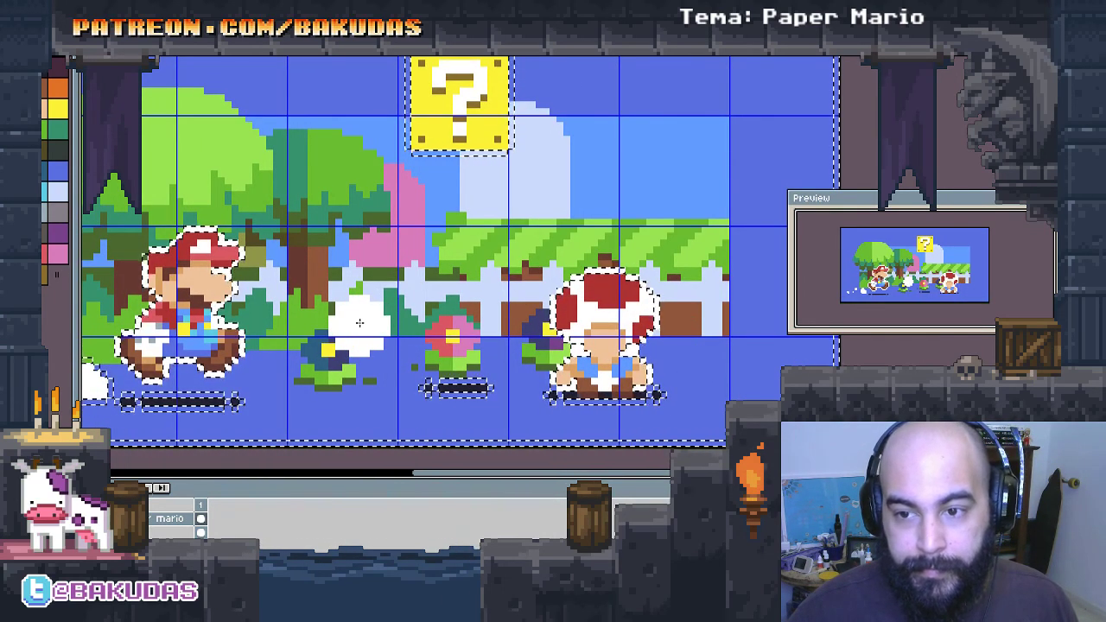
{"action": "left_click_drag", "start_coordinate": [289, 322], "coordinate": [333, 327]}
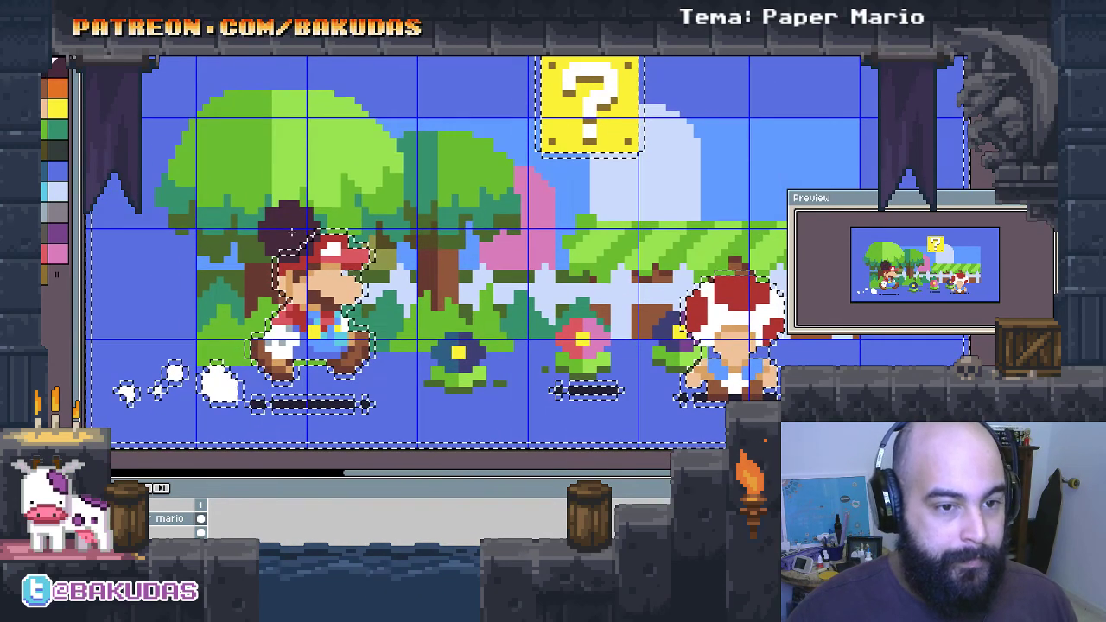
{"action": "left_click_drag", "start_coordinate": [203, 226], "coordinate": [292, 226]}
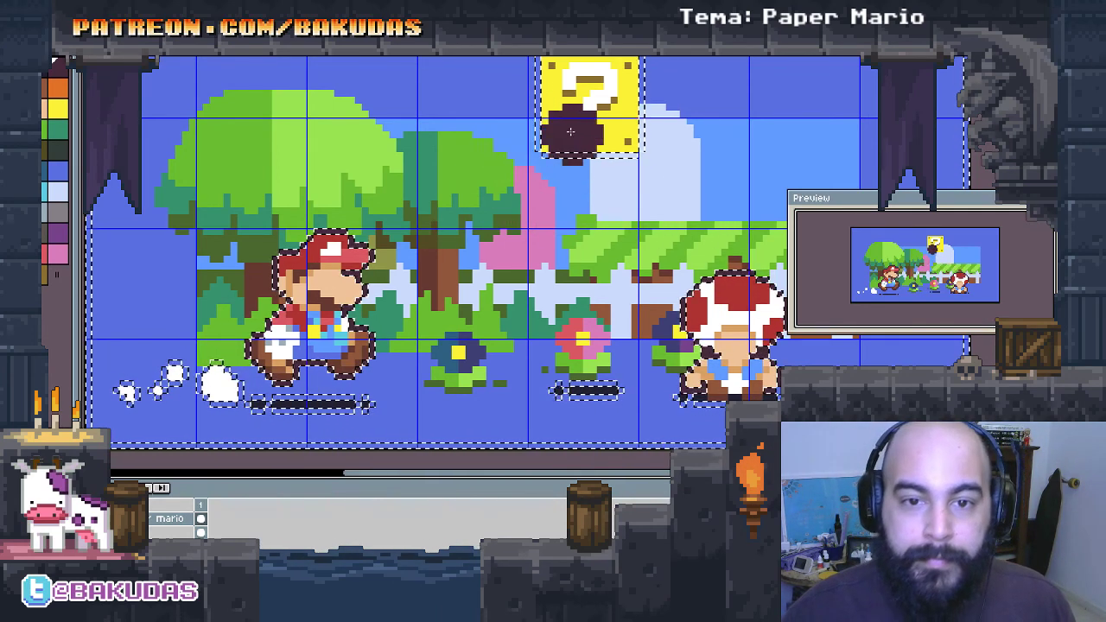
Step: Deselect the sprites, zoom in on Toad, and add a green and a dark outline pixel to the leaf
{"action": "left_click_drag", "start_coordinate": [596, 184], "coordinate": [574, 277]}
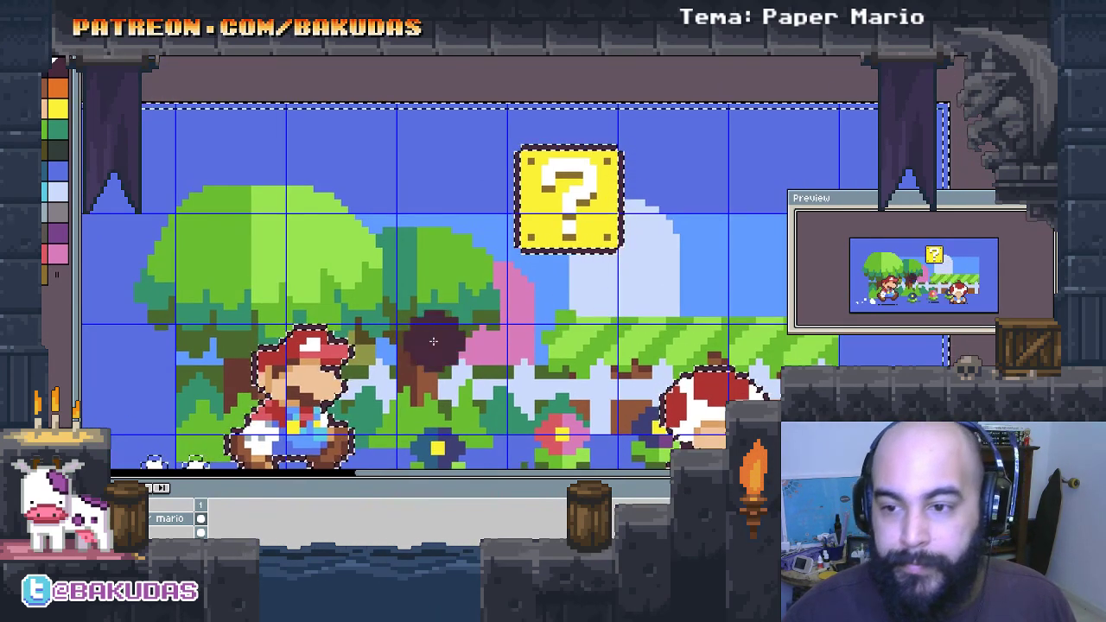
{"action": "left_click_drag", "start_coordinate": [383, 323], "coordinate": [608, 177]}
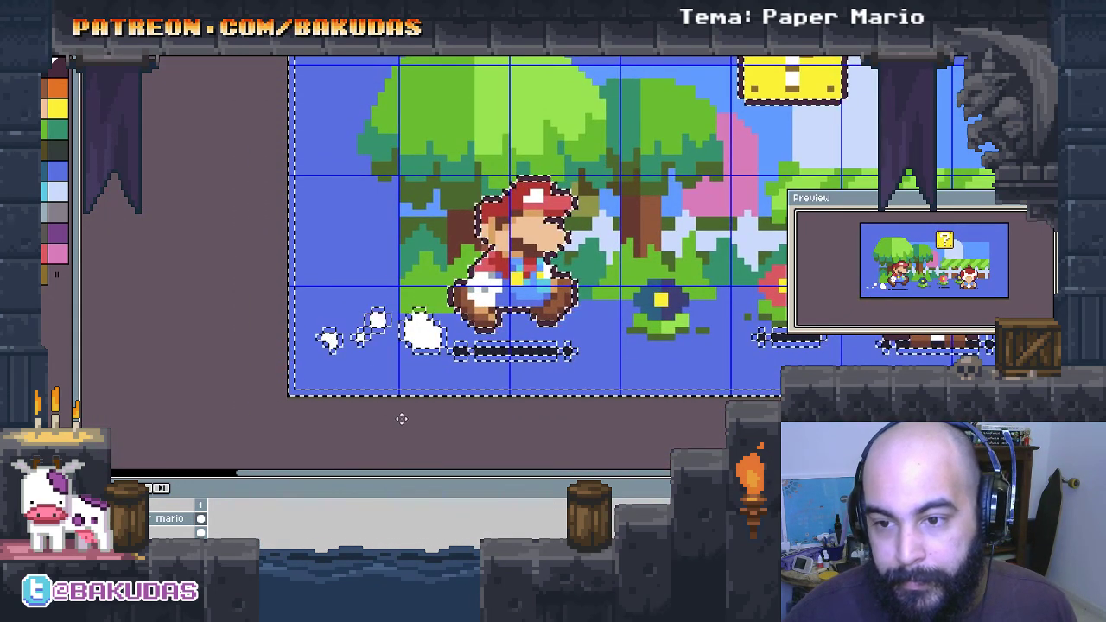
{"action": "key", "text": "ctrl+d"}
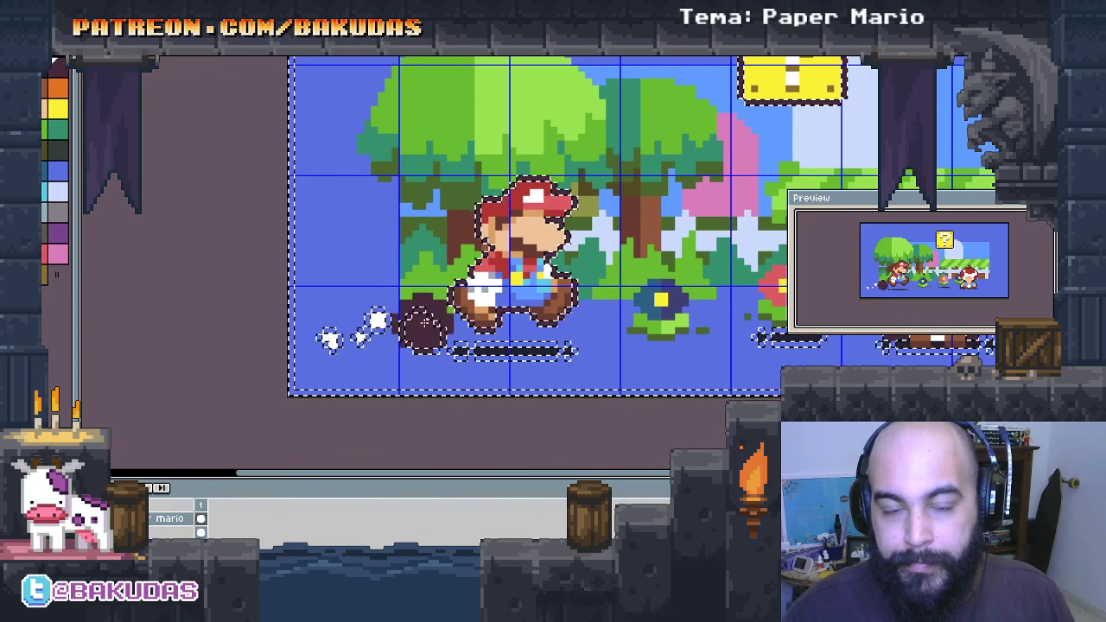
{"action": "scroll", "coordinate": [584, 287], "scroll_direction": "down", "scroll_amount": 1}
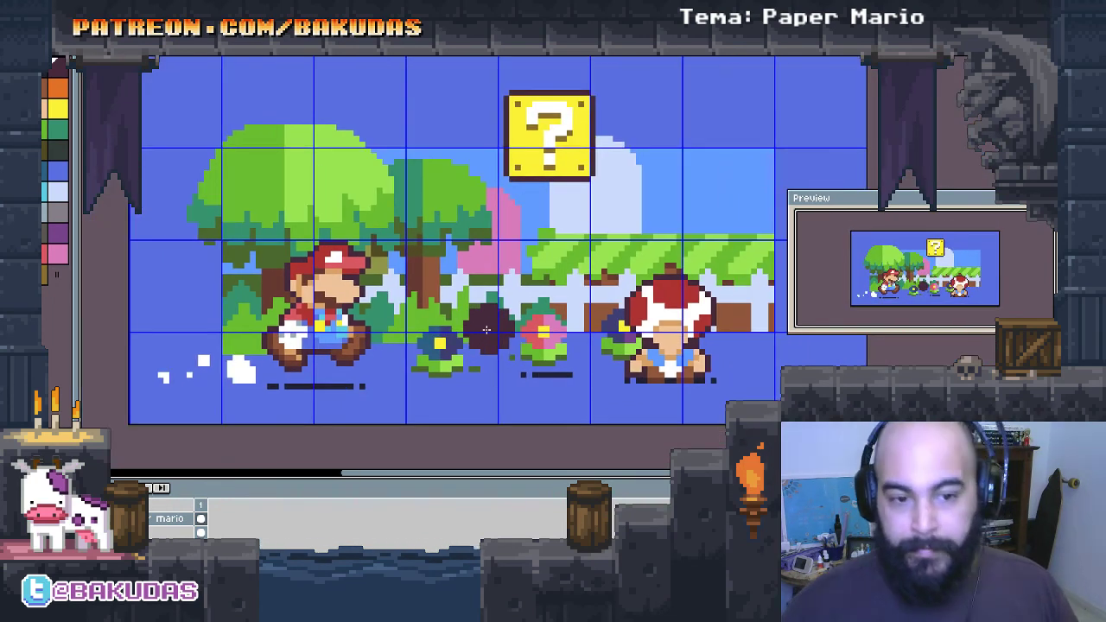
{"action": "scroll", "coordinate": [509, 324], "scroll_direction": "right", "scroll_amount": 2}
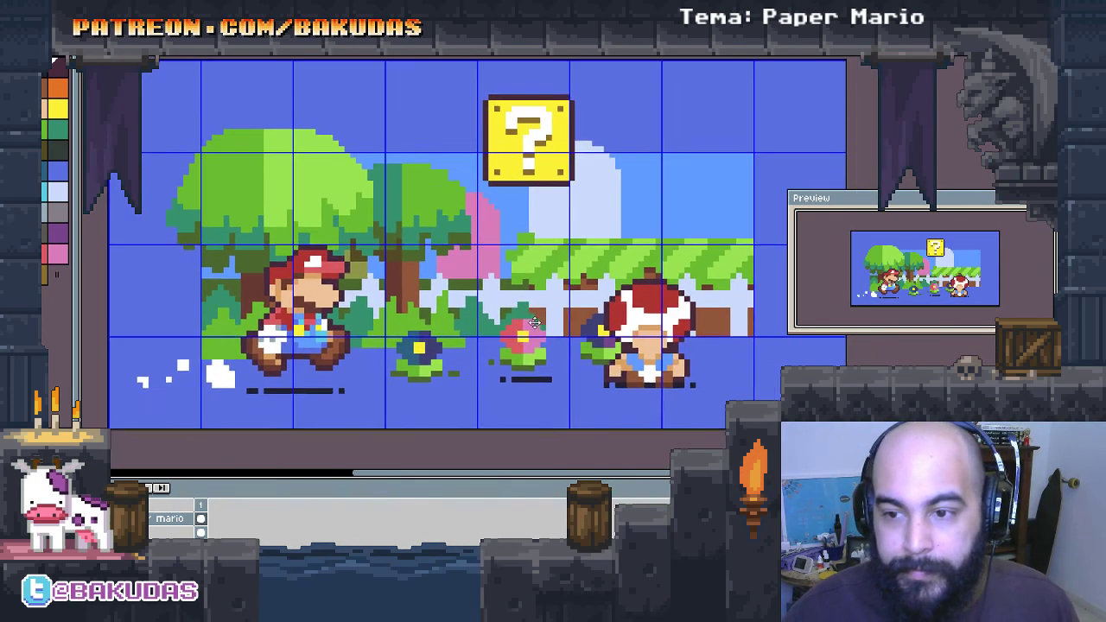
{"action": "scroll", "coordinate": [537, 321], "scroll_direction": "up", "scroll_amount": 3}
{"action": "scroll", "coordinate": [533, 316], "scroll_direction": "up", "scroll_amount": 1}
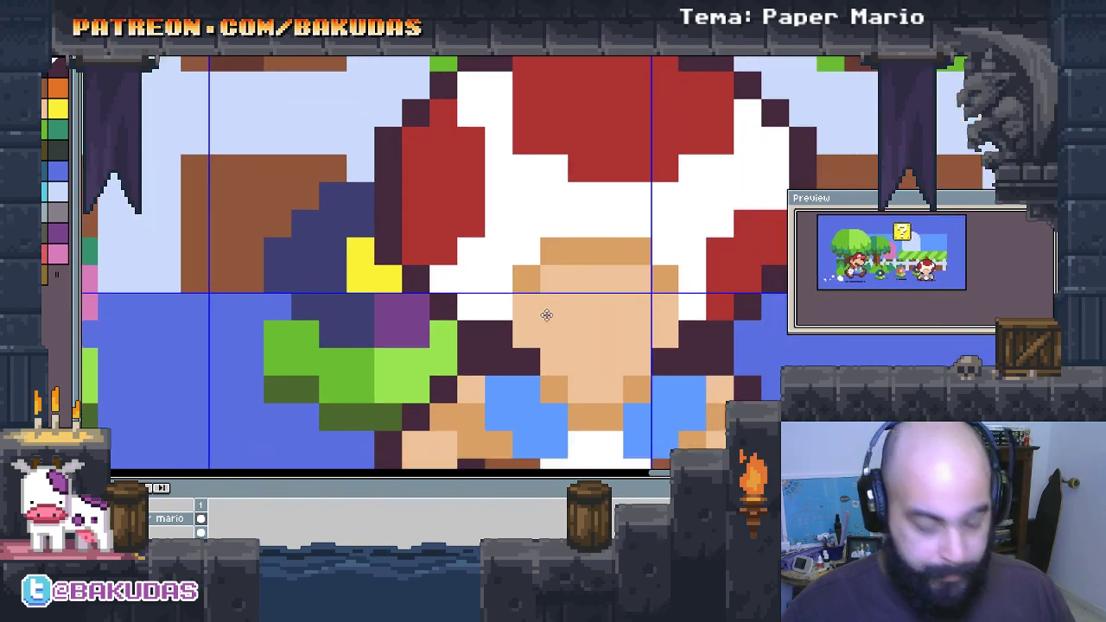
{"action": "left_click", "coordinate": [449, 347]}
{"action": "left_click", "coordinate": [448, 381]}
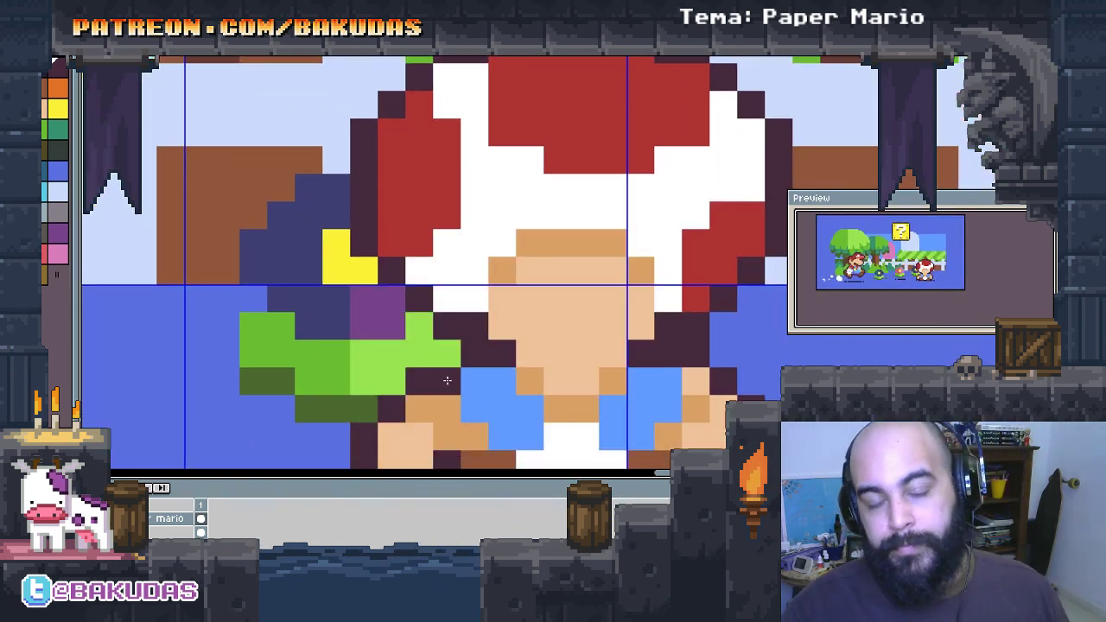
Step: Touch up Toad's arm outline with dark outline pixels, undoing a misplaced one
{"action": "left_click", "coordinate": [705, 370]}
{"action": "left_click_drag", "start_coordinate": [770, 376], "coordinate": [745, 375]}
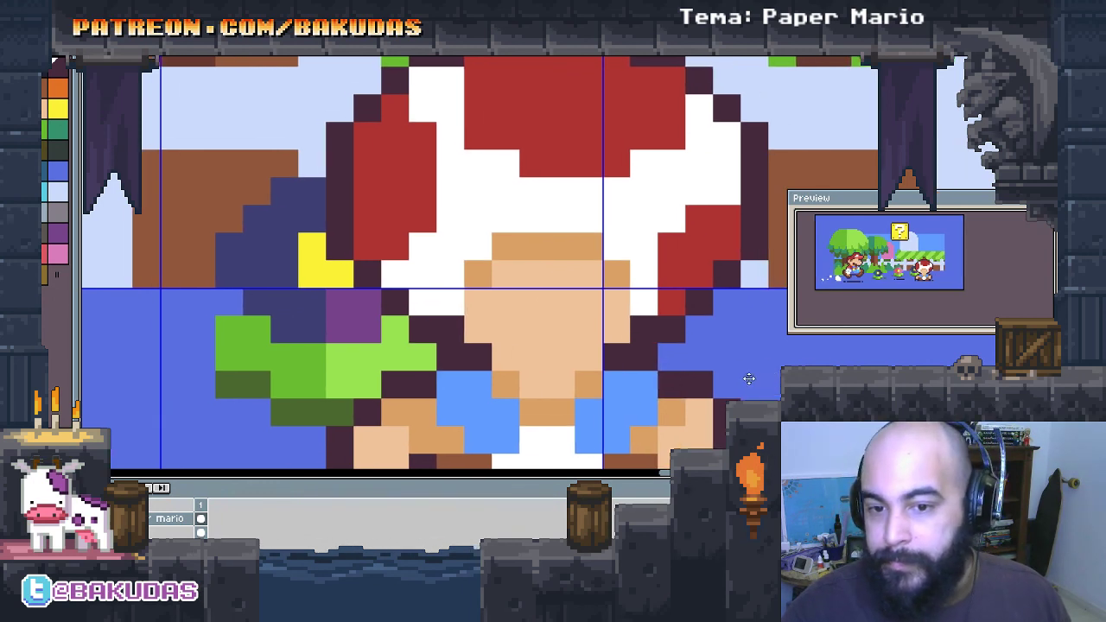
{"action": "left_click", "coordinate": [745, 376]}
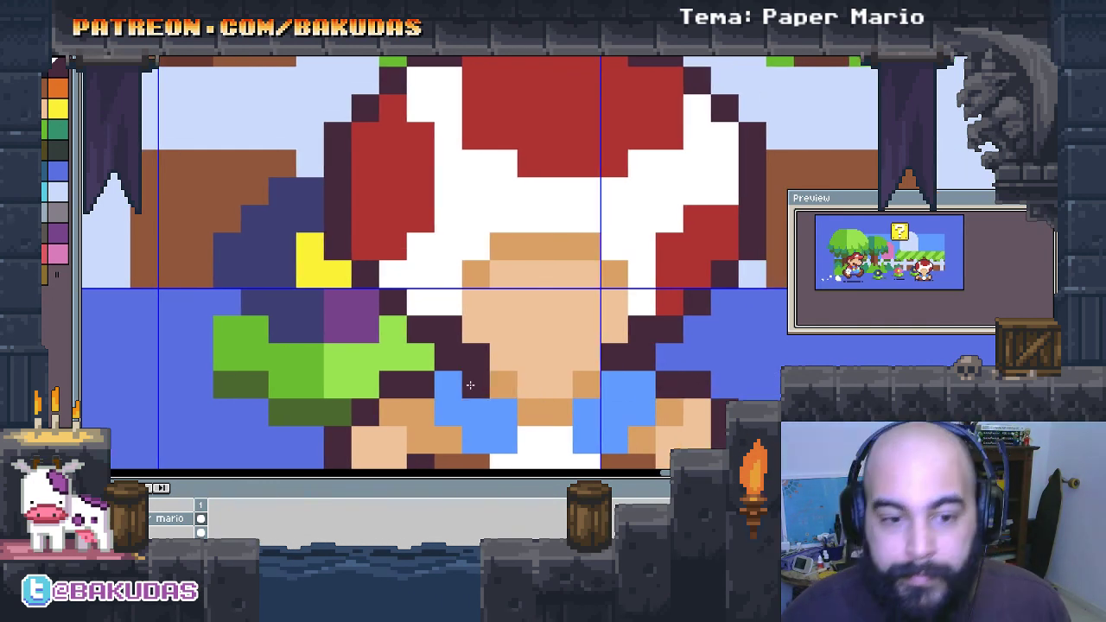
{"action": "scroll", "coordinate": [717, 345], "scroll_direction": "down", "scroll_amount": 2}
{"action": "scroll", "coordinate": [685, 319], "scroll_direction": "down", "scroll_amount": 1}
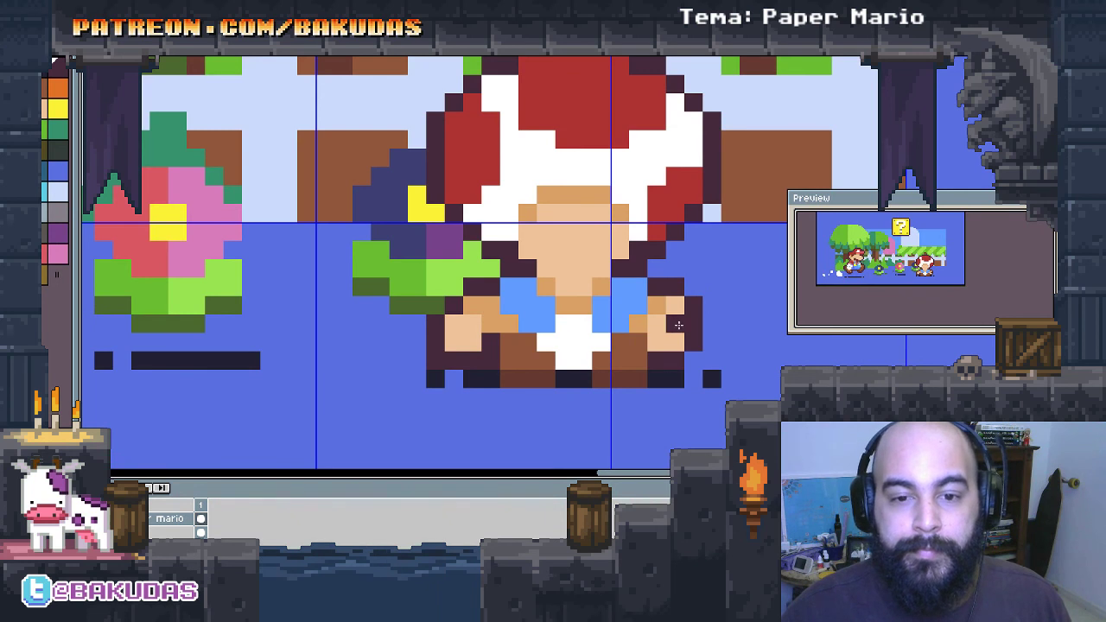
{"action": "scroll", "coordinate": [679, 324], "scroll_direction": "up", "scroll_amount": 1}
{"action": "key", "text": "ctrl+z"}
{"action": "left_click", "coordinate": [577, 316]}
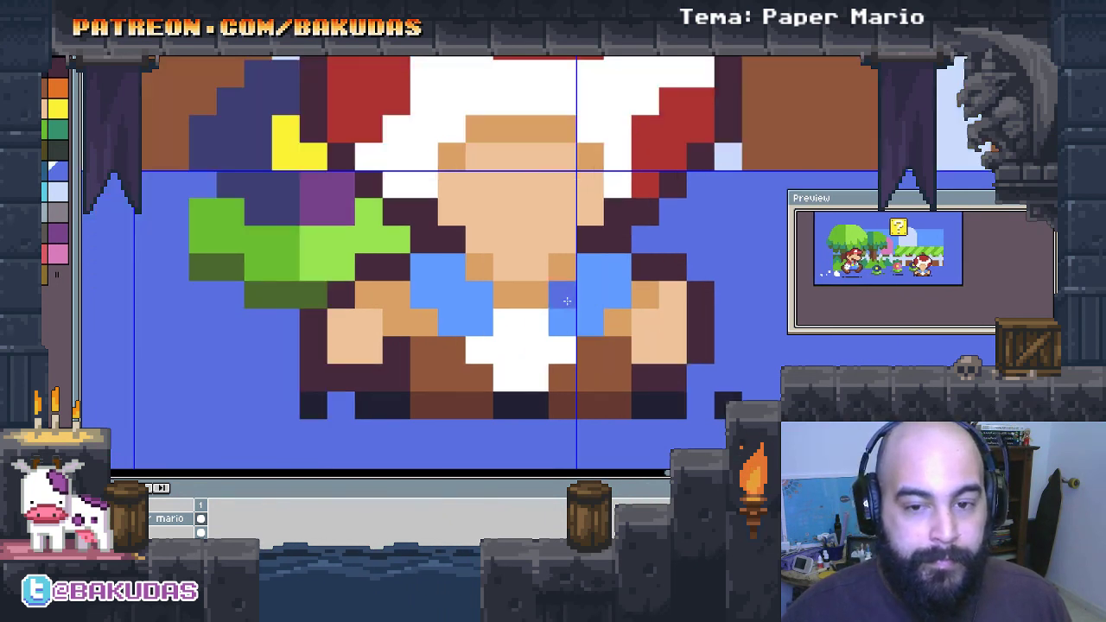
Step: Shade Toad's vest darker blue and add two orange buttons
{"action": "left_click", "coordinate": [456, 269]}
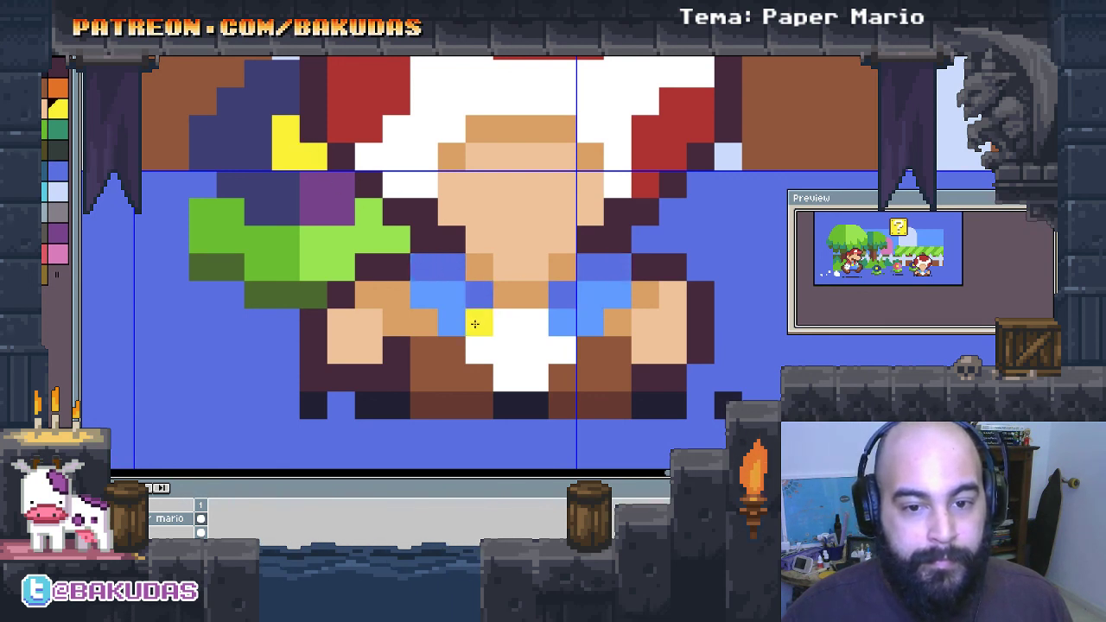
{"action": "left_click", "coordinate": [700, 396]}
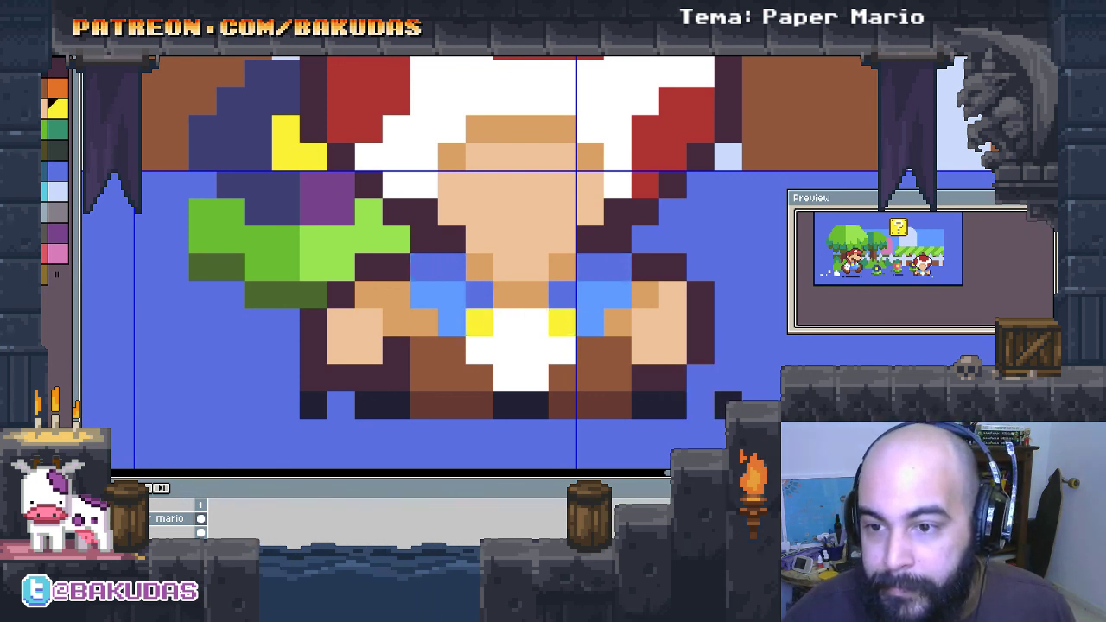
{"action": "key", "text": "ctrl+z"}
{"action": "left_click", "coordinate": [489, 346]}
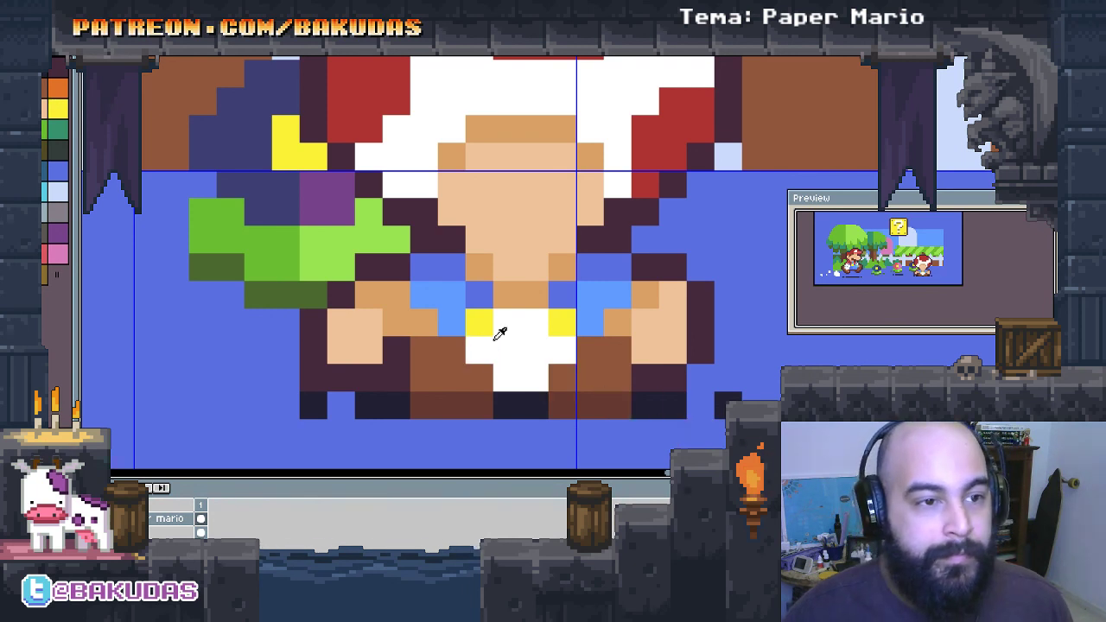
{"action": "left_click", "coordinate": [561, 321]}
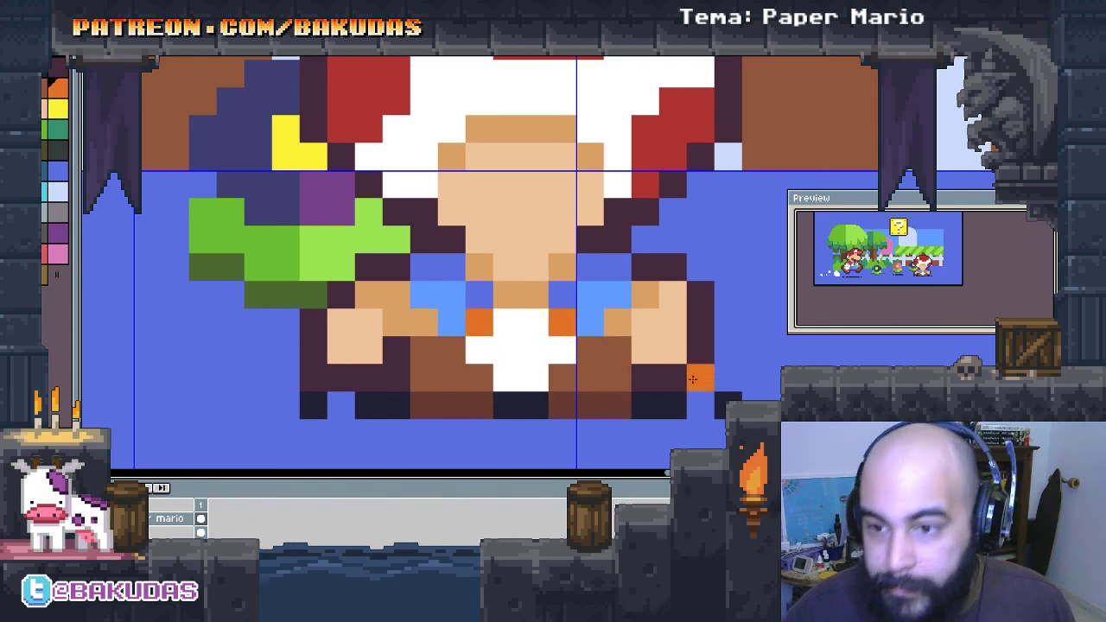
{"action": "scroll", "coordinate": [594, 339], "scroll_direction": "down", "scroll_amount": 2}
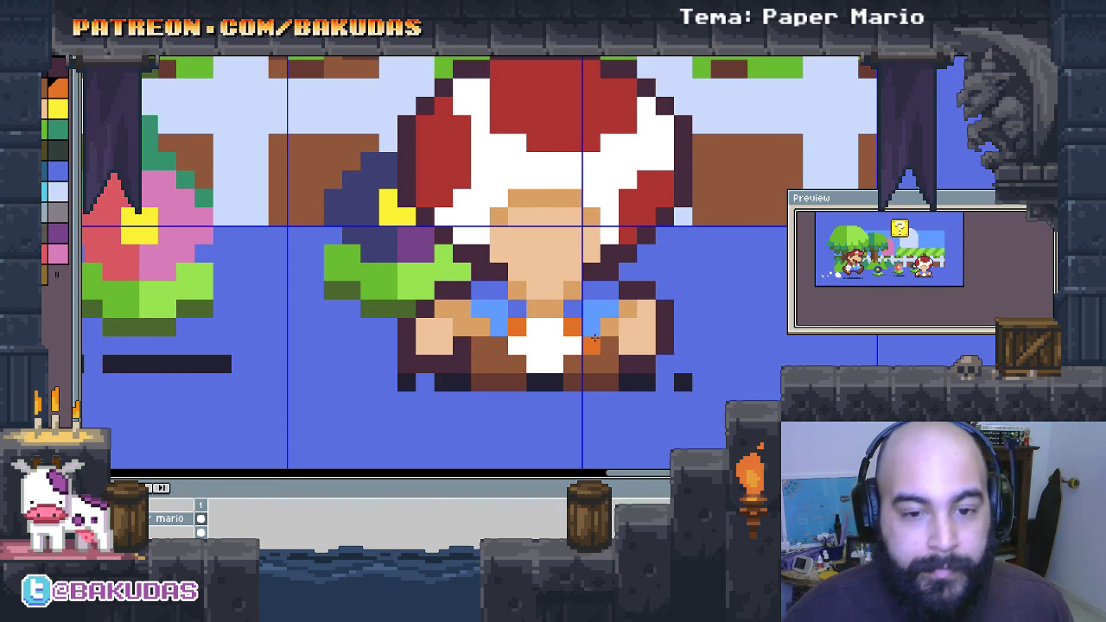
{"action": "scroll", "coordinate": [596, 342], "scroll_direction": "down", "scroll_amount": 1}
{"action": "scroll", "coordinate": [604, 346], "scroll_direction": "down", "scroll_amount": 1}
{"action": "scroll", "coordinate": [614, 352], "scroll_direction": "down", "scroll_amount": 1}
Step: Paint pale blue shading along Toad's white cap spots and face, then zoom back out
{"action": "scroll", "coordinate": [628, 363], "scroll_direction": "down", "scroll_amount": 1}
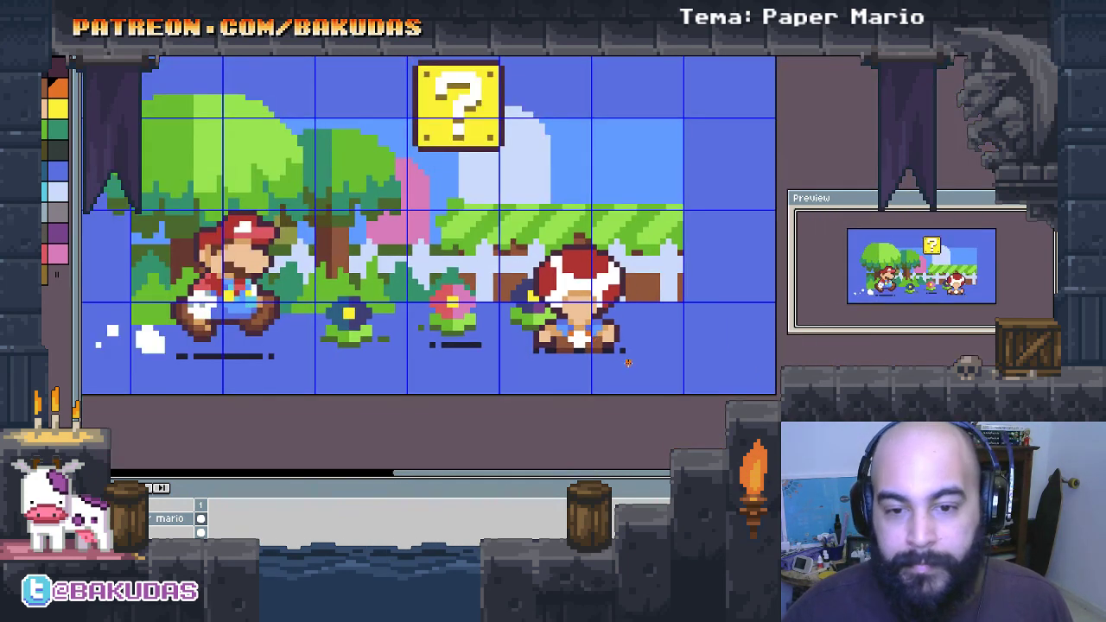
{"action": "scroll", "coordinate": [618, 354], "scroll_direction": "up", "scroll_amount": 3}
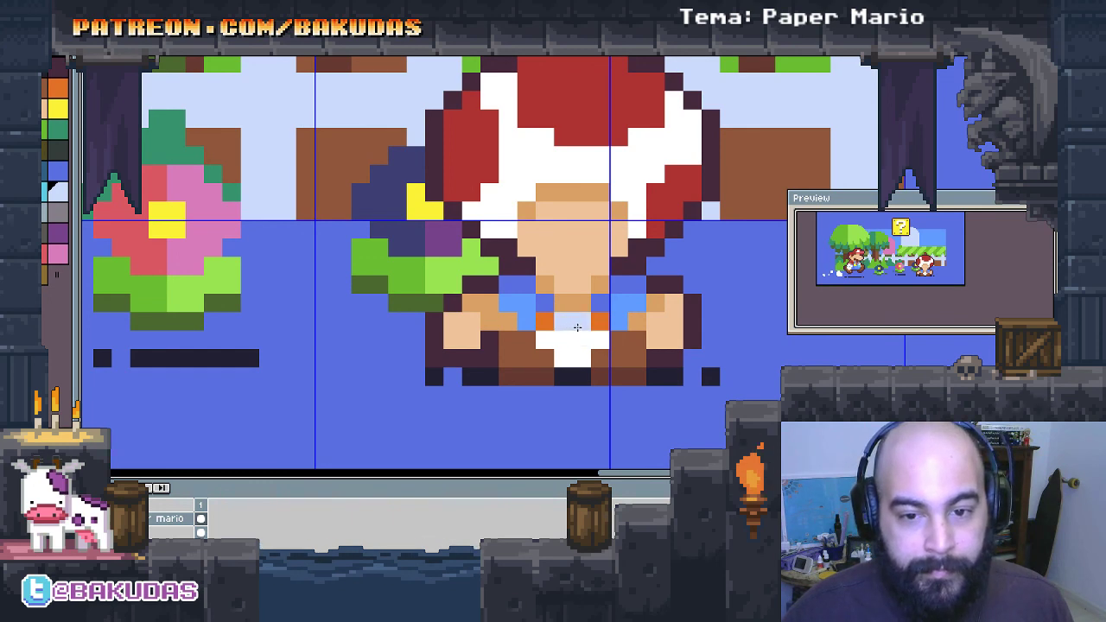
{"action": "scroll", "coordinate": [698, 372], "scroll_direction": "down", "scroll_amount": 1}
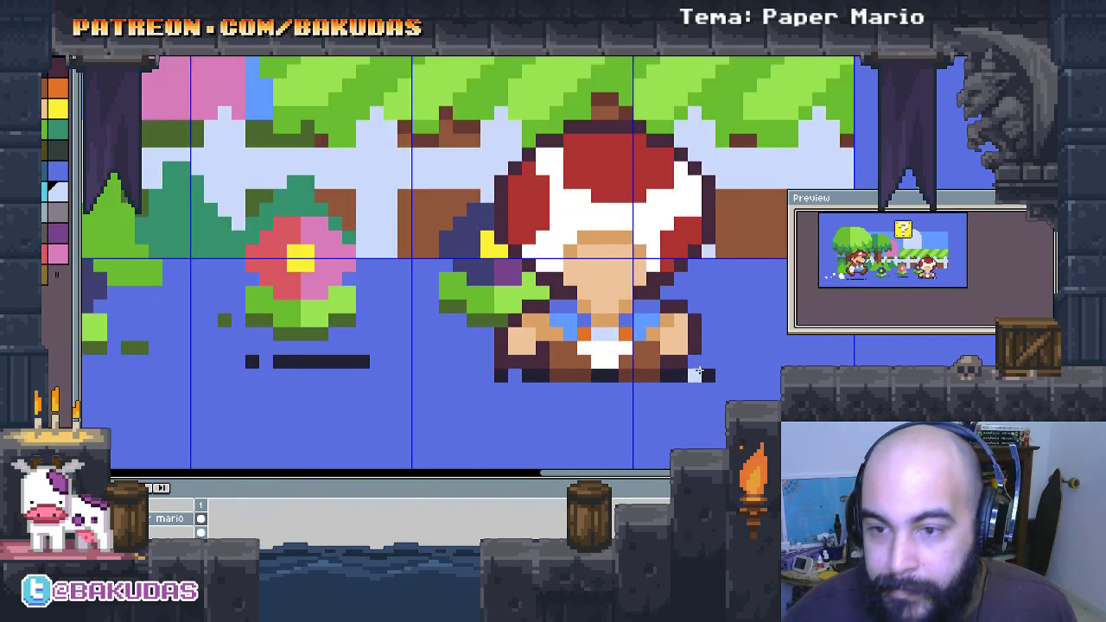
{"action": "scroll", "coordinate": [467, 327], "scroll_direction": "up", "scroll_amount": 1}
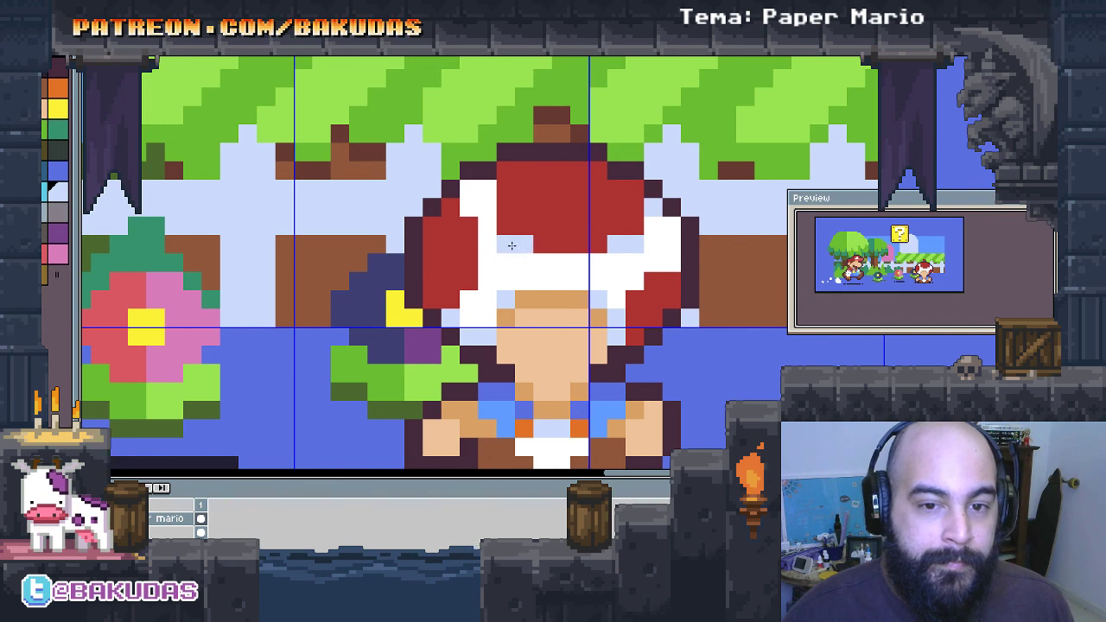
{"action": "left_click_drag", "start_coordinate": [468, 297], "coordinate": [641, 313]}
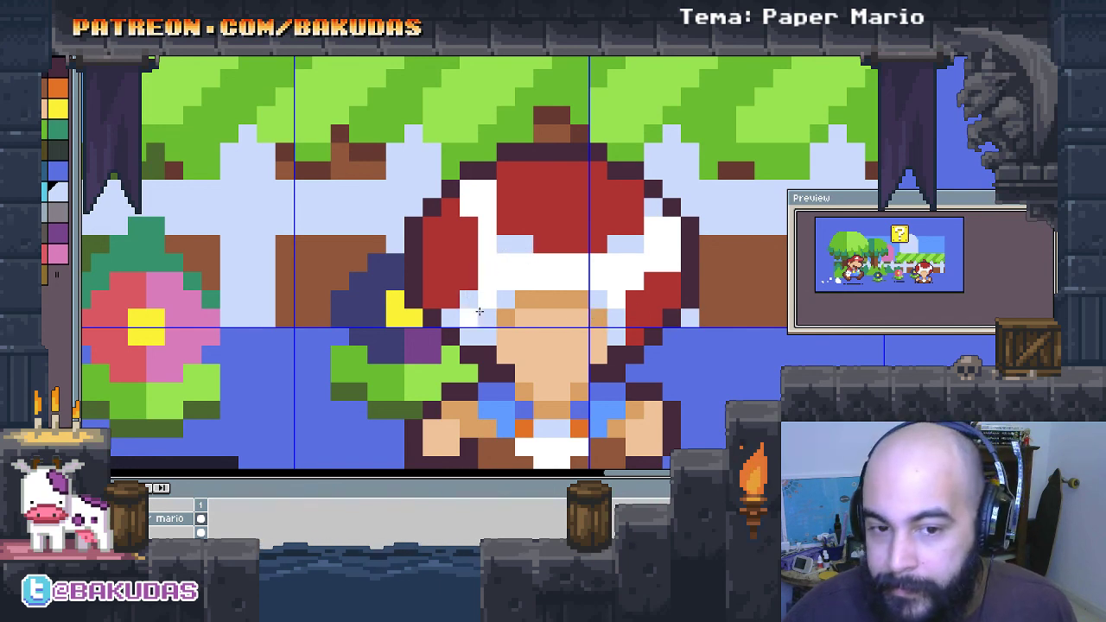
{"action": "left_click_drag", "start_coordinate": [624, 395], "coordinate": [586, 375]}
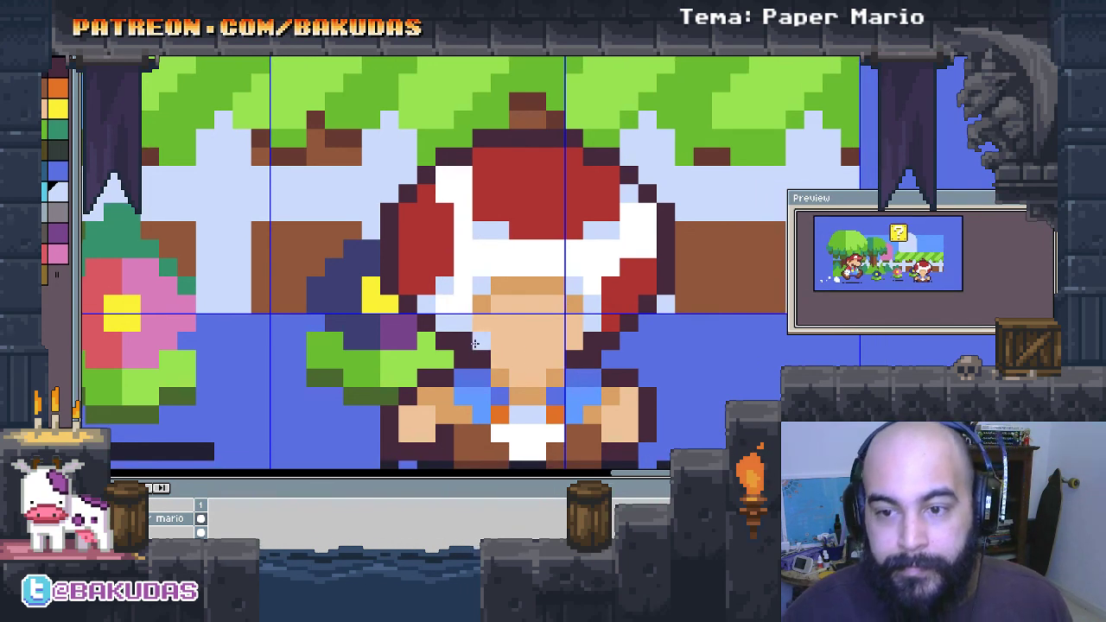
{"action": "scroll", "coordinate": [474, 343], "scroll_direction": "down", "scroll_amount": 1}
Step: Add a new layer named 'bye' above the mario layer, then bring up Canvas Size
{"action": "scroll", "coordinate": [478, 350], "scroll_direction": "down", "scroll_amount": 1}
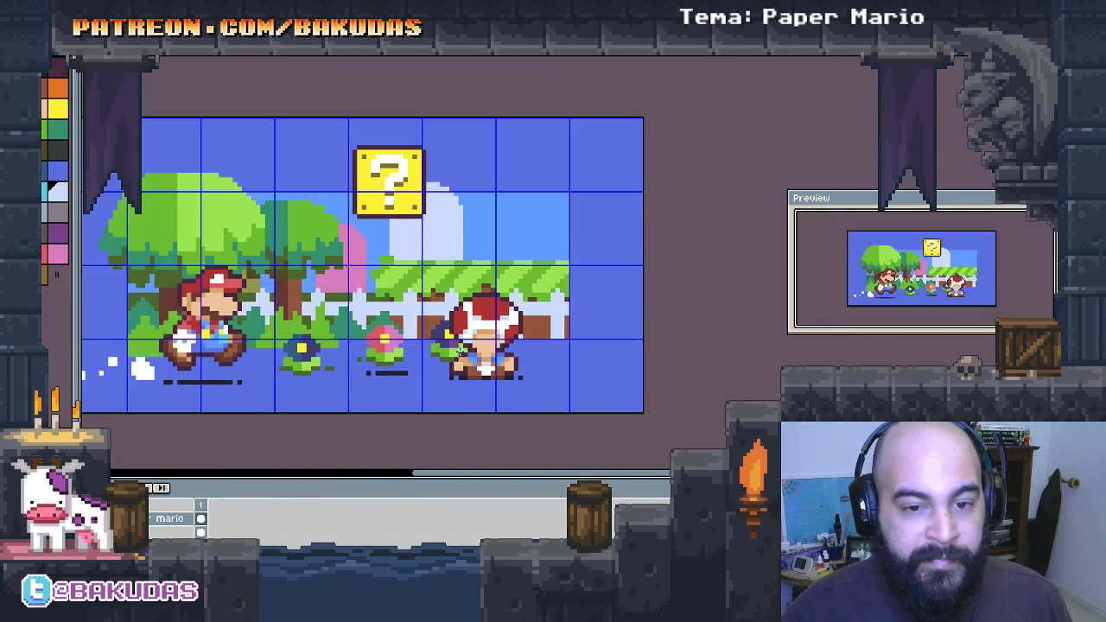
{"action": "scroll", "coordinate": [482, 359], "scroll_direction": "down", "scroll_amount": 1}
{"action": "scroll", "coordinate": [488, 368], "scroll_direction": "down", "scroll_amount": 1}
{"action": "left_click_drag", "start_coordinate": [488, 367], "coordinate": [510, 364]}
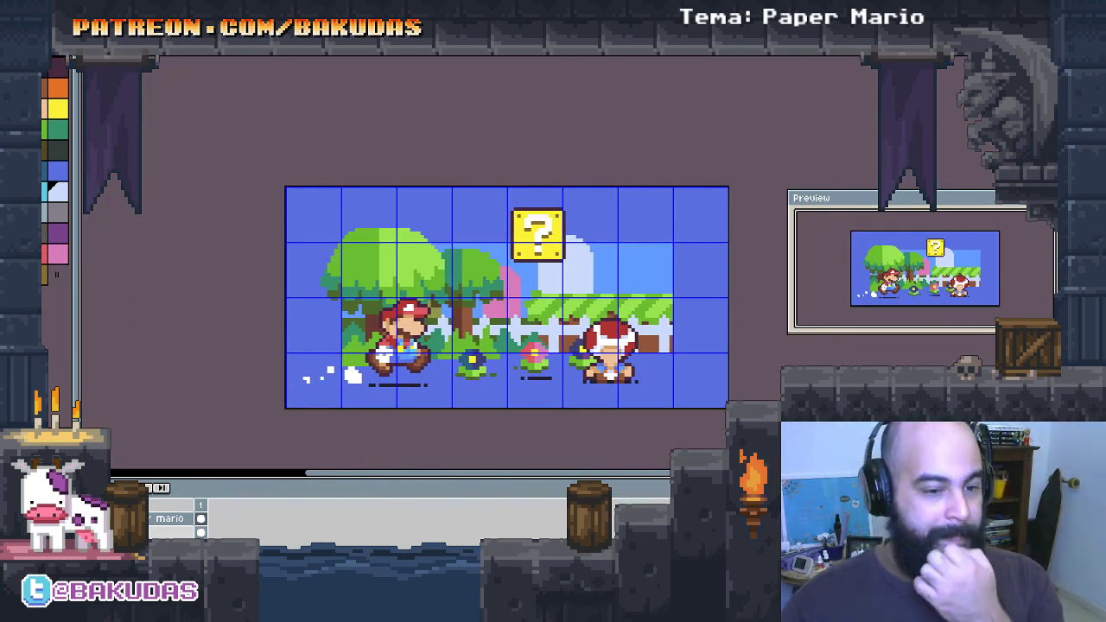
{"action": "key", "text": "shift+n"}
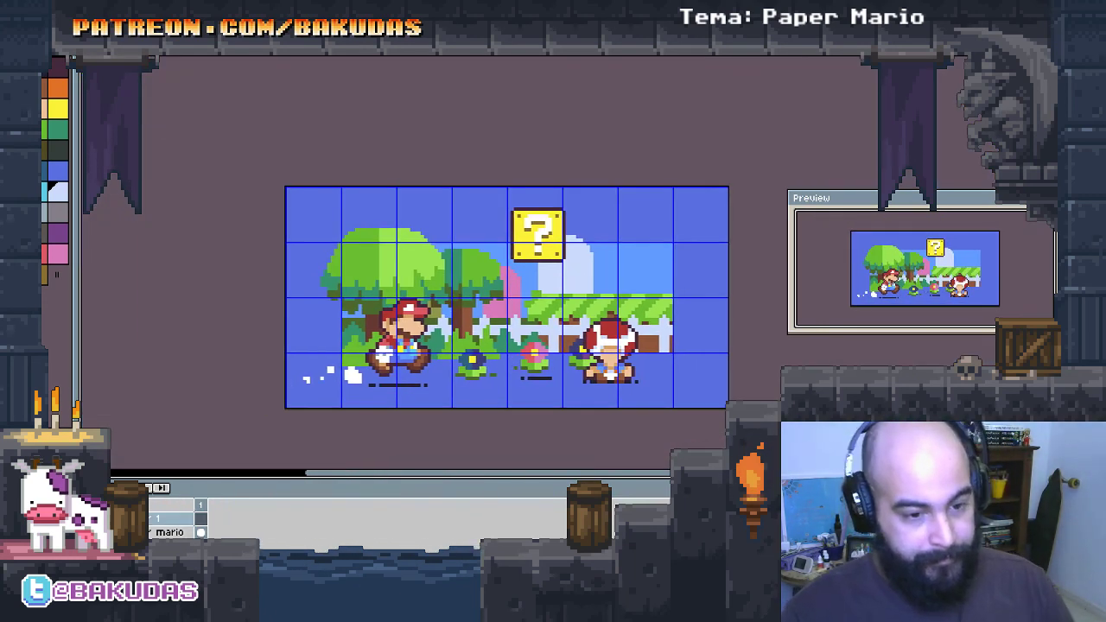
{"action": "key", "text": "shift+p"}
{"action": "type", "text": "bye"}
{"action": "key", "text": "Return"}
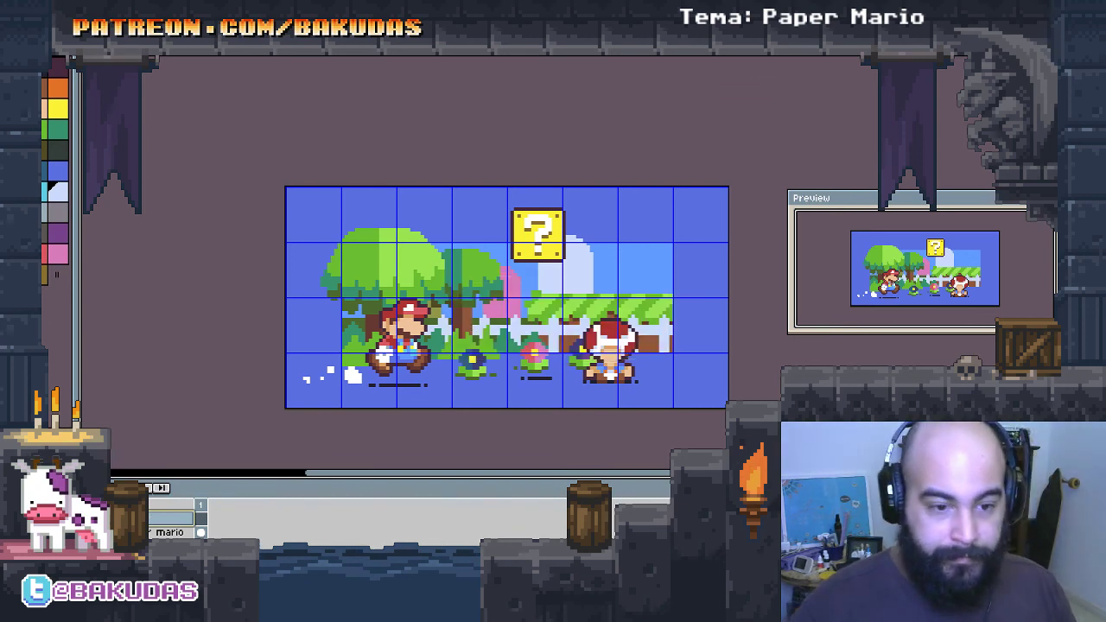
{"action": "mouse_move", "coordinate": [326, 417]}
{"action": "left_mouse_down"}
{"action": "mouse_move", "coordinate": [358, 370]}
{"action": "mouse_move", "coordinate": [282, 391]}
{"action": "left_mouse_up"}
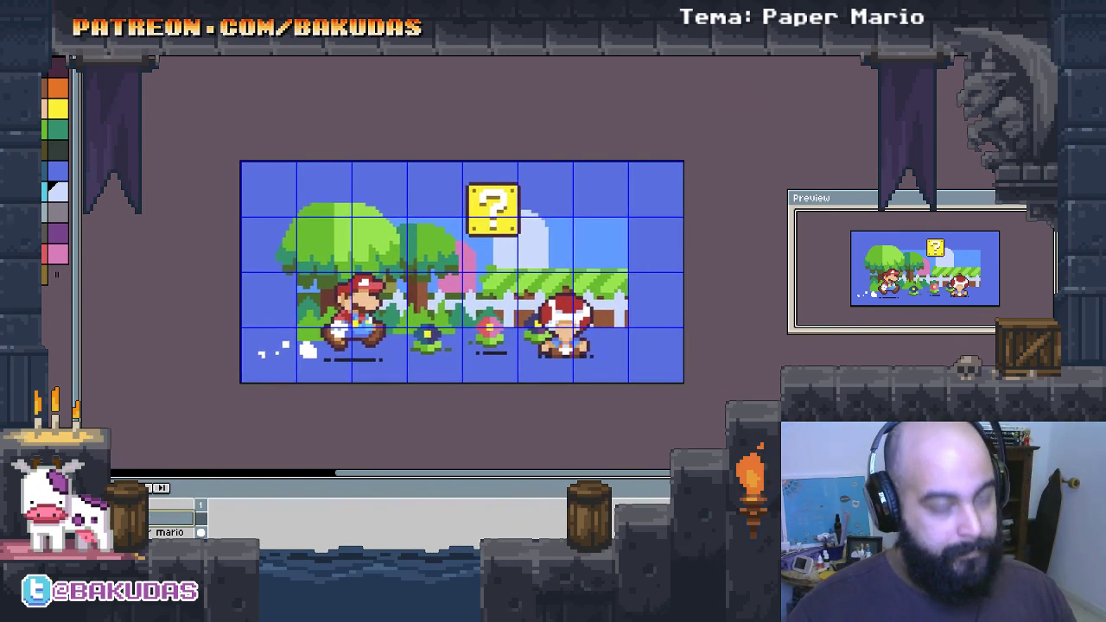
{"action": "key", "text": "alt+s"}
Step: Resize the canvas to 192 × 96 pixels
{"action": "key", "text": "Return"}
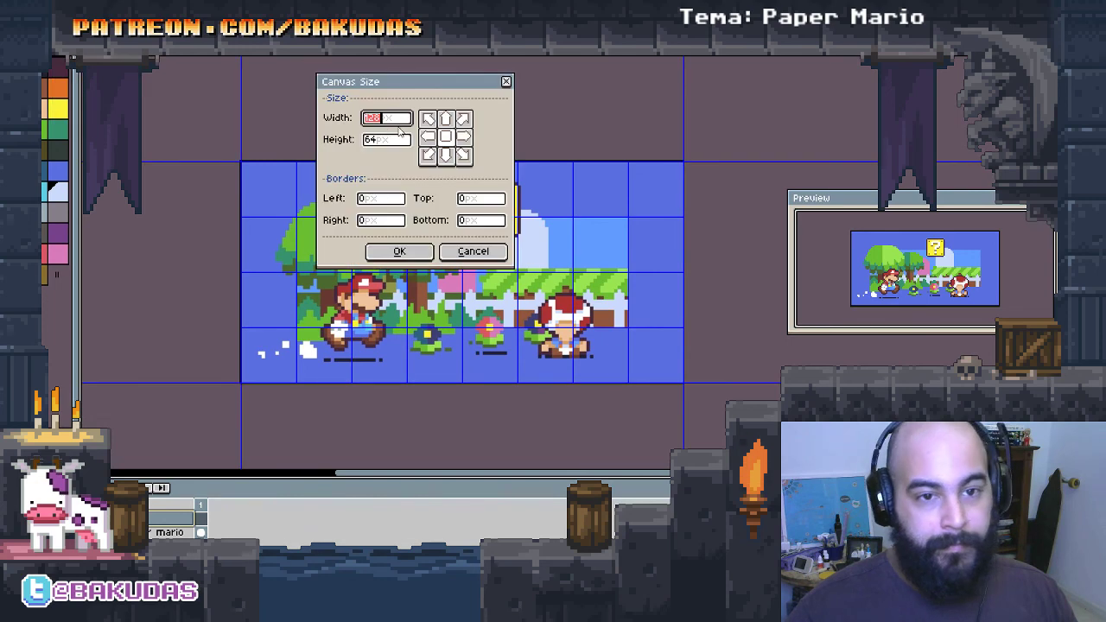
{"action": "type", "text": "192"}
{"action": "key", "text": "Tab"}
{"action": "type", "text": "96"}
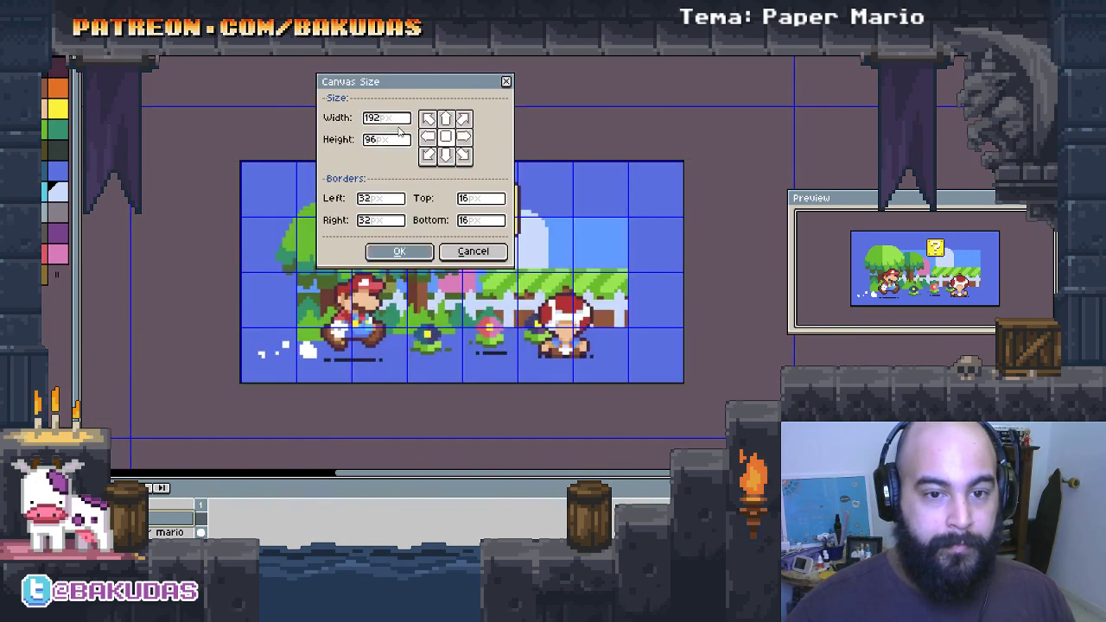
{"action": "left_click", "coordinate": [399, 250]}
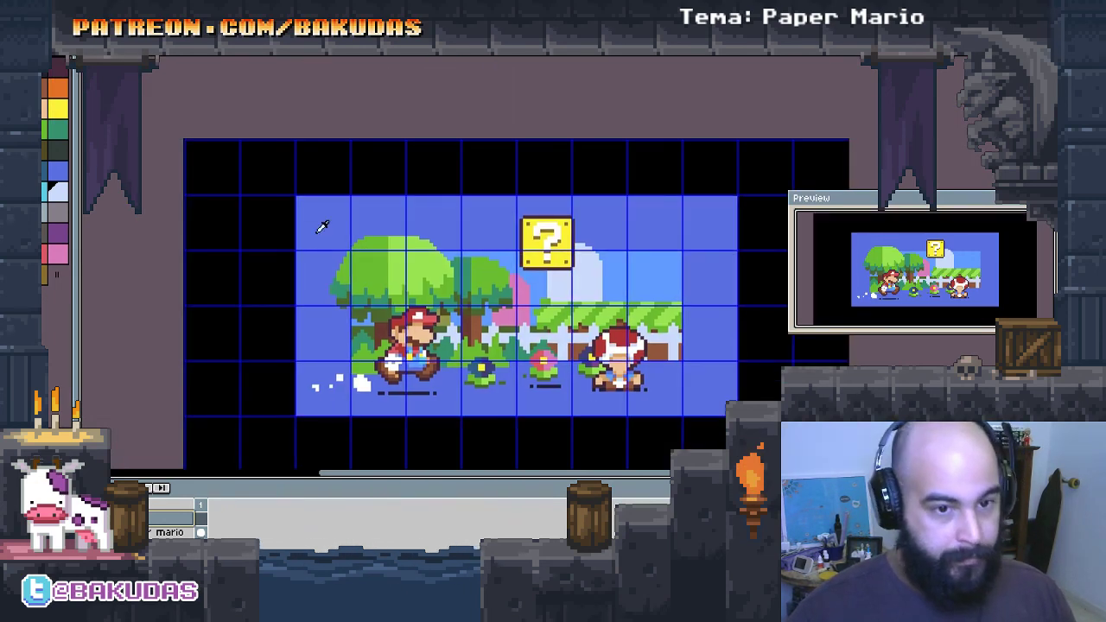
Step: Fill the new black border blue and add a new layer for text
{"action": "left_click", "coordinate": [308, 282]}
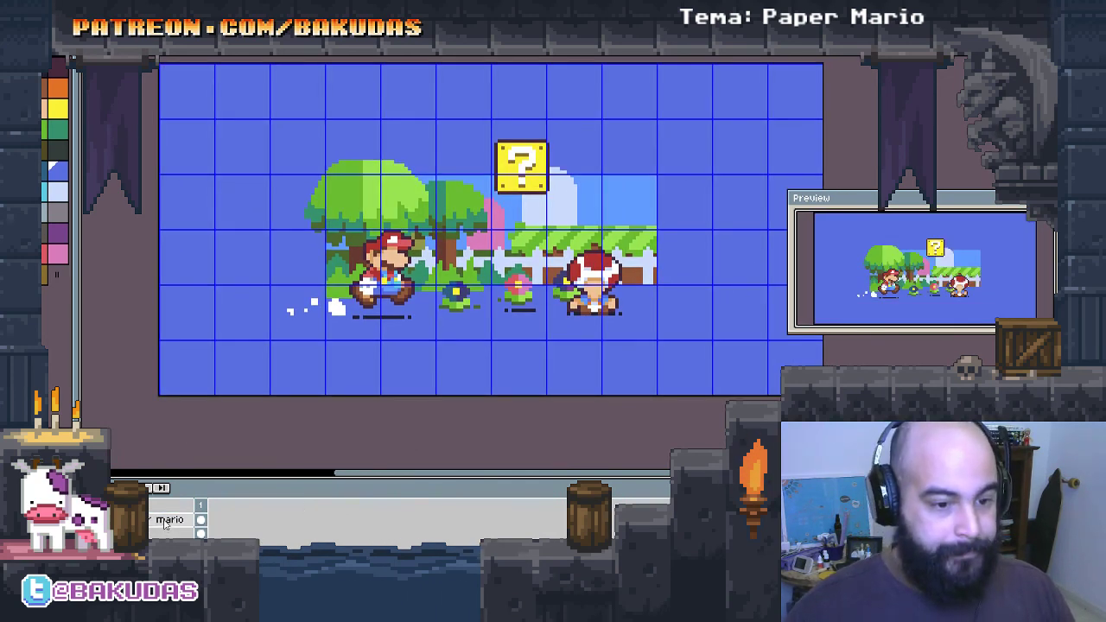
{"action": "key", "text": "shift+n"}
{"action": "key", "text": "ctrl+t"}
{"action": "type", "text": "thanks for watching!!"}
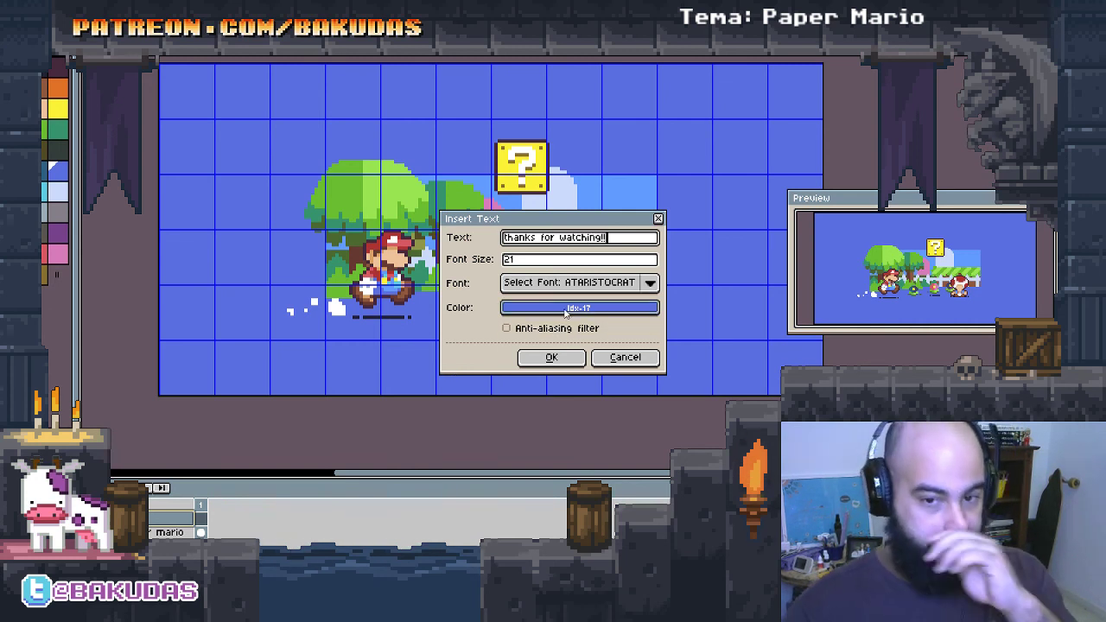
{"action": "left_click", "coordinate": [578, 308]}
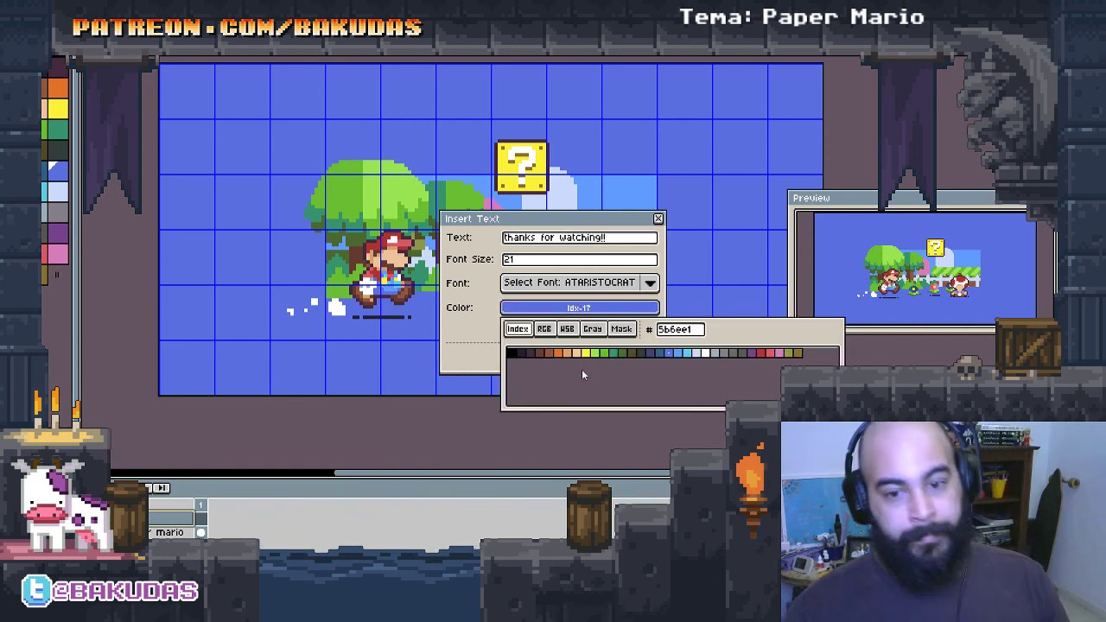
{"action": "left_click", "coordinate": [701, 353]}
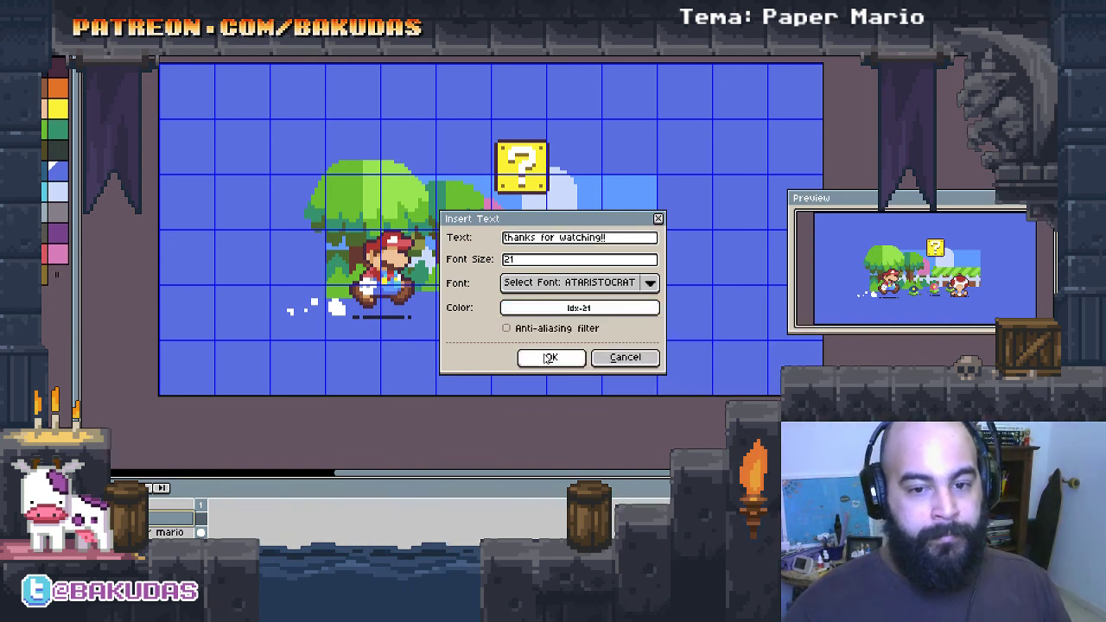
{"action": "left_click", "coordinate": [543, 356]}
{"action": "mouse_move", "coordinate": [184, 229]}
{"action": "left_mouse_down"}
{"action": "mouse_move", "coordinate": [662, 124]}
{"action": "mouse_move", "coordinate": [186, 103]}
{"action": "left_mouse_up"}
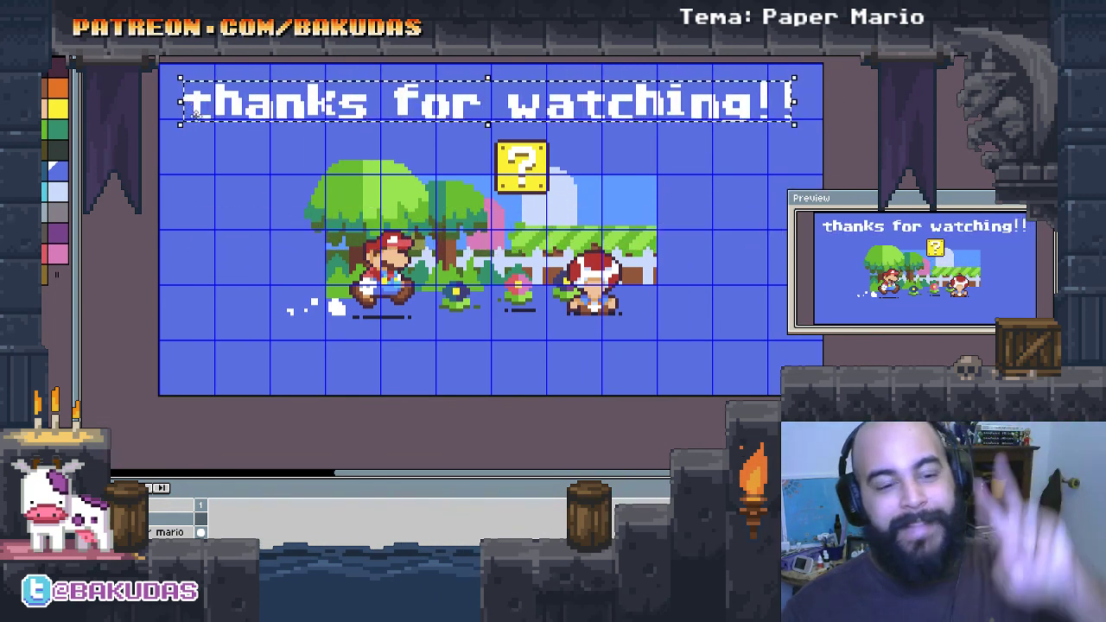
{"action": "key", "text": "Delete"}
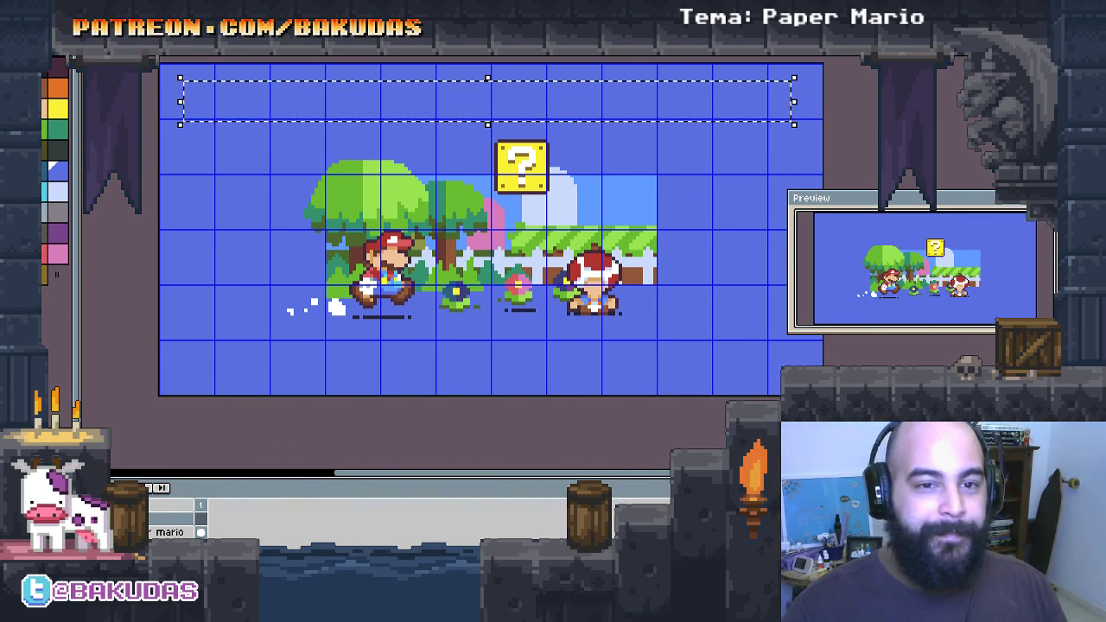
{"action": "key", "text": "ctrl+z"}
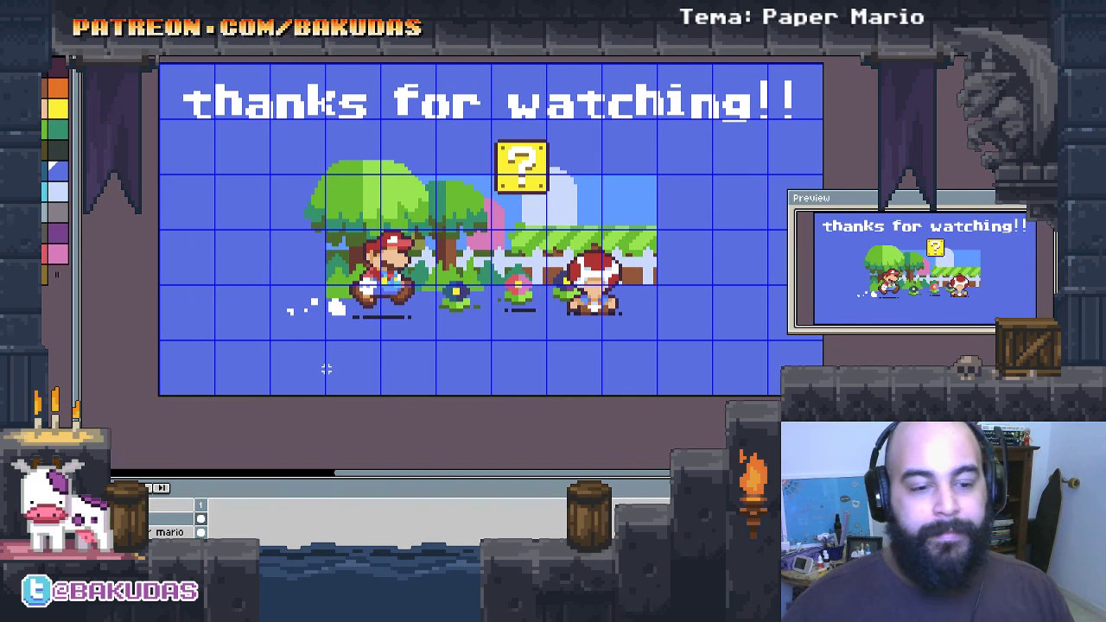
{"action": "key", "text": "ctrl+z"}
{"action": "key", "text": "ctrl+z"}
{"action": "key", "text": "ctrl+y"}
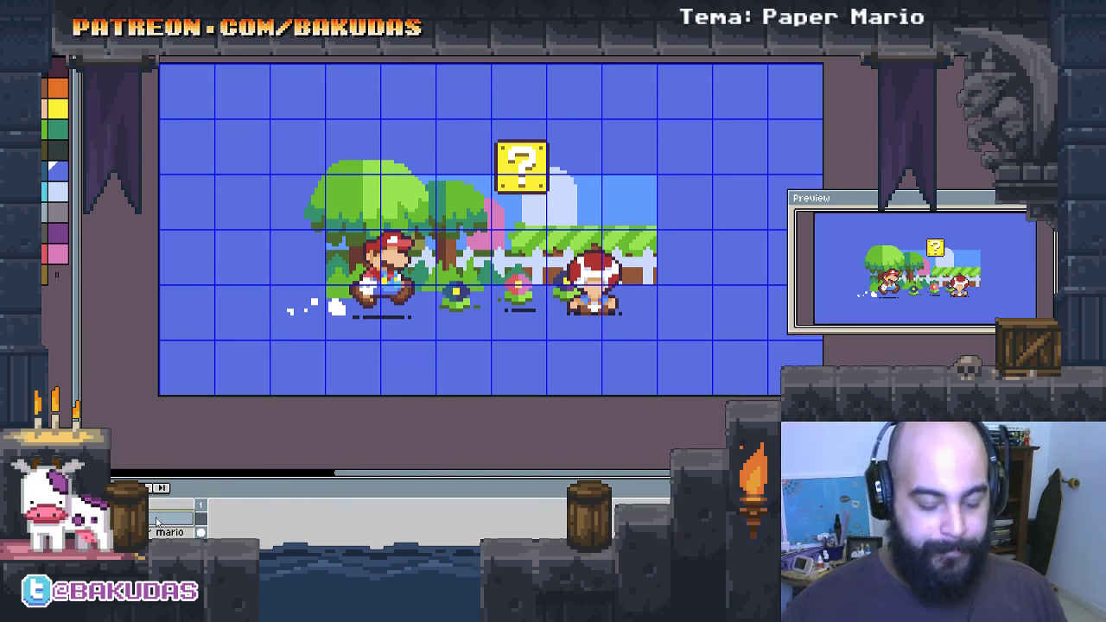
{"action": "scroll", "coordinate": [339, 169], "scroll_direction": "up", "scroll_amount": 1}
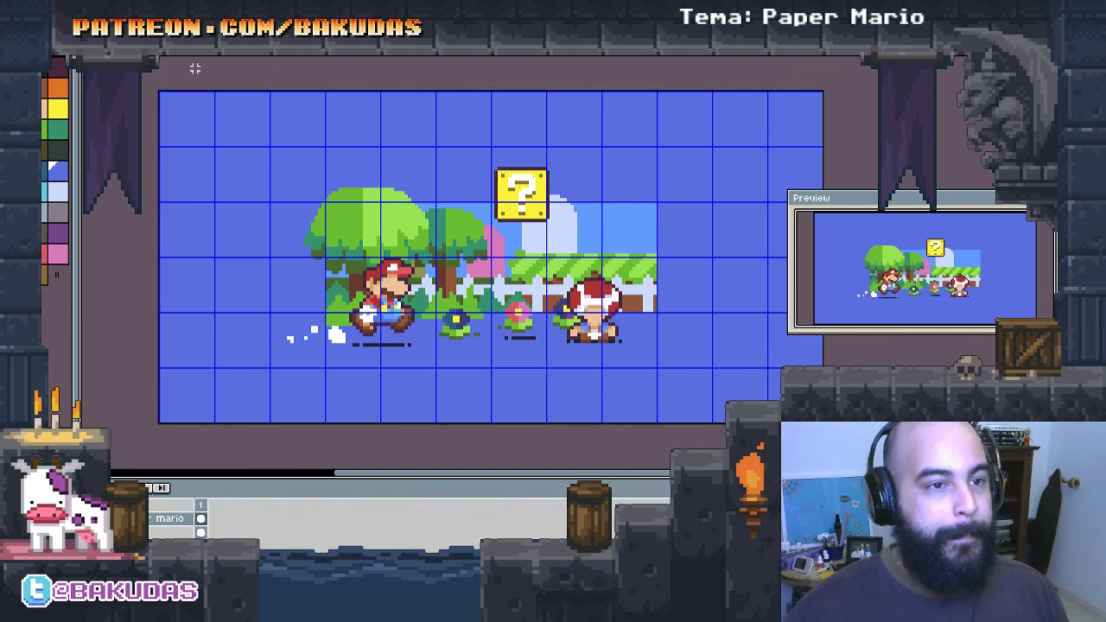
Step: Start Save As and browse to the PixelArt/#PixelArt Dailies 365 folder
{"action": "left_click", "coordinate": [52, 48]}
{"action": "left_click", "coordinate": [164, 81]}
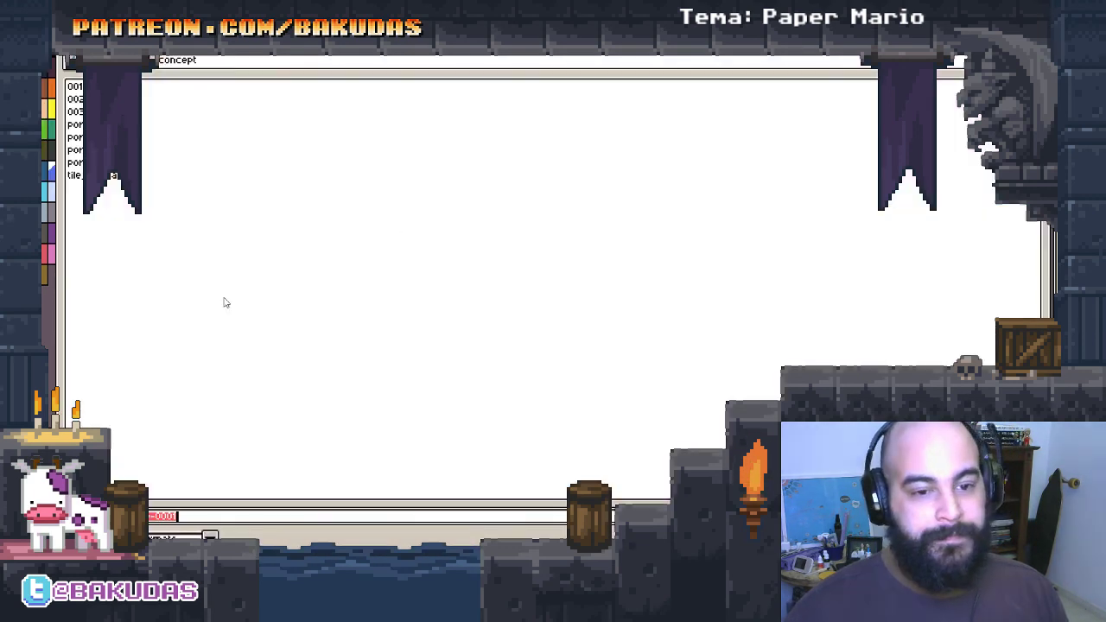
{"action": "key", "text": "BackSpace"}
{"action": "key", "text": "BackSpace"}
{"action": "key", "text": "BackSpace"}
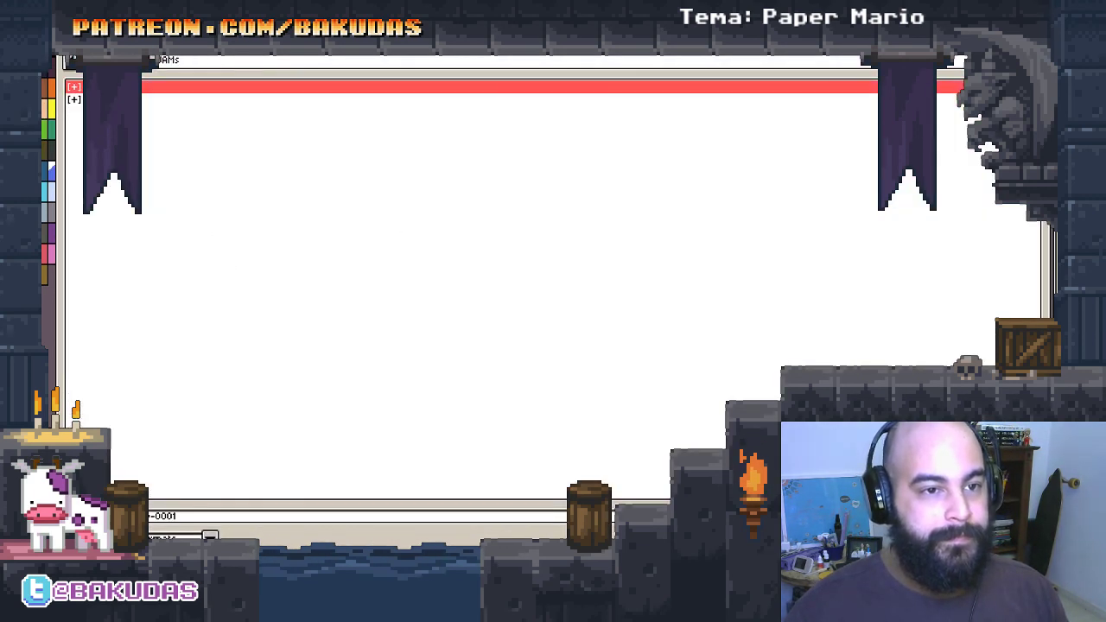
{"action": "key", "text": "BackSpace"}
{"action": "double_click", "coordinate": [114, 317]}
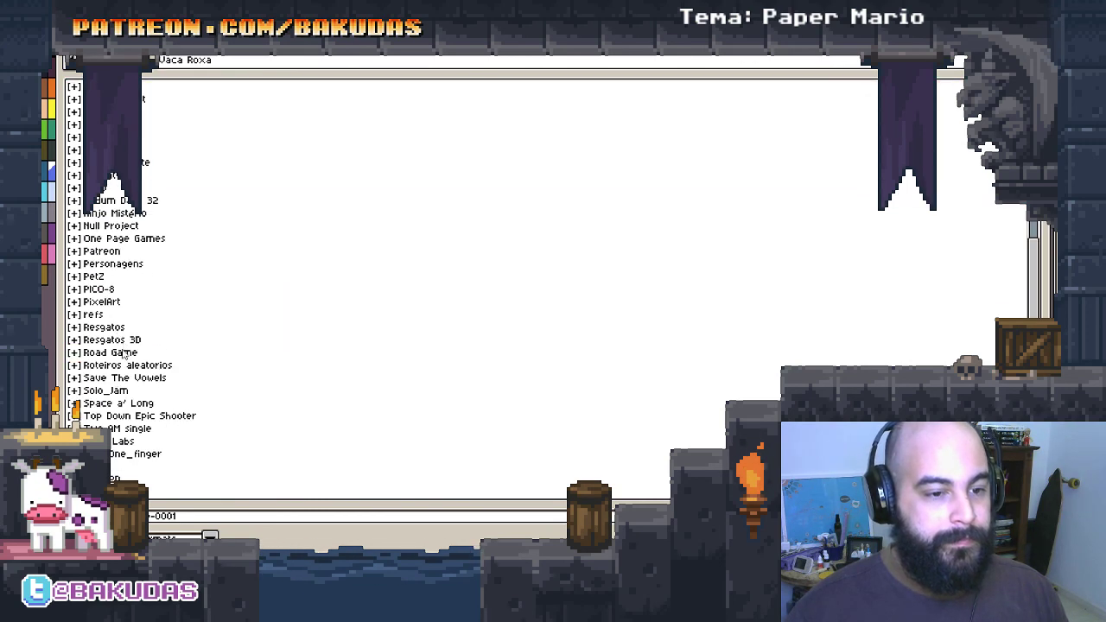
{"action": "double_click", "coordinate": [112, 303]}
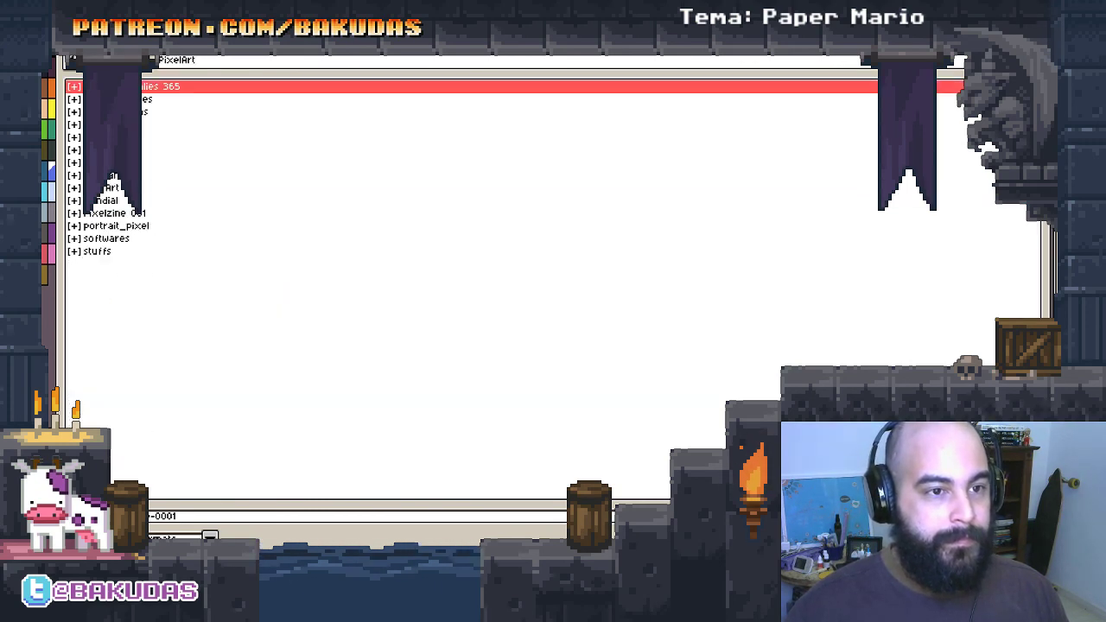
{"action": "key", "text": "Return"}
{"action": "scroll", "coordinate": [346, 259], "scroll_direction": "down", "scroll_amount": 5}
{"action": "scroll", "coordinate": [346, 259], "scroll_direction": "down", "scroll_amount": 7}
{"action": "scroll", "coordinate": [346, 260], "scroll_direction": "down", "scroll_amount": 7}
{"action": "scroll", "coordinate": [345, 259], "scroll_direction": "down", "scroll_amount": 5}
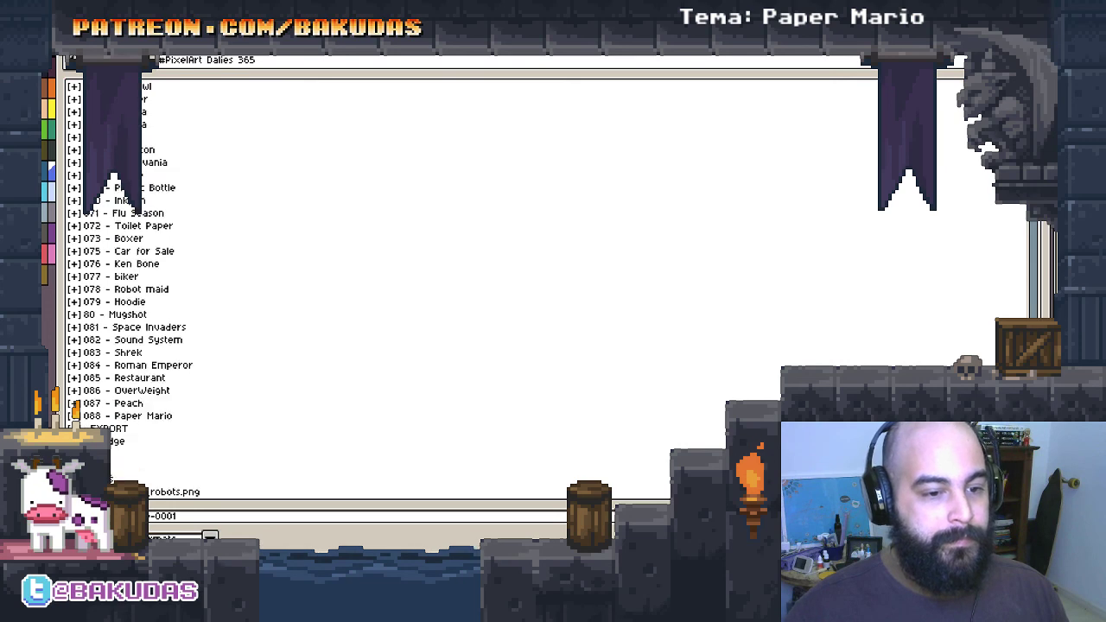
Step: Save the drawing as dailie-088-papermario.ase inside the 088 - Paper Mario folder
{"action": "double_click", "coordinate": [125, 403]}
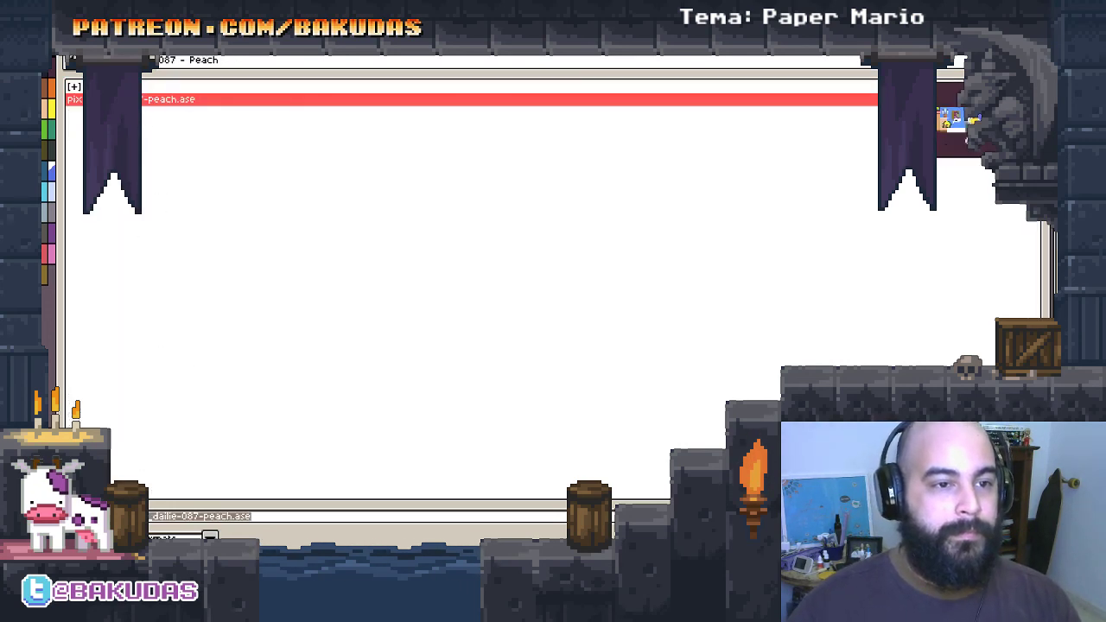
{"action": "key", "text": "BackSpace"}
{"action": "double_click", "coordinate": [136, 416]}
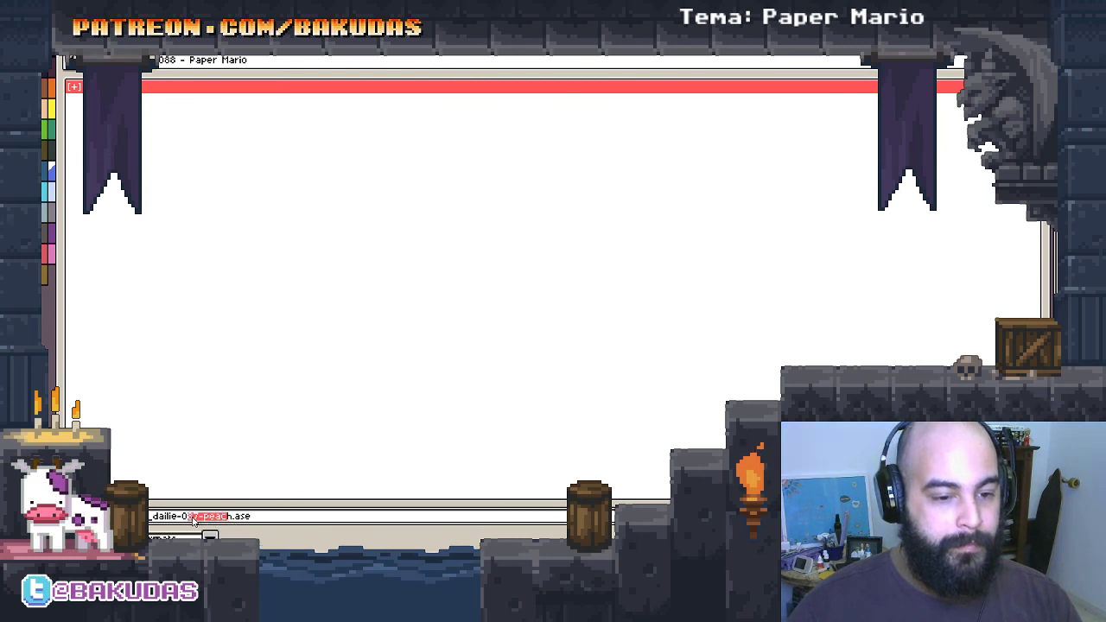
{"action": "type", "text": "88-"}
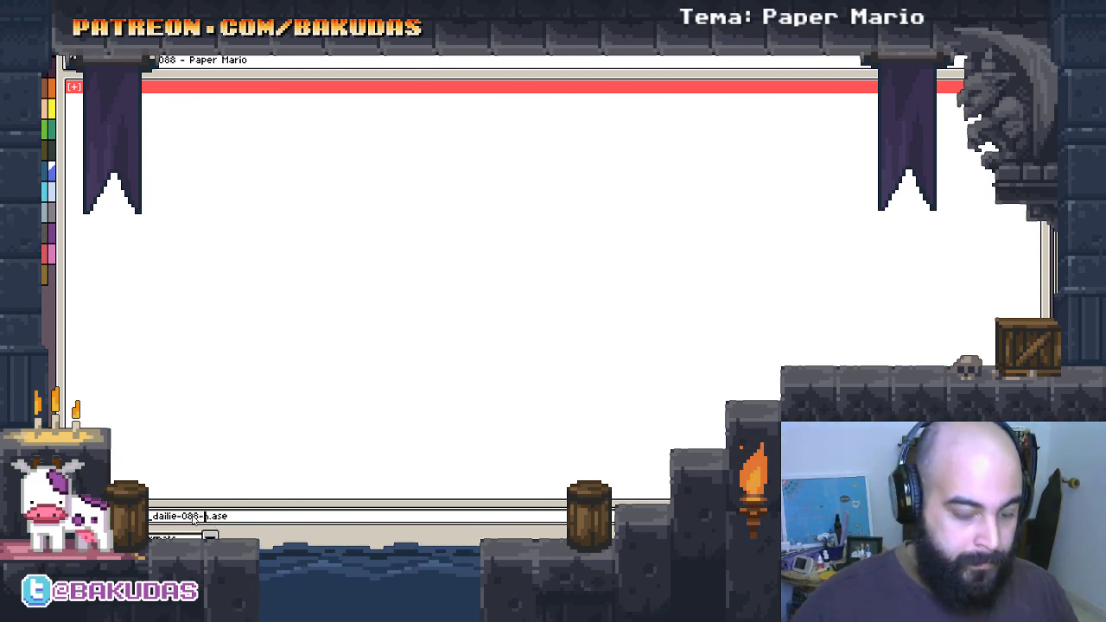
{"action": "type", "text": "papermario"}
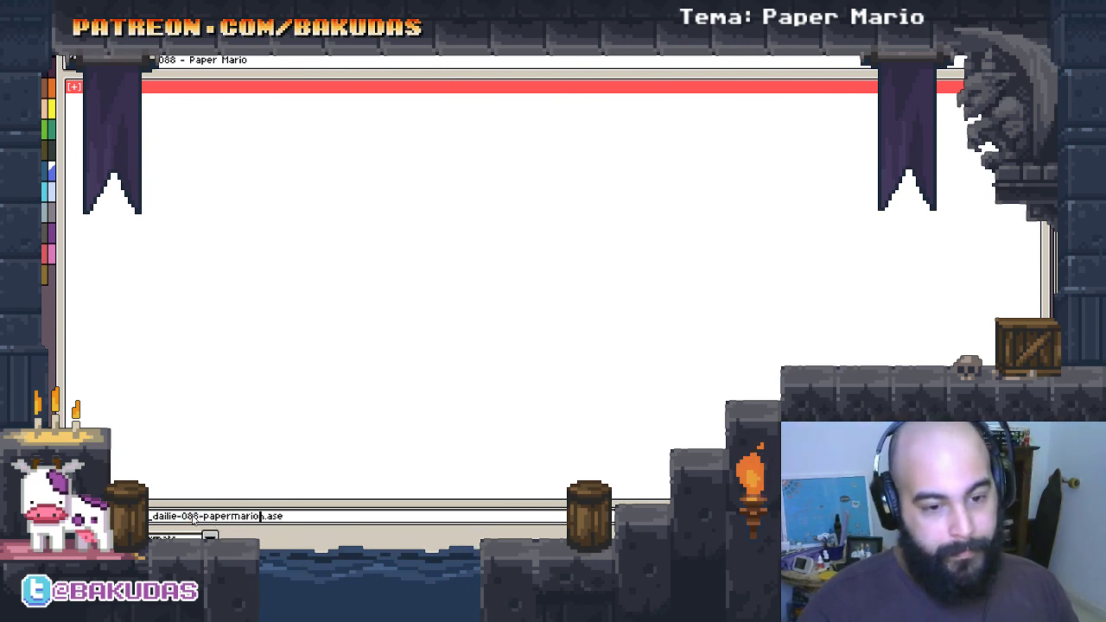
{"action": "key", "text": "Return"}
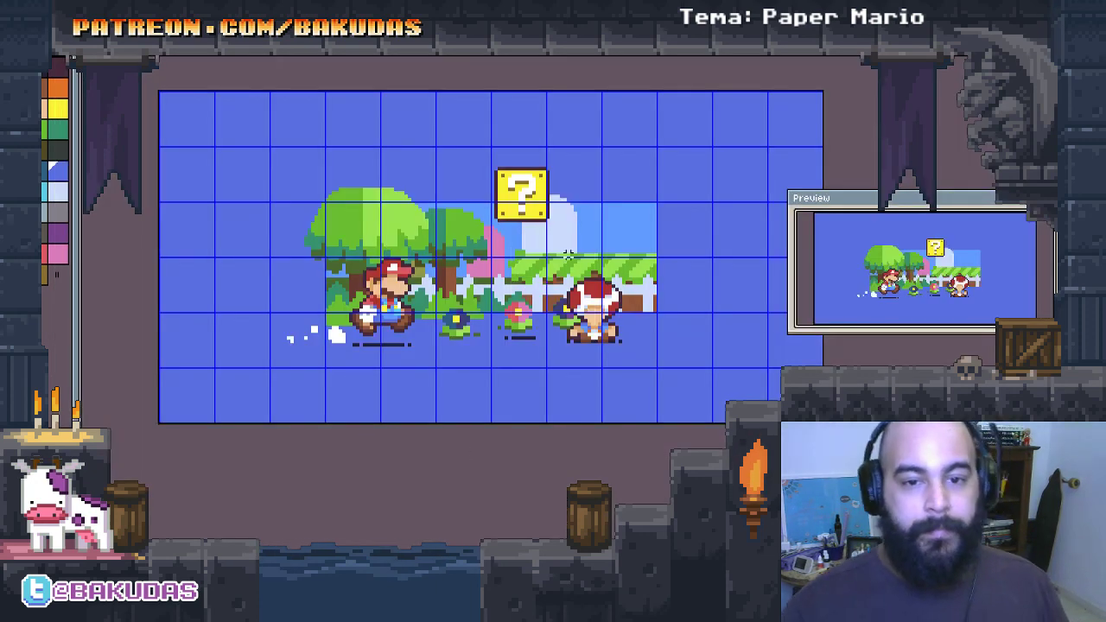
{"action": "left_click_drag", "start_coordinate": [568, 255], "coordinate": [569, 308]}
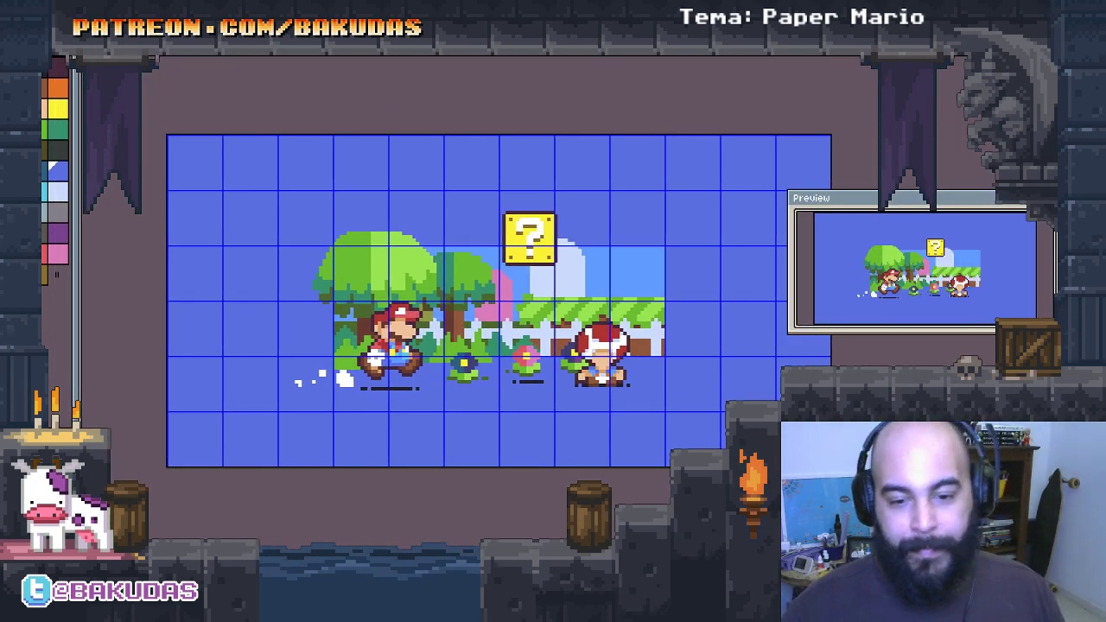